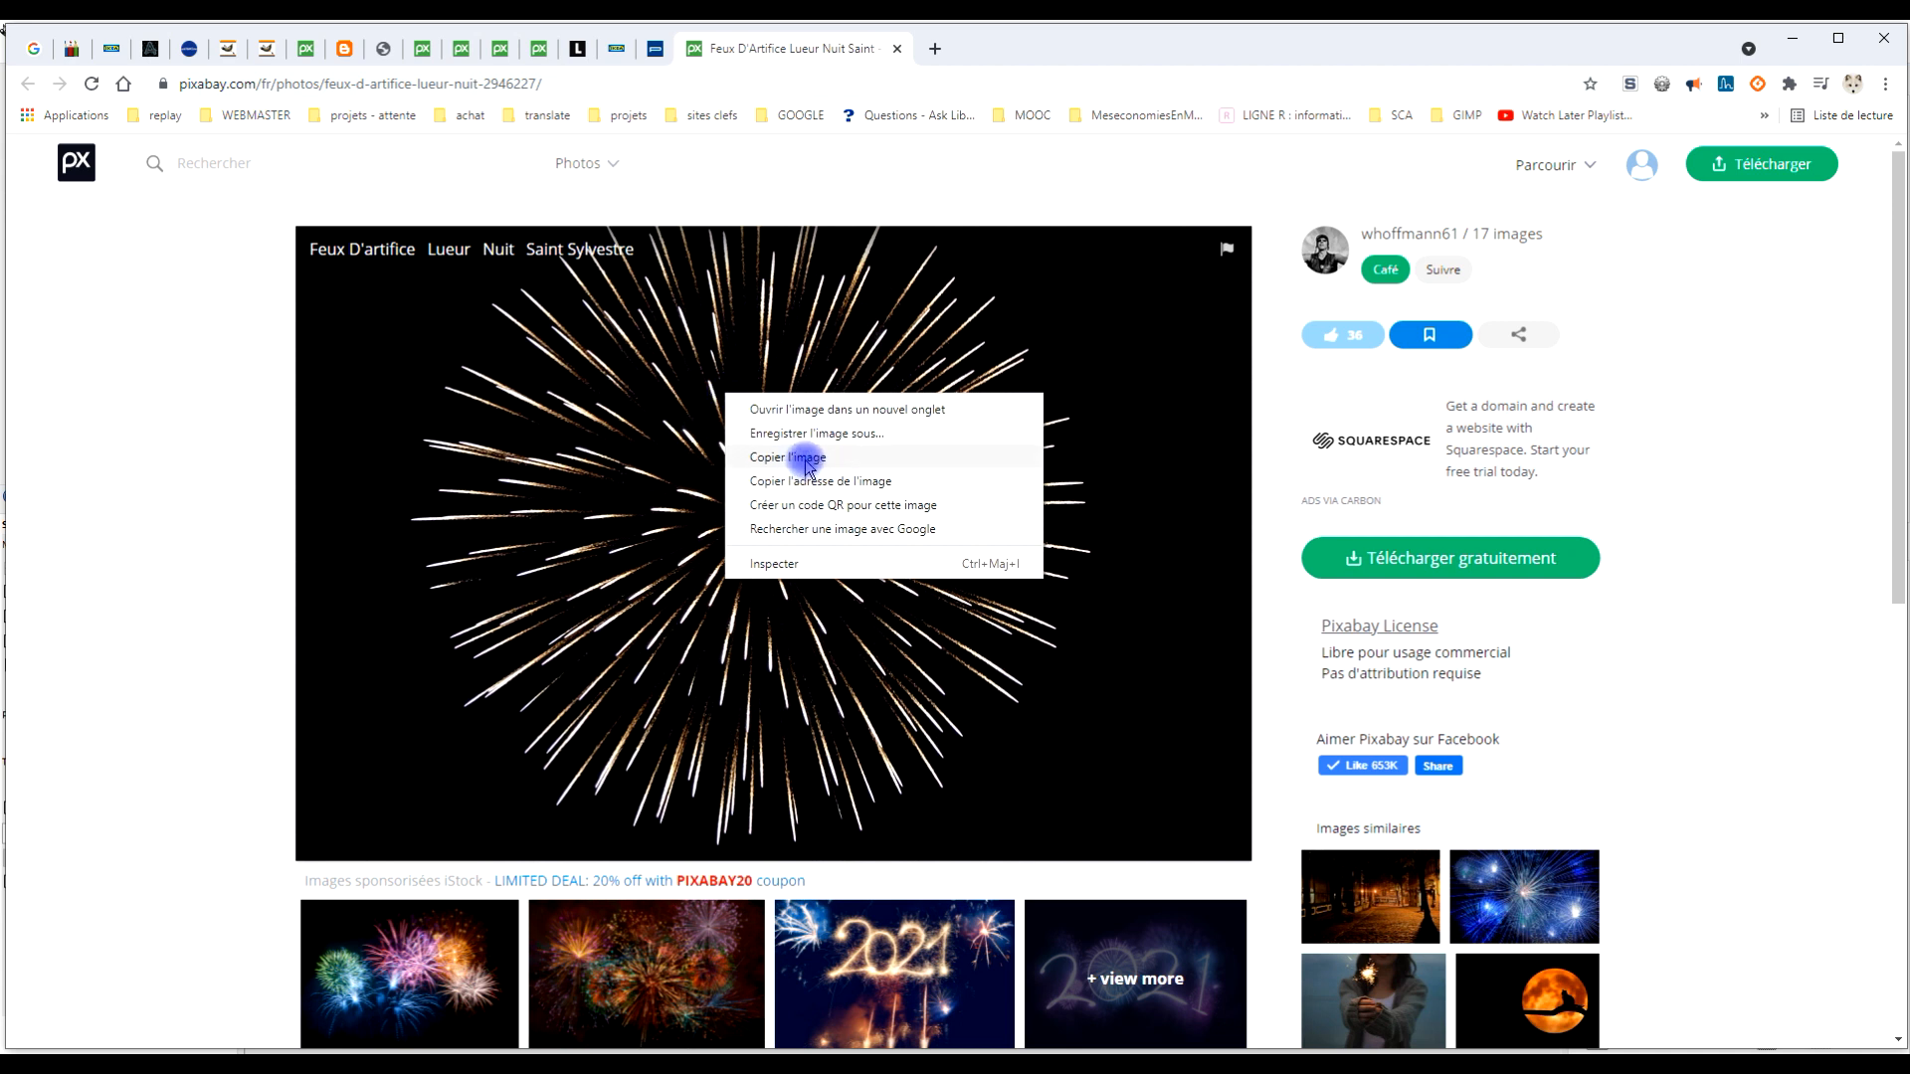
Copy the fireworks photo from the web page and paste it into GIMP as a new image
left_click(809, 459)
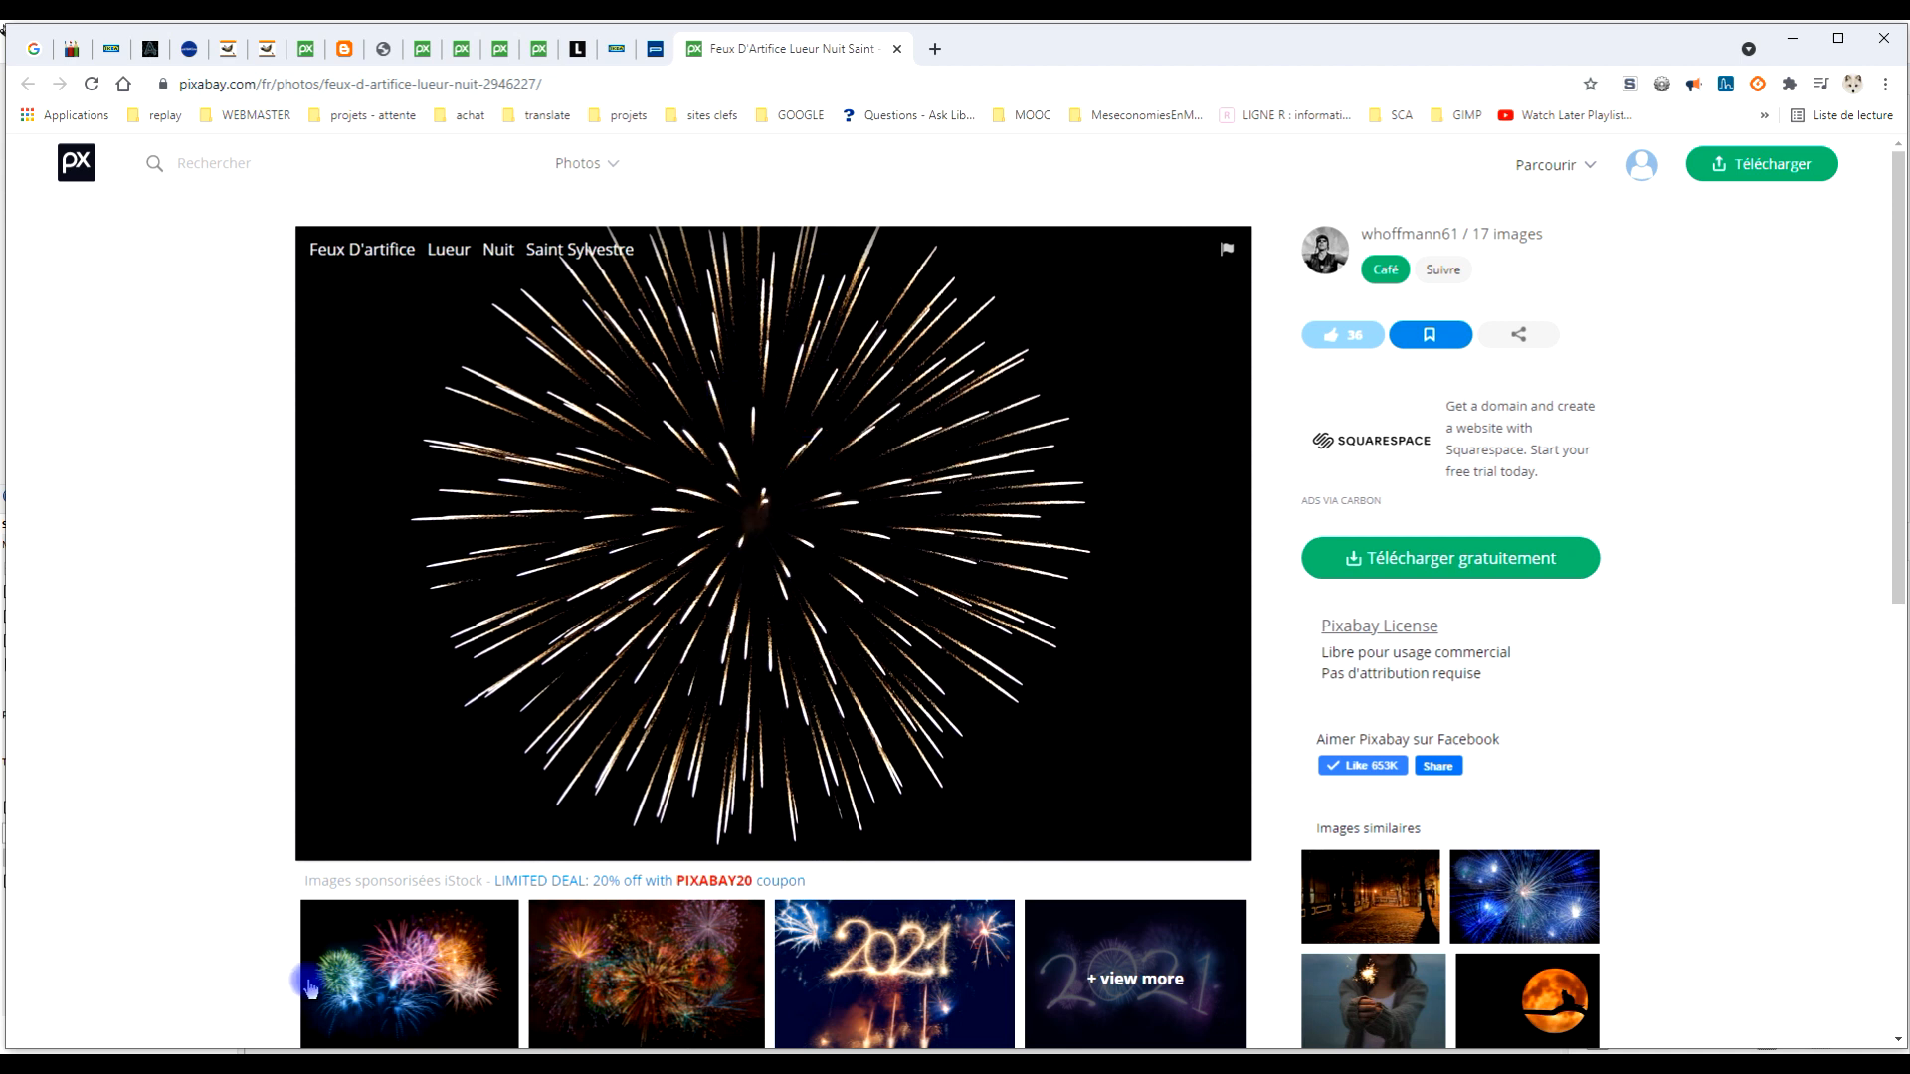
left_click(310, 1069)
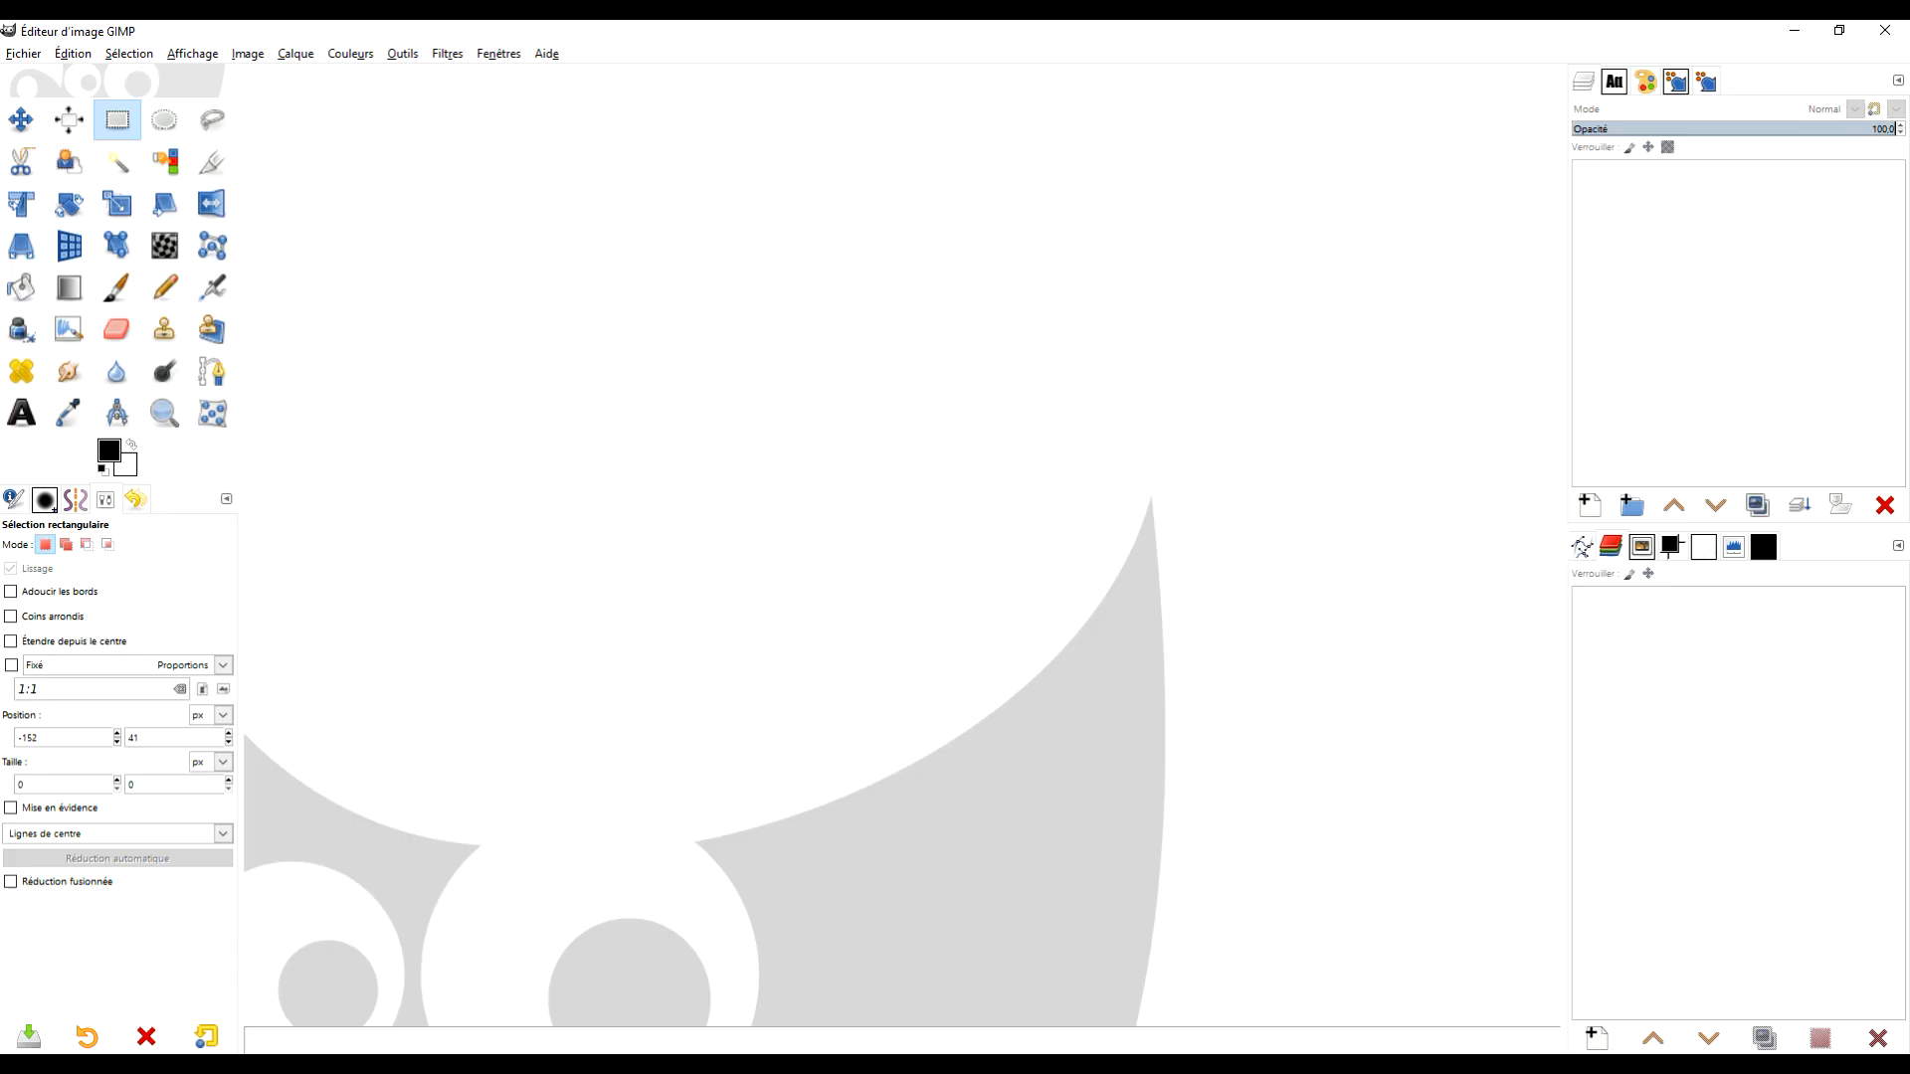
left_click(70, 55)
mouse_move(165, 290)
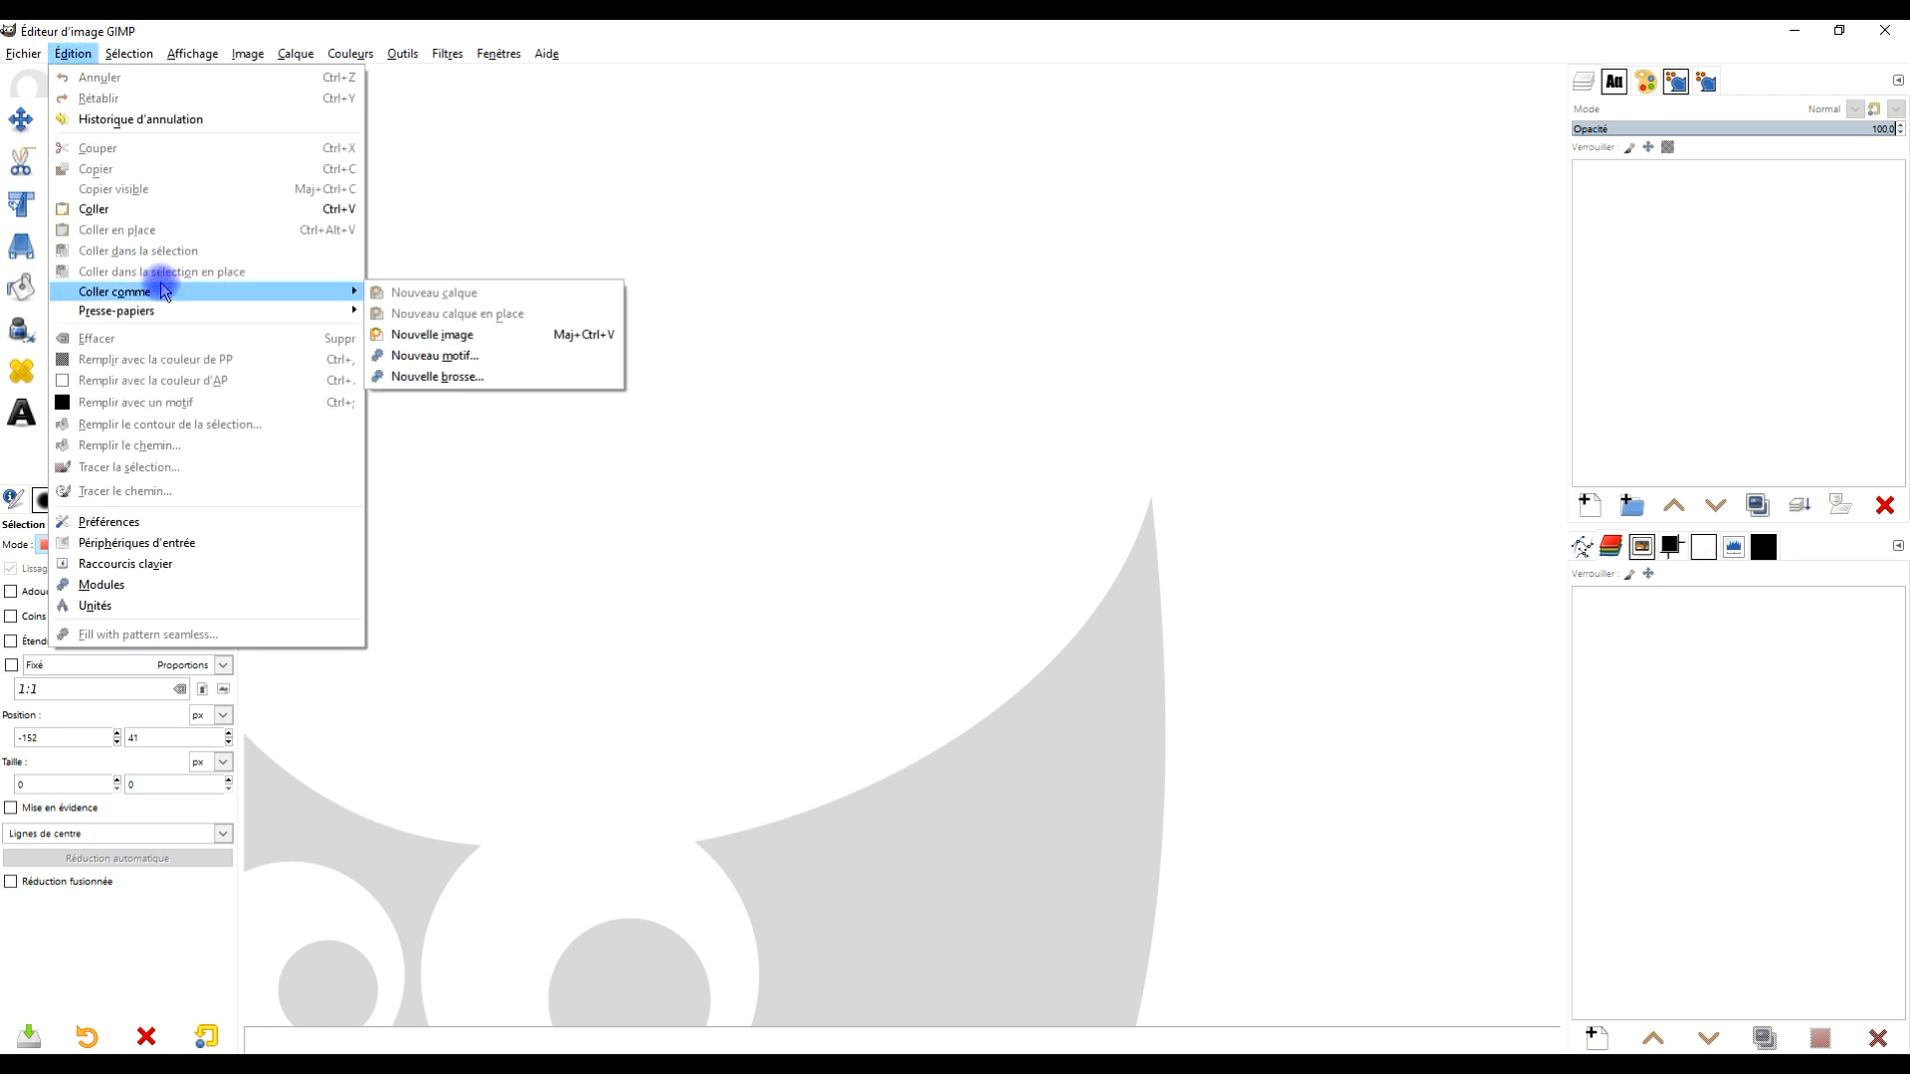
left_click(479, 332)
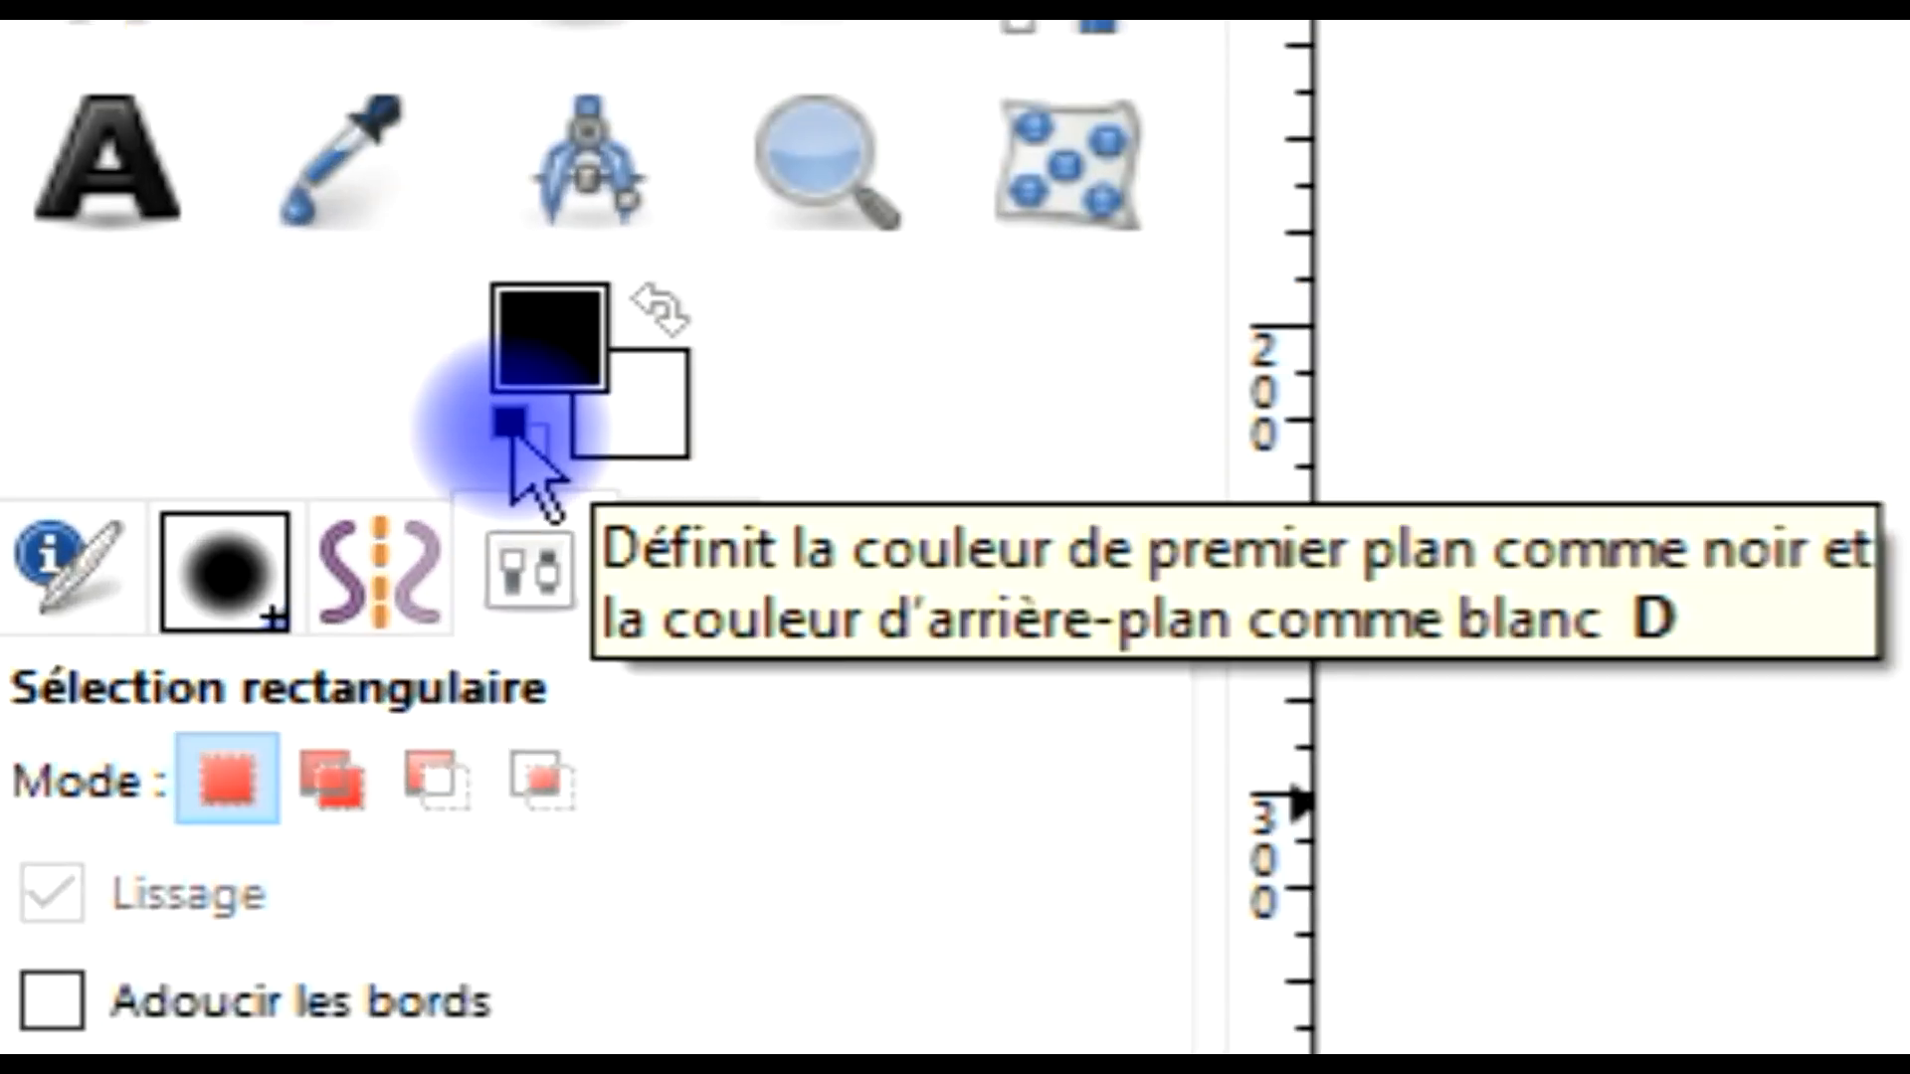
Swap the foreground and background colours and enlarge the canvas height to 959 px, centring the image
left_click(674, 303)
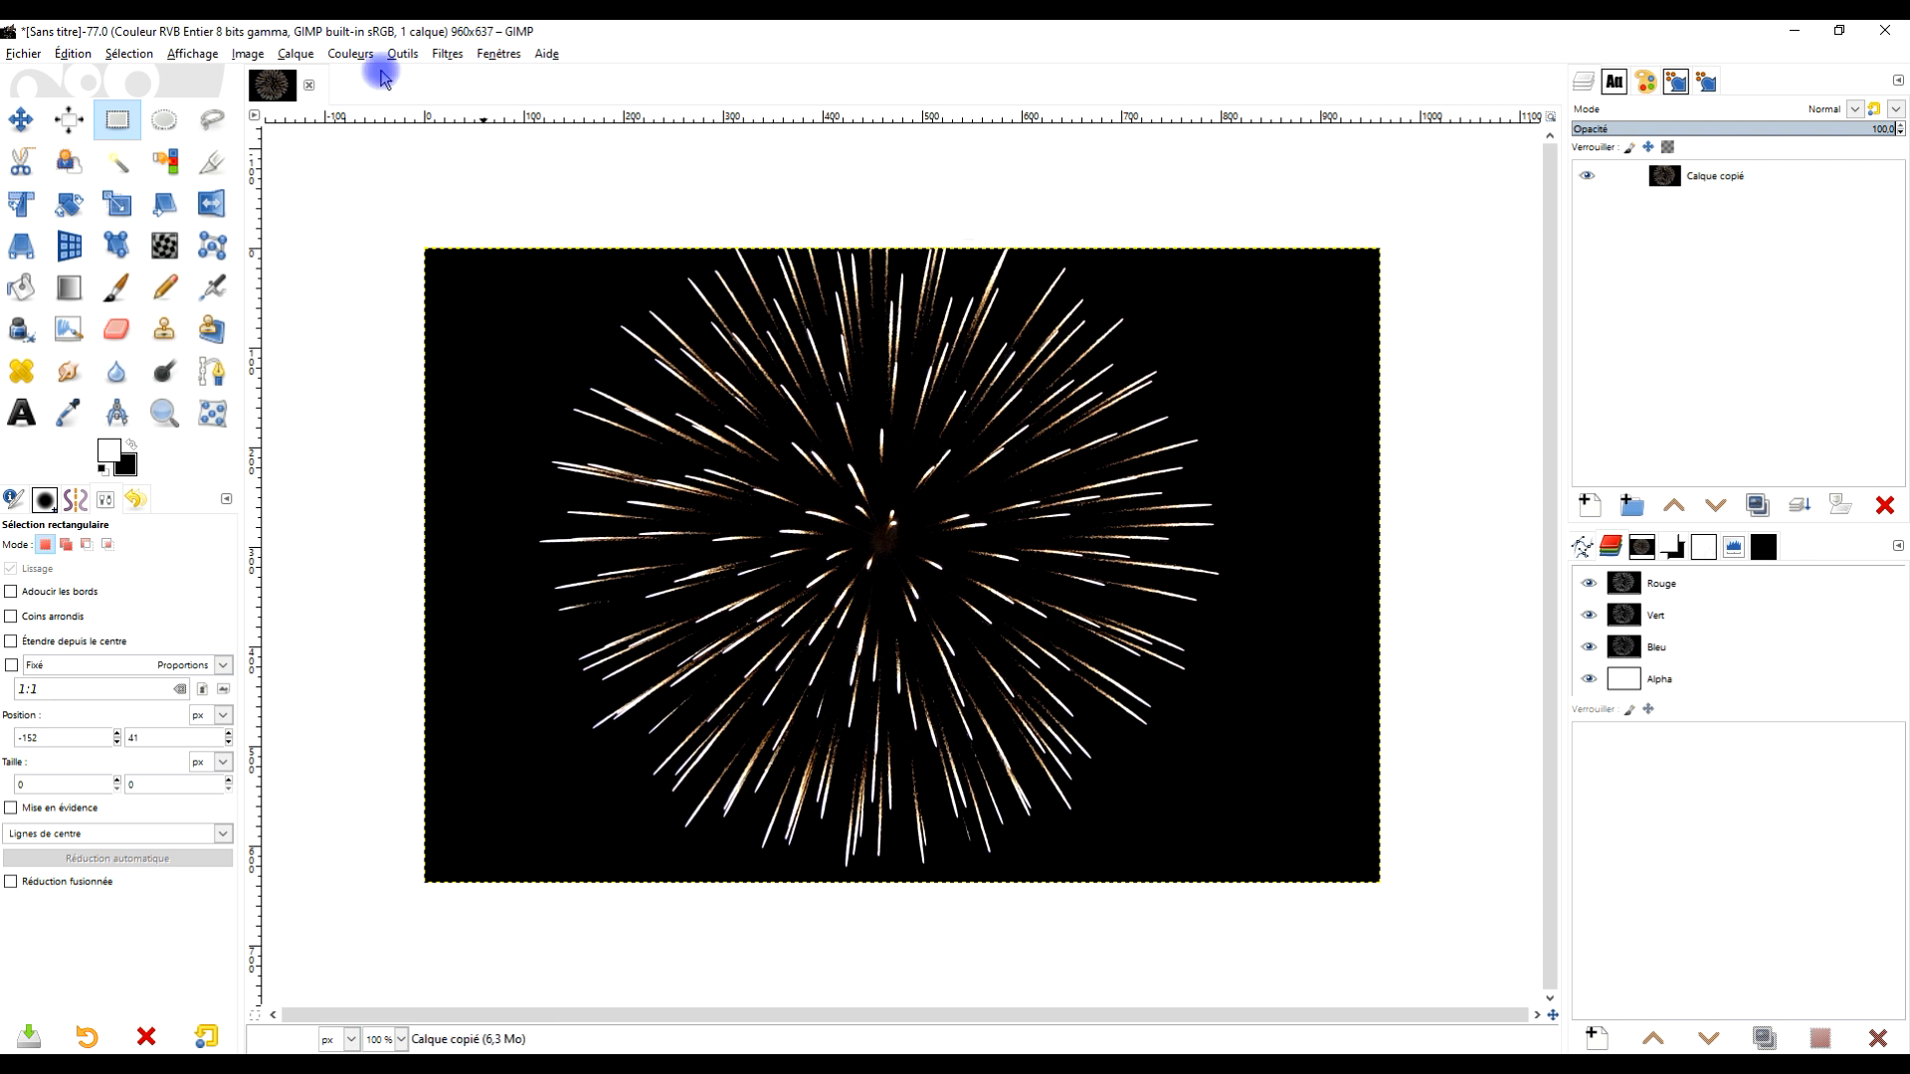
left_click(247, 57)
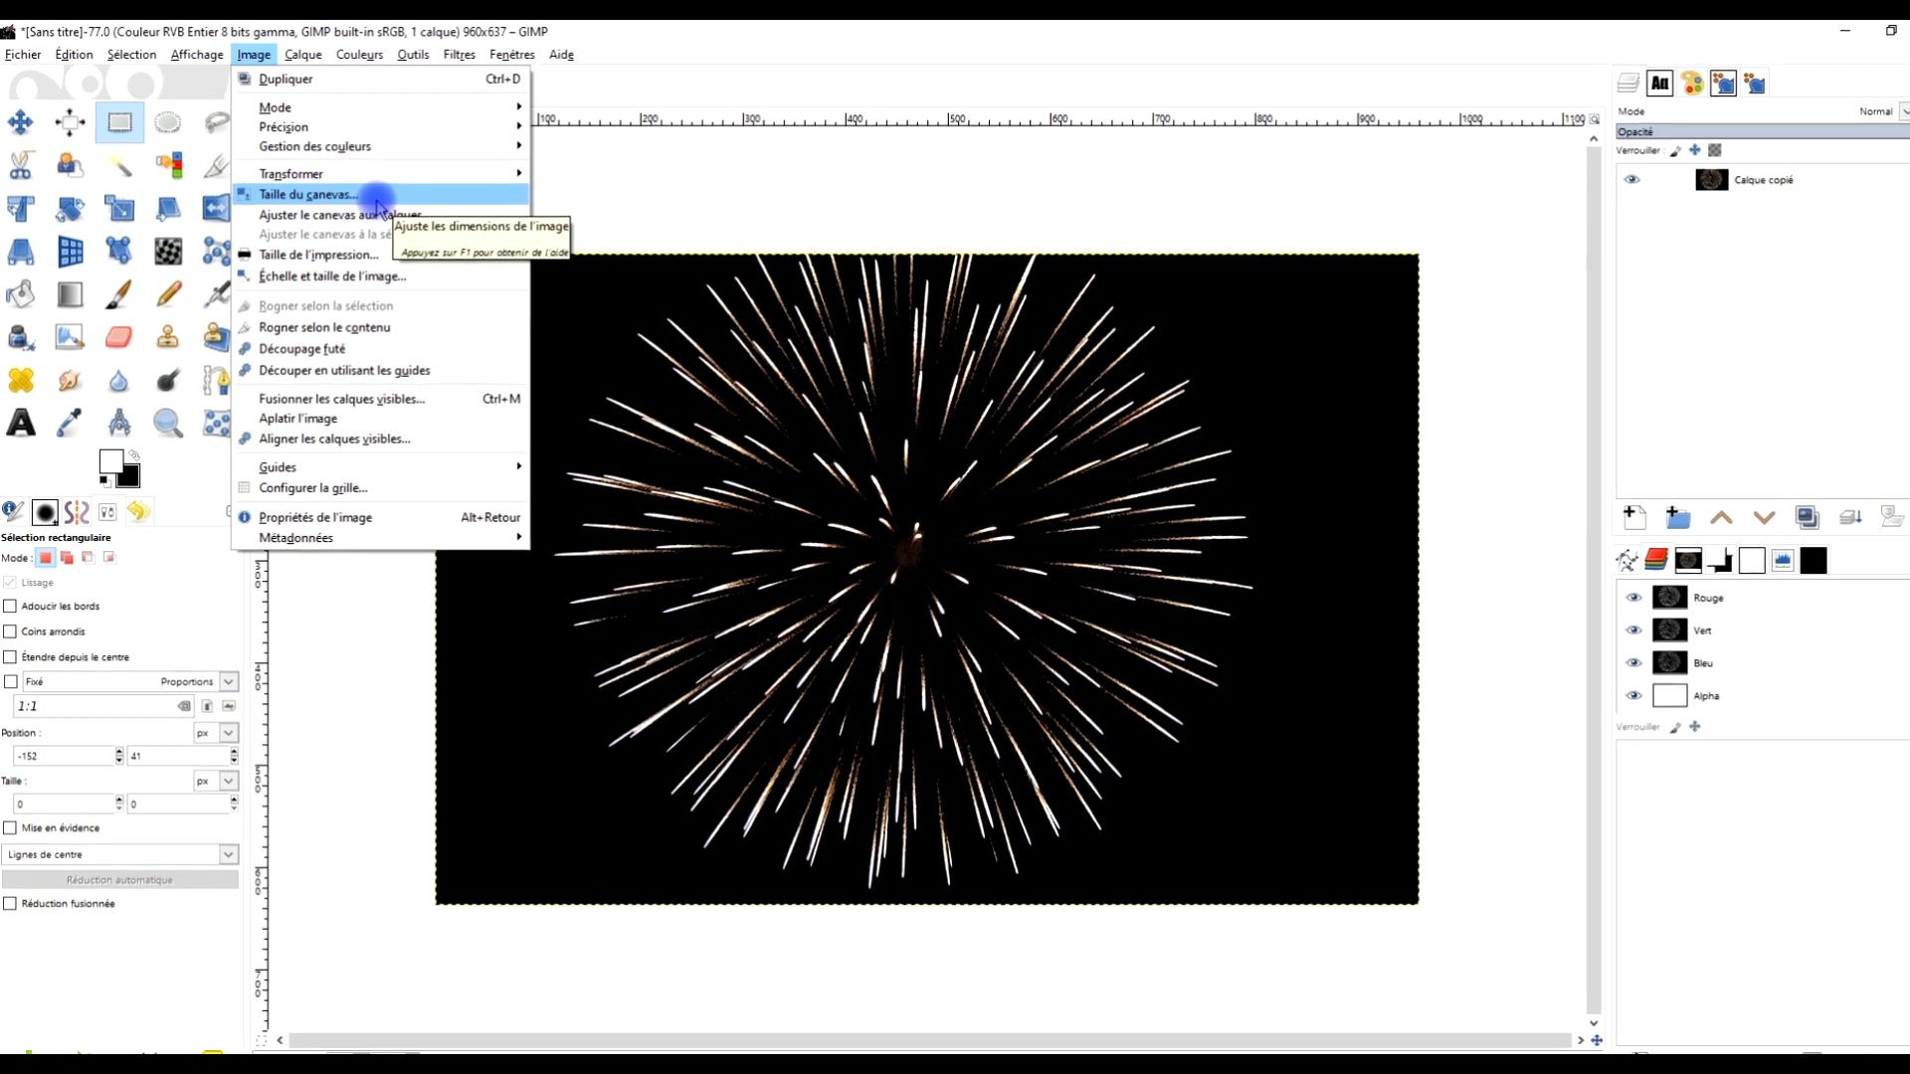
left_click(376, 197)
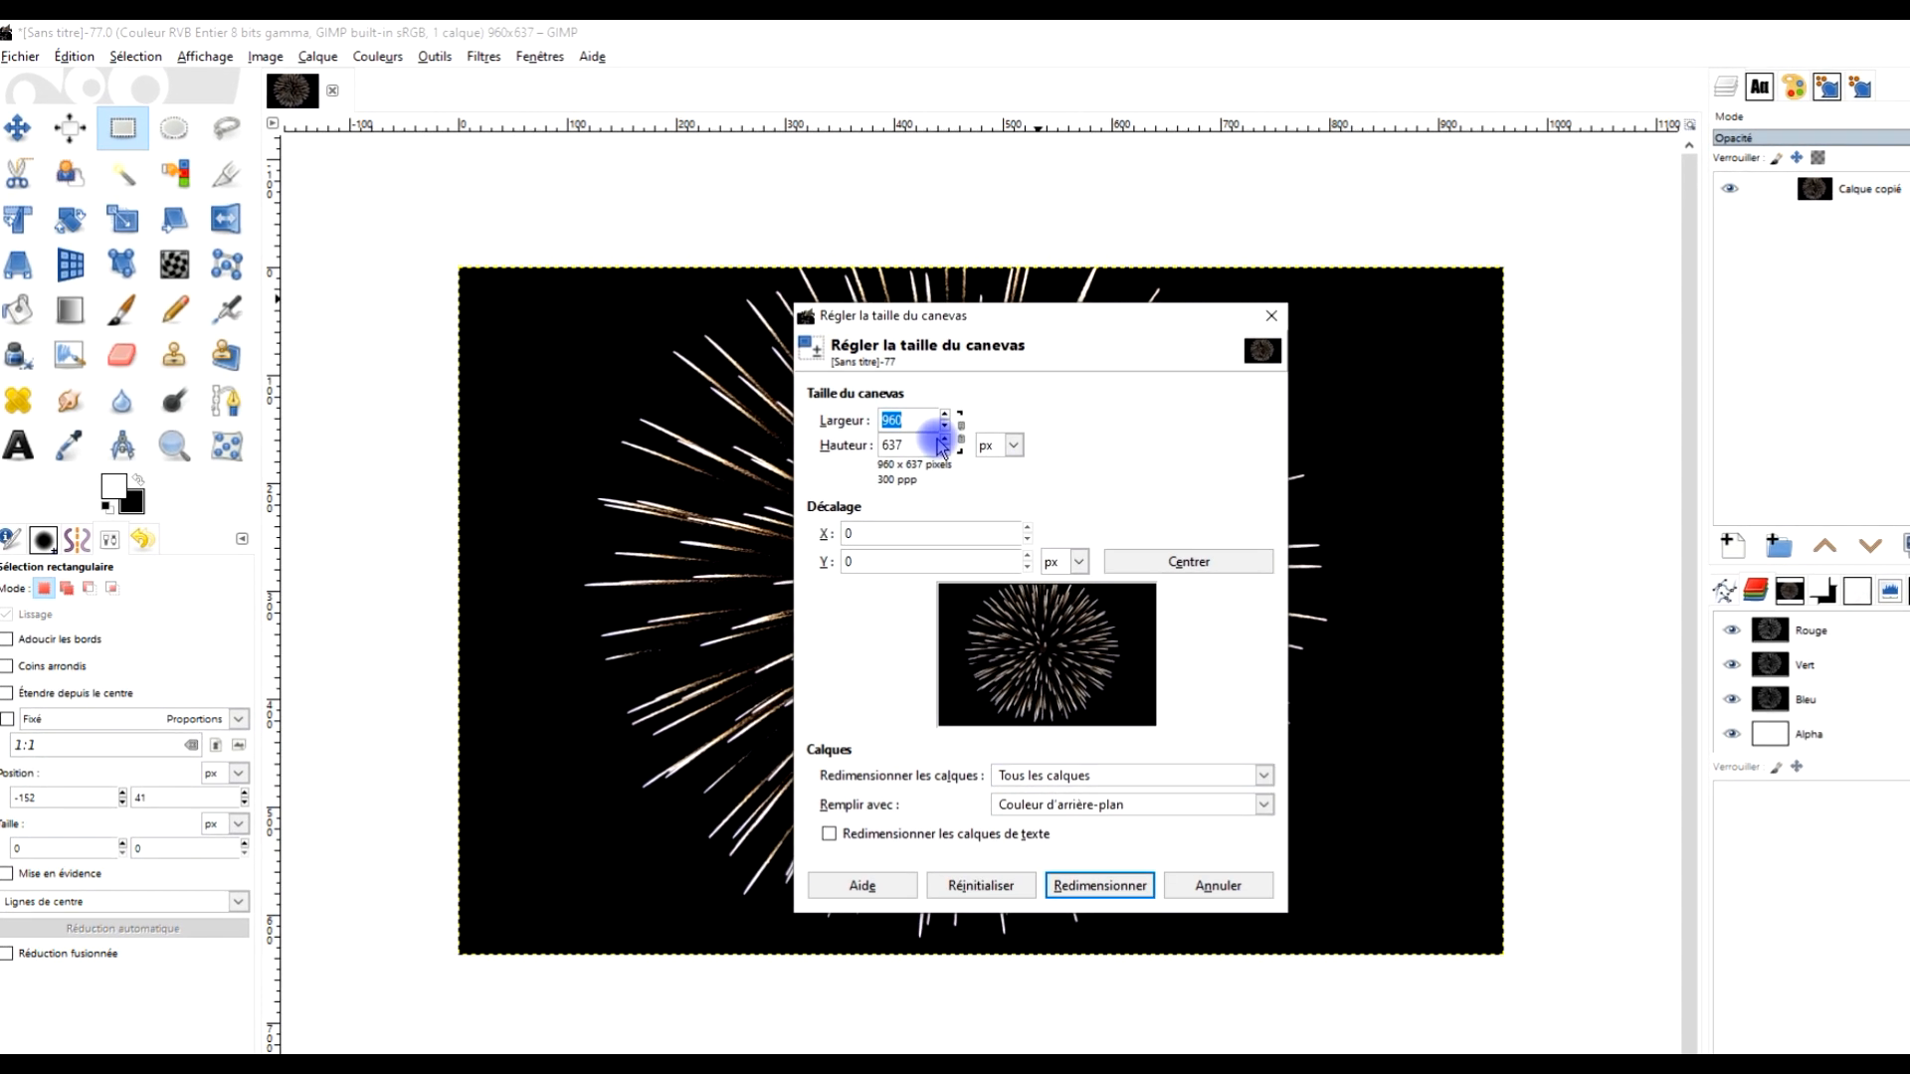
double_click(916, 454)
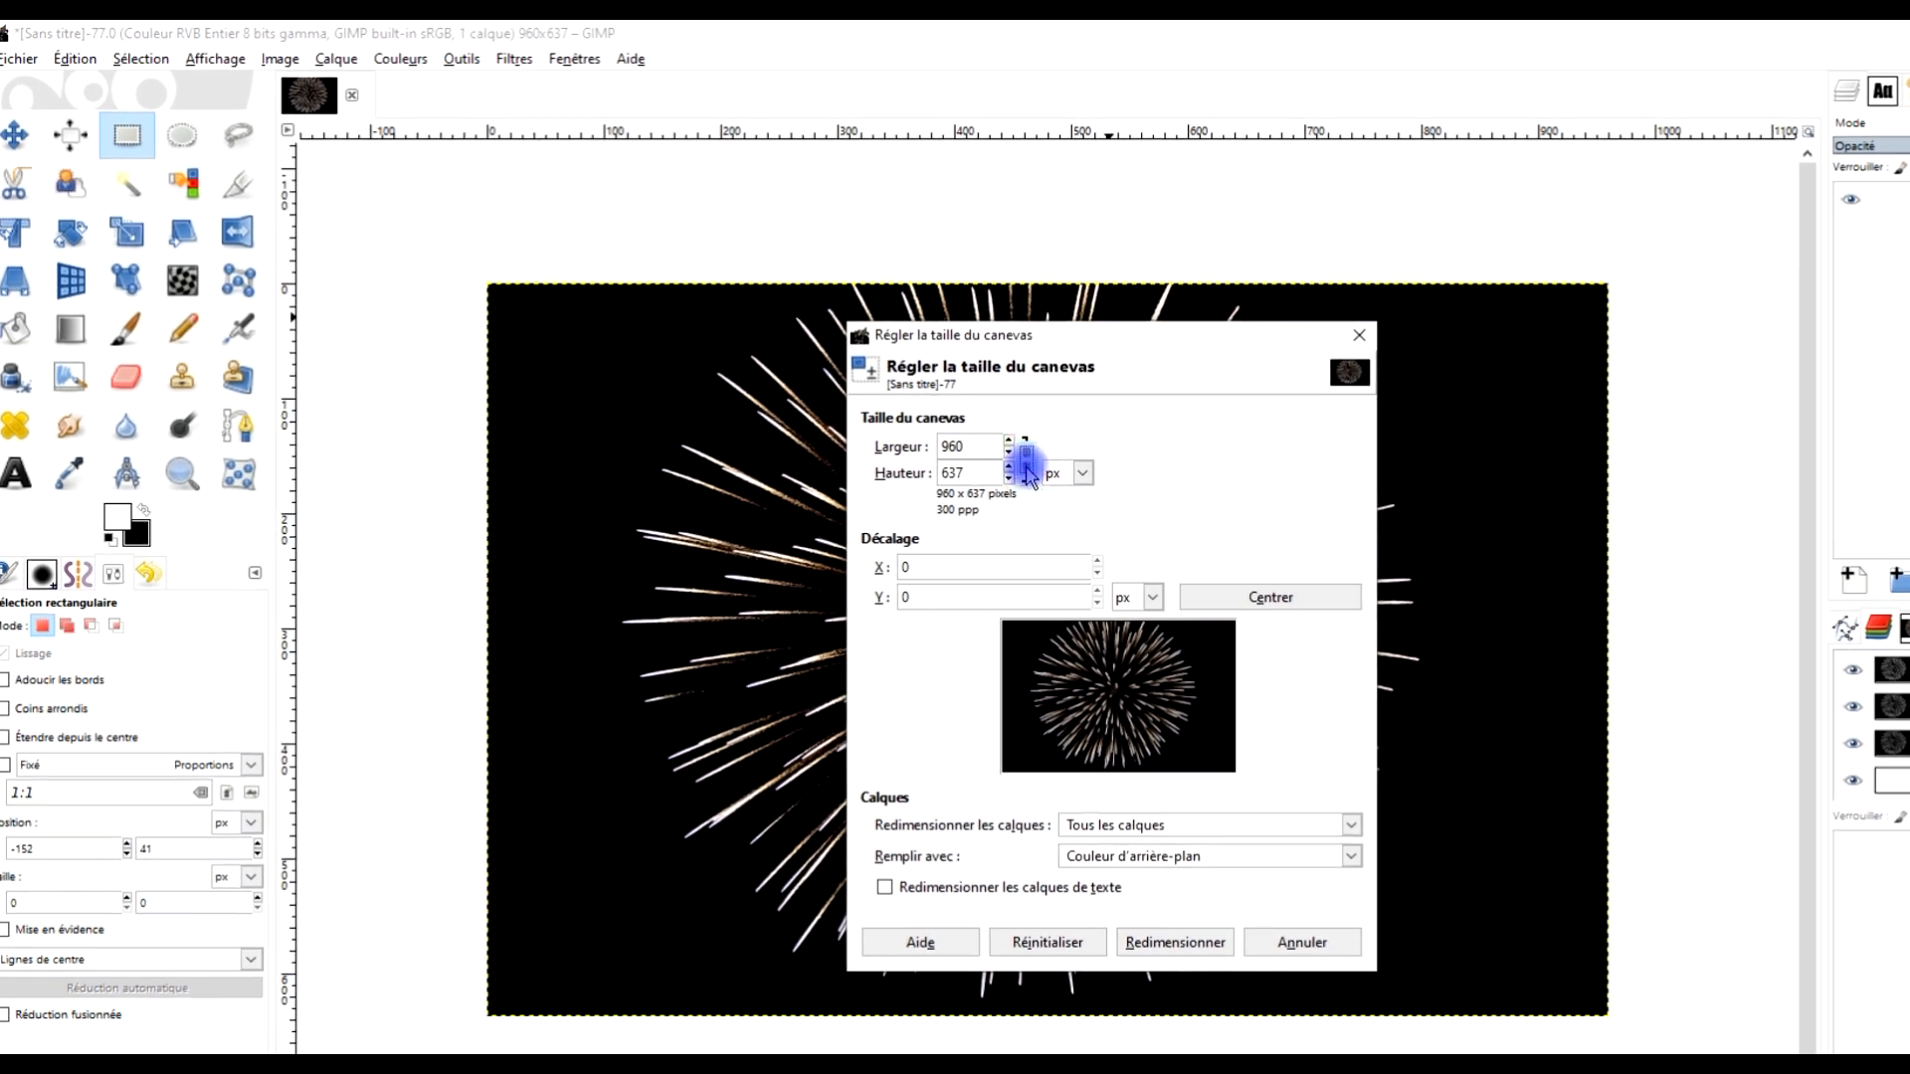
left_click(999, 473)
left_click_drag(1010, 468, 1010, 467)
left_click_drag(1121, 687, 1137, 739)
left_click(1309, 601)
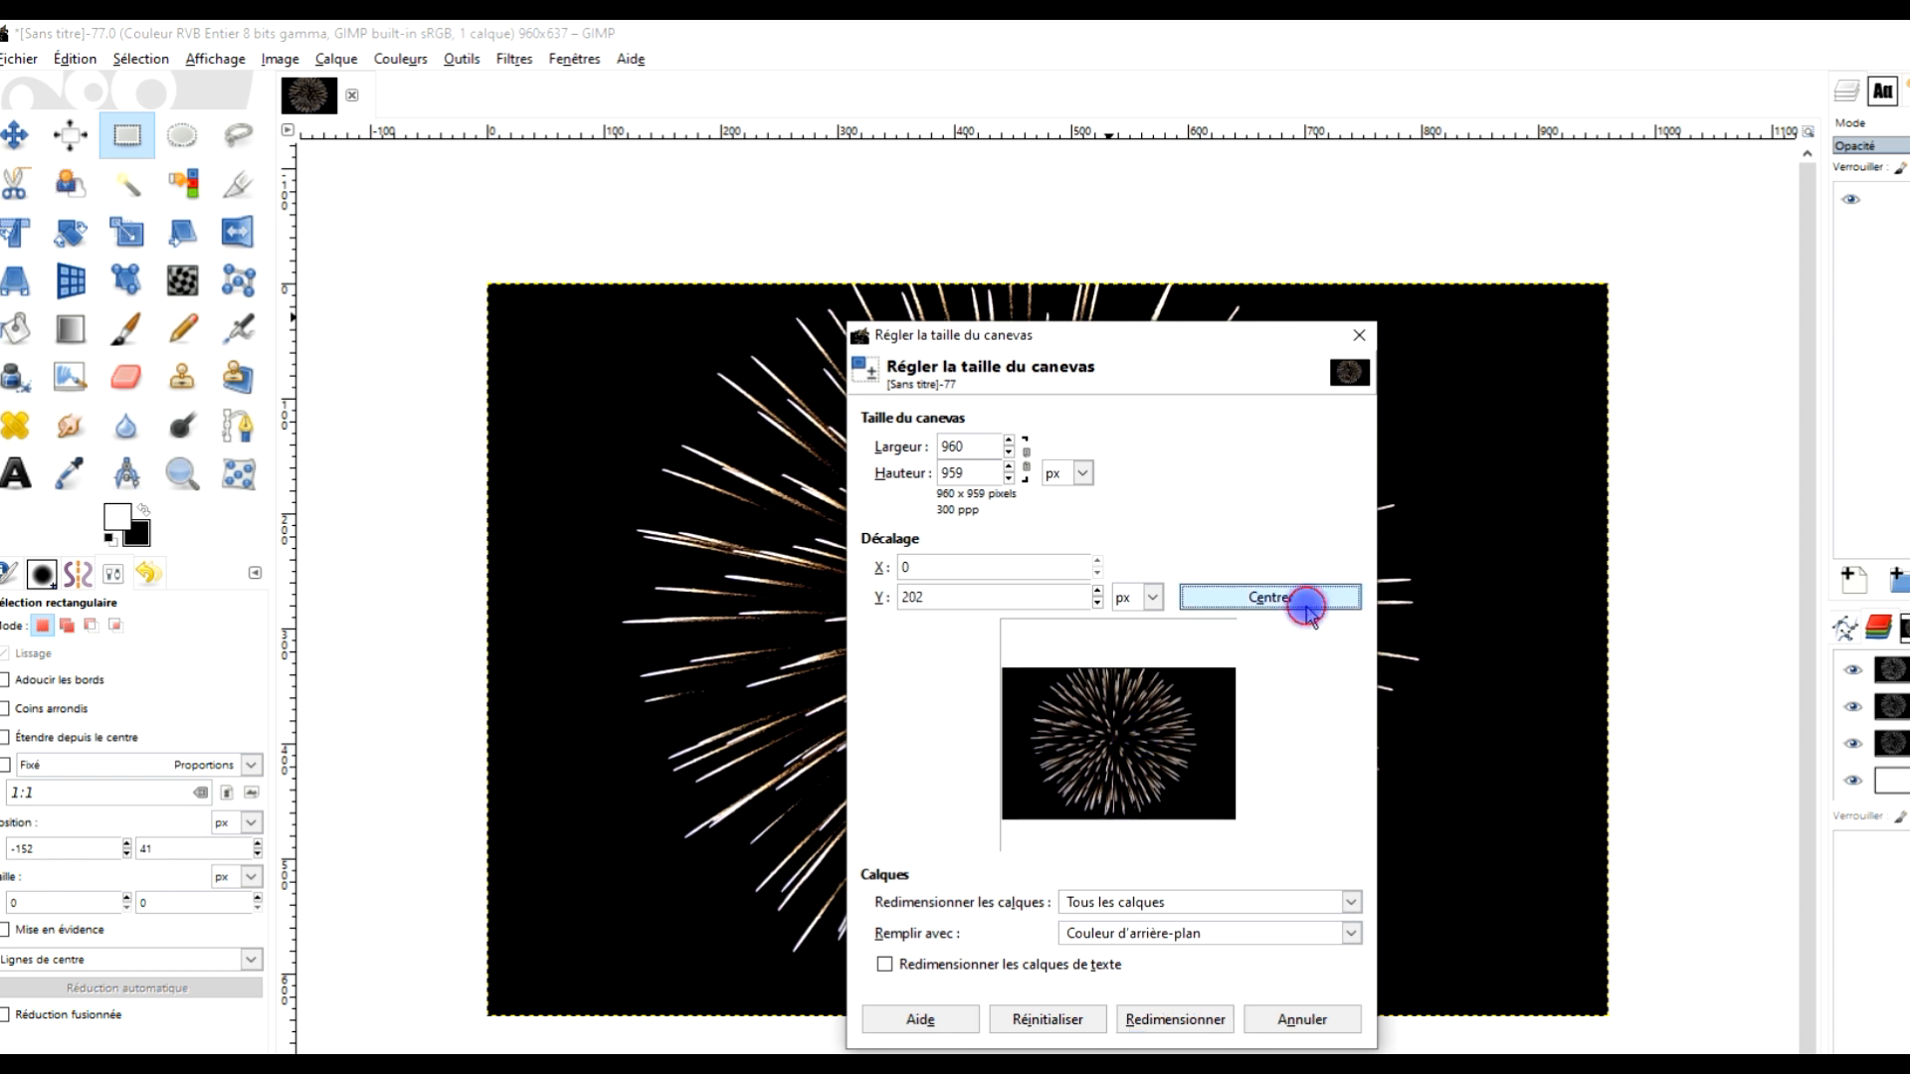
Set the vertical offset to 184 px, fill the new area with the background colour and resize the canvas
left_click_drag(1105, 720, 1128, 729)
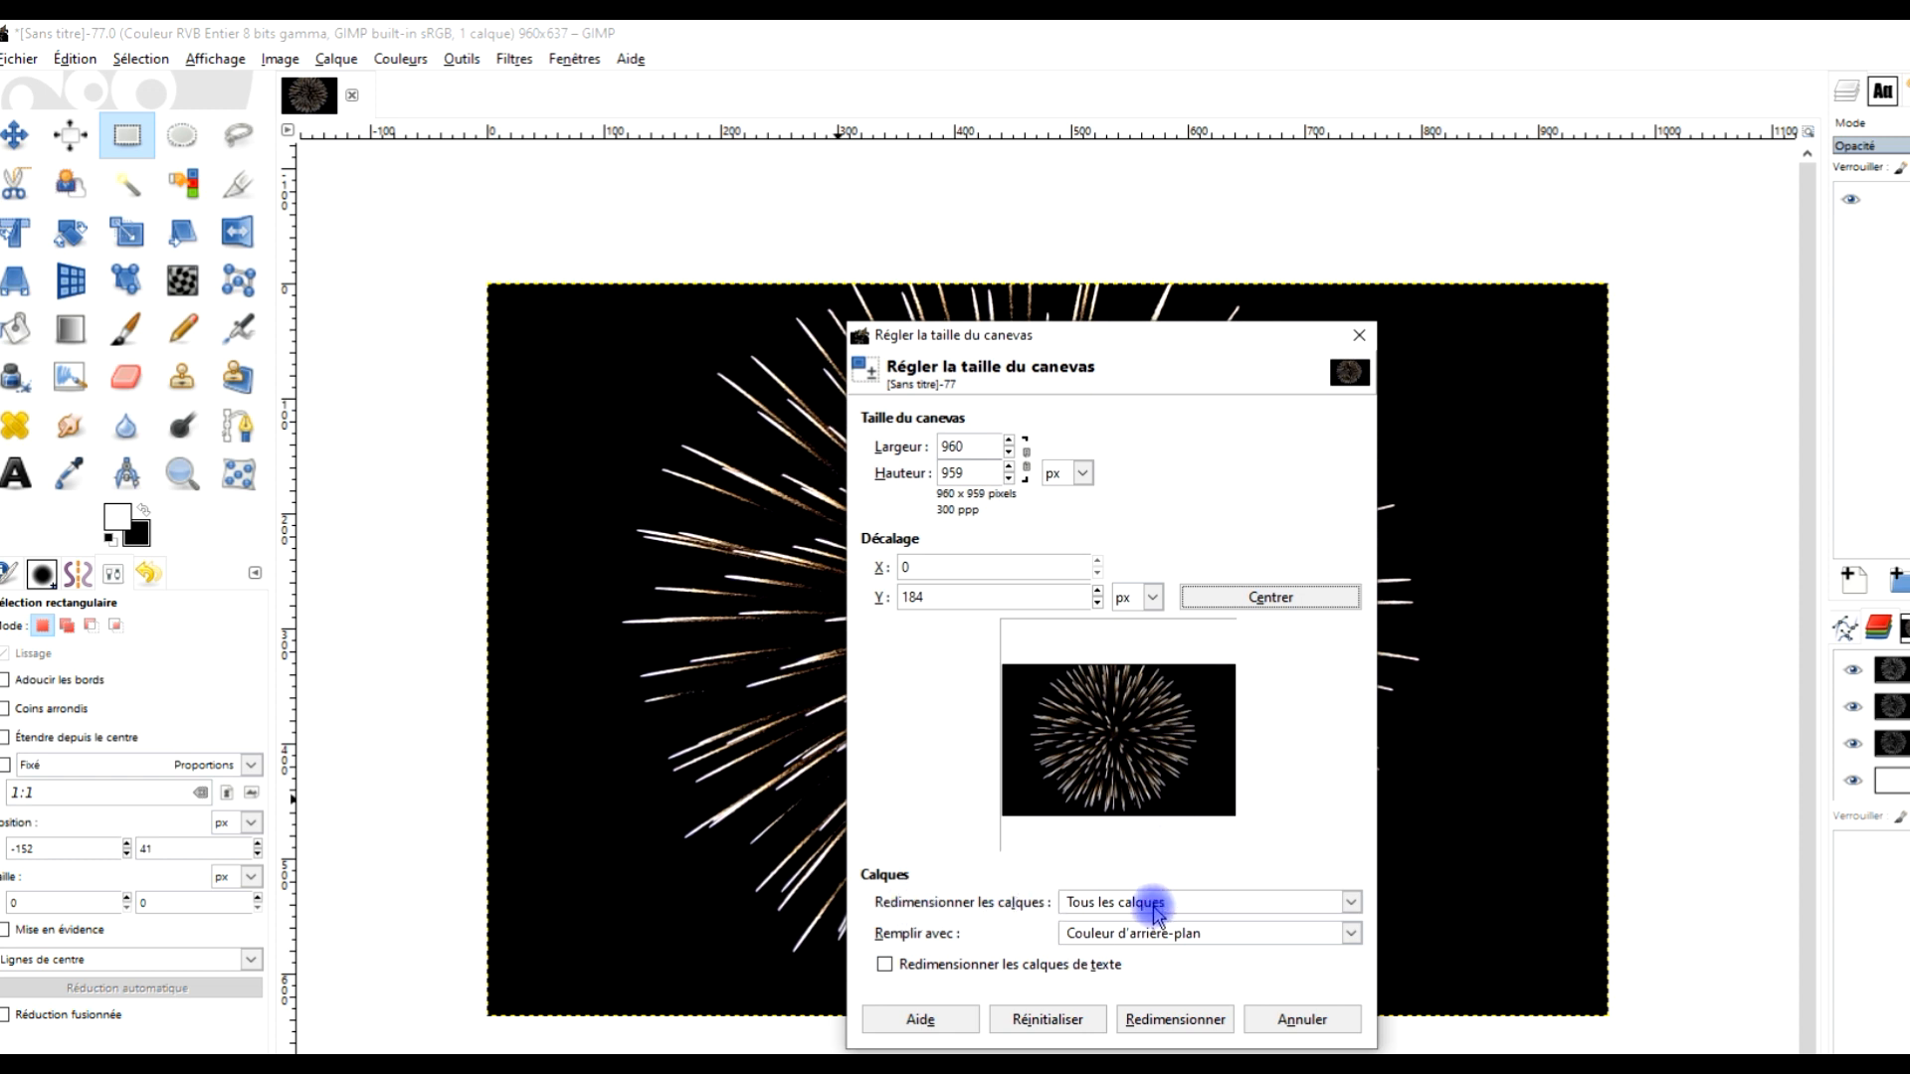
left_click(1151, 940)
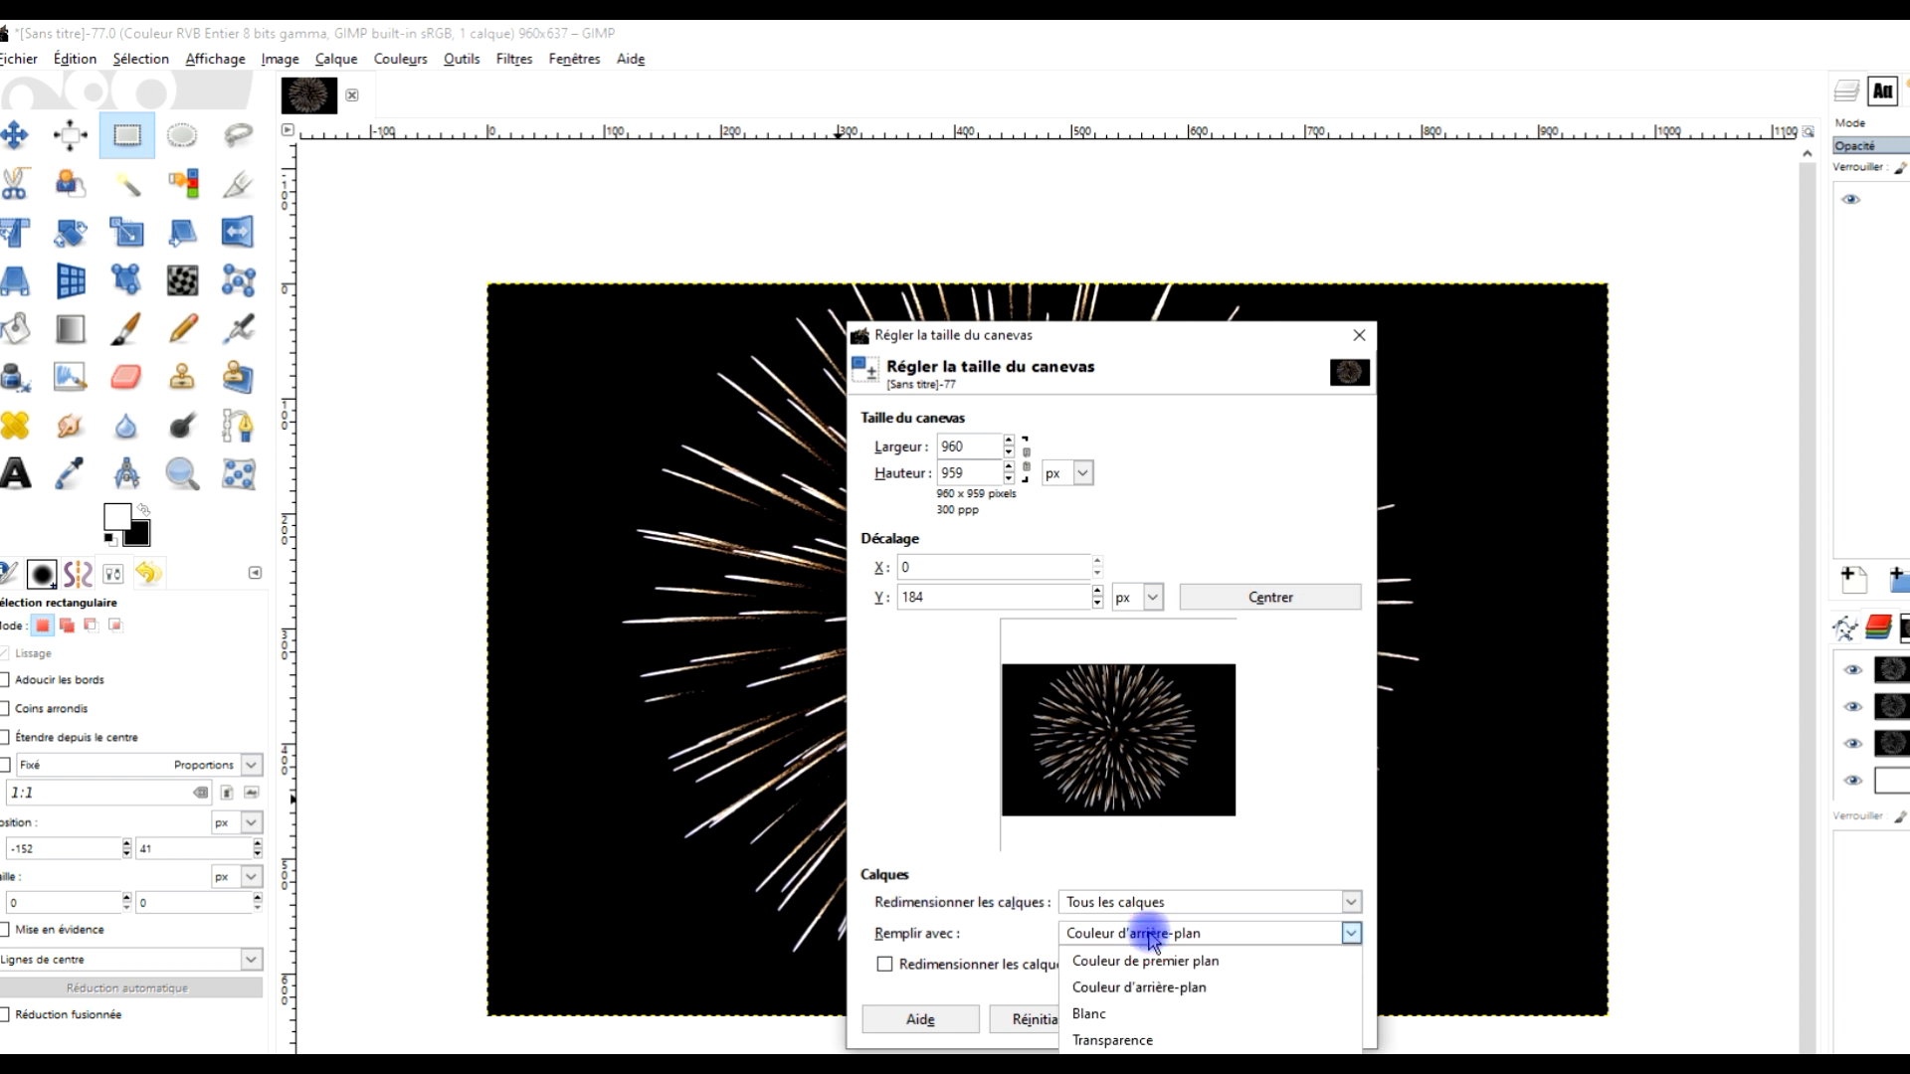
left_click(1162, 985)
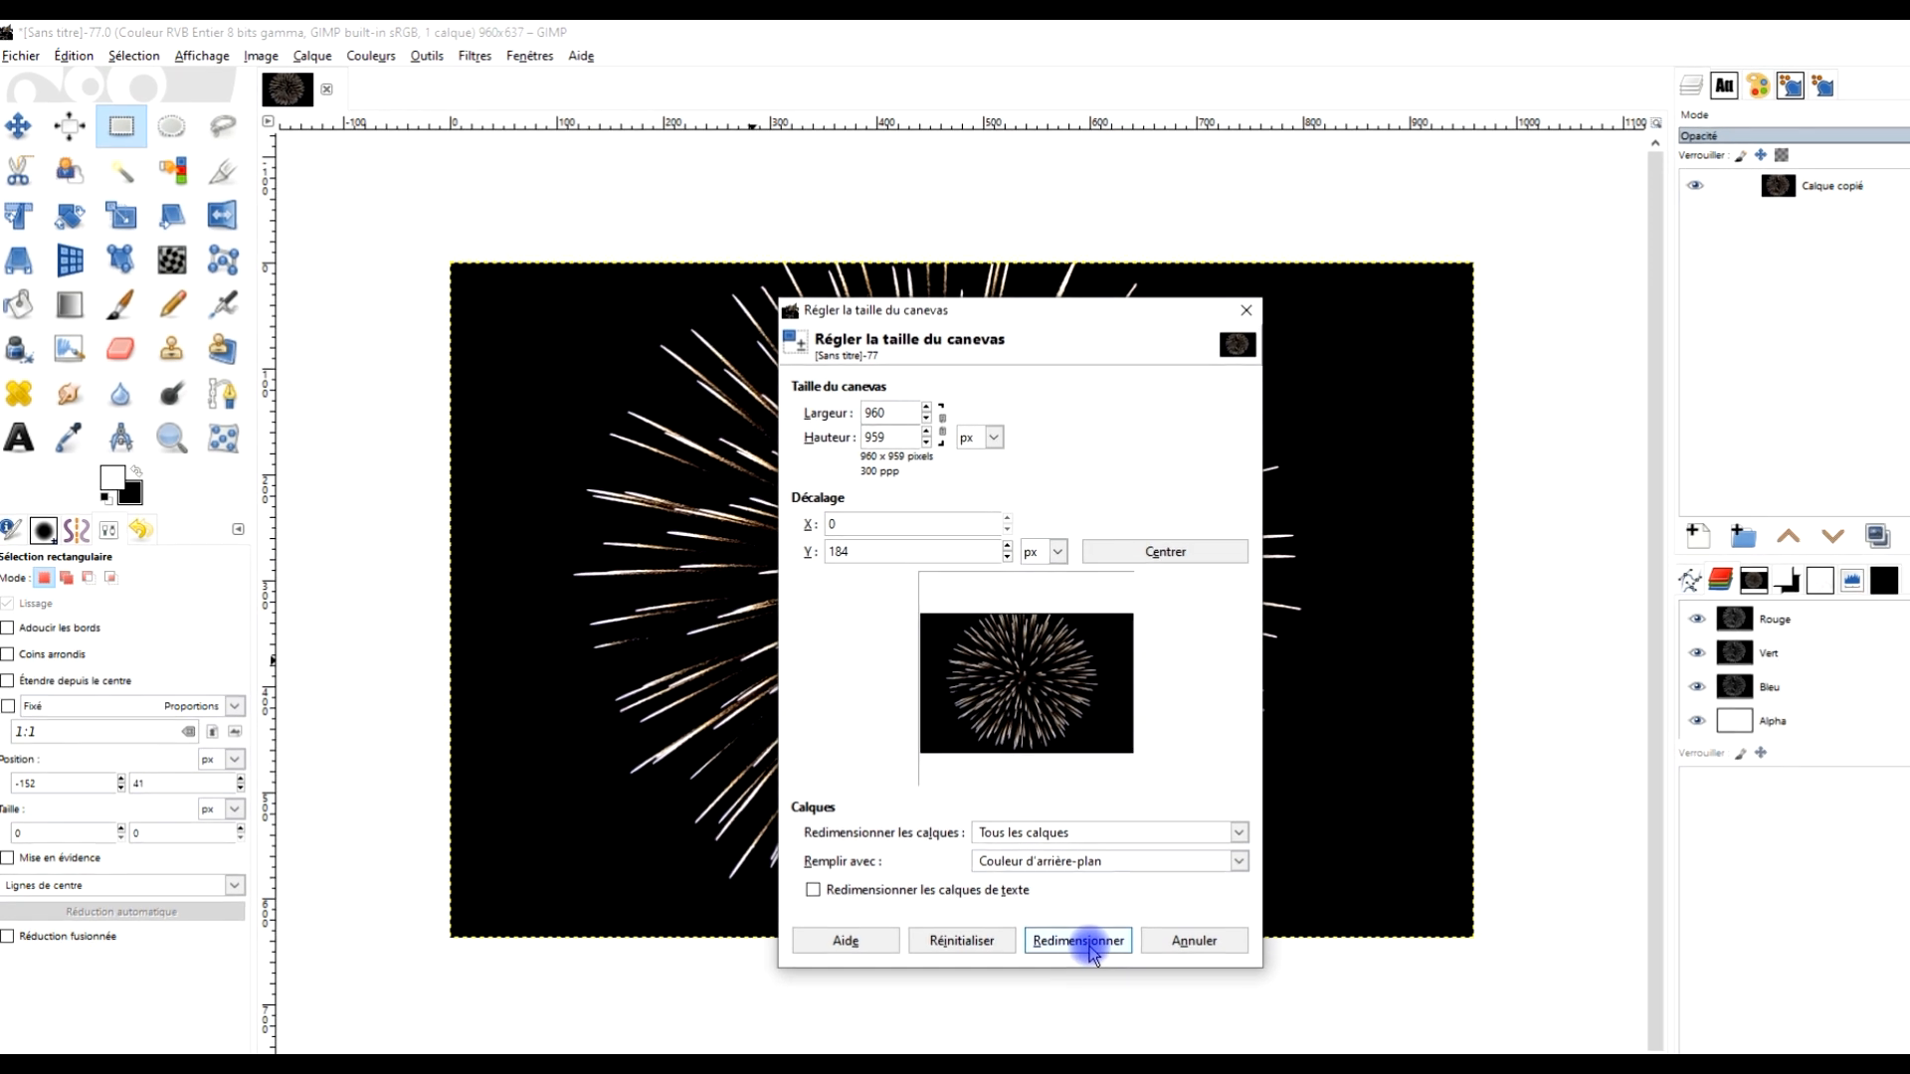
left_click(1137, 977)
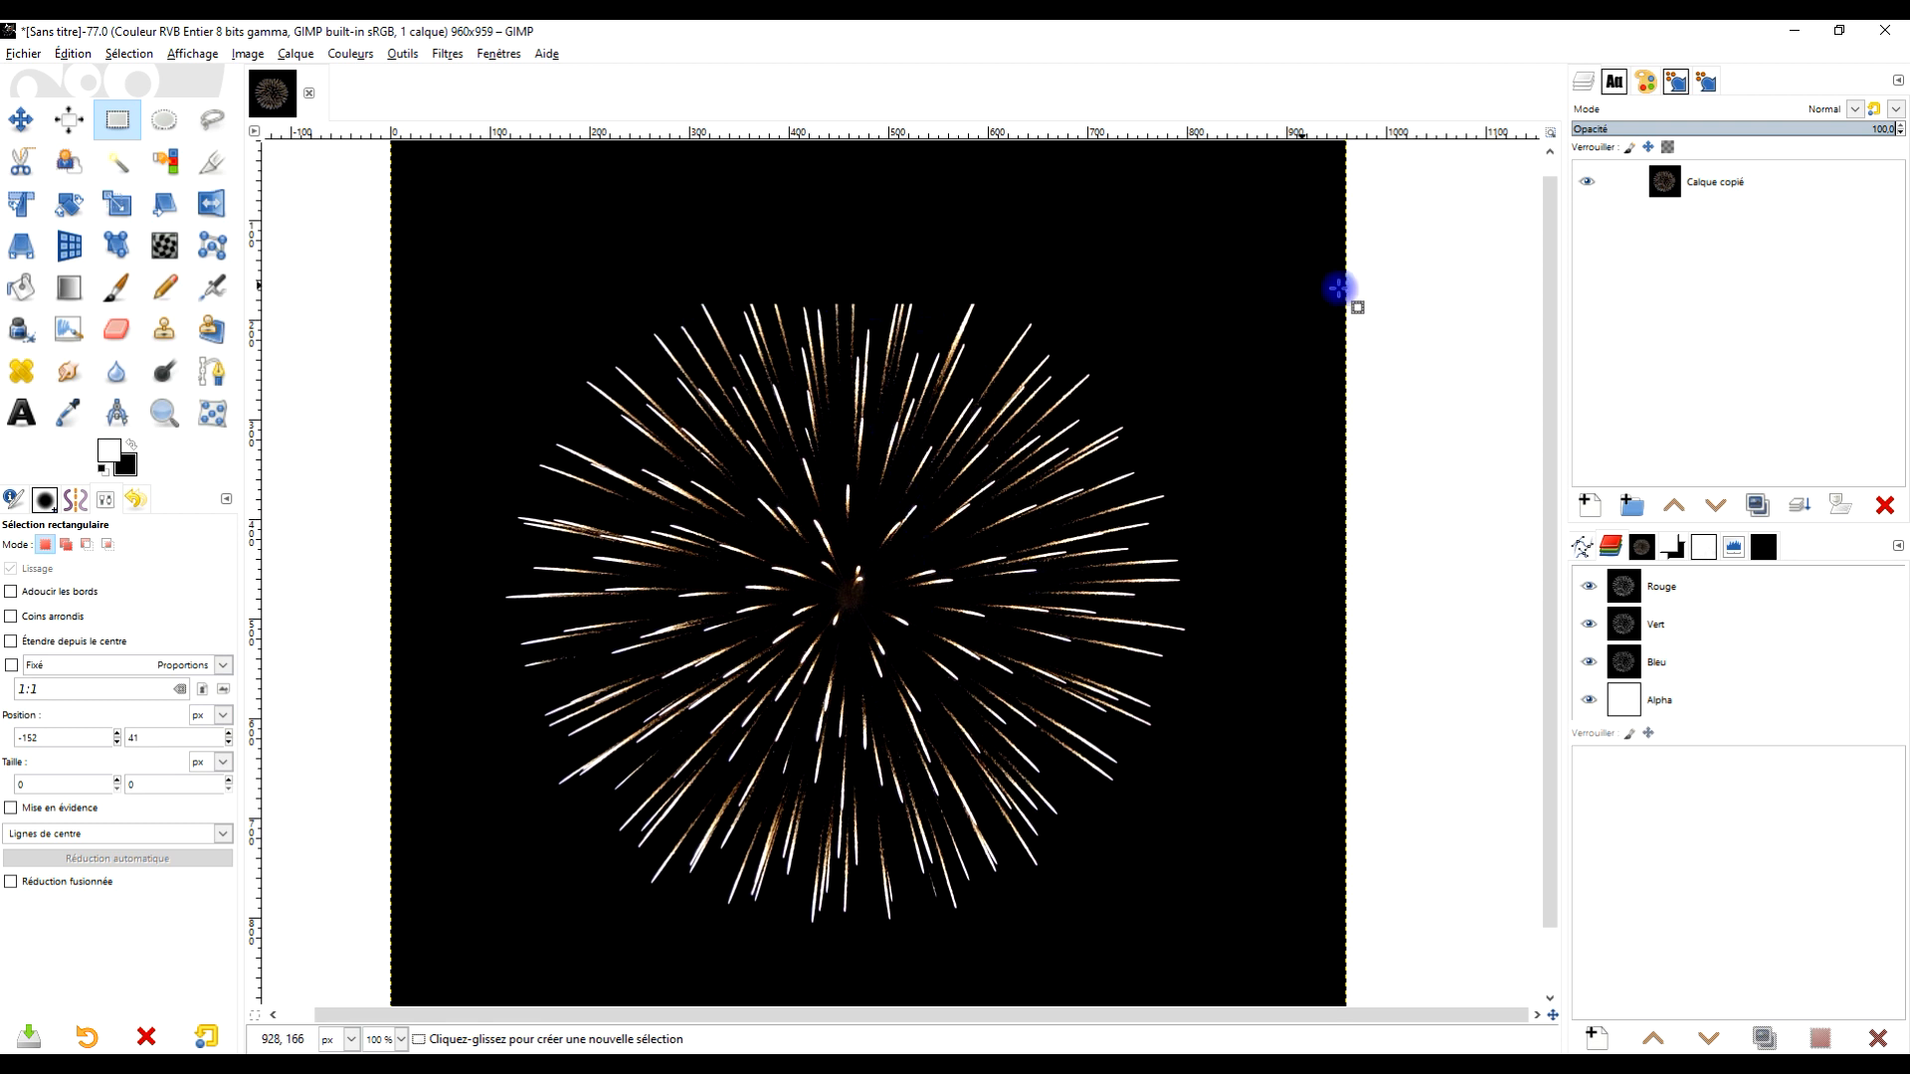
With the Warp Transform tool in Move pixels mode, size about 346, push the top rays of the firework upward
left_click(164, 243)
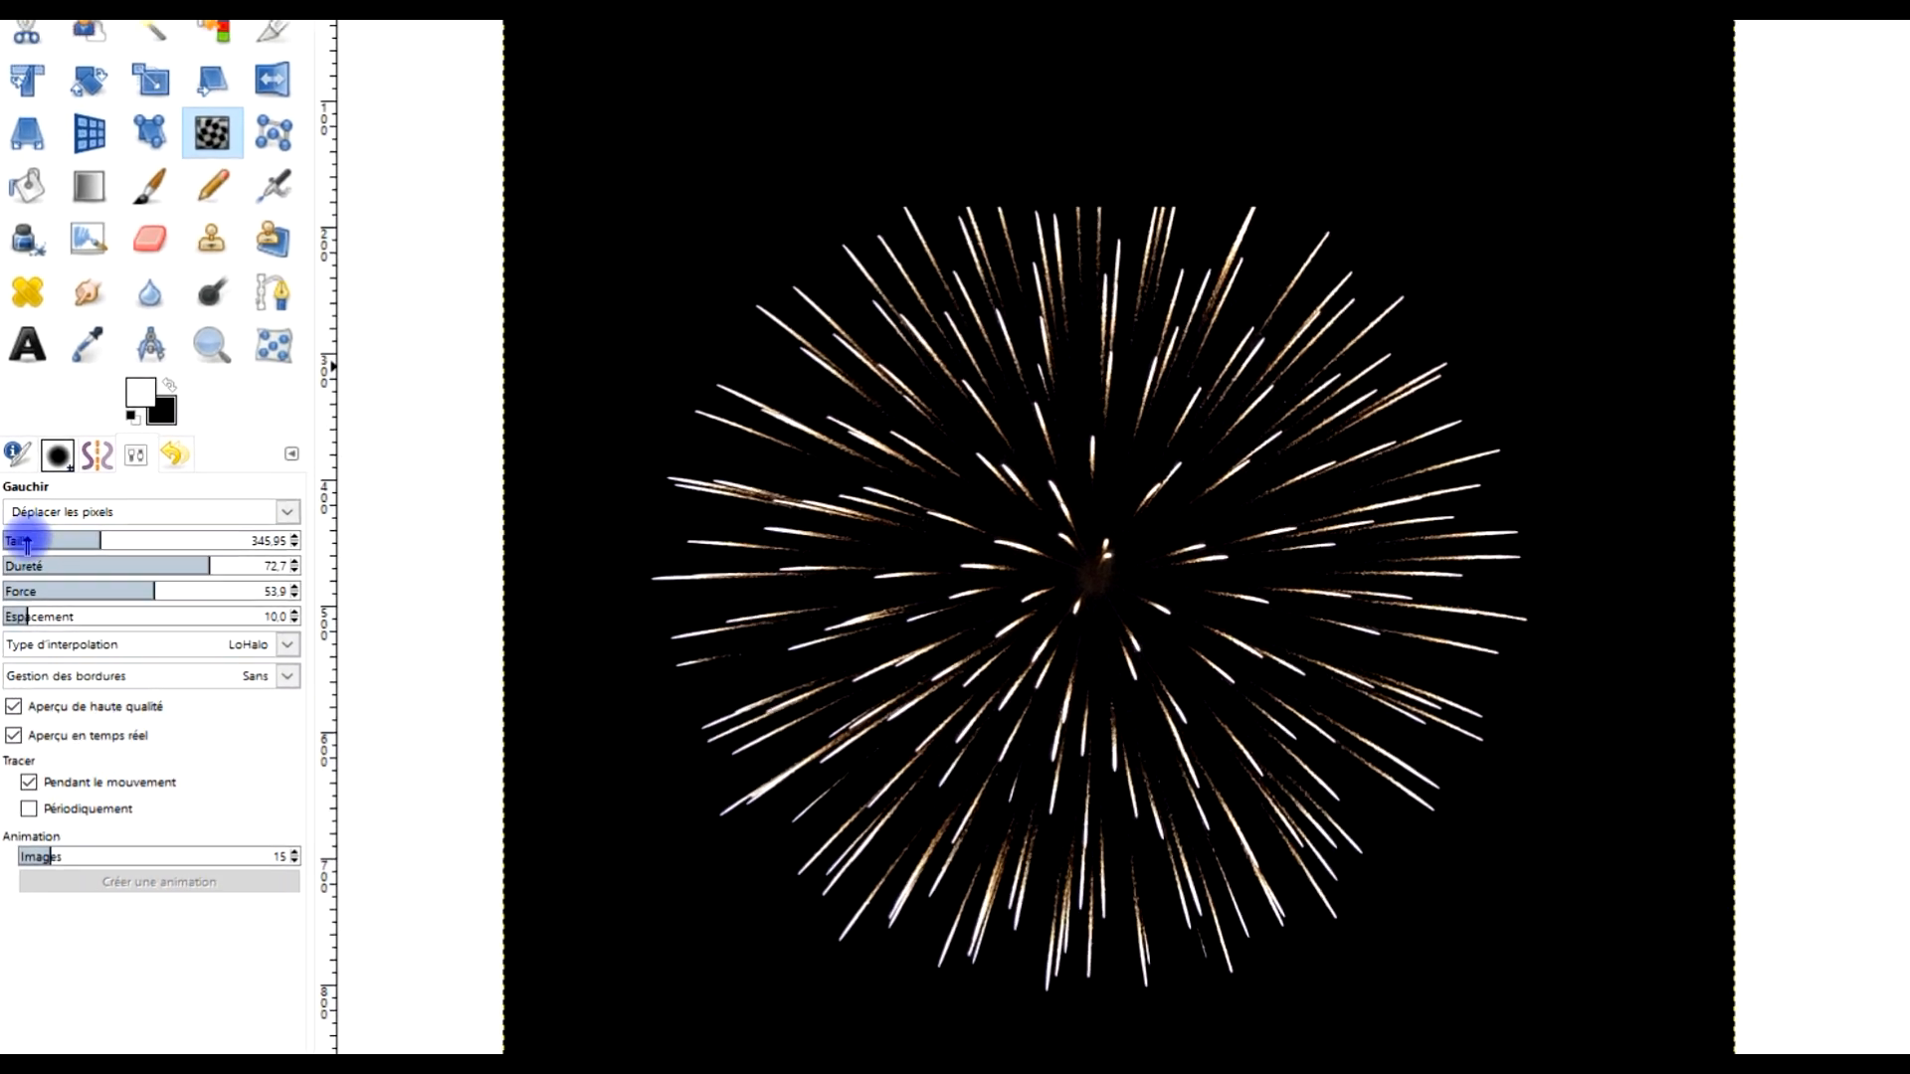
left_click(58, 541)
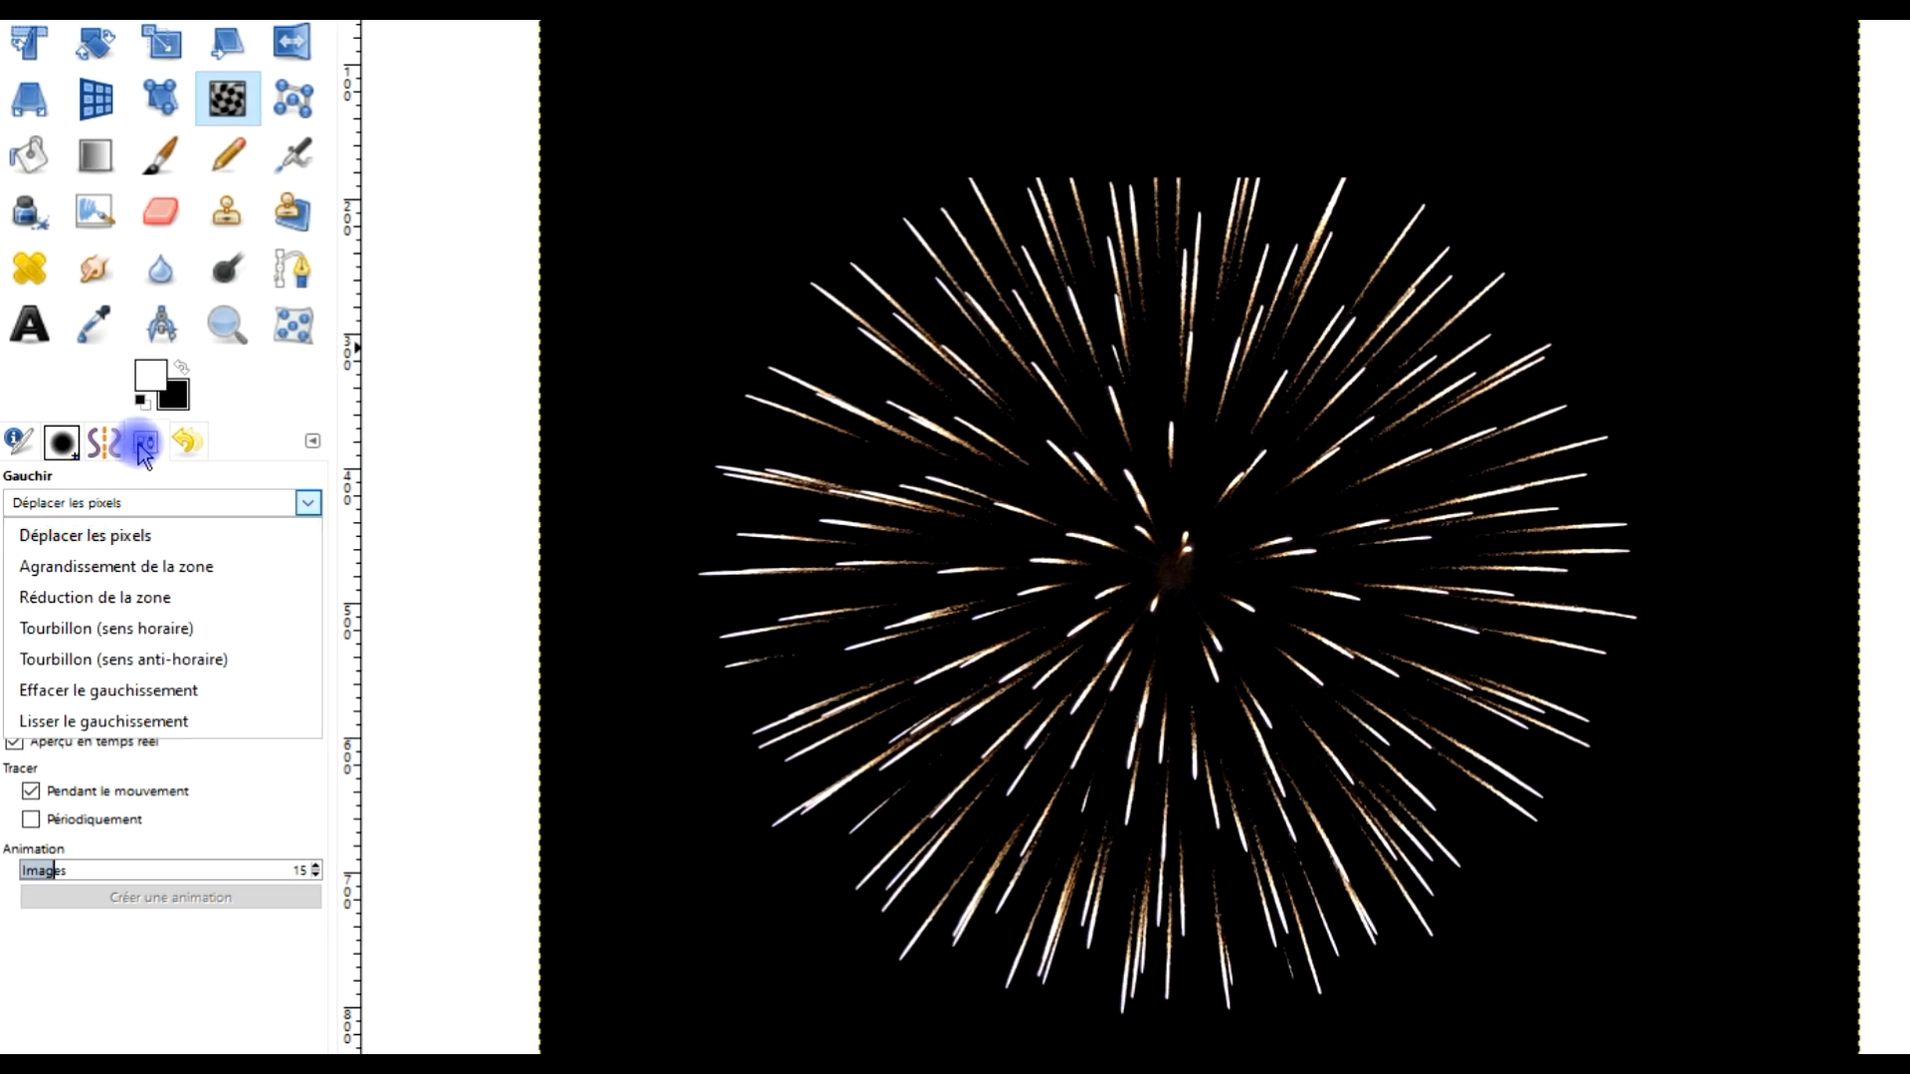
left_click(93, 535)
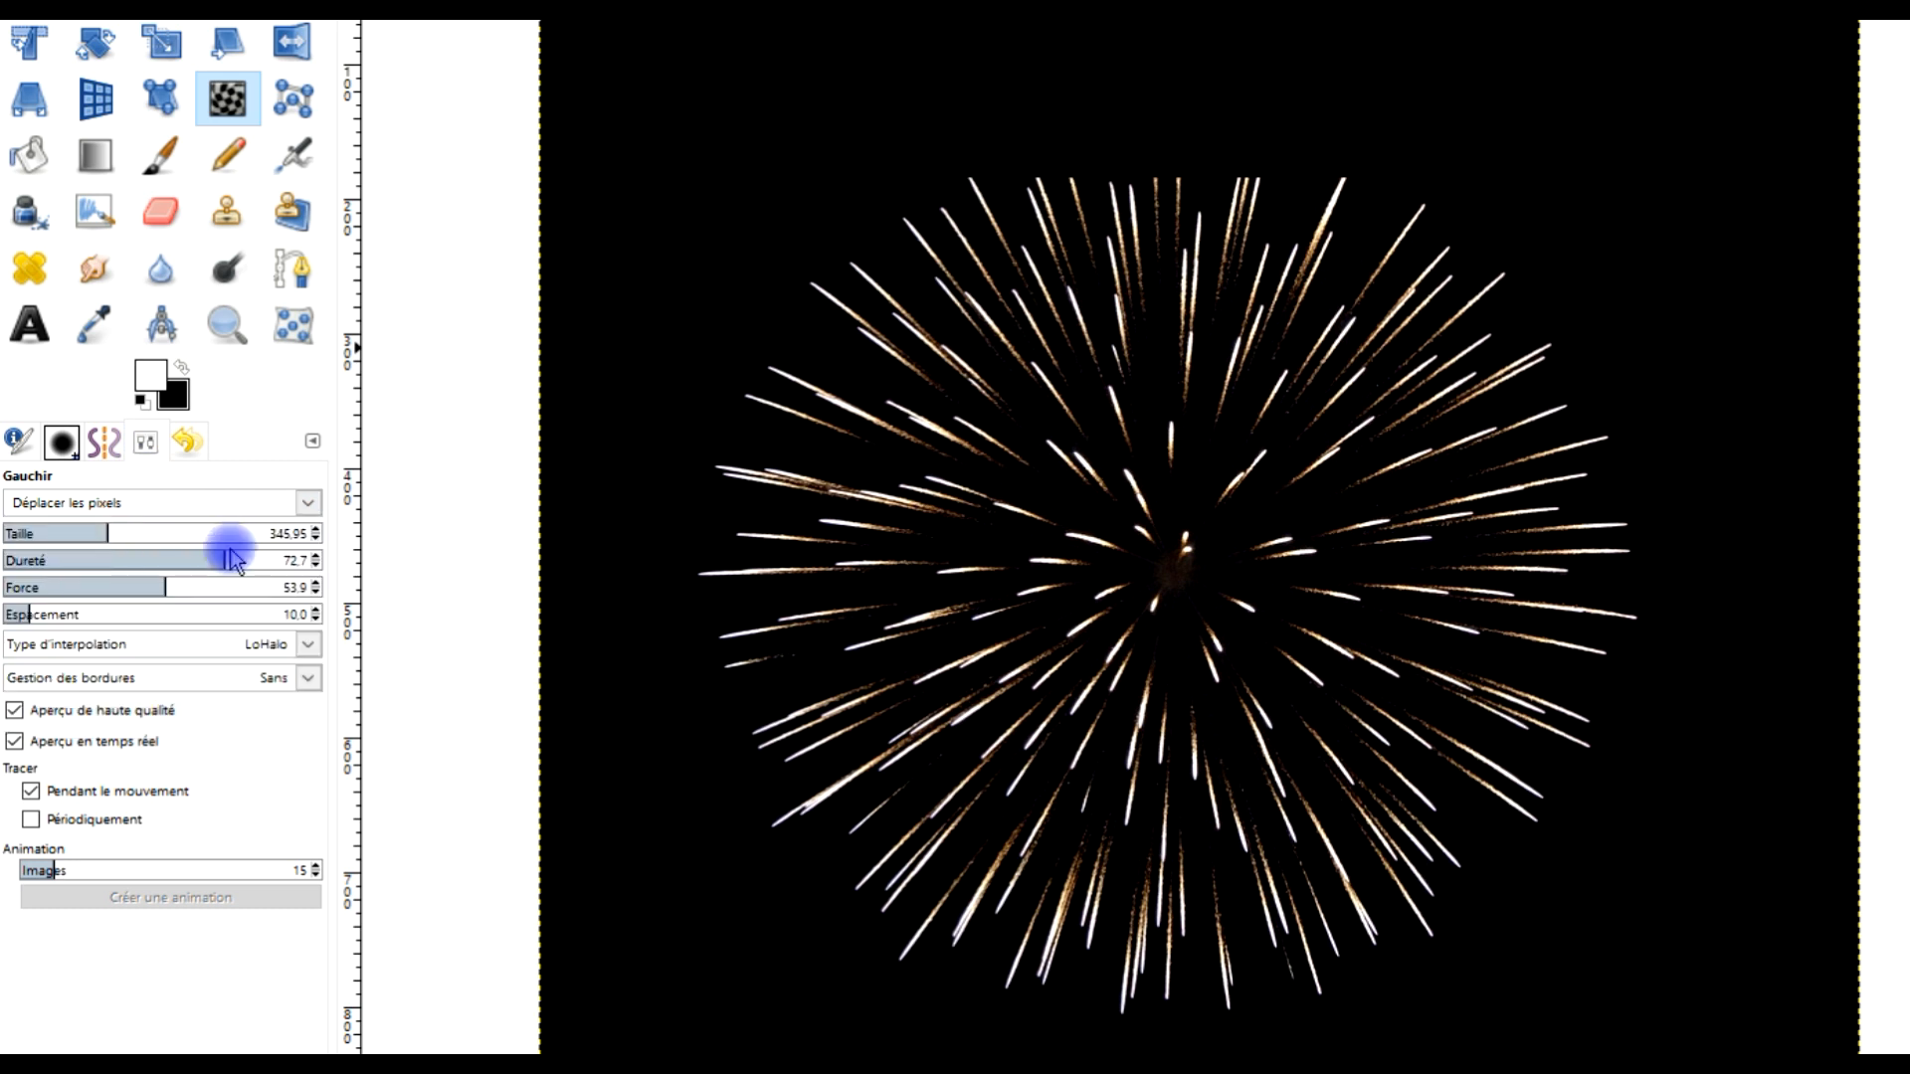
left_click_drag(108, 534, 106, 533)
left_click_drag(1179, 206, 1175, 270)
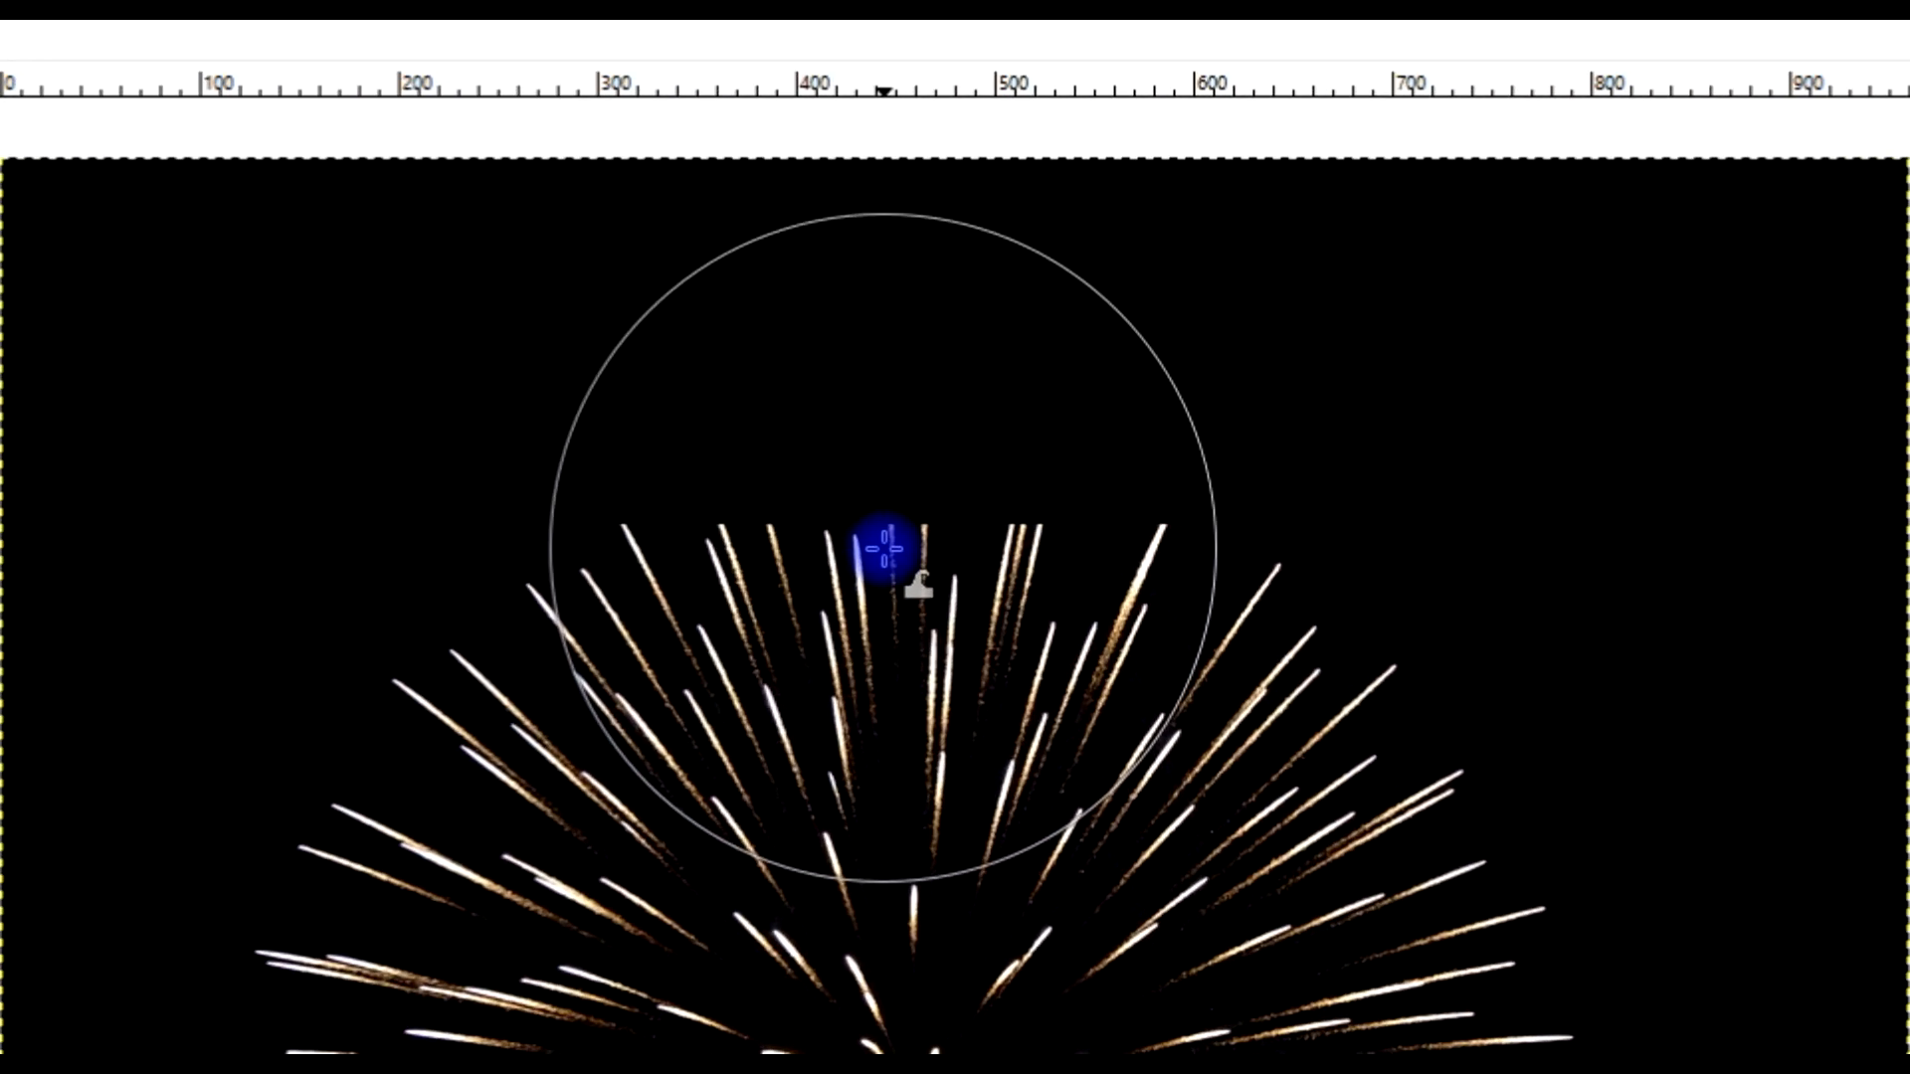
left_click_drag(884, 549, 891, 484)
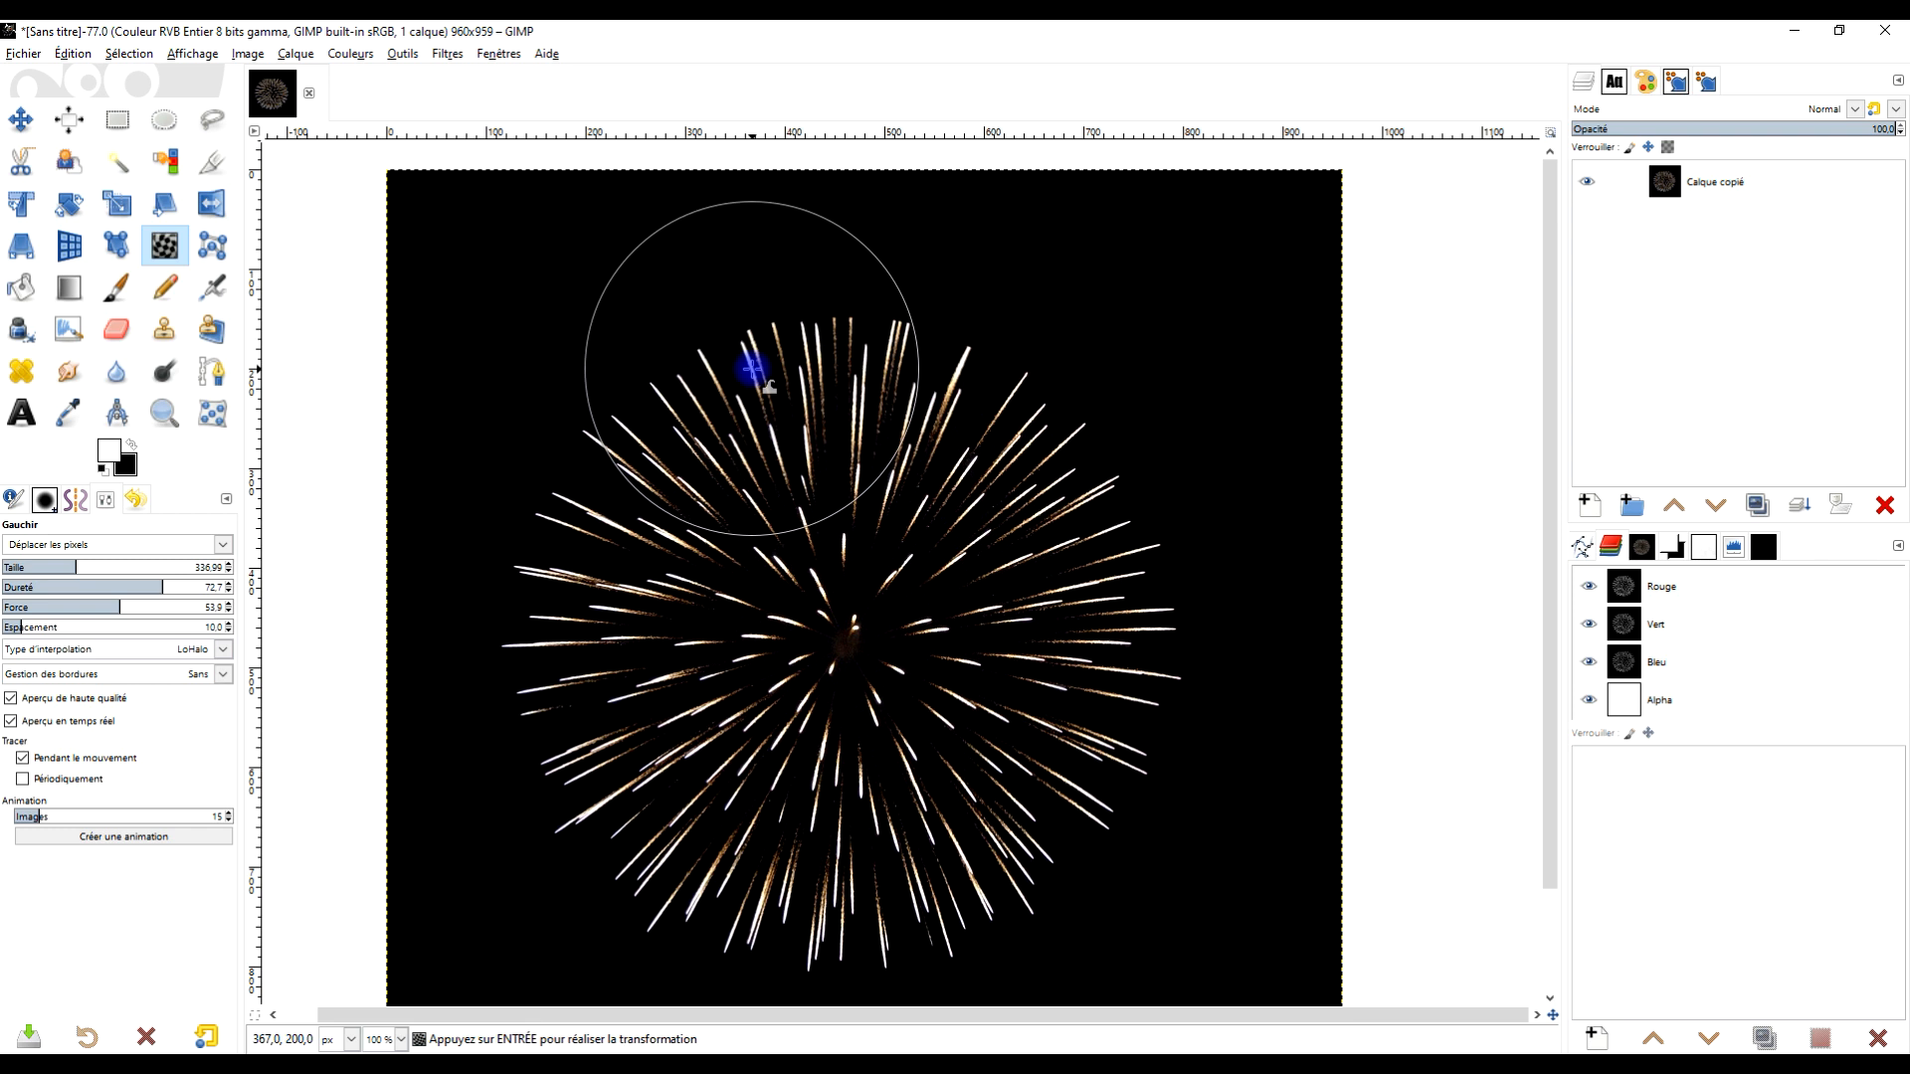
left_click(122, 128)
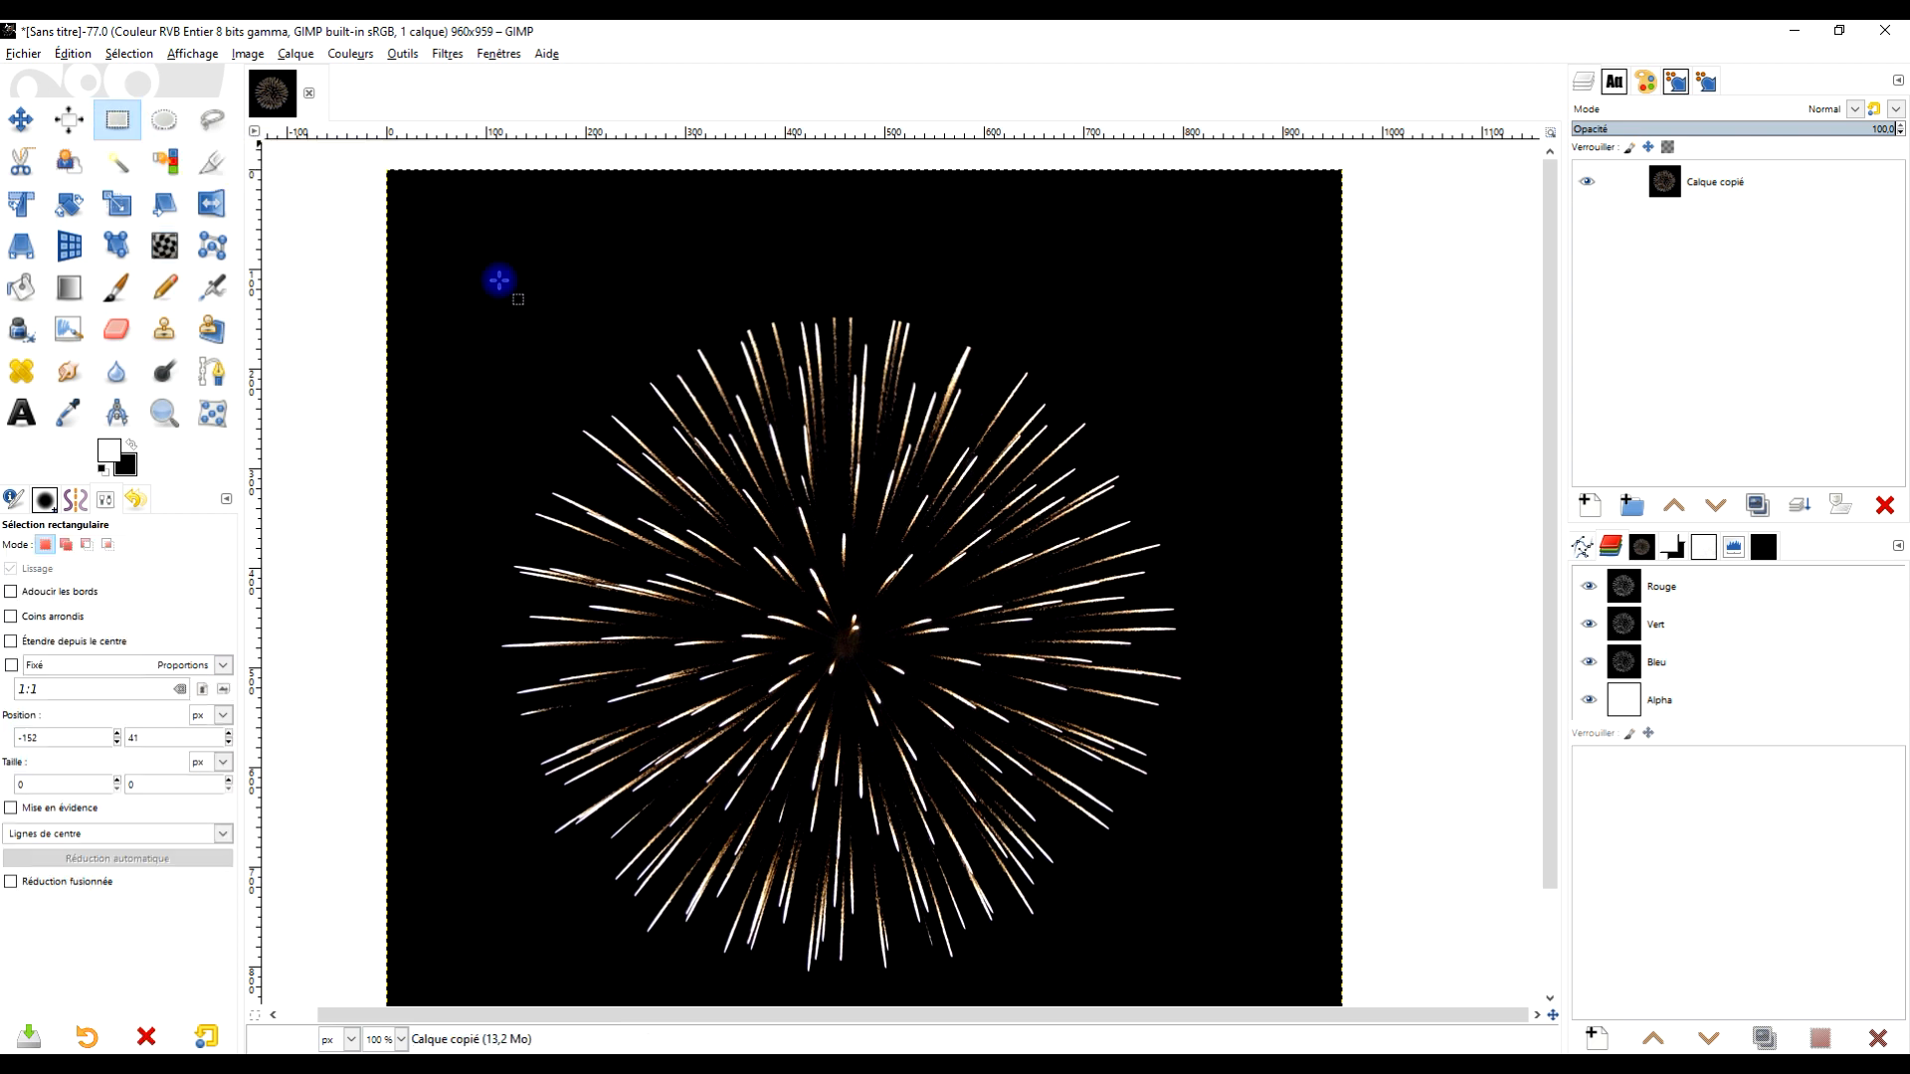
left_click_drag(1065, 653, 1075, 587)
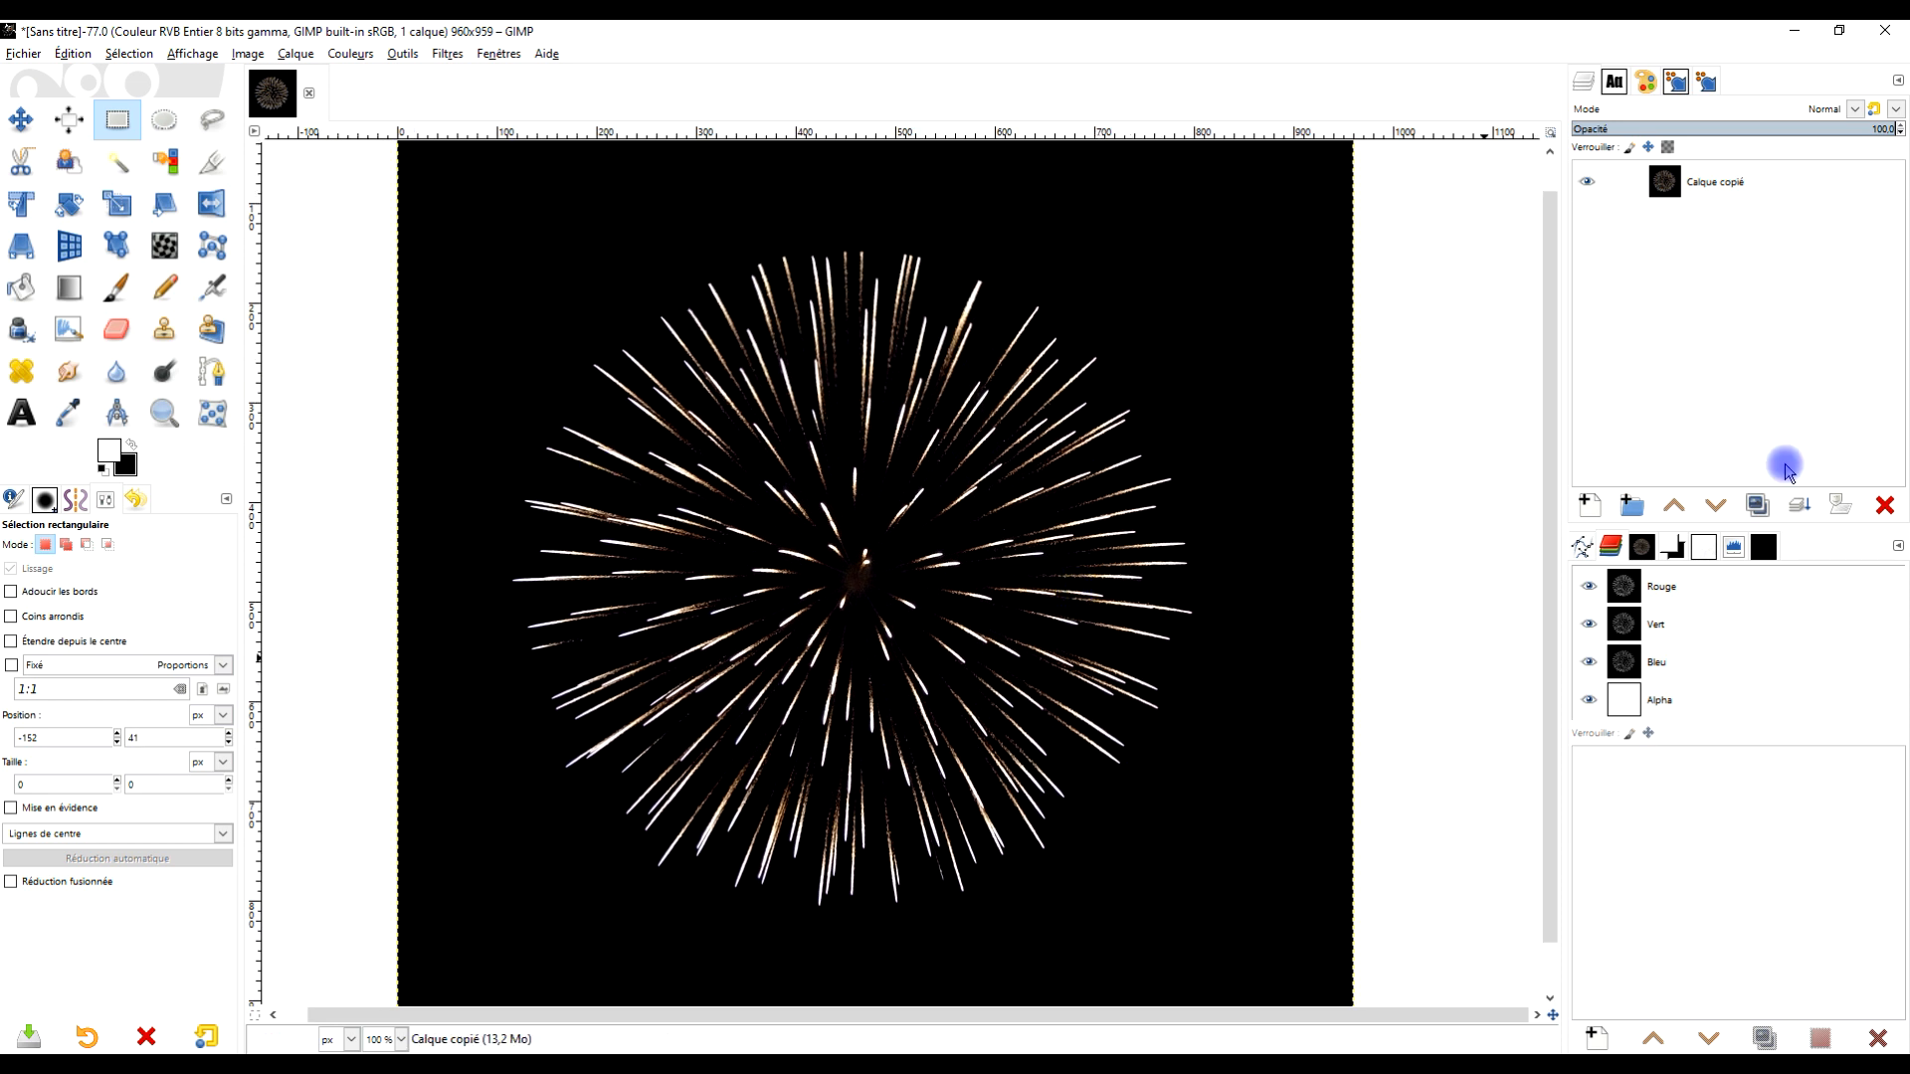
Desaturate the layer using the Luminosité (TSL) mode
left_click(350, 54)
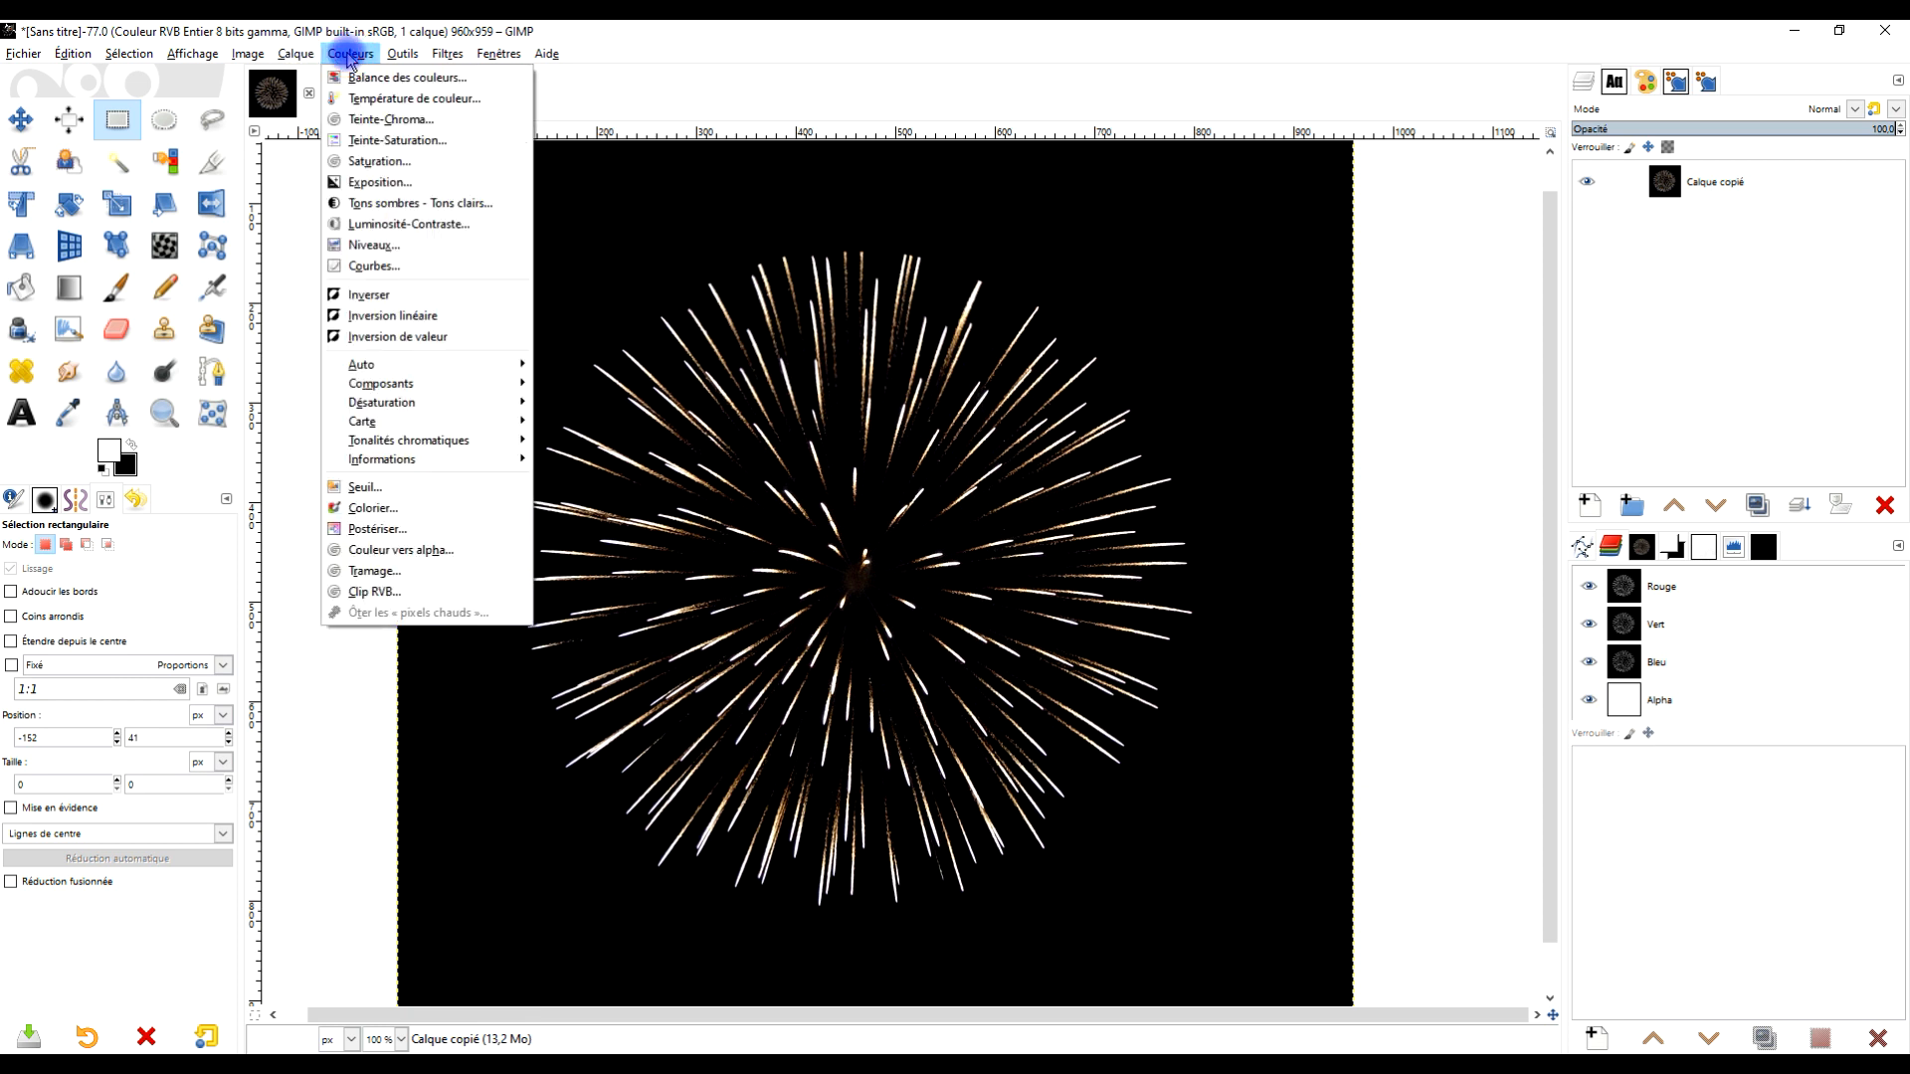
mouse_move(423, 407)
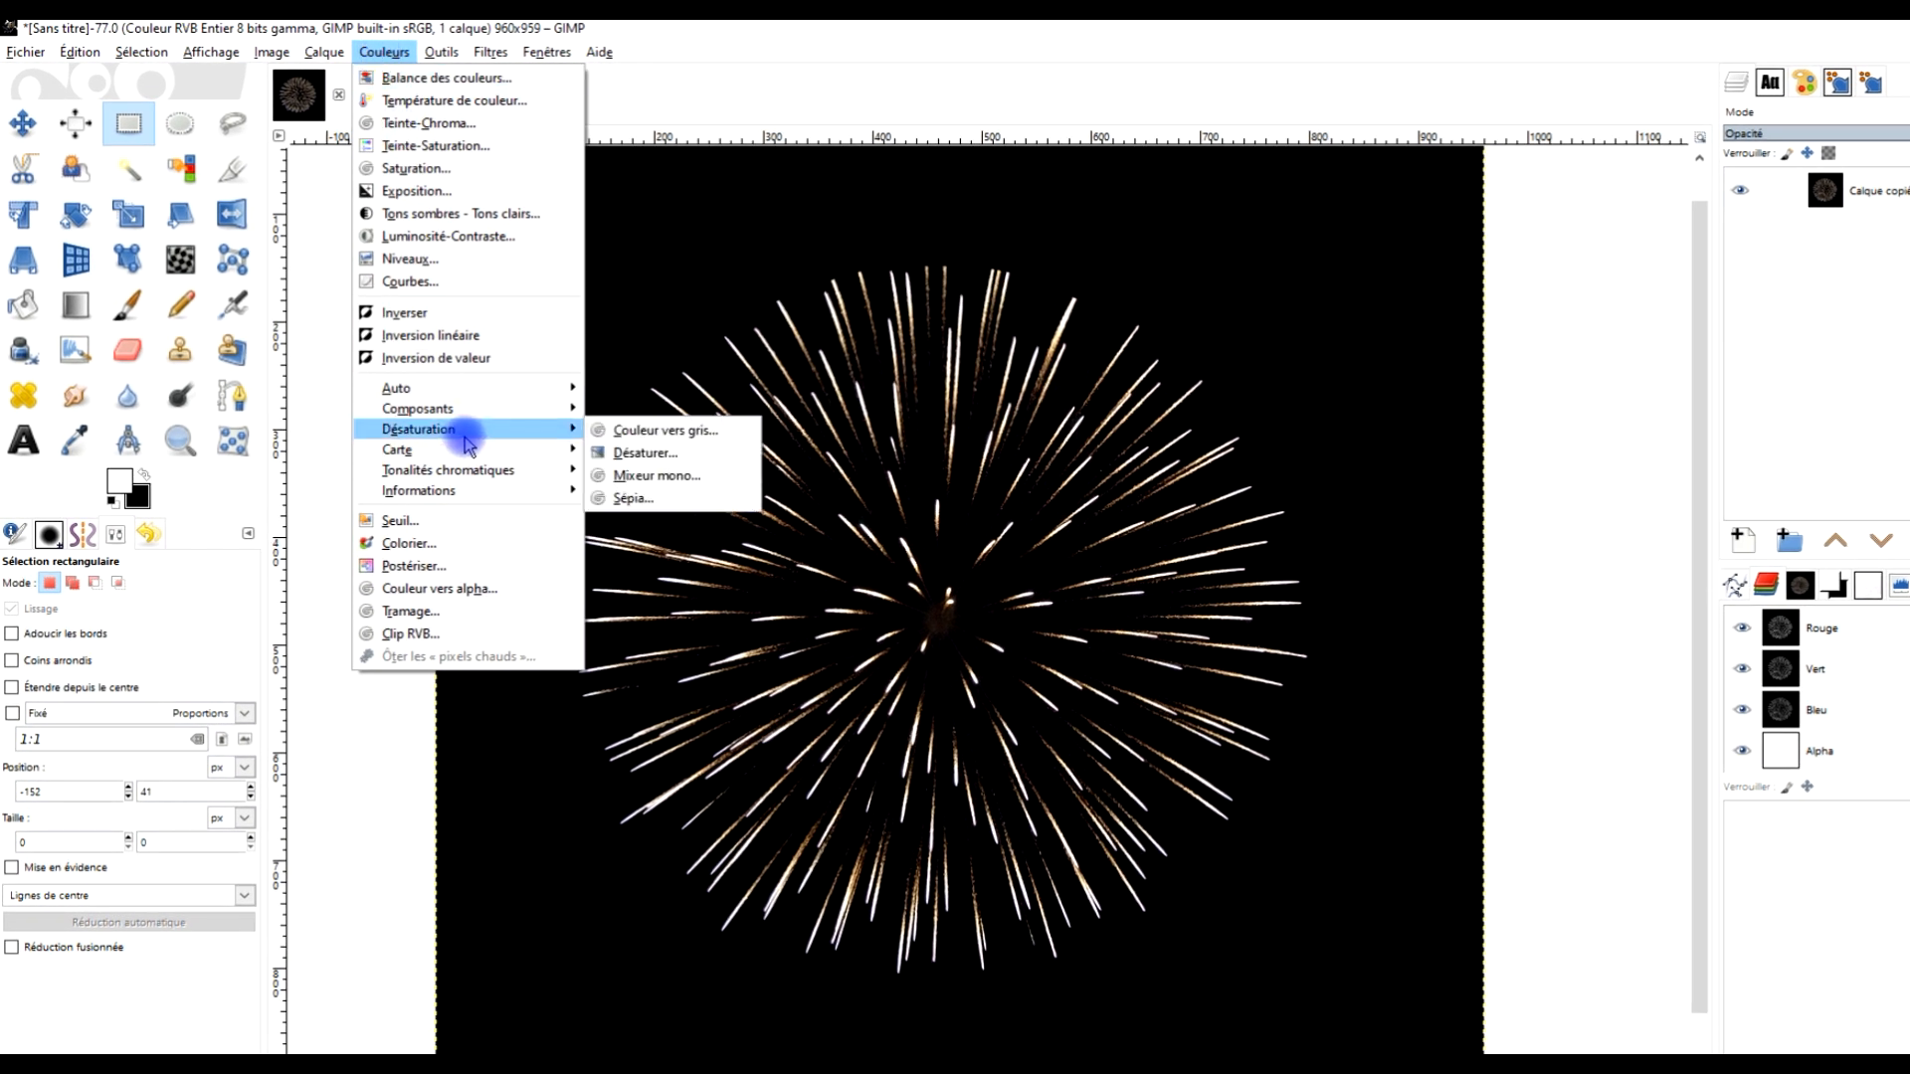
left_click(718, 452)
left_click(243, 299)
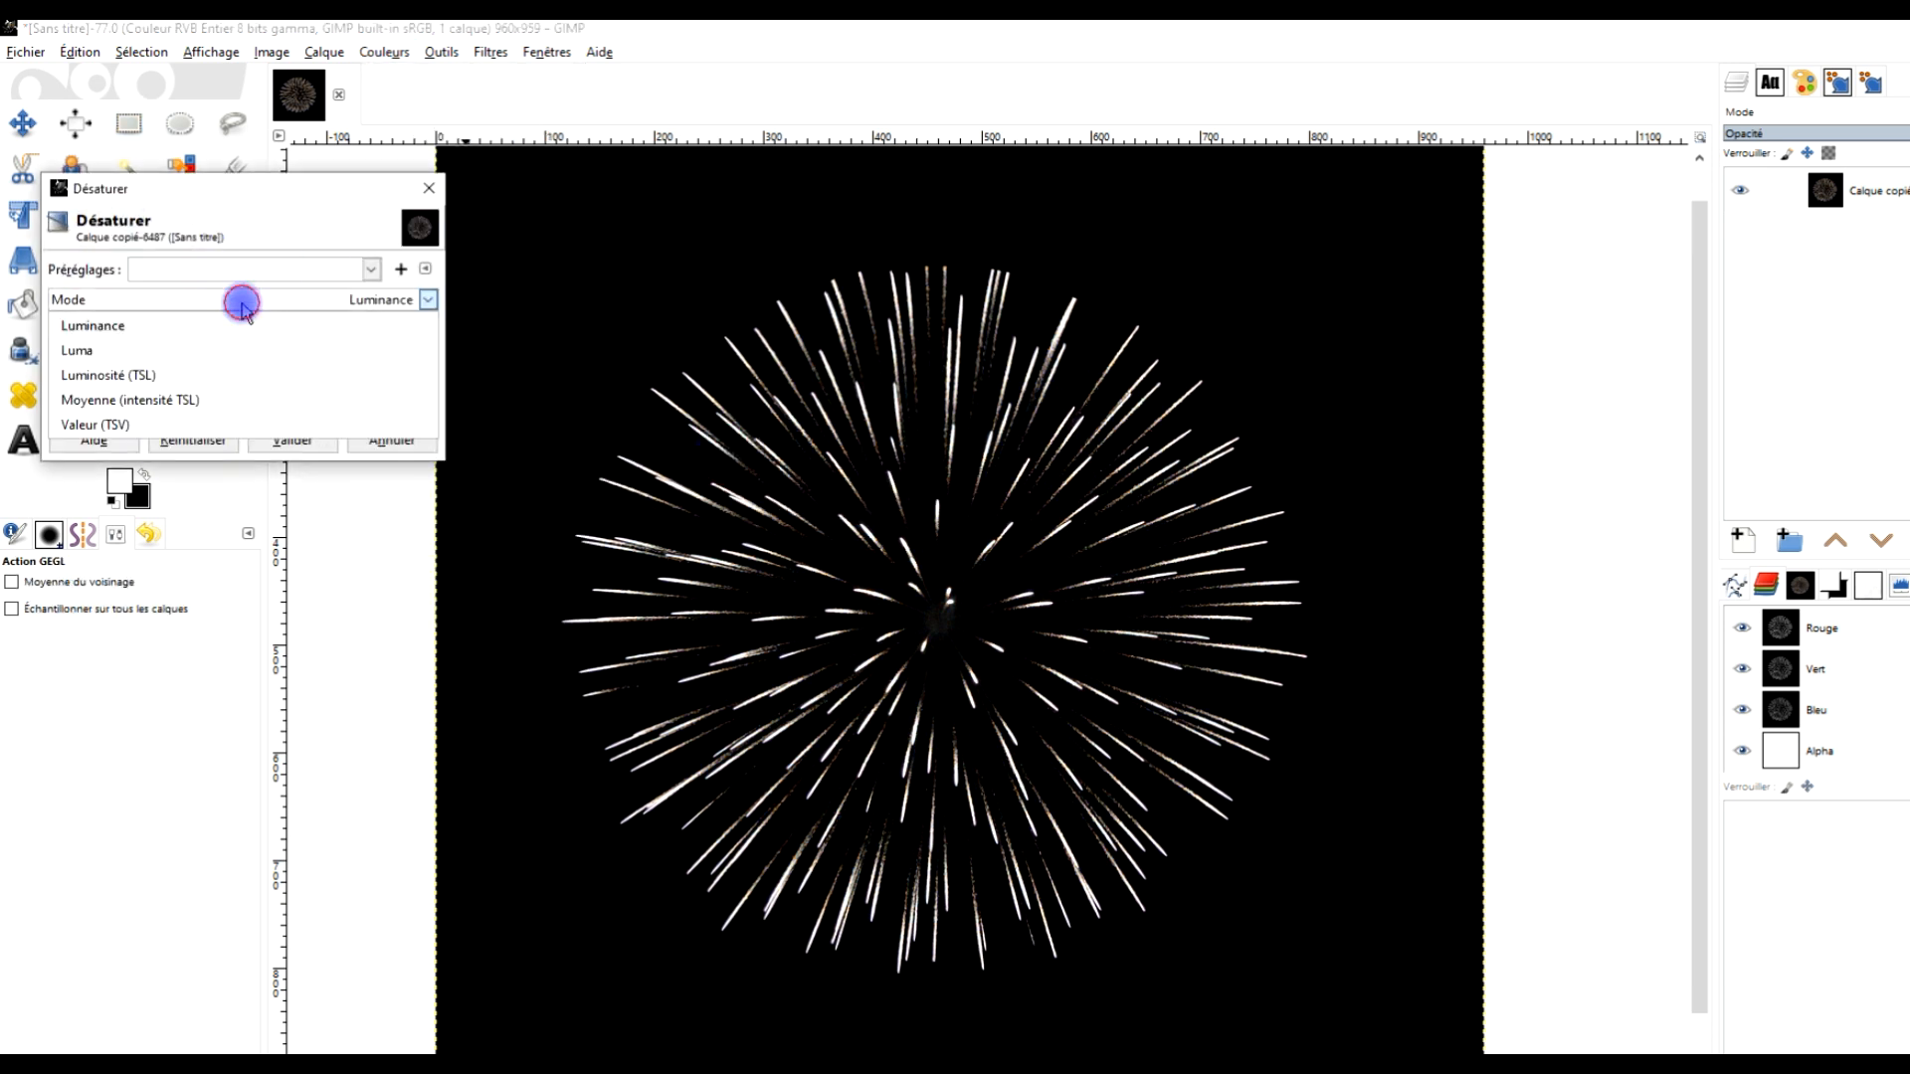
left_click(179, 384)
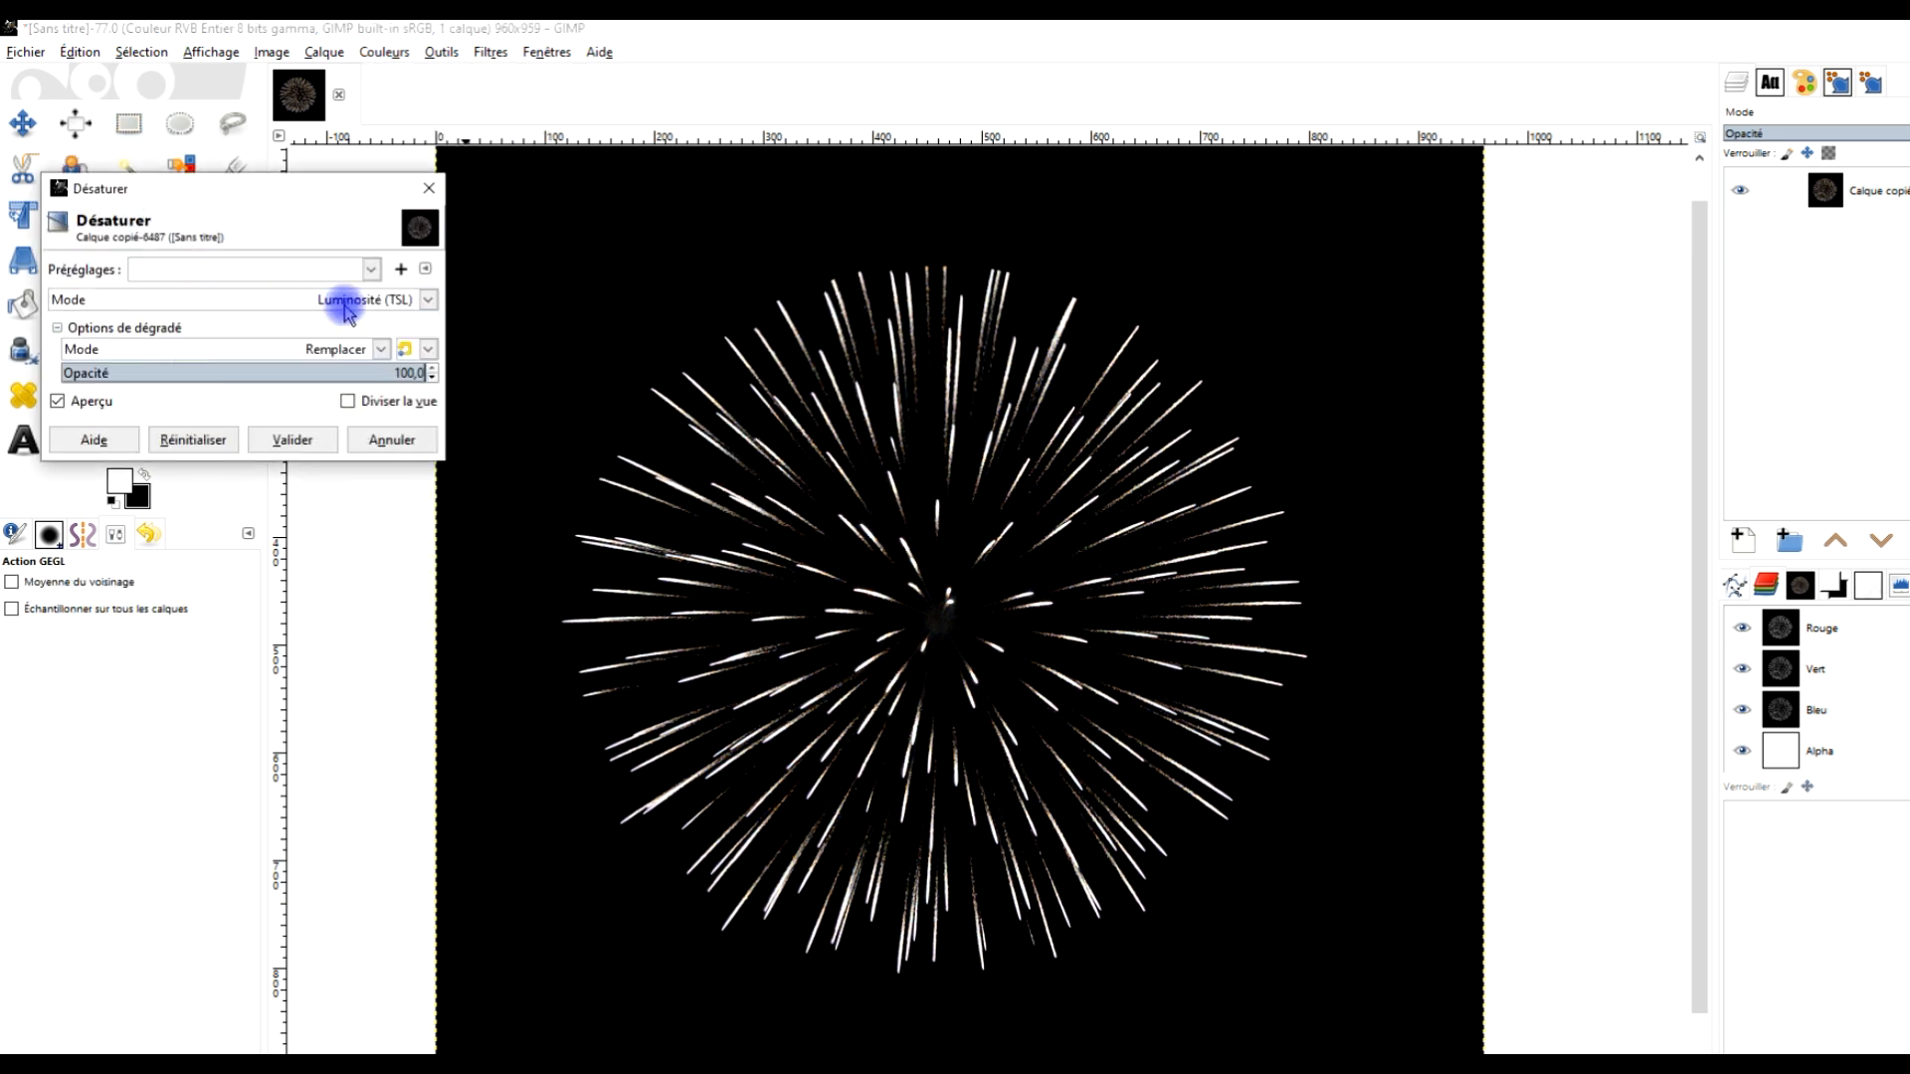
left_click(293, 439)
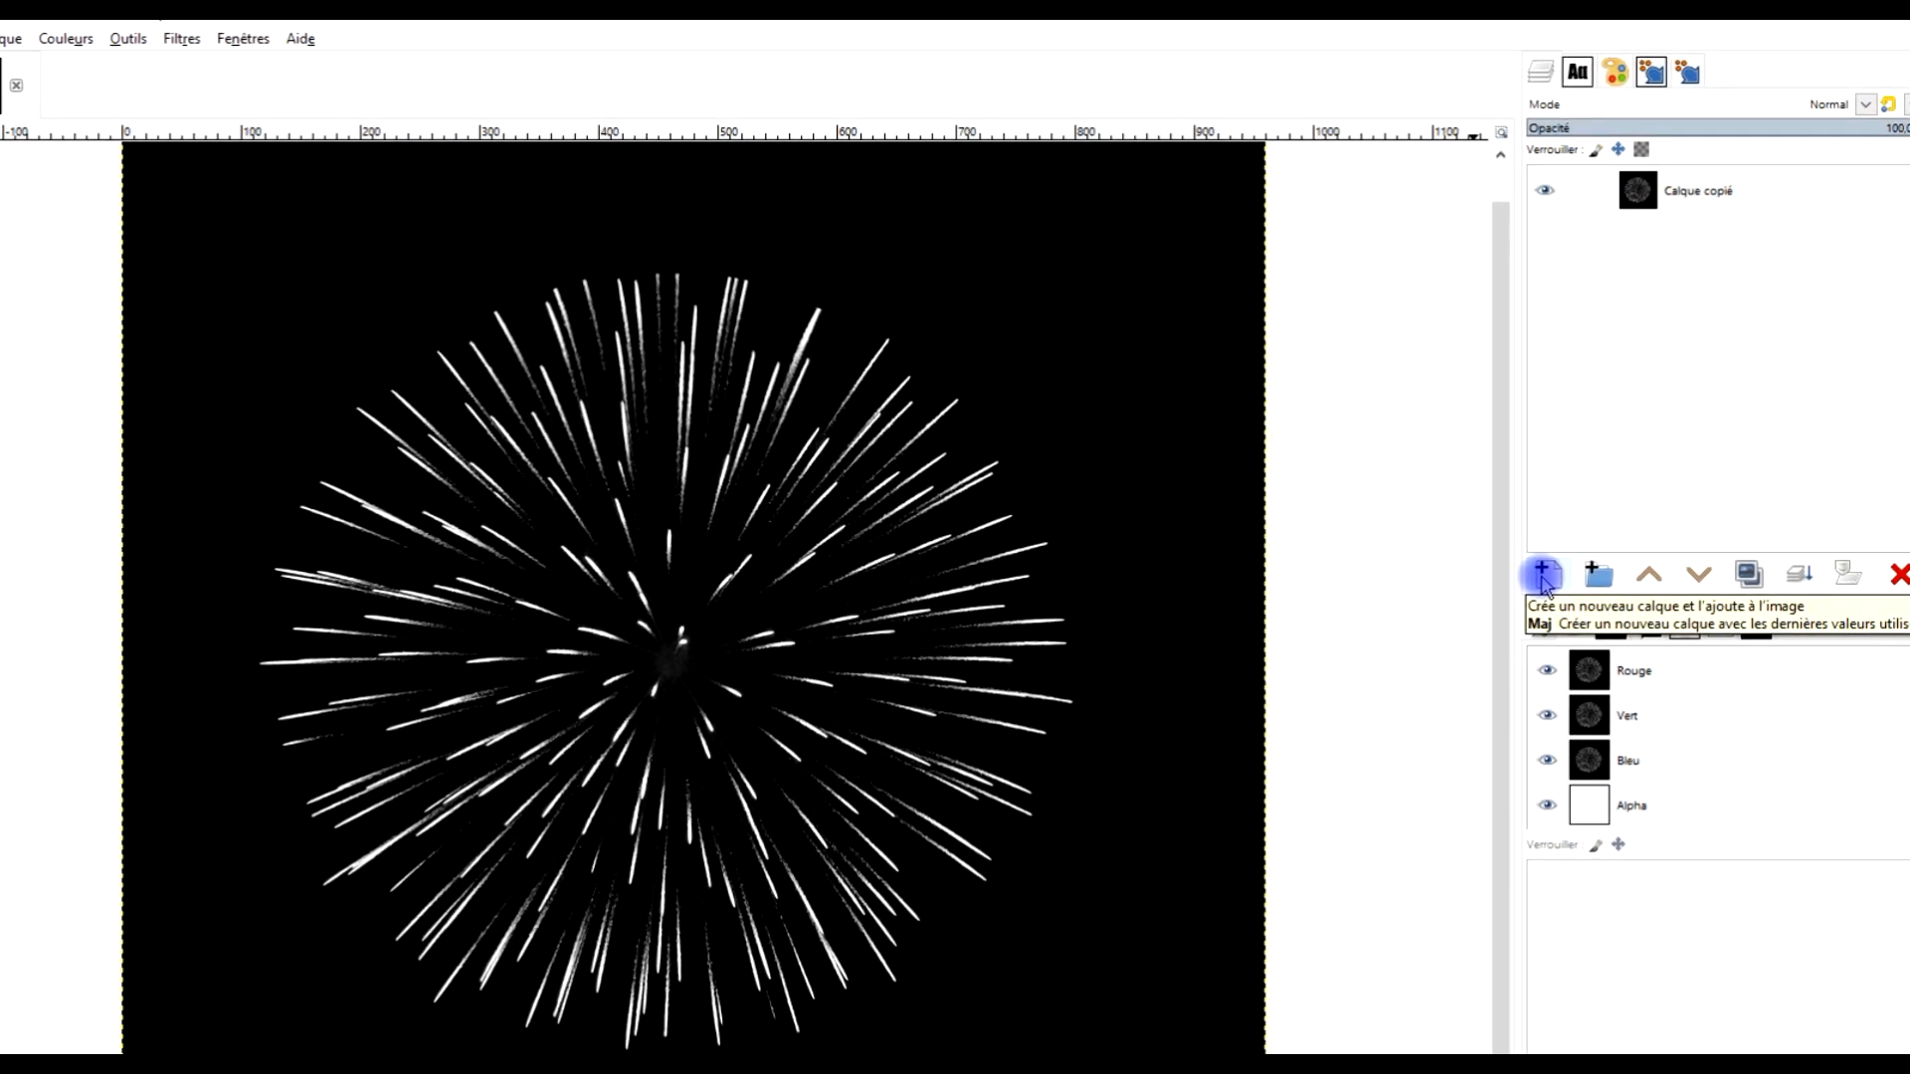
Add a new transparent layer named couleur in Normal mode
left_click(1578, 518)
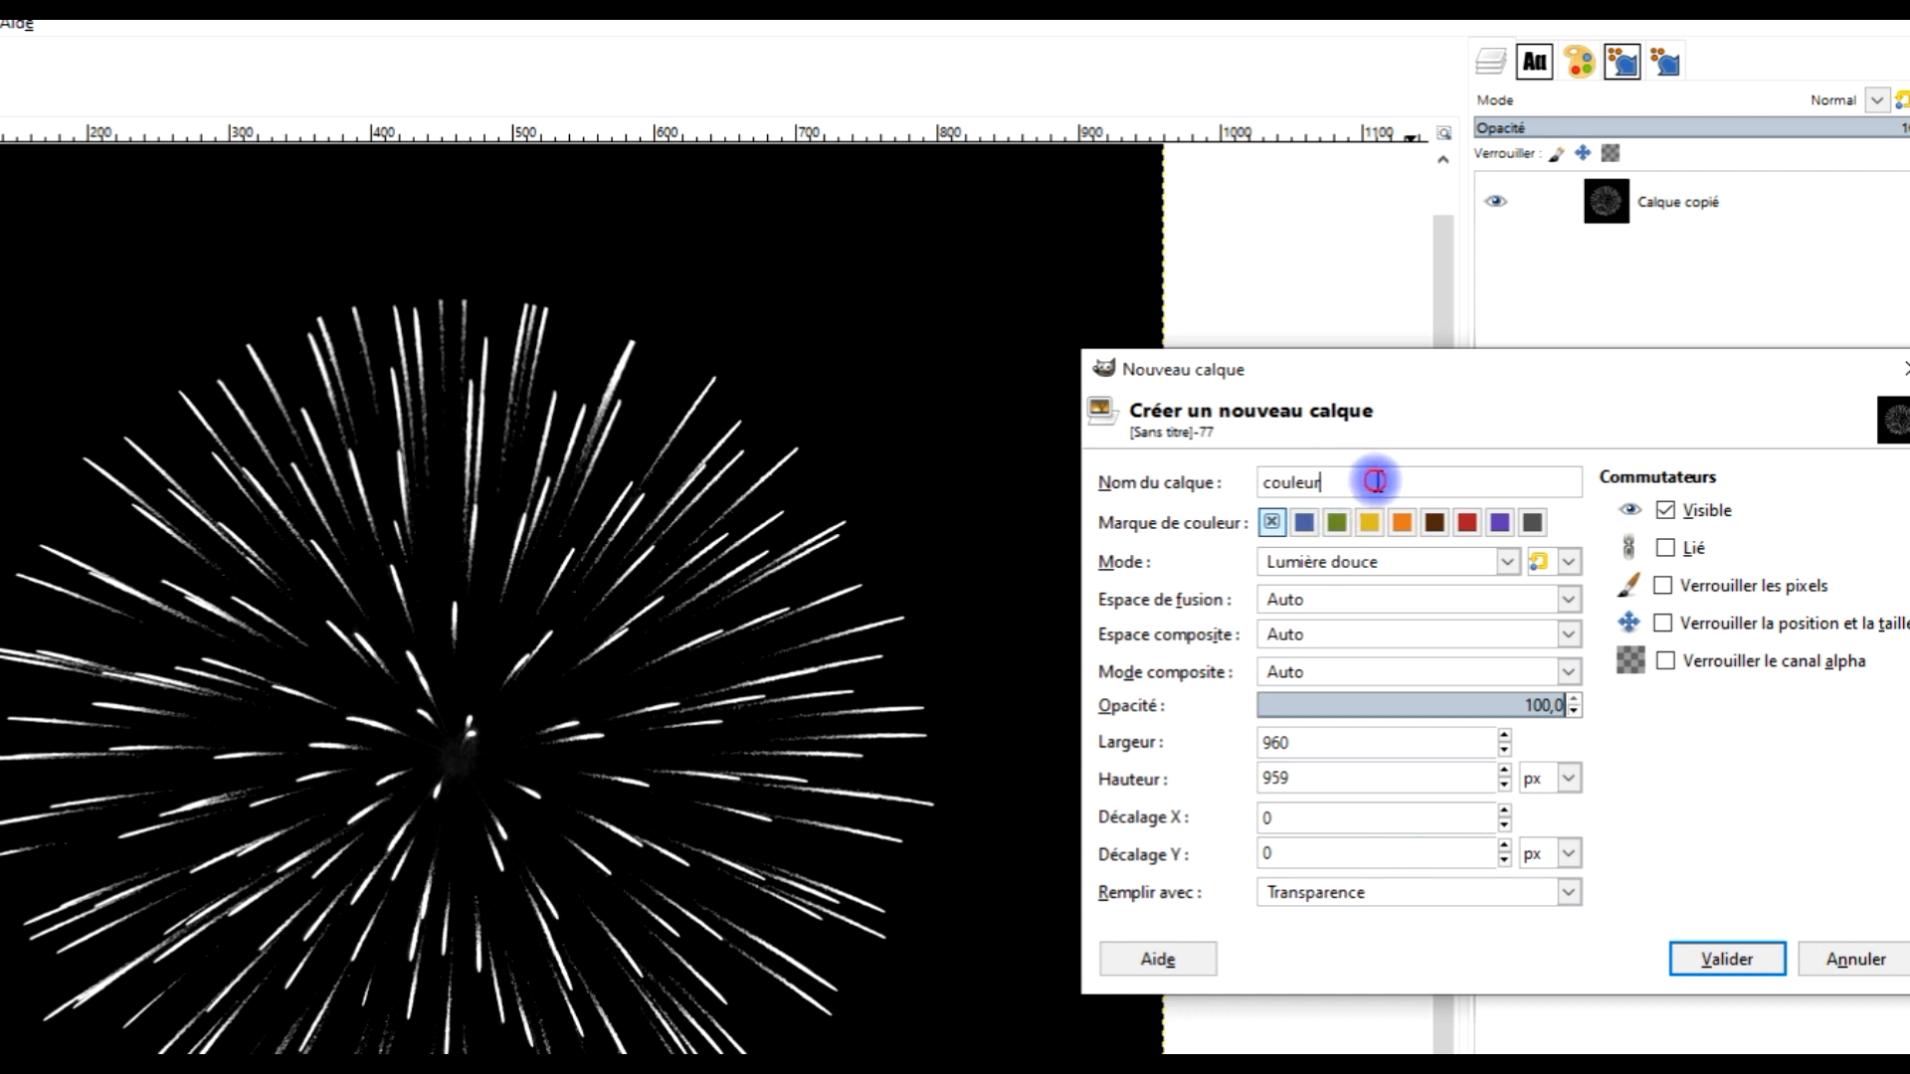
left_click(1402, 569)
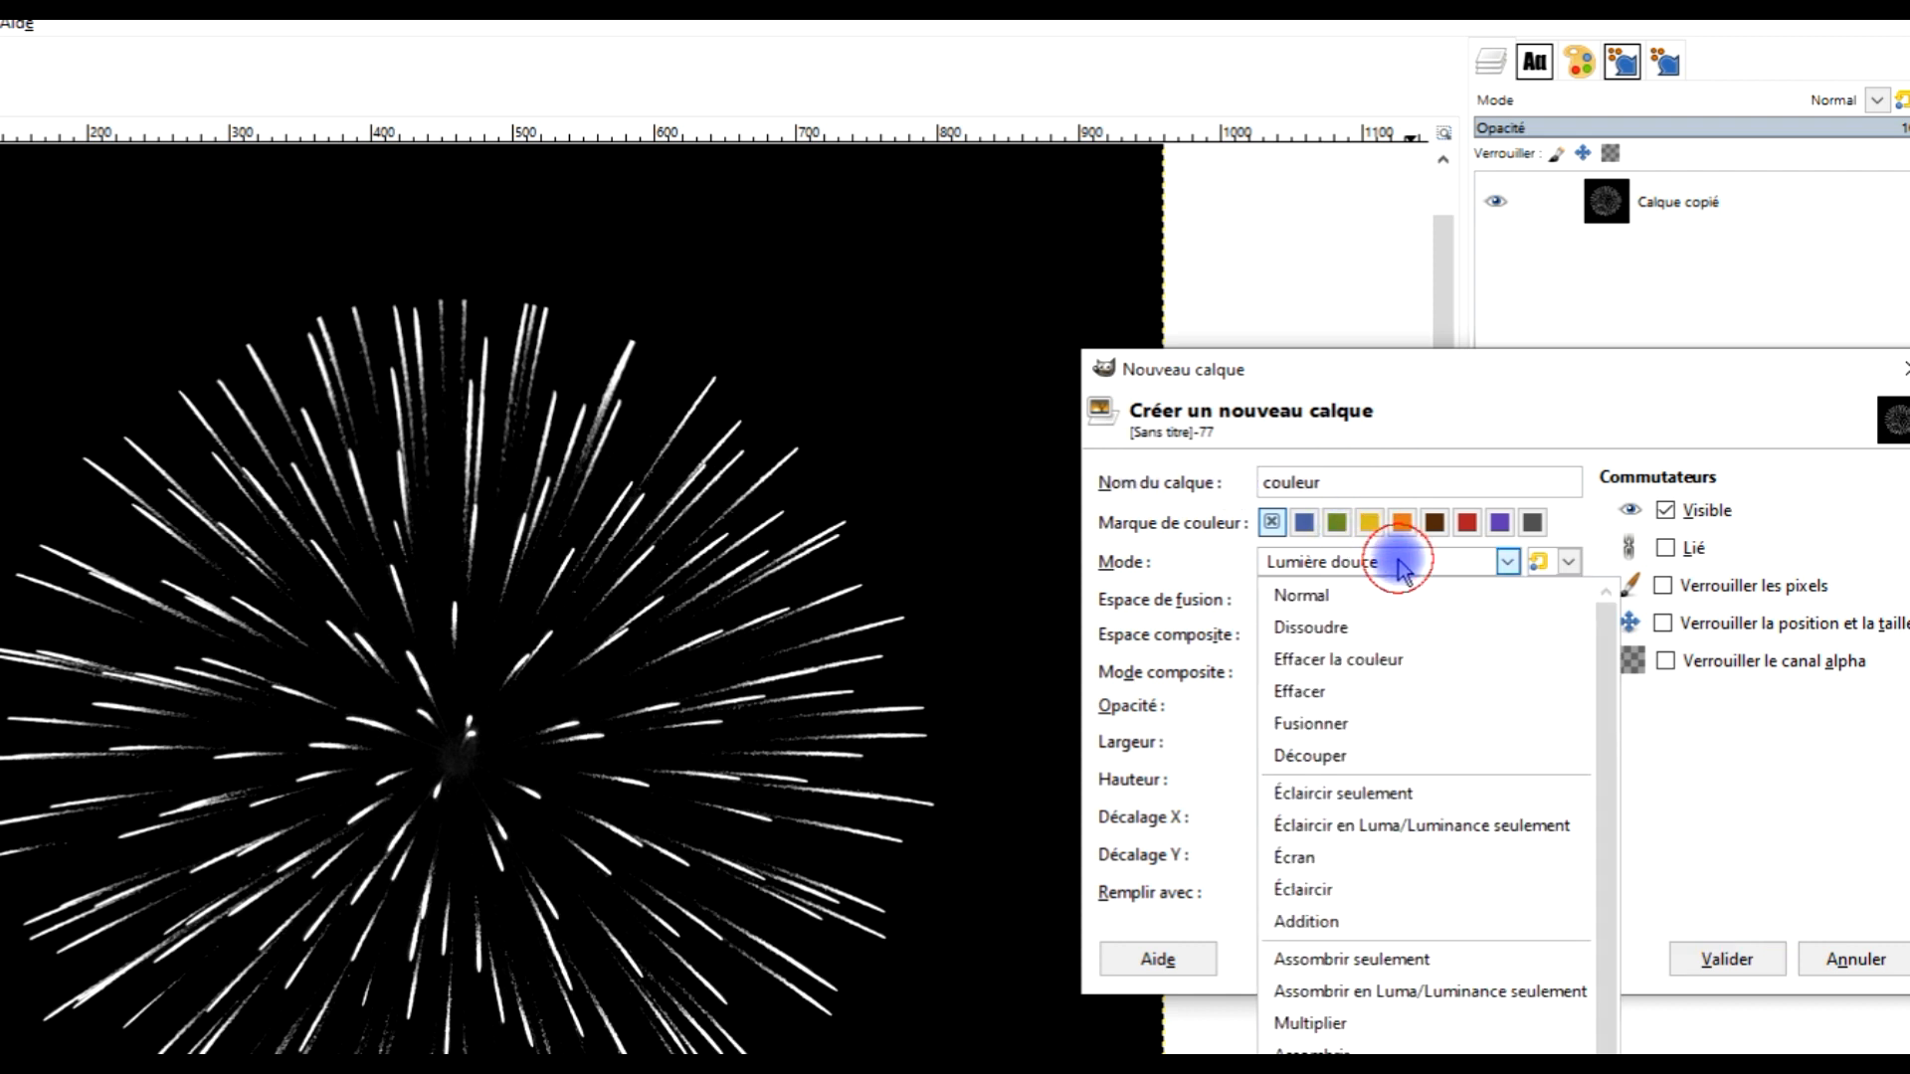
left_click(1345, 597)
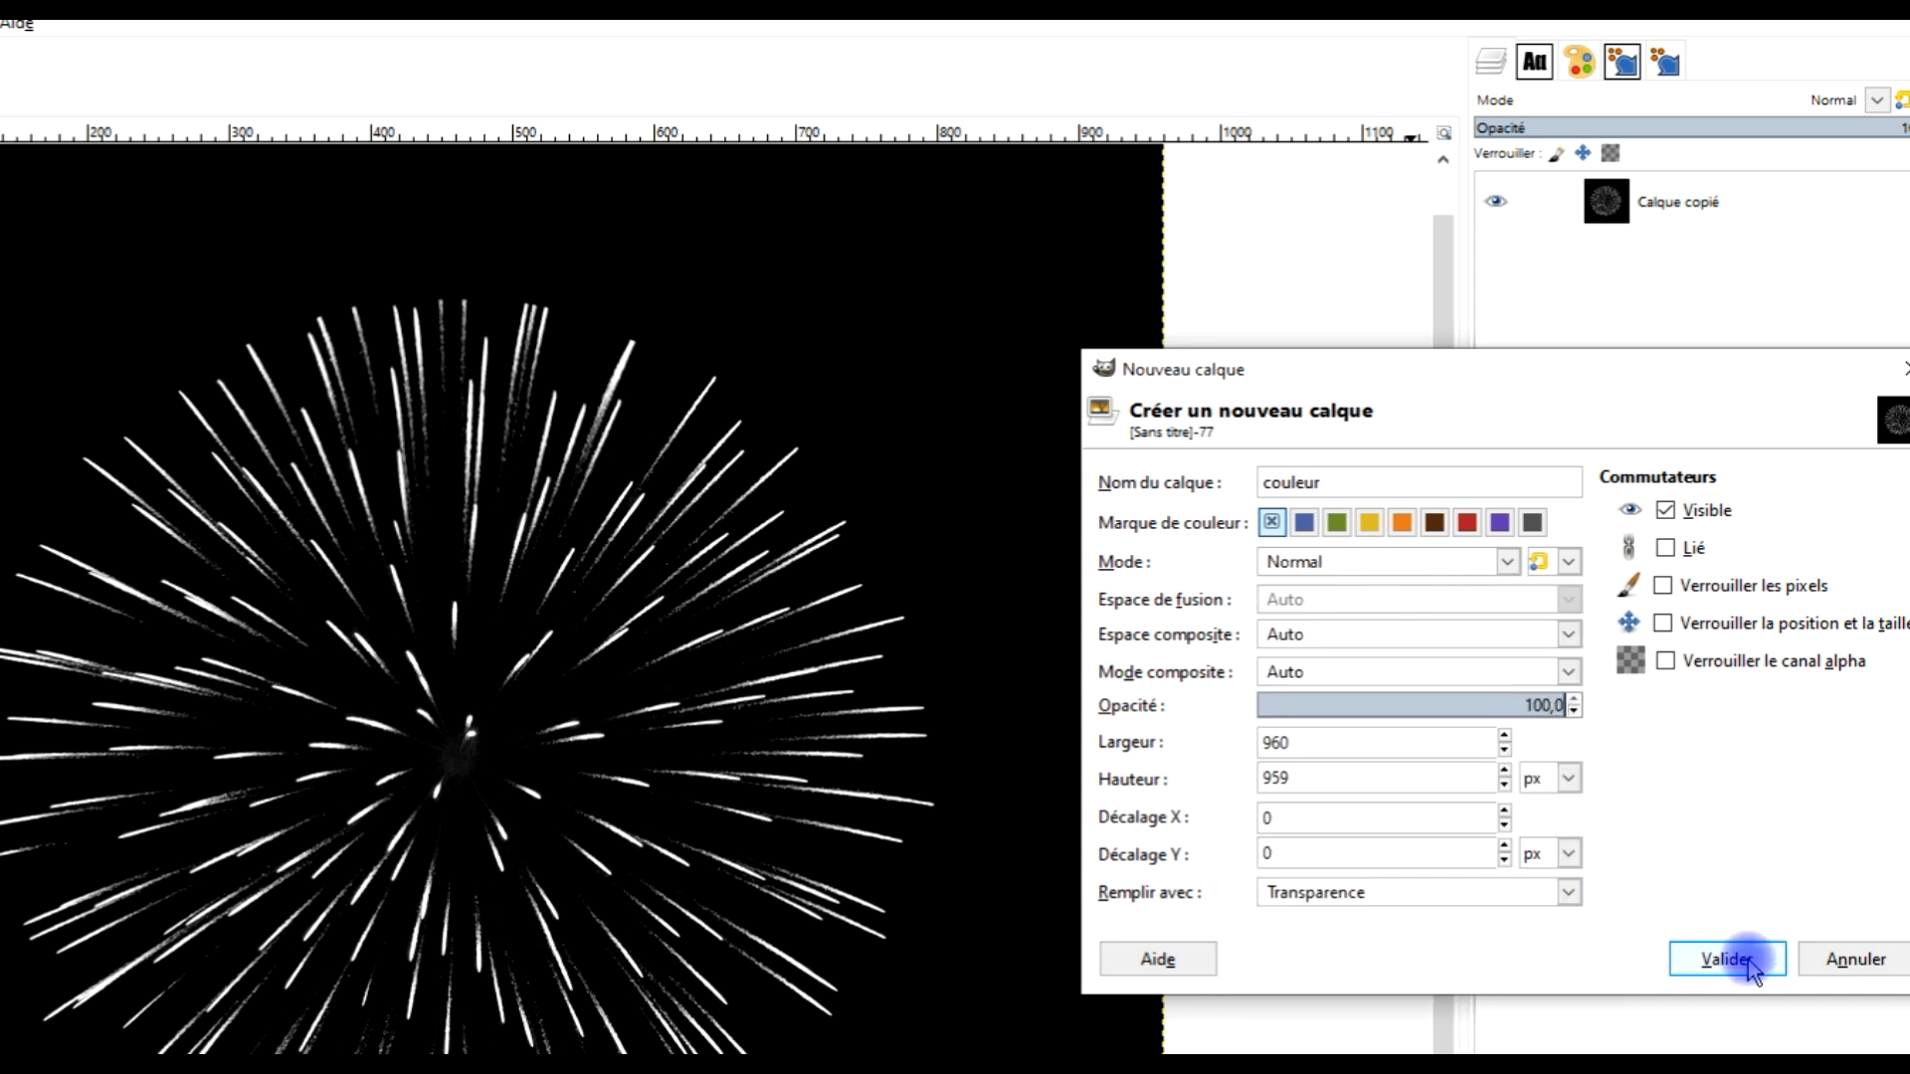
left_click(1414, 896)
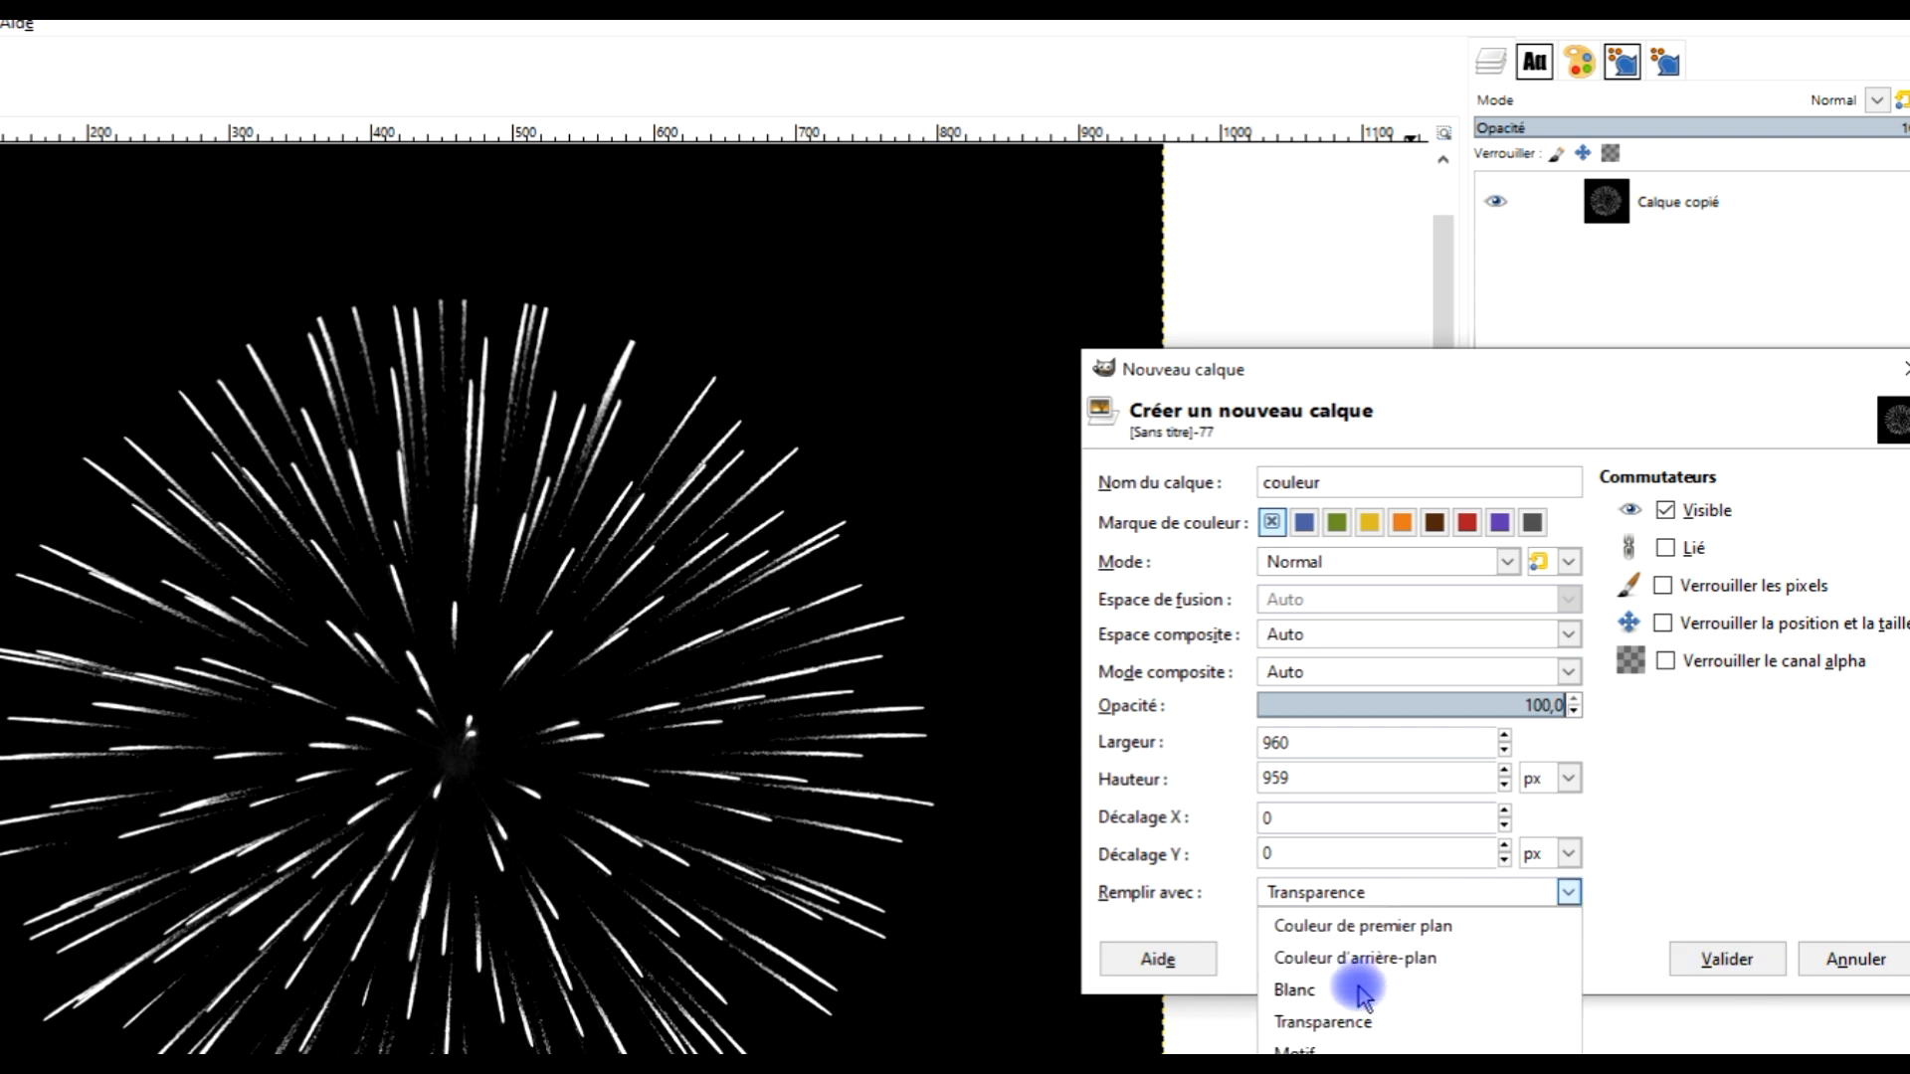
left_click(1352, 989)
left_click(1402, 892)
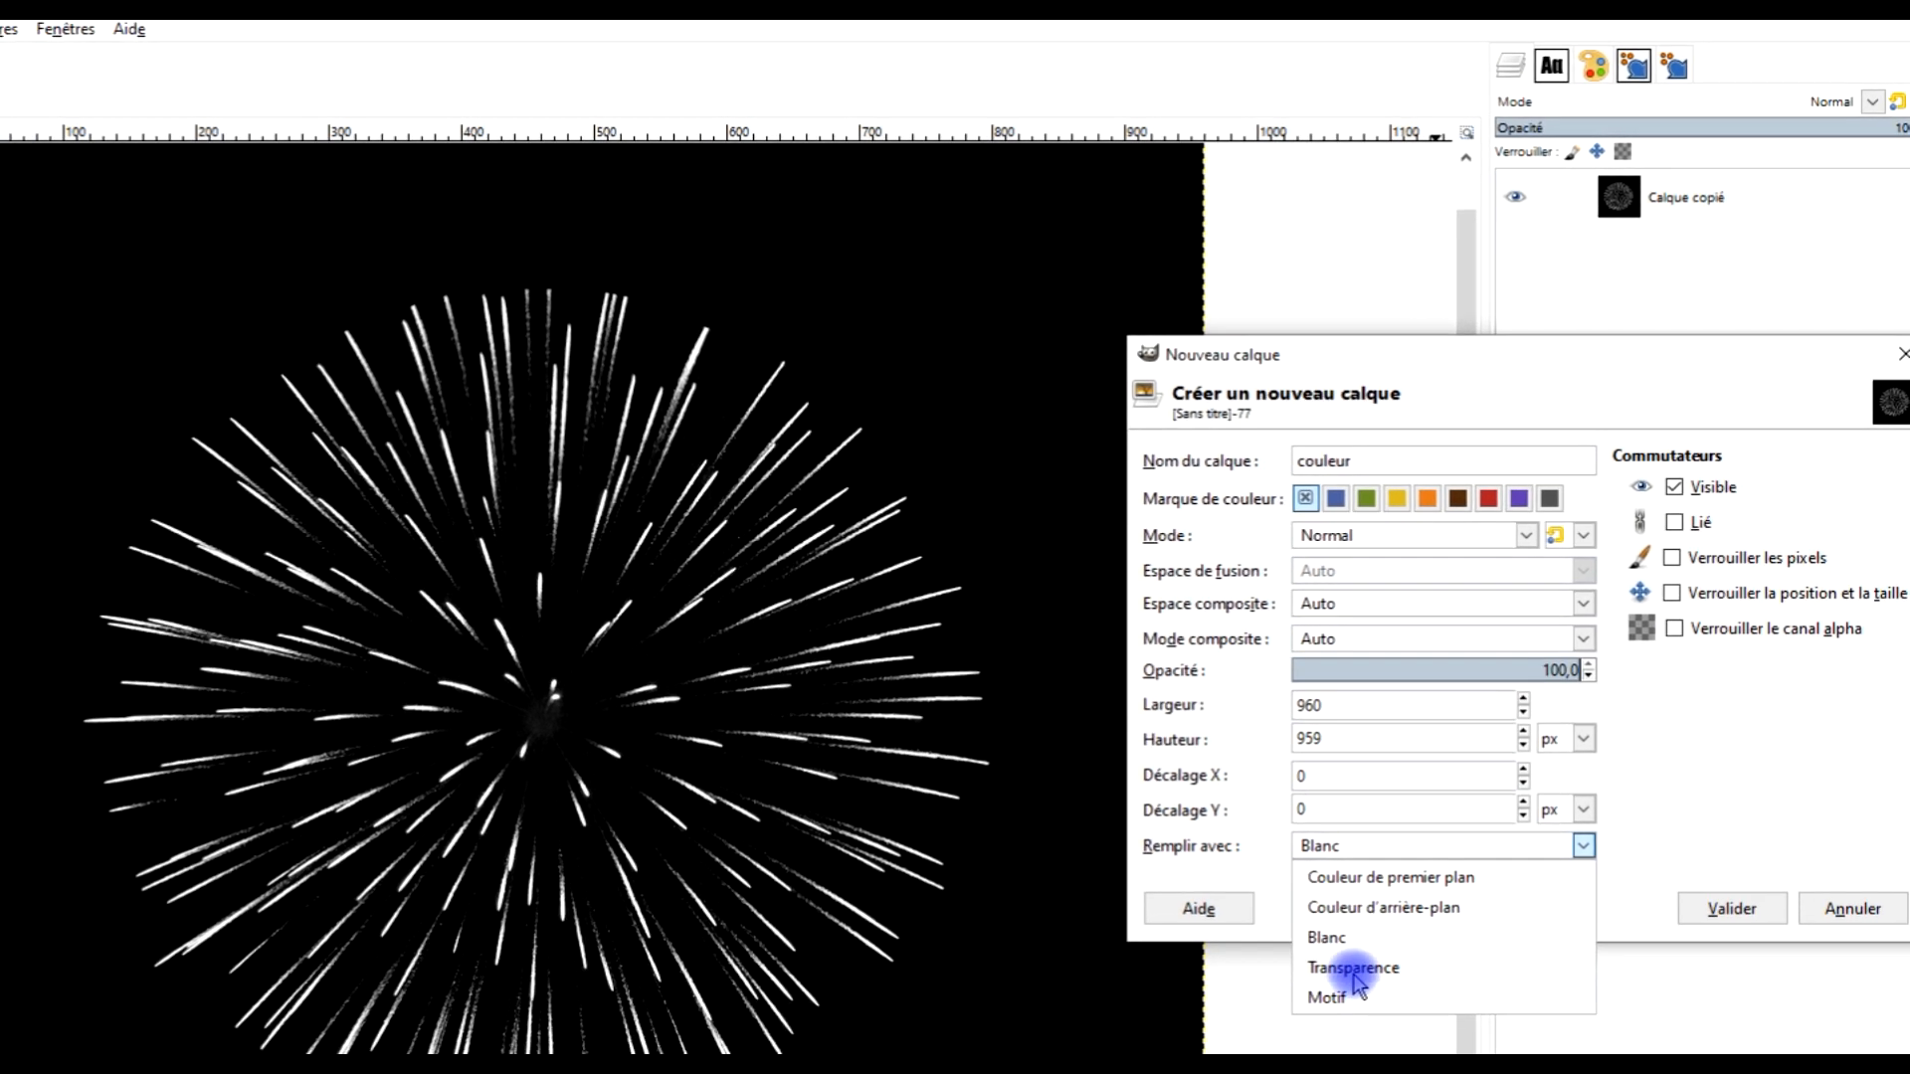
left_click(1353, 970)
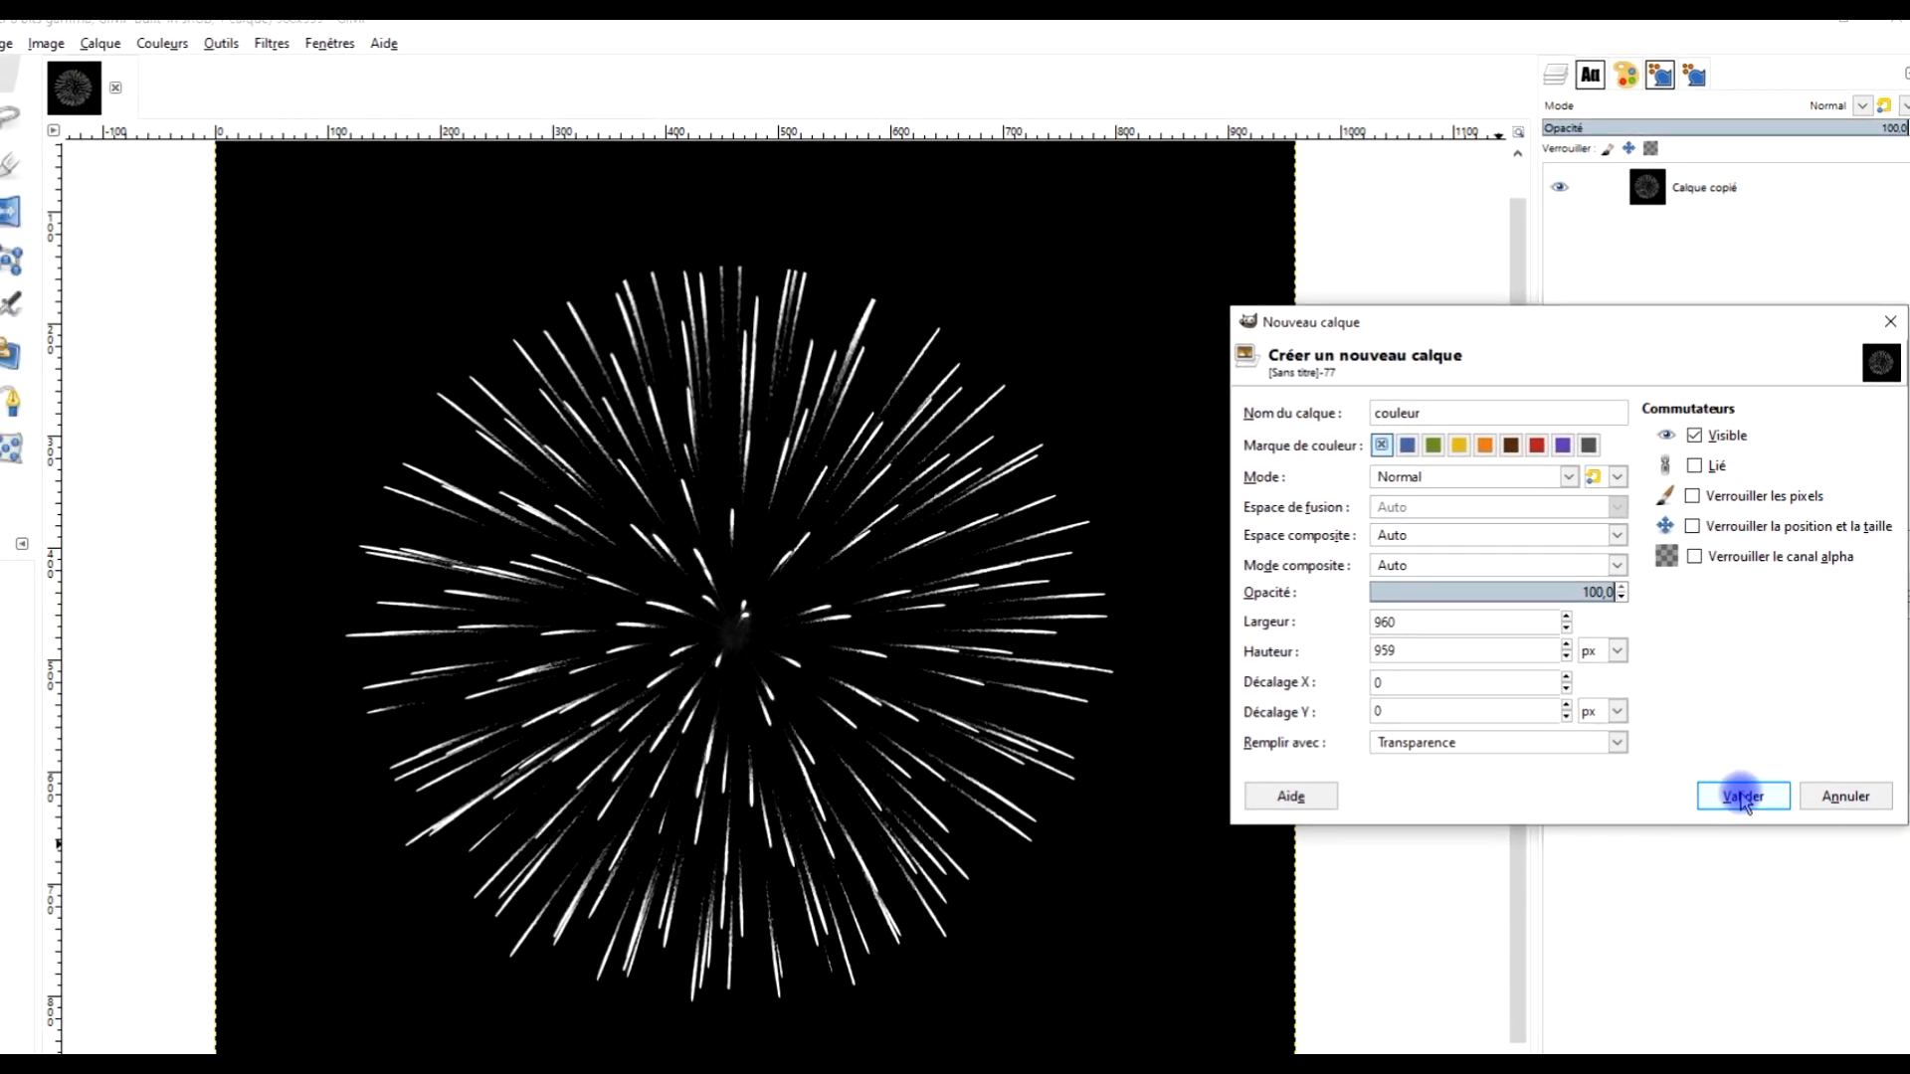
left_click(1732, 908)
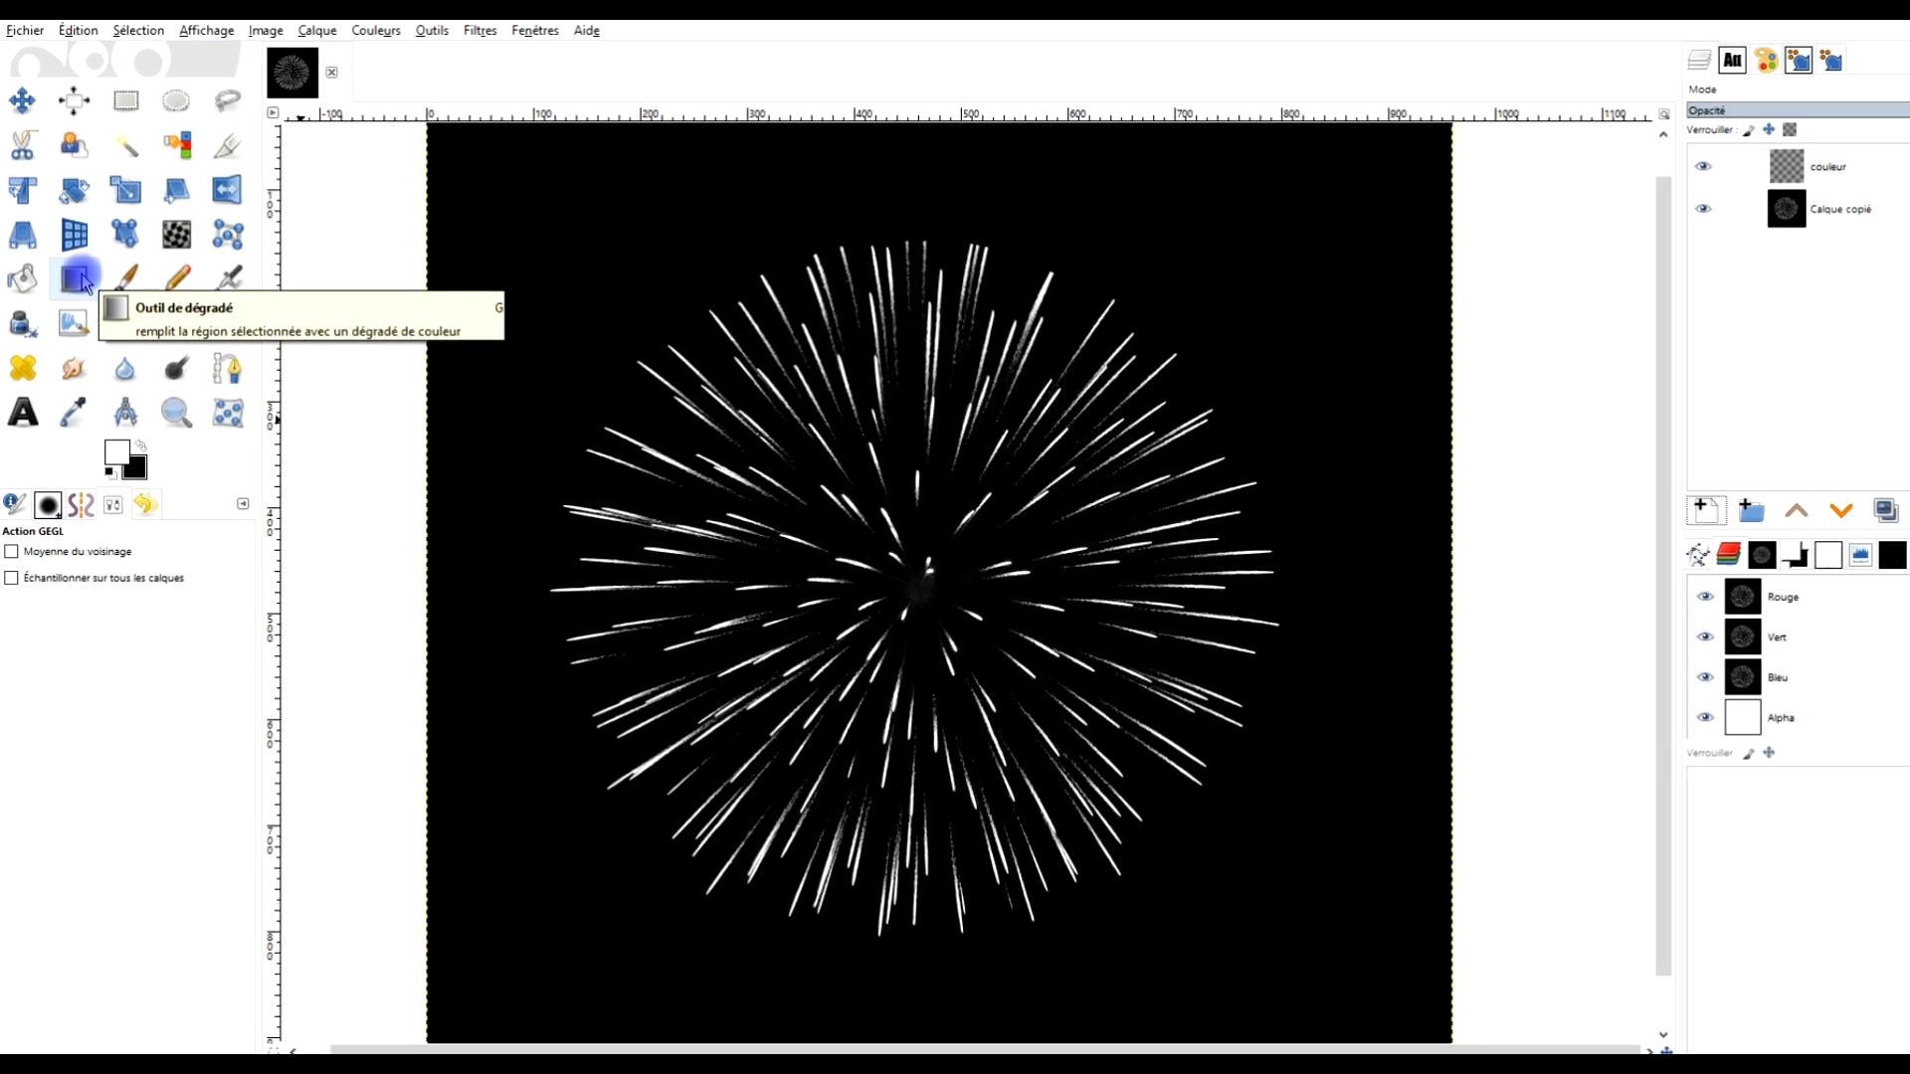
Select the Gradient tool and set the foreground colour to red
left_click(77, 278)
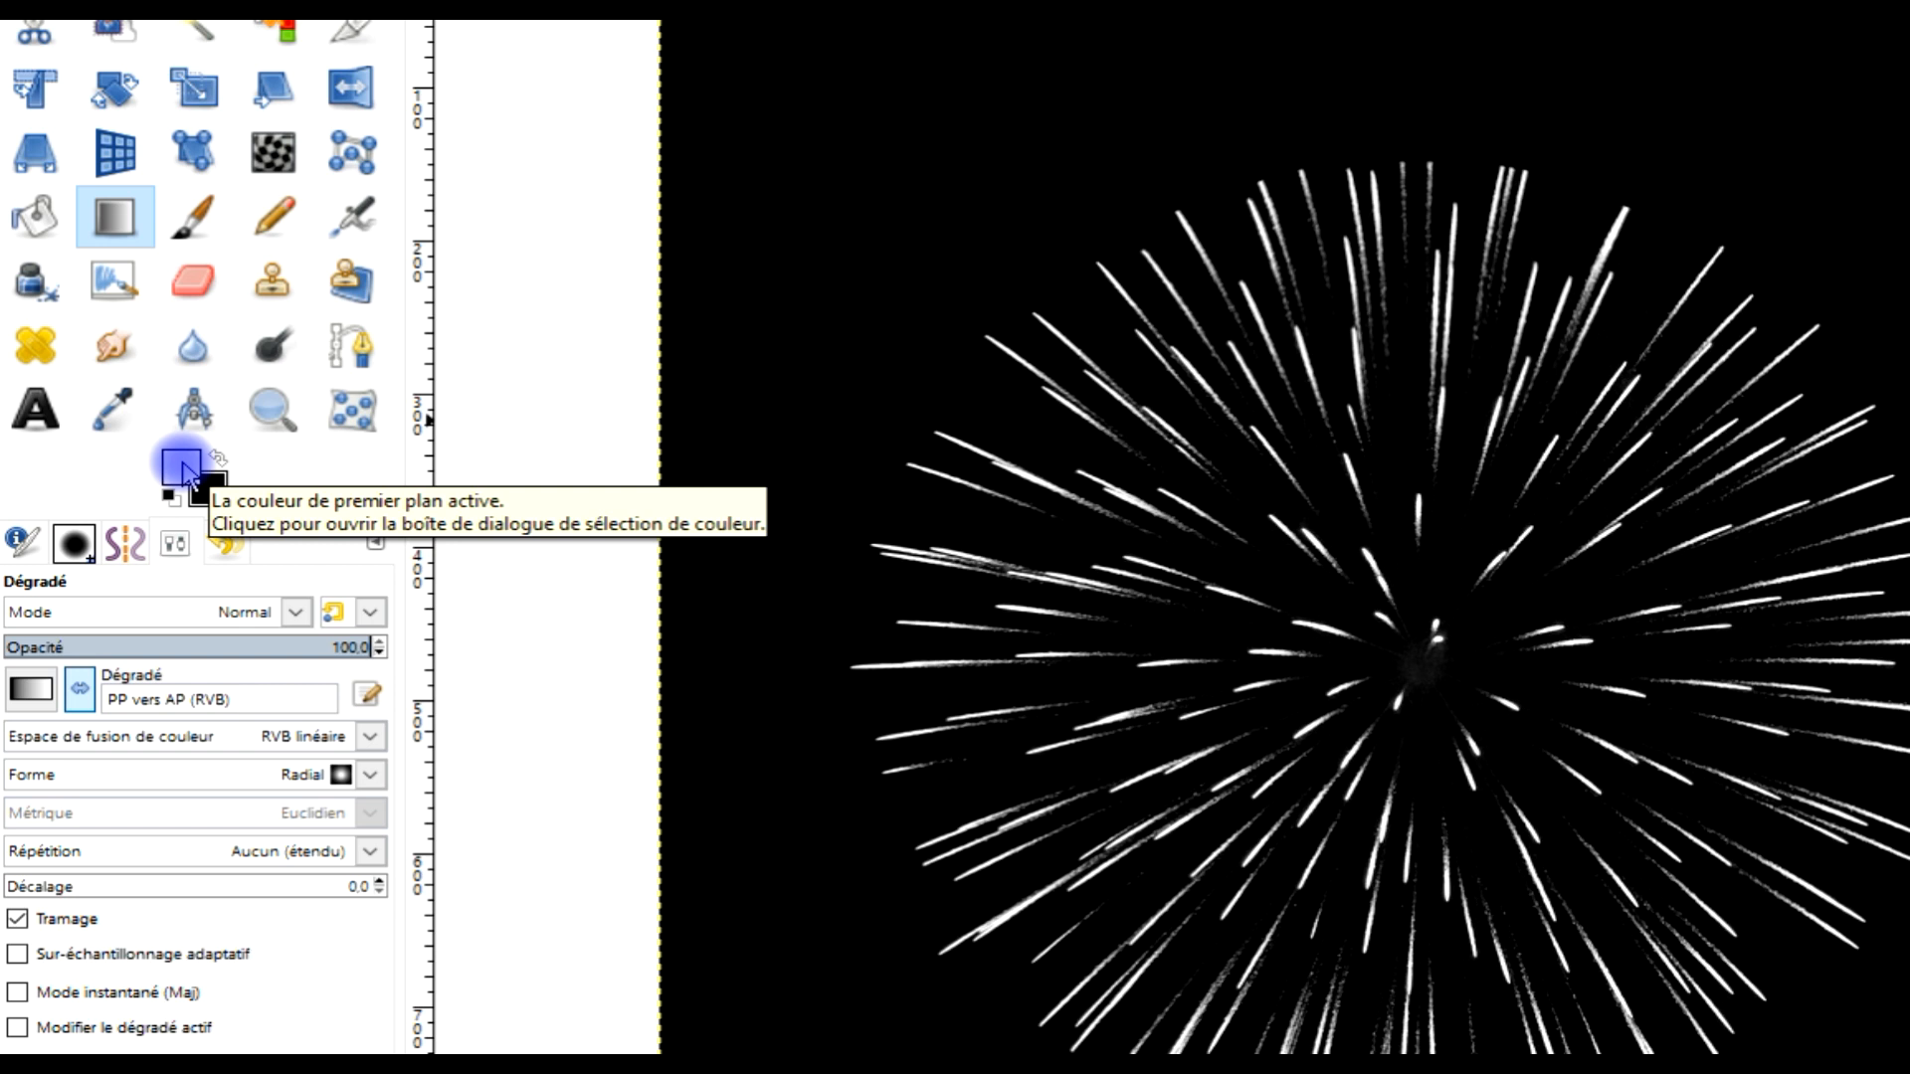
left_click(182, 468)
left_click_drag(278, 265, 362, 51)
left_click(487, 560)
Set the background colour to blue, 0016ff
left_click(222, 491)
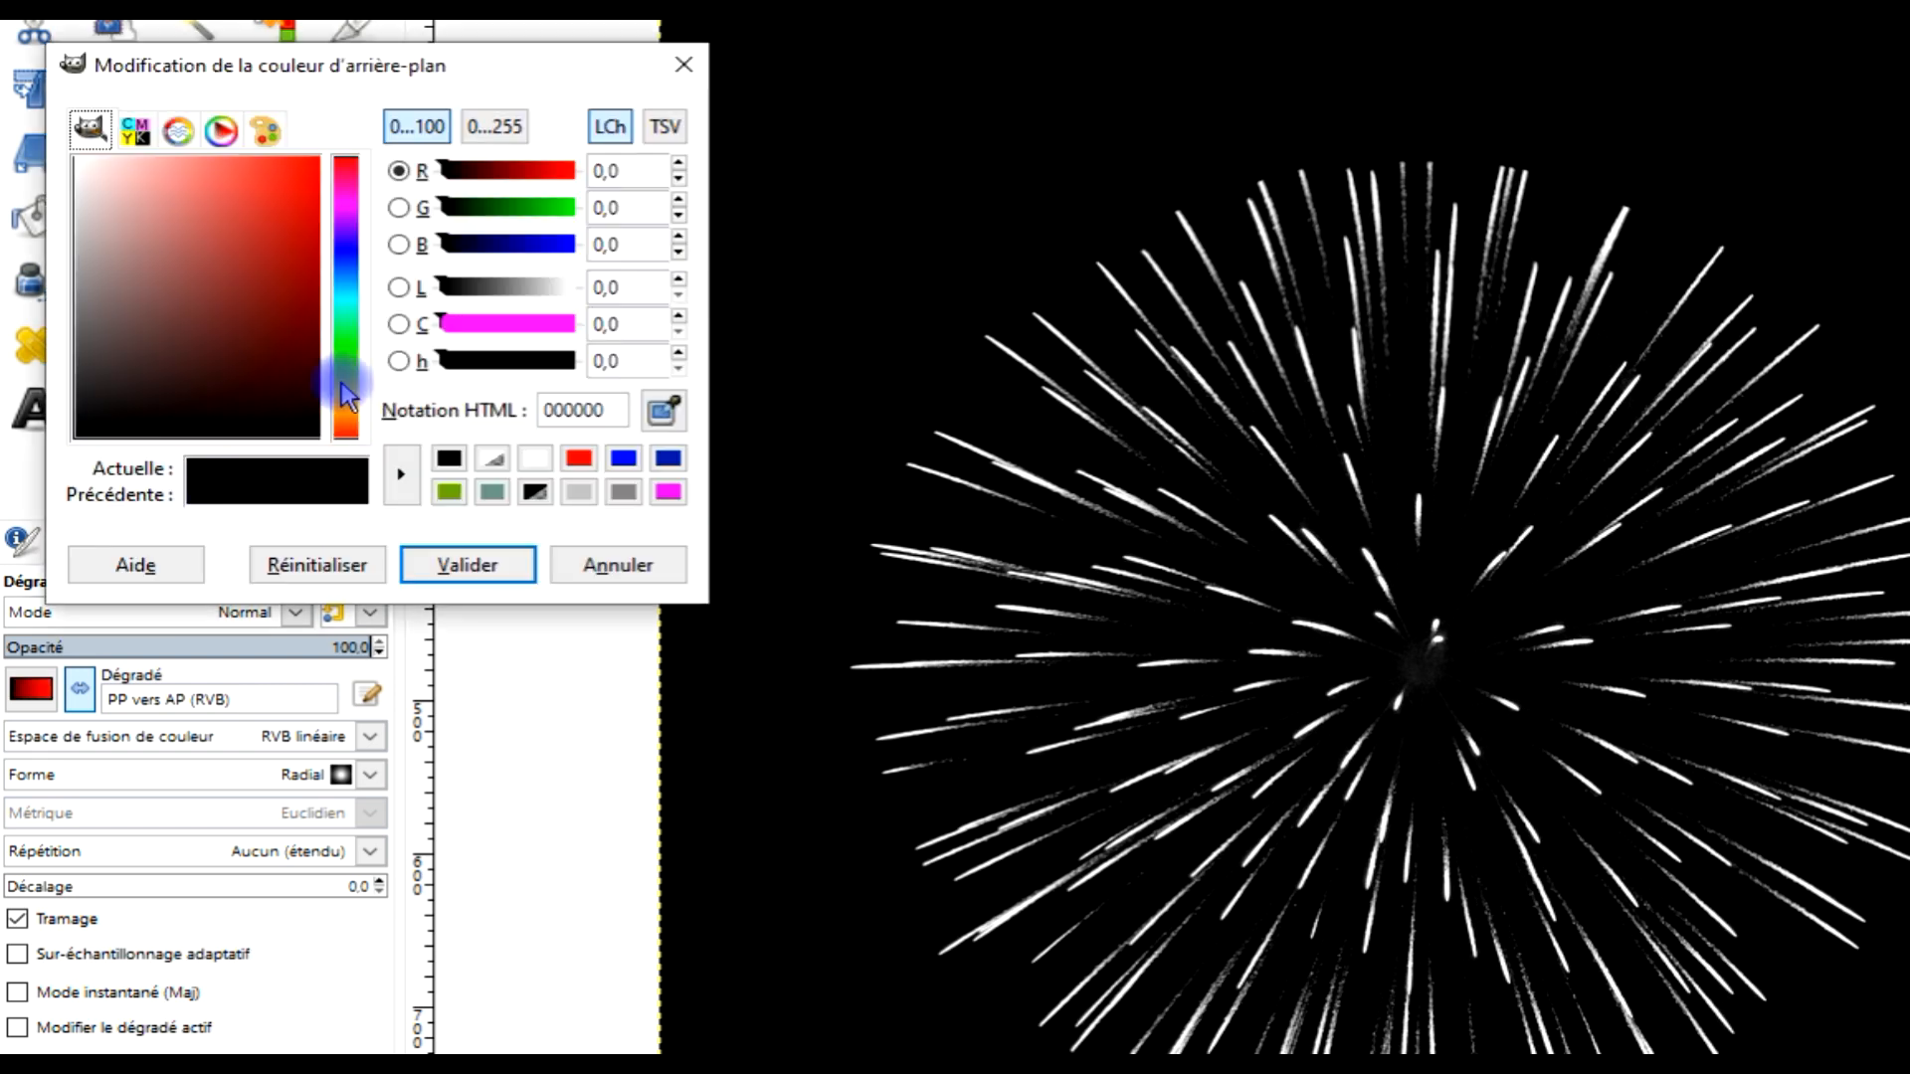
left_click(346, 256)
left_click_drag(259, 268, 386, 133)
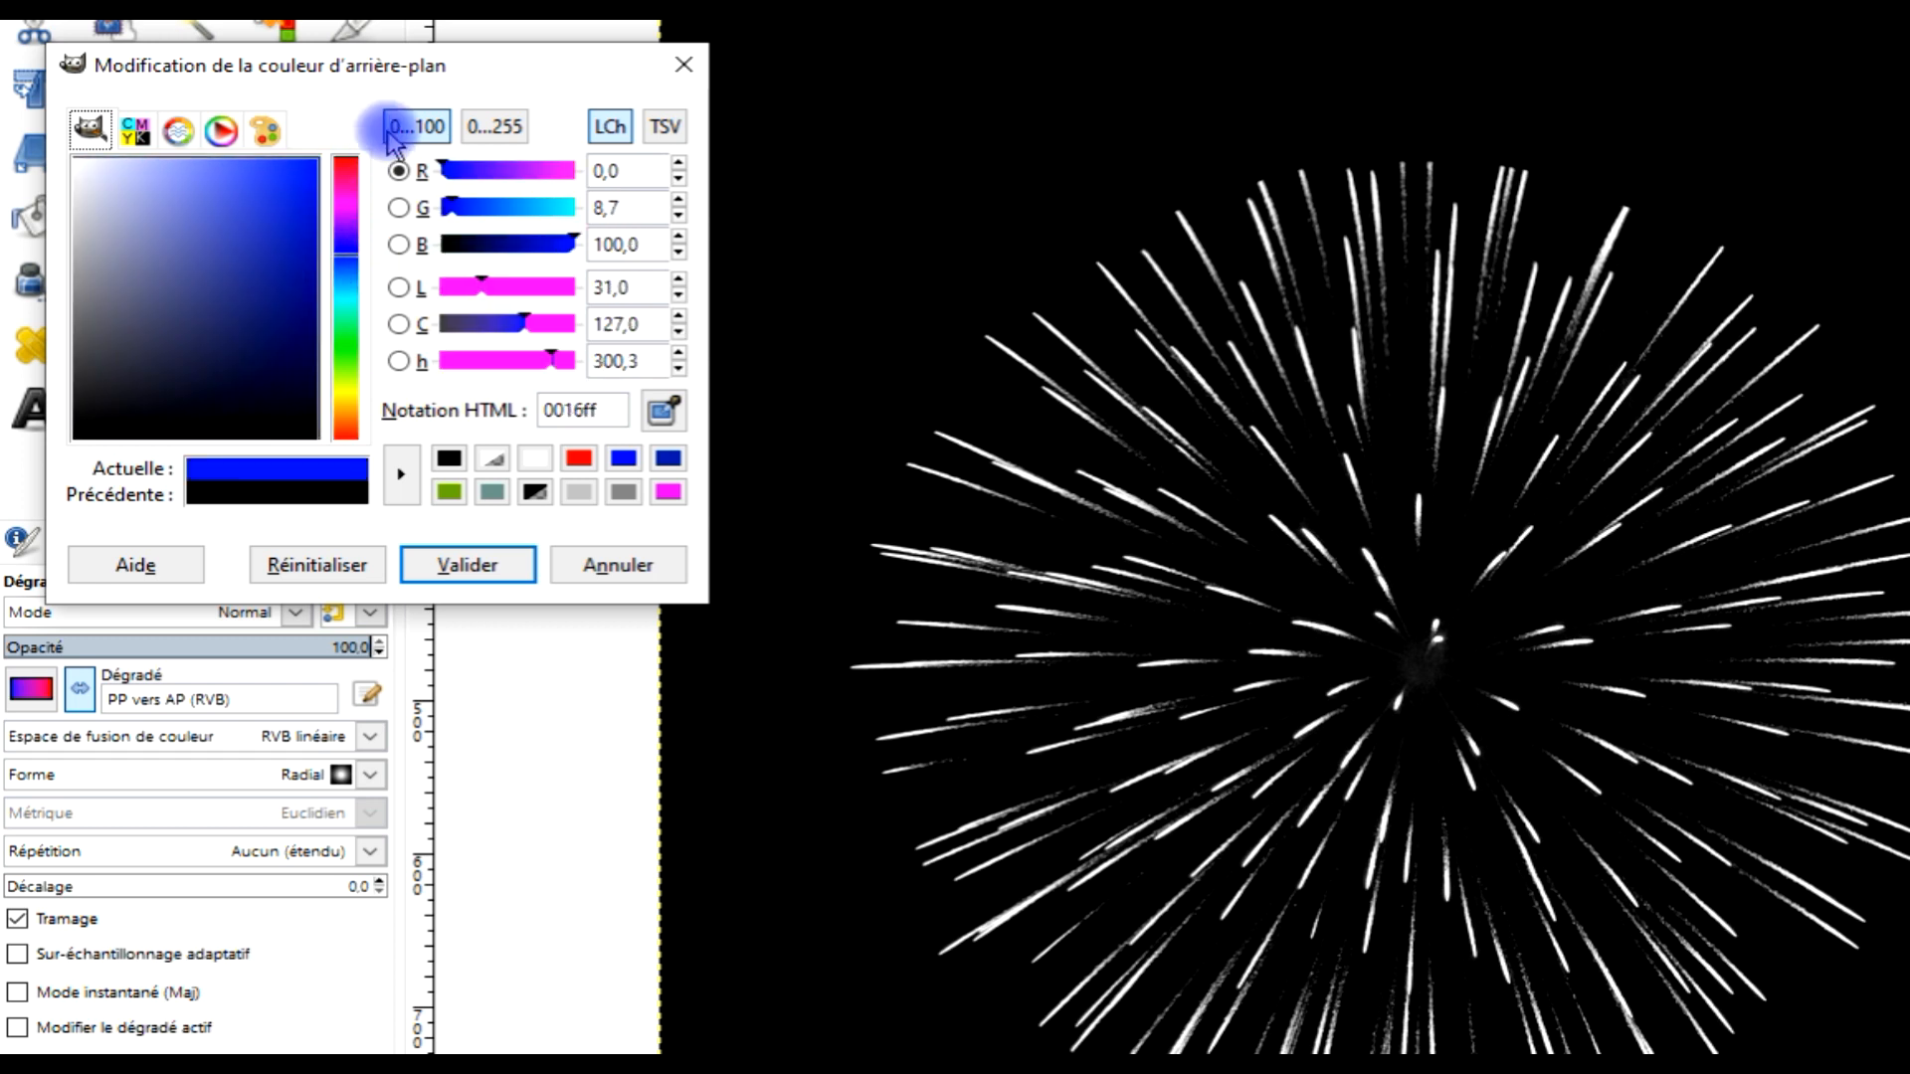
left_click(462, 562)
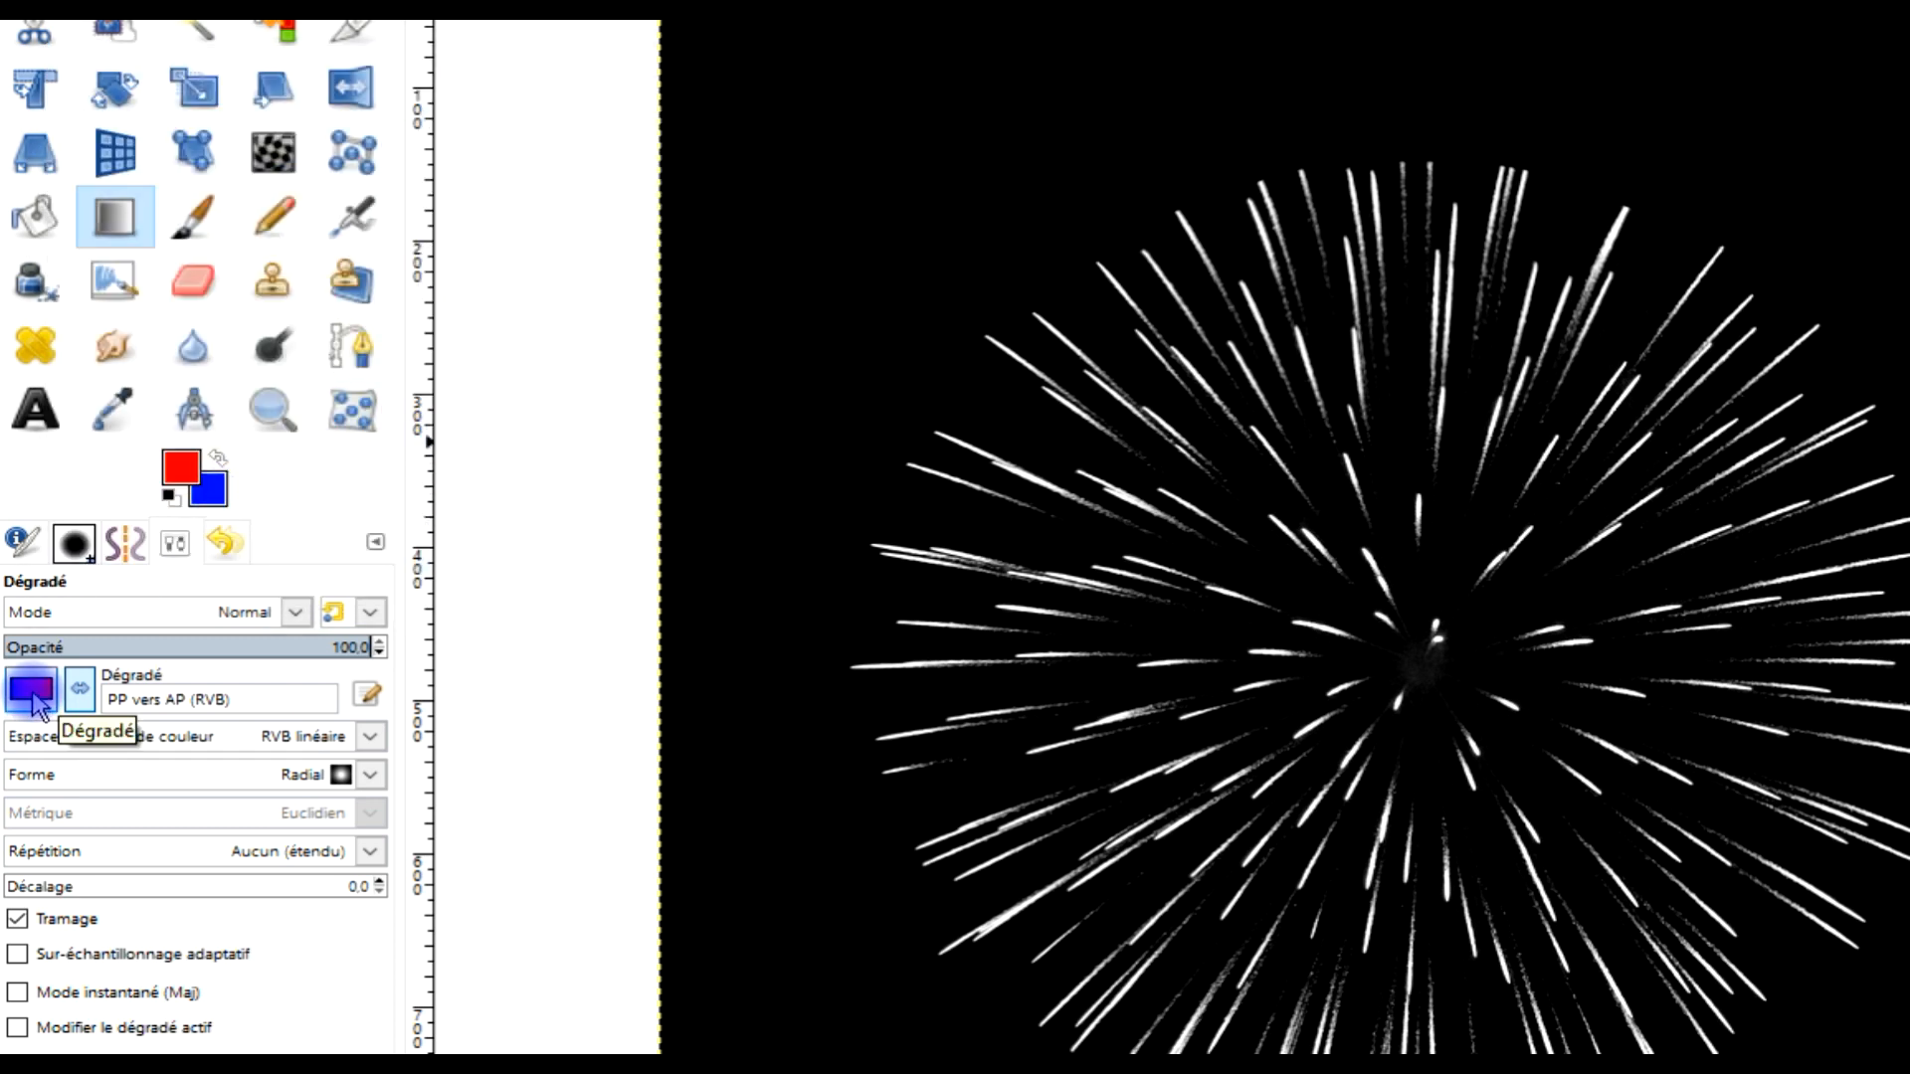
left_click(32, 690)
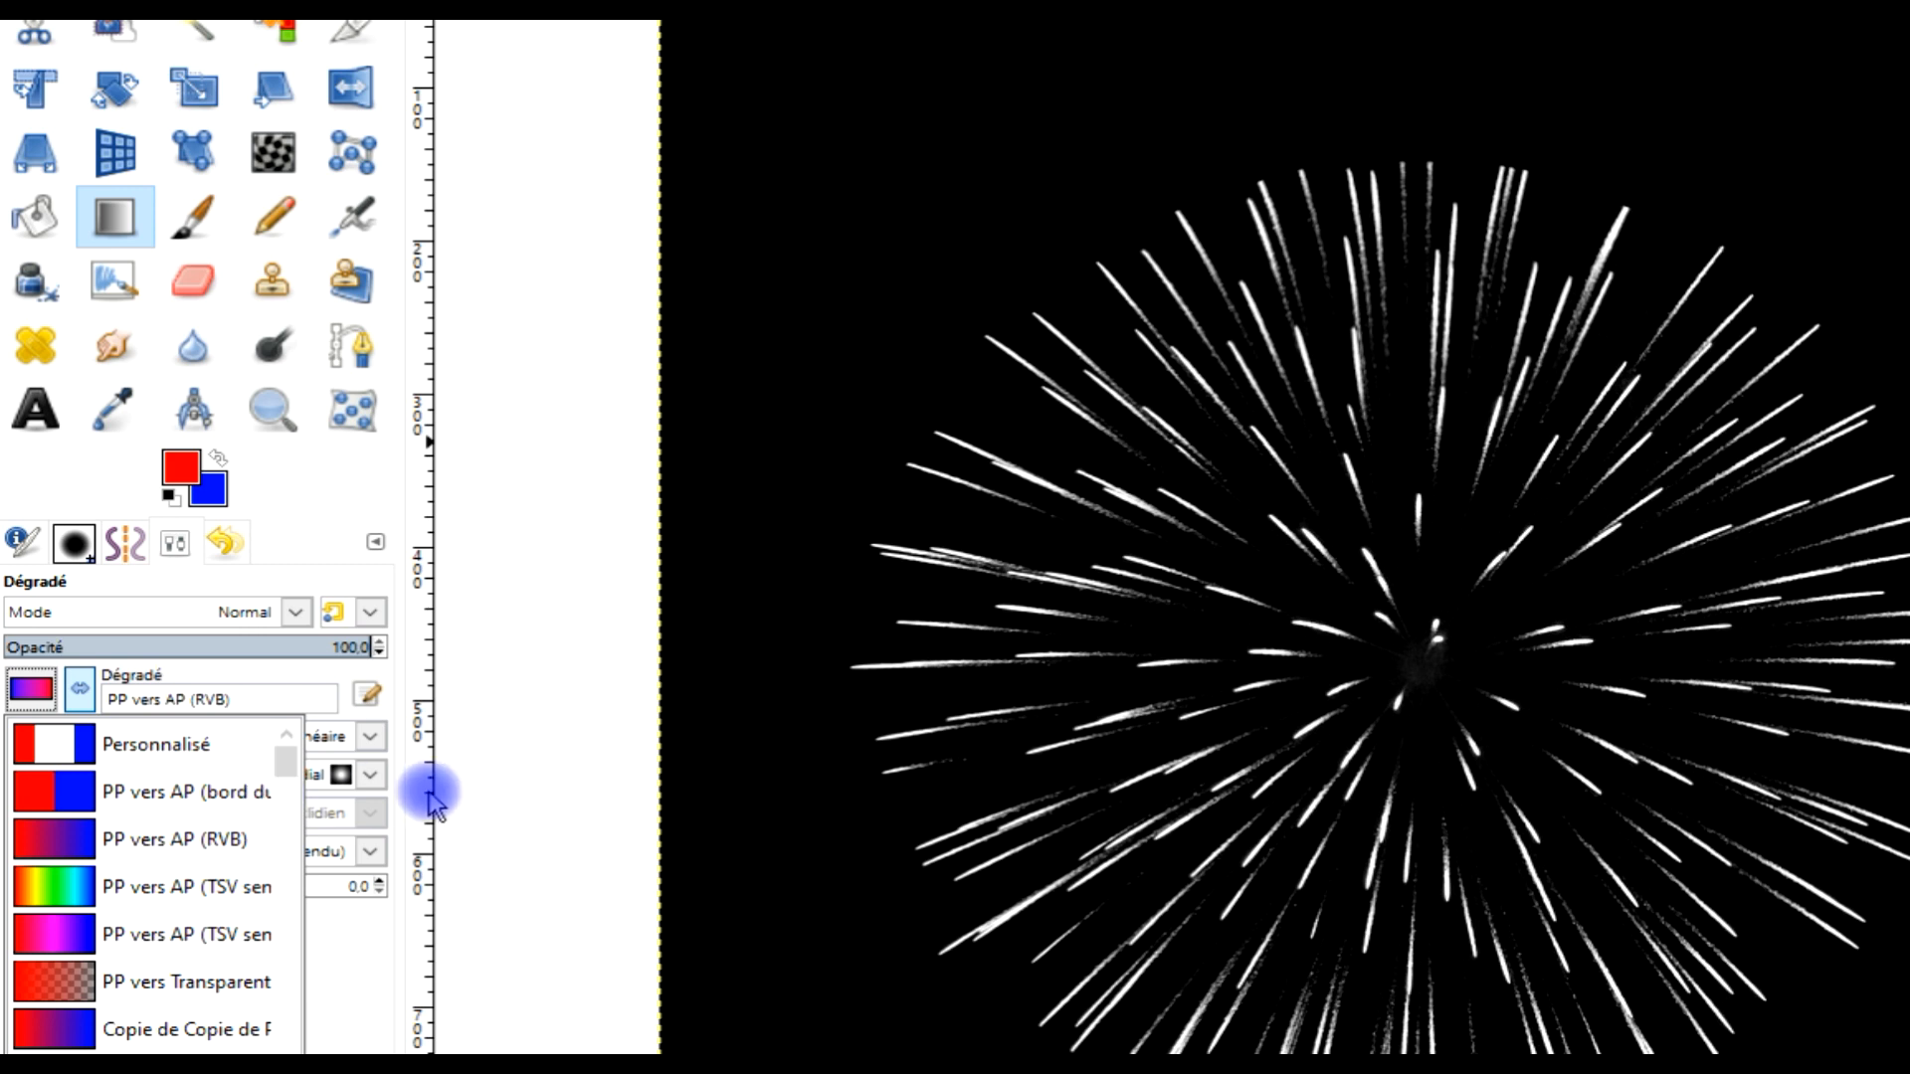
left_click(341, 469)
left_click_drag(394, 660, 623, 652)
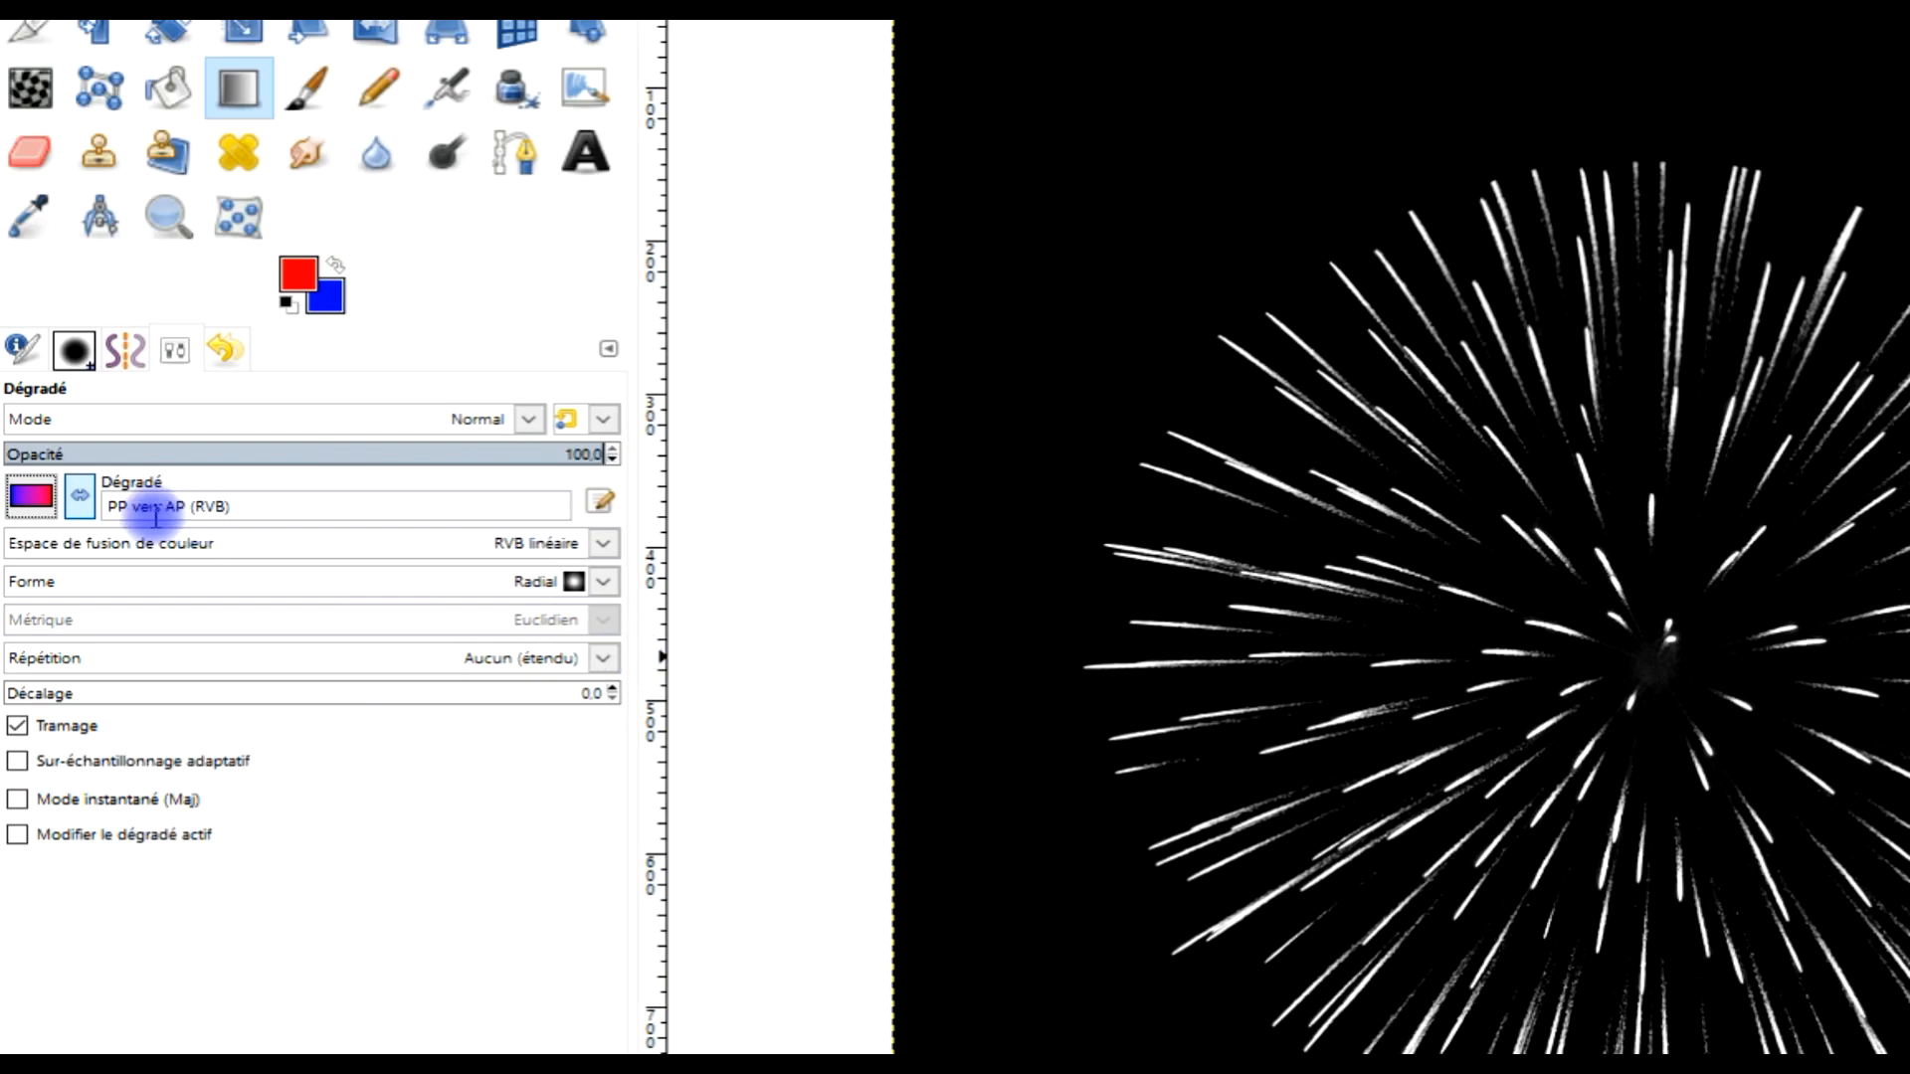
Choose the PP vers AP (bord dur) gradient preset
left_click(29, 495)
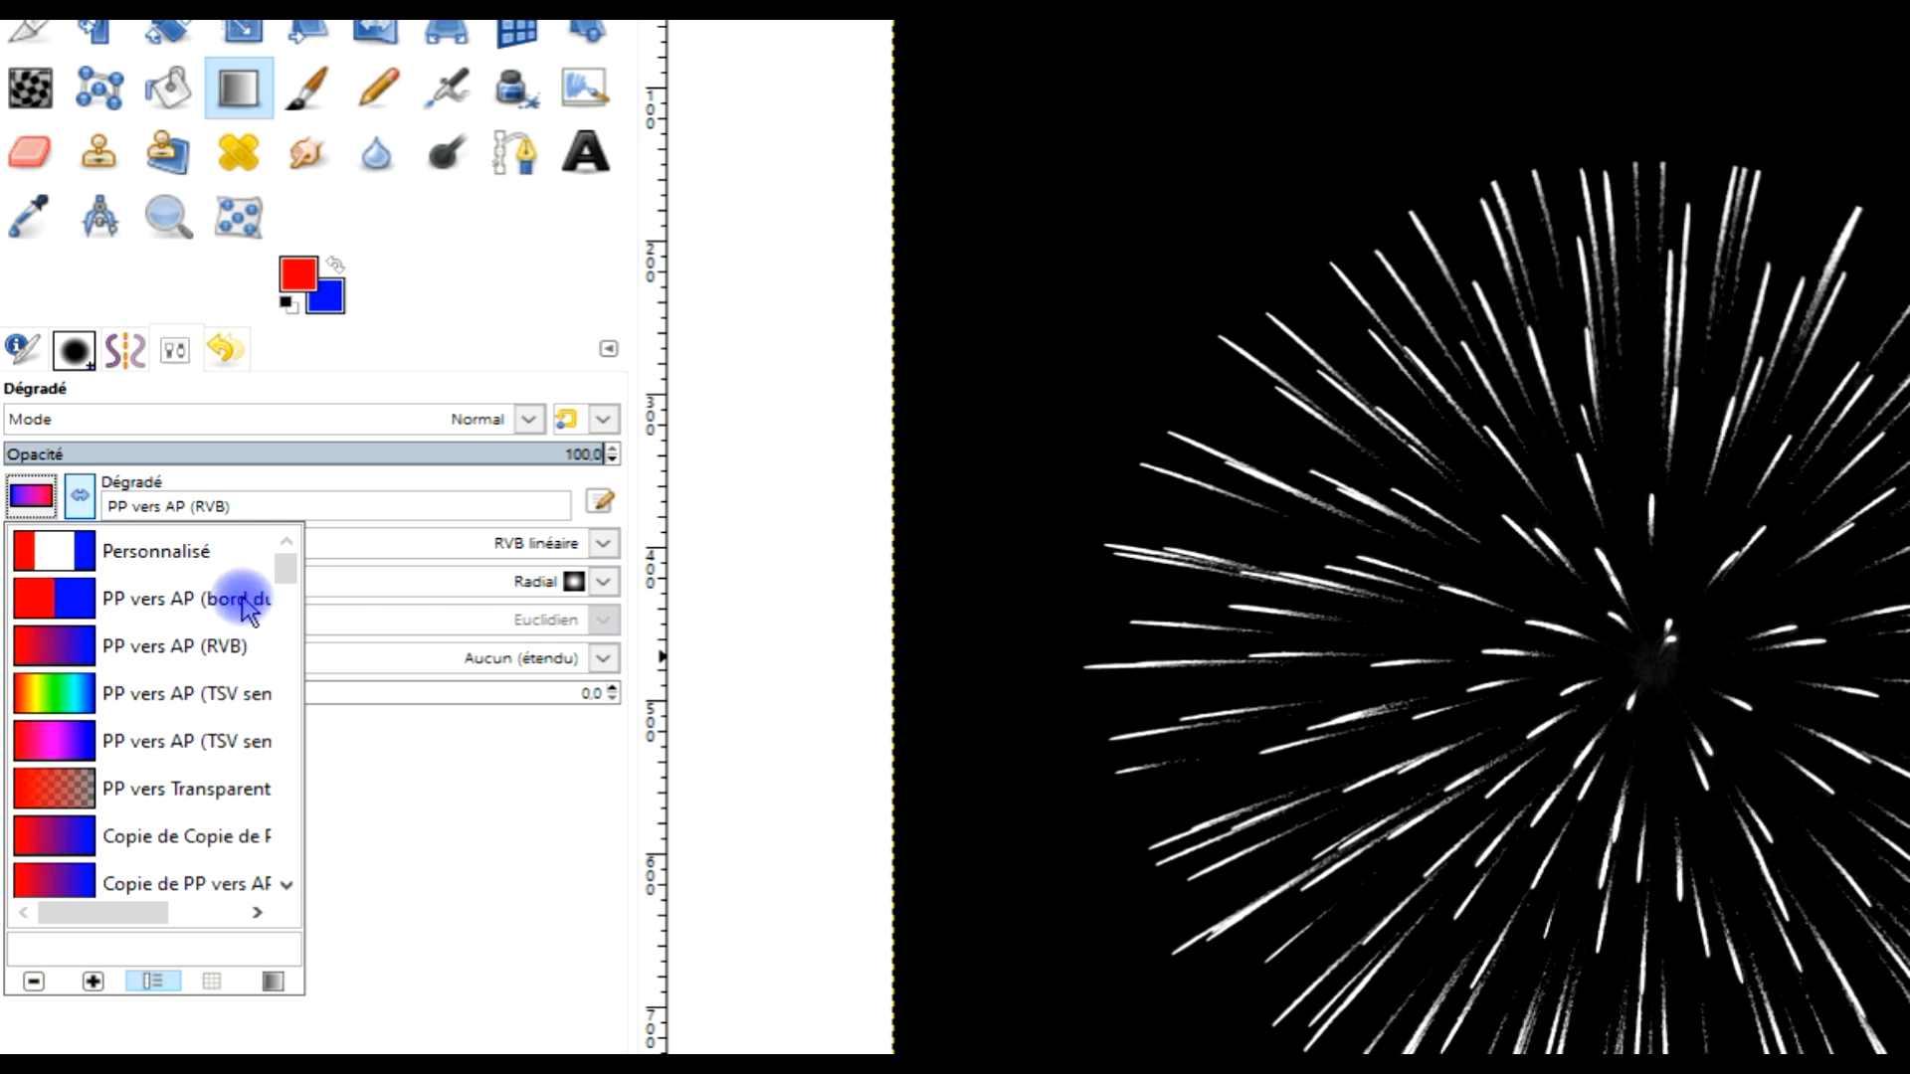
left_click(244, 601)
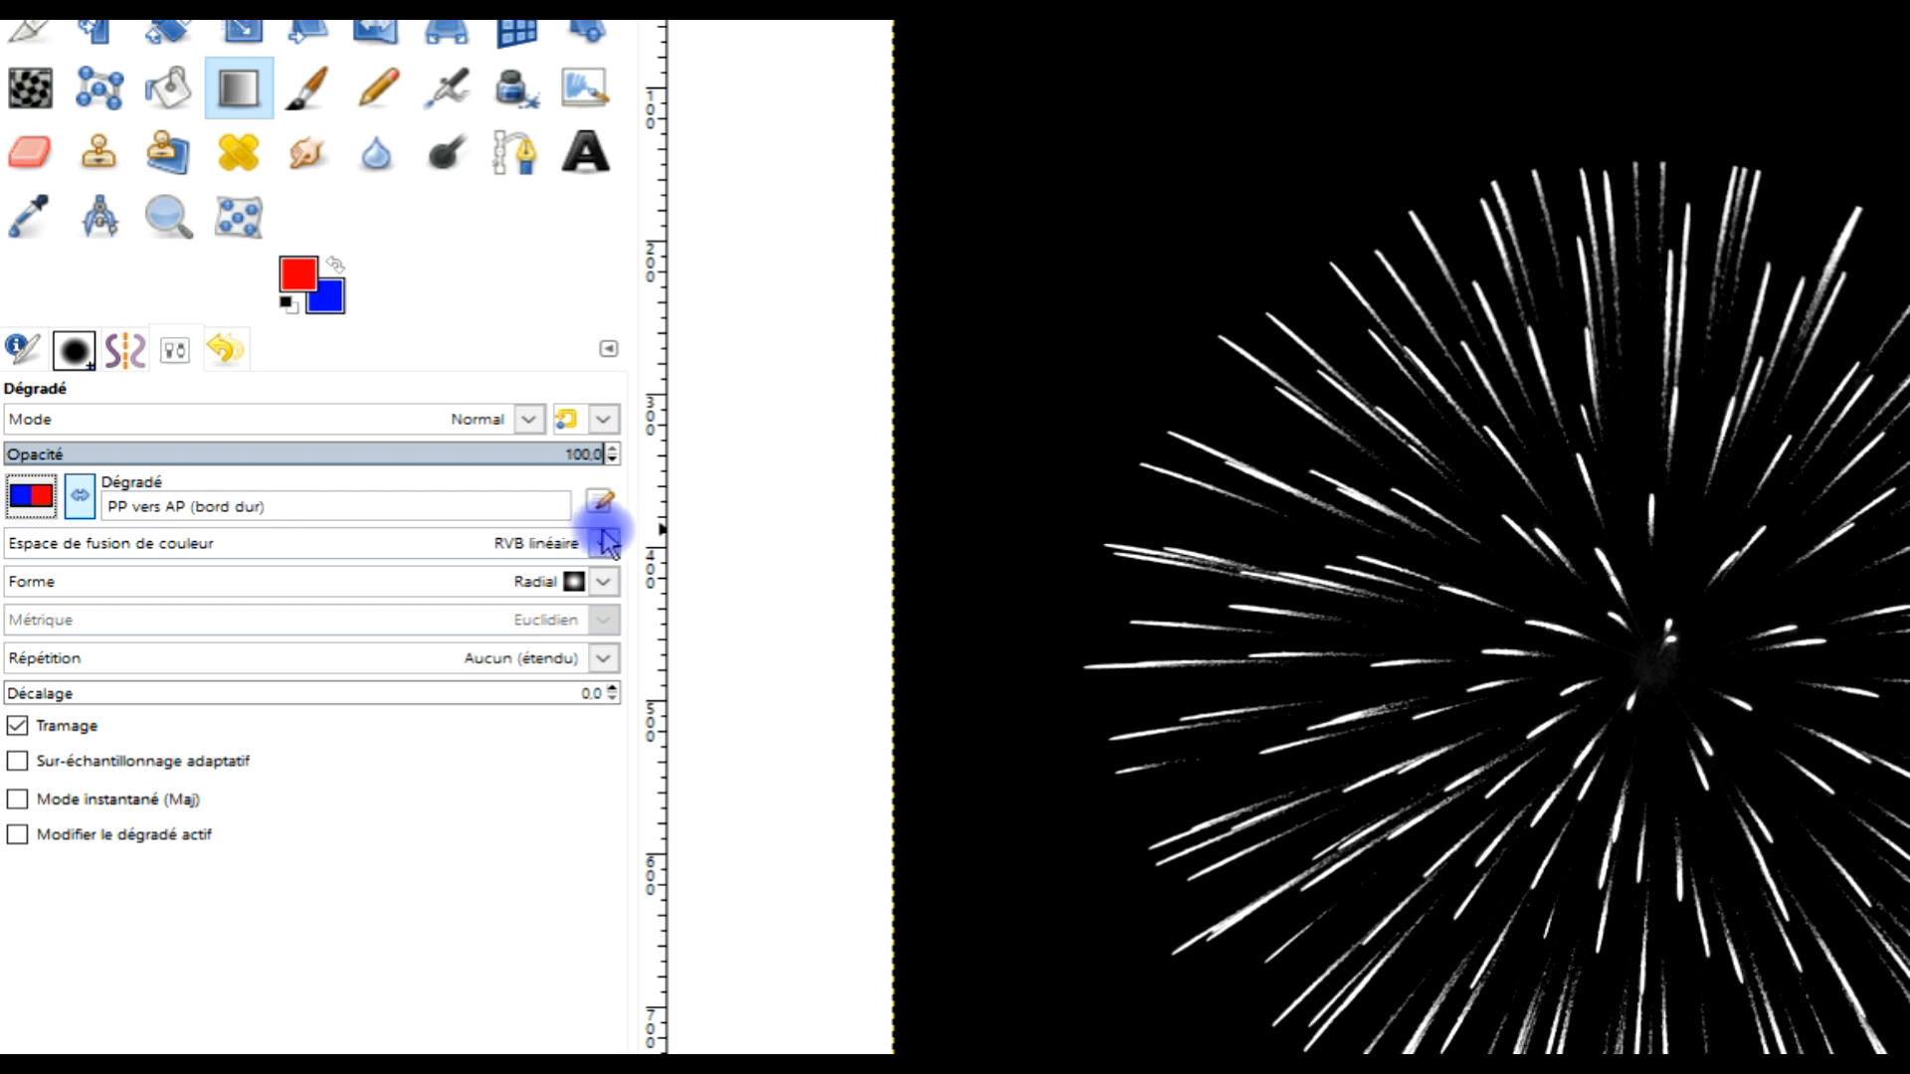
left_click_drag(636, 533, 376, 533)
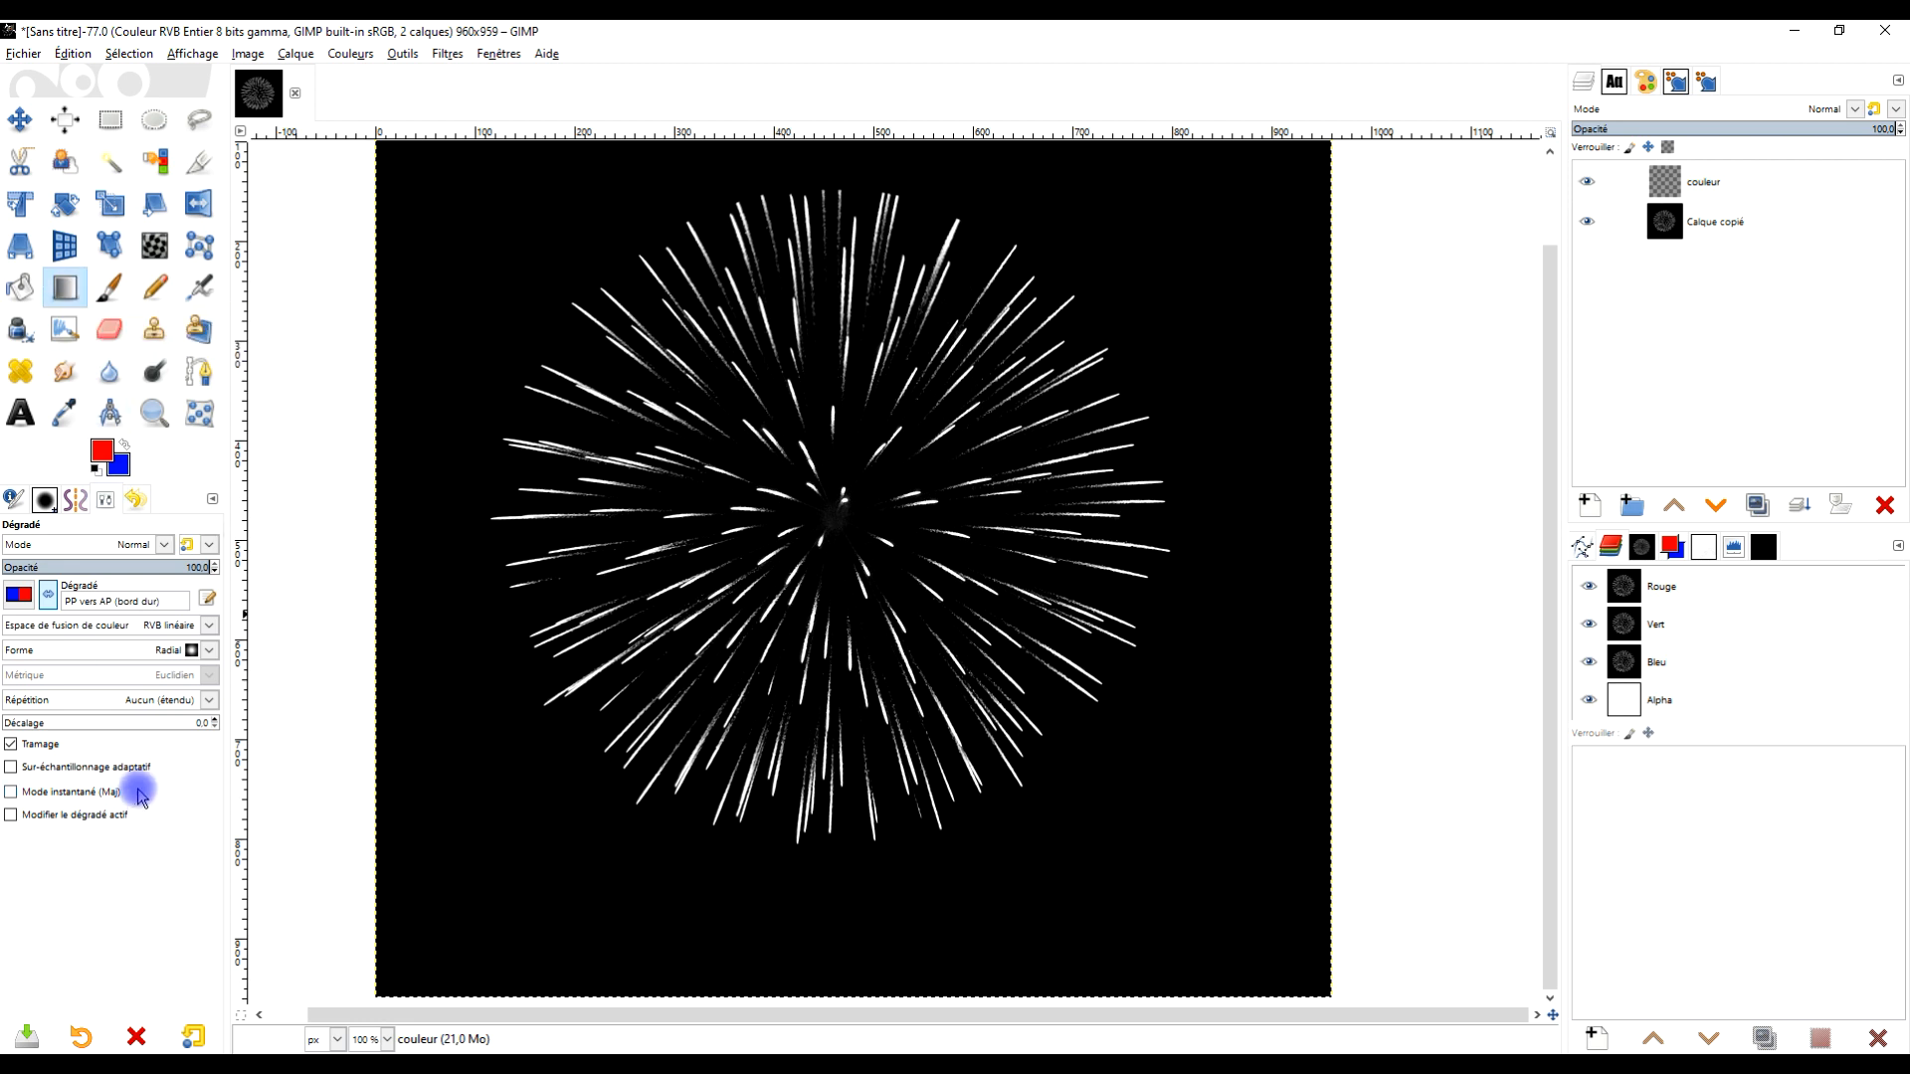
Set the gradient shape to Radial and draw a radial gradient outward from the firework's centre
left_click(184, 661)
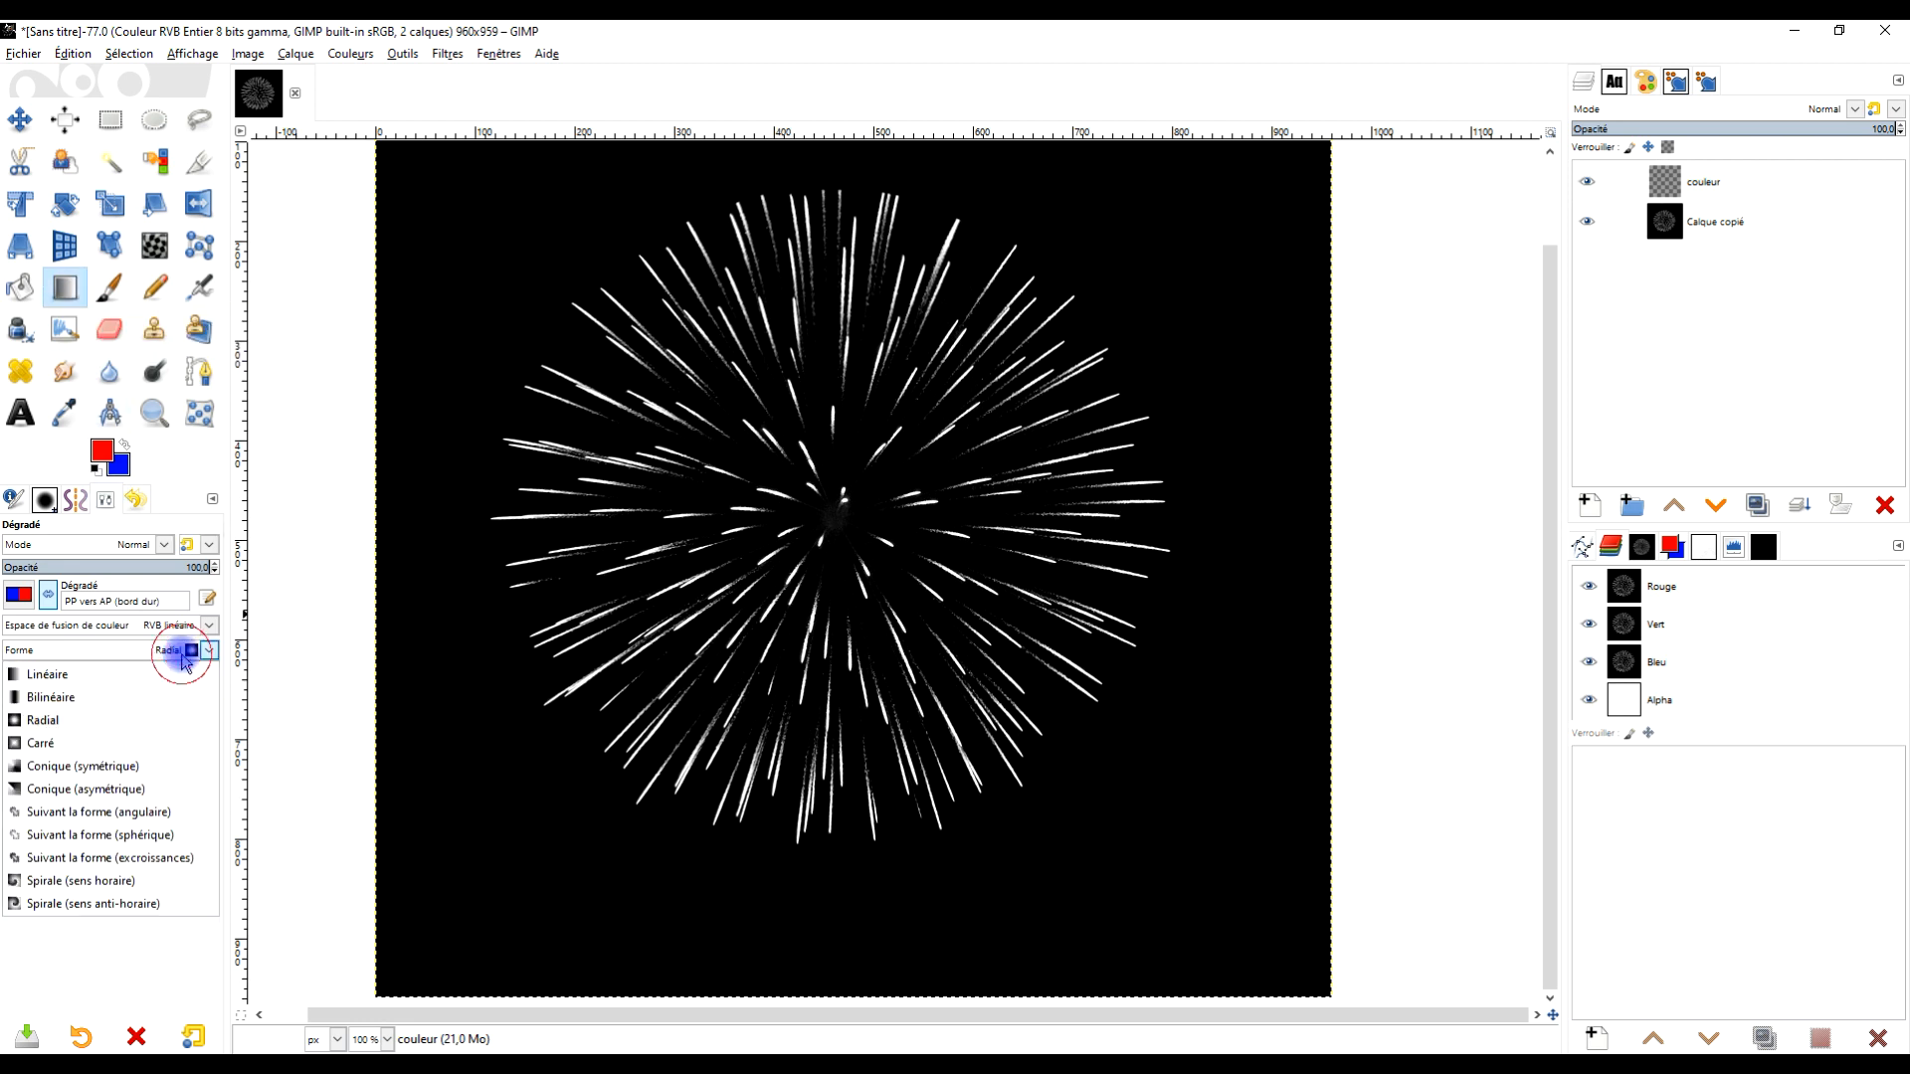
left_click(173, 704)
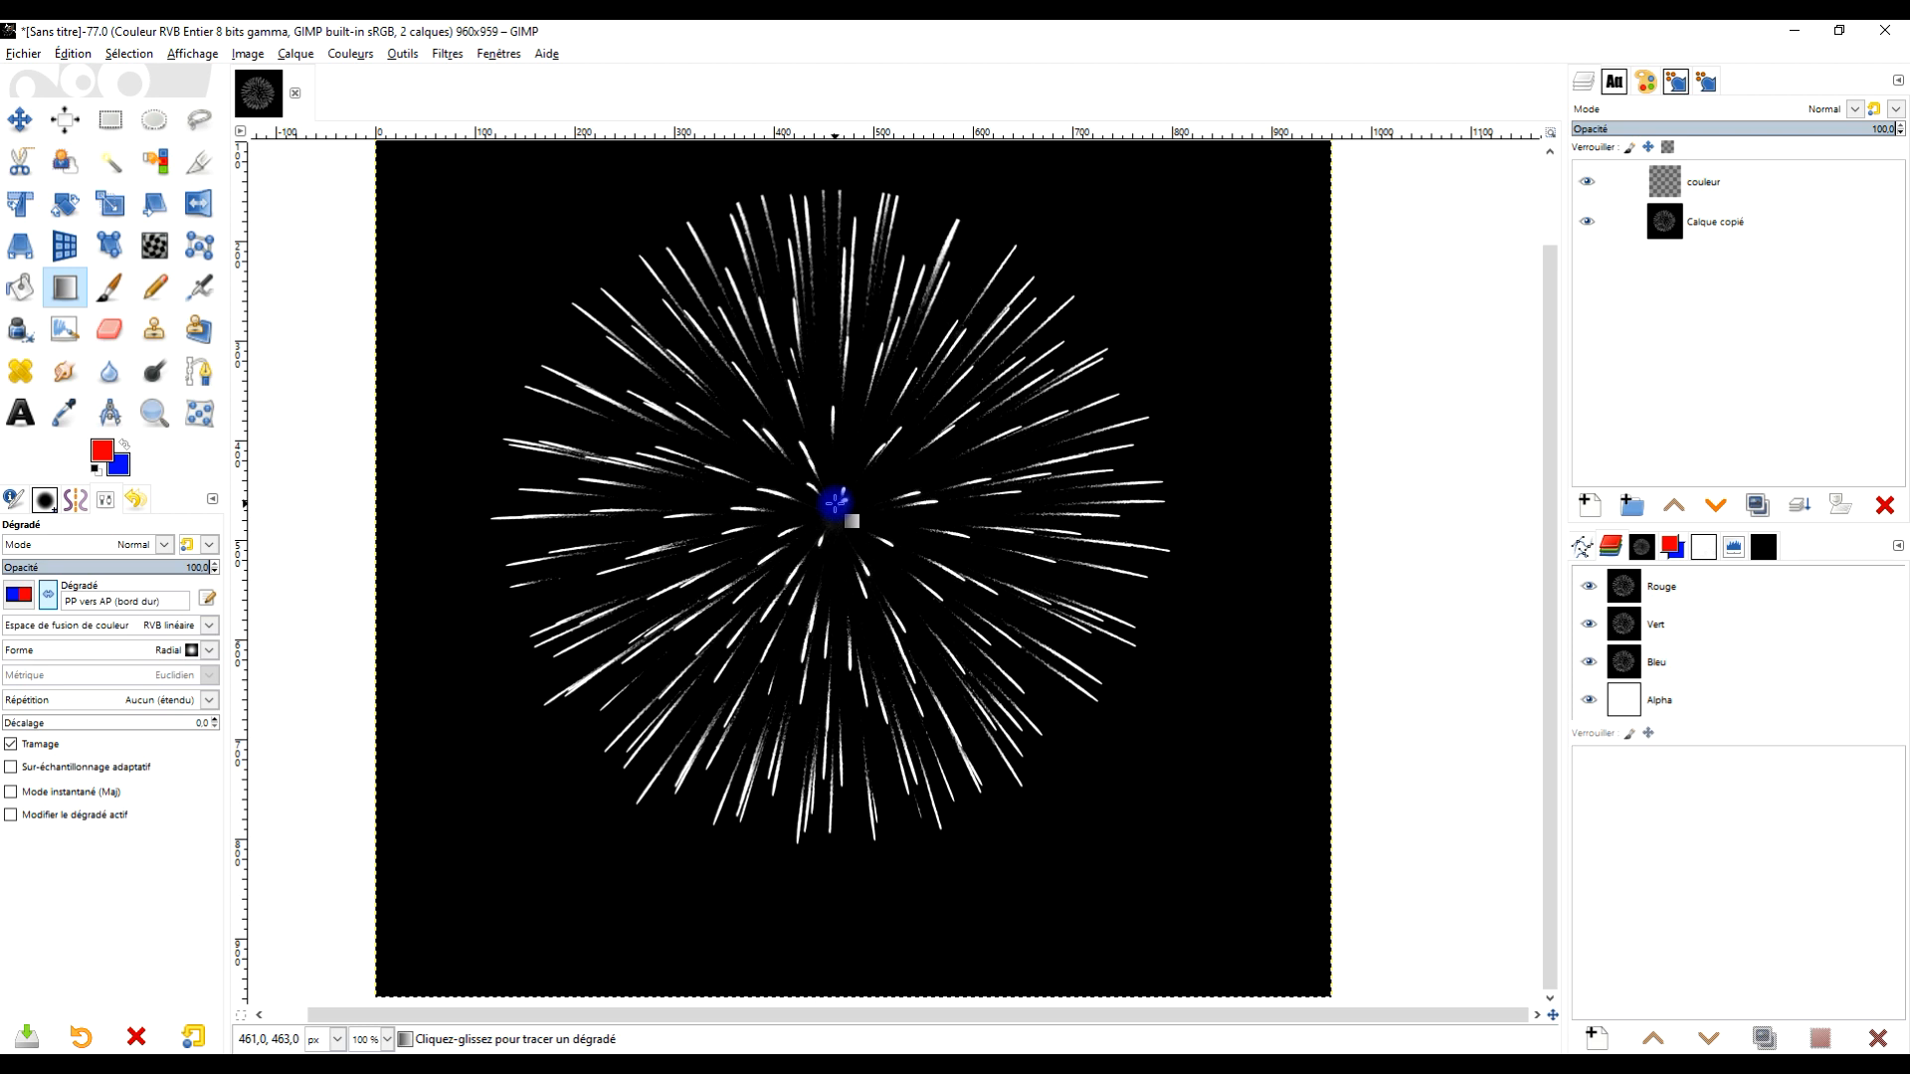
left_click_drag(838, 505, 1081, 746)
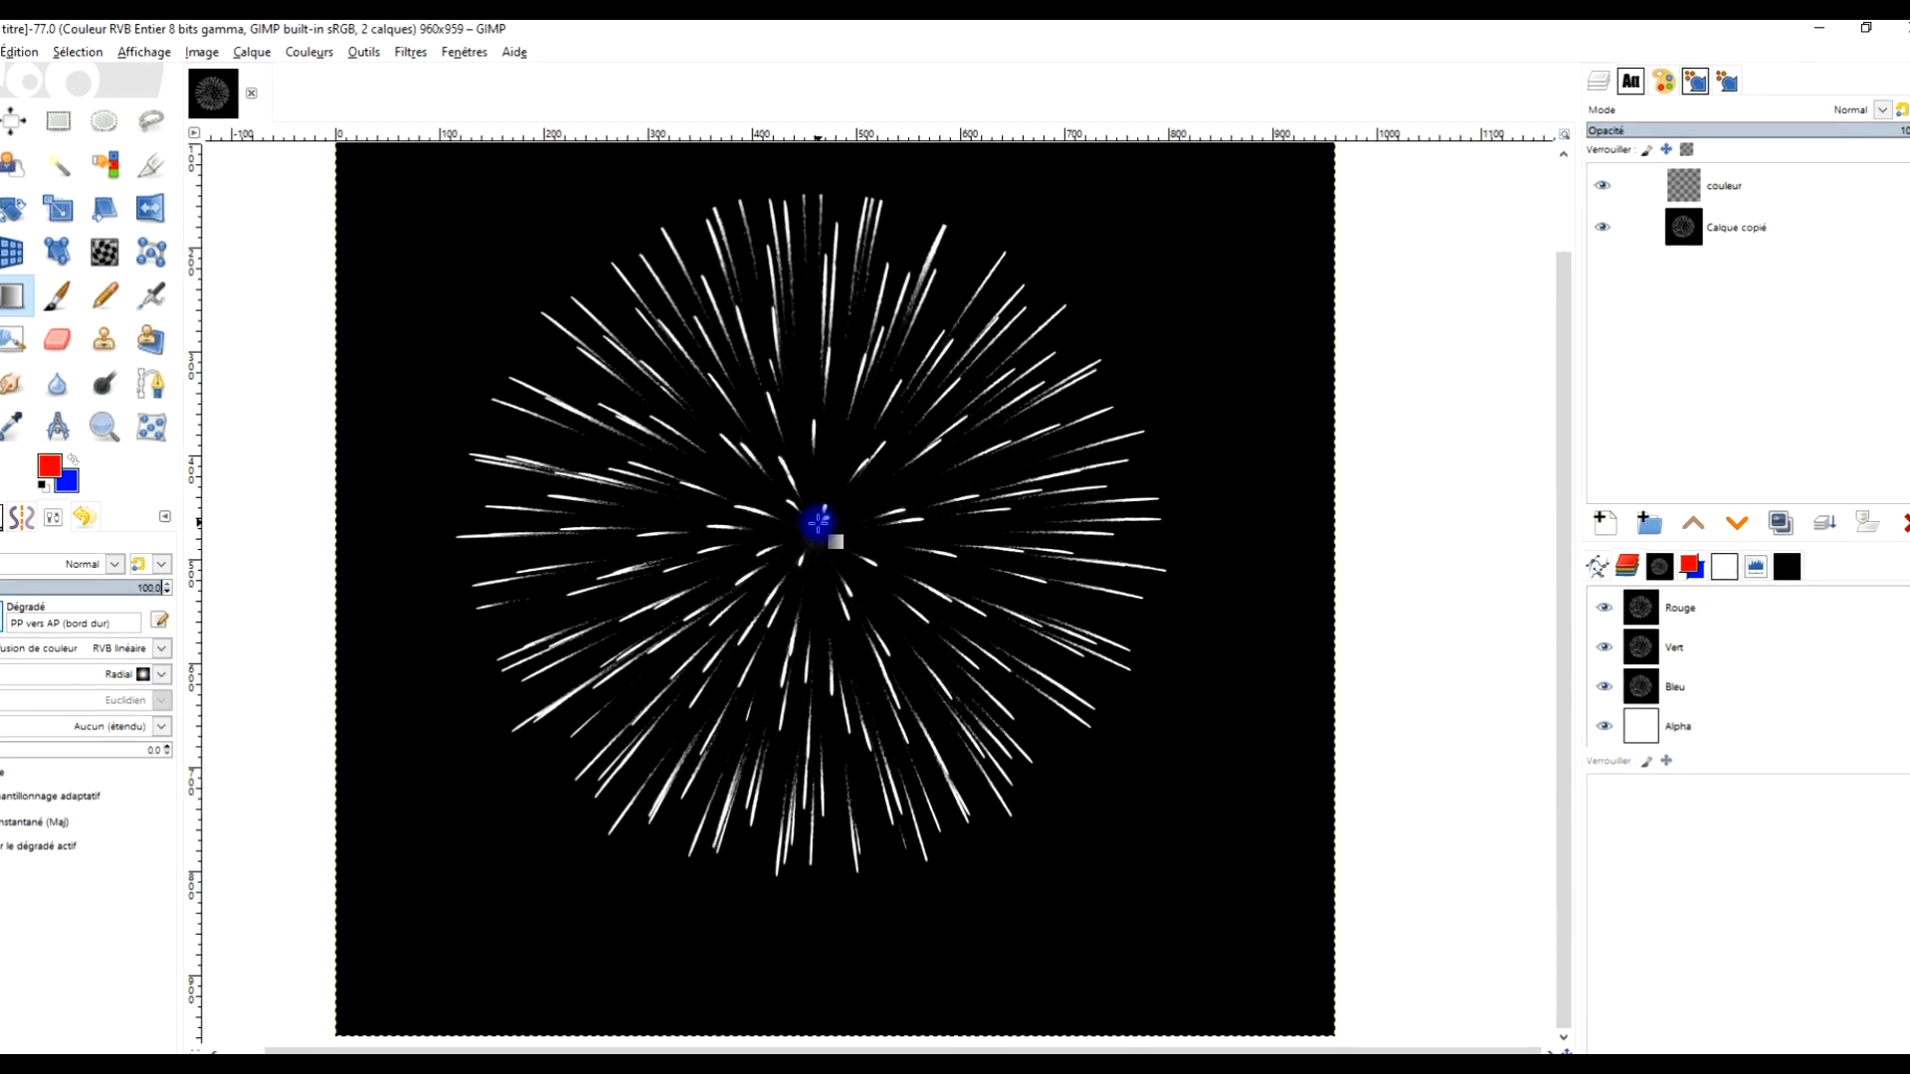
left_click_drag(1040, 891, 1031, 880)
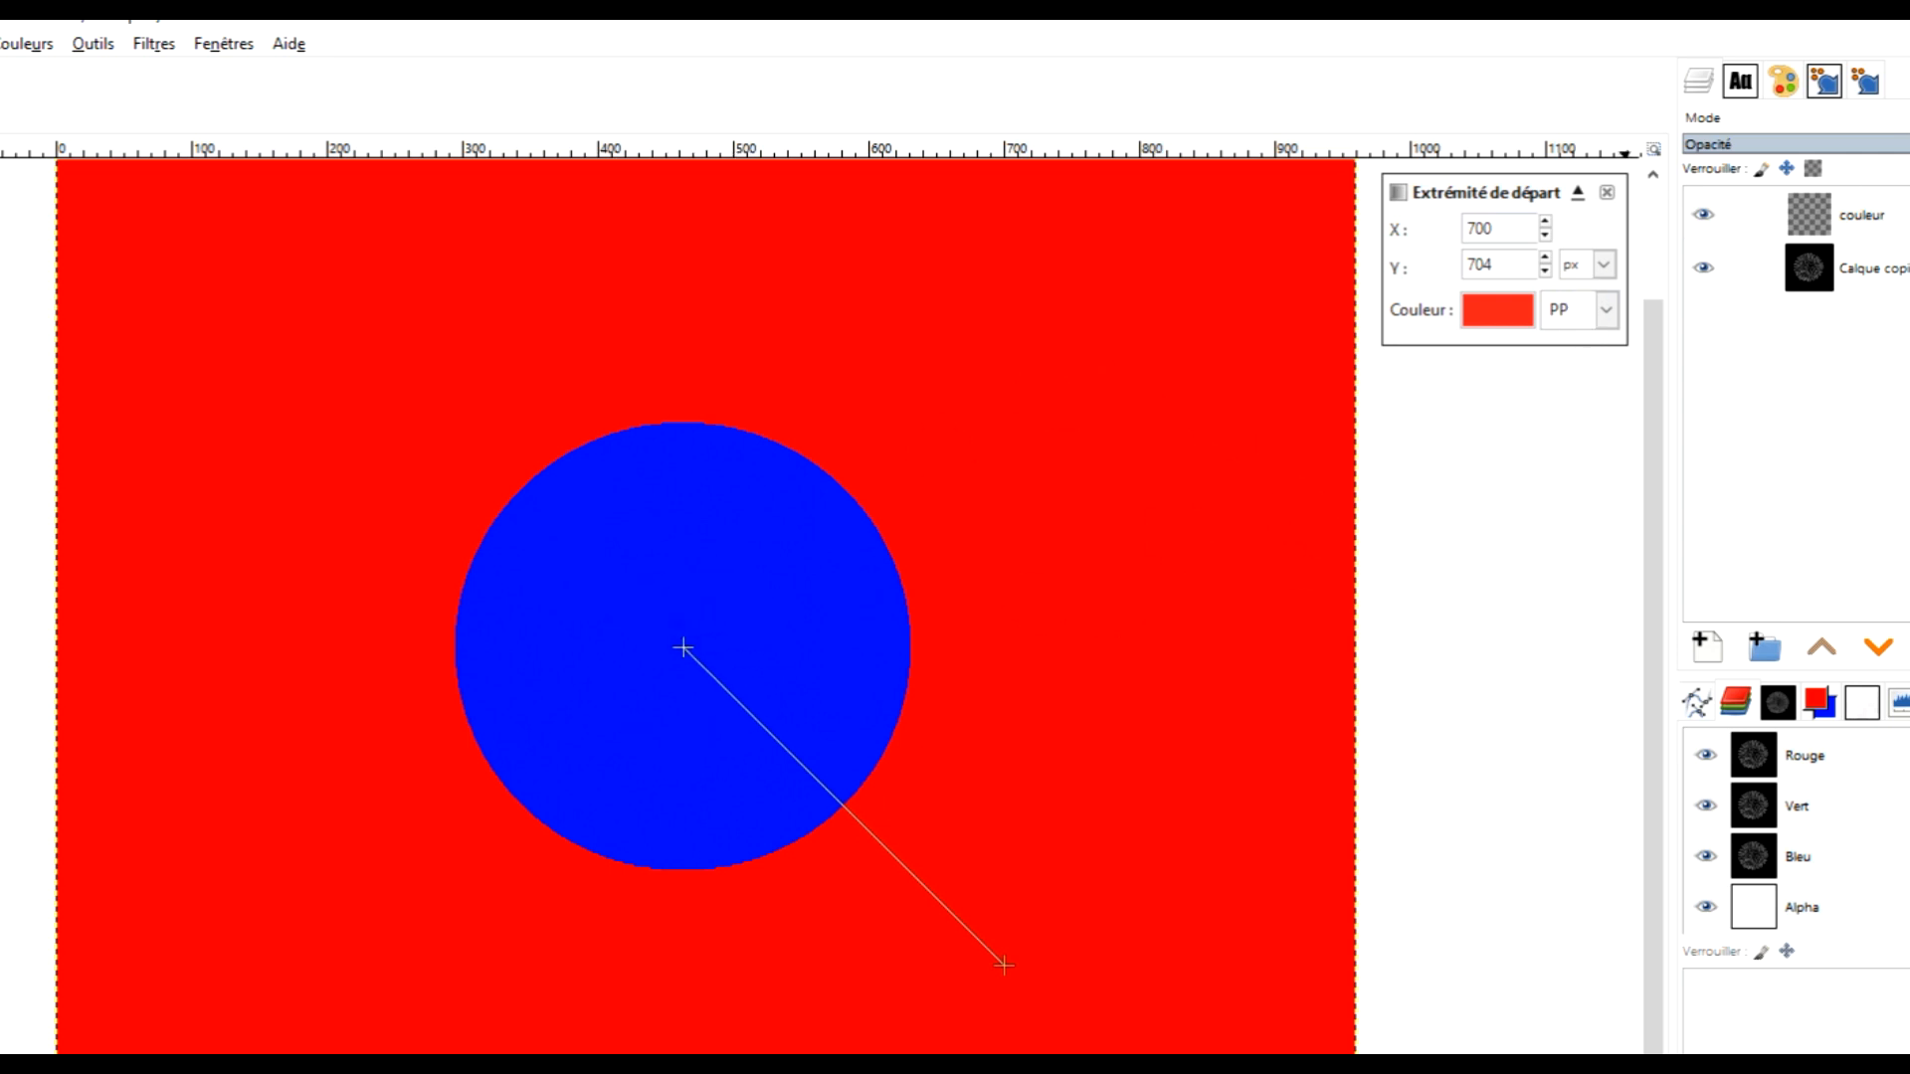
Add a stop at the gradient's midpoint and set its colour to white, ffffff
left_click(844, 807)
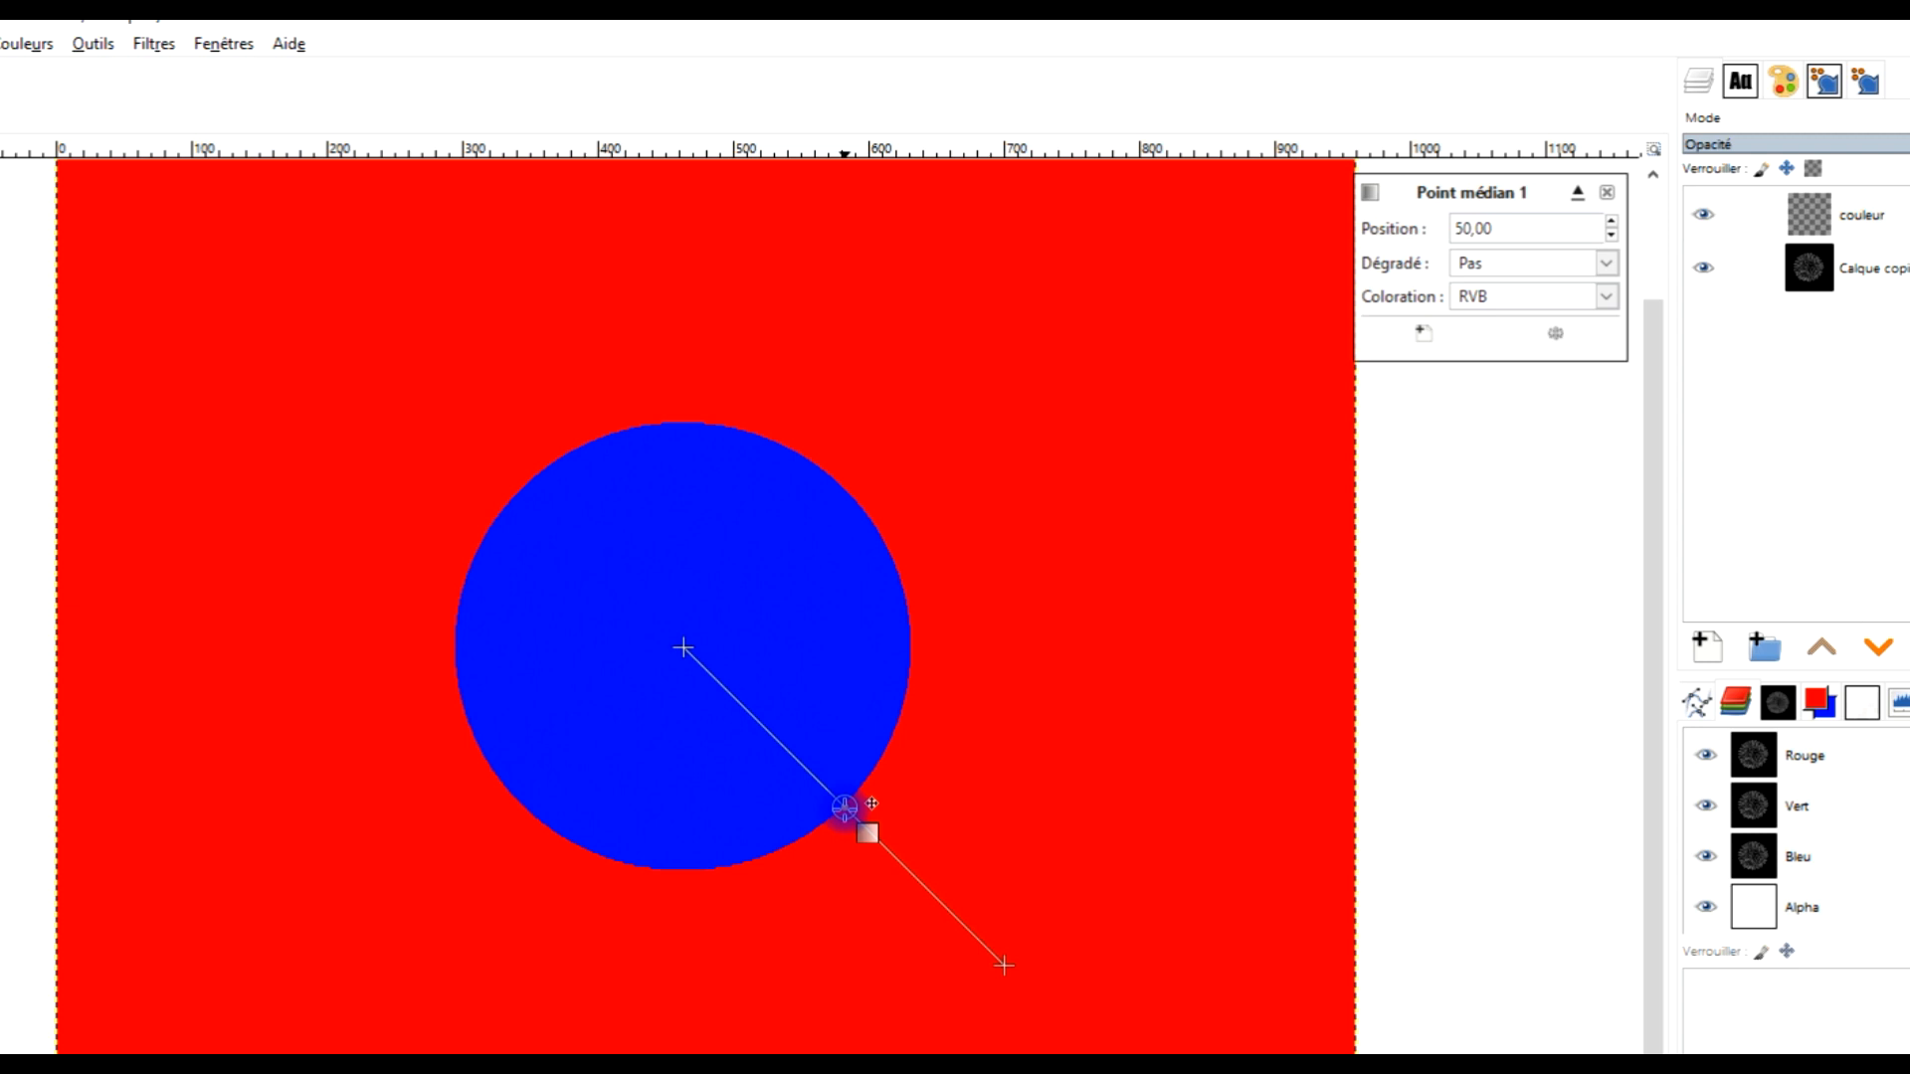
left_click(1423, 338)
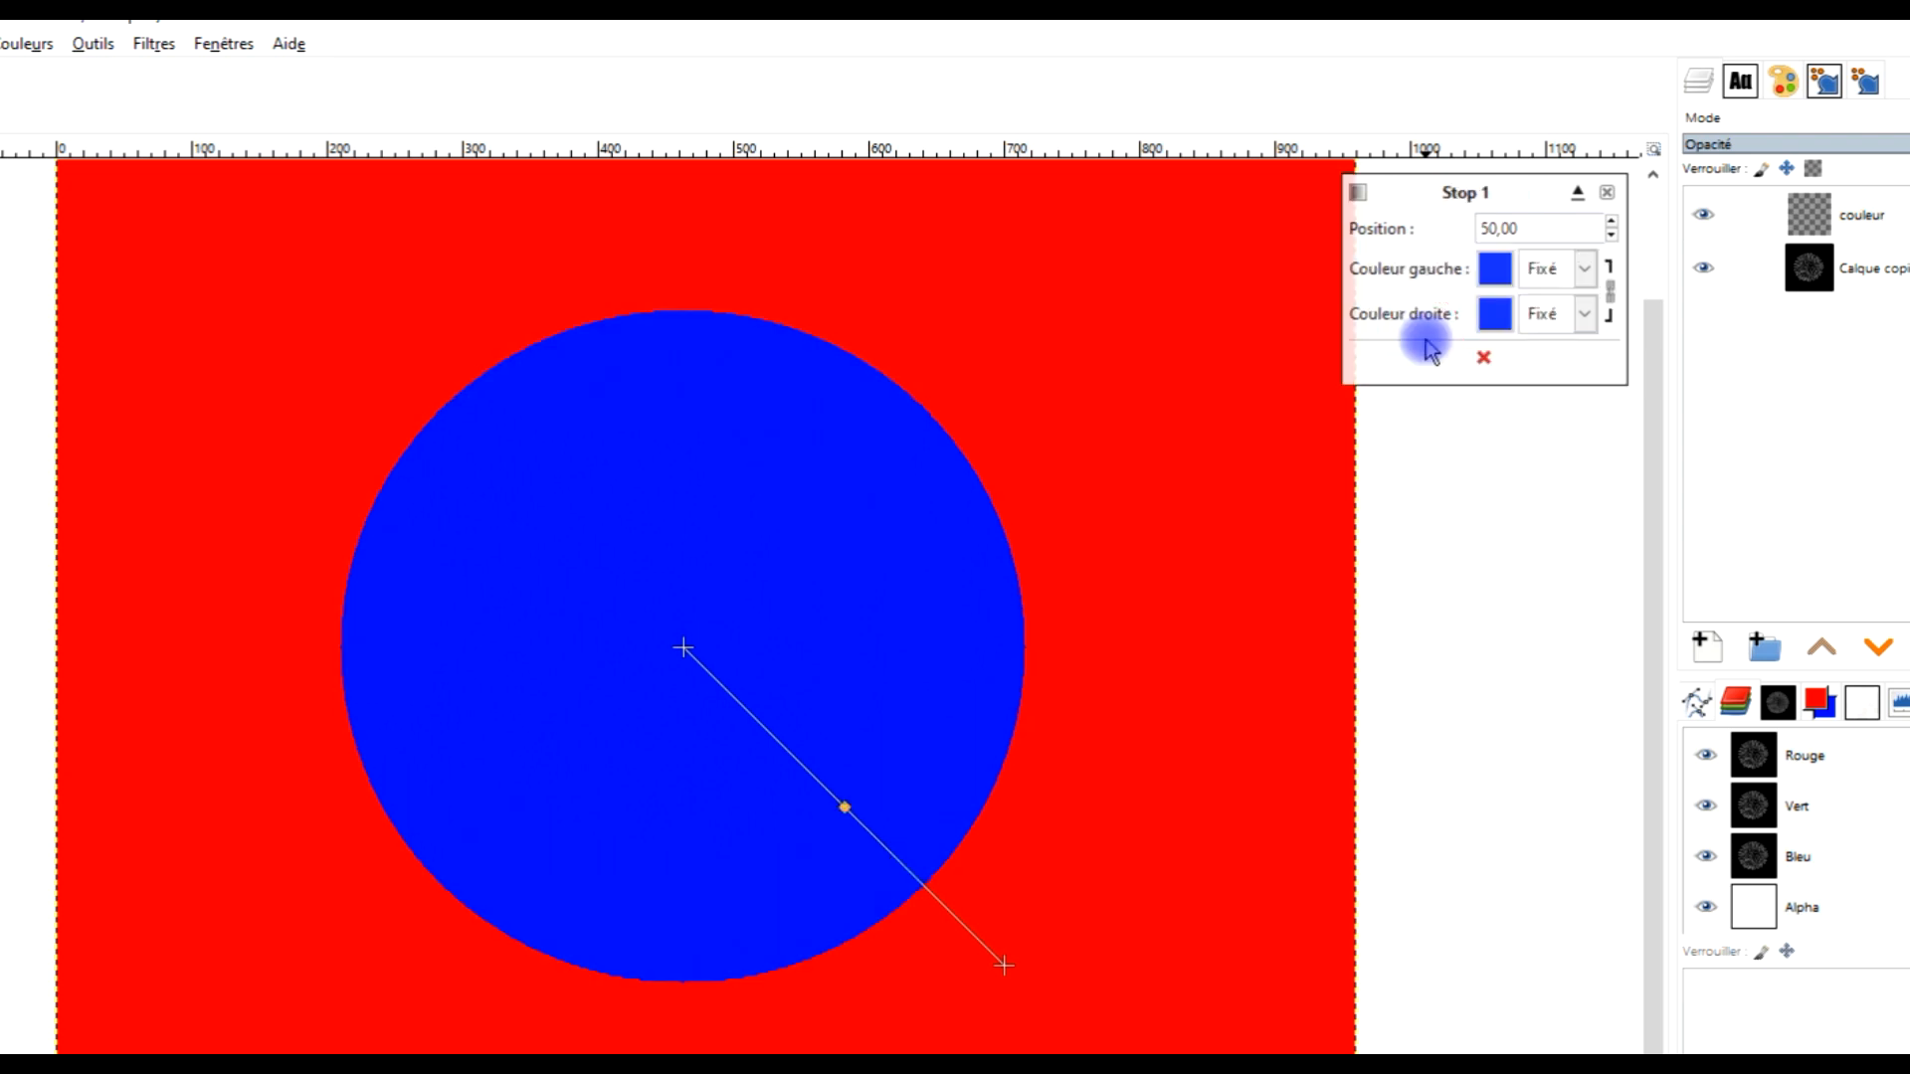
left_click(1494, 271)
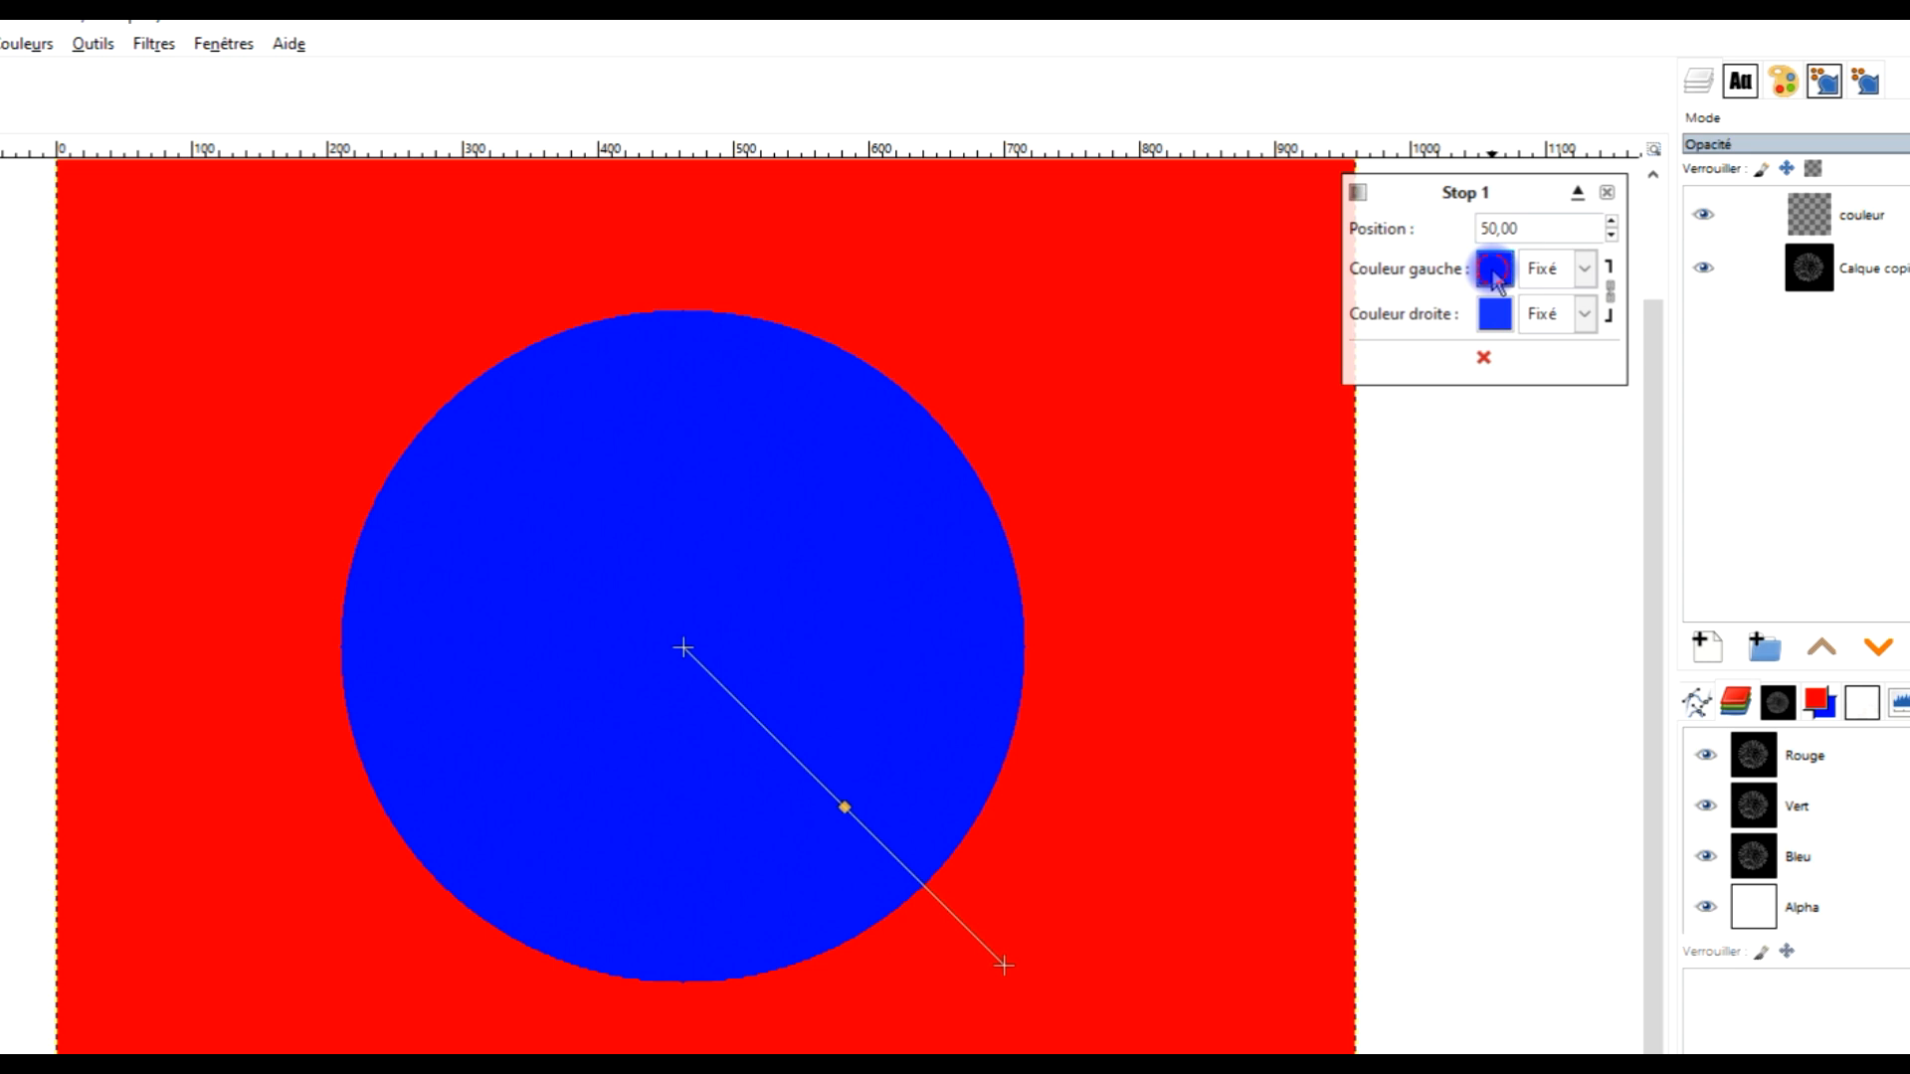
left_click_drag(1377, 204, 1193, 115)
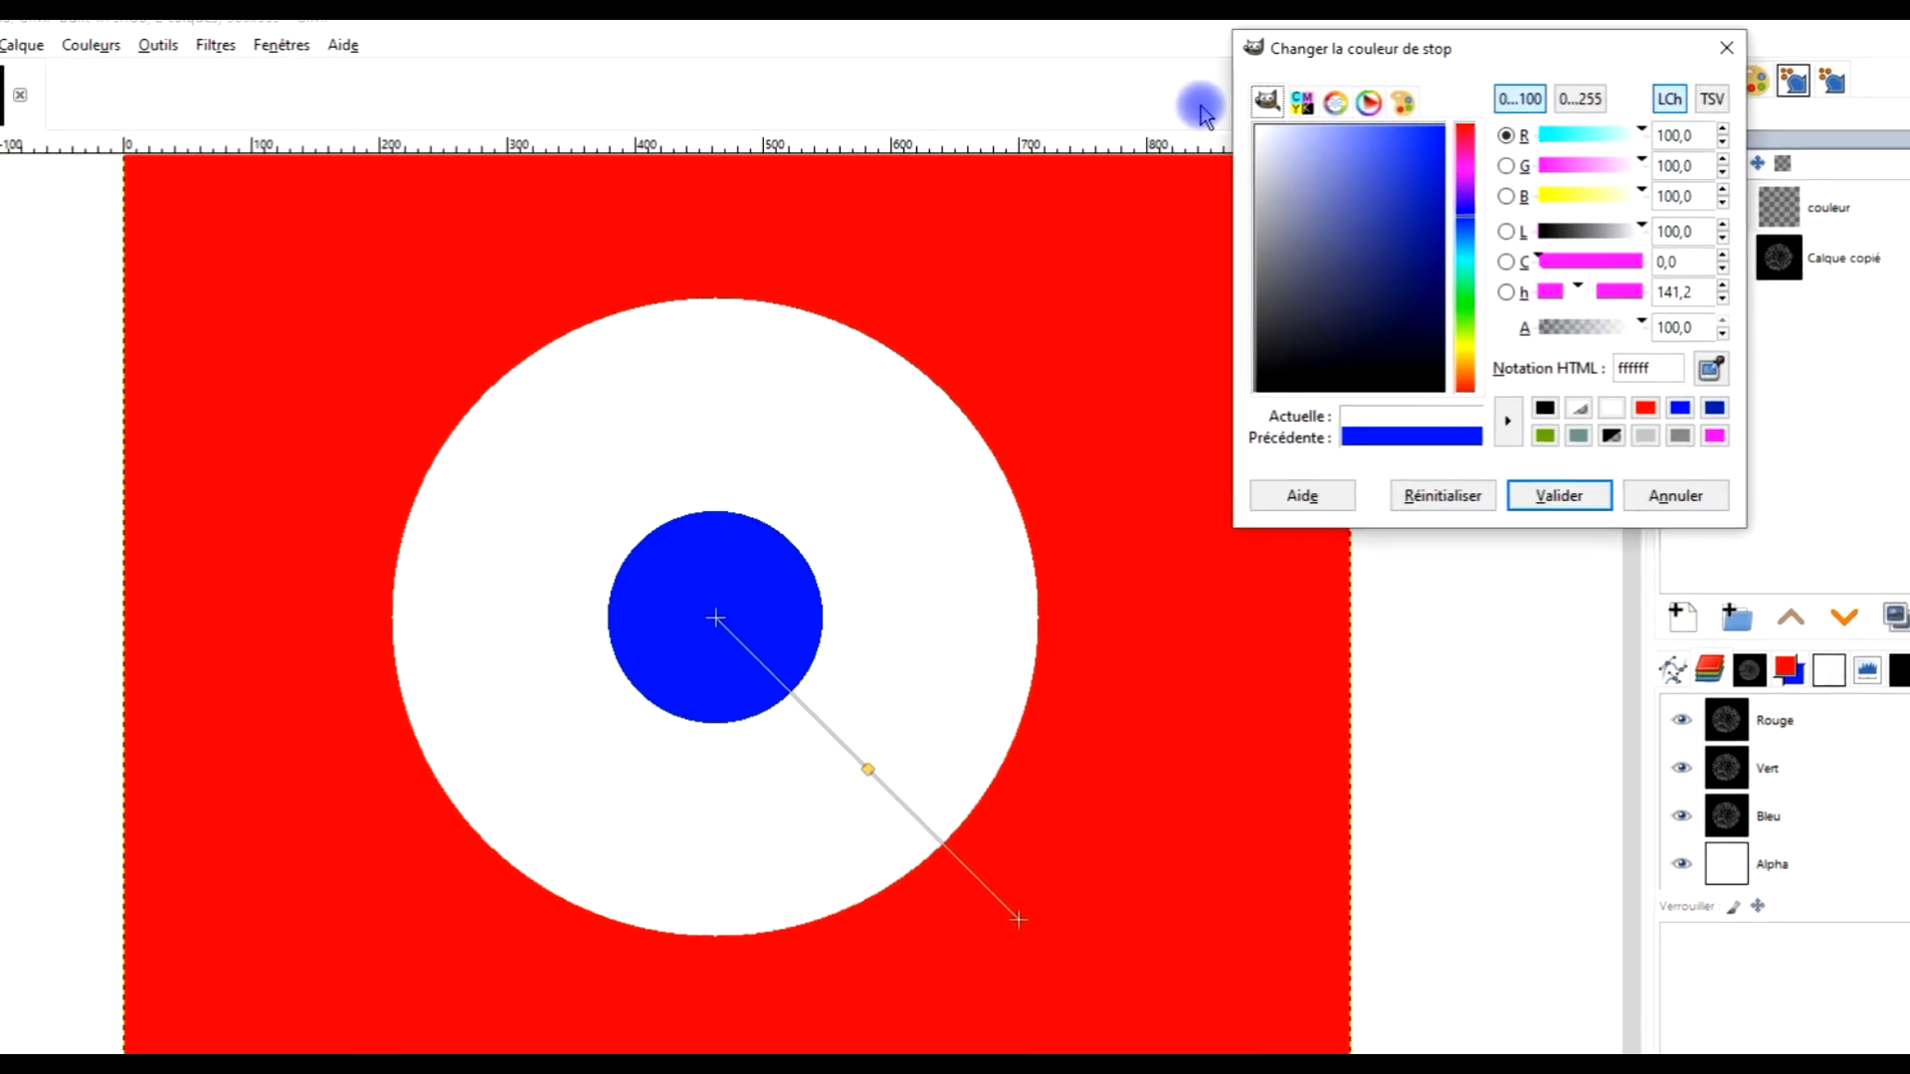
left_click(1559, 495)
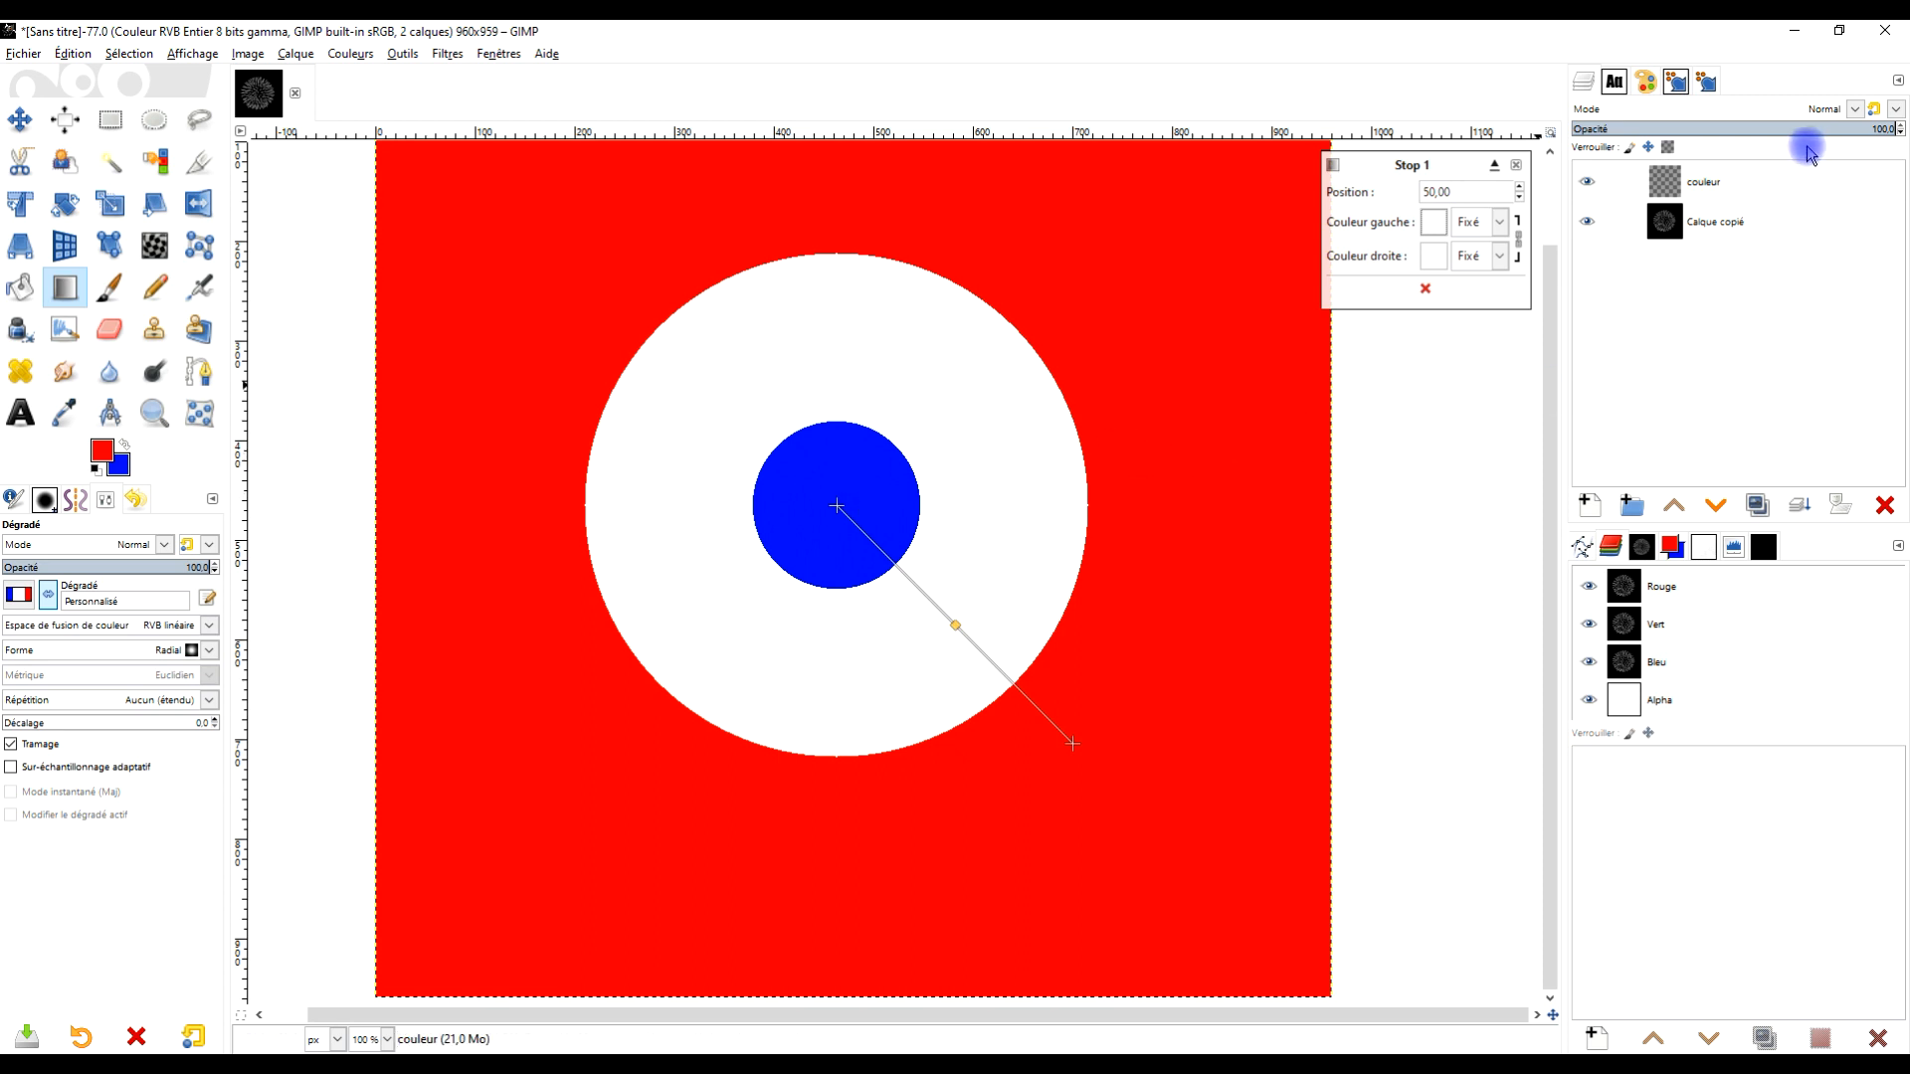
Set the couleur layer's mode to Lumière douce
left_click(1856, 110)
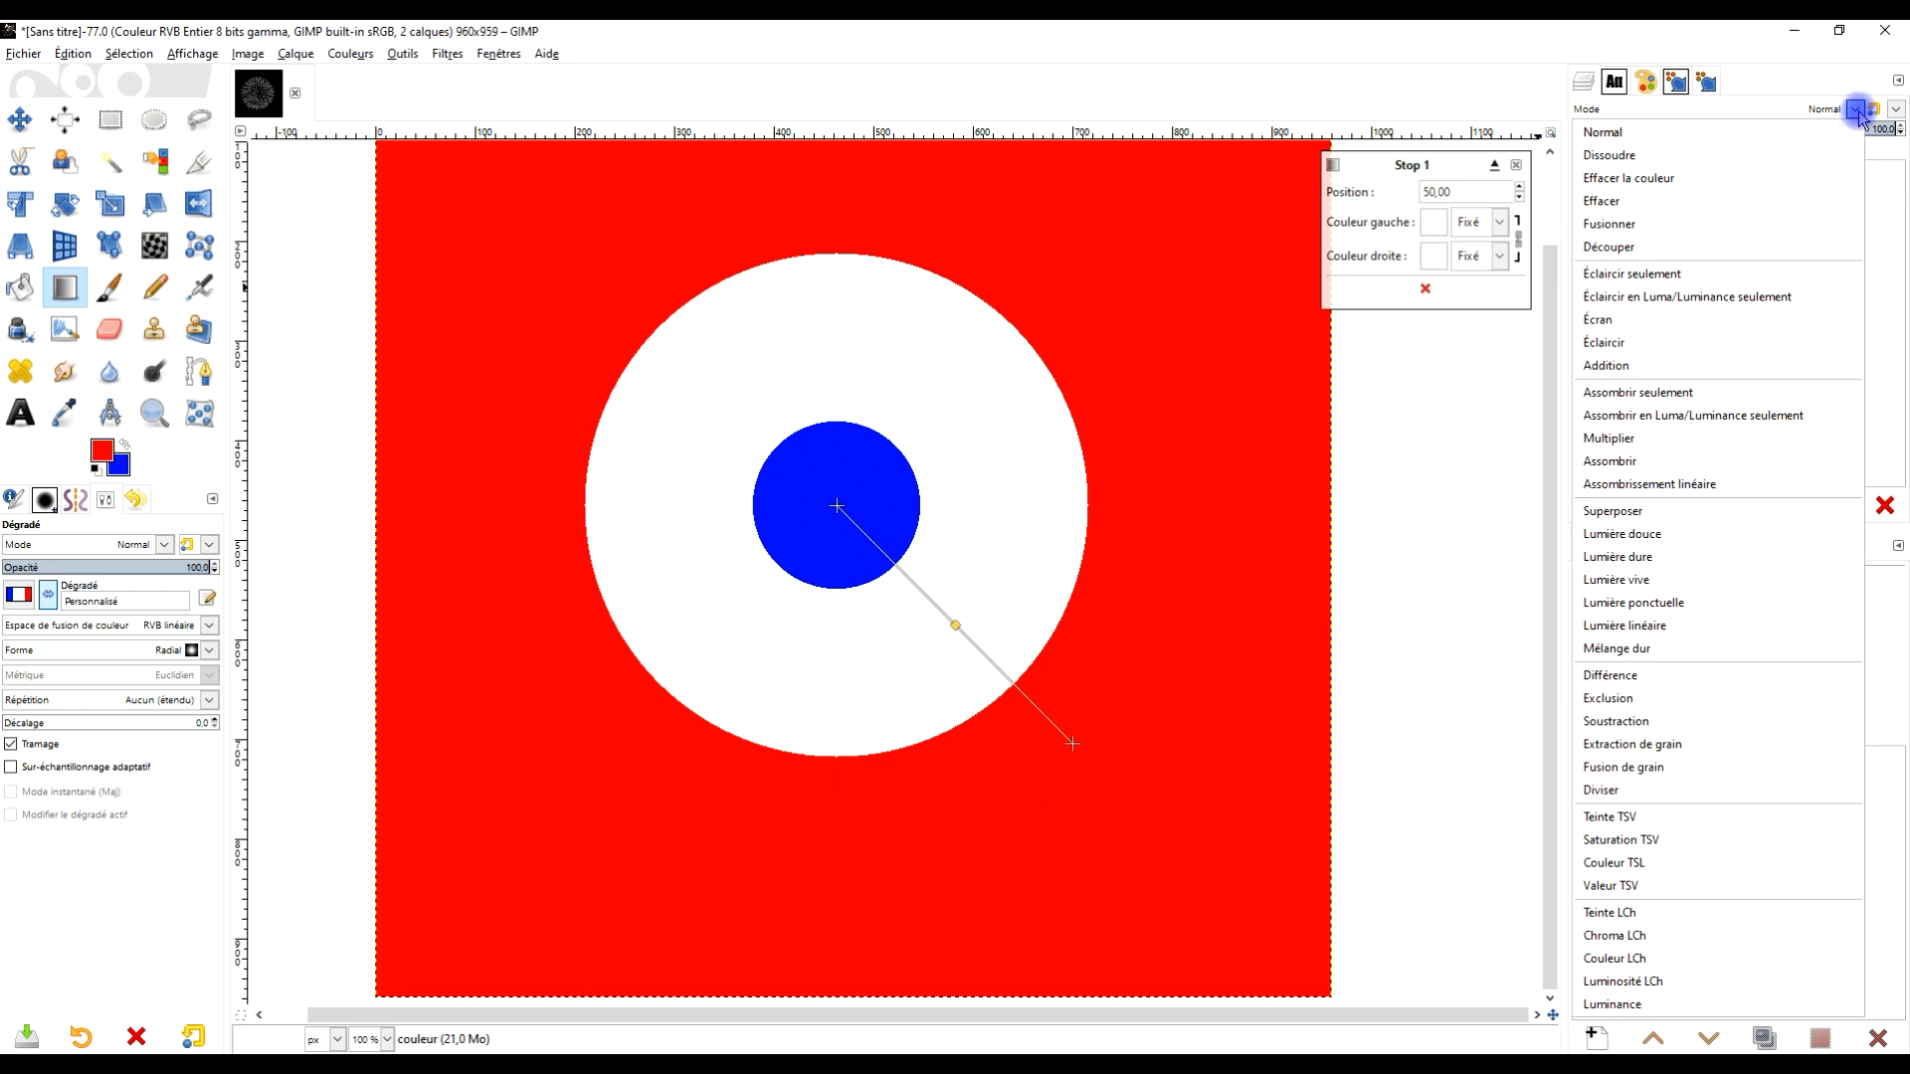
left_click(1674, 539)
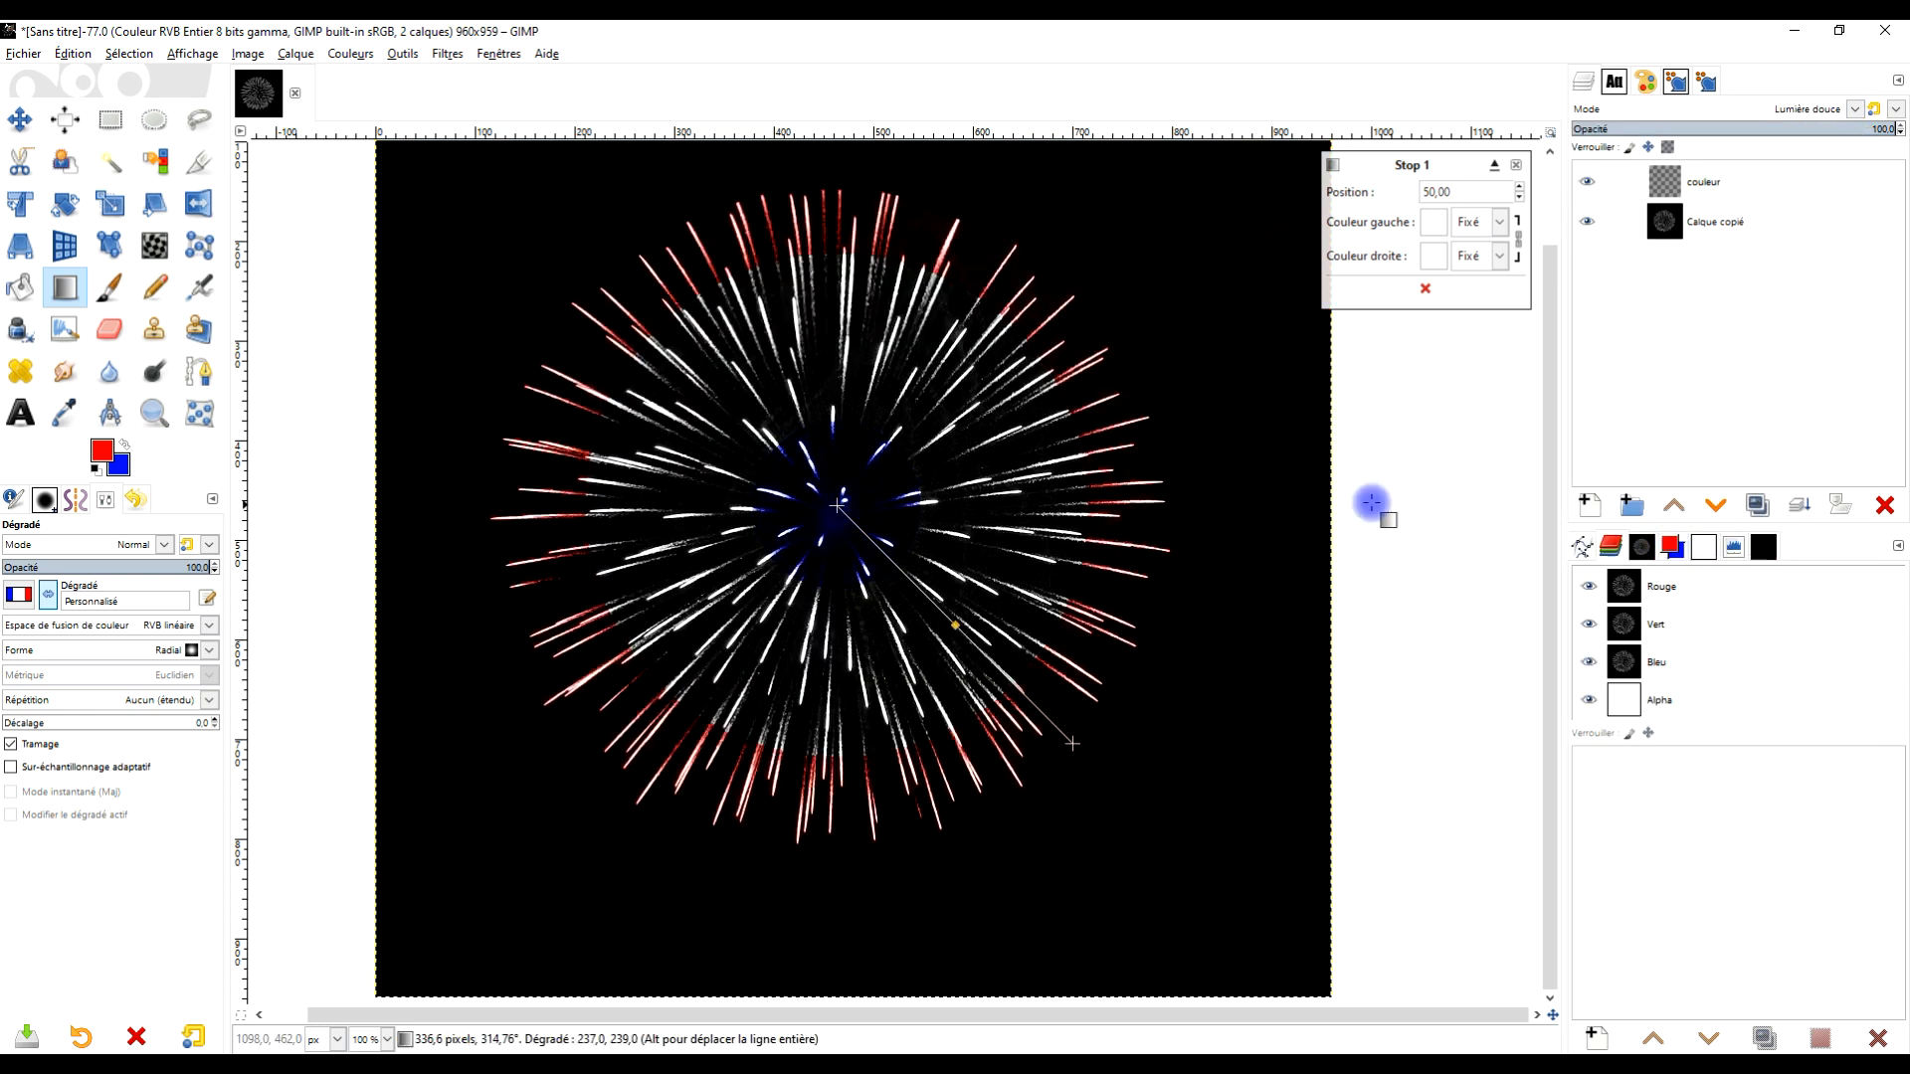
Adjust the gradient's end points and move the second midpoint to about 60.79, then commit the gradient
left_click_drag(861, 503, 852, 518)
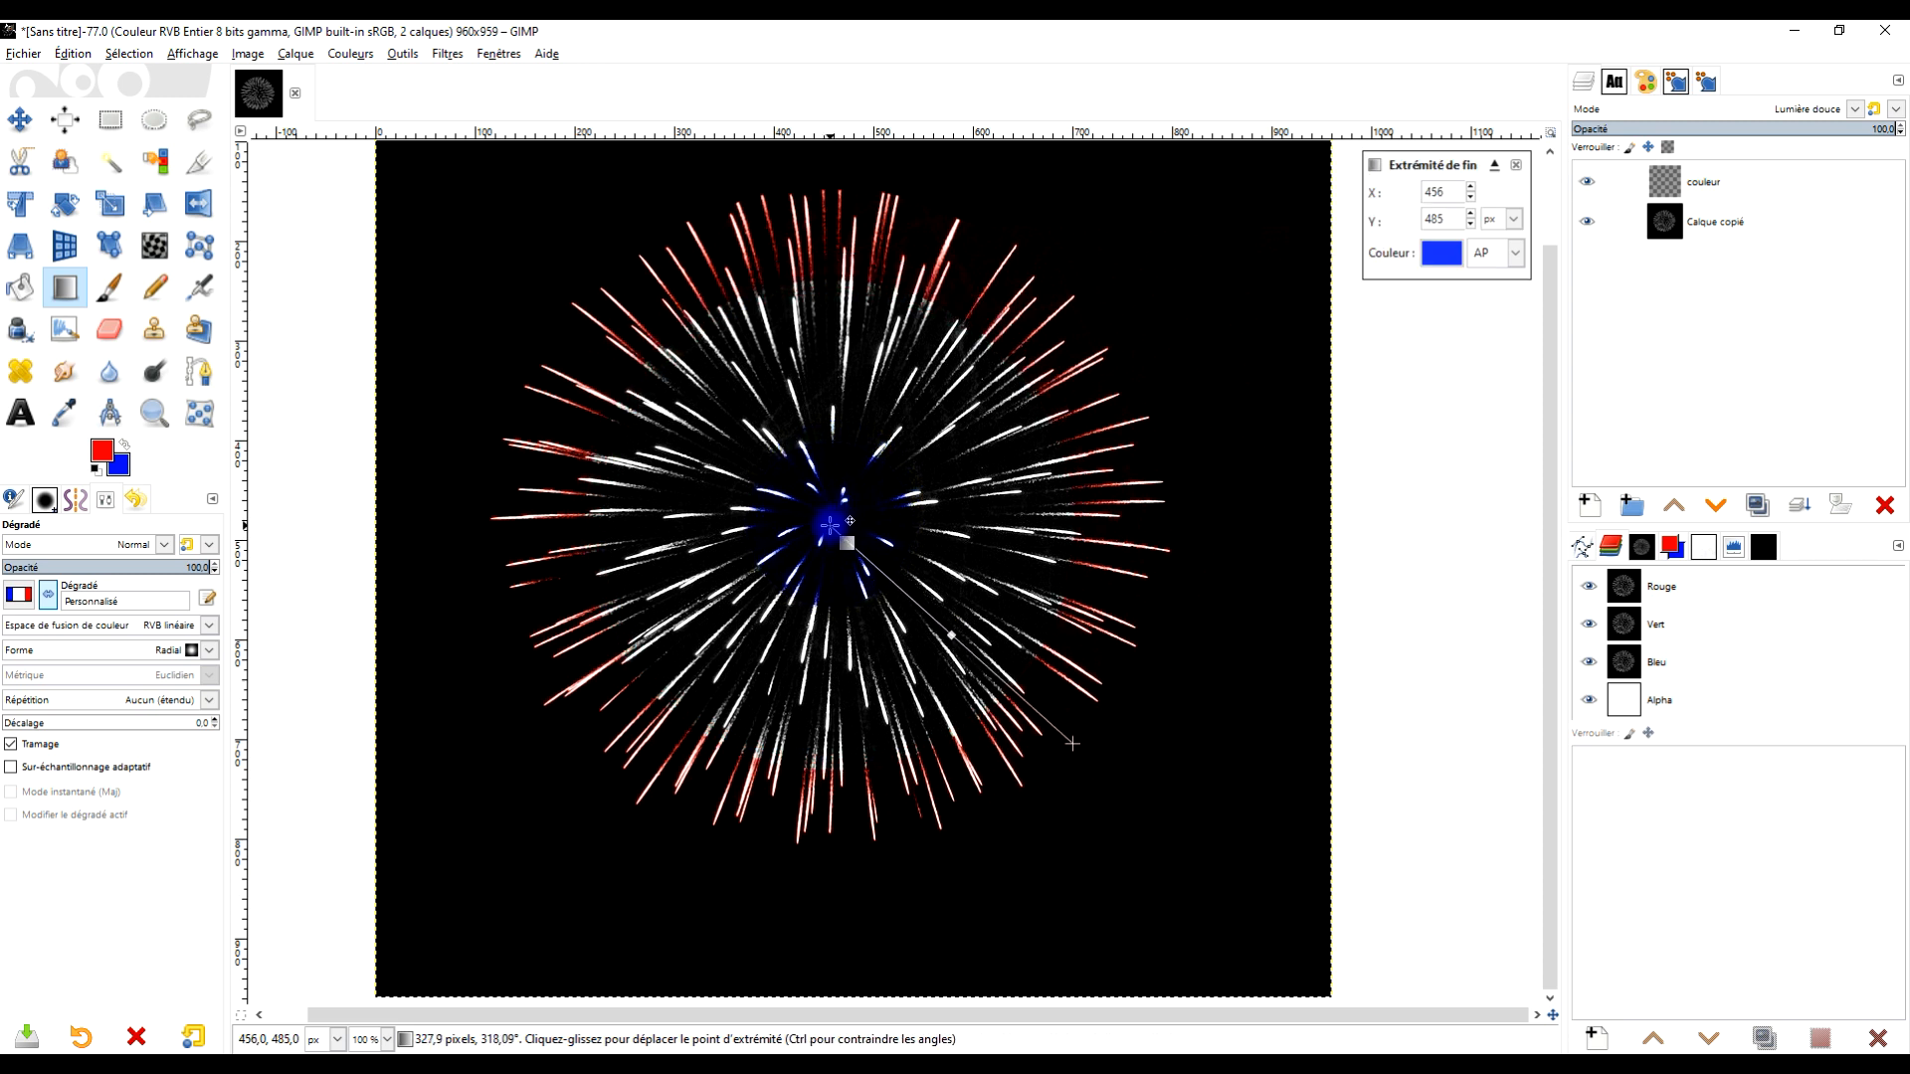
mouse_move(1094, 741)
left_mouse_down()
mouse_move(1060, 722)
mouse_move(1060, 741)
left_mouse_up()
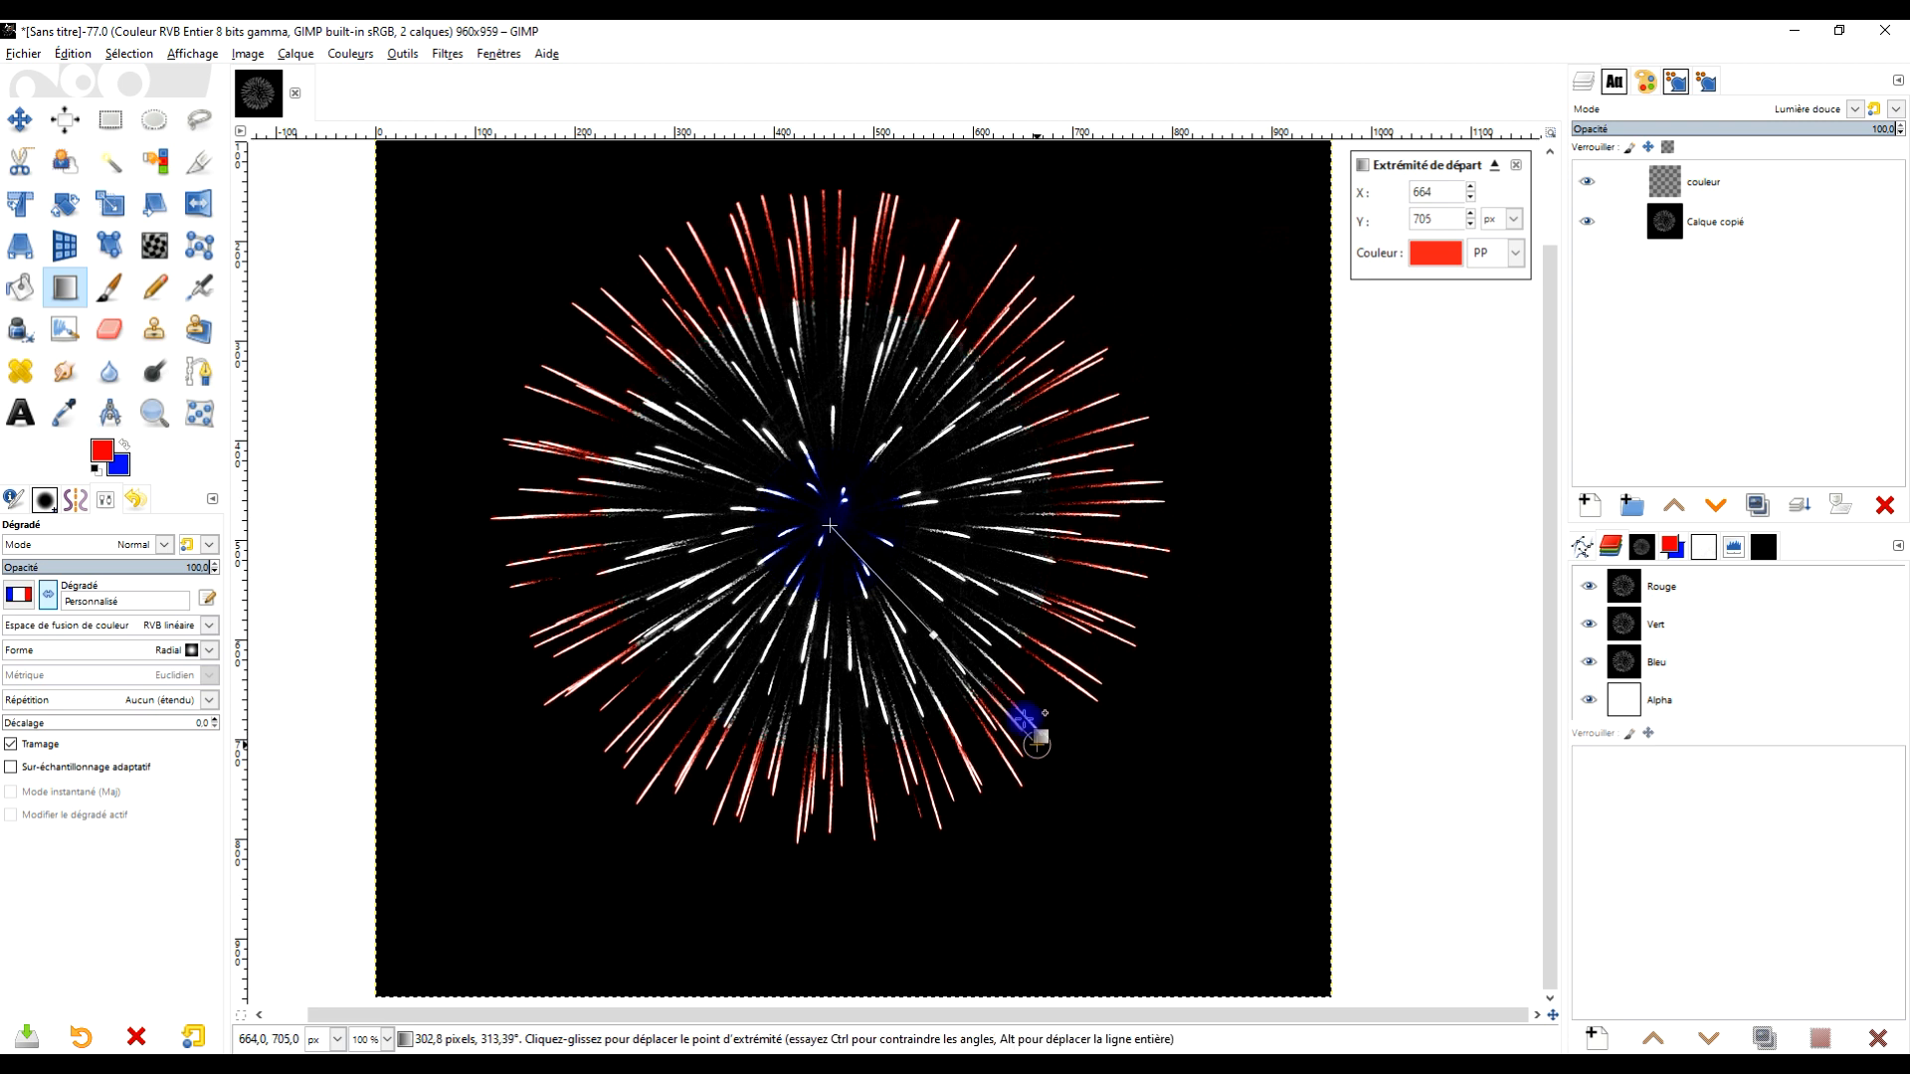
left_click_drag(831, 525, 821, 529)
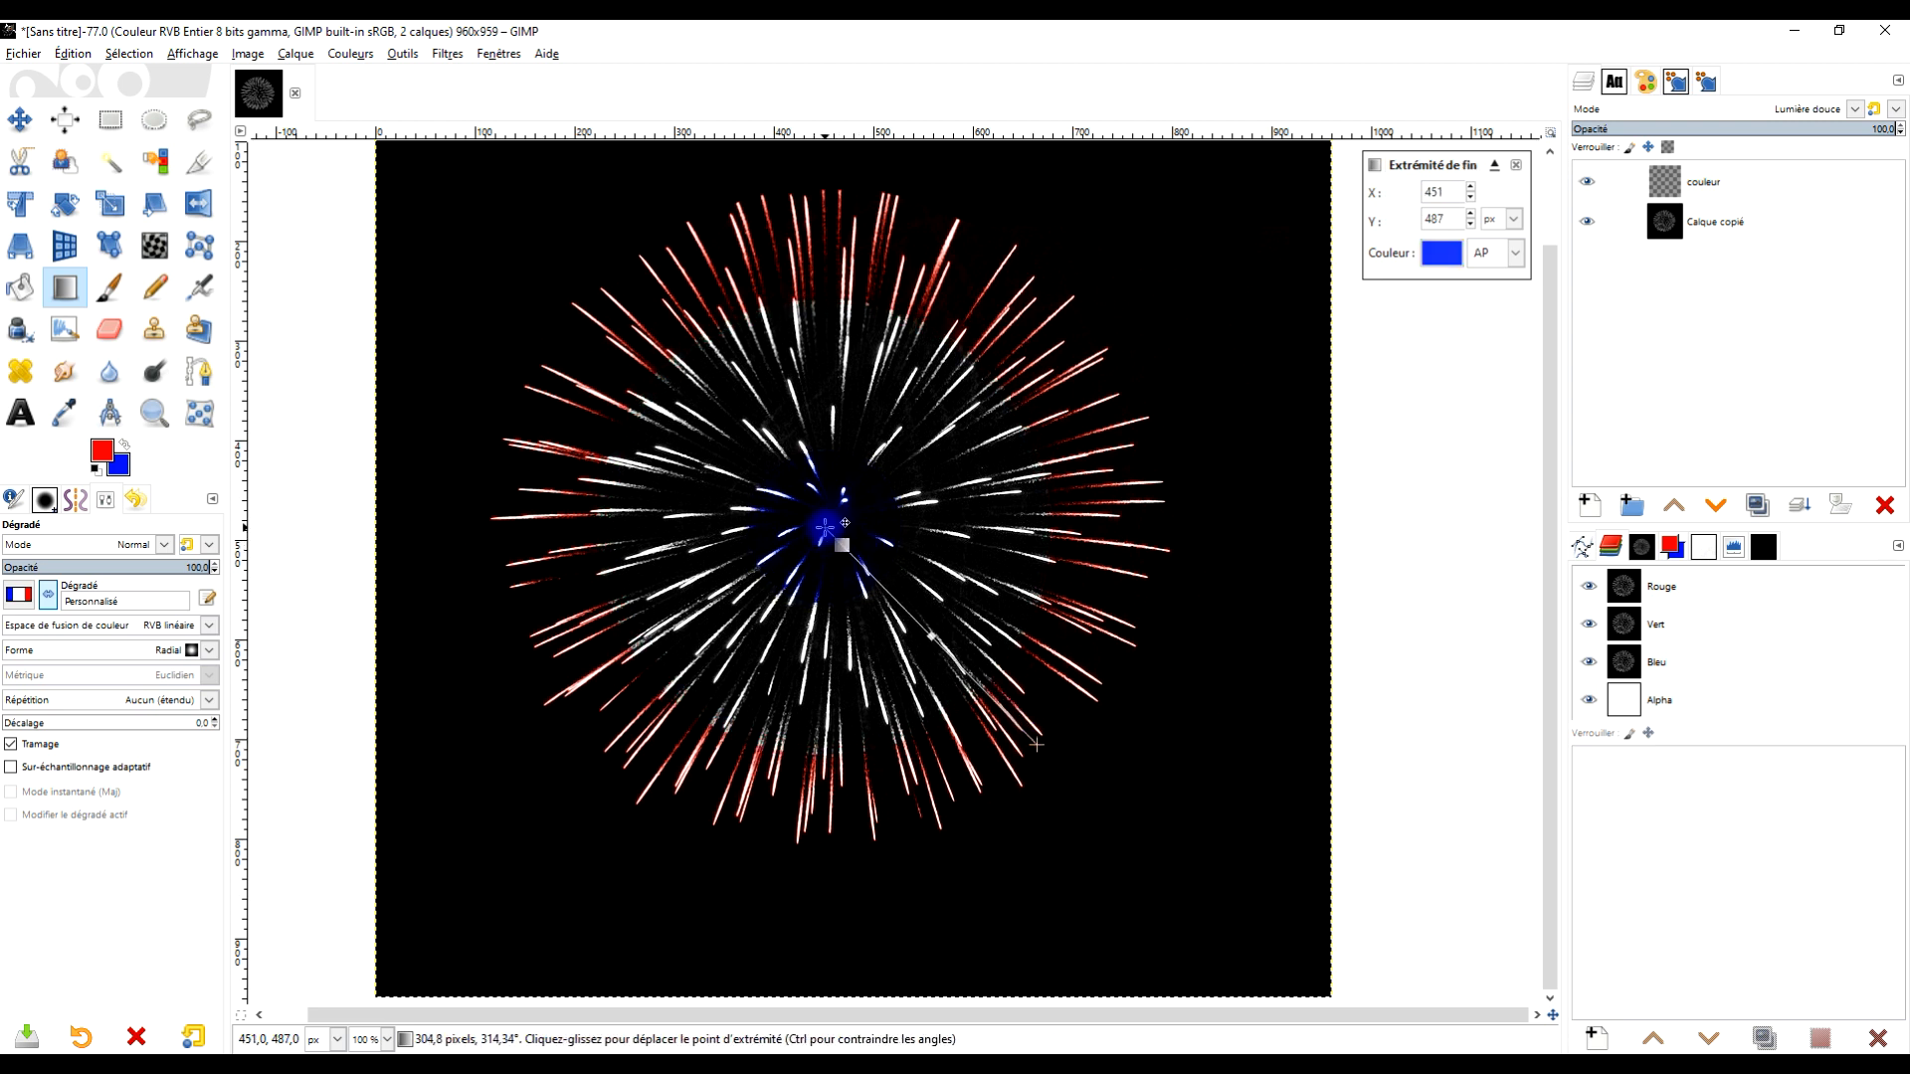
left_click(923, 627)
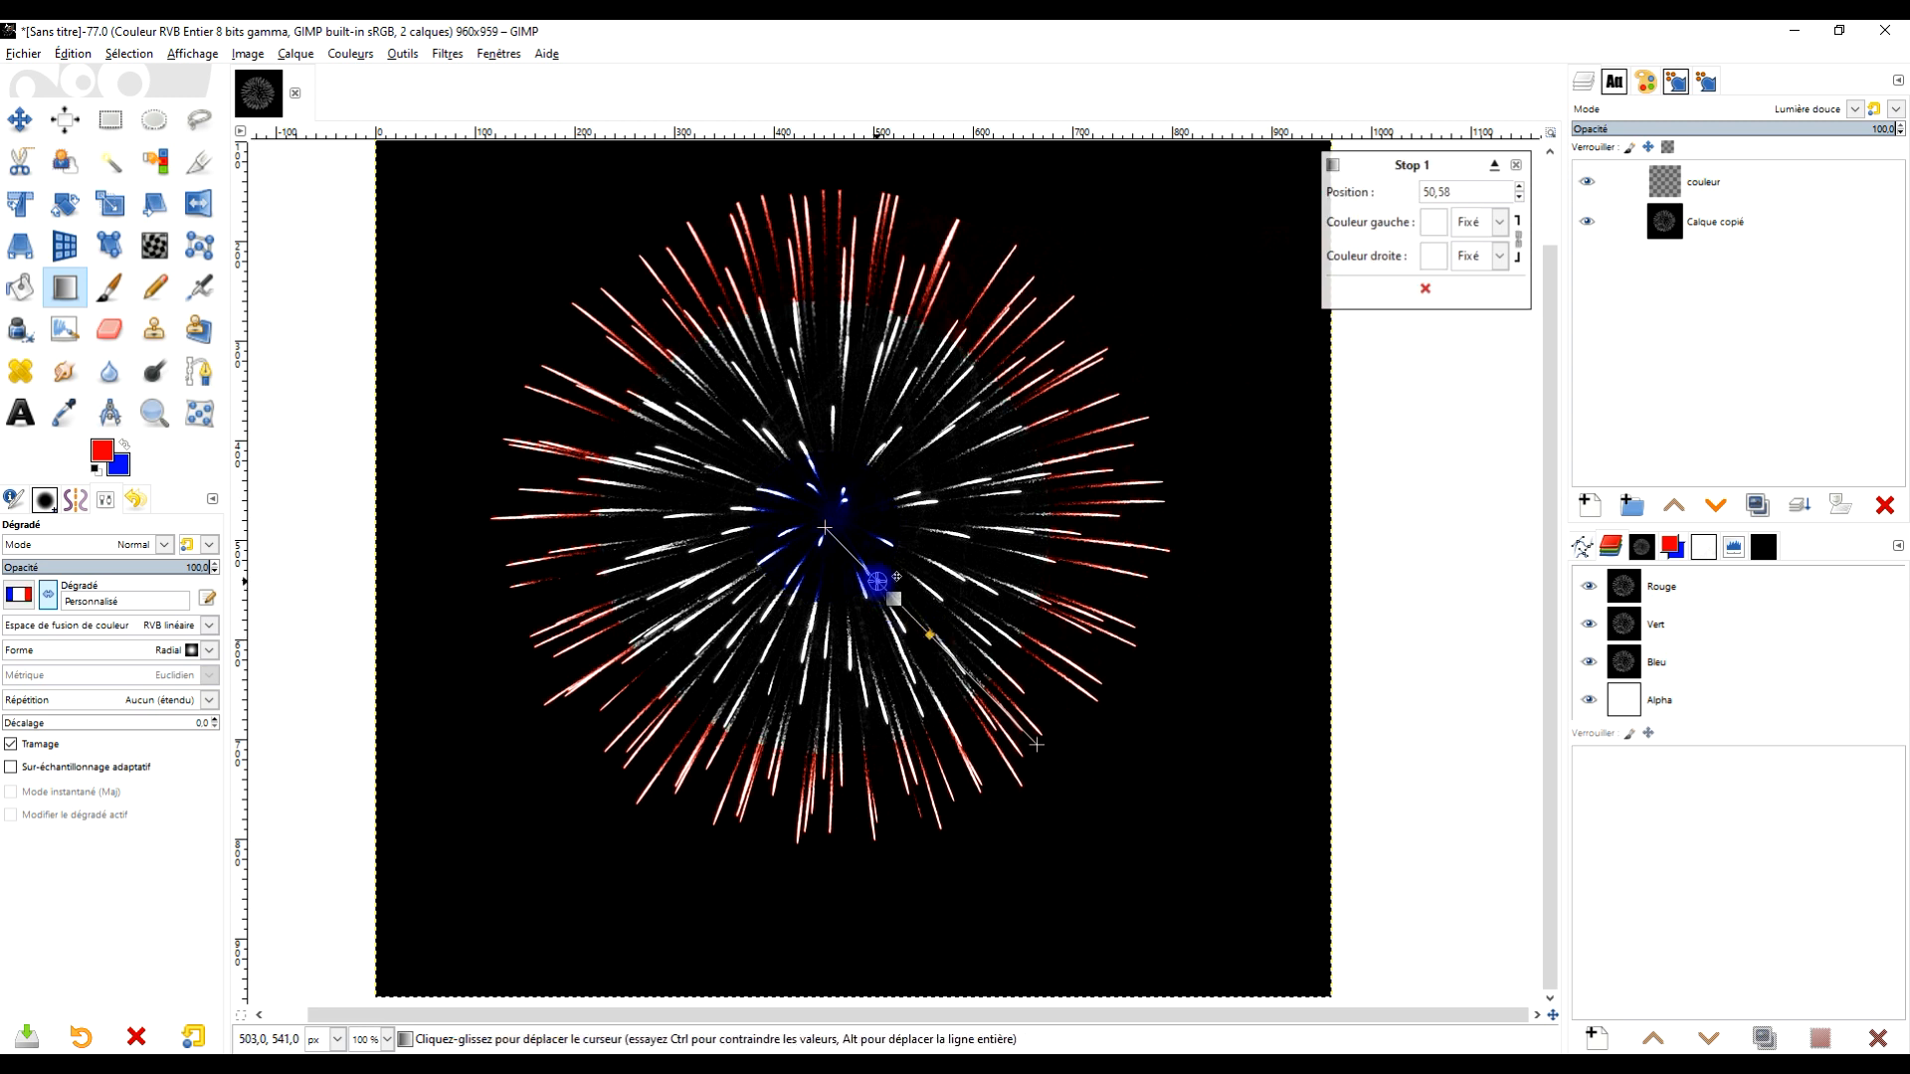
left_click(877, 581)
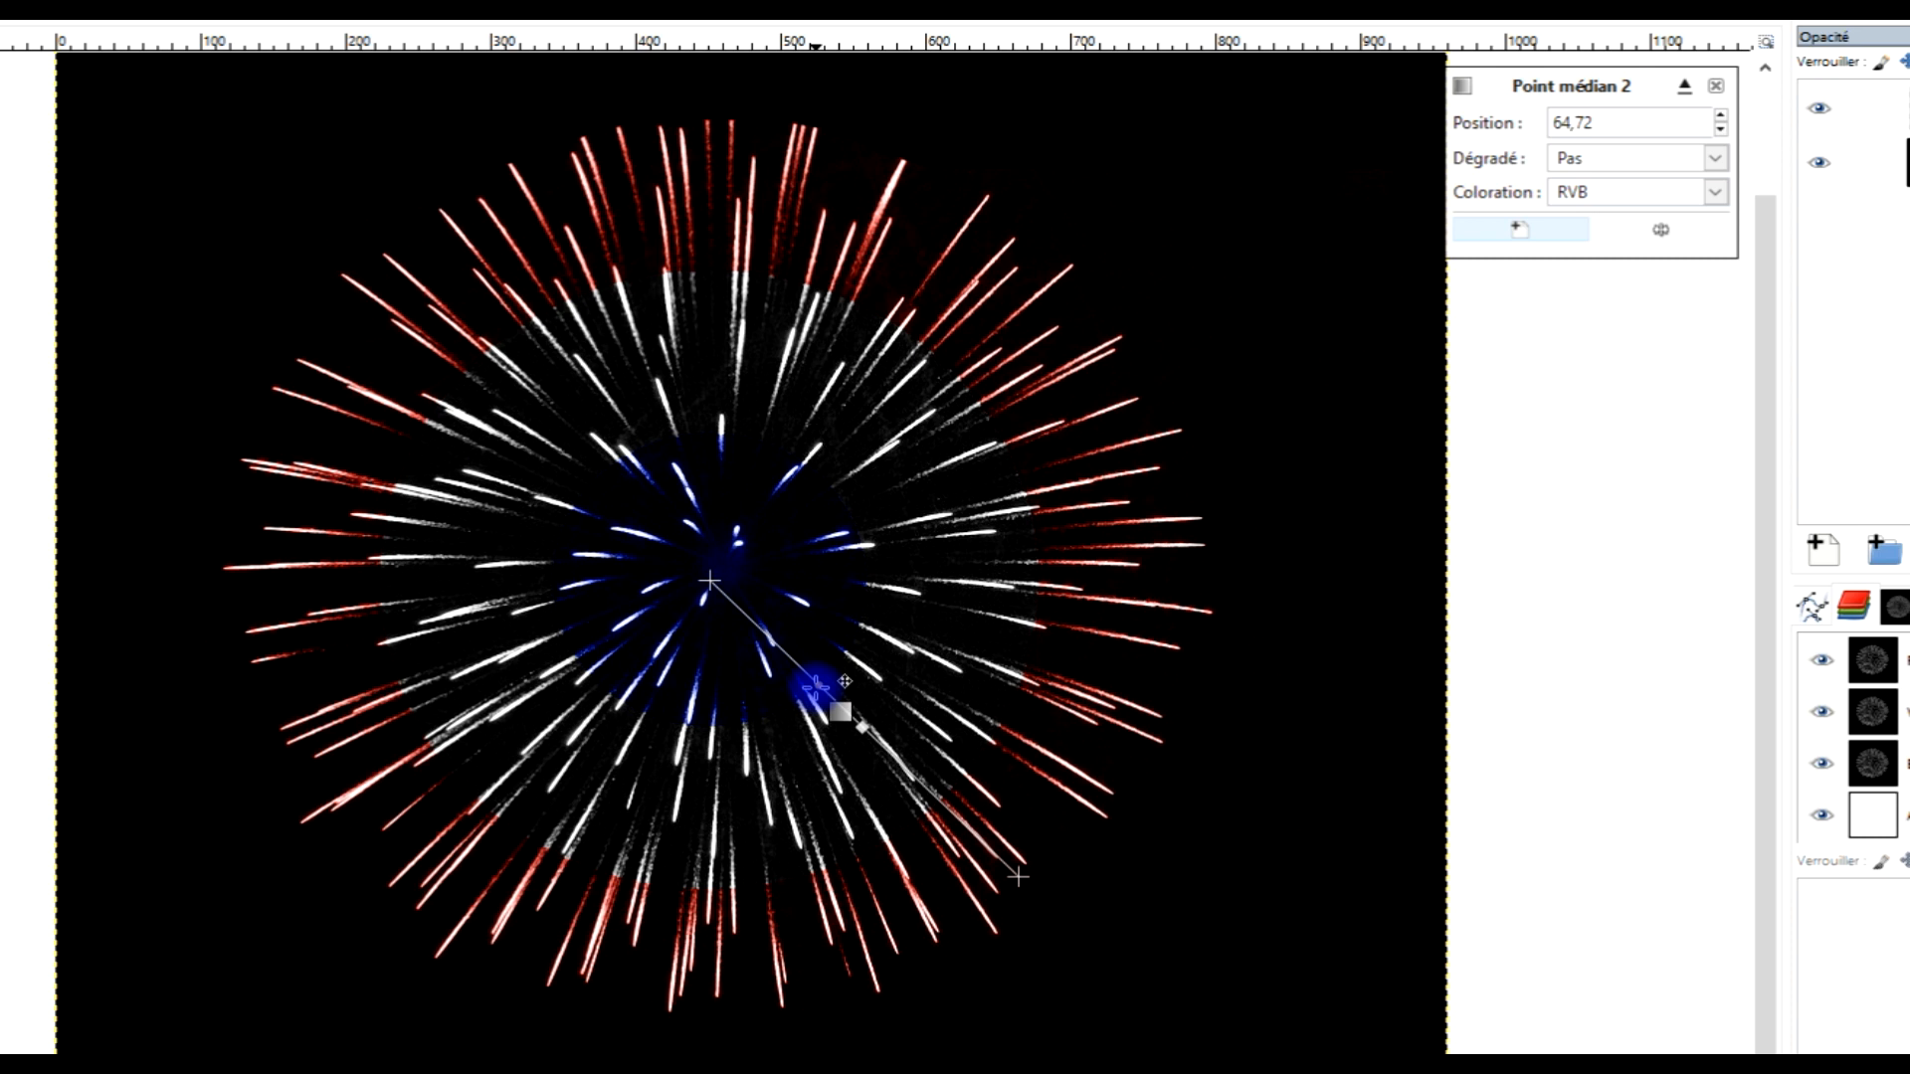
left_click_drag(815, 686, 835, 701)
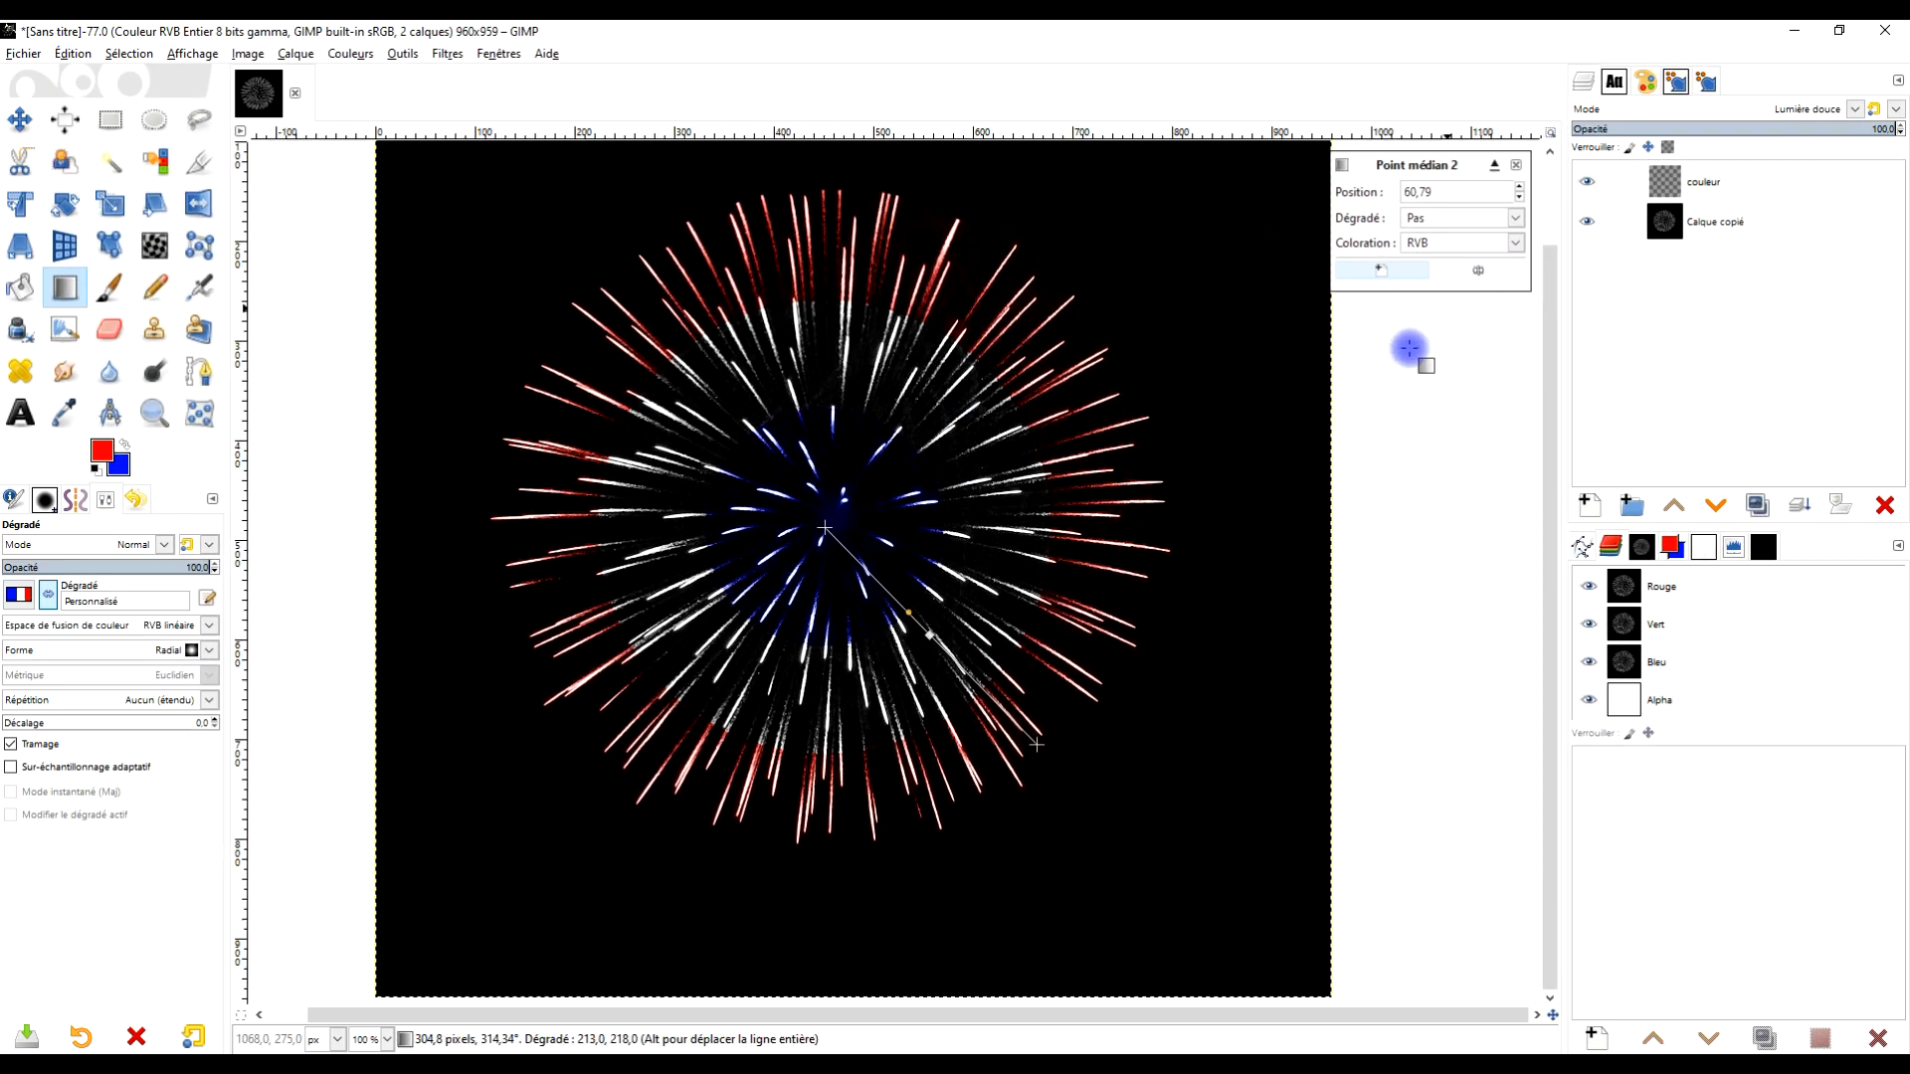
left_click(1038, 745)
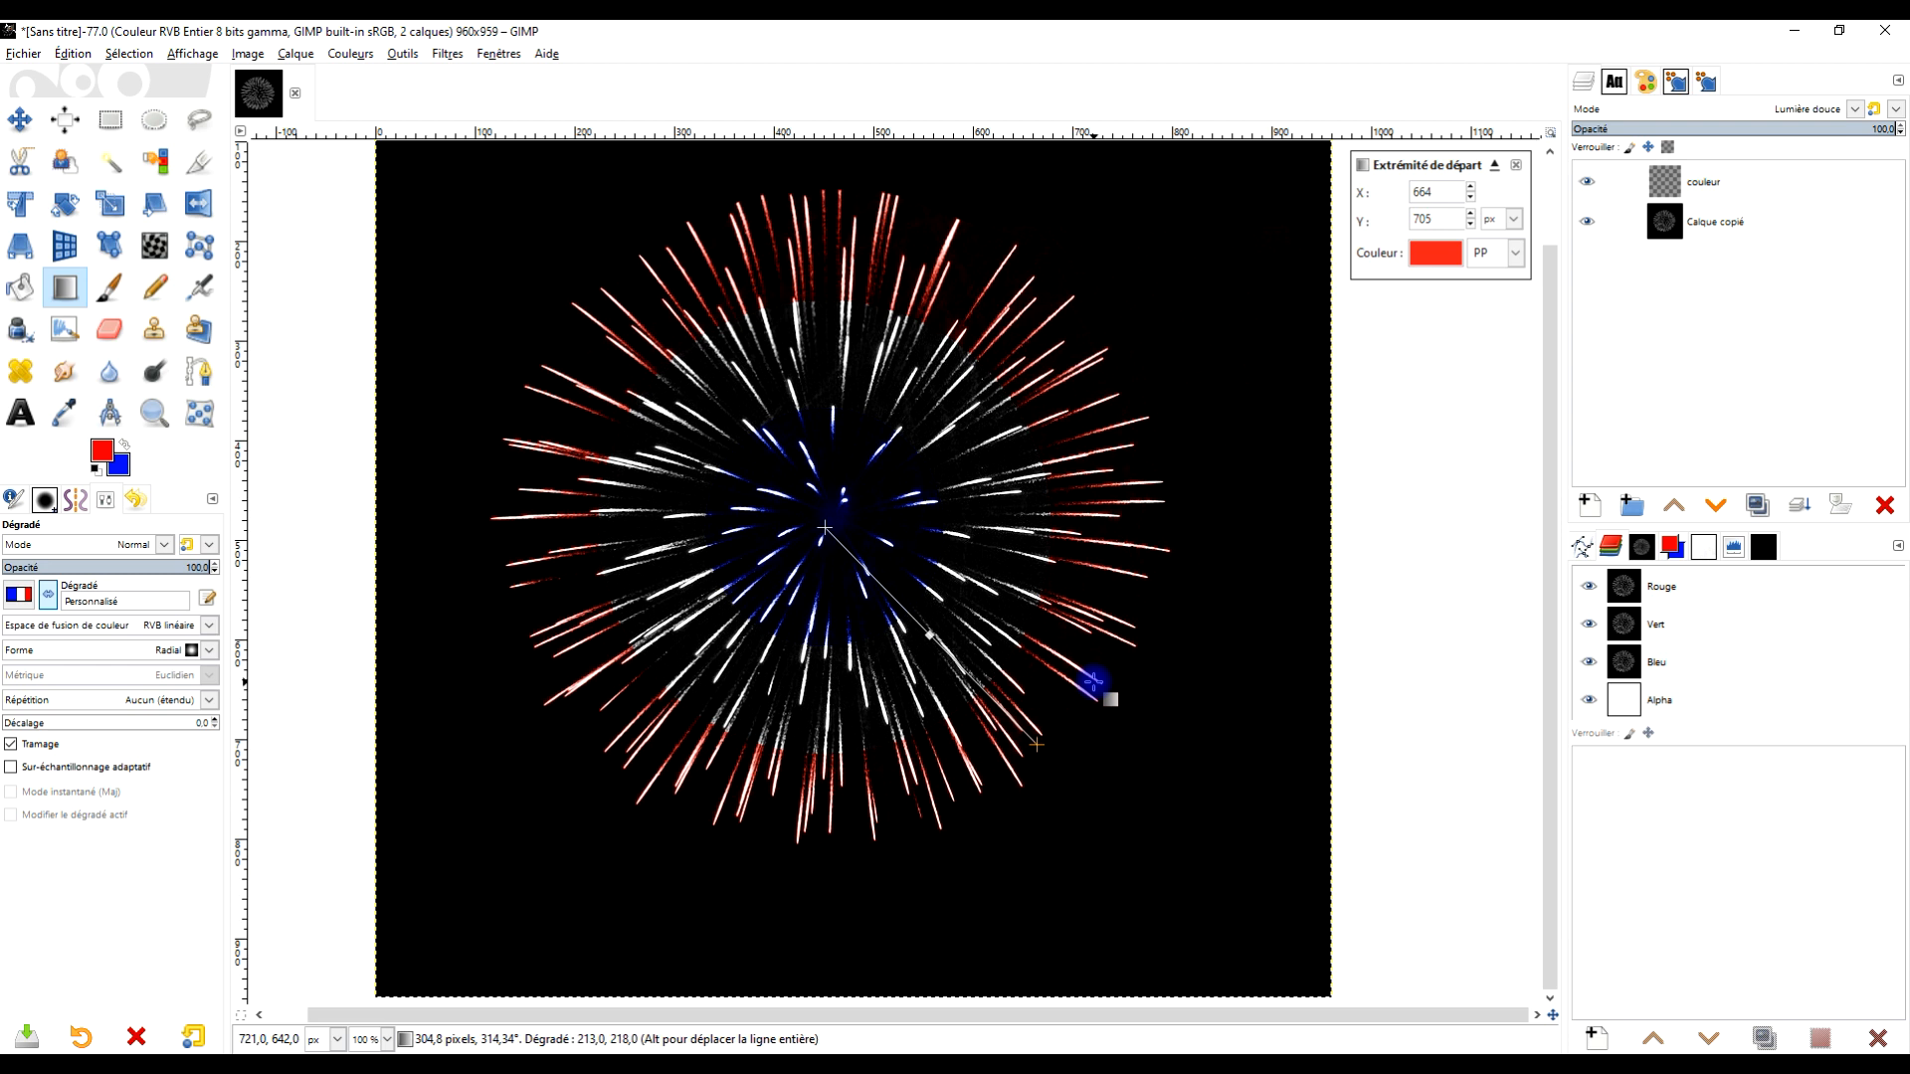
key("Return")
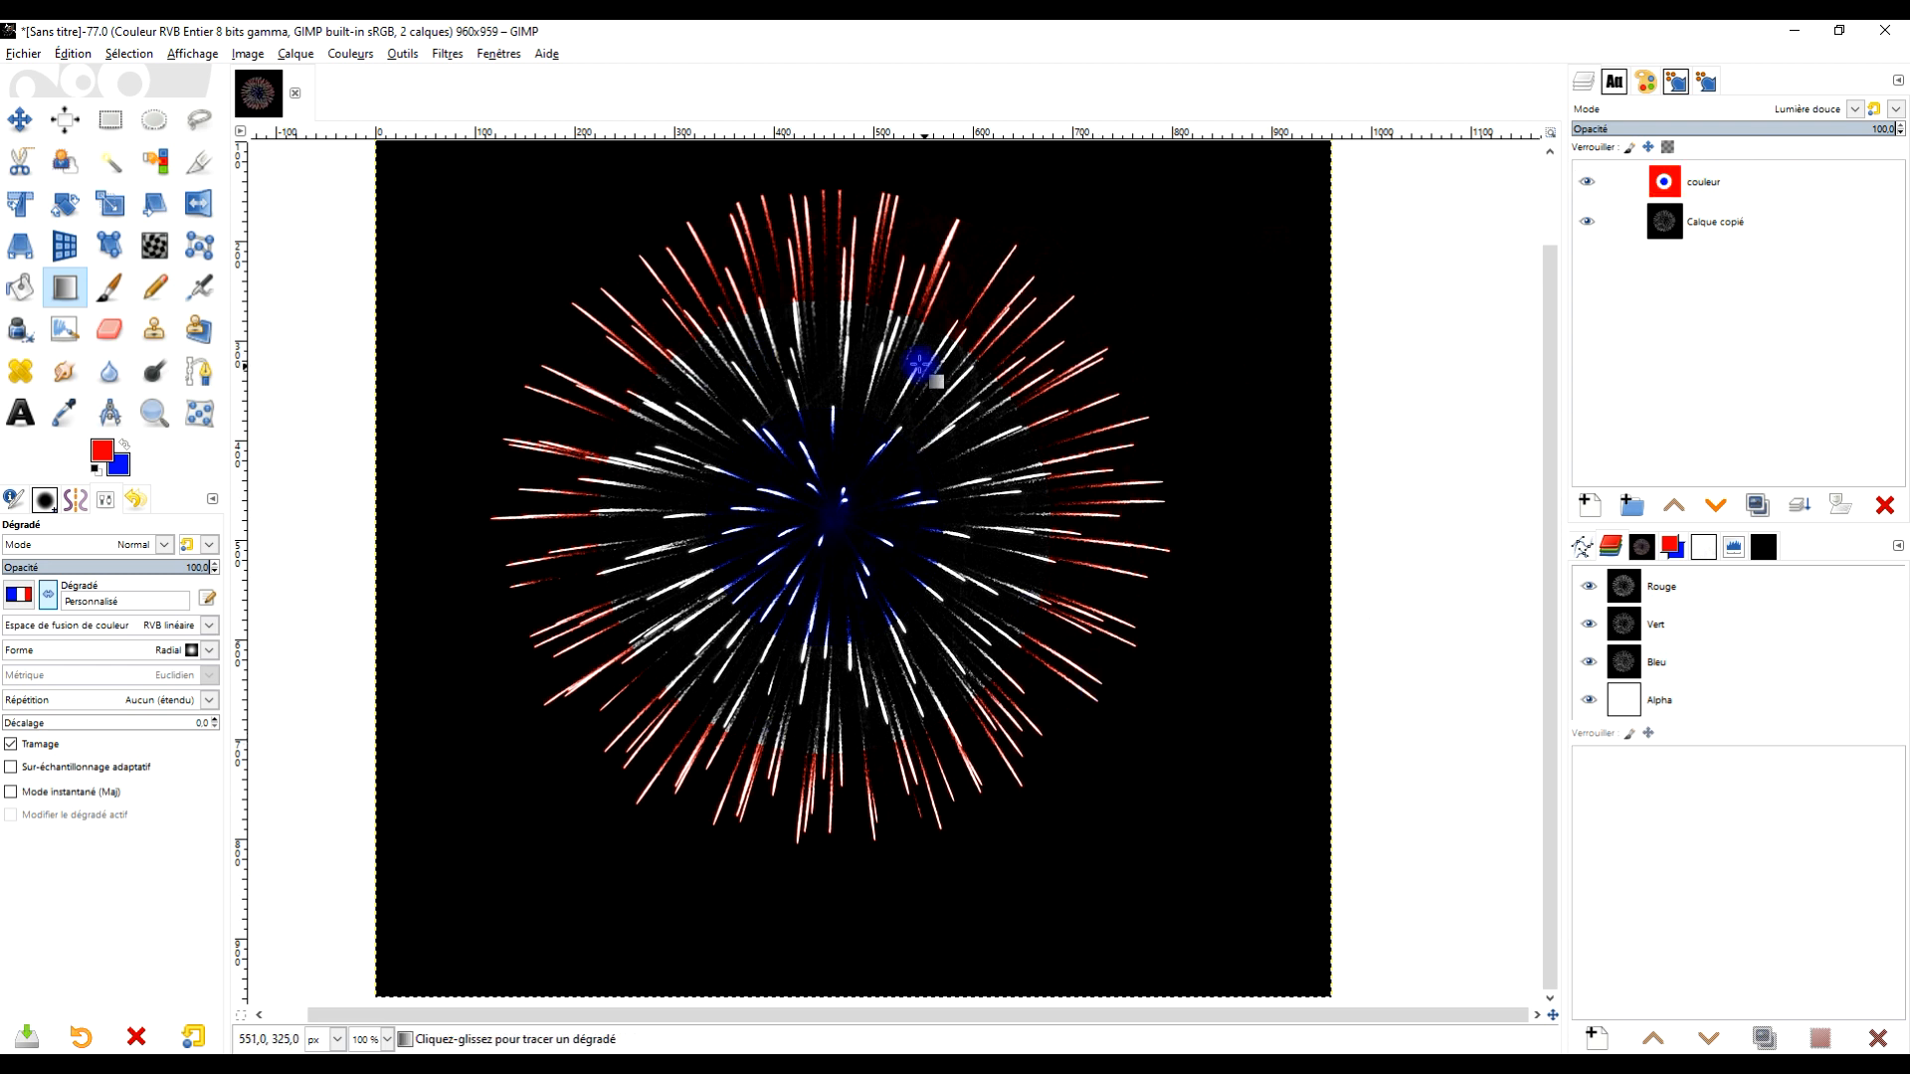
Apply a Gaussian blur of size 13.48 to the couleur layer
left_click(442, 55)
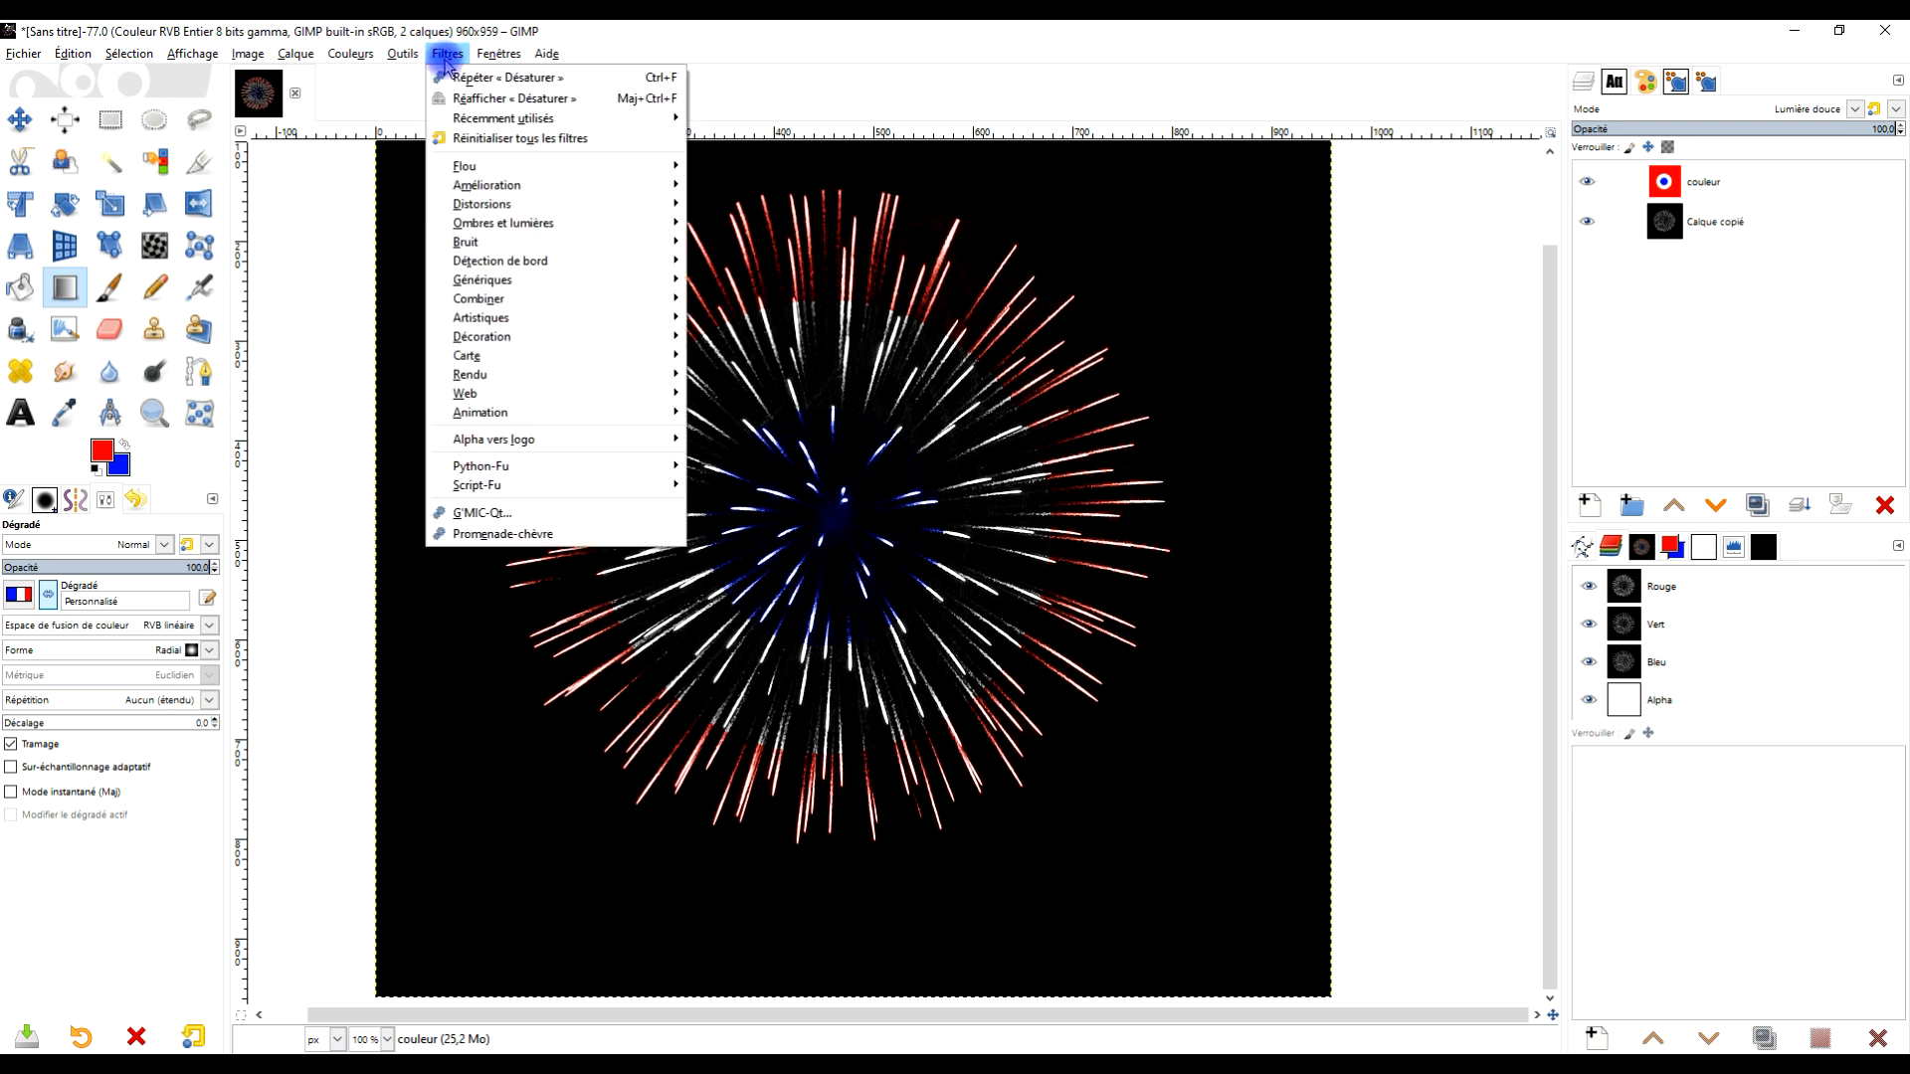
mouse_move(478, 166)
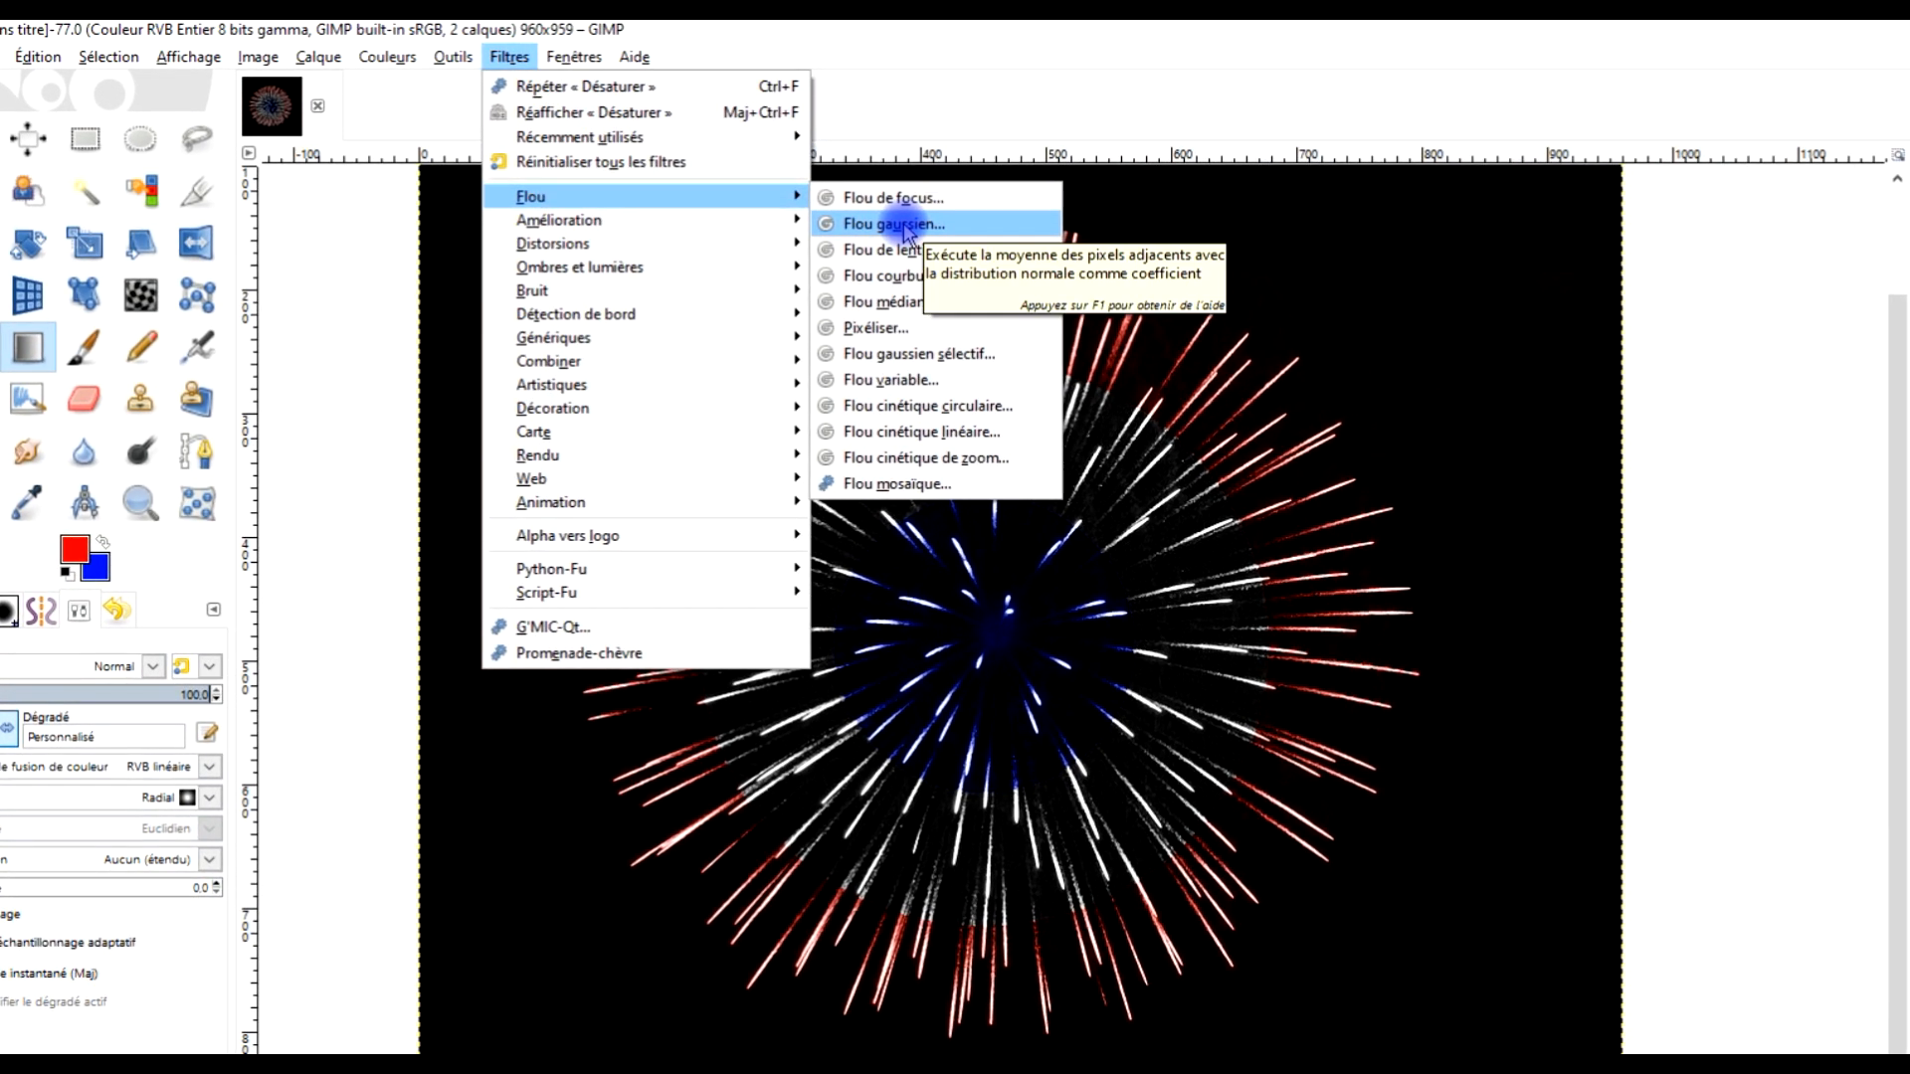
left_click(905, 225)
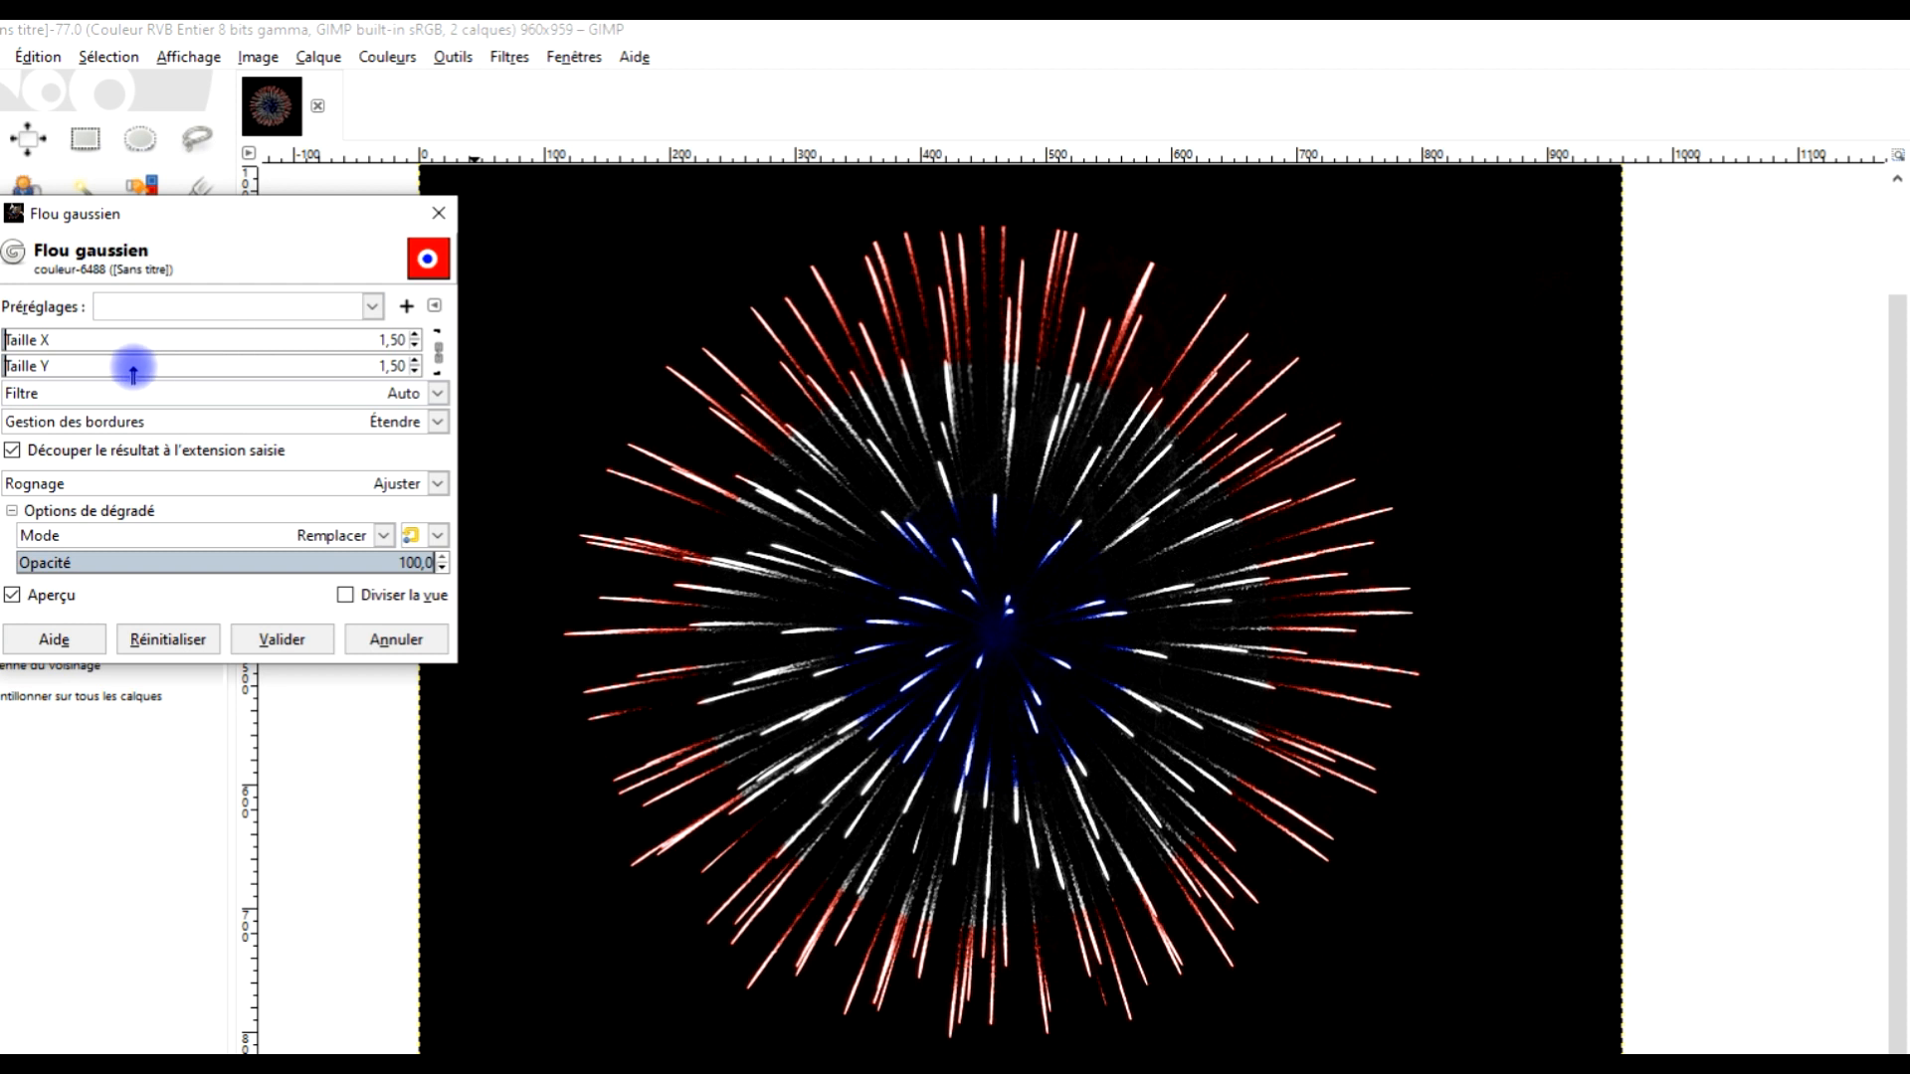
left_click_drag(12, 339, 55, 339)
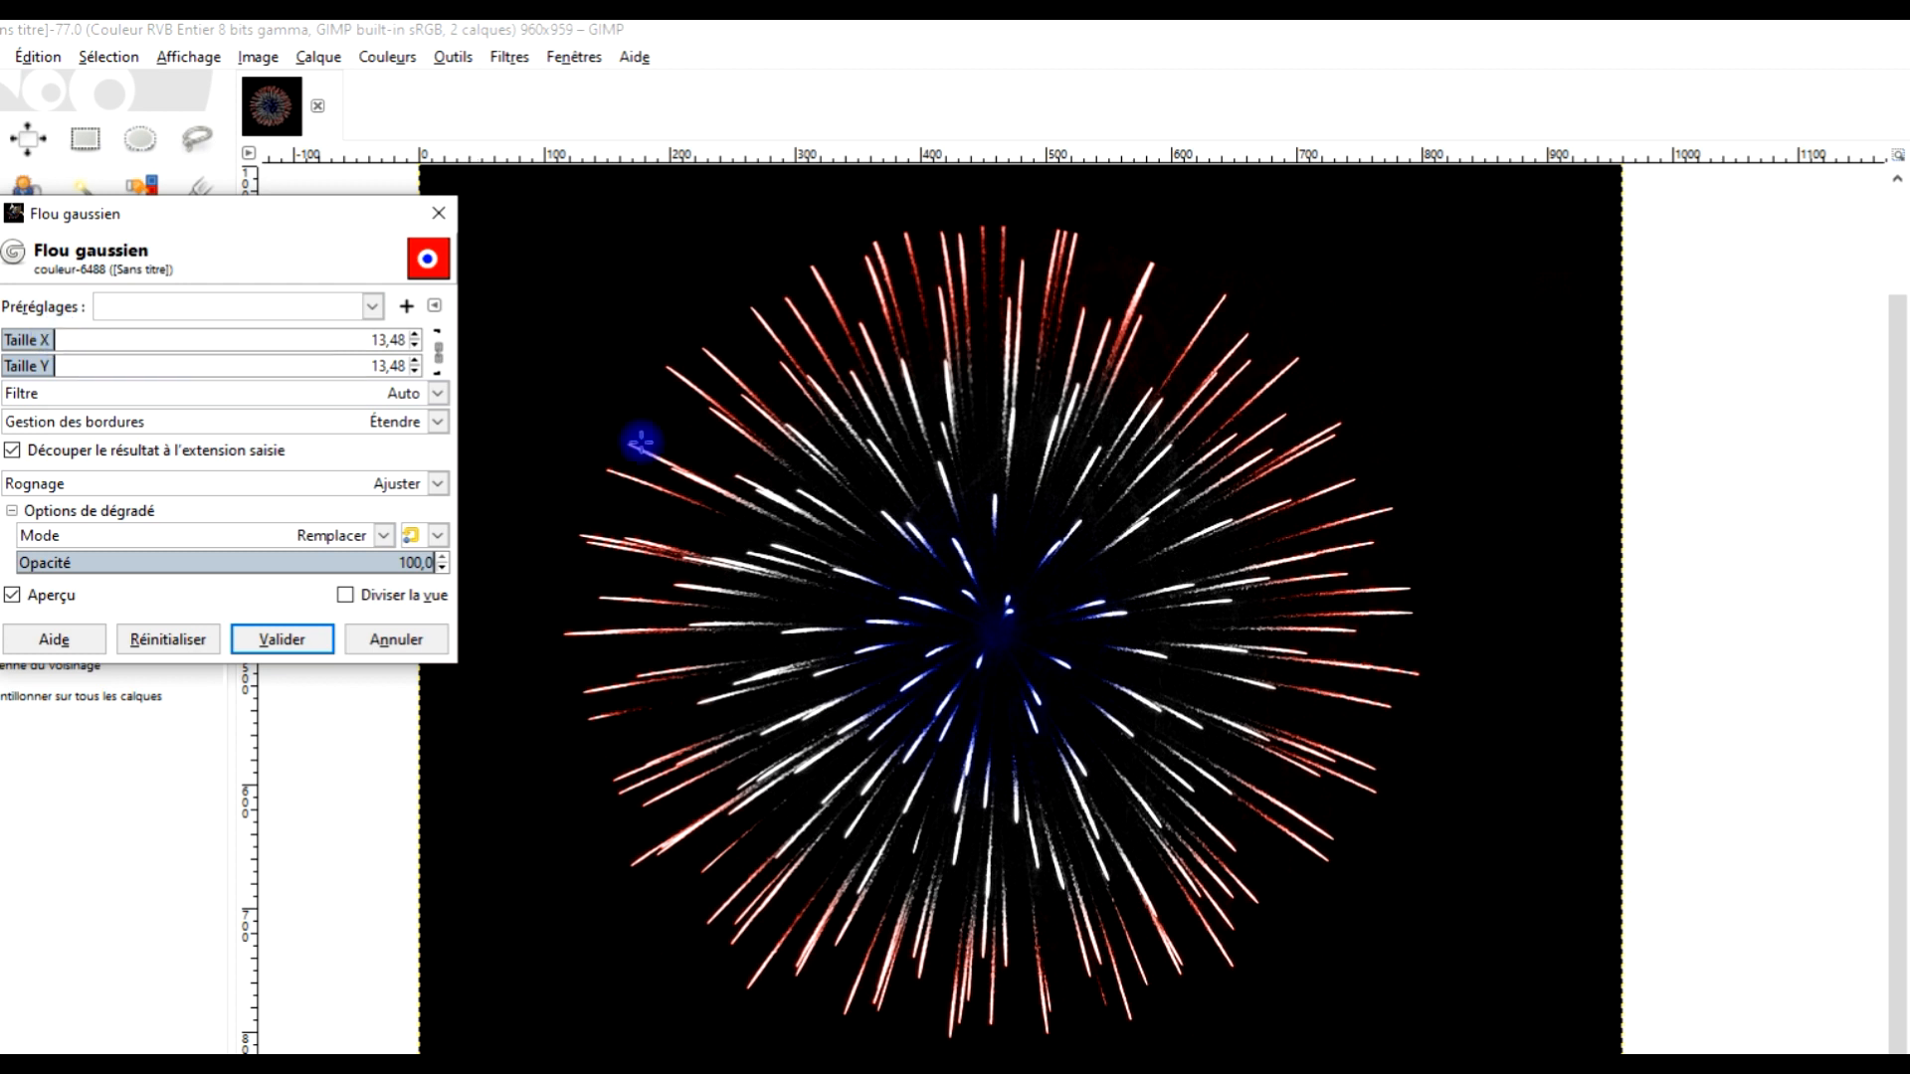
left_click(281, 640)
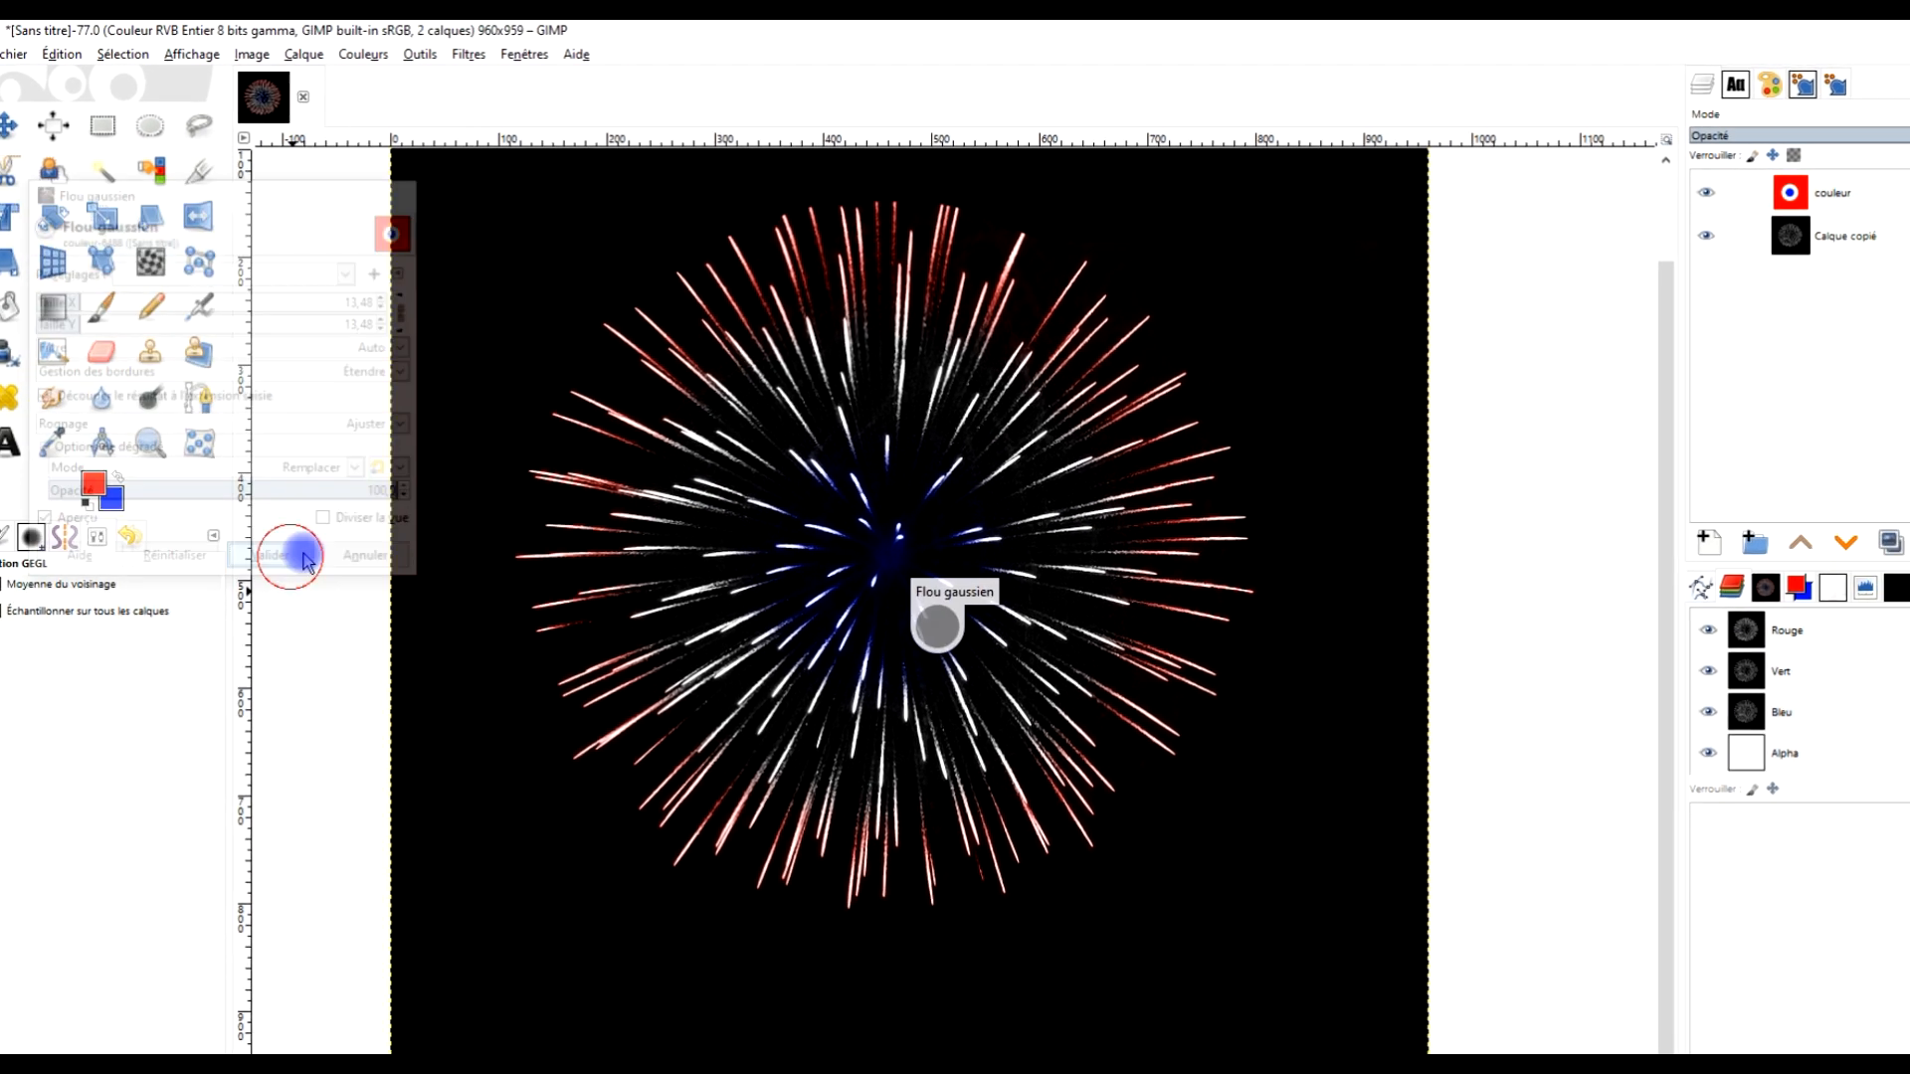
left_click_drag(1049, 372, 1043, 430)
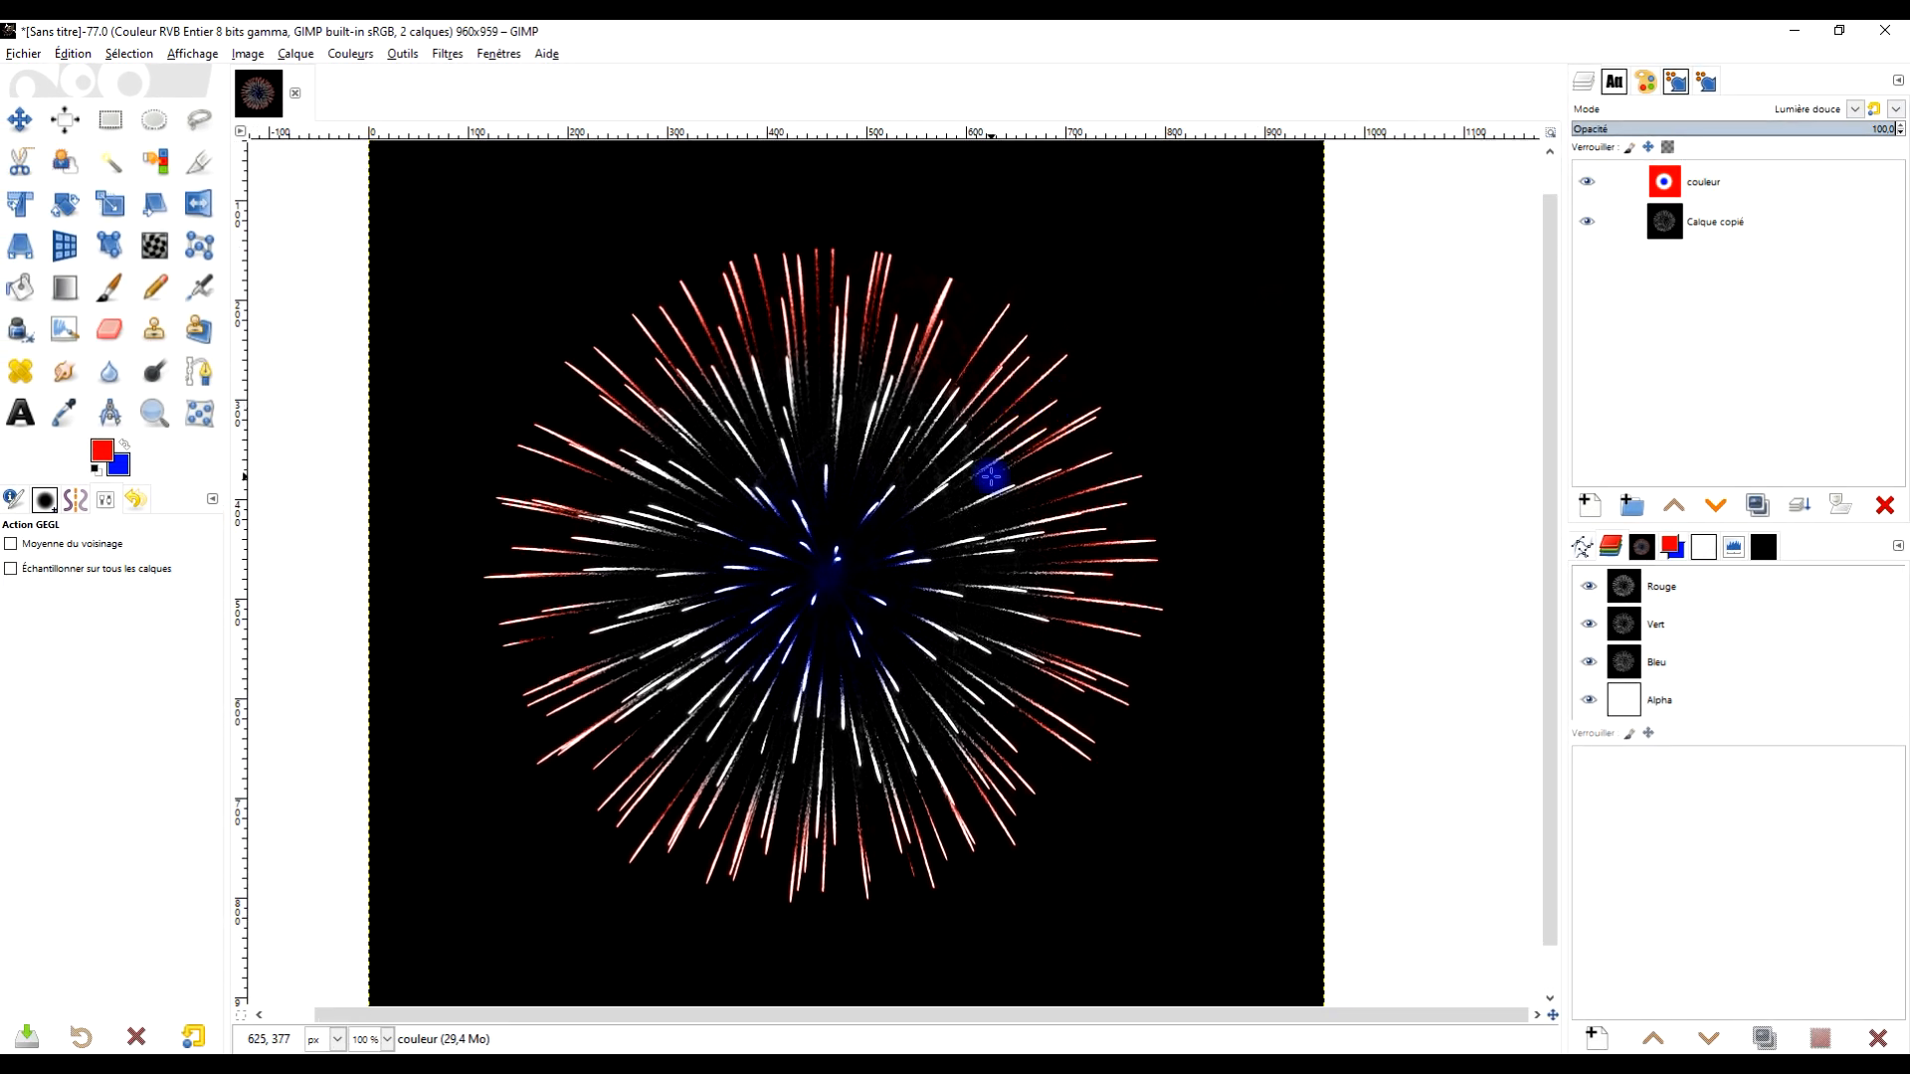
scroll(990, 477, "down", 1)
scroll(991, 477, "up", 1)
Merge the couleur layer down into Calque copié
left_click(1810, 184)
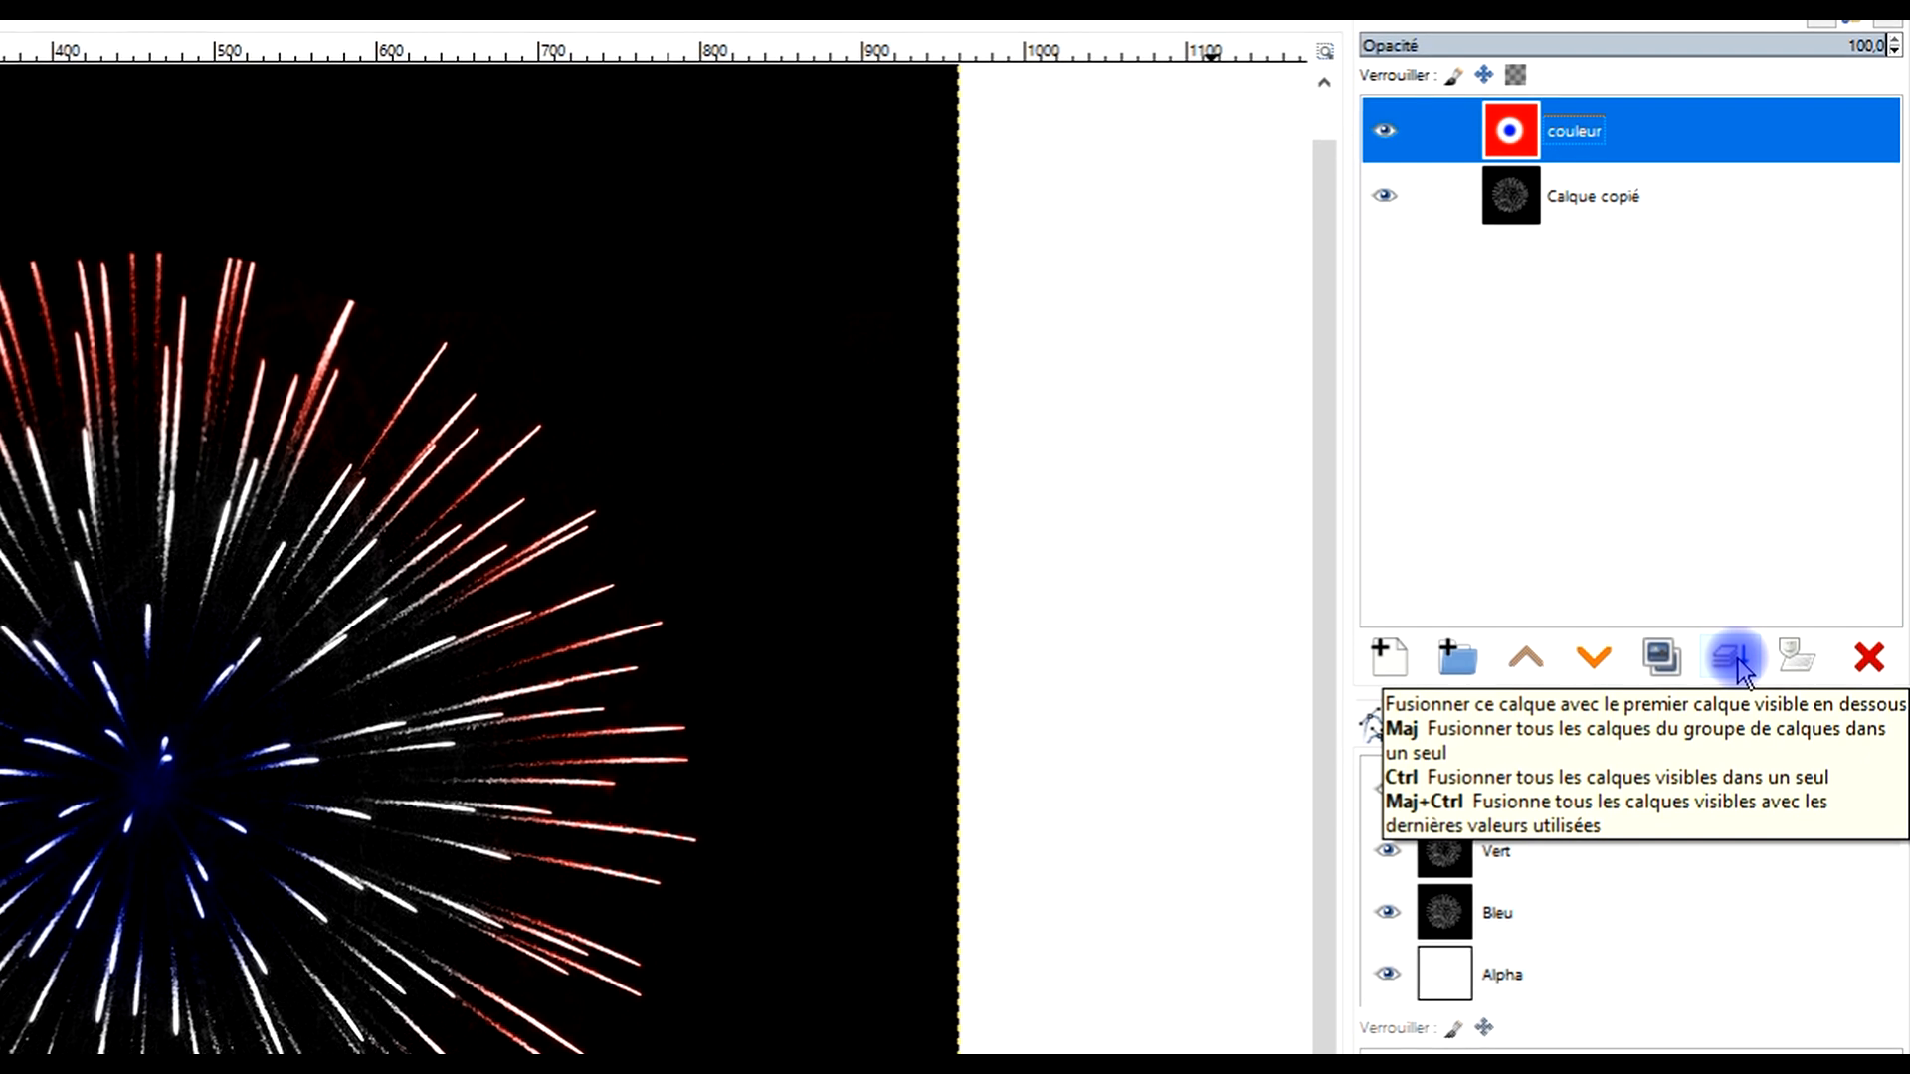
left_click(1734, 659)
Rename the merged layer feu d'artifice
double_click(1608, 133)
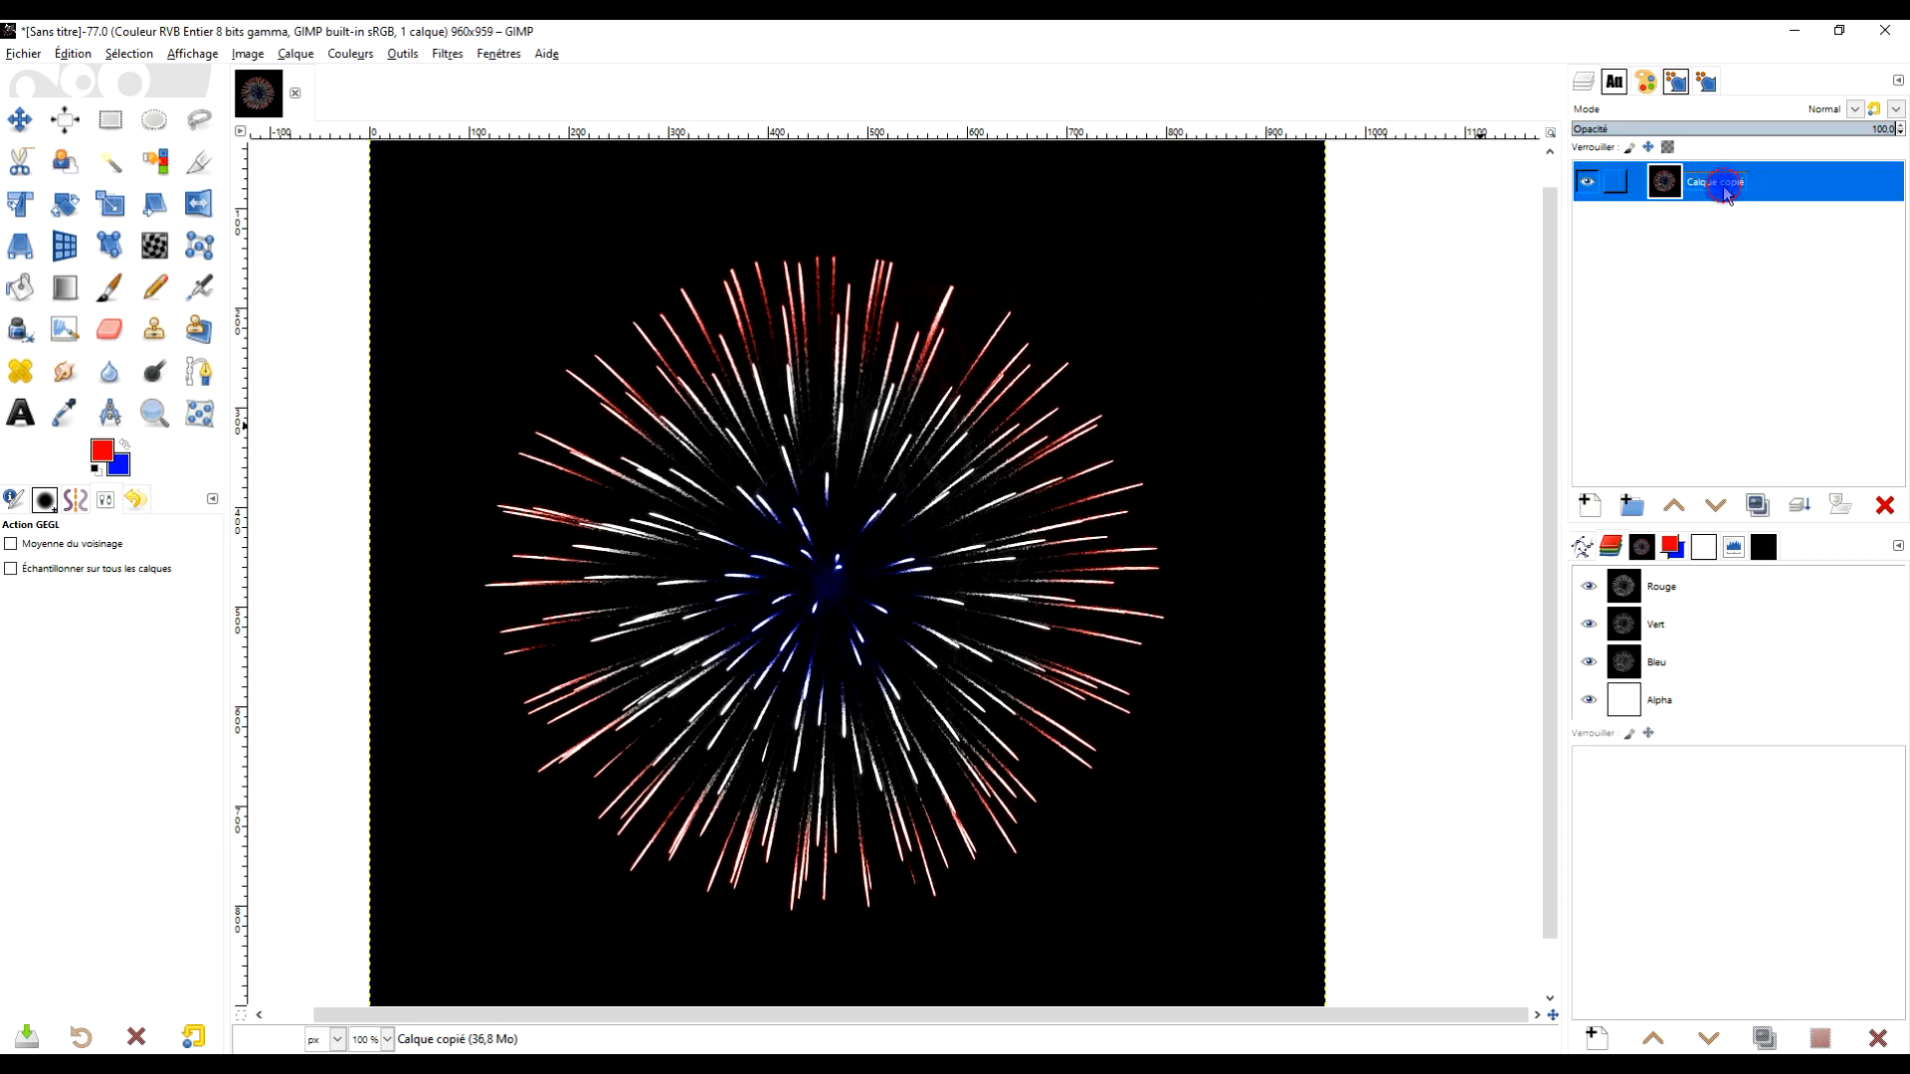
type("feu d'a")
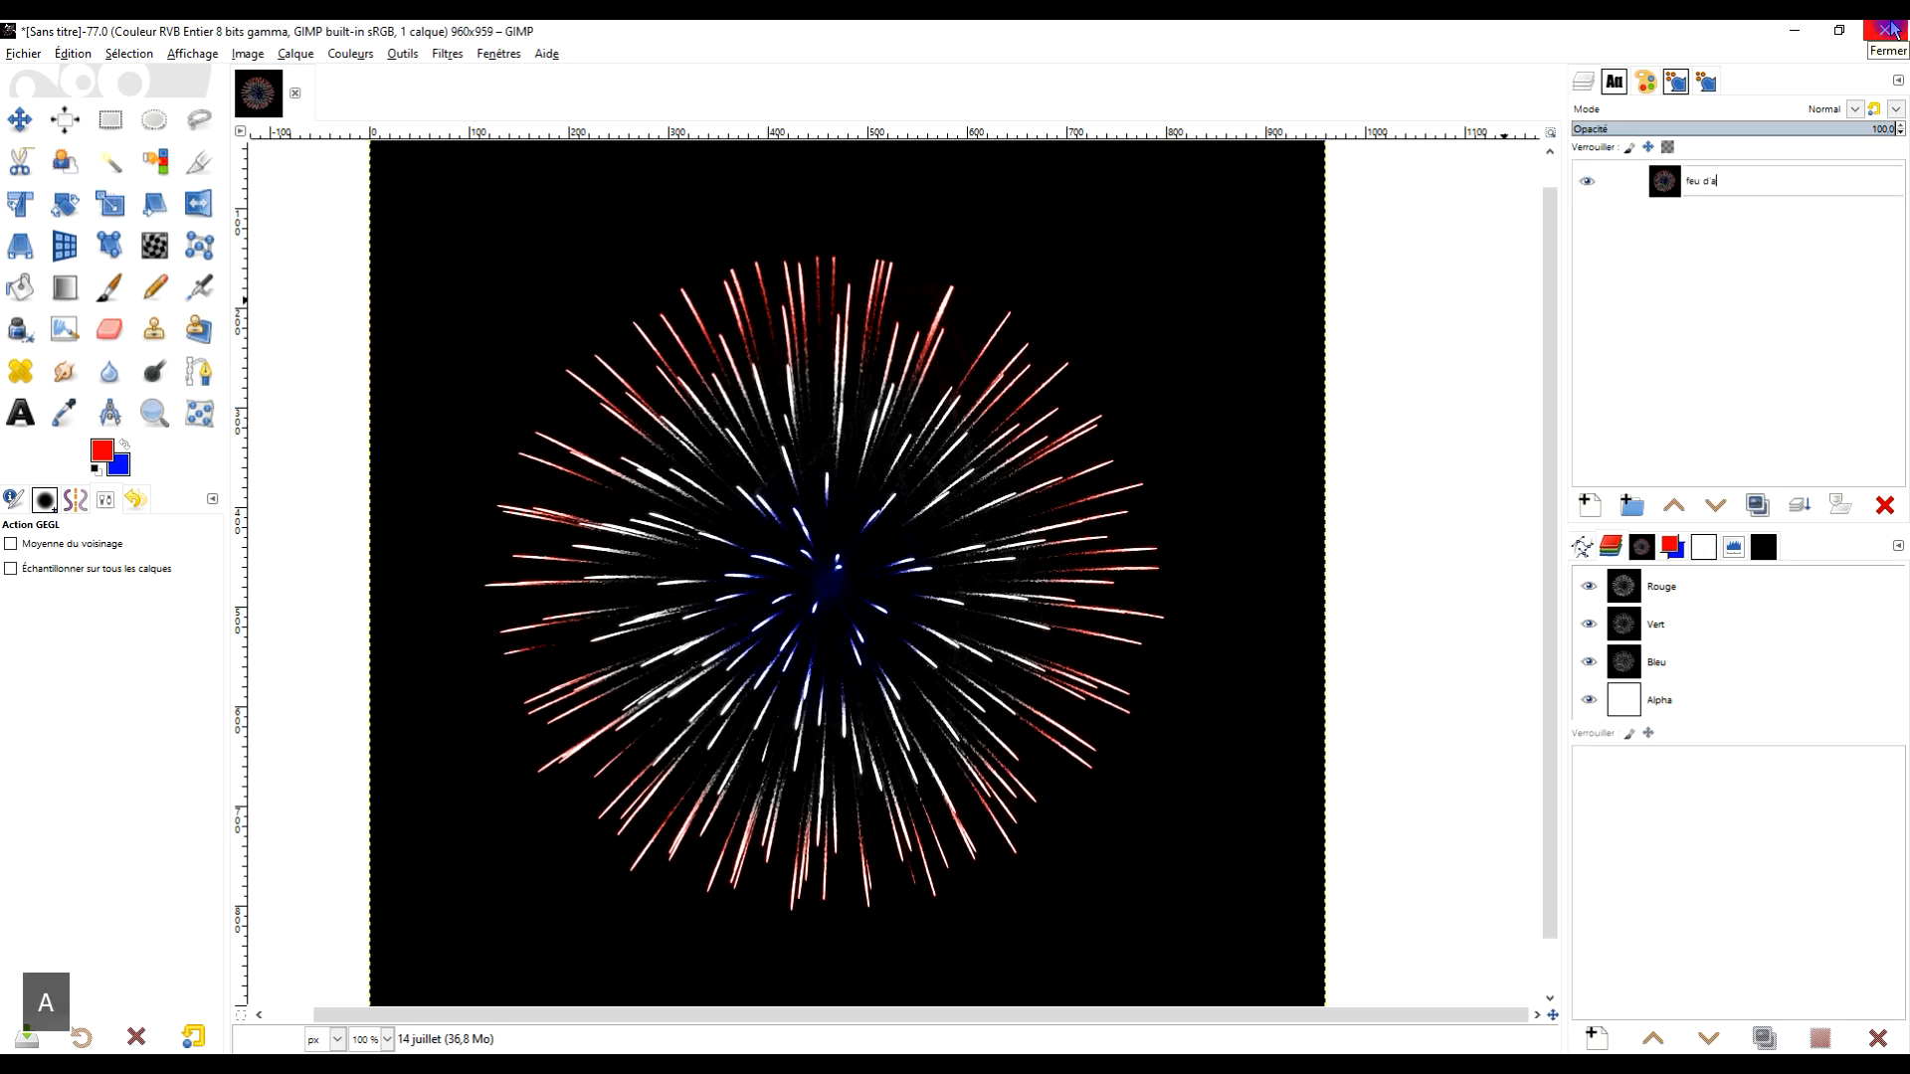
type("rtifice")
key("Return")
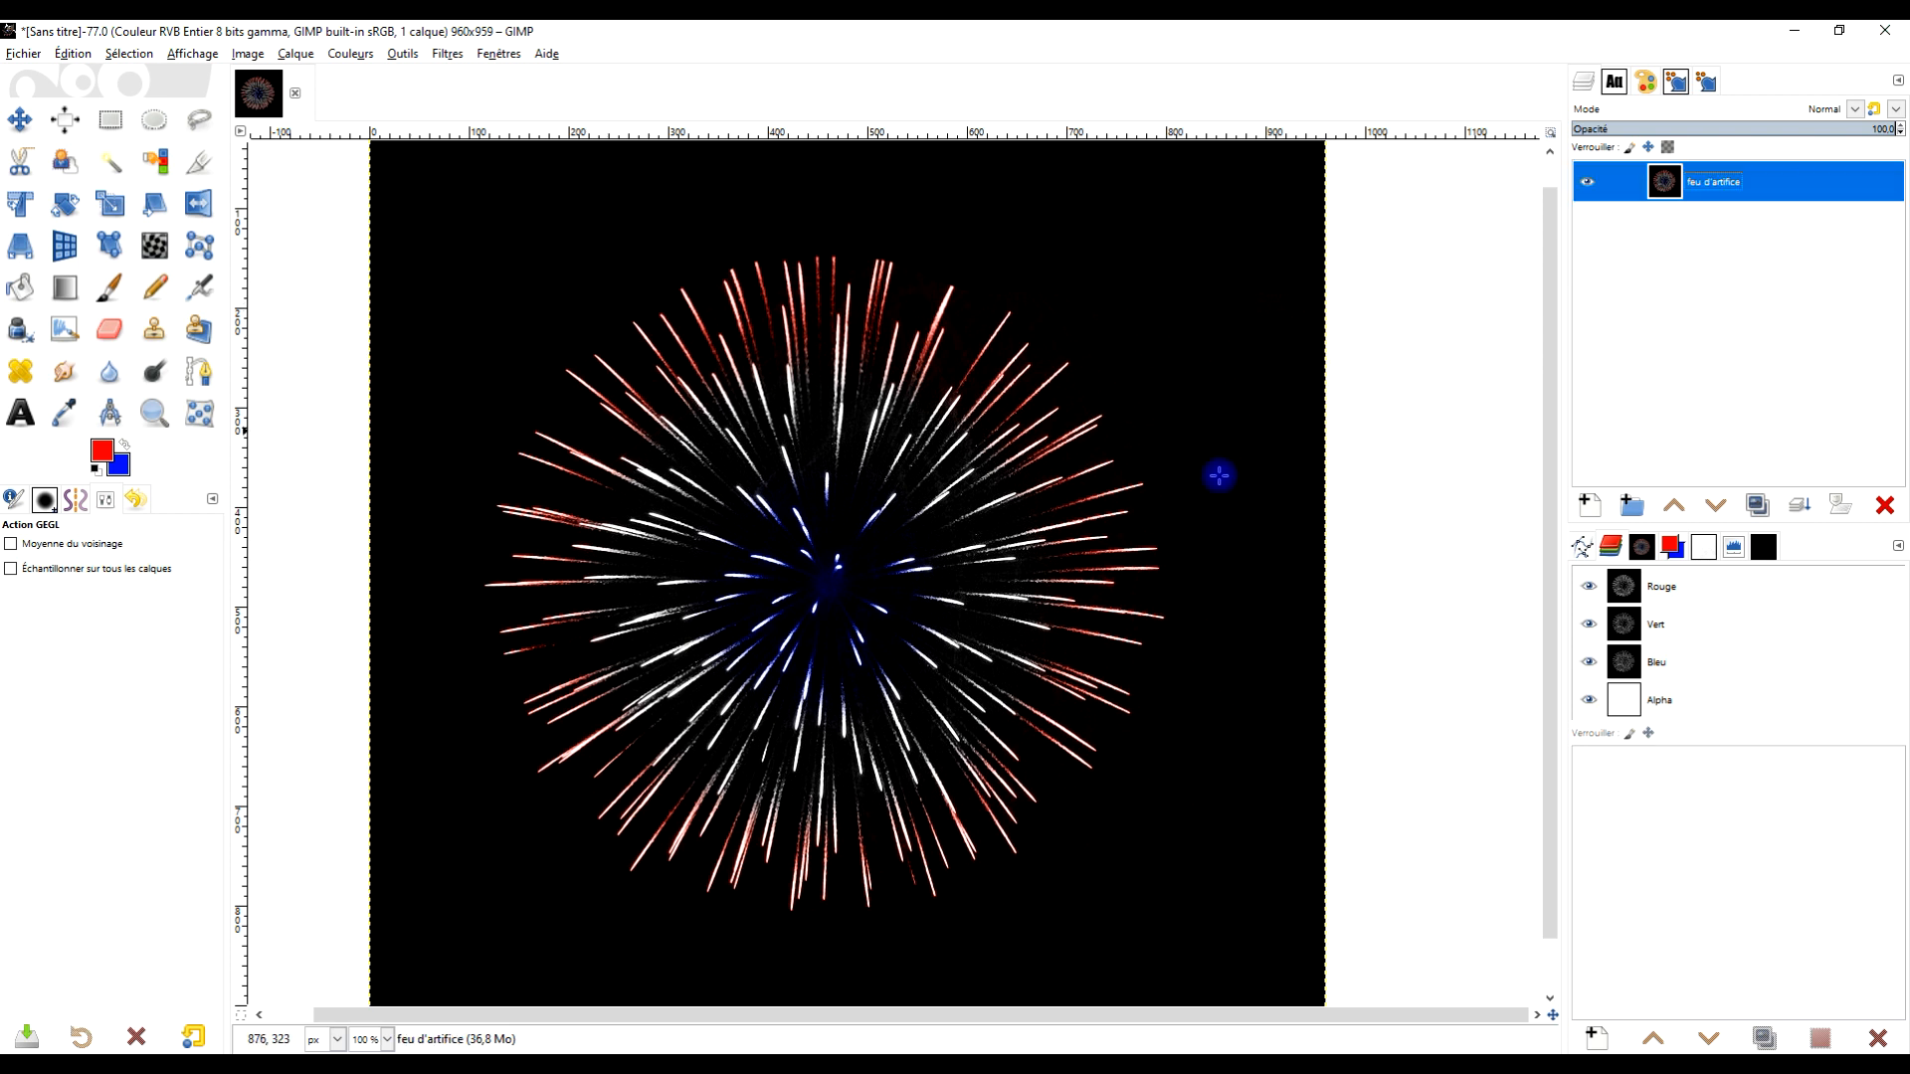
left_click_drag(1169, 486, 1180, 452)
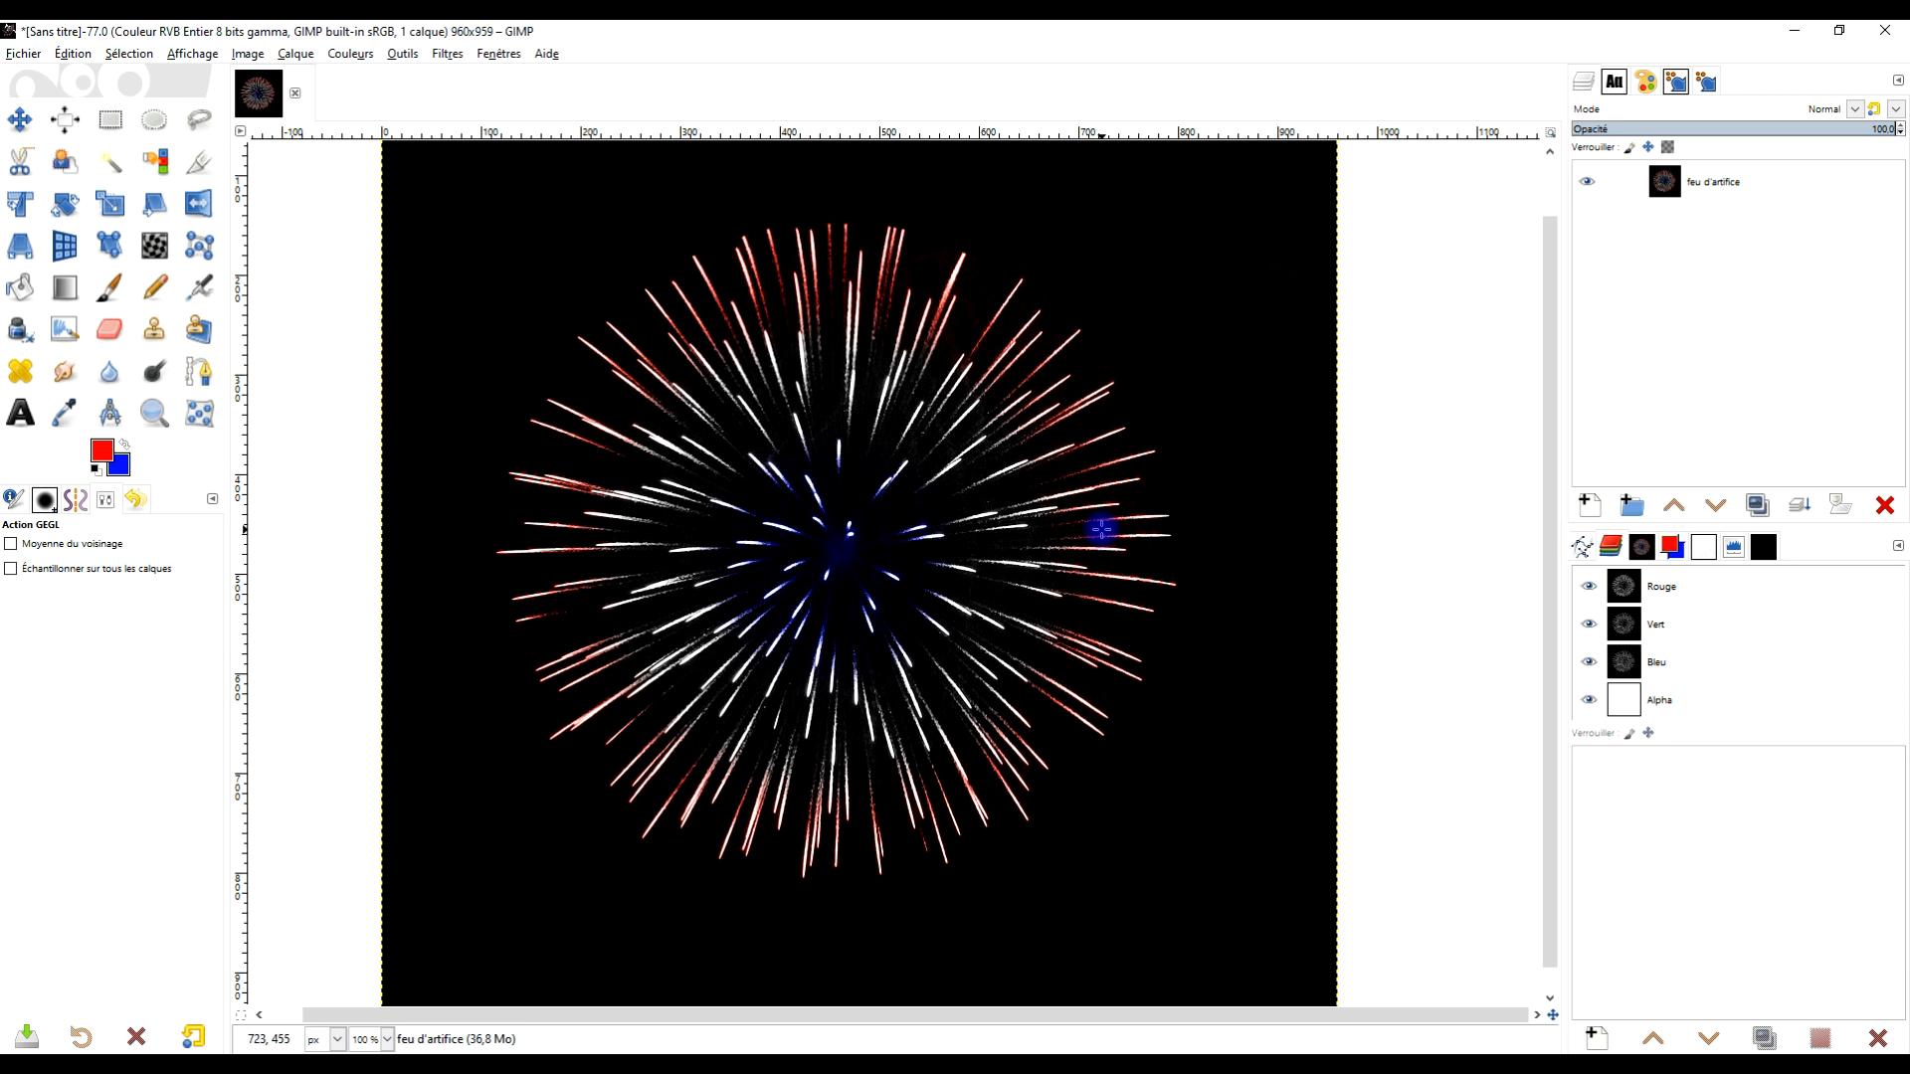
scroll(1046, 531, "down", 2)
scroll(1048, 528, "up", 1)
left_click_drag(1103, 525, 1012, 546)
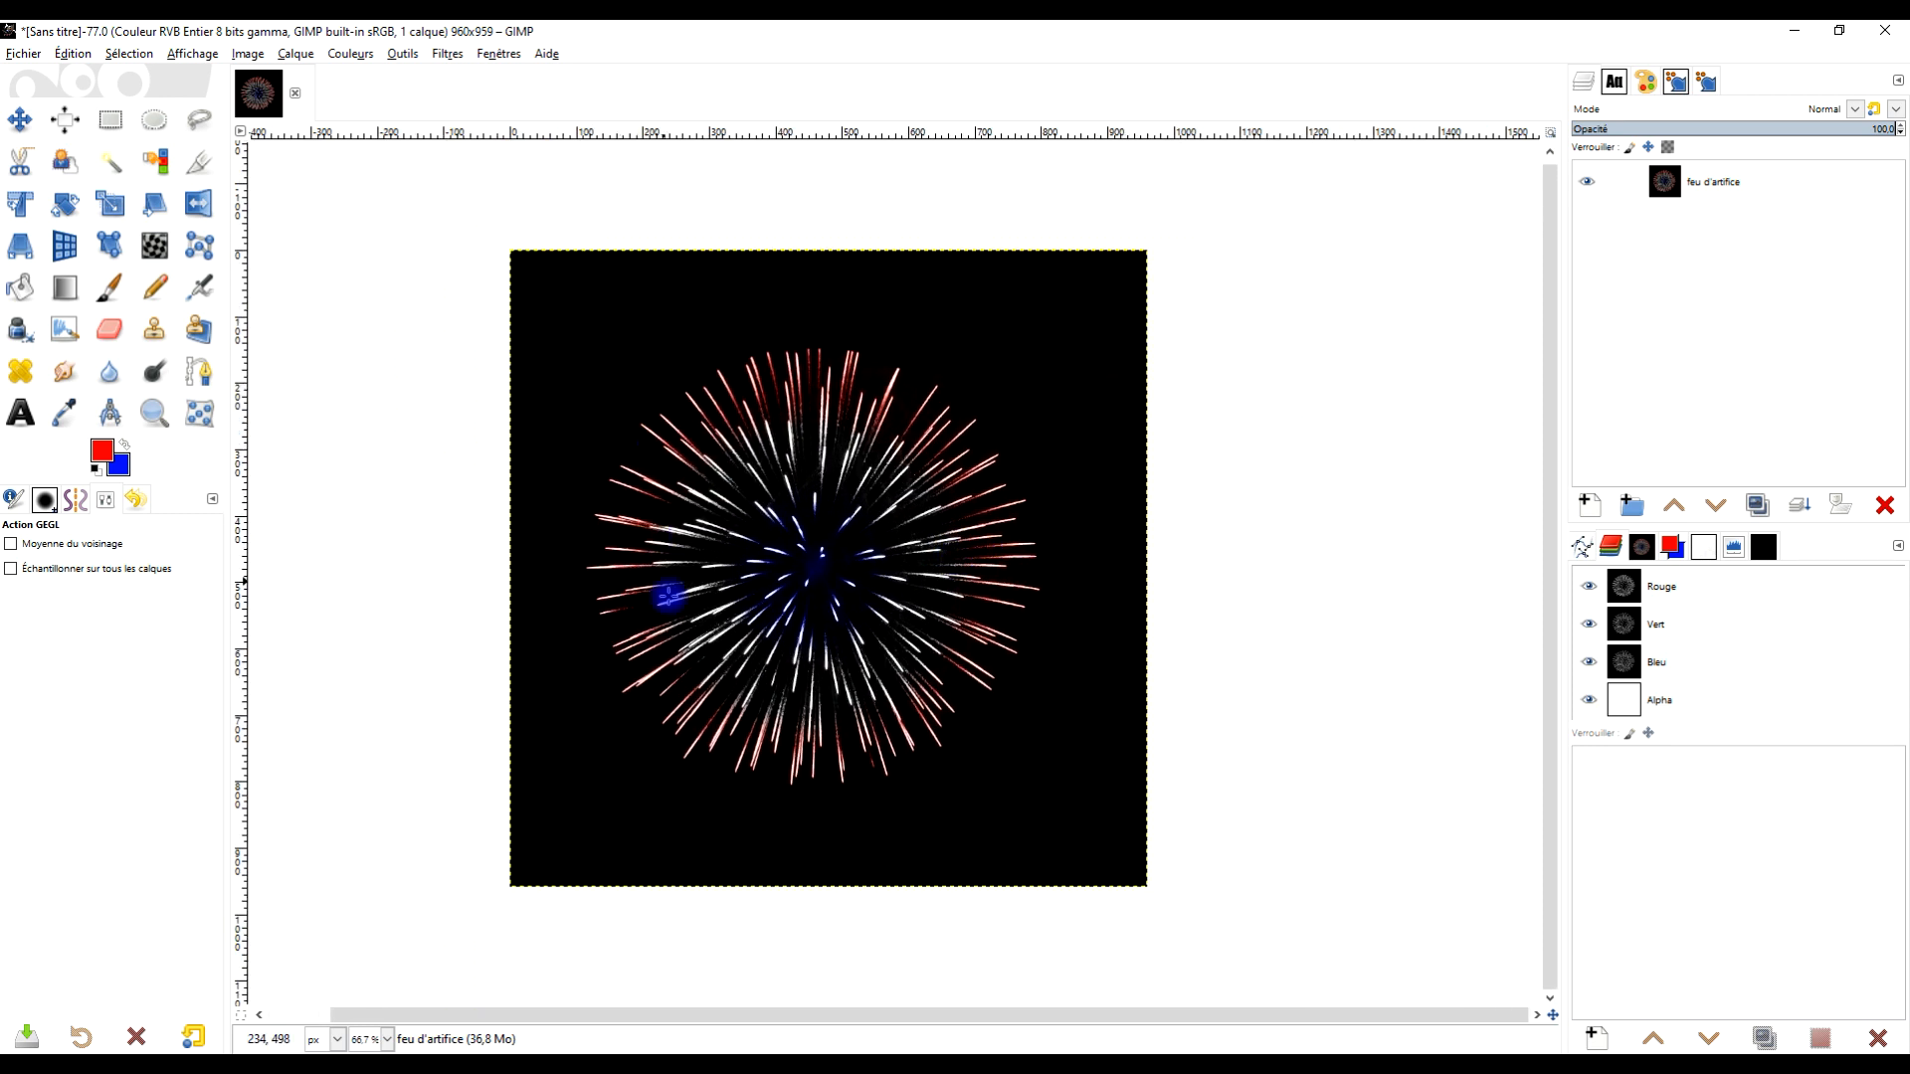
Choose the Warp tool in Réduction de la zone mode and set its brush size to about 808
left_click(153, 415)
left_click_drag(481, 215, 1189, 942)
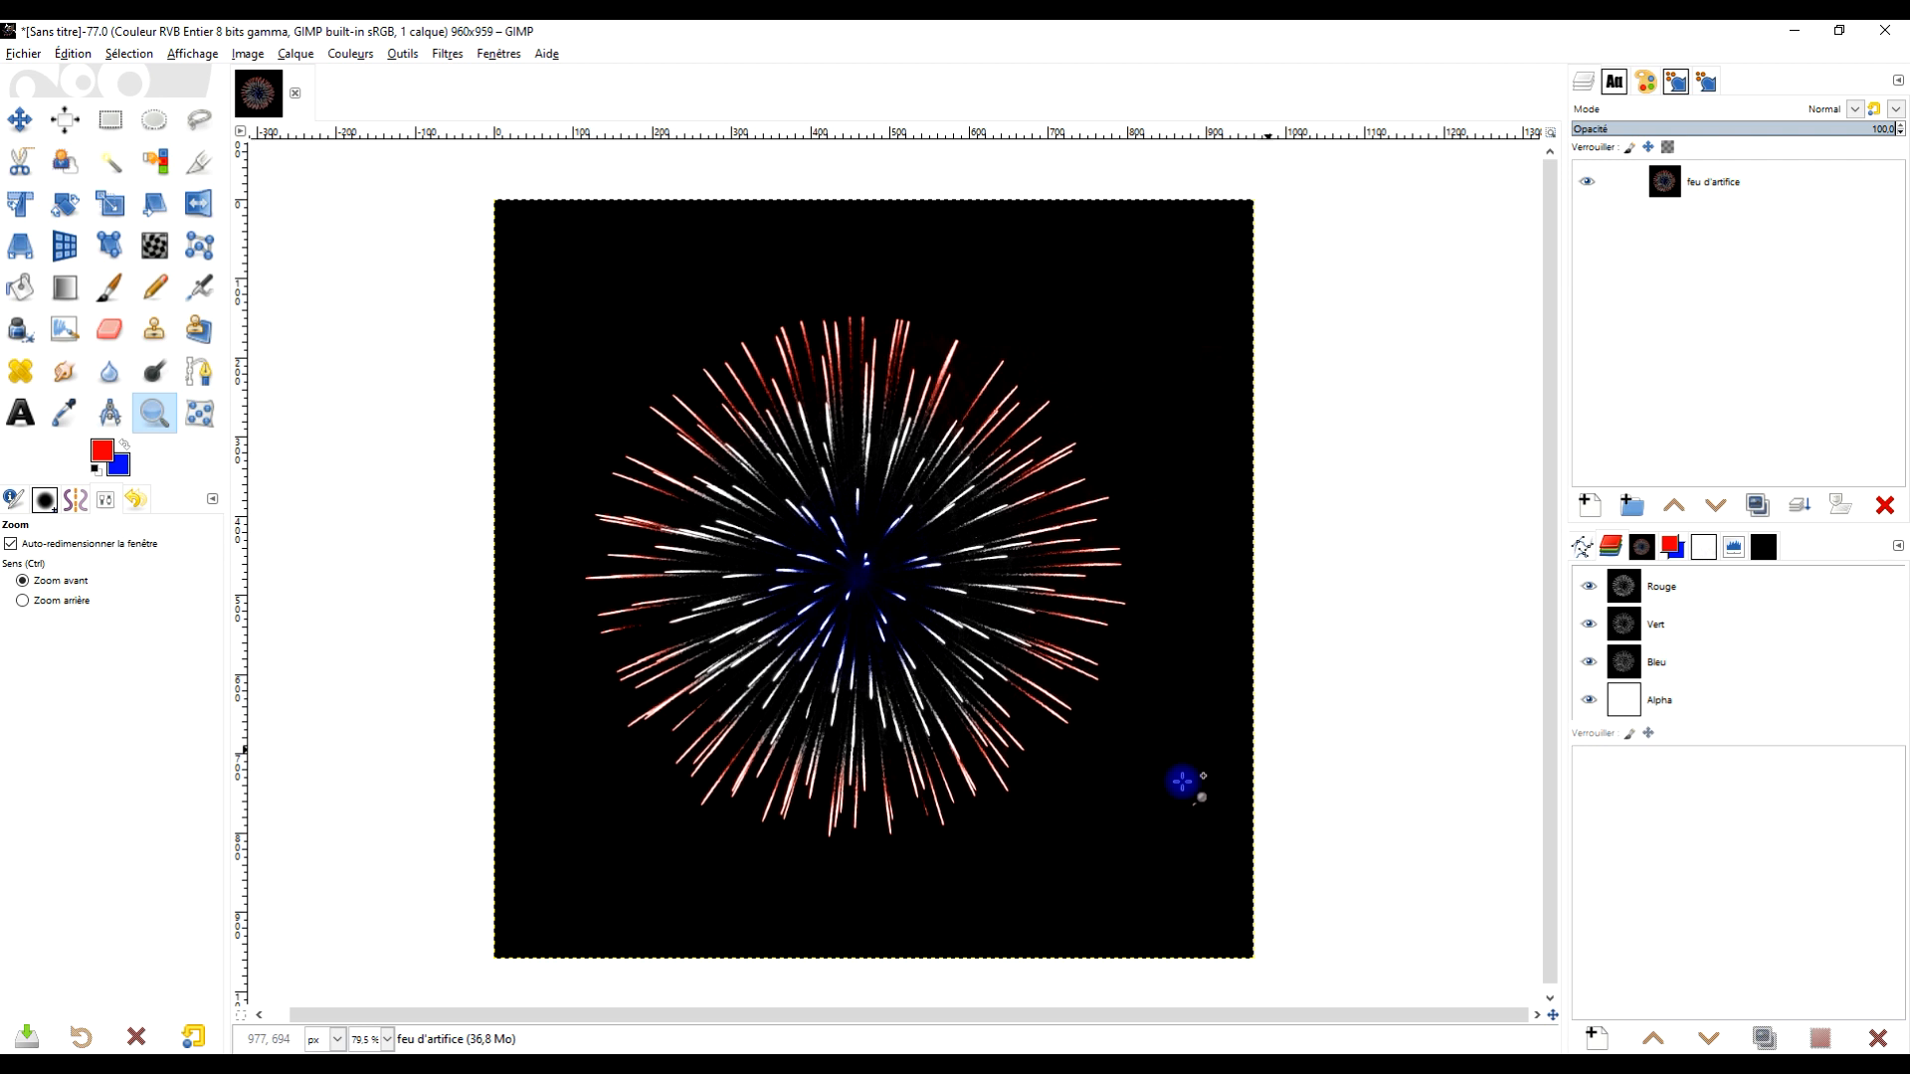
left_click(153, 244)
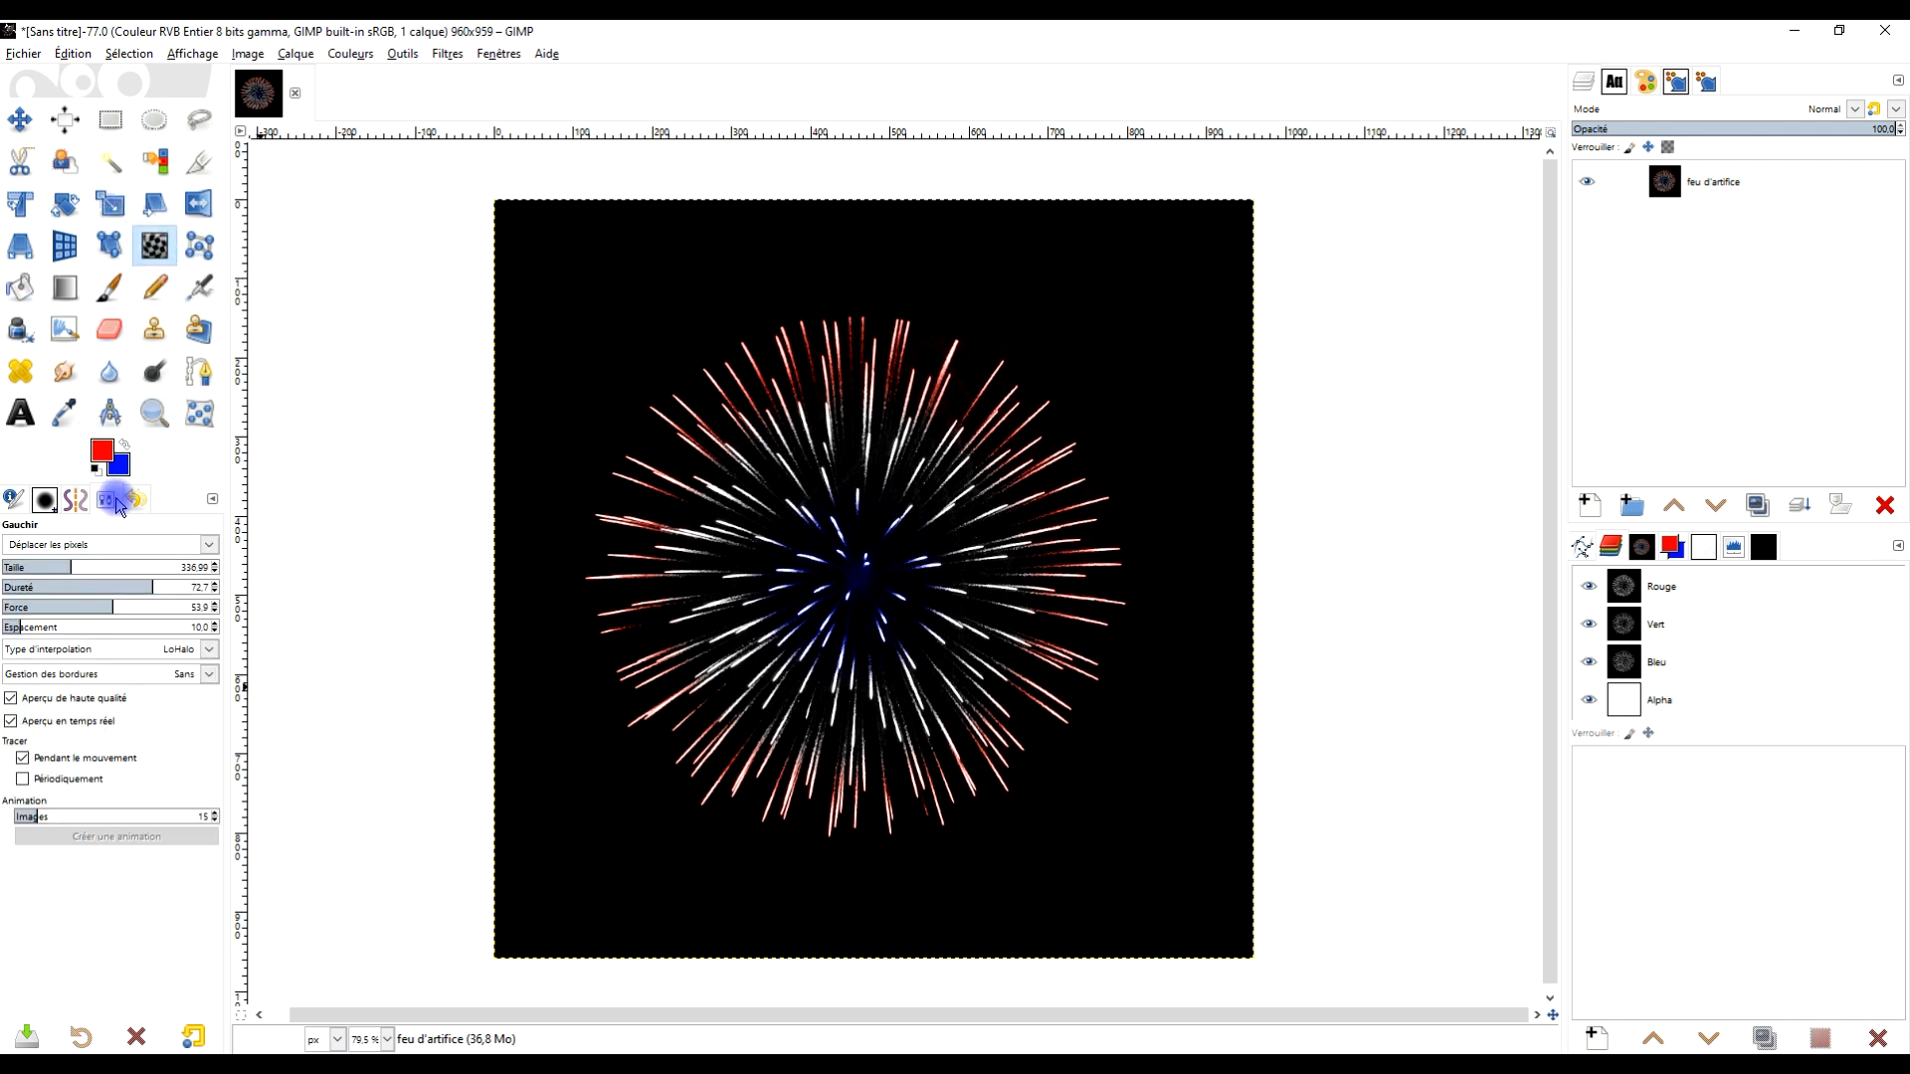
left_click(104, 547)
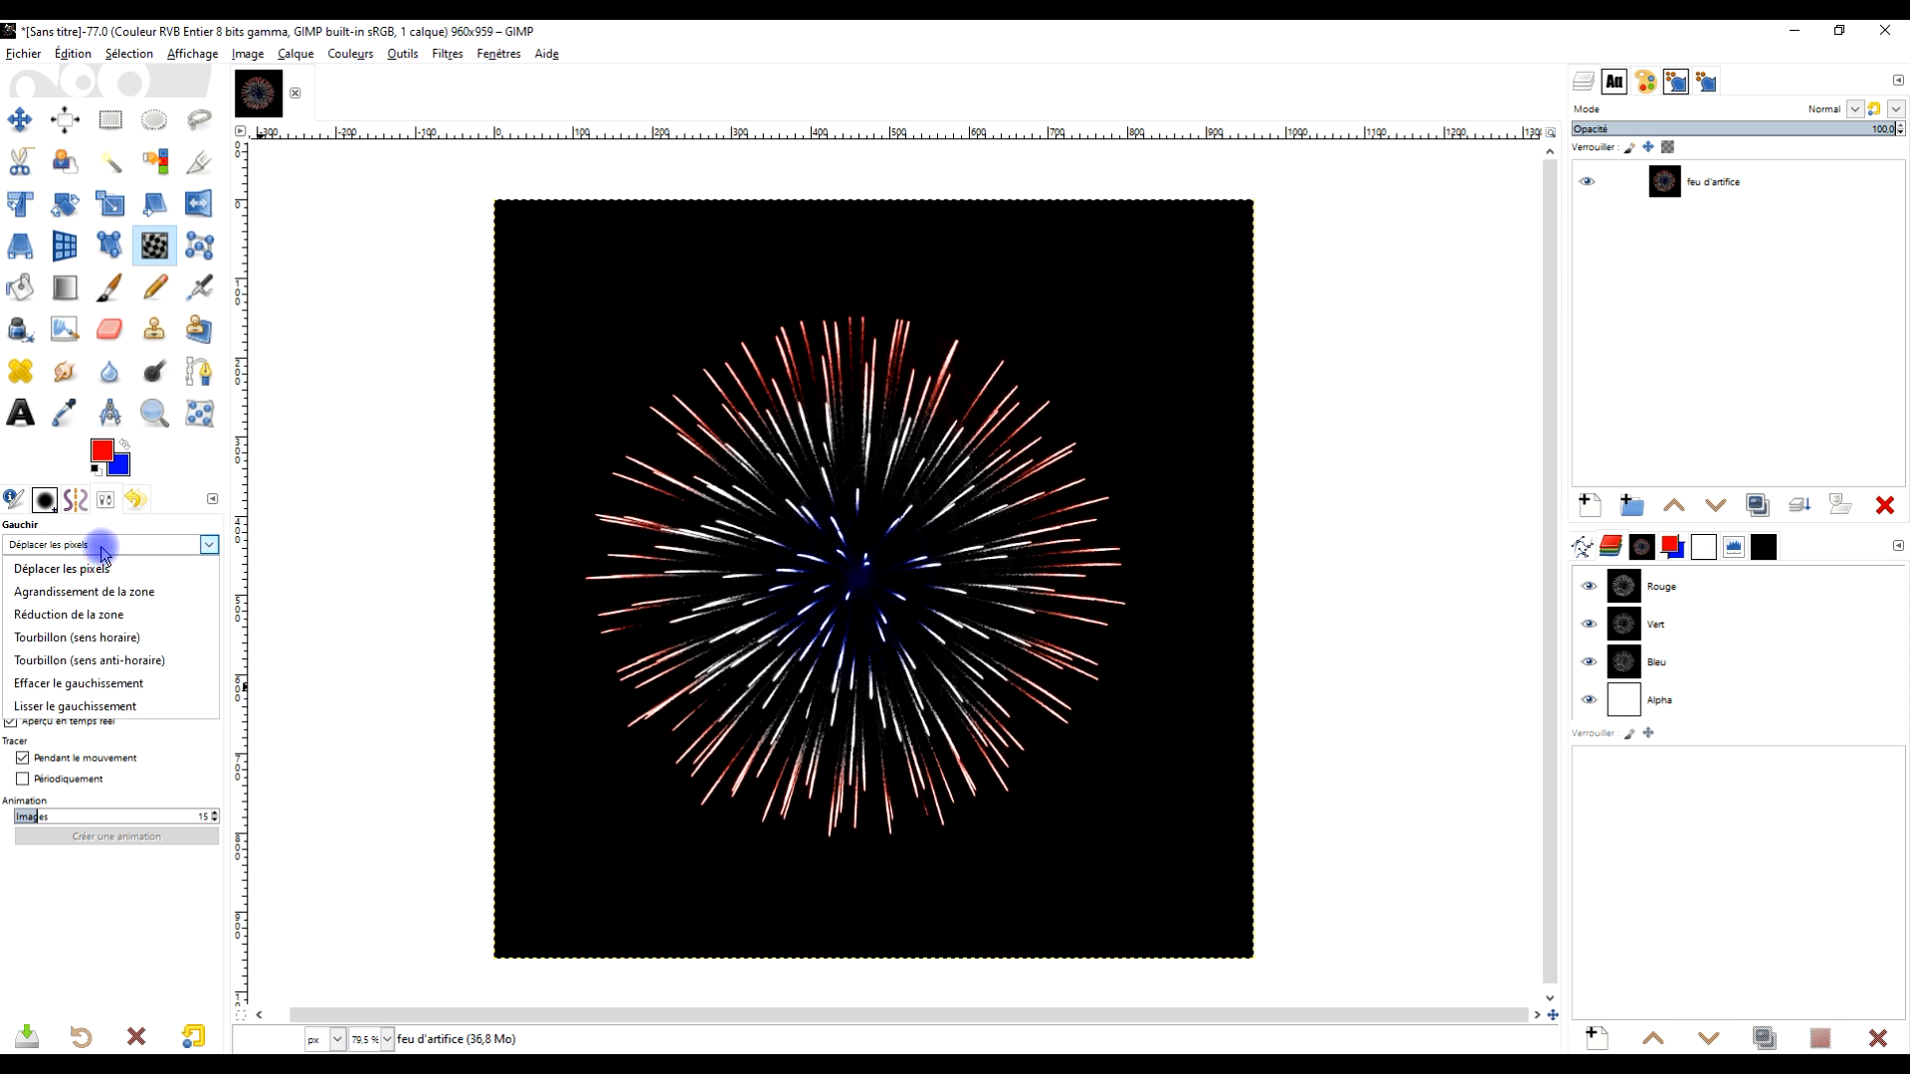
left_click(112, 618)
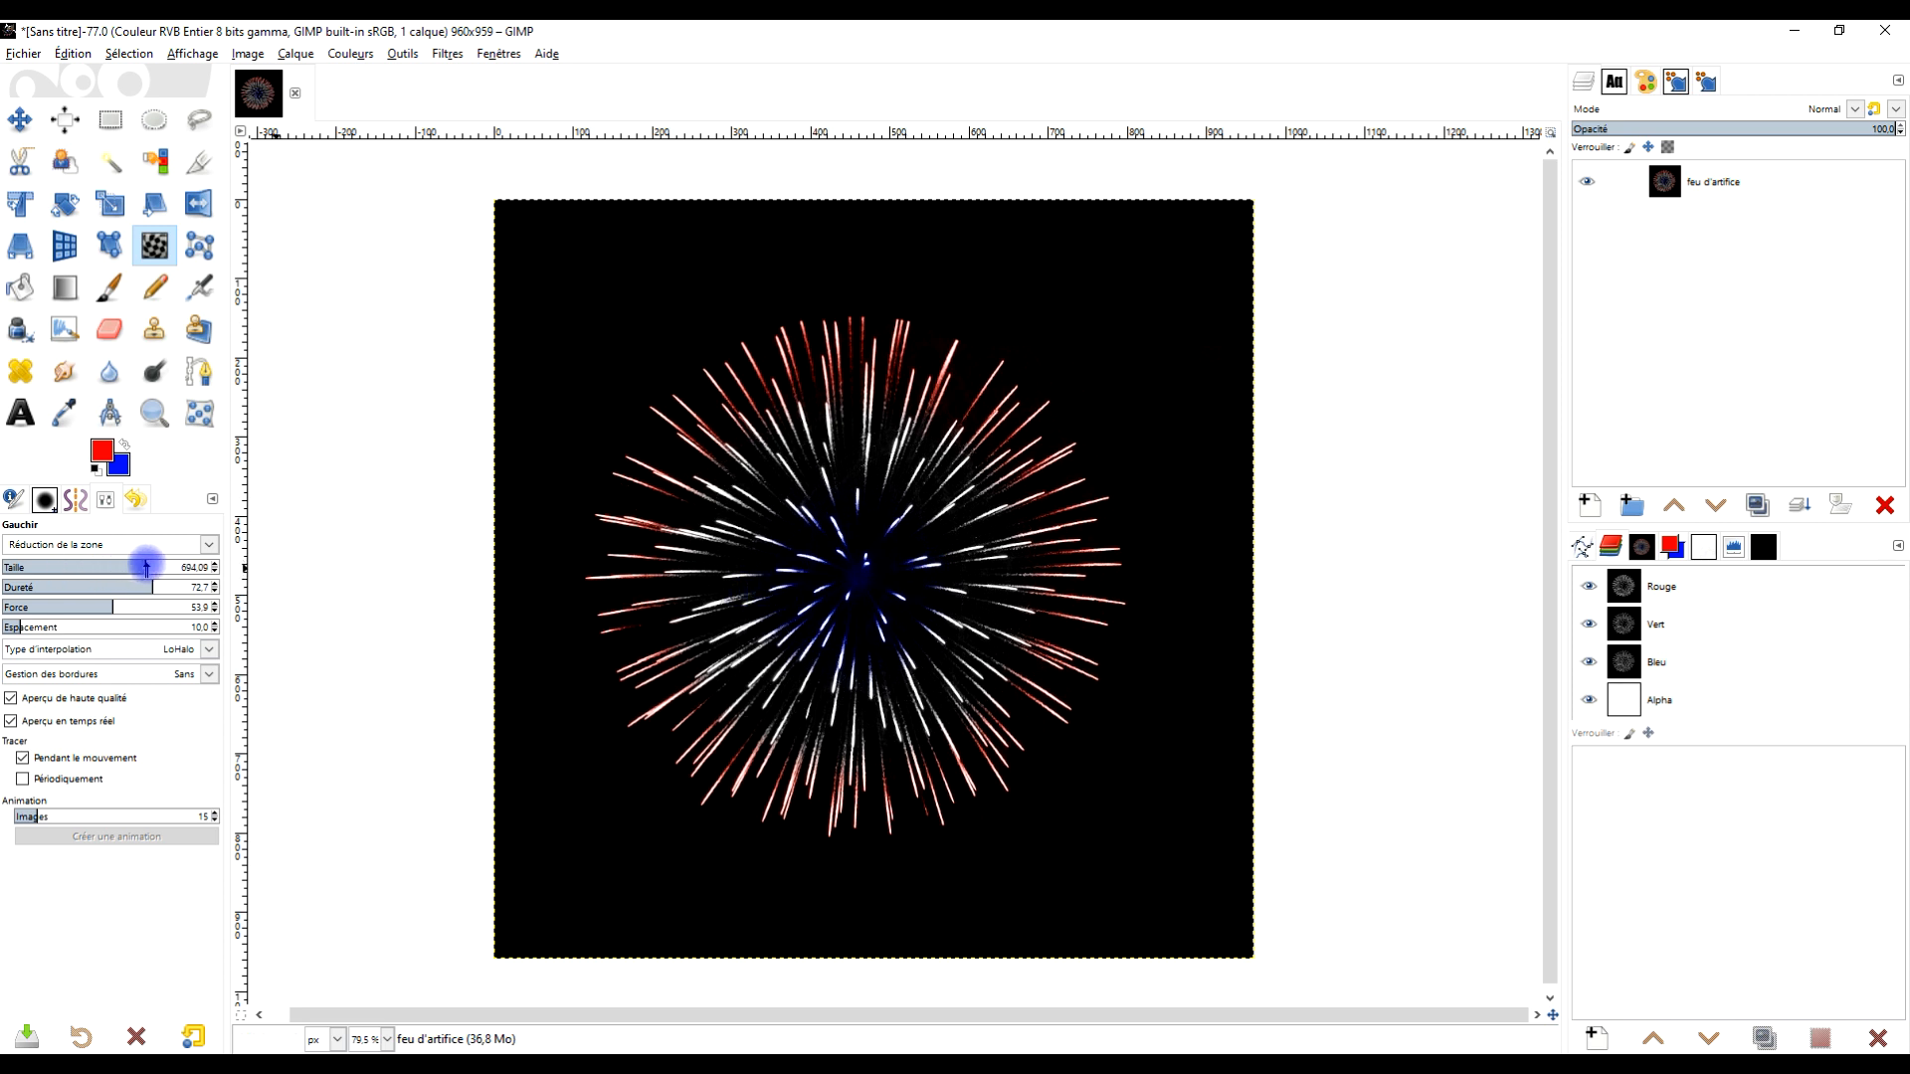
left_click_drag(152, 567, 155, 568)
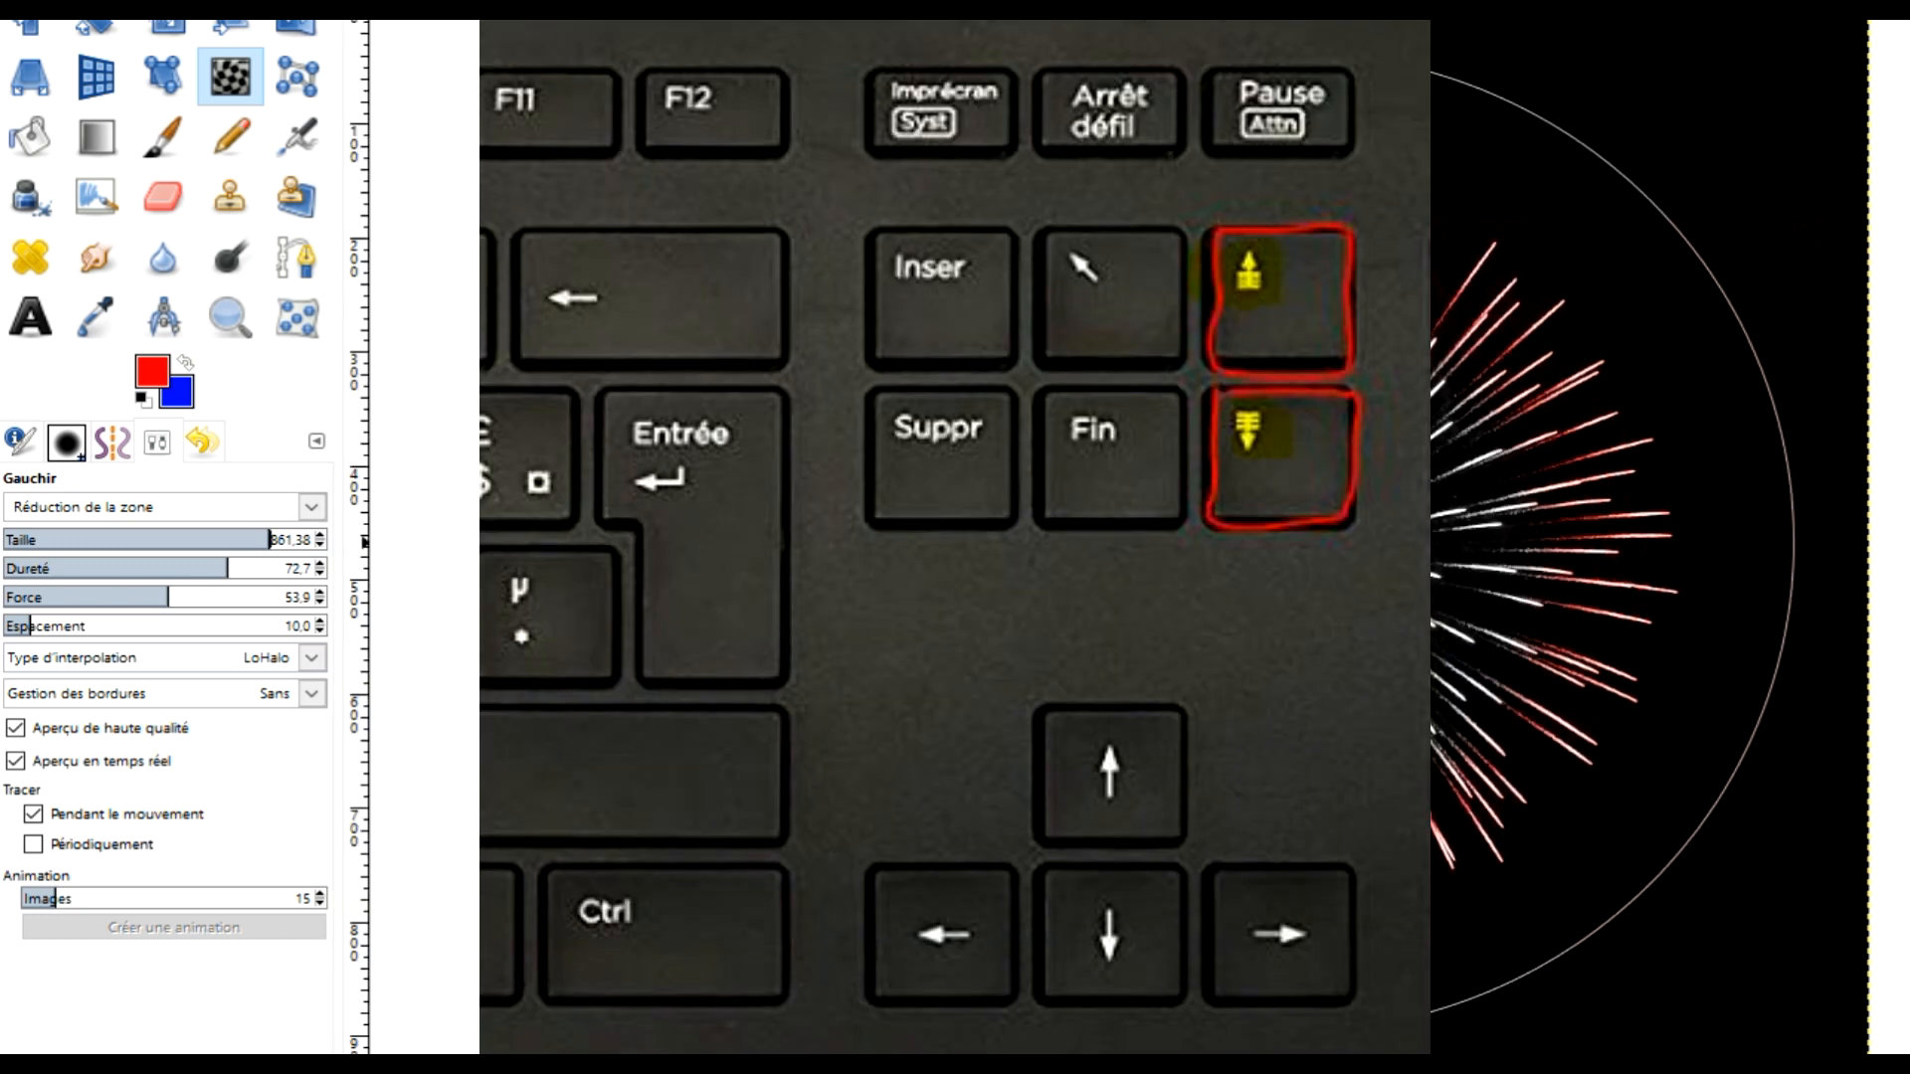
key("Page_Down")
key("Page_Down")
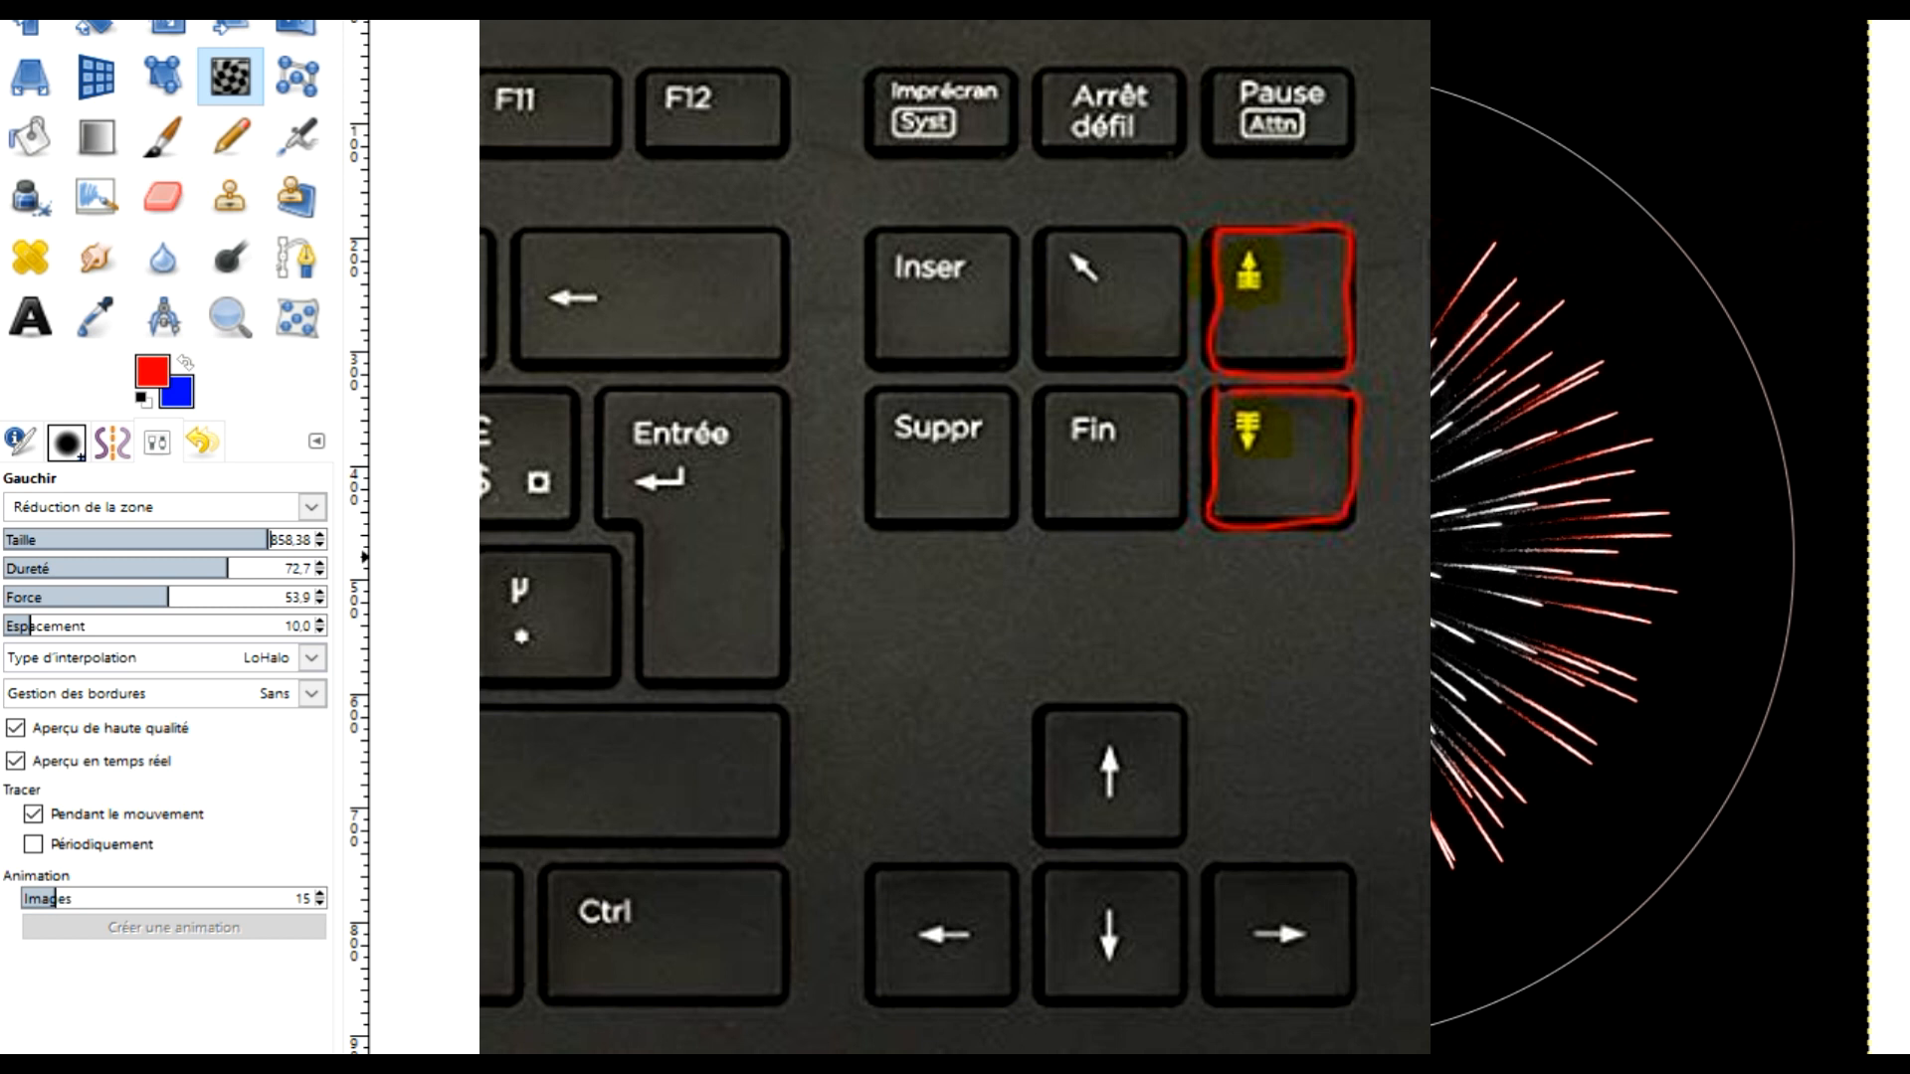
key("Page_Down")
key("Page_Down")
key("Page_Down")
key("Page_Down")
key("Page_Down")
key("Page_Down")
key("Page_Down")
key("Page_Down")
key("Page_Down")
key("Page_Down")
key("Page_Down")
key("Page_Down")
key("Page_Down")
key("Page_Down")
key("Page_Down")
key("Page_Down")
key("Page_Down")
key("Page_Down")
key("Page_Down")
key("Page_Down")
key("Page_Down")
key("Page_Down")
key("Page_Down")
key("Page_Down")
key("Page_Down")
key("Page_Down")
key("Page_Down")
key("Page_Down")
key("Page_Up")
key("Page_Up")
key("Page_Up")
key("Page_Up")
key("Page_Up")
key("Page_Up")
key("Page_Up")
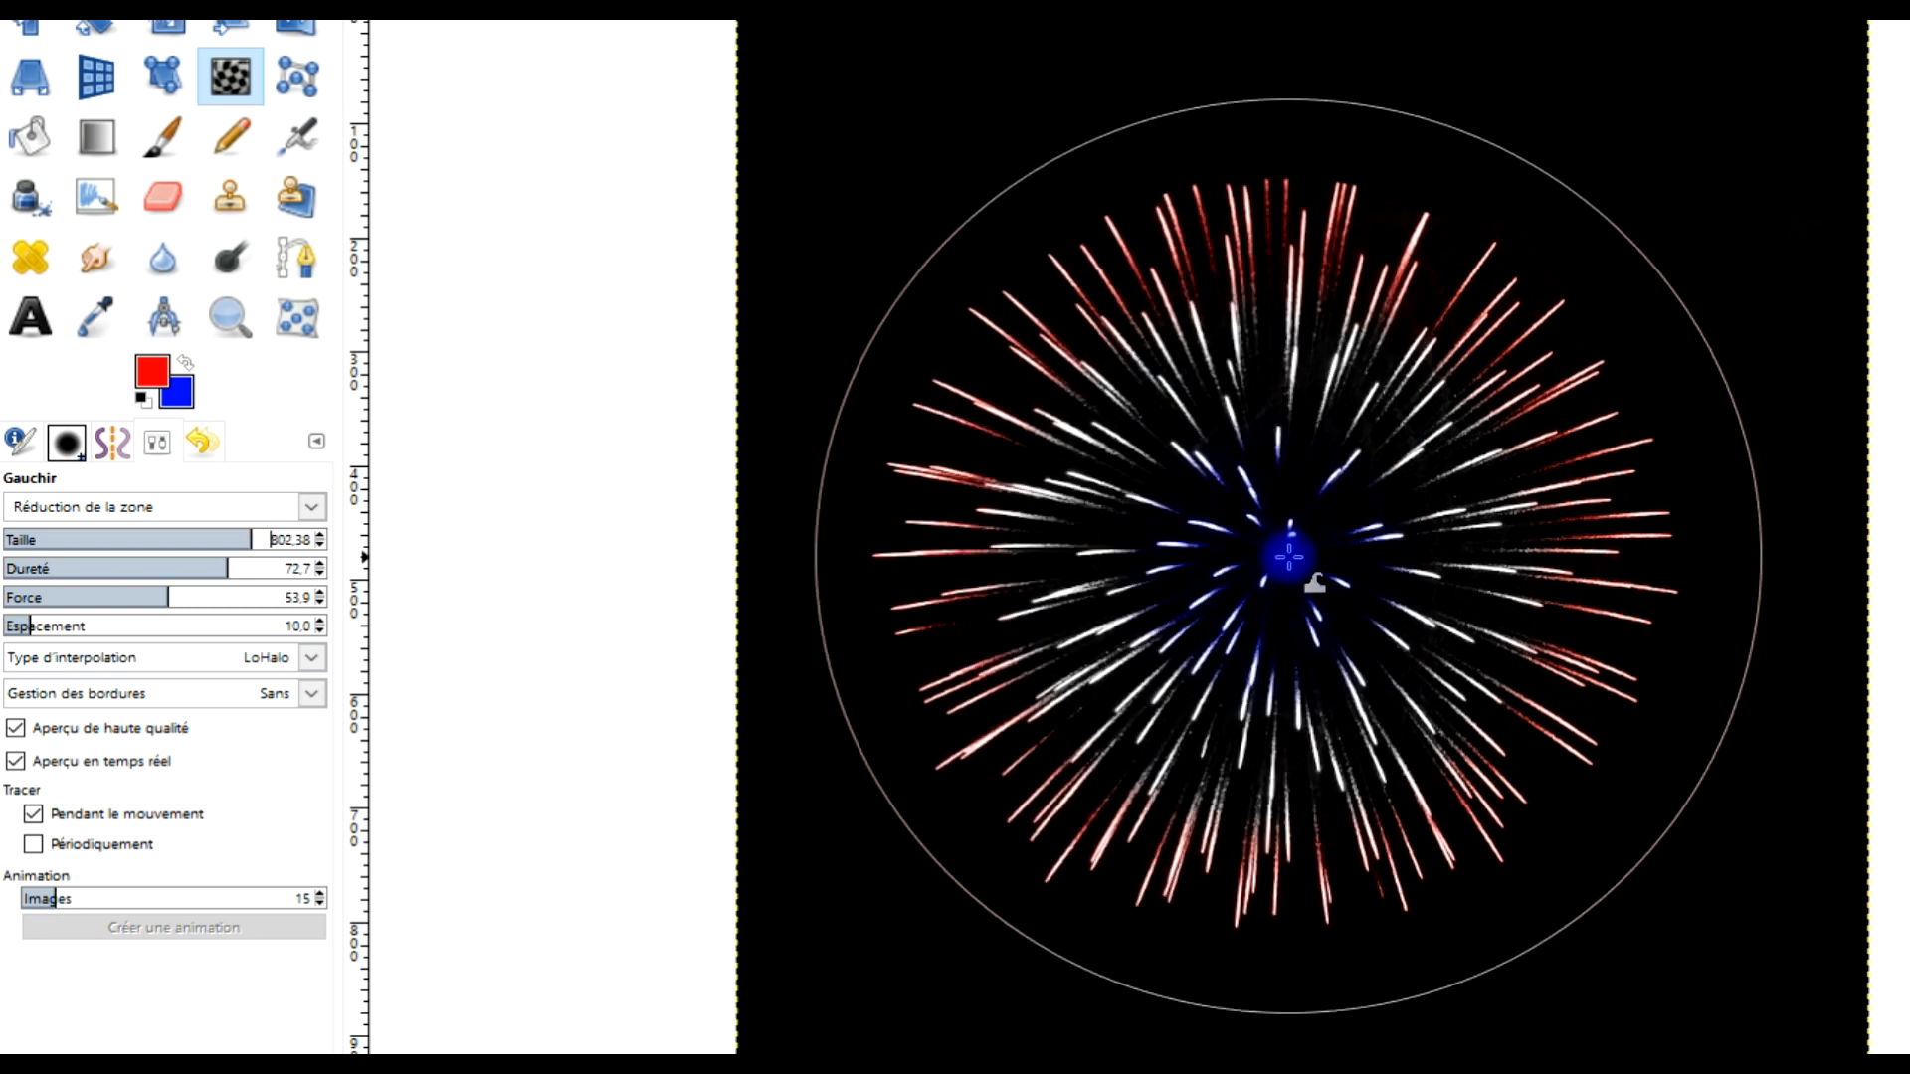
key("Page_Up")
key("Page_Up")
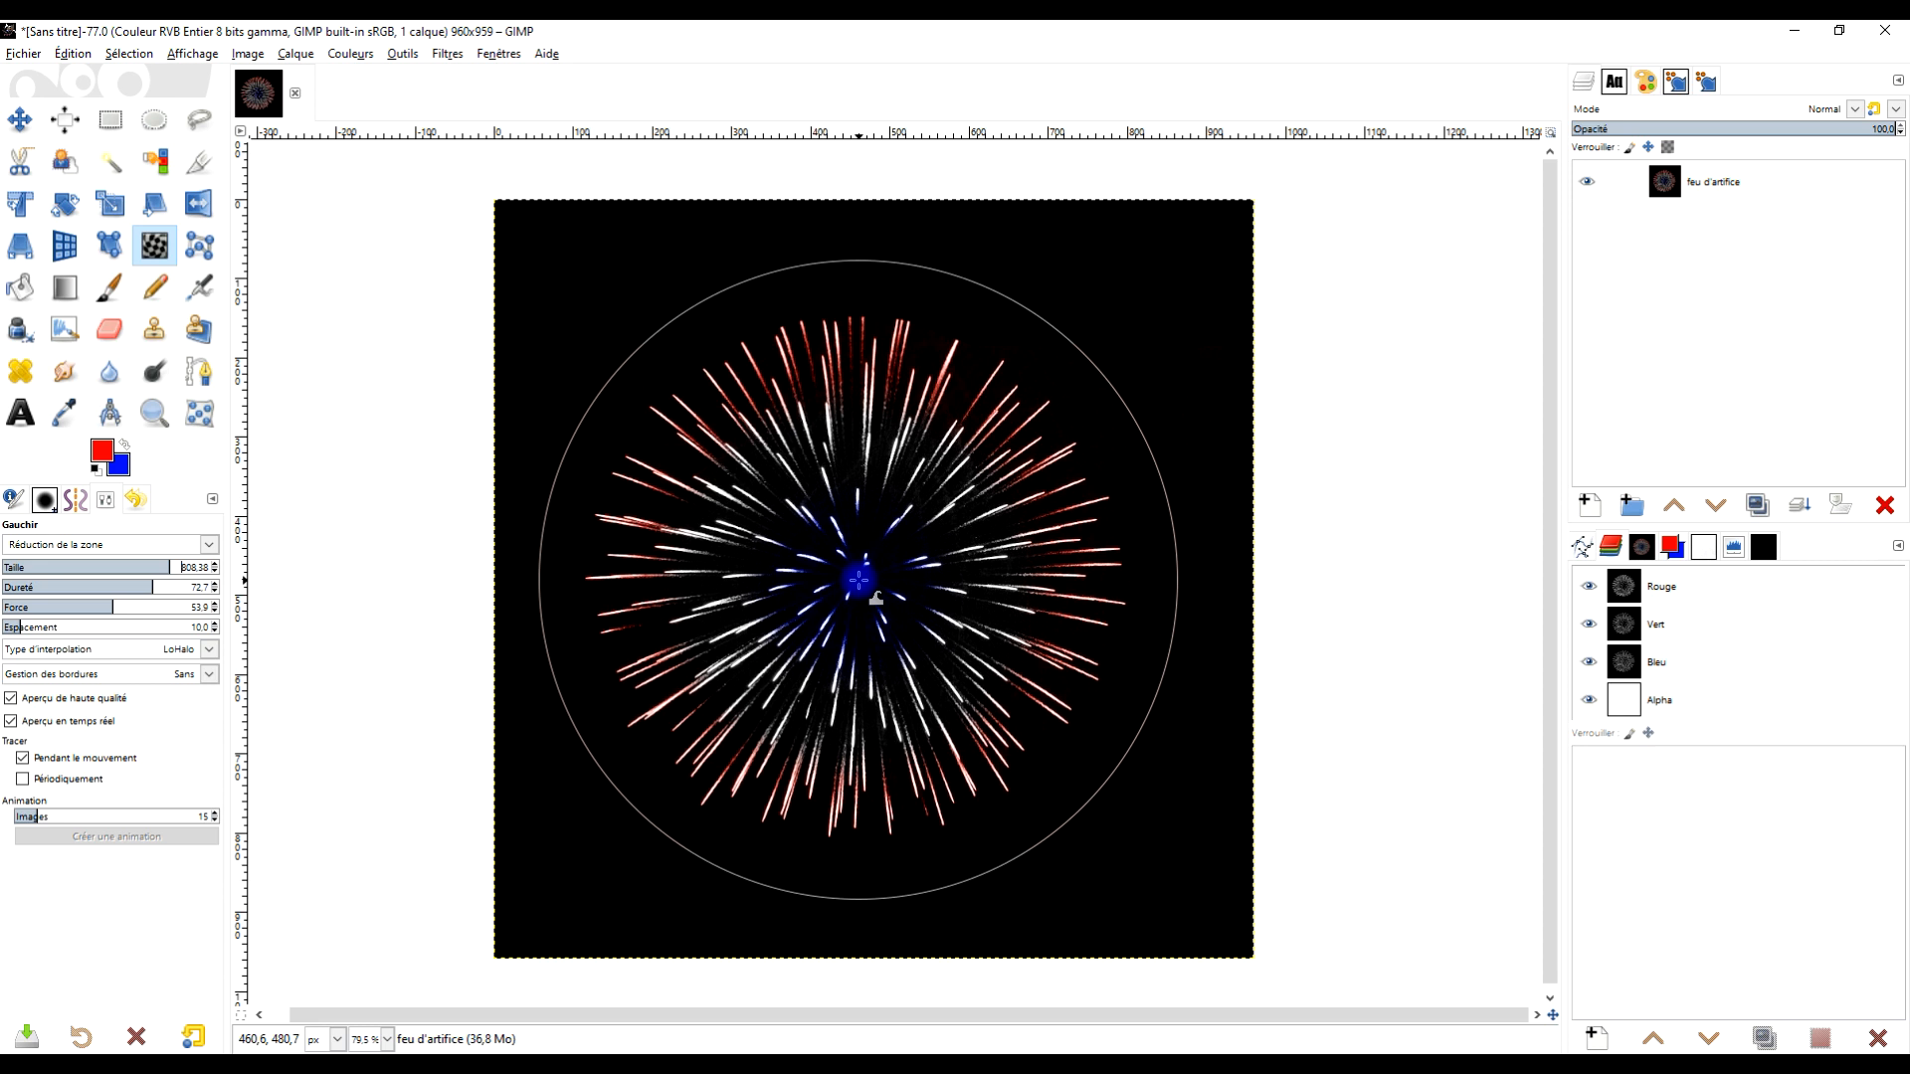
Shrink the firework from its centre with the warp brush and create a 15-frame animation from it
left_click(858, 580)
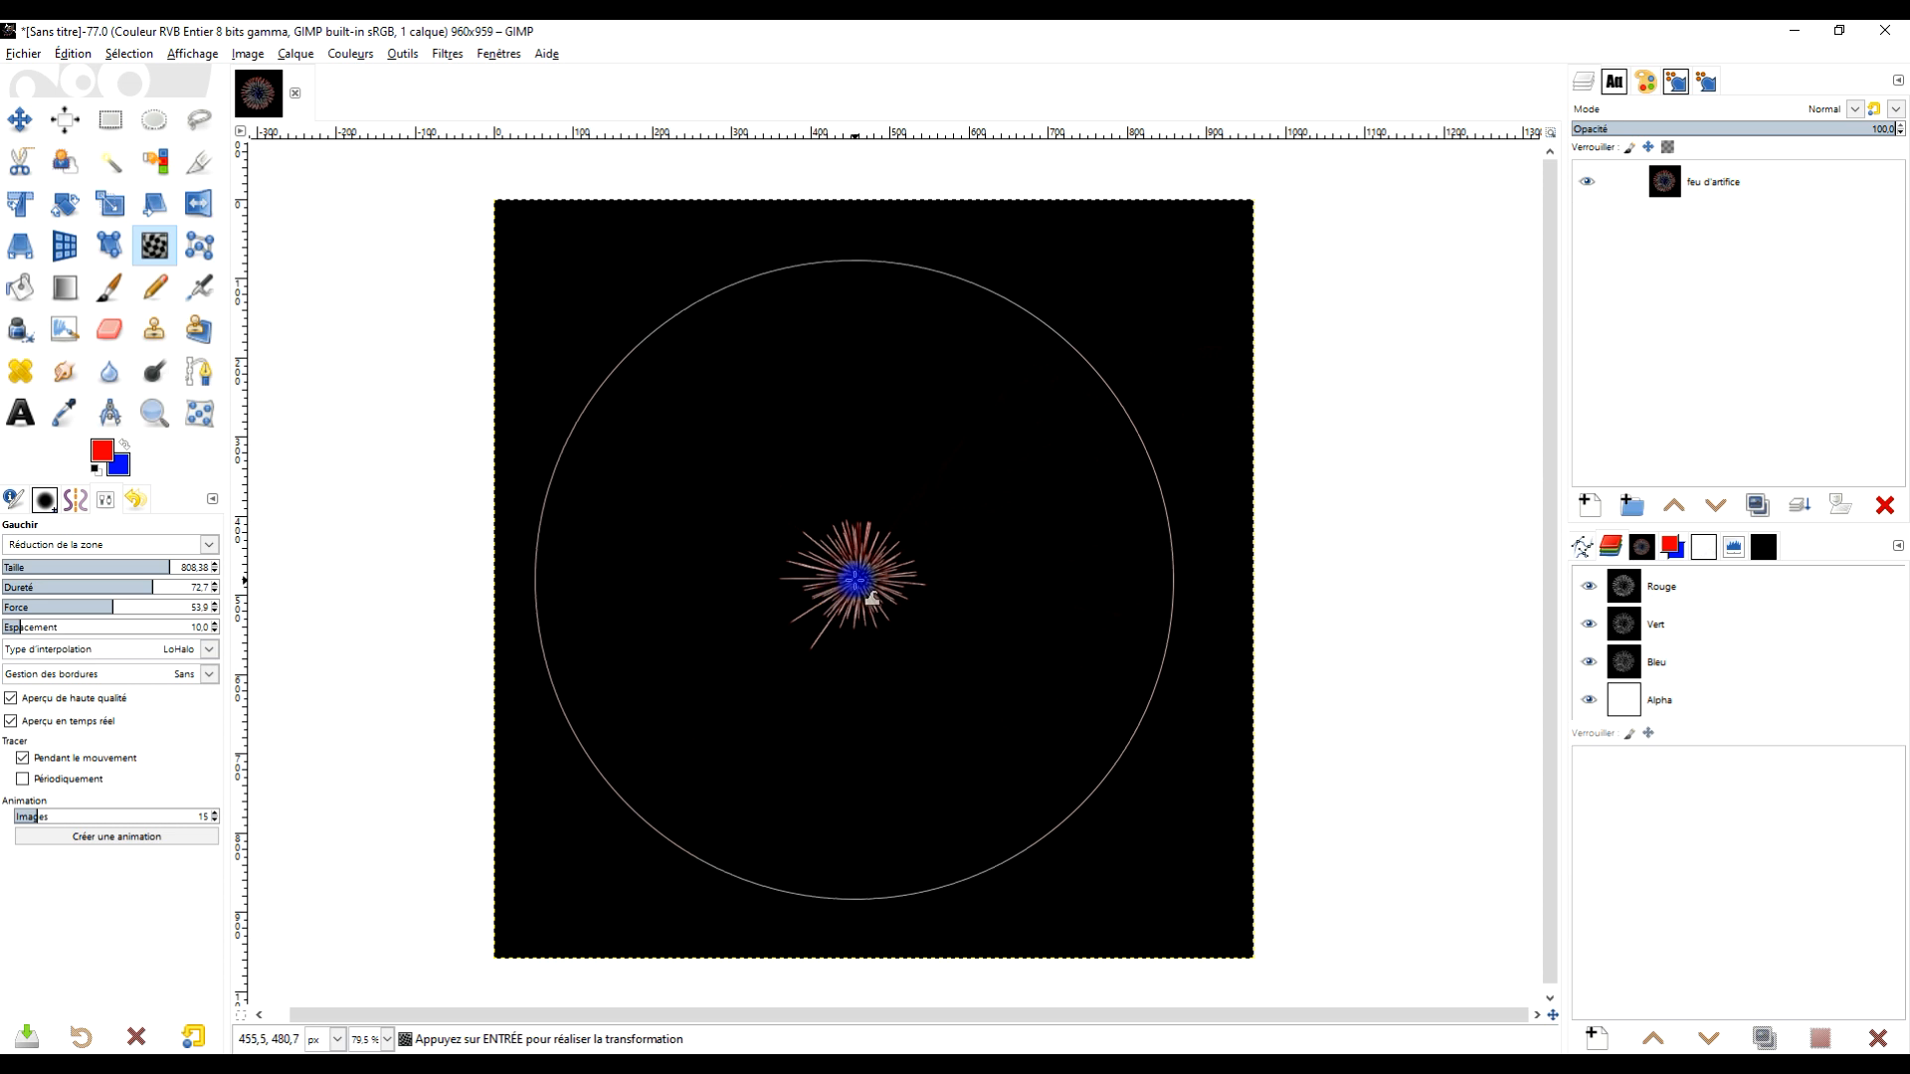
left_click(101, 841)
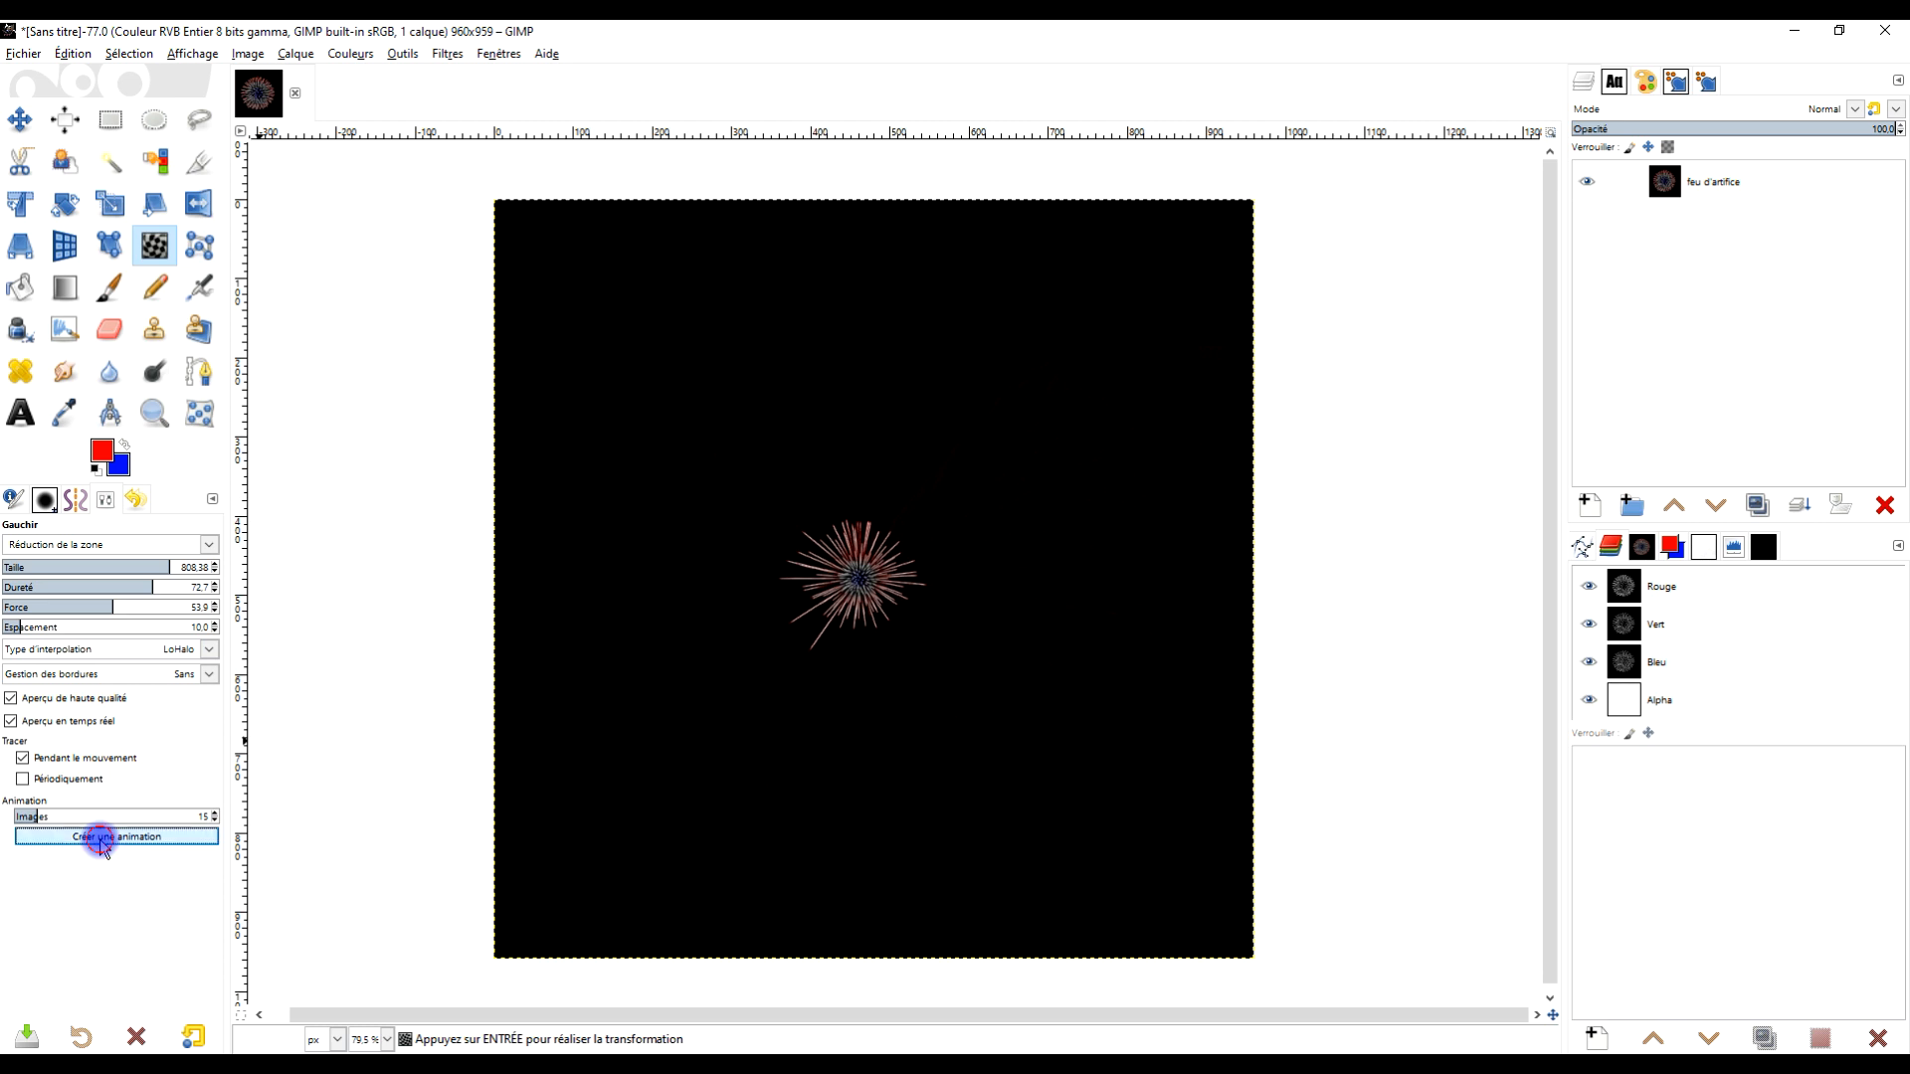
Switch to the new animation image, browse its frame layers and play back the animation
left_click(115, 127)
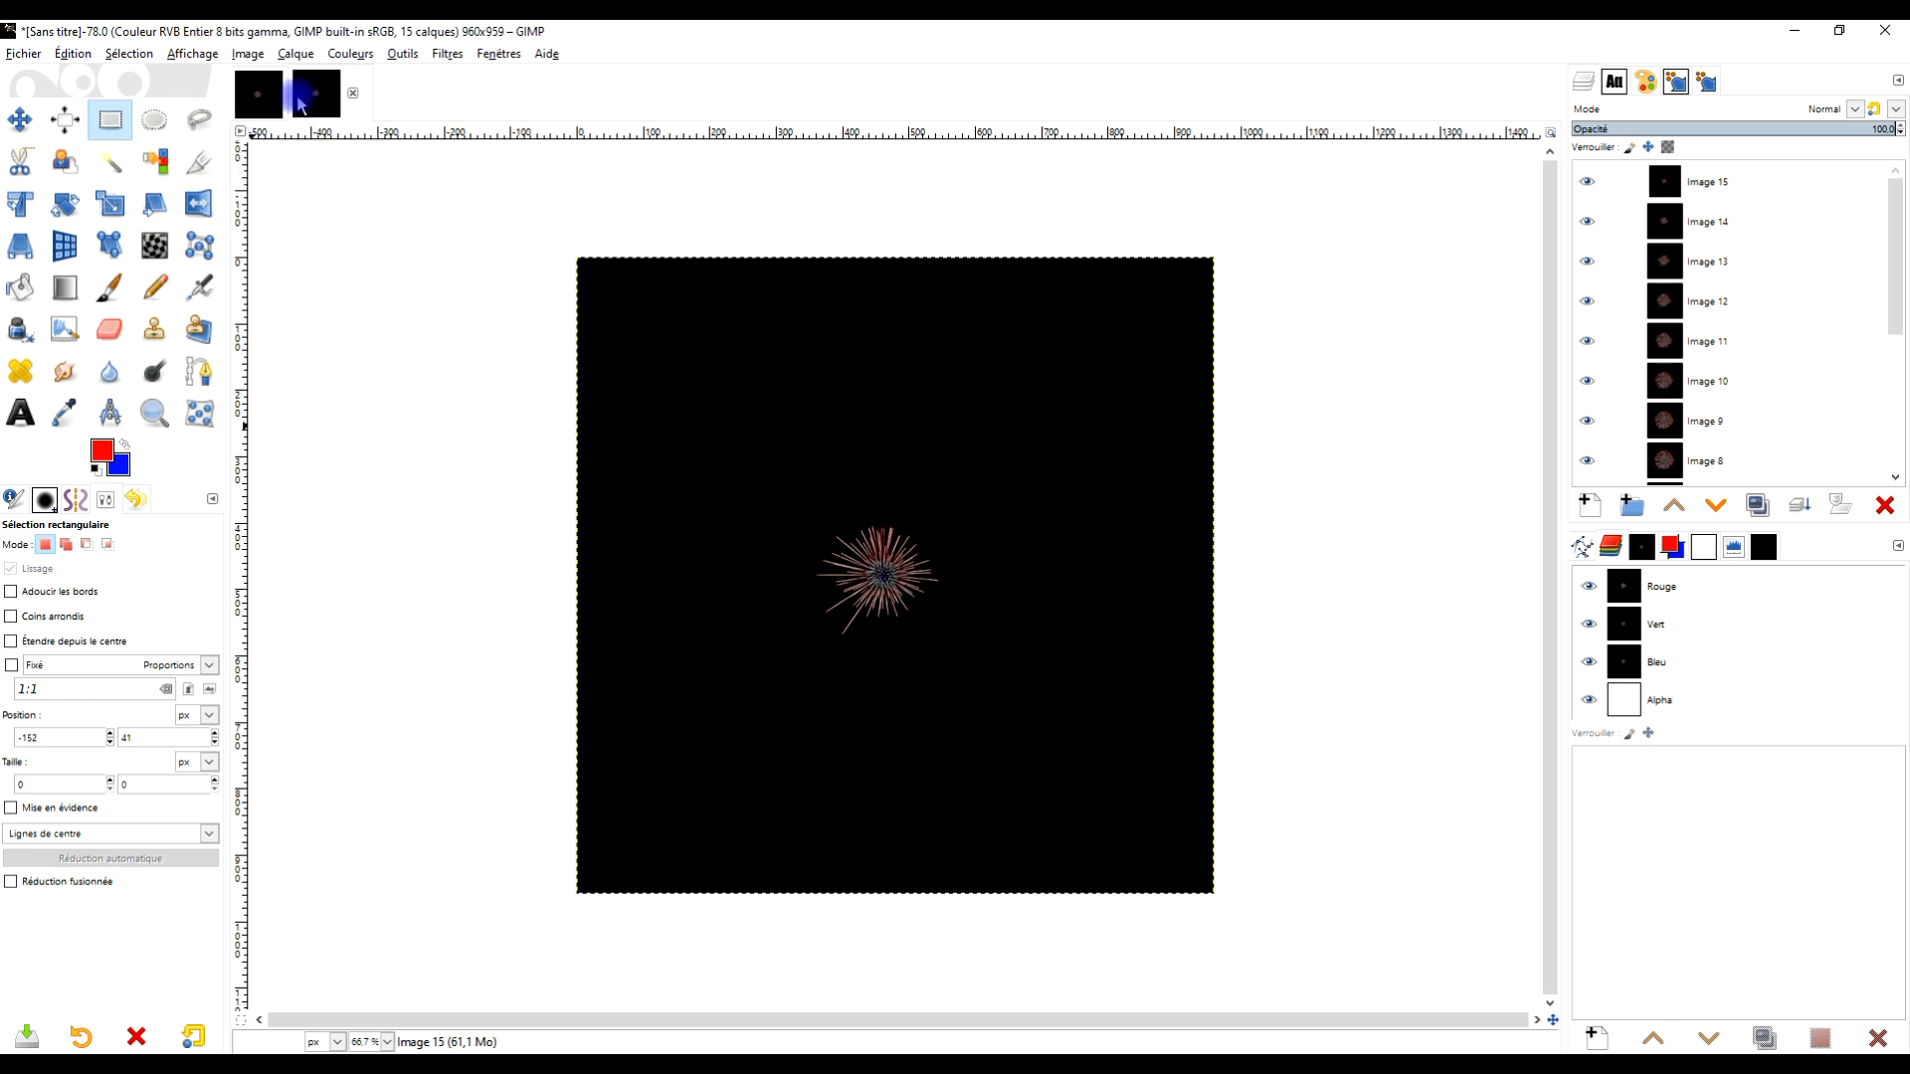
left_click(315, 100)
scroll(1775, 286, "down", 6)
scroll(1779, 296, "up", 6)
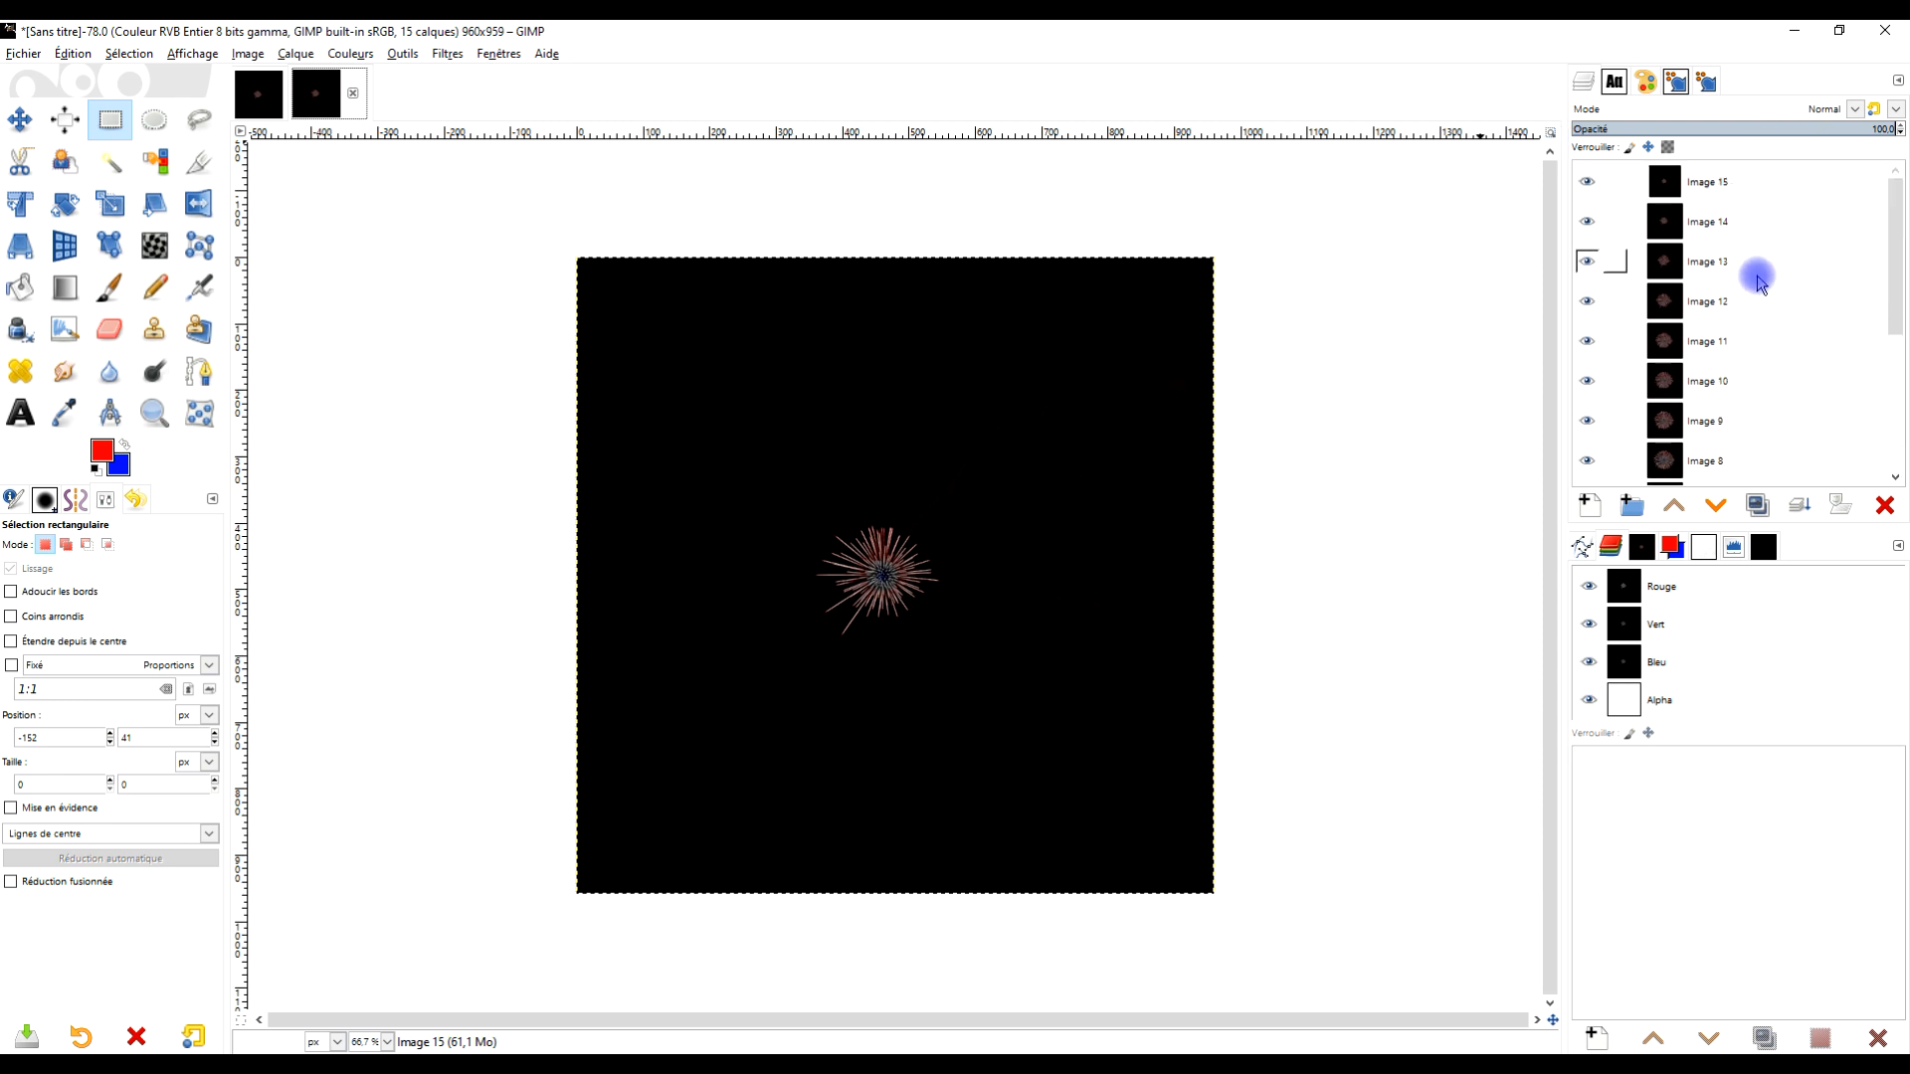
scroll(1761, 264, "down", 4)
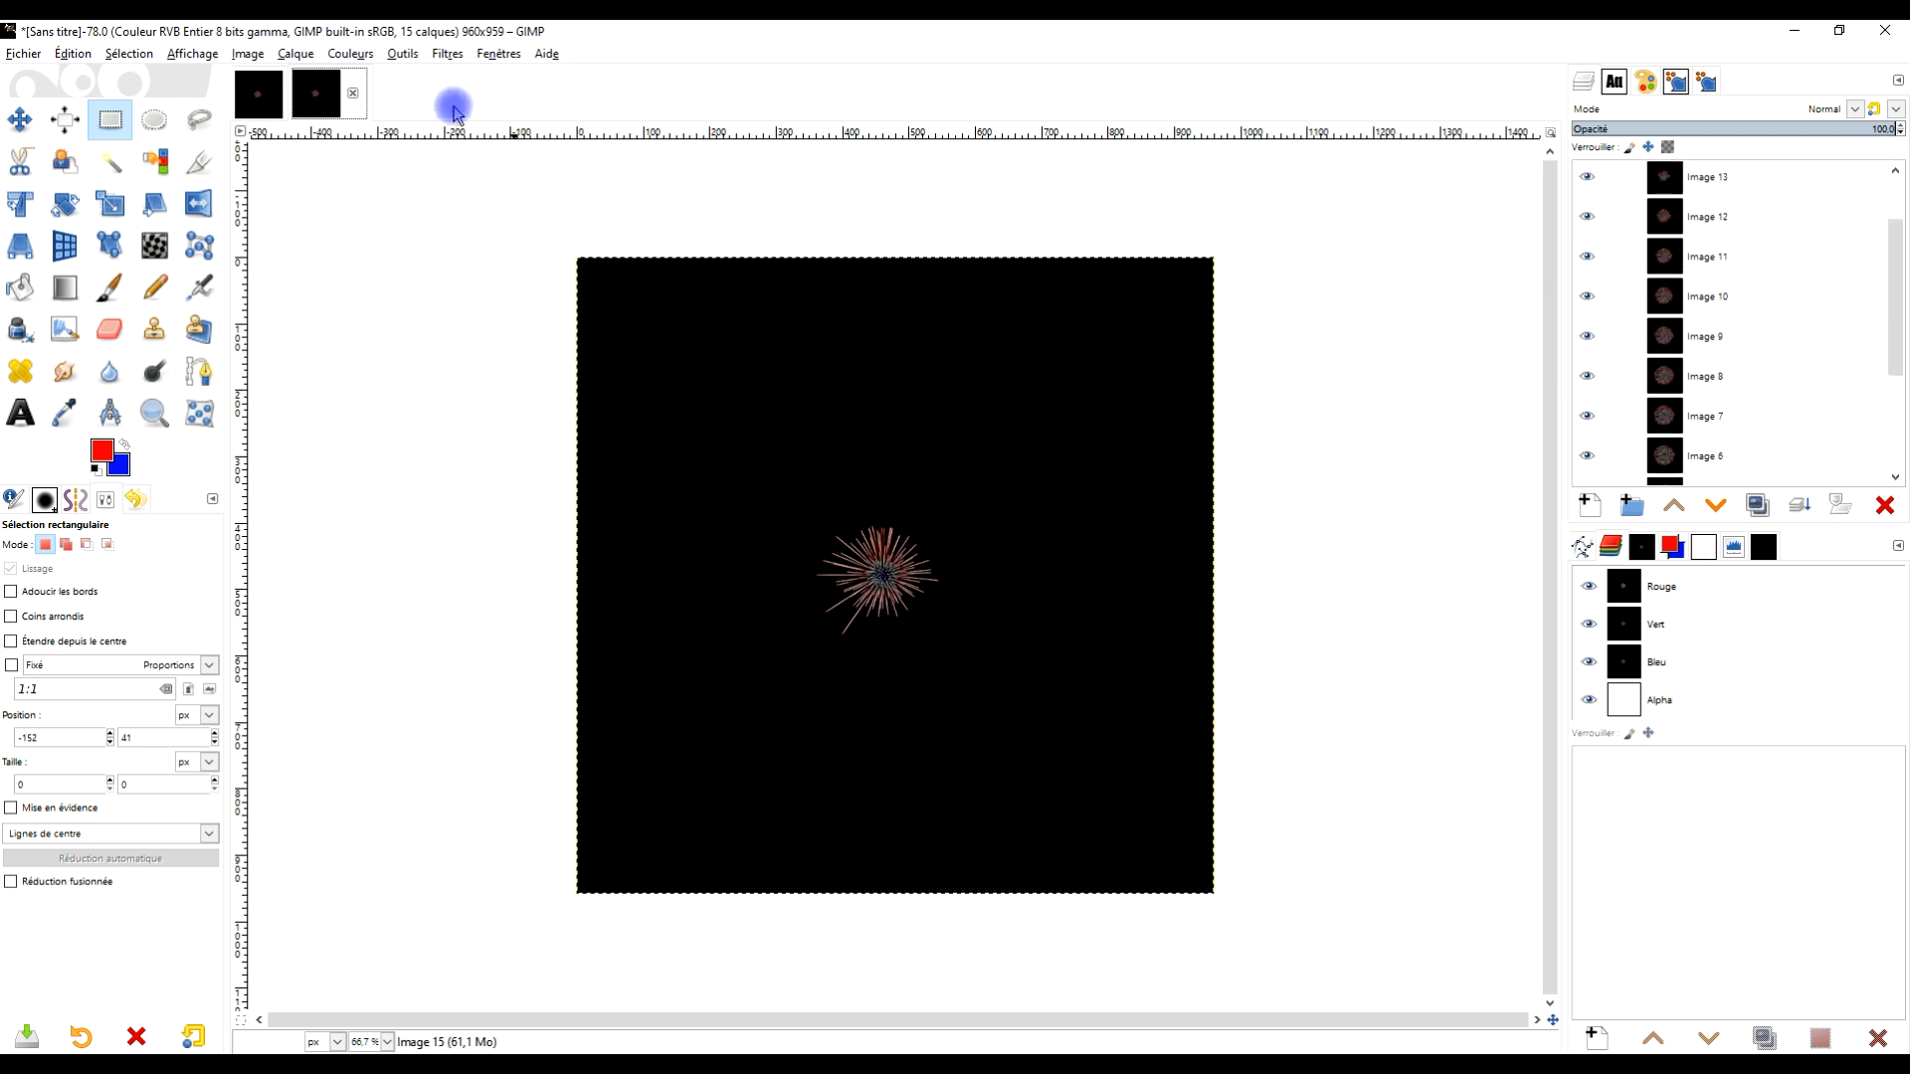
left_click(448, 54)
mouse_move(527, 416)
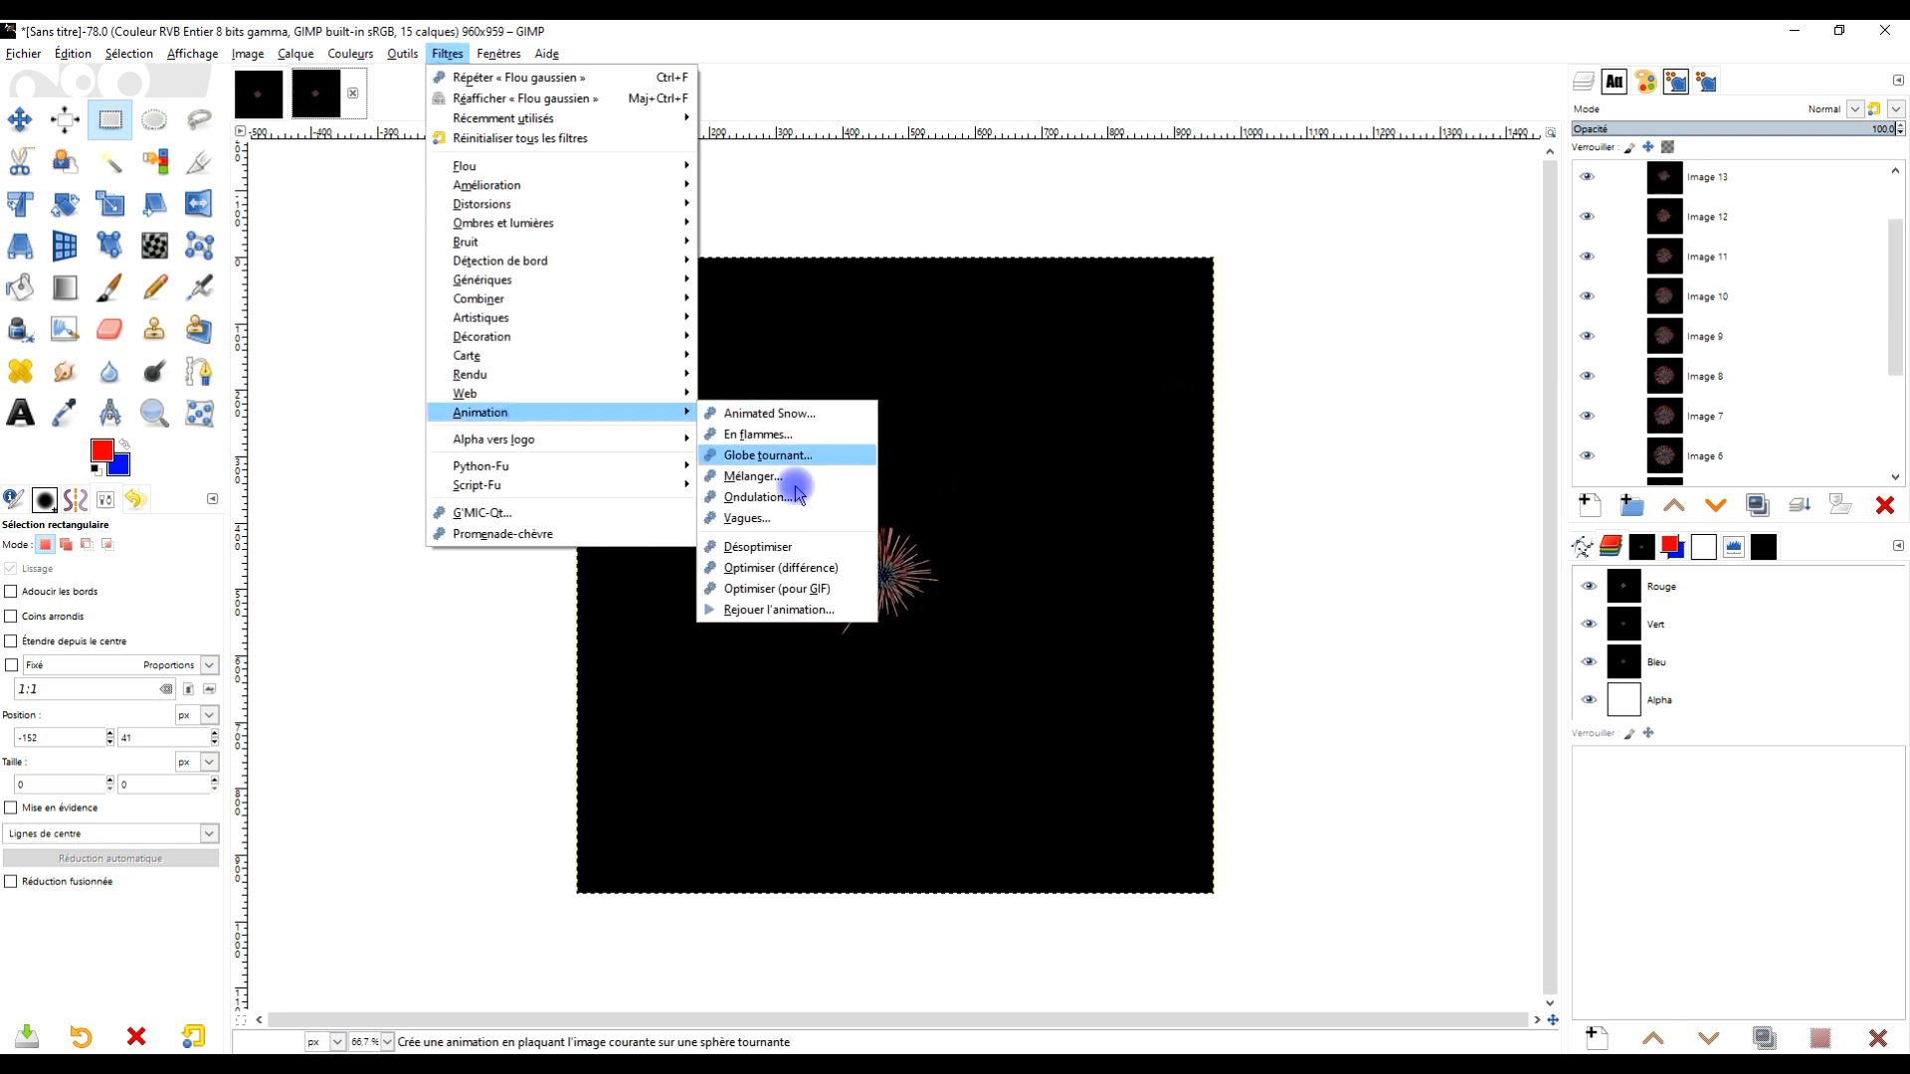
left_click(776, 609)
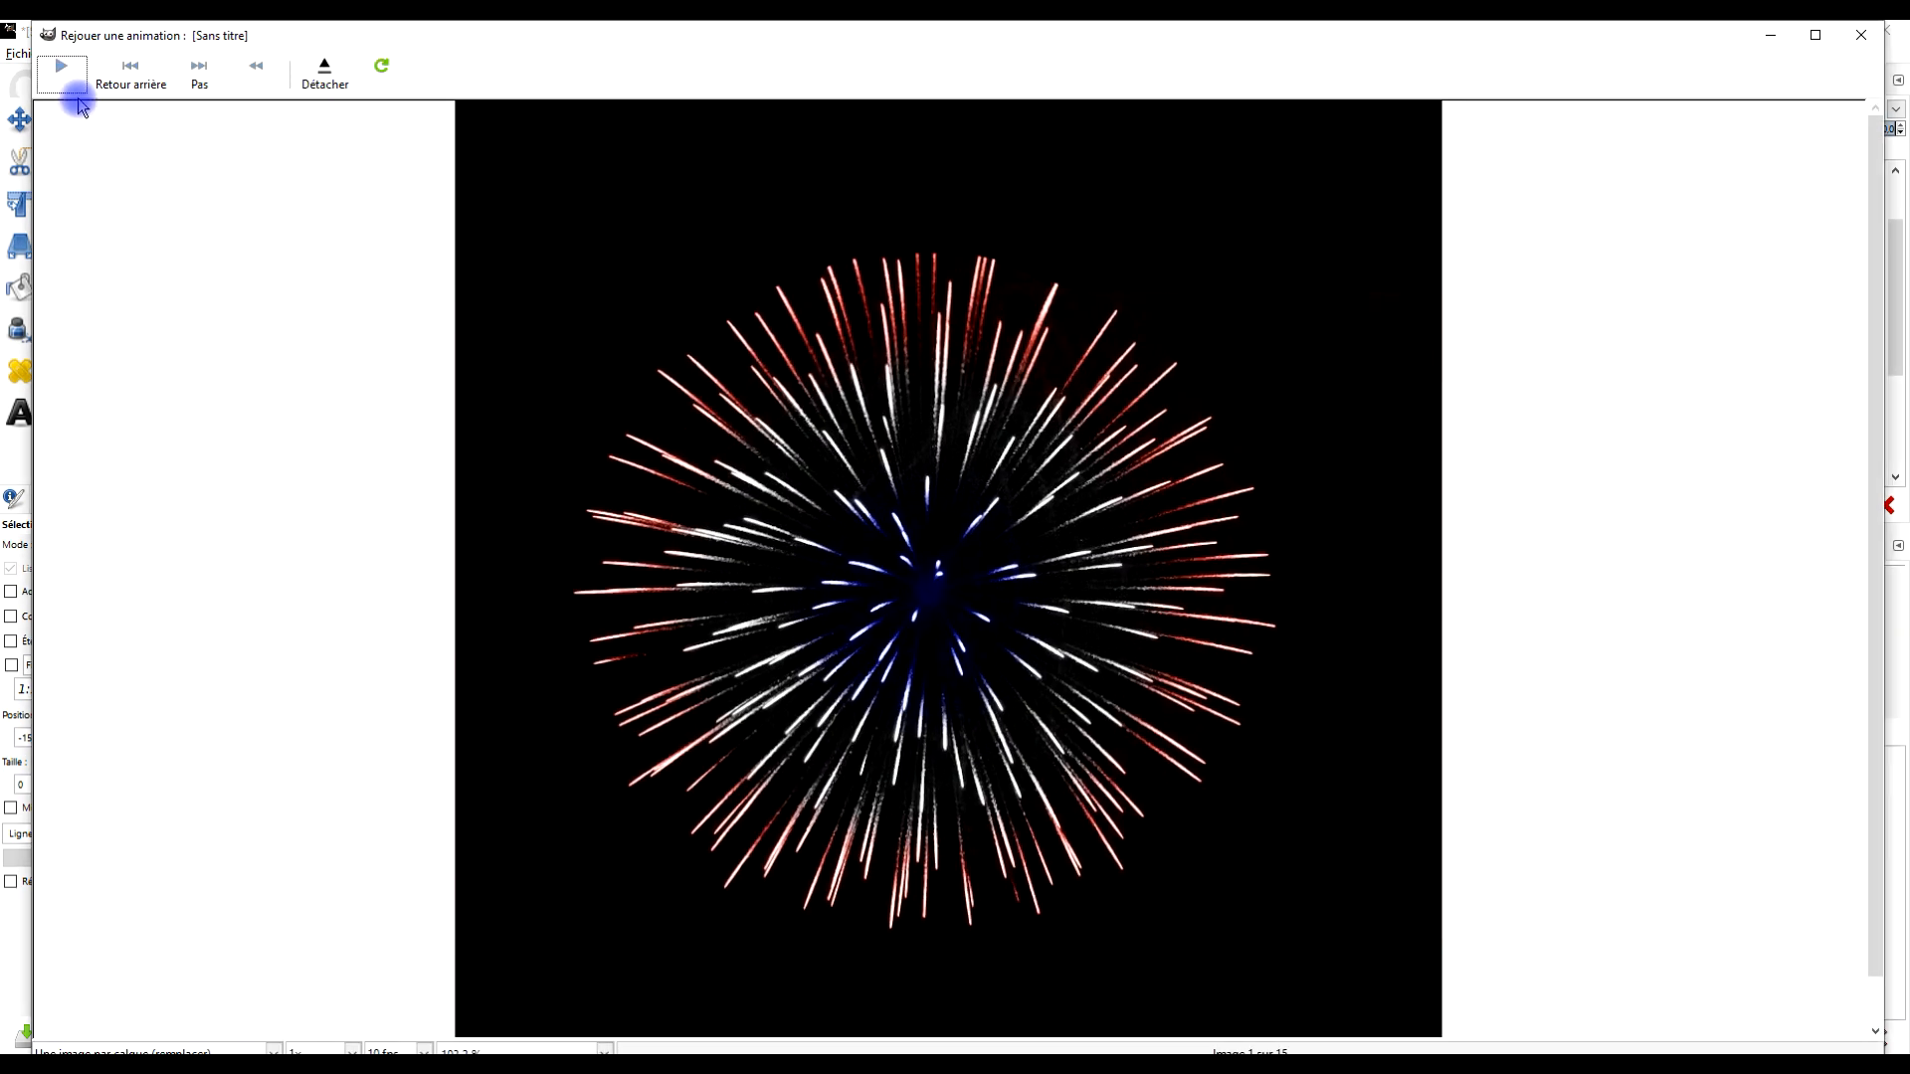
left_click(64, 82)
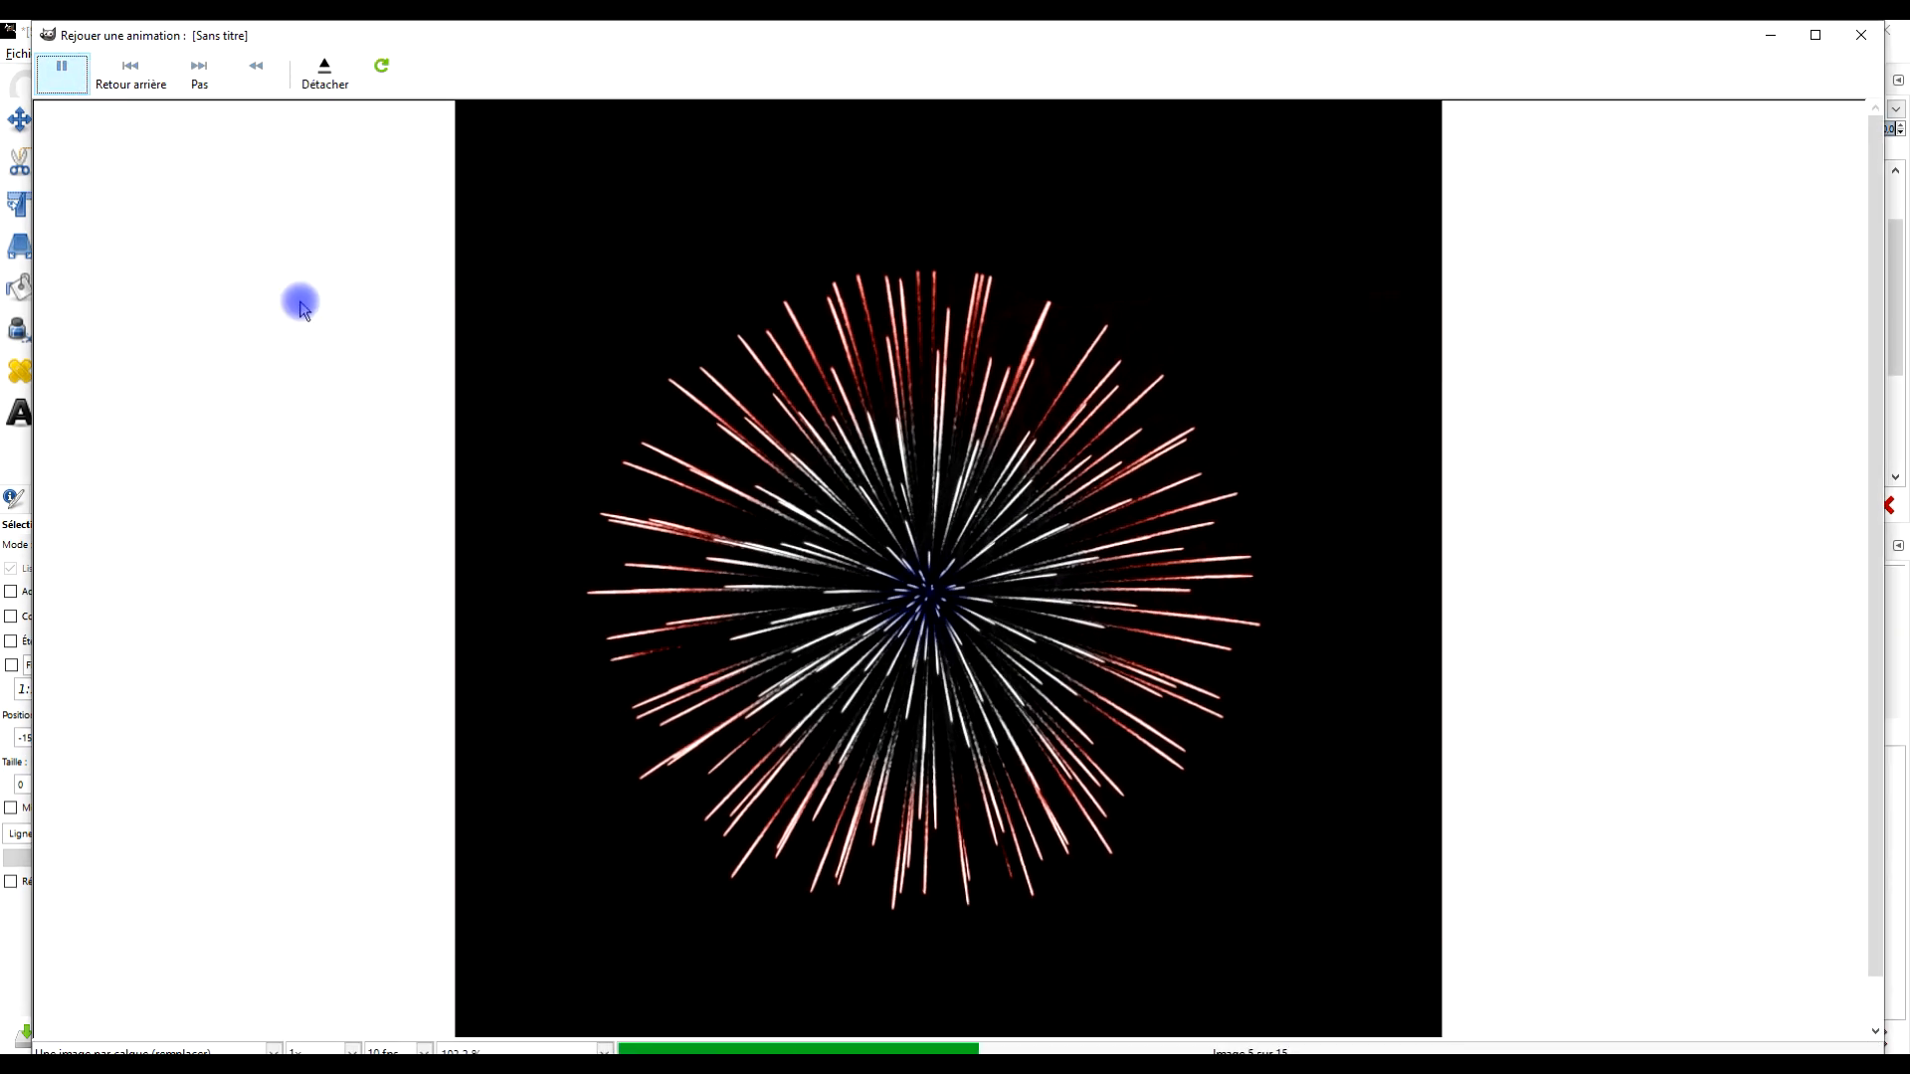
left_click(1858, 38)
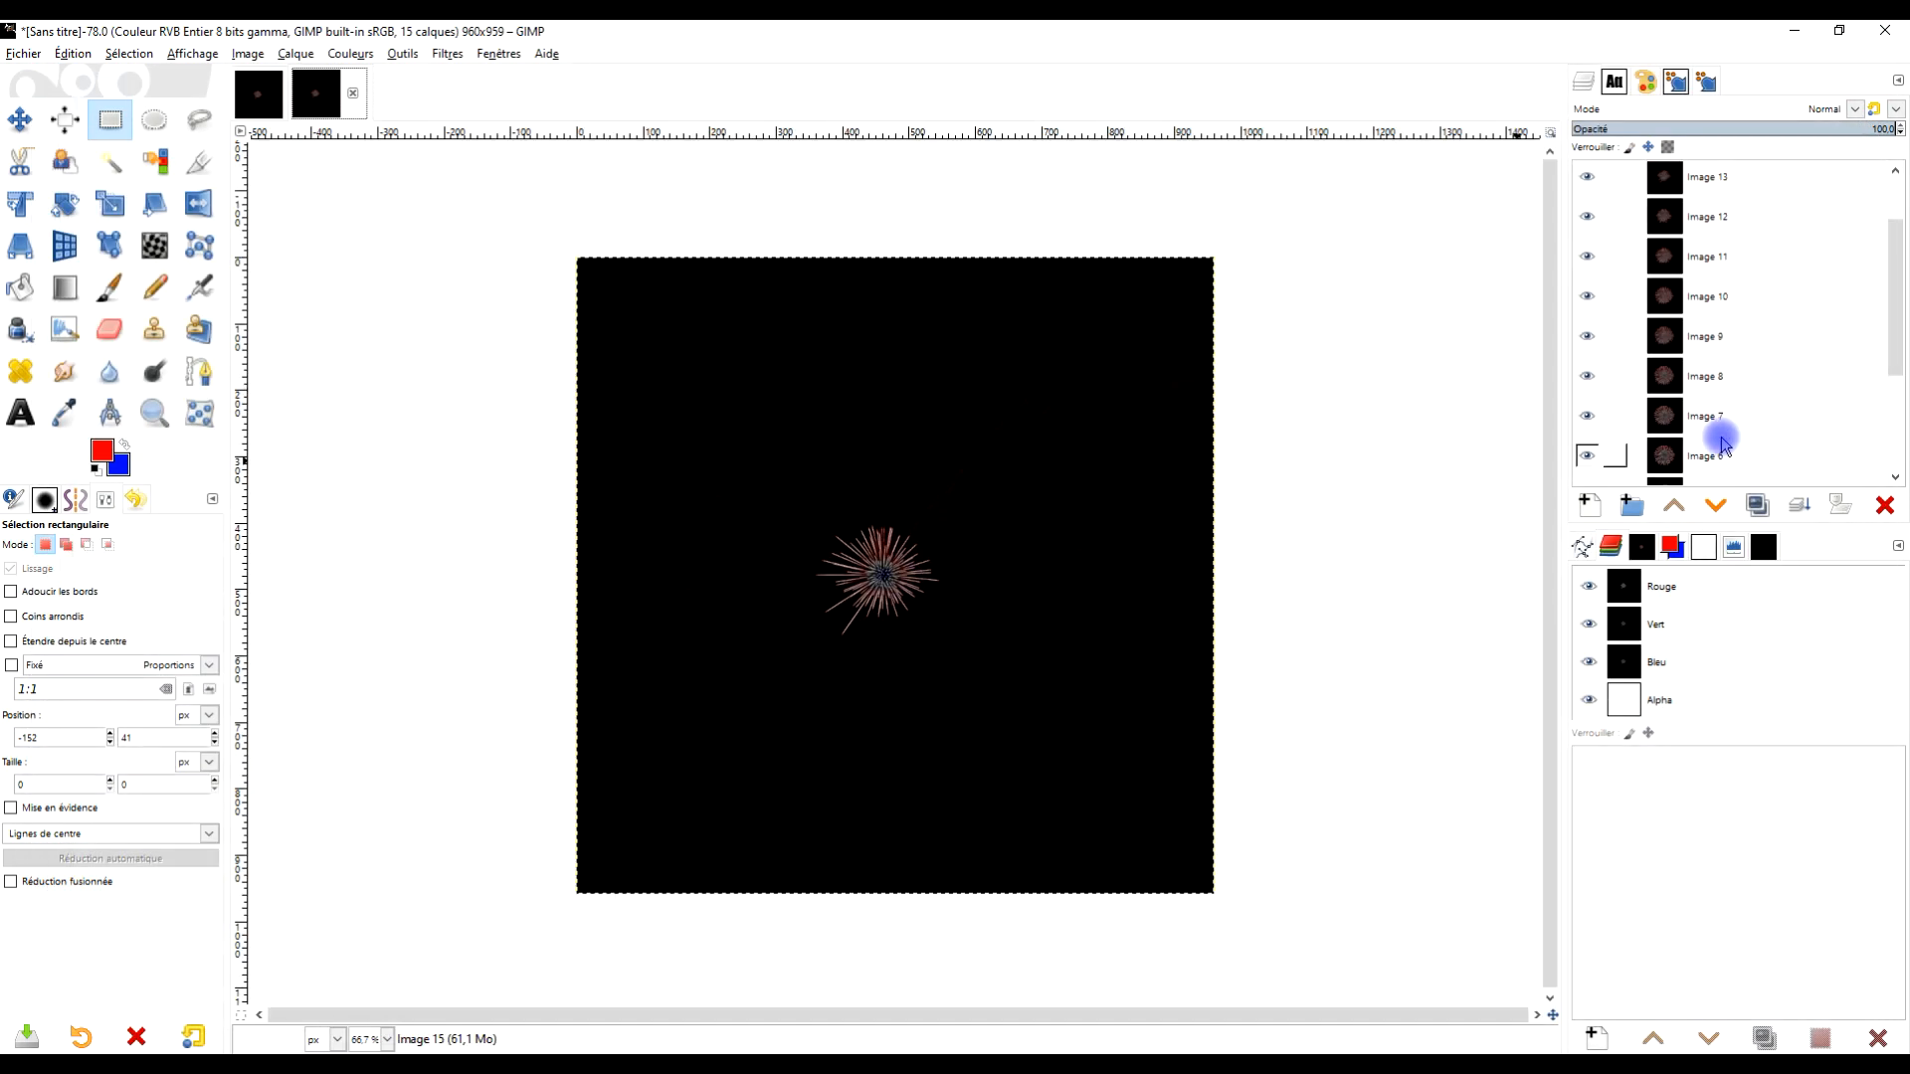
Reverse the order of the layers in the animation image
scroll(1703, 299, "up", 3)
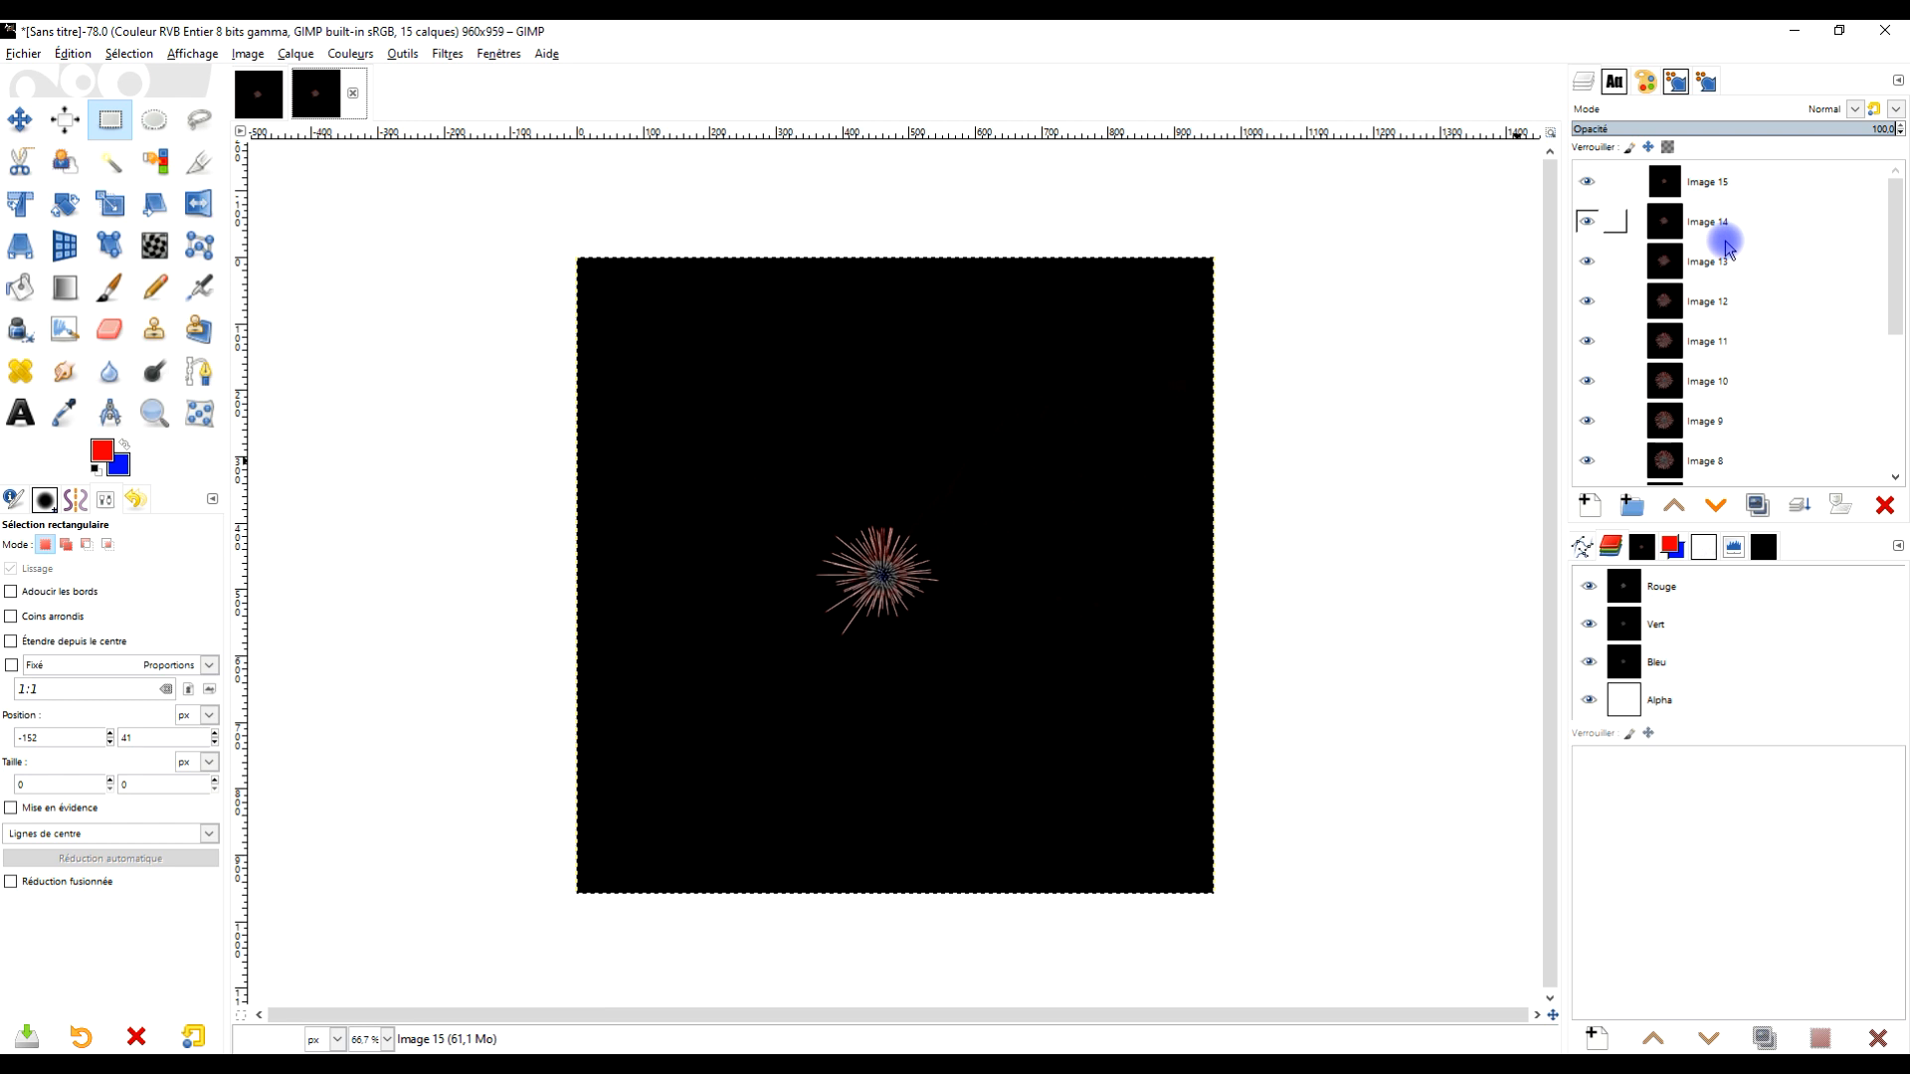
left_click(295, 54)
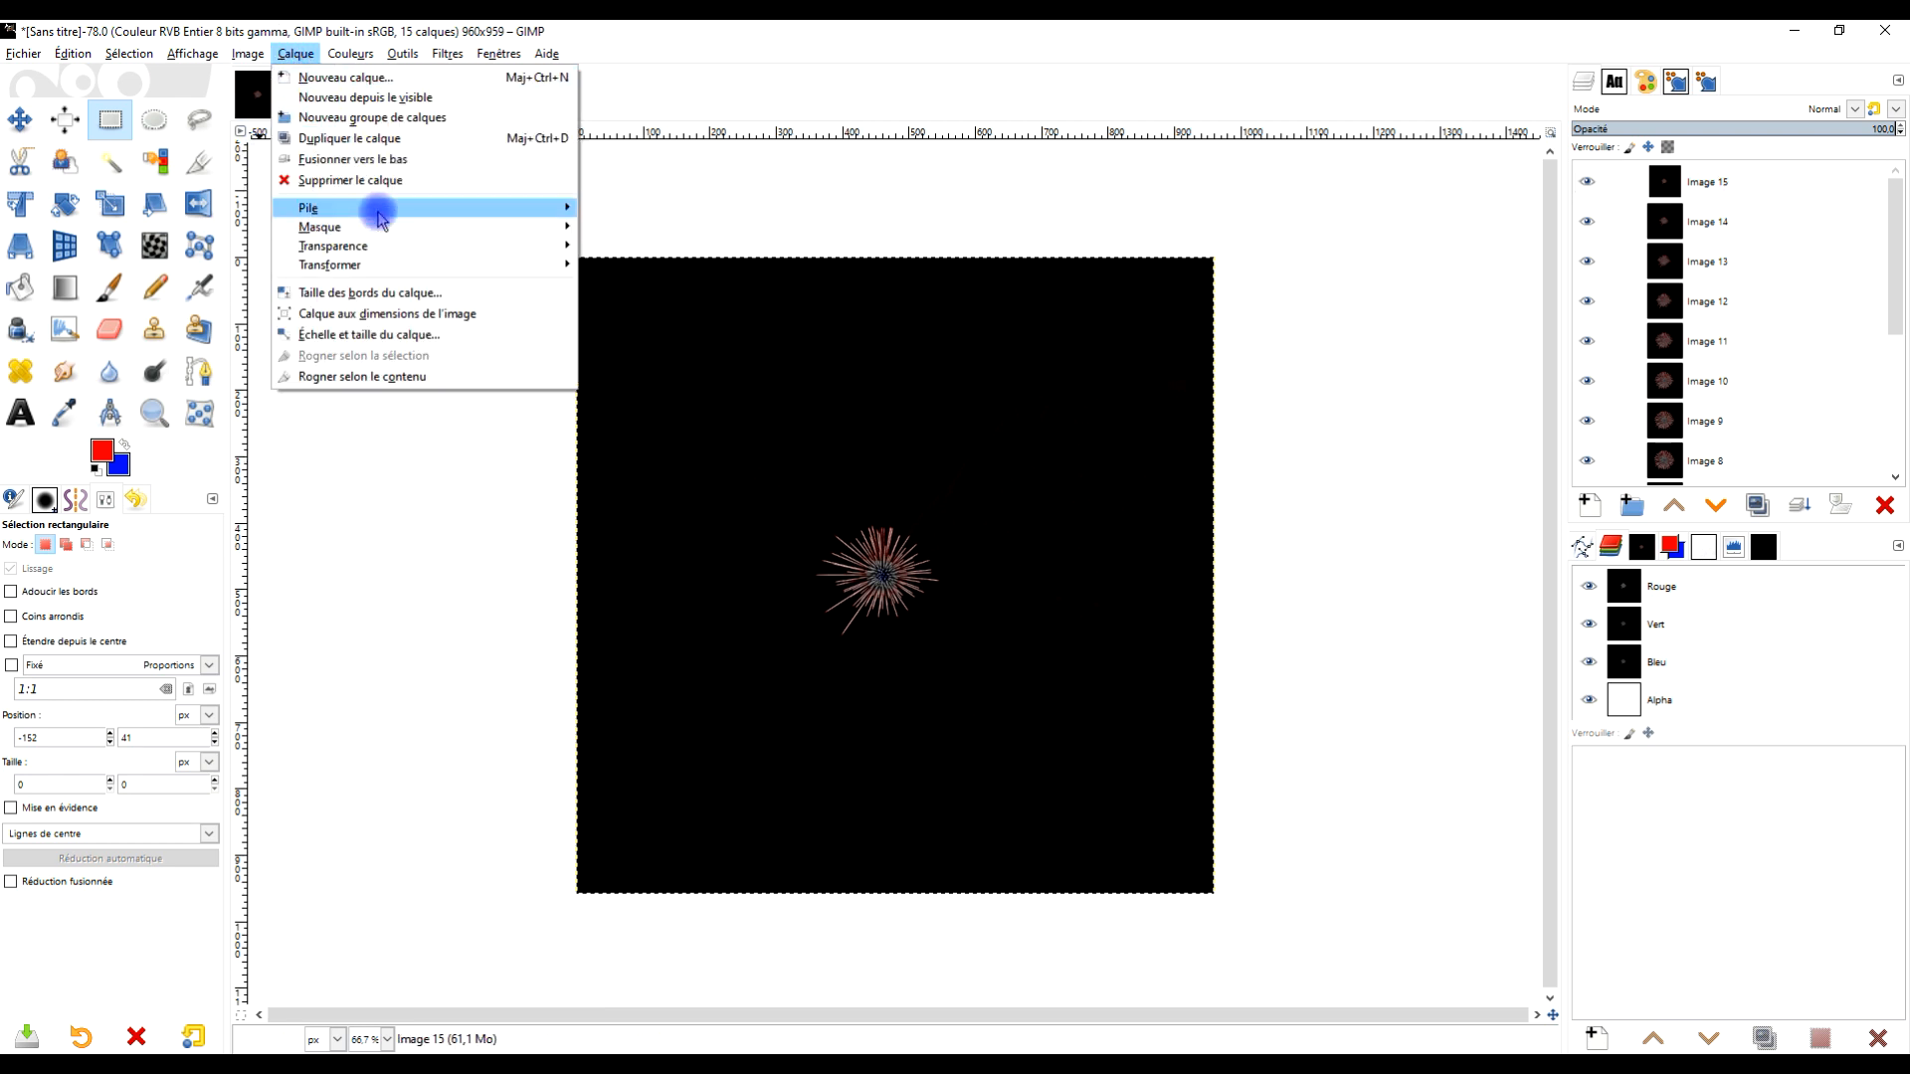
mouse_move(381, 219)
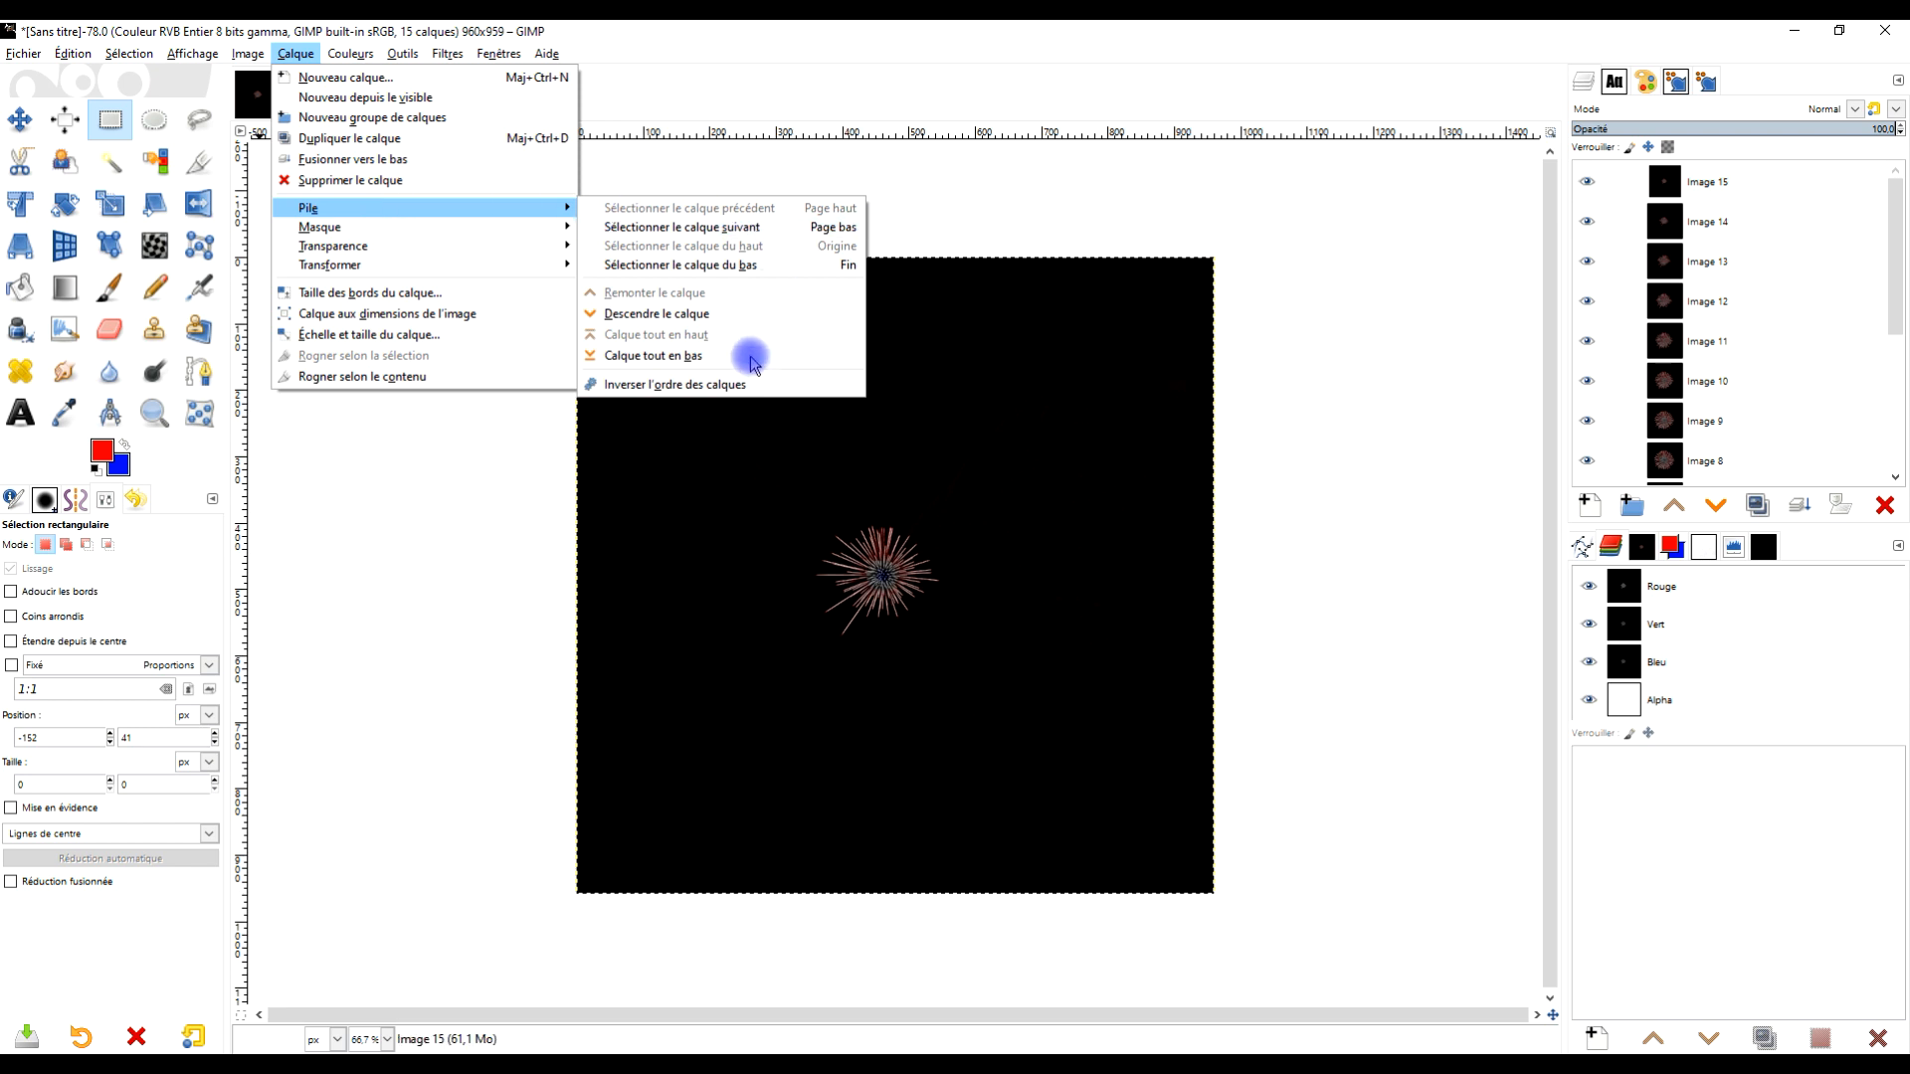
left_click(688, 387)
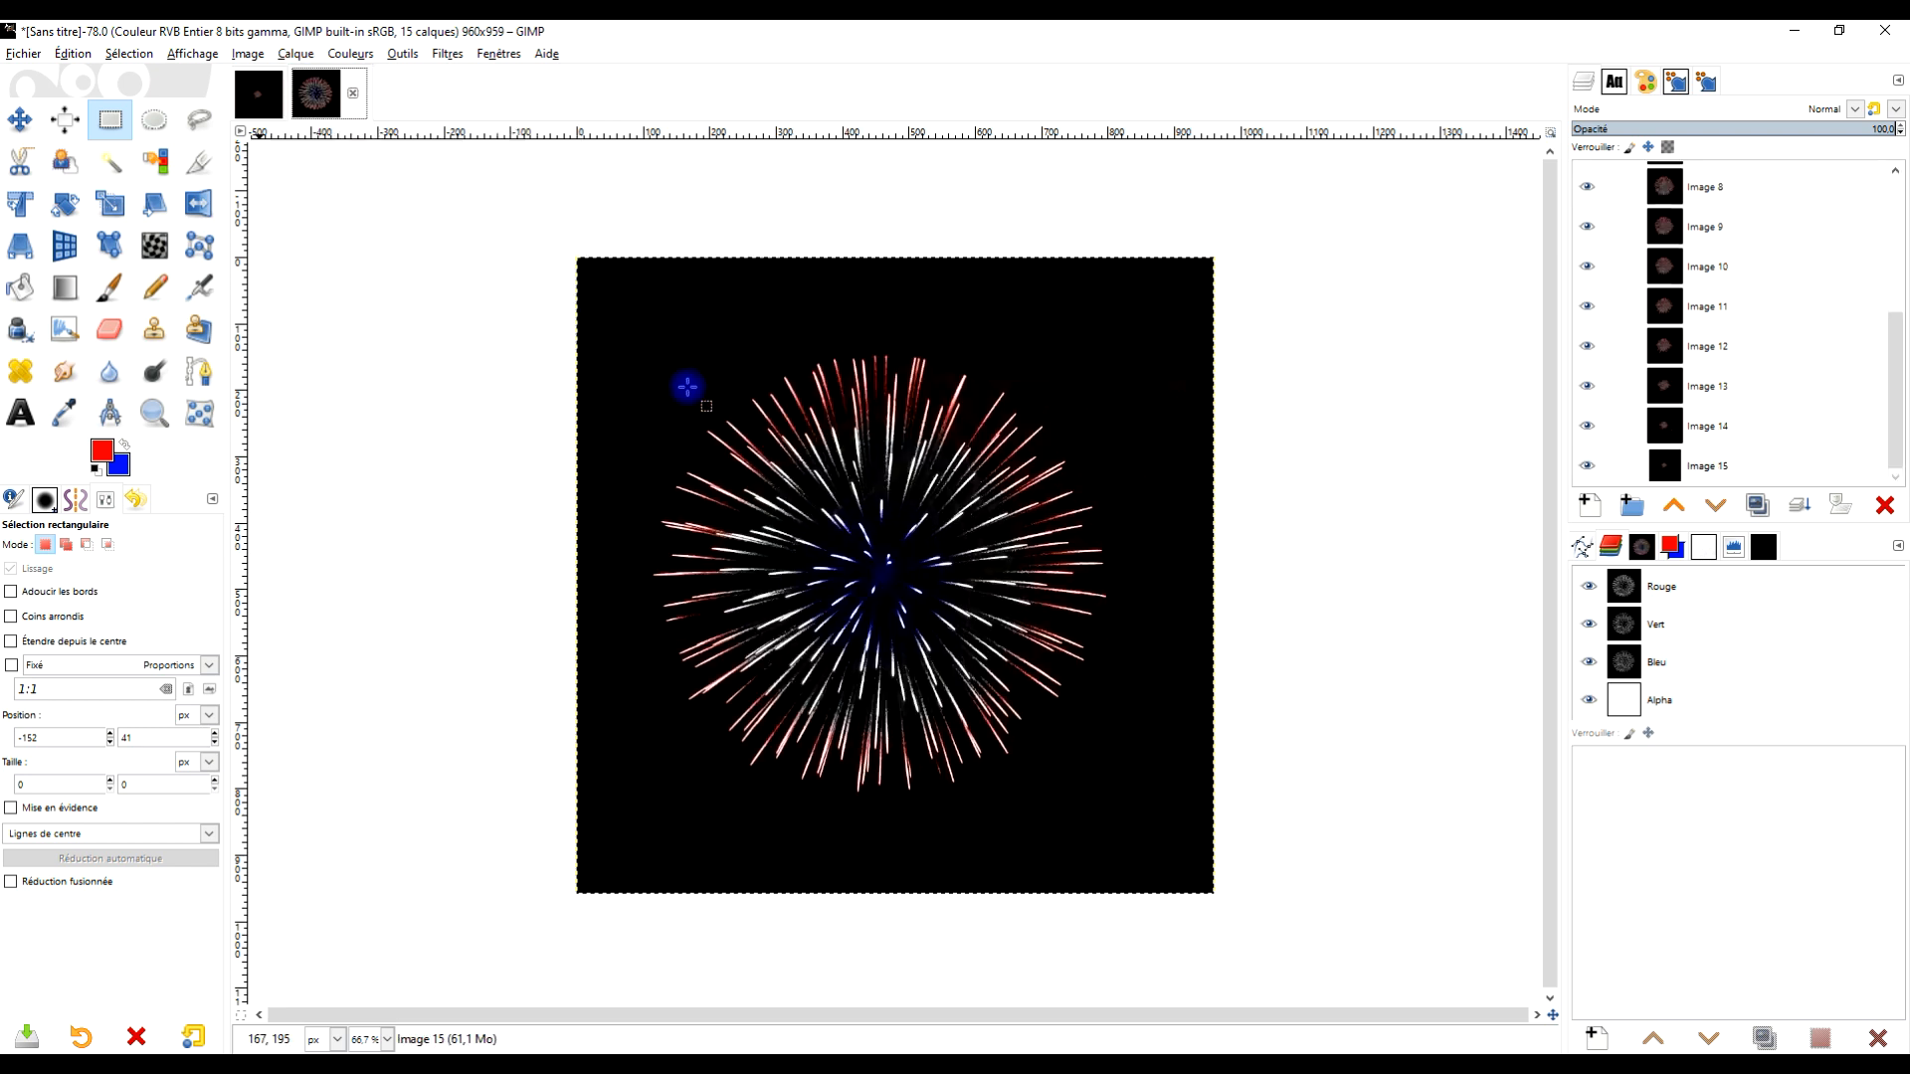
Play back the reversed animation to check the firework expanding
left_click(445, 54)
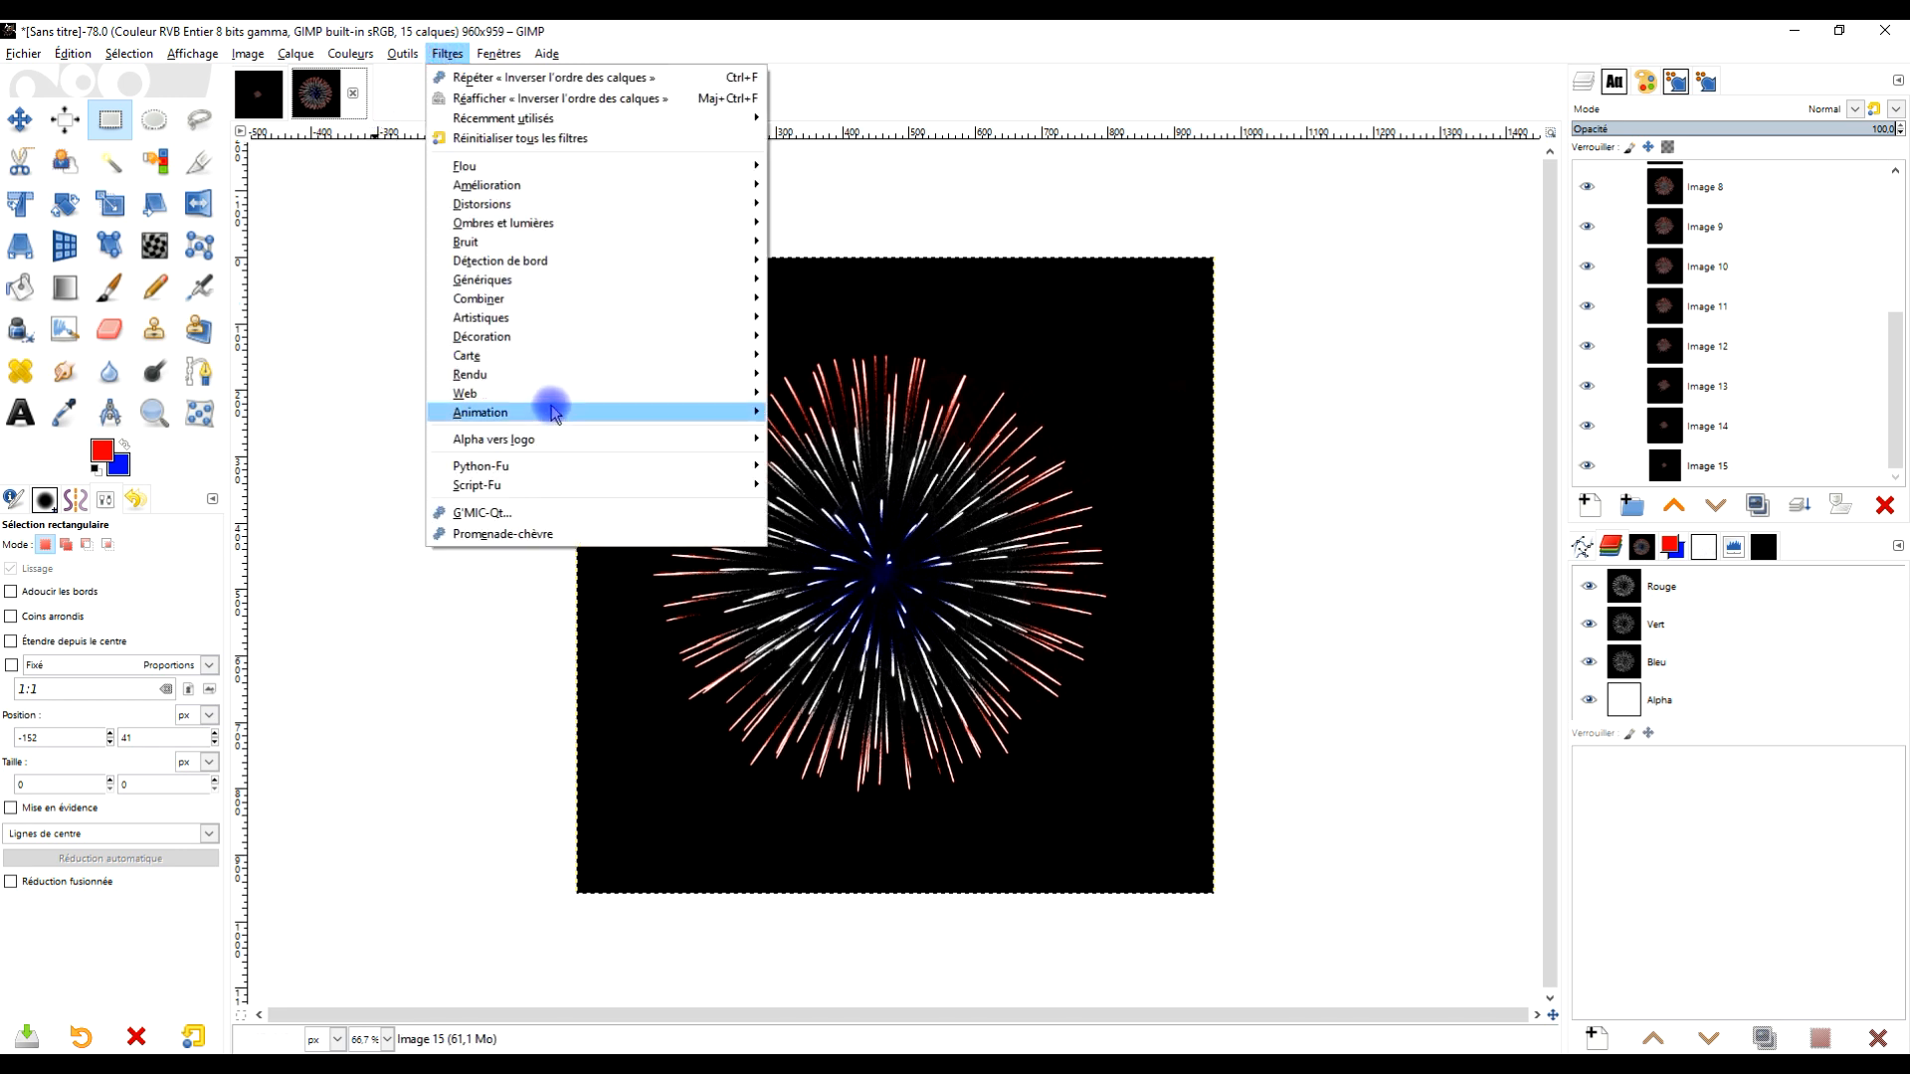
mouse_move(590, 413)
left_click(853, 610)
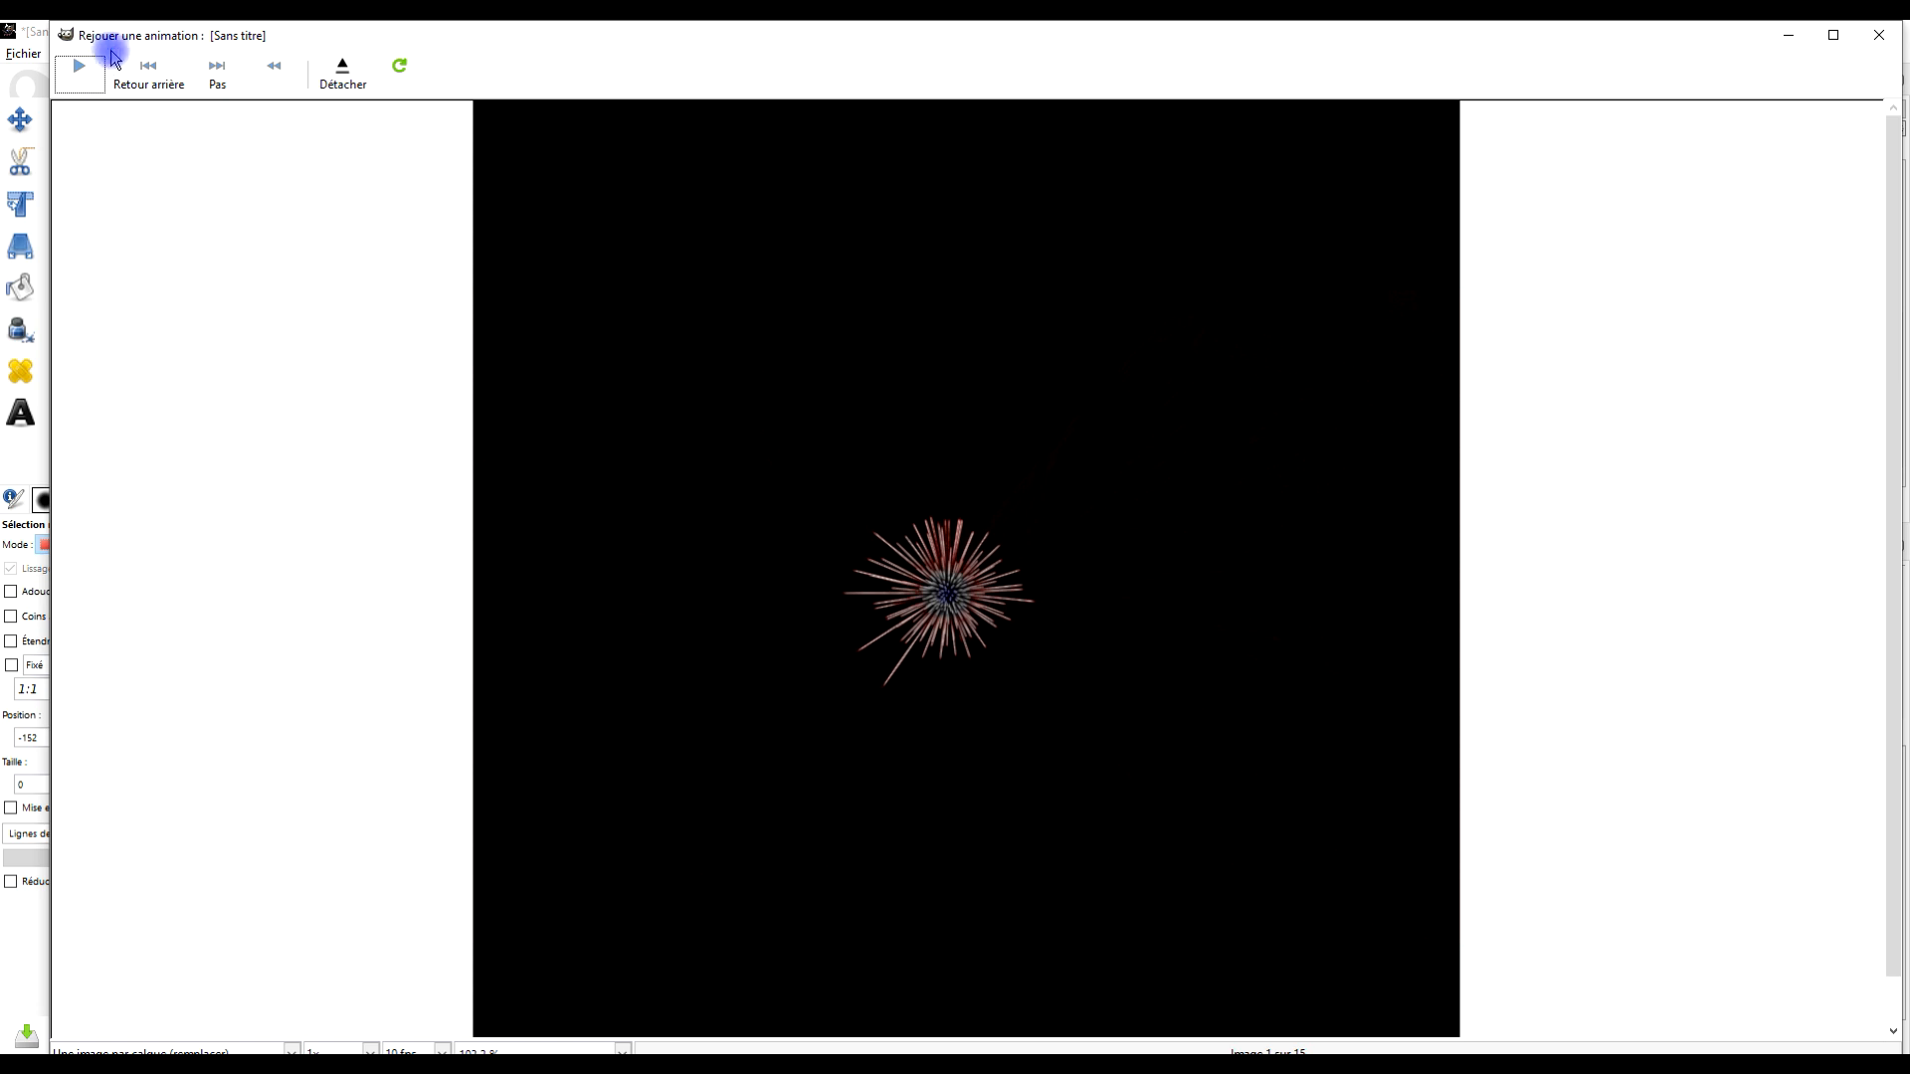
left_click(85, 67)
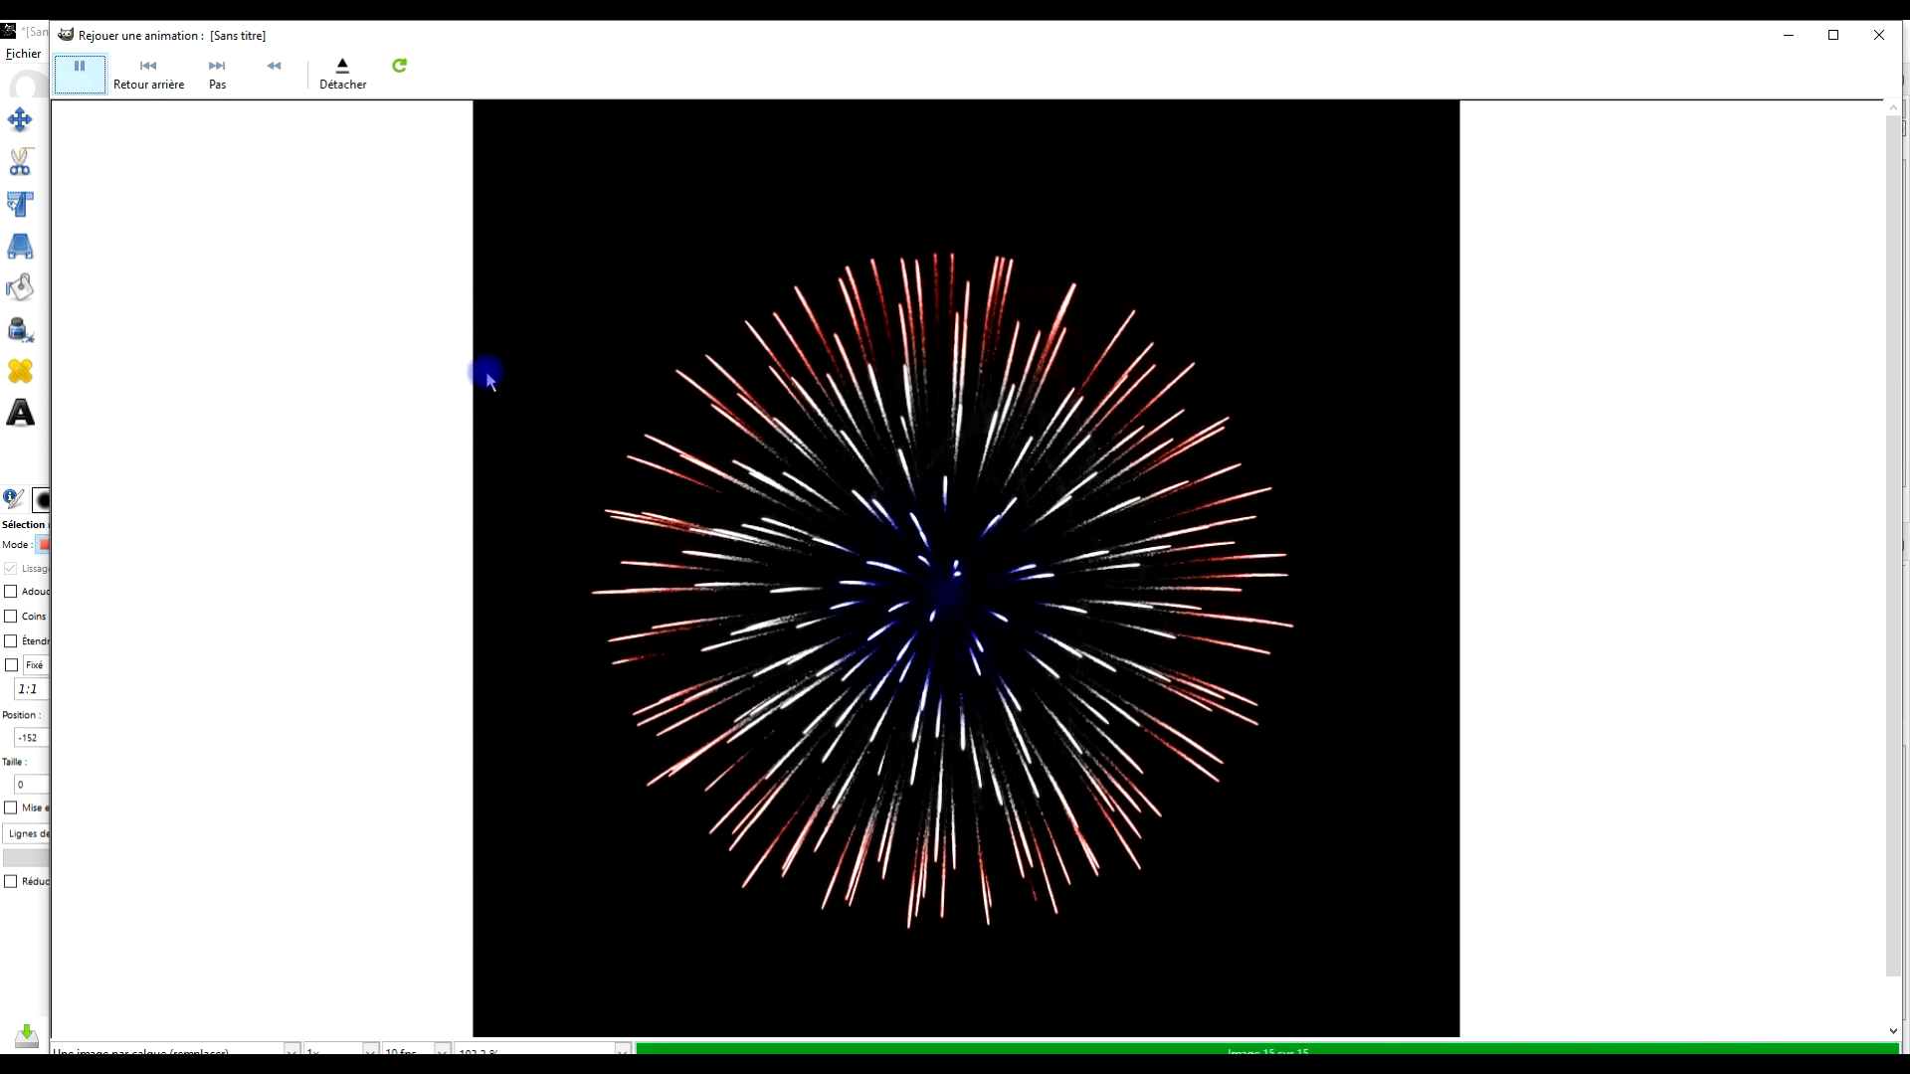
left_click(1879, 35)
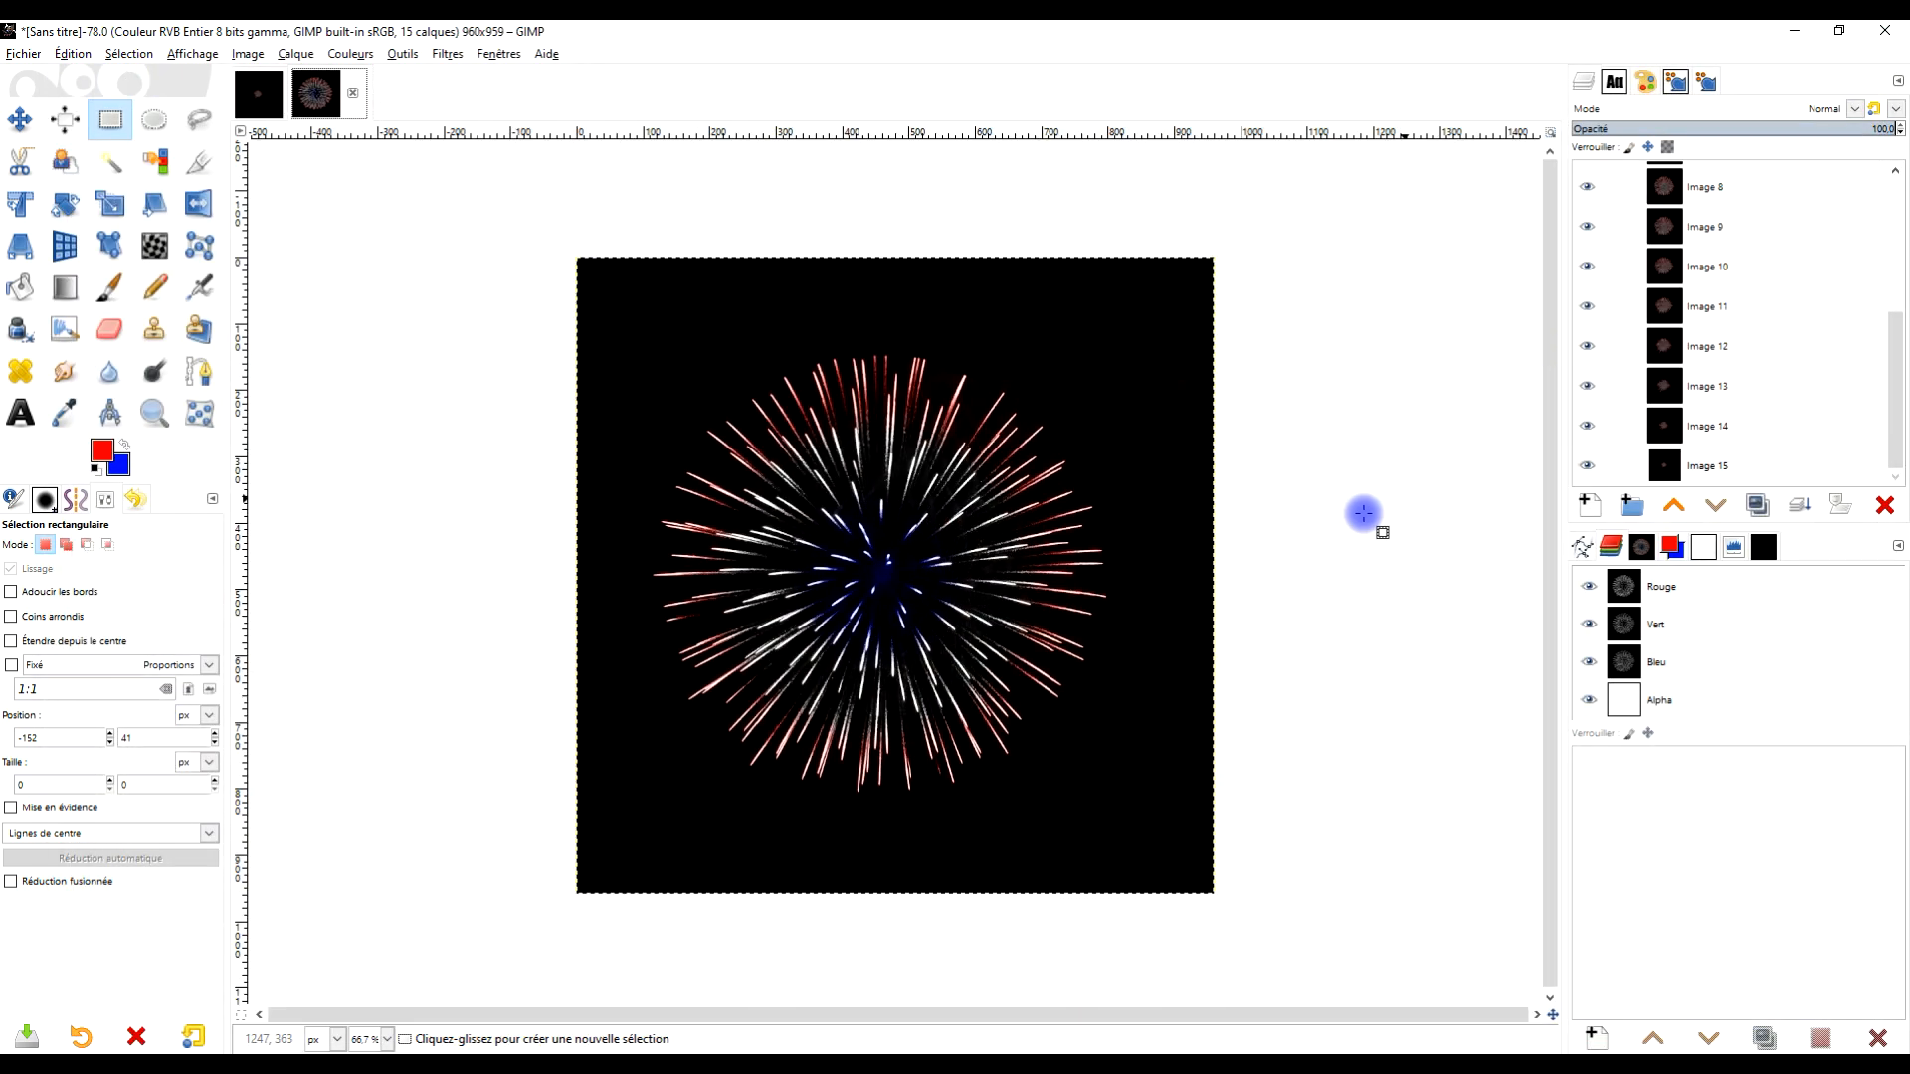
Select the Image 15 layer and make it the only visible layer
scroll(1135, 647, "down", 3)
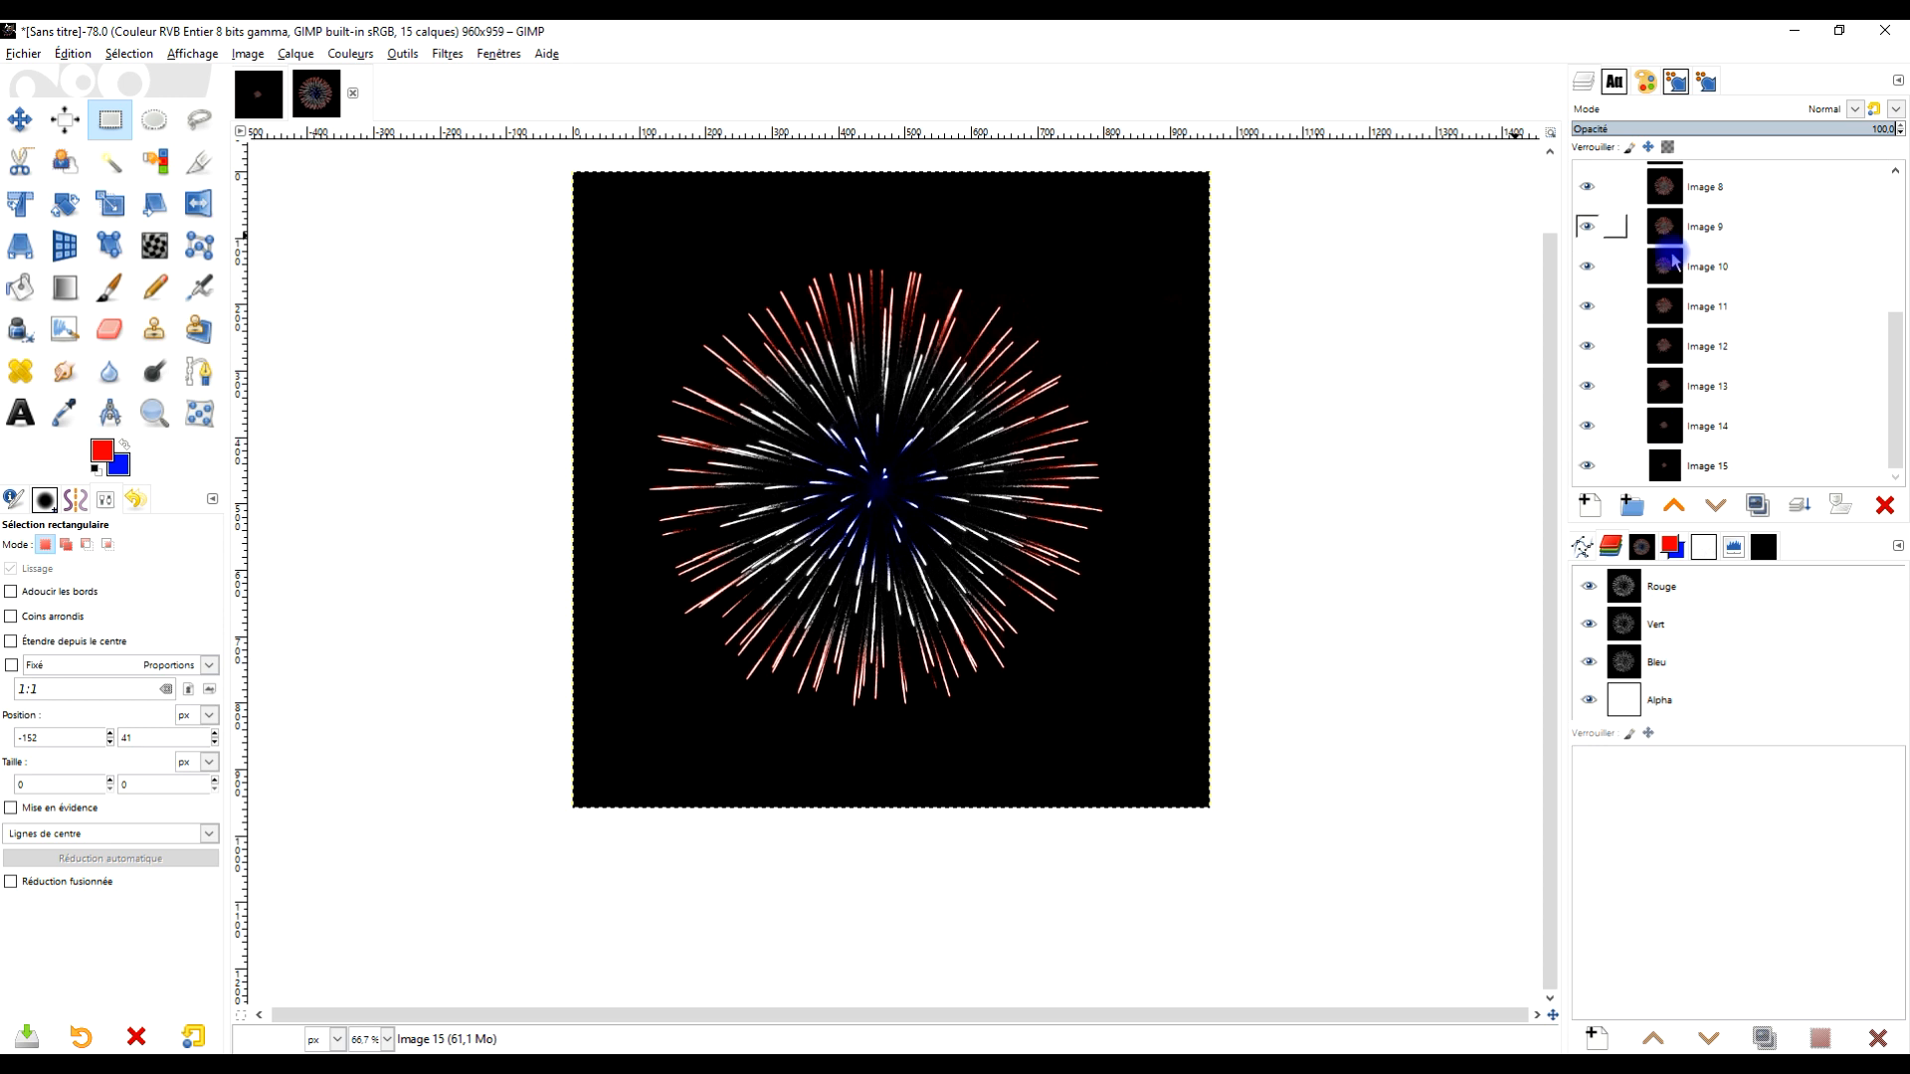
left_click(1713, 468)
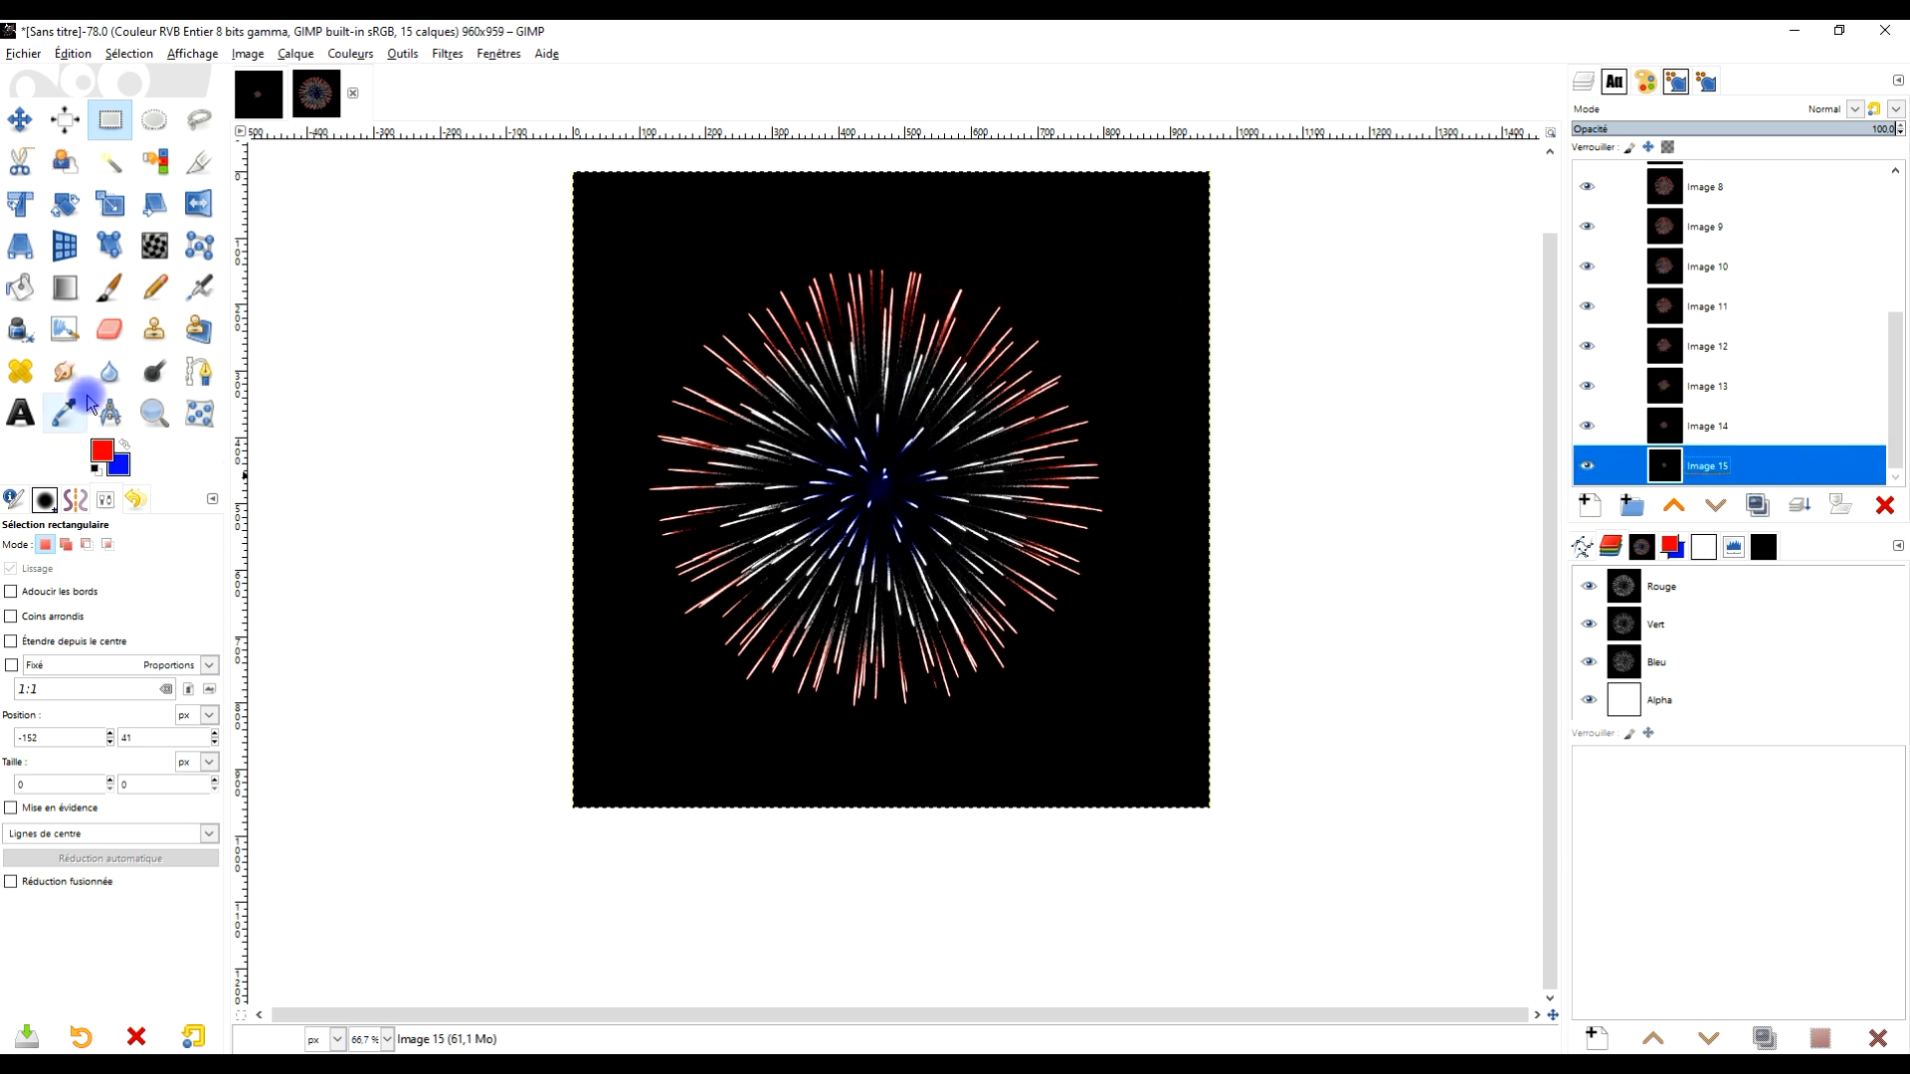
left_click(22, 413)
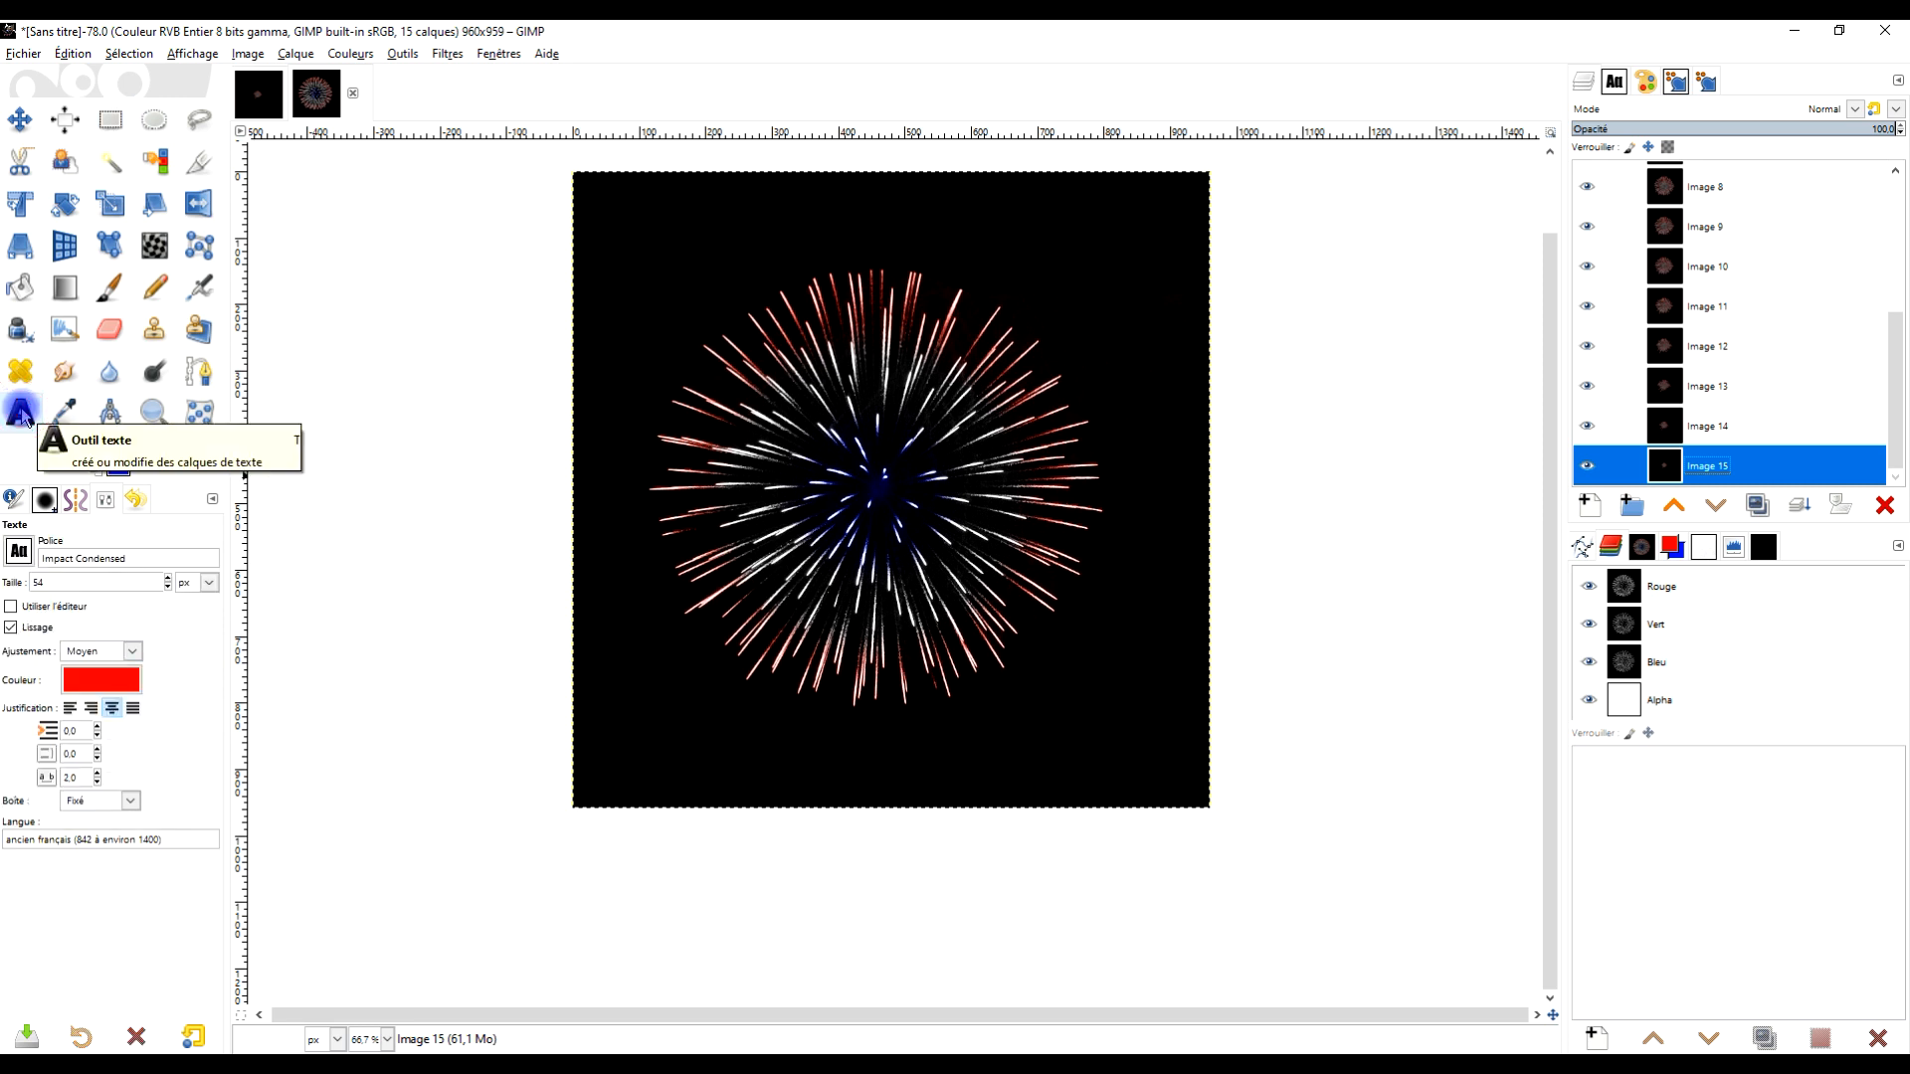
left_click(1588, 467, "shift")
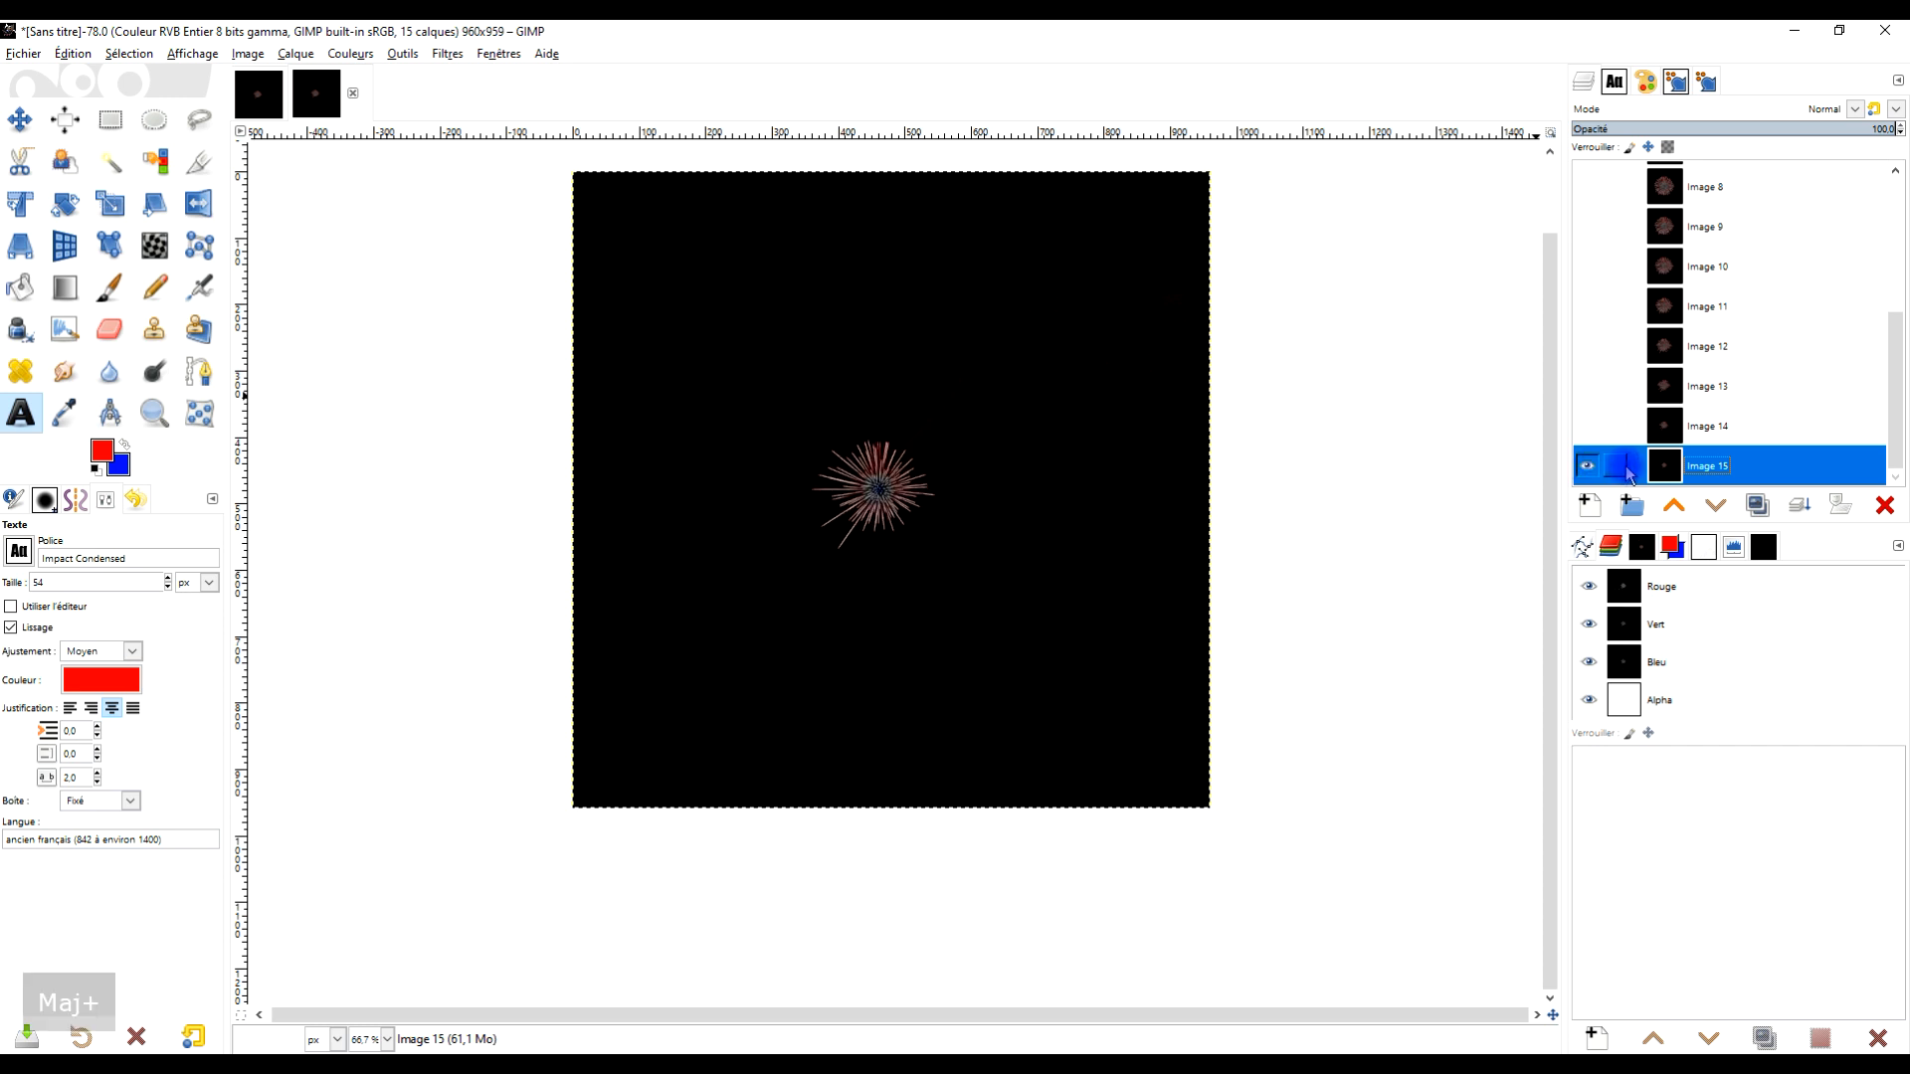
left_click(1595, 470)
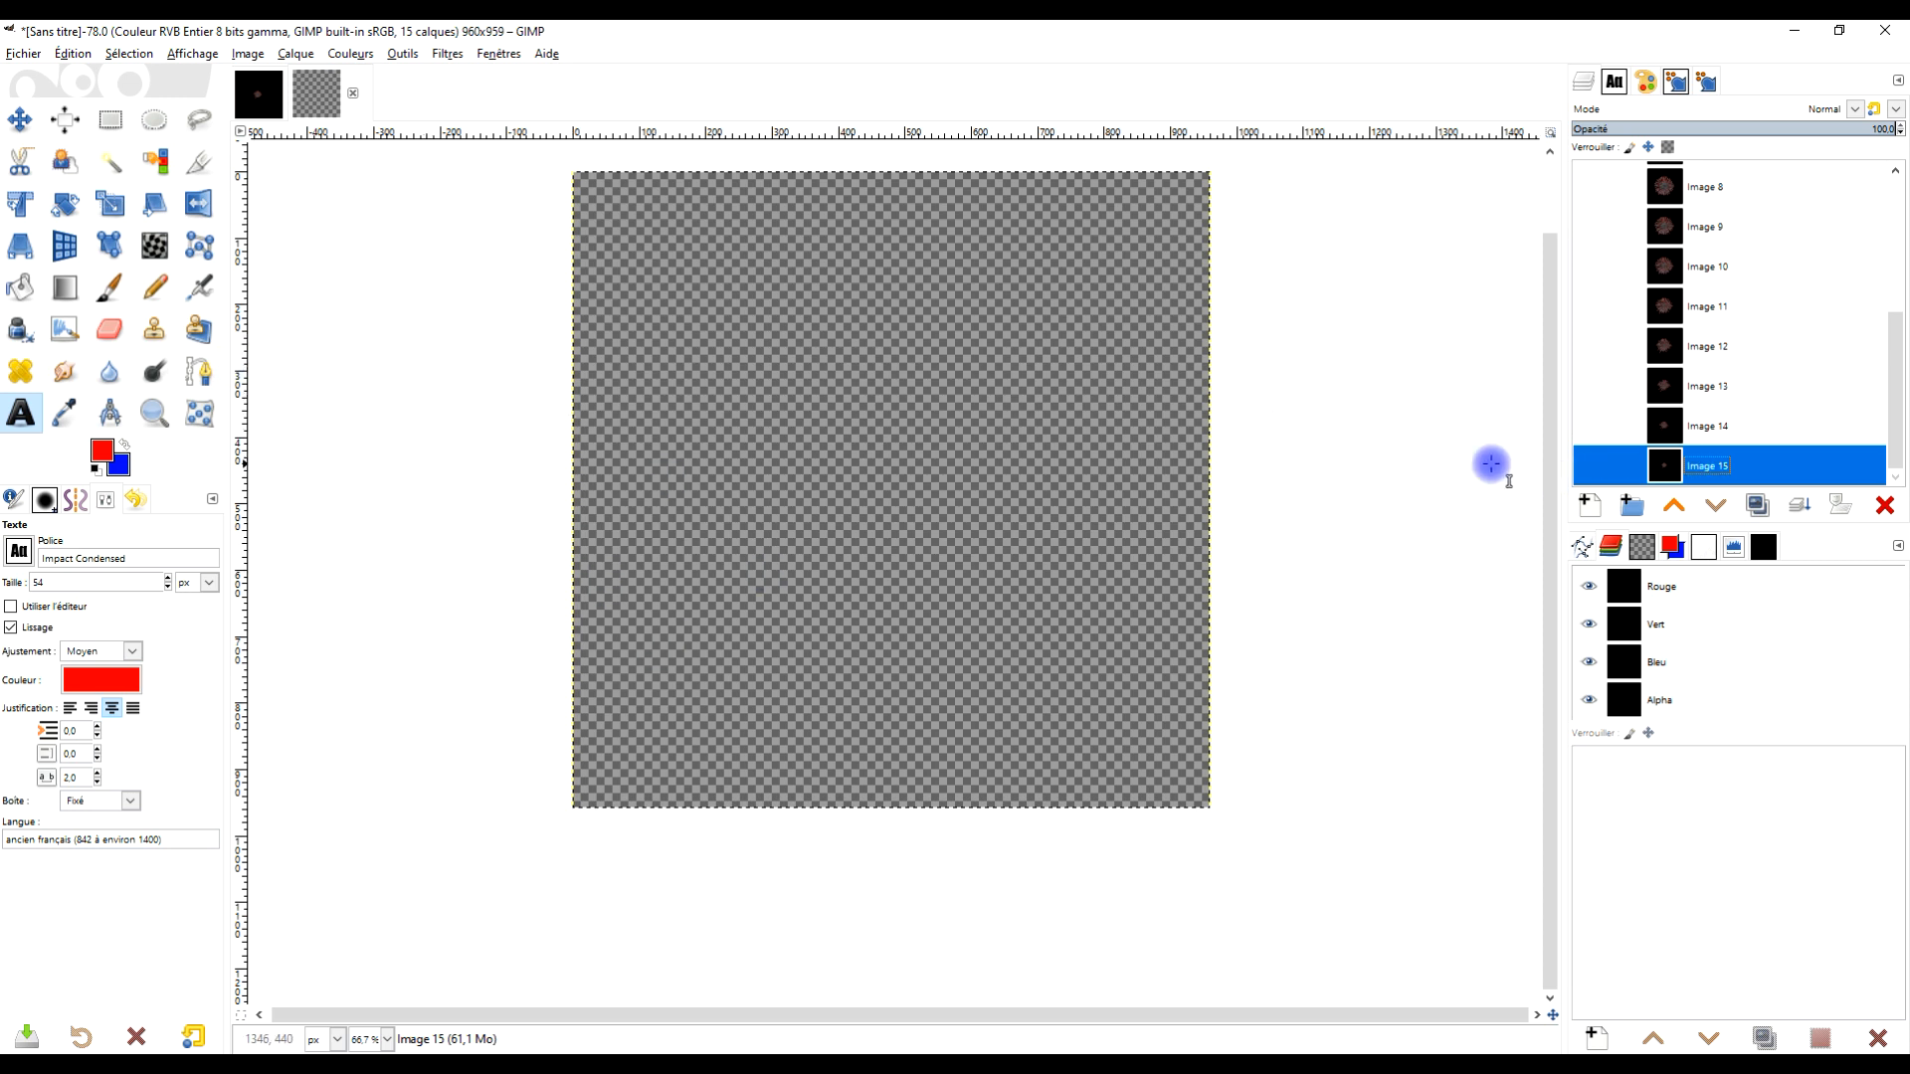
left_click(1587, 465)
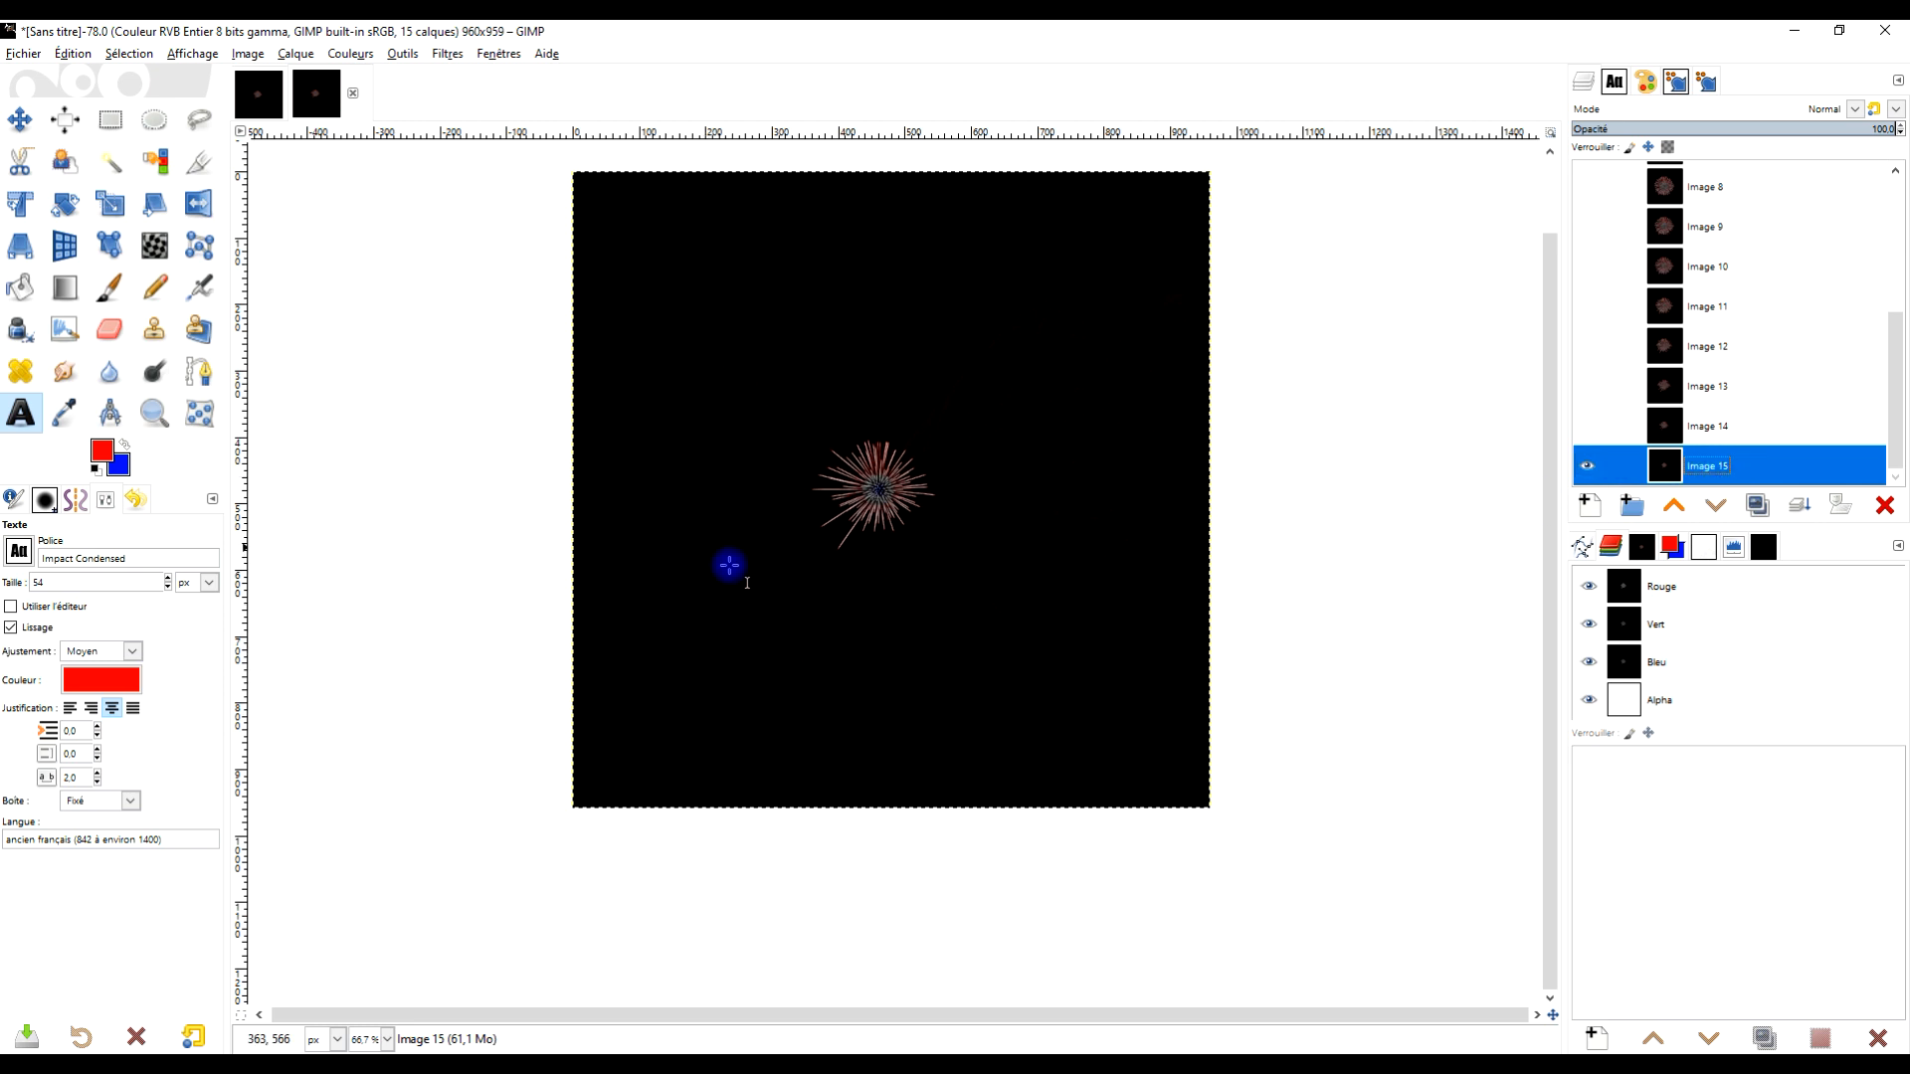
Set the foreground colour to white and draw a text box across the lower part of the image
left_click(97, 468)
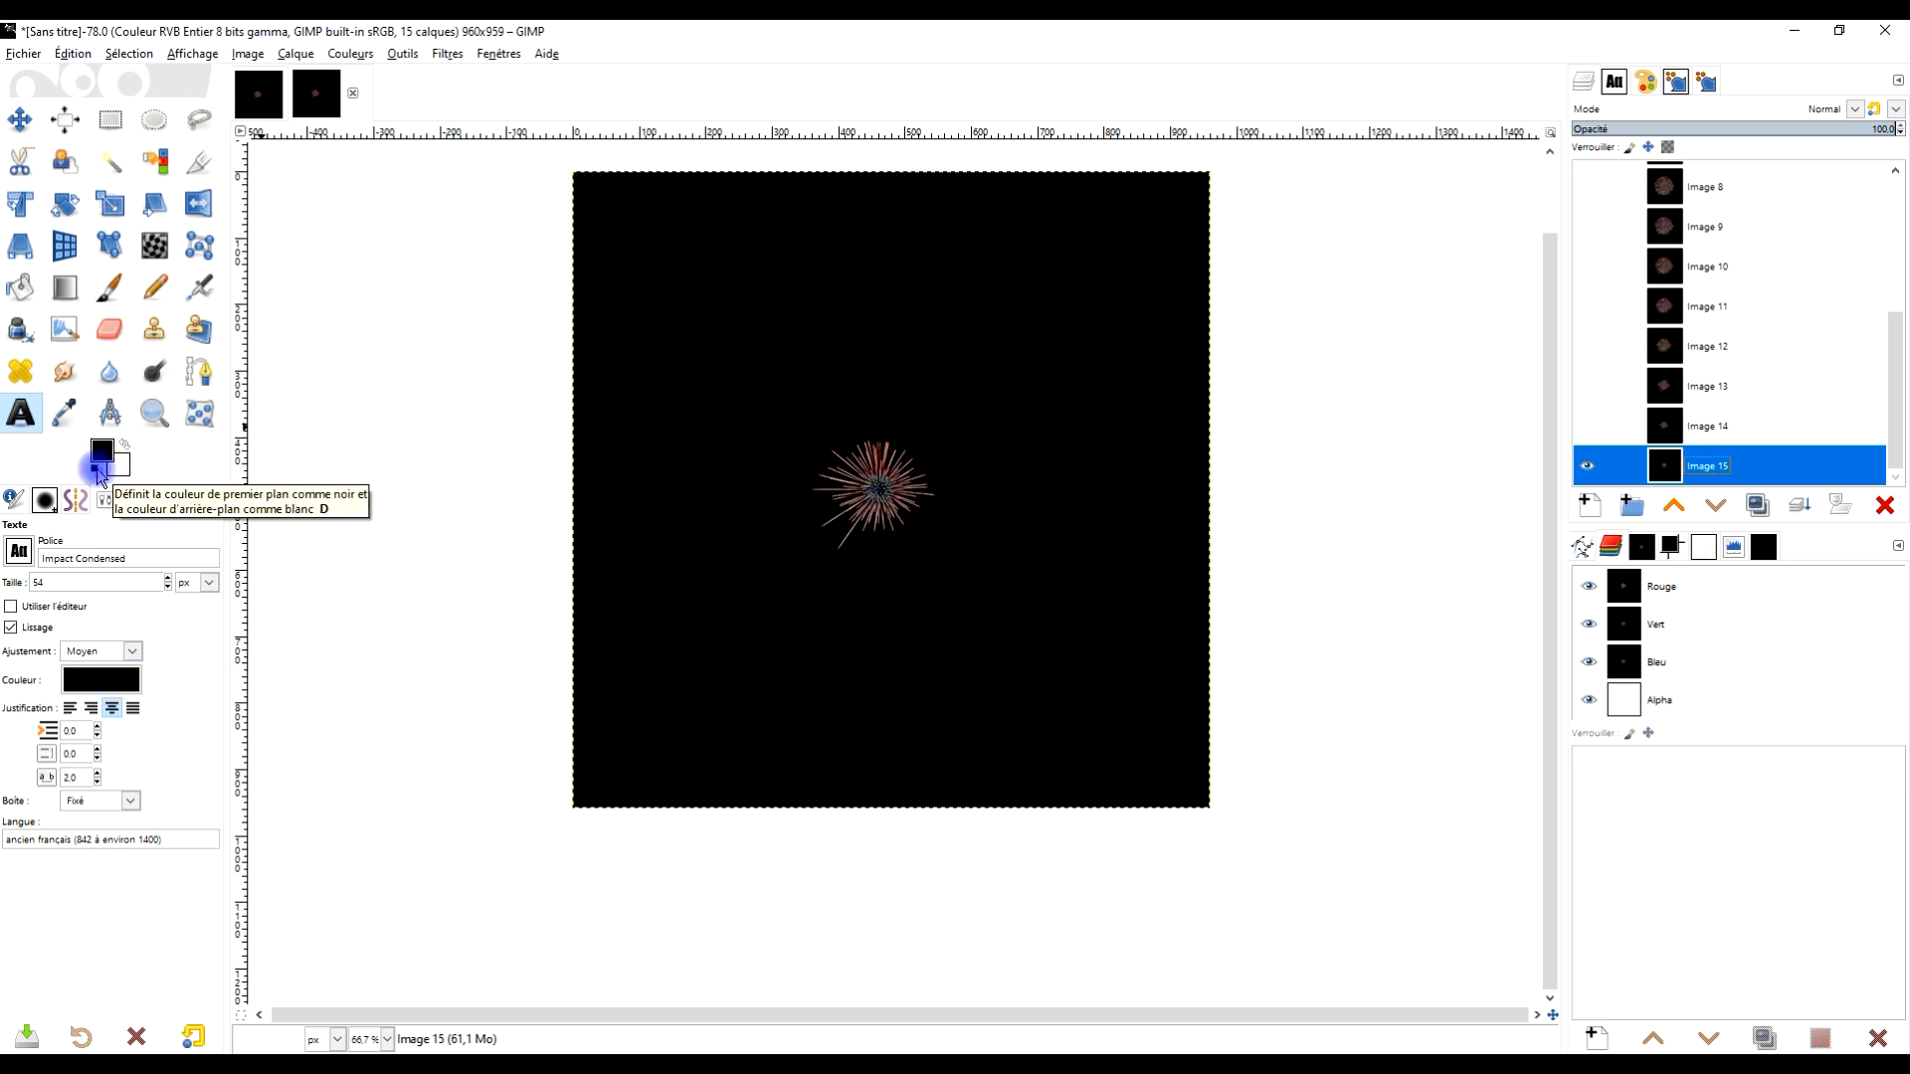
left_click(125, 448)
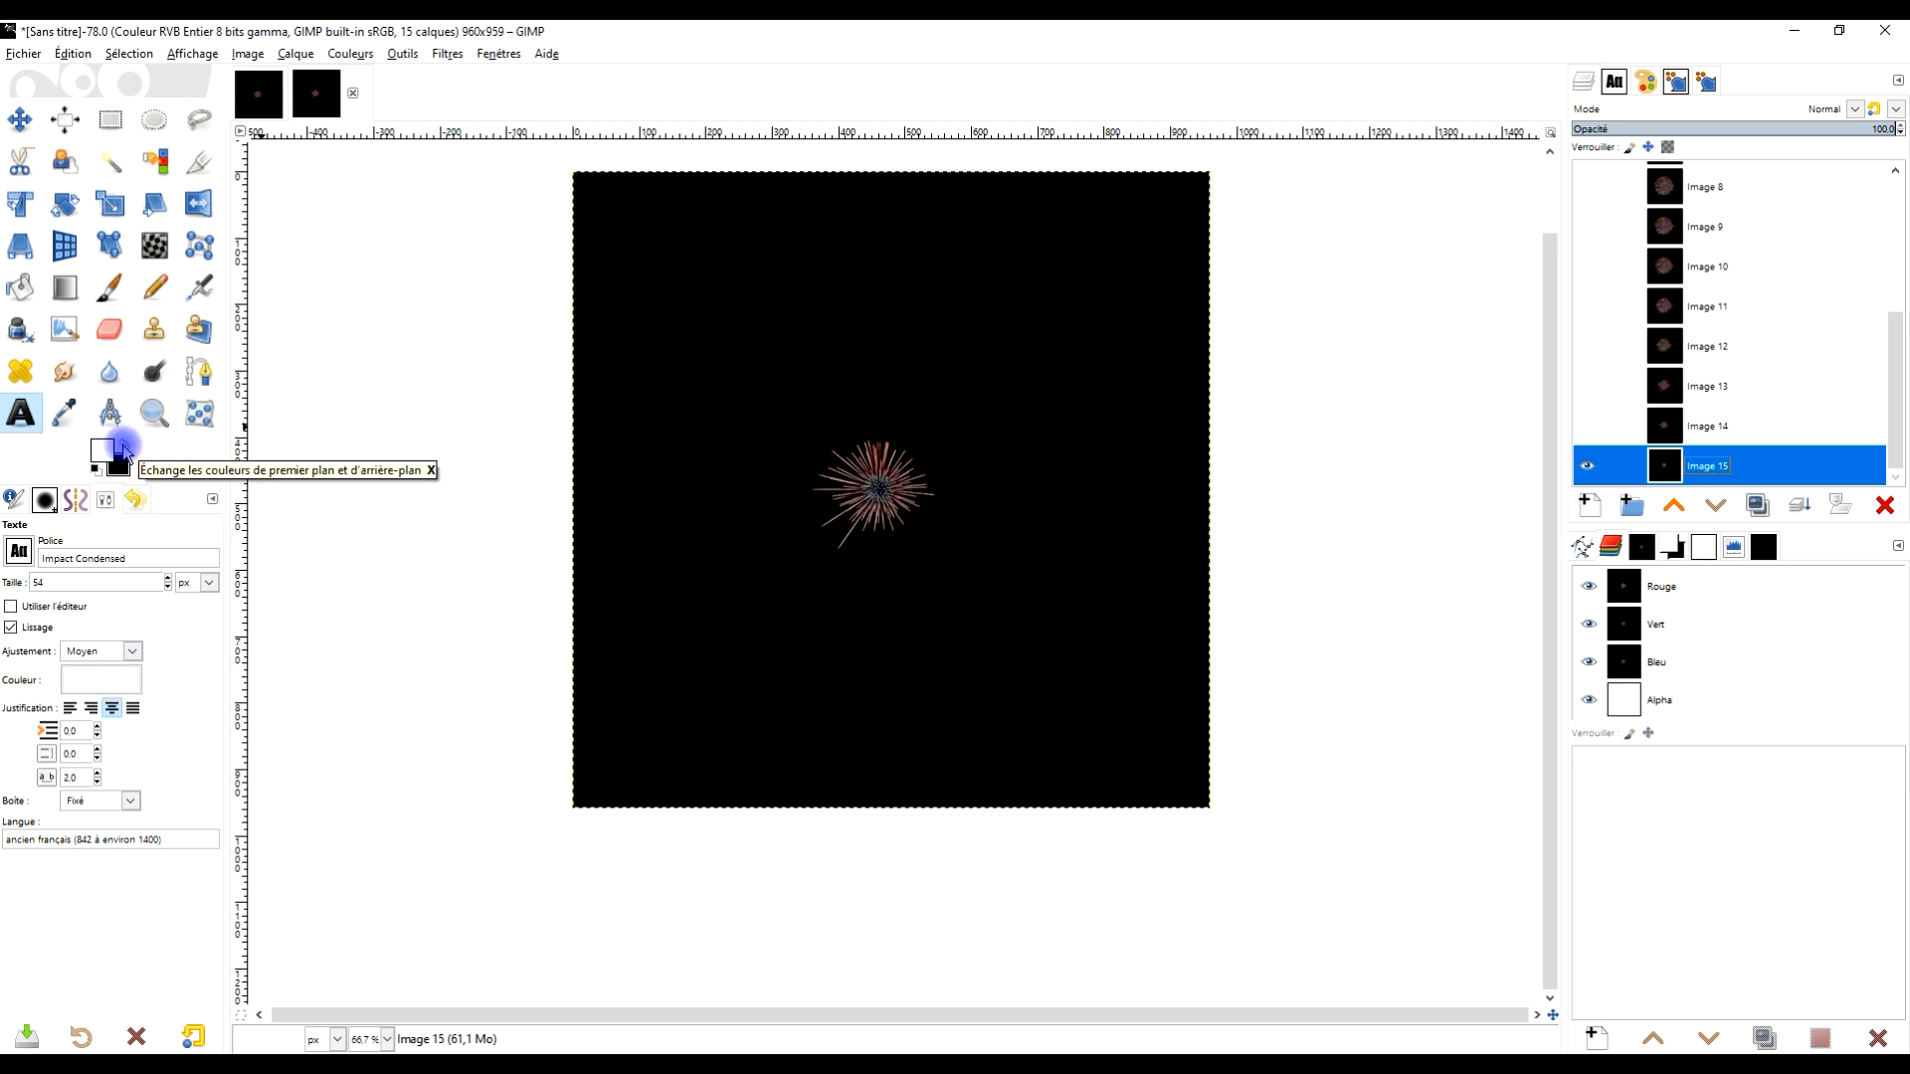
left_click(31, 424)
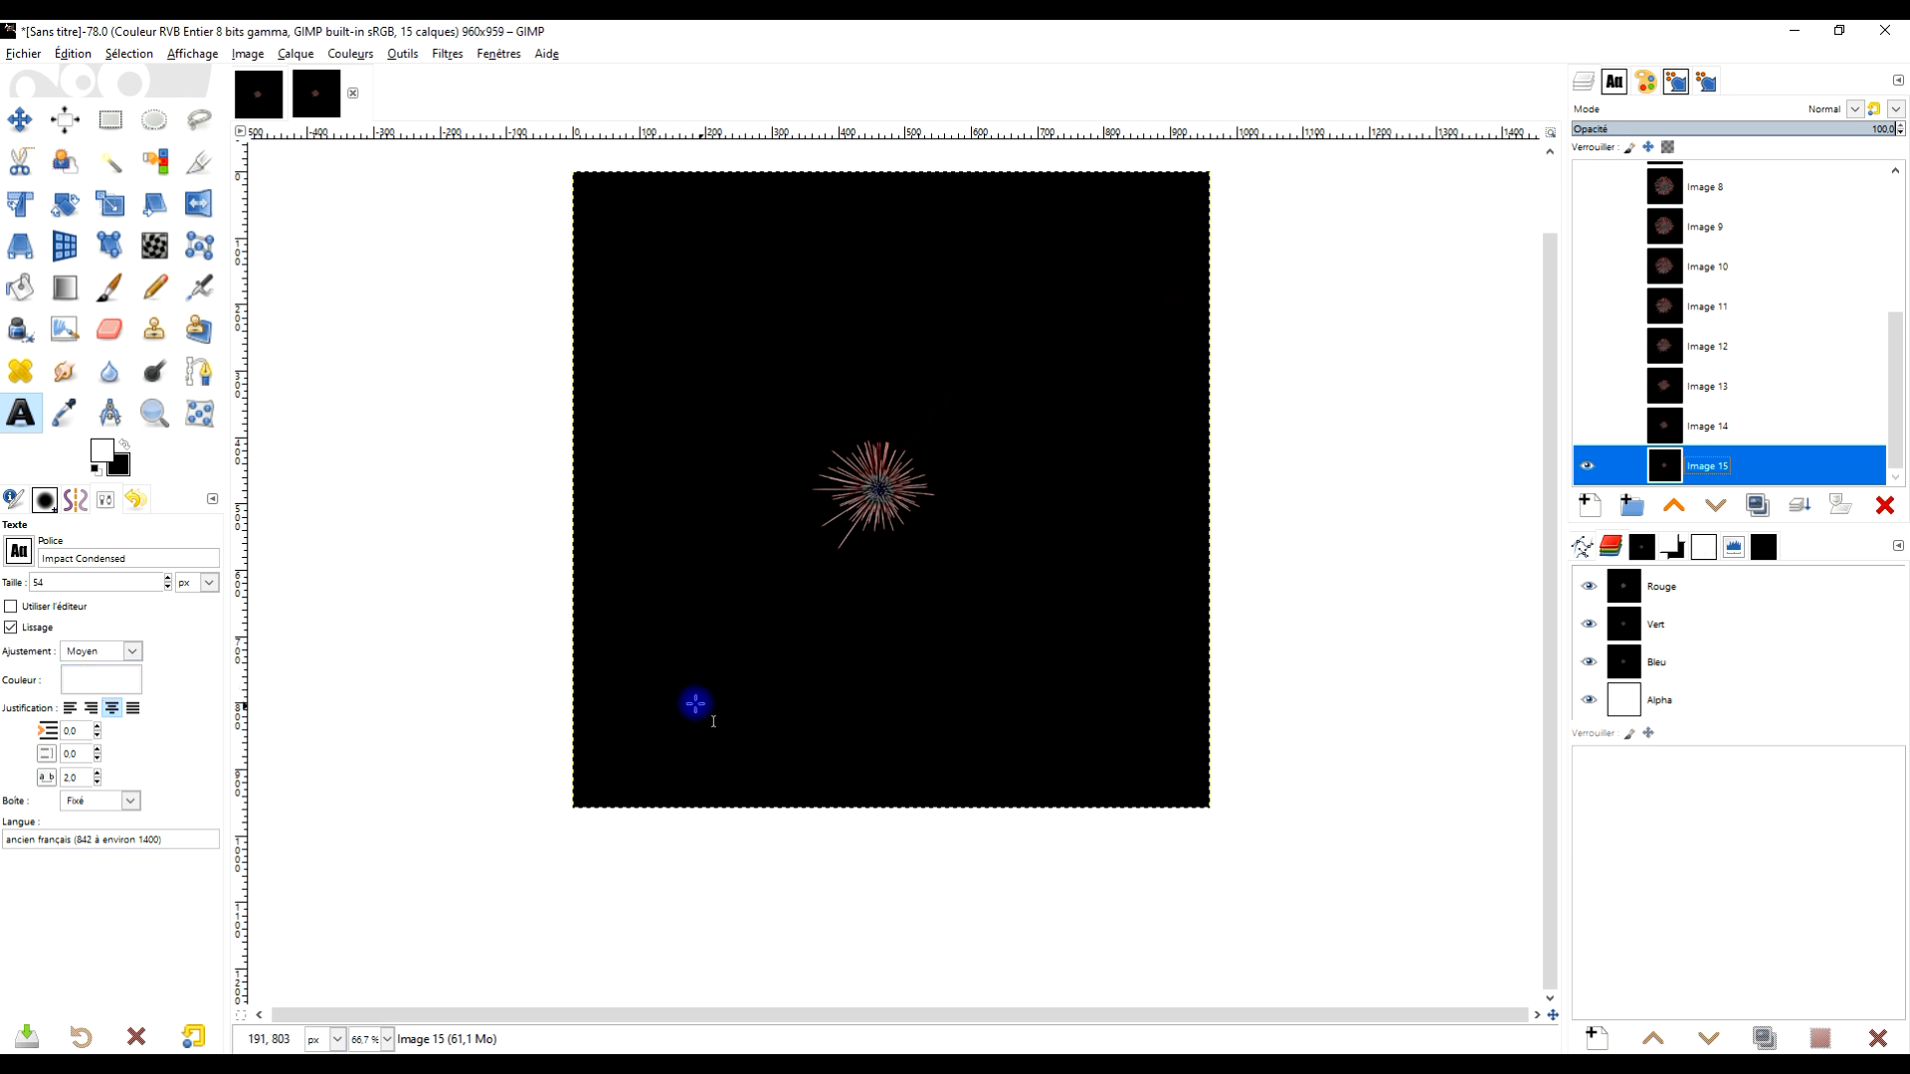
left_click_drag(609, 636, 1176, 781)
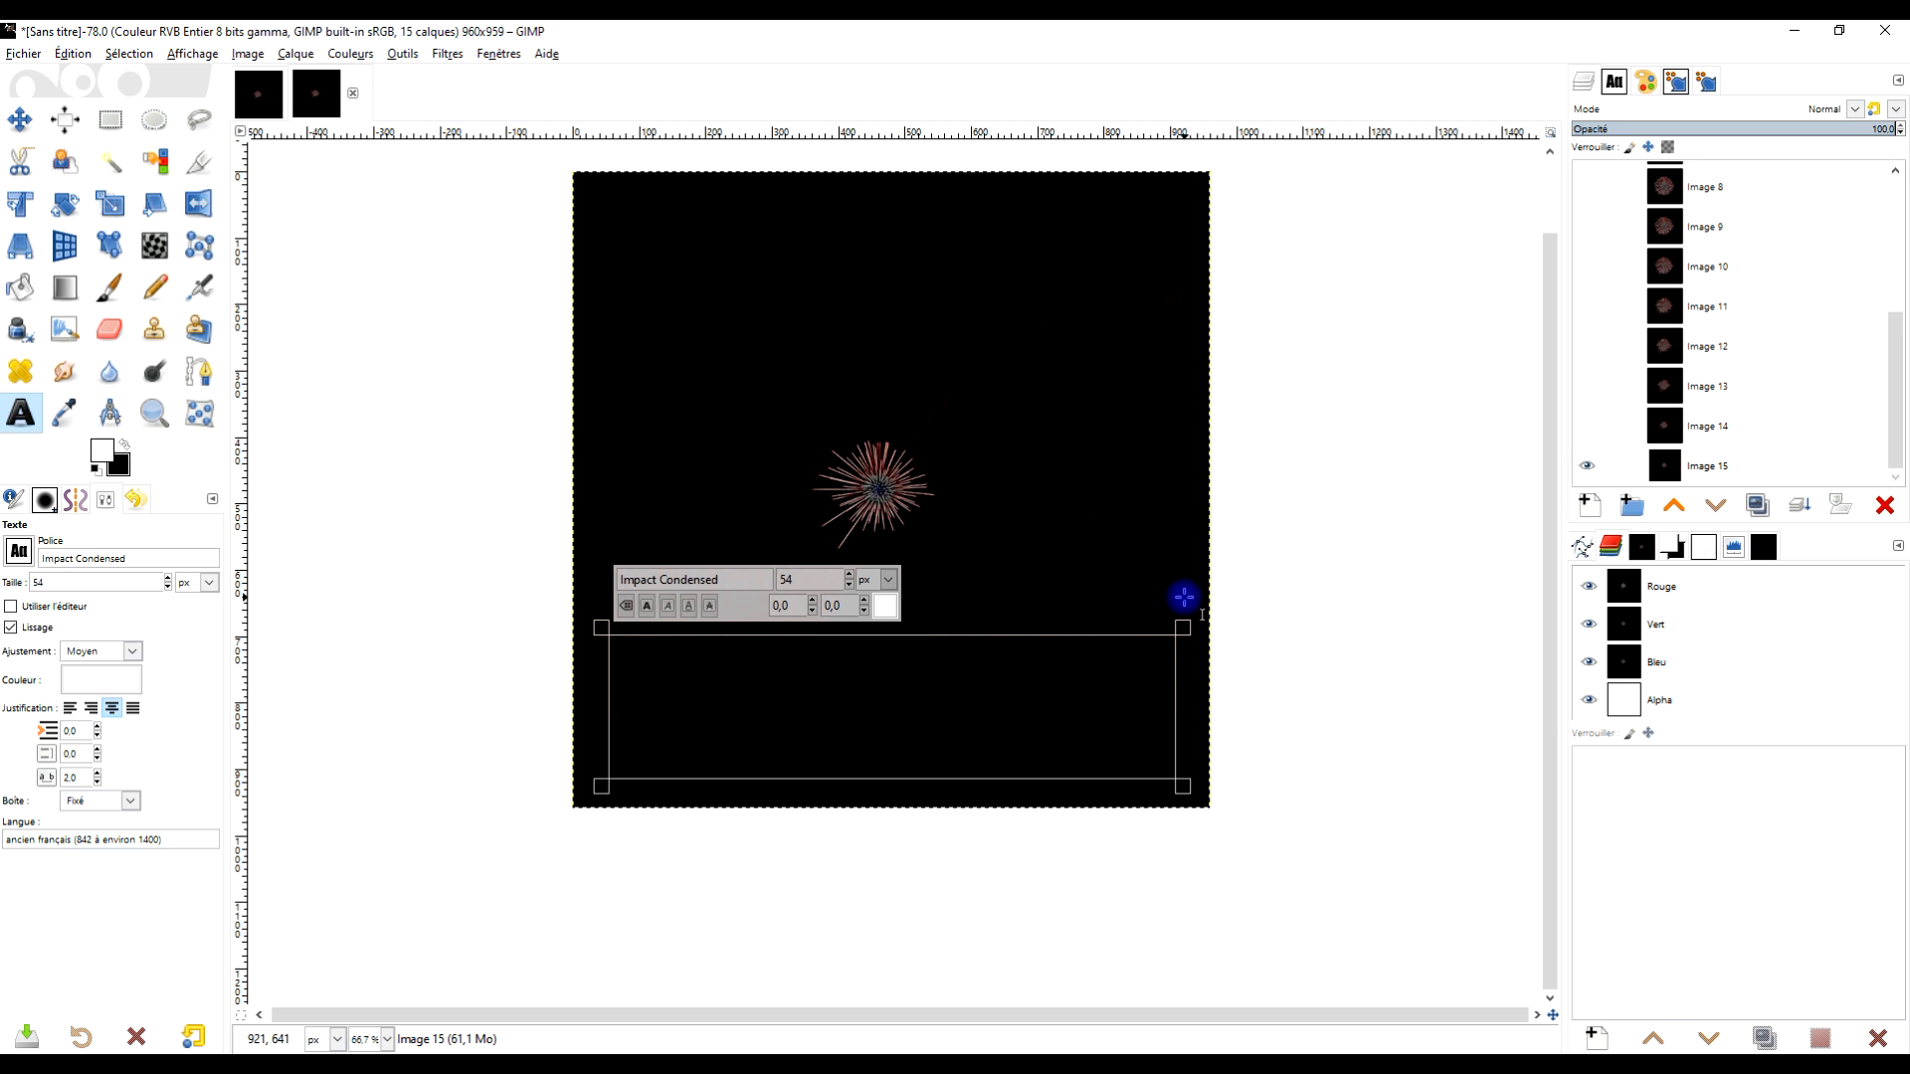
Type the text BON 14 JUILLET in capital letters in the text box
key("Caps_Lock")
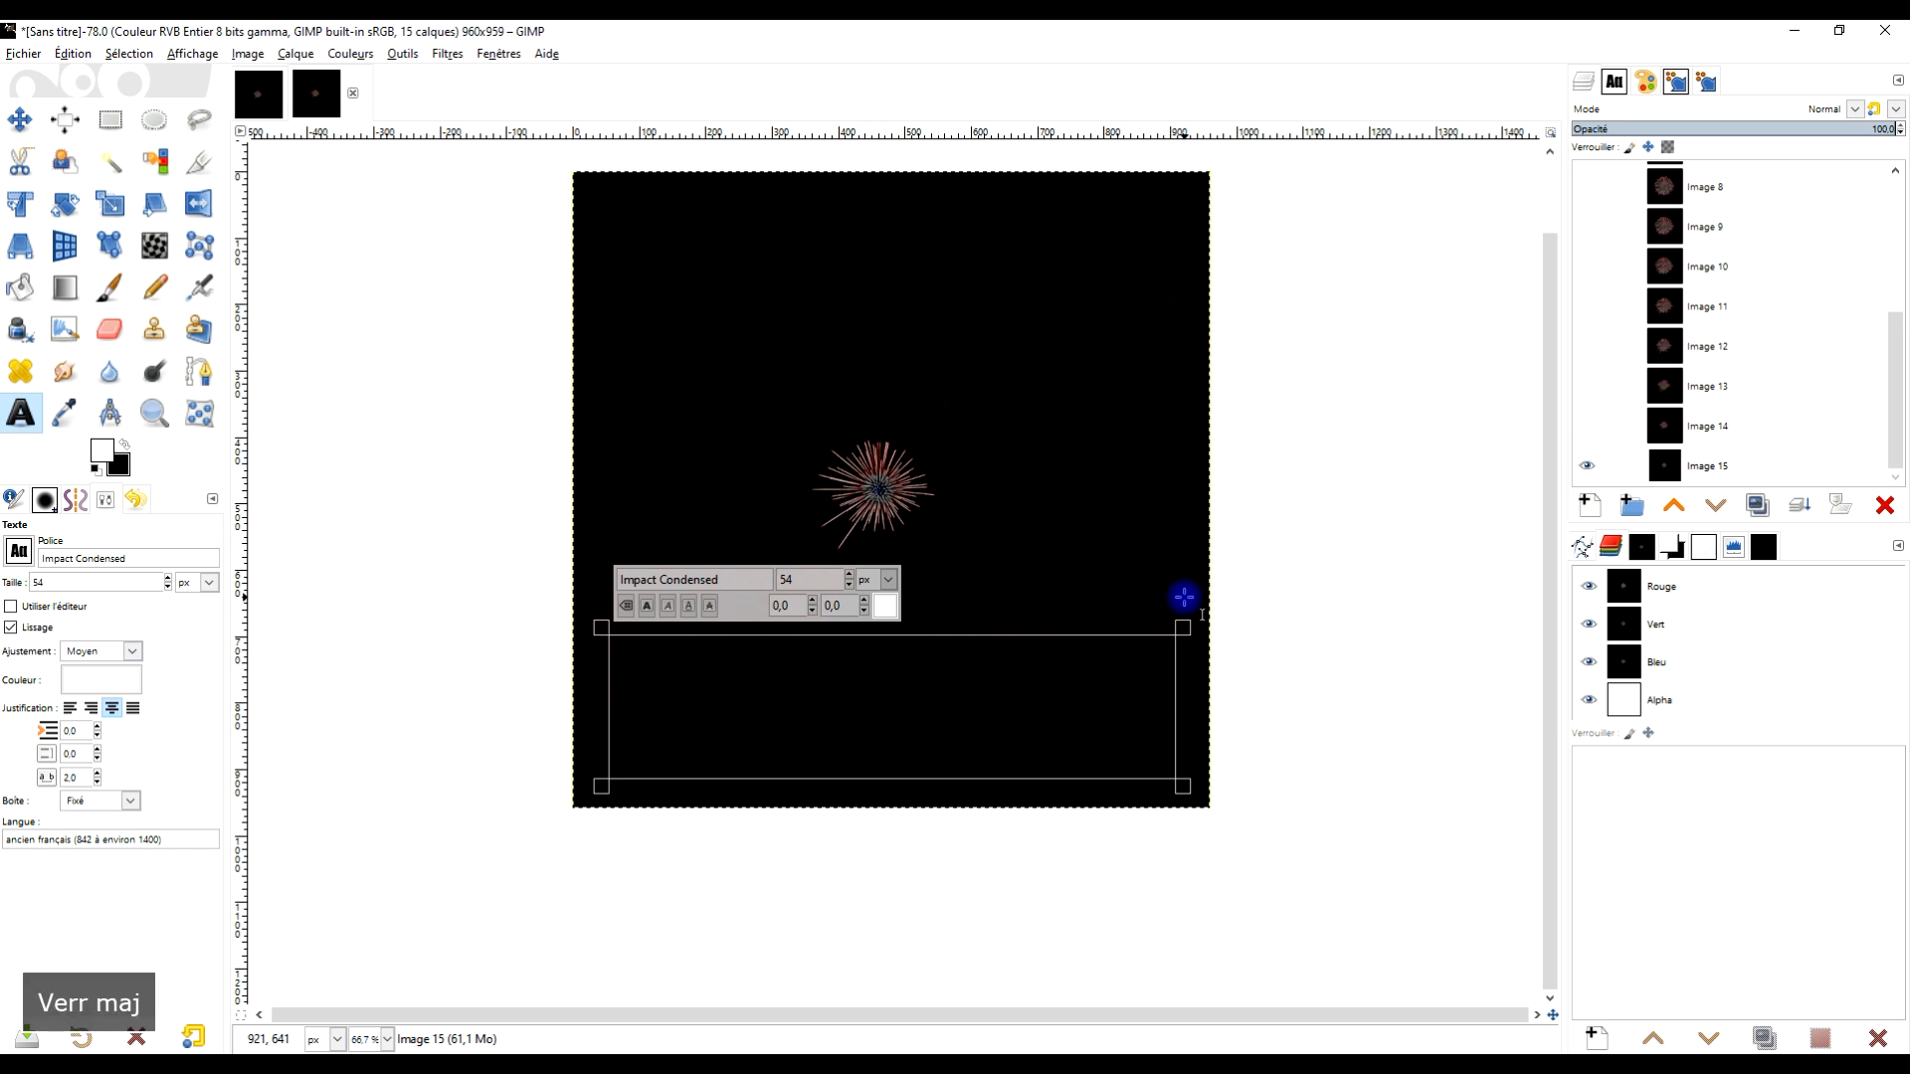
type("BON 14 JUILLET")
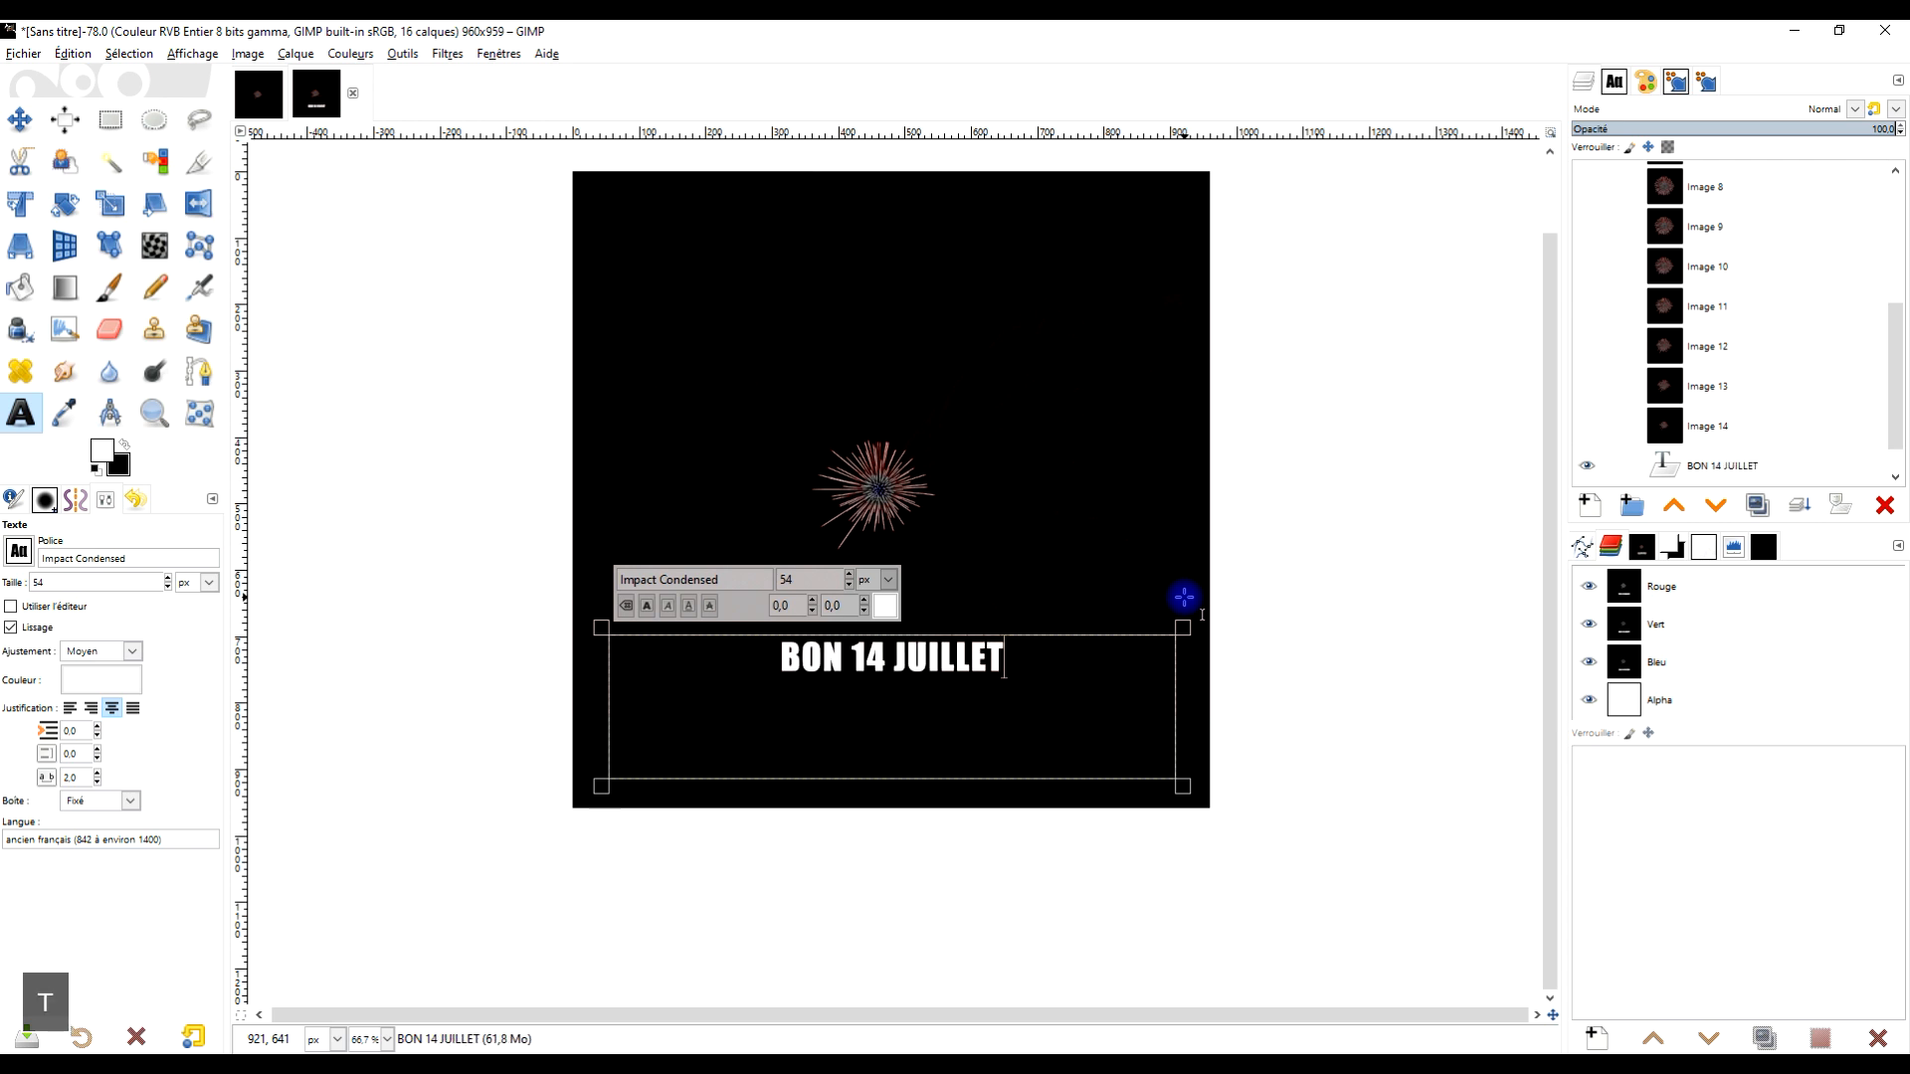
Select the whole text and increase its font size to 144 px
left_click_drag(787, 673, 1039, 689)
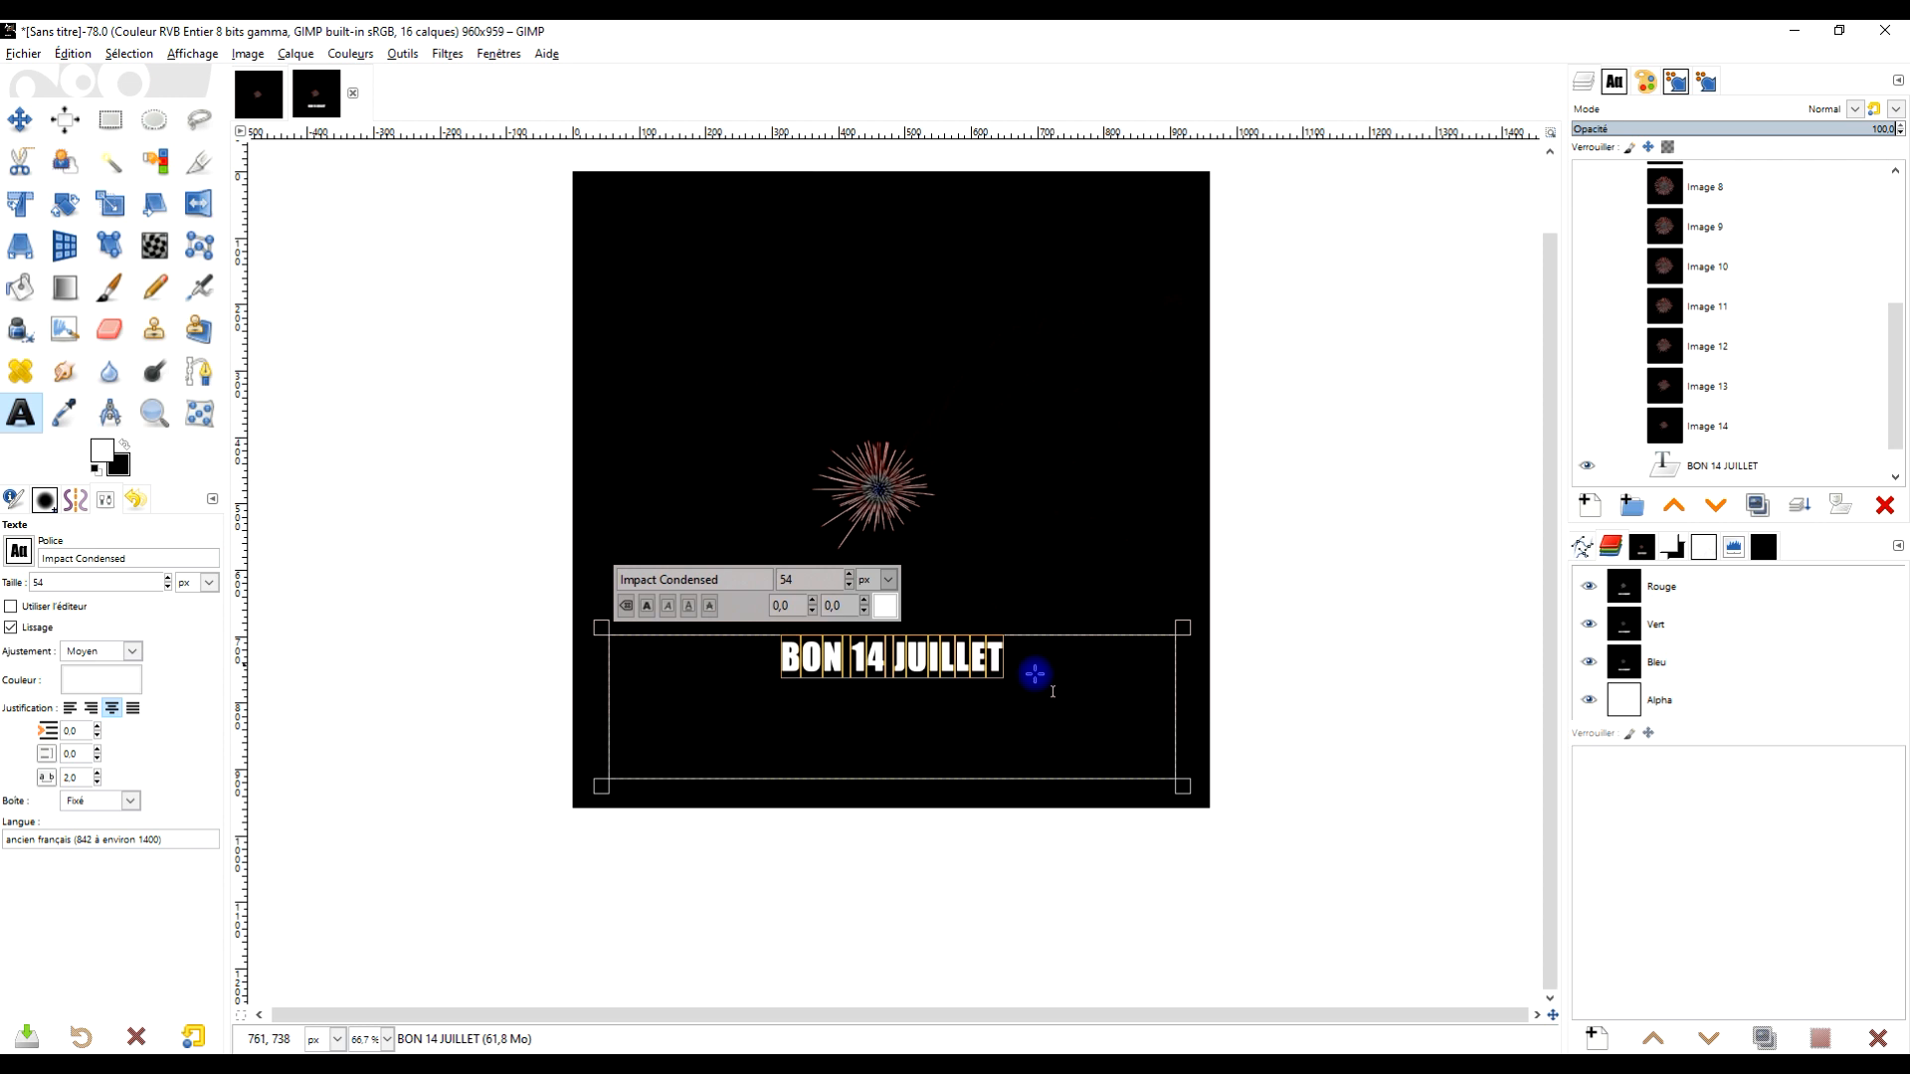
left_click_drag(853, 579, 850, 576)
left_click(851, 576)
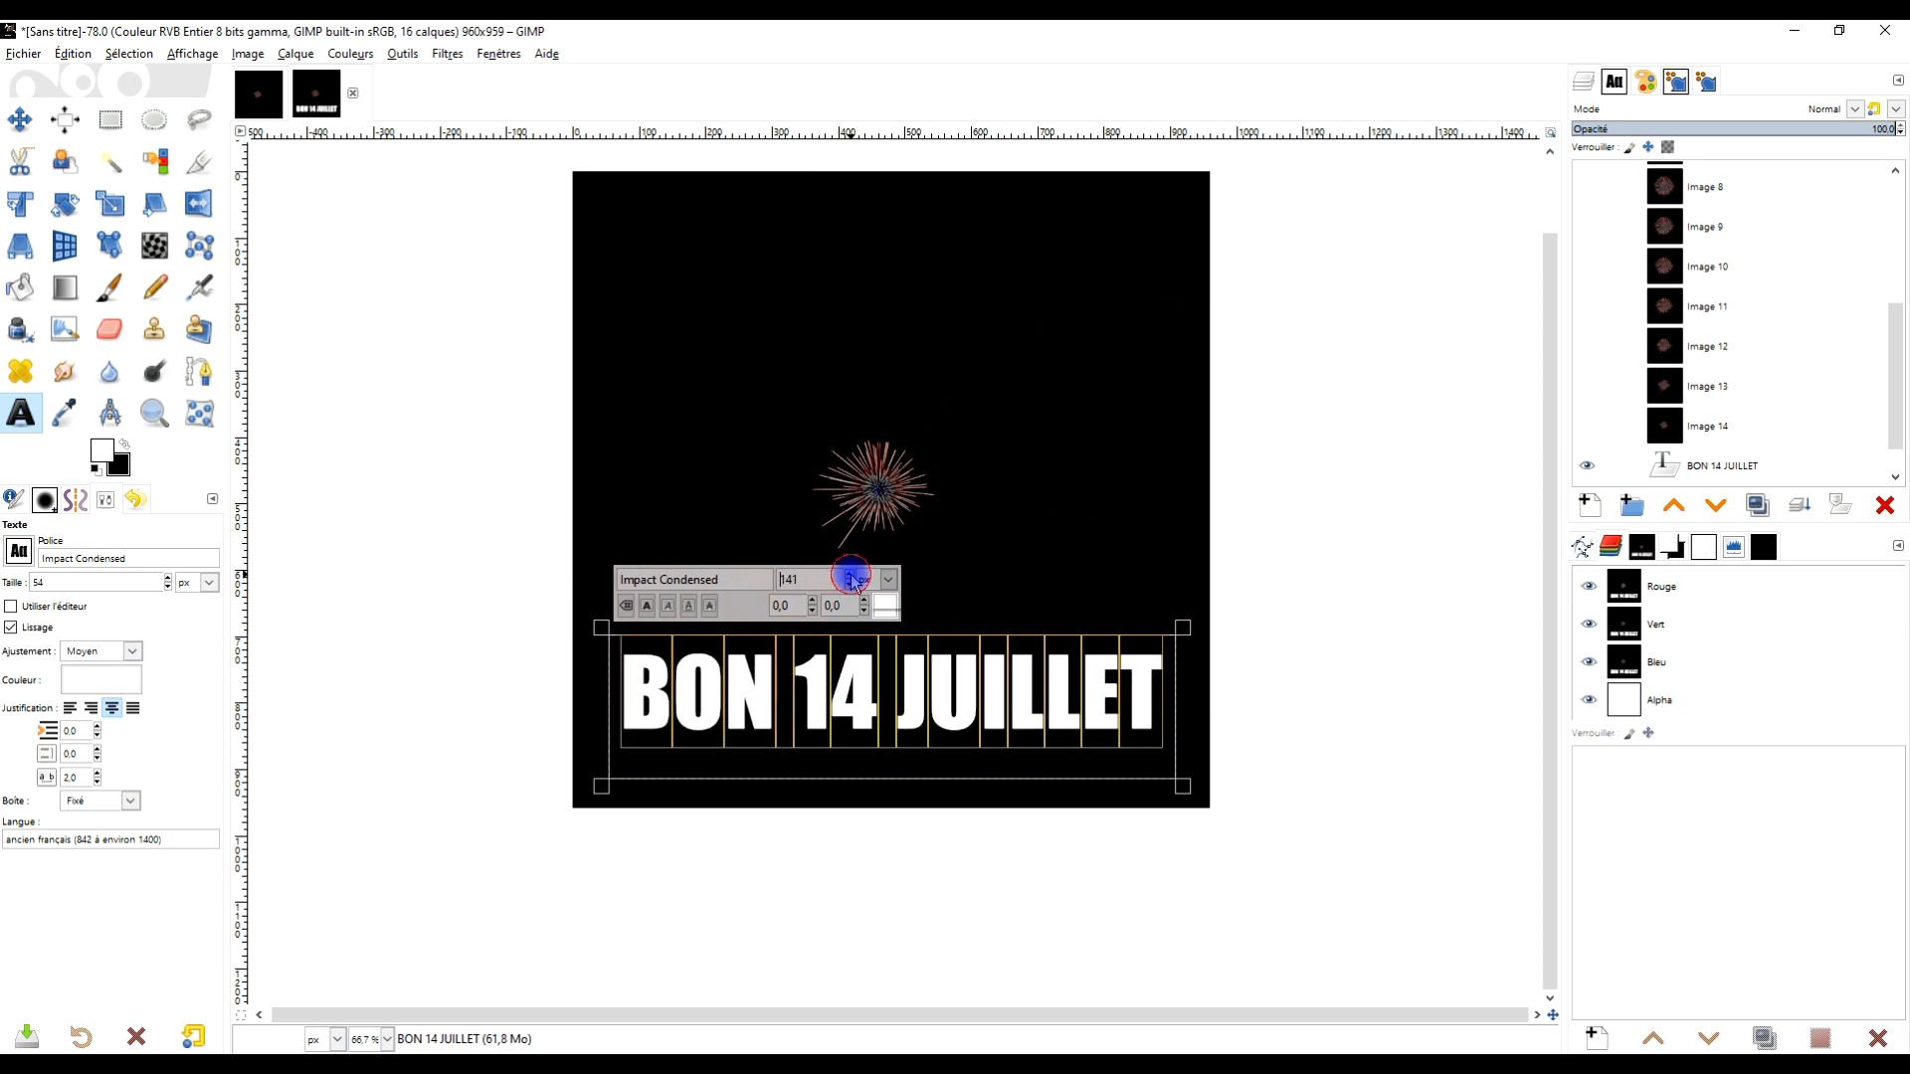
left_click(850, 576)
left_click(851, 576)
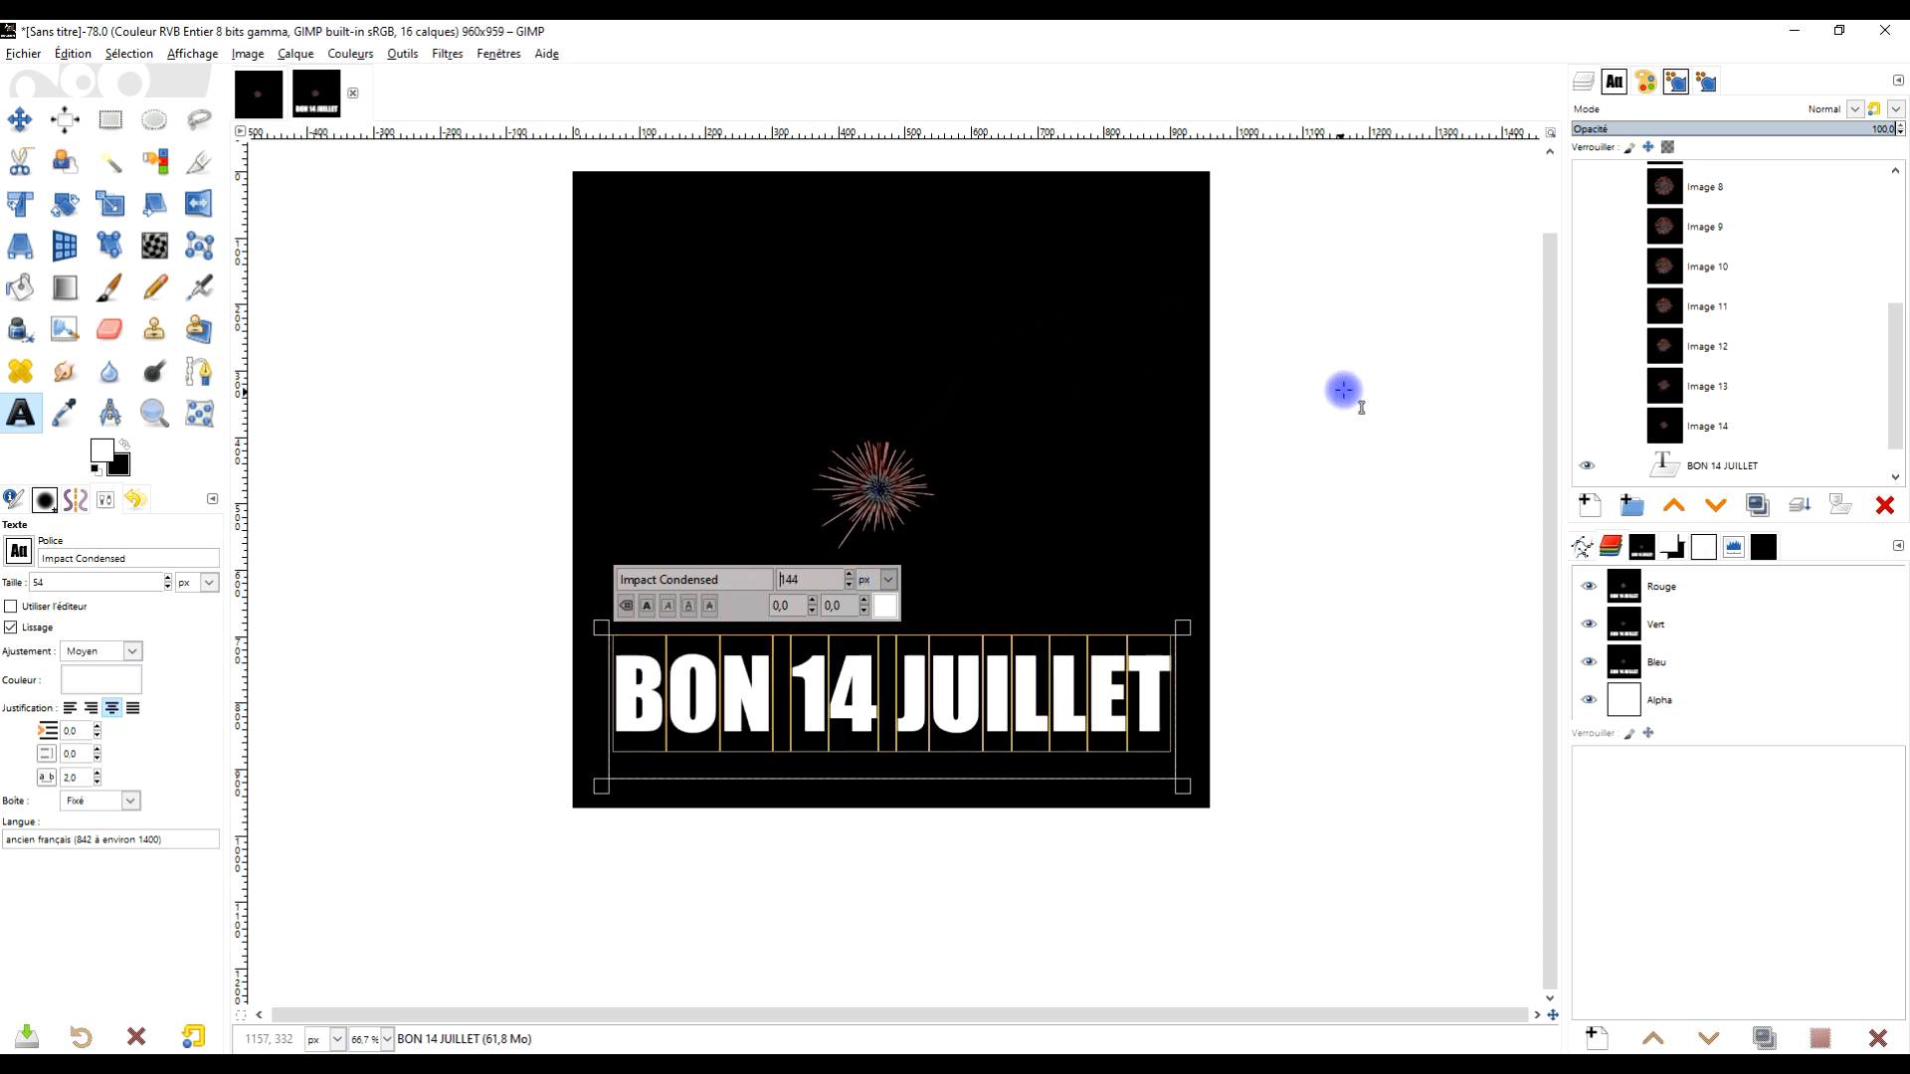
Apply a Mean Curvature Blur with 20 iterations to the BON 14 JUILLET text layer
left_click(1812, 462)
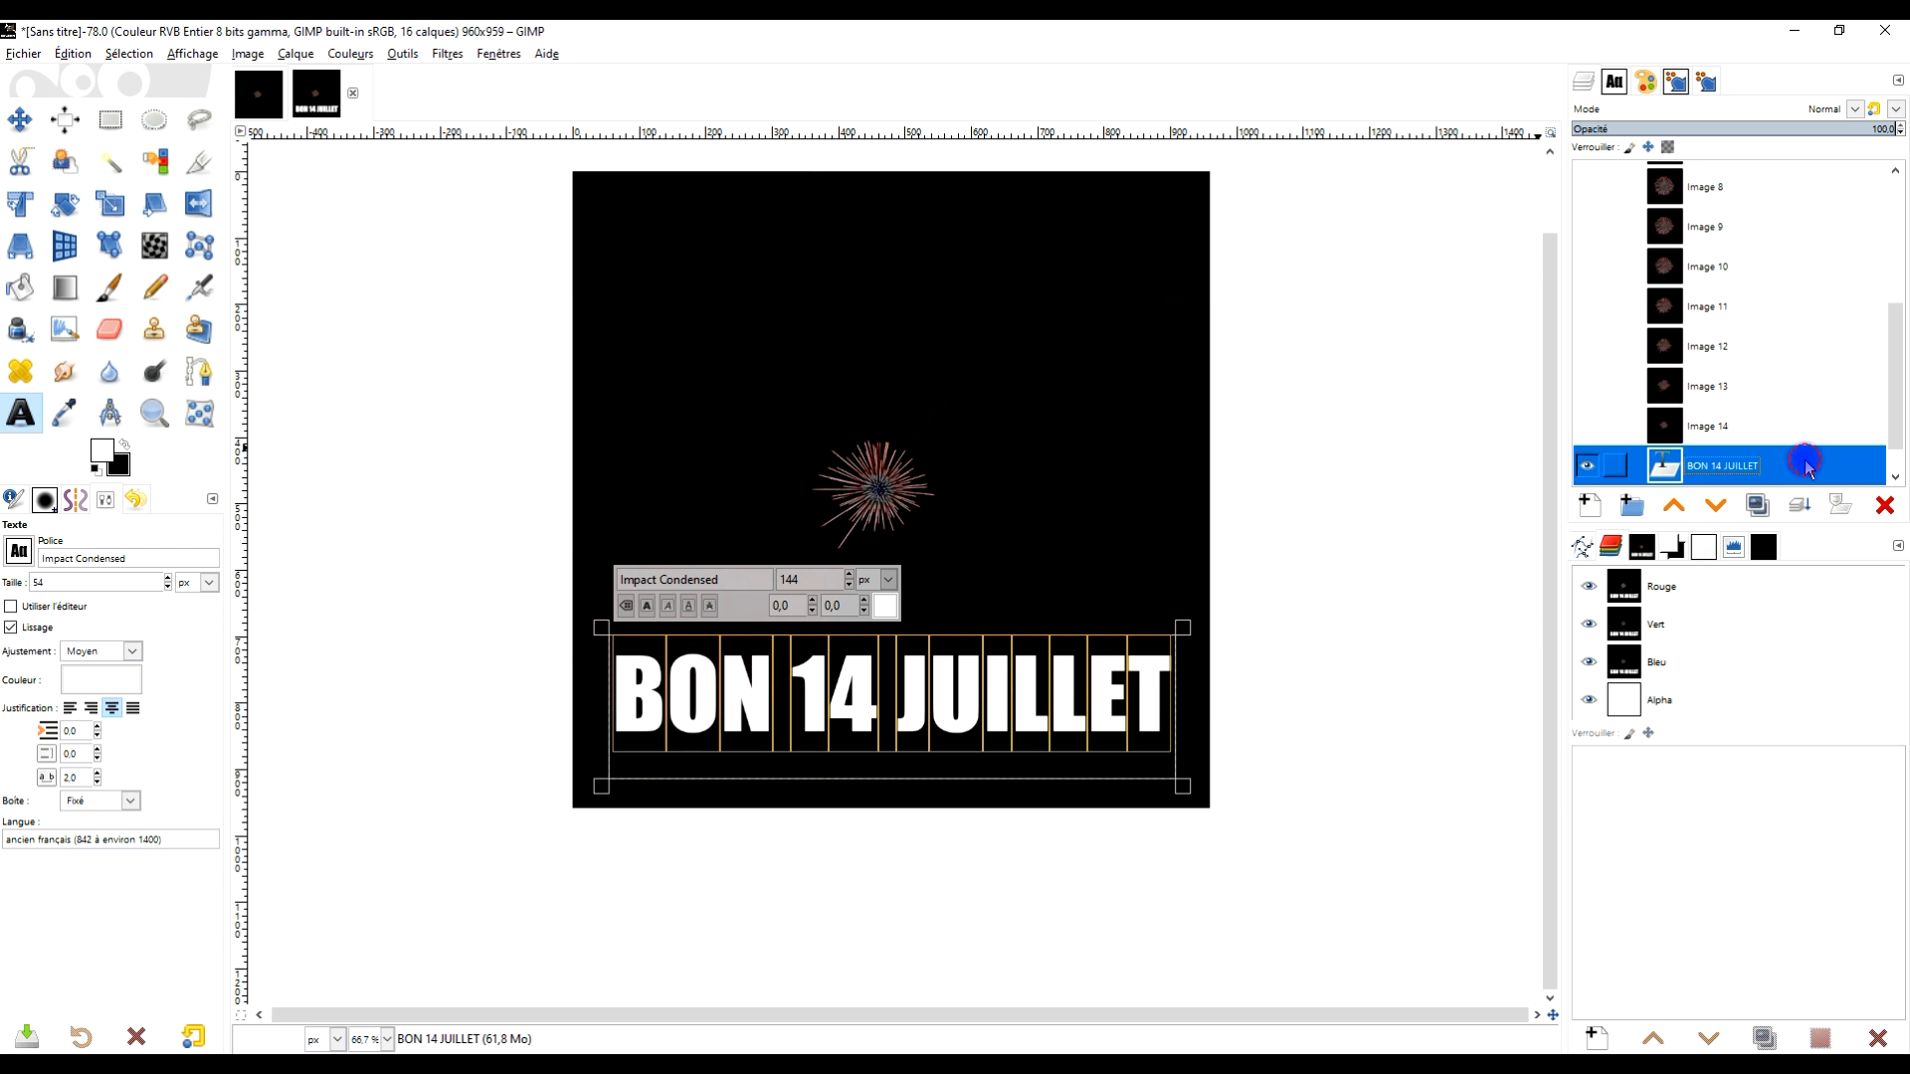
left_click(111, 119)
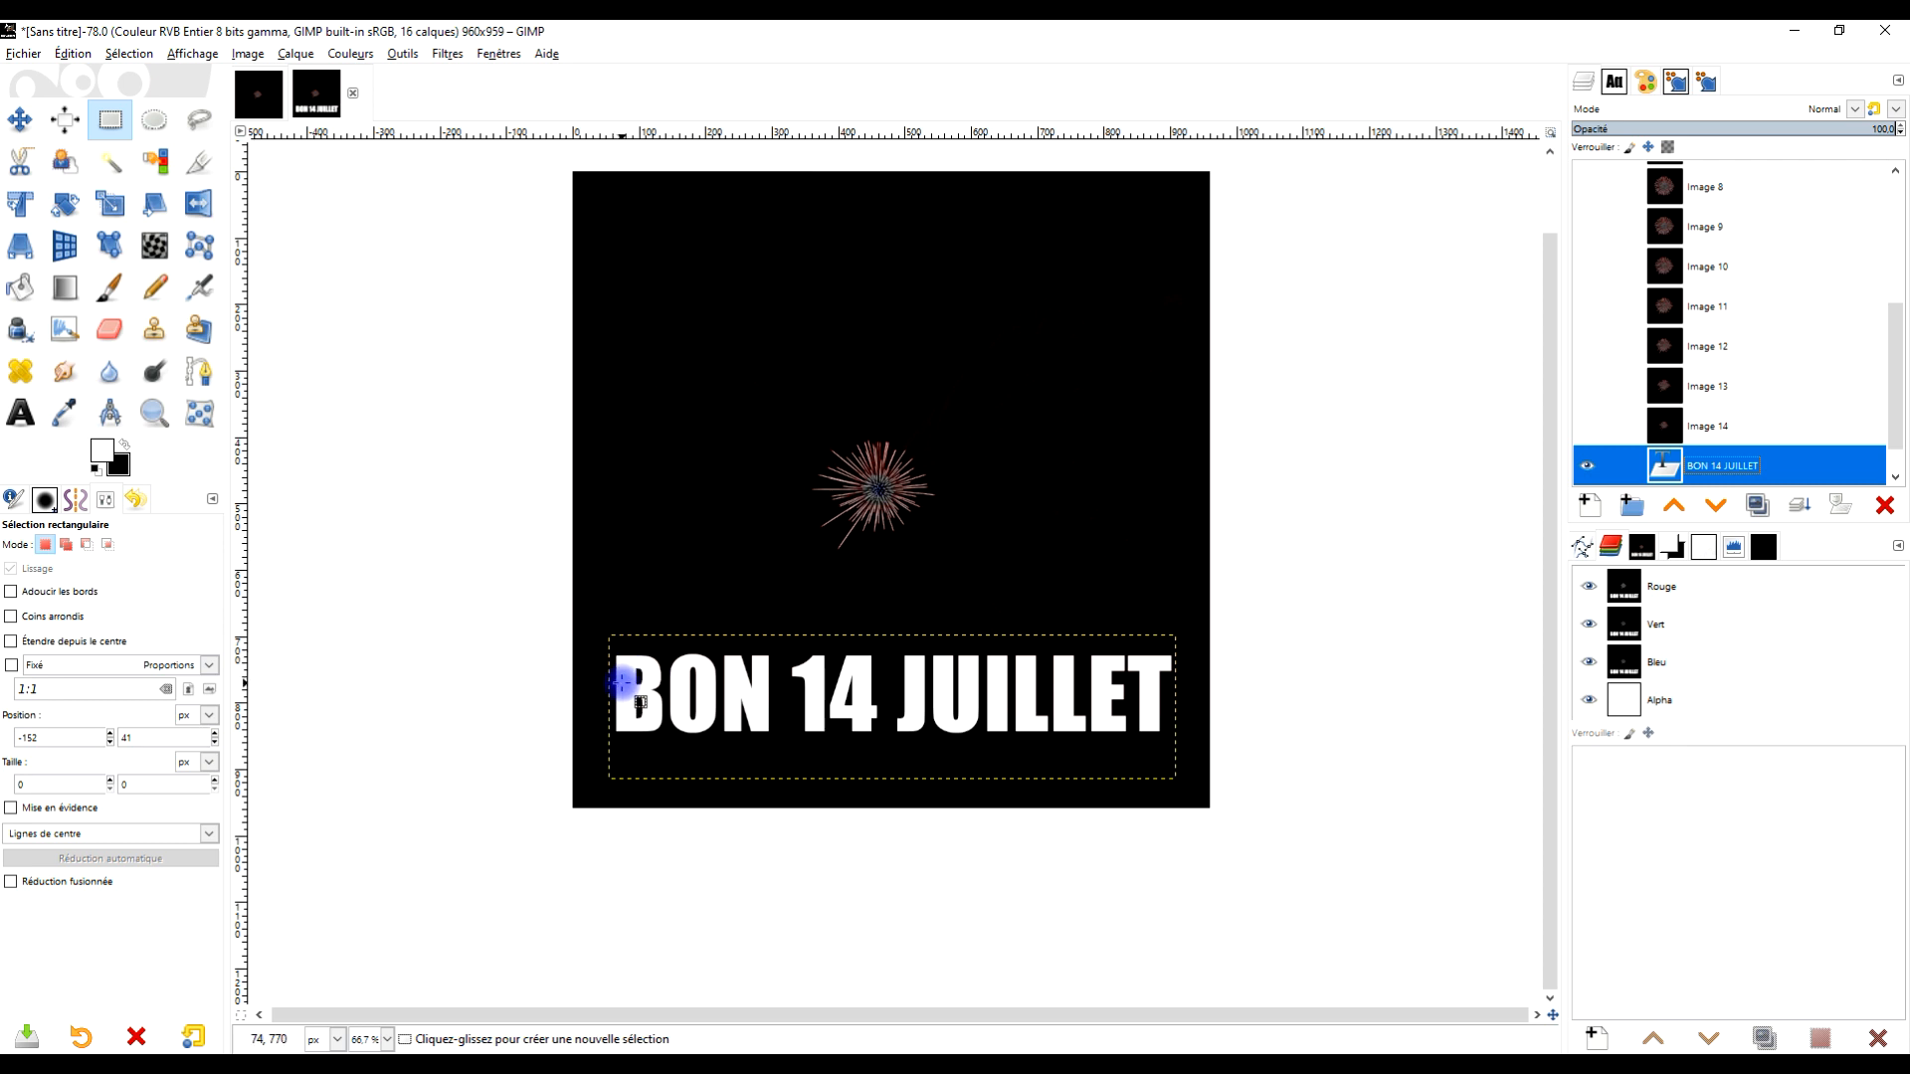
scroll(622, 682, "up", 3)
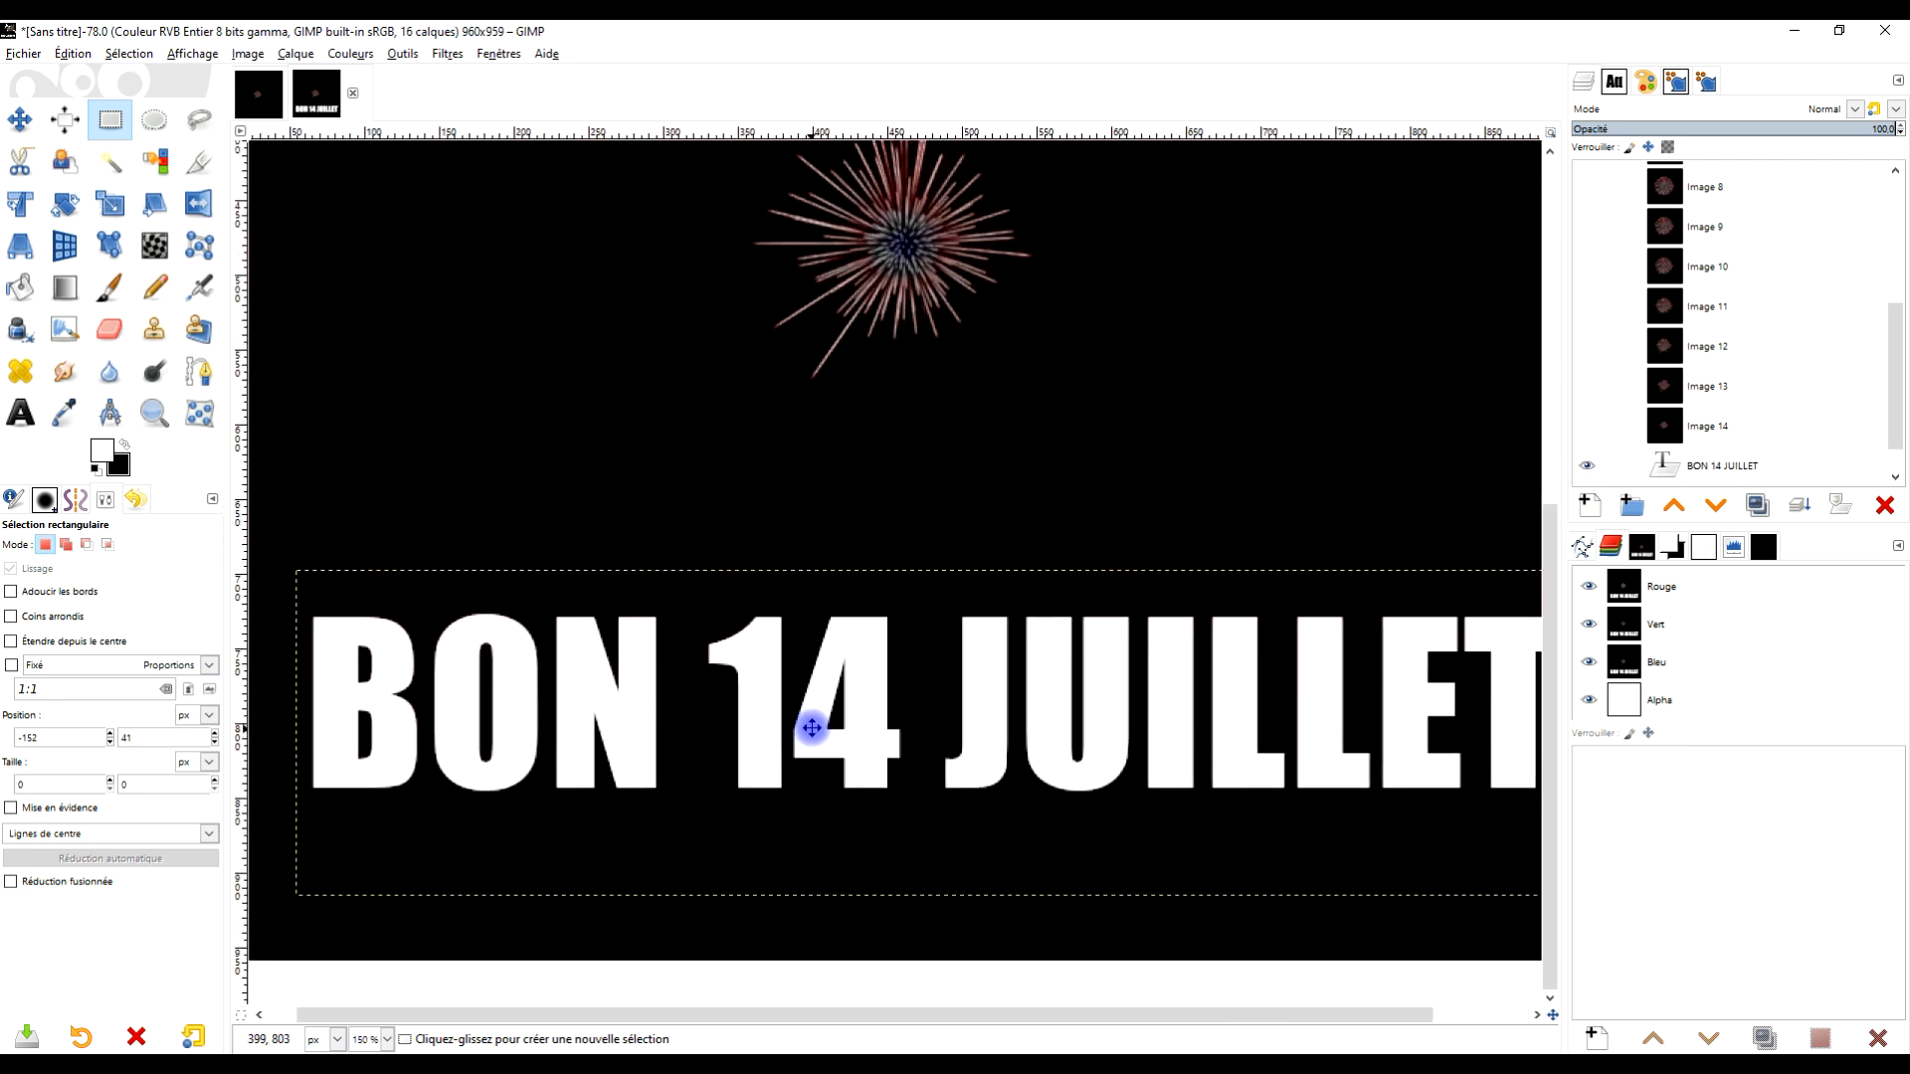
scroll(1025, 751, "down", 1)
scroll(1090, 756, "up", 1)
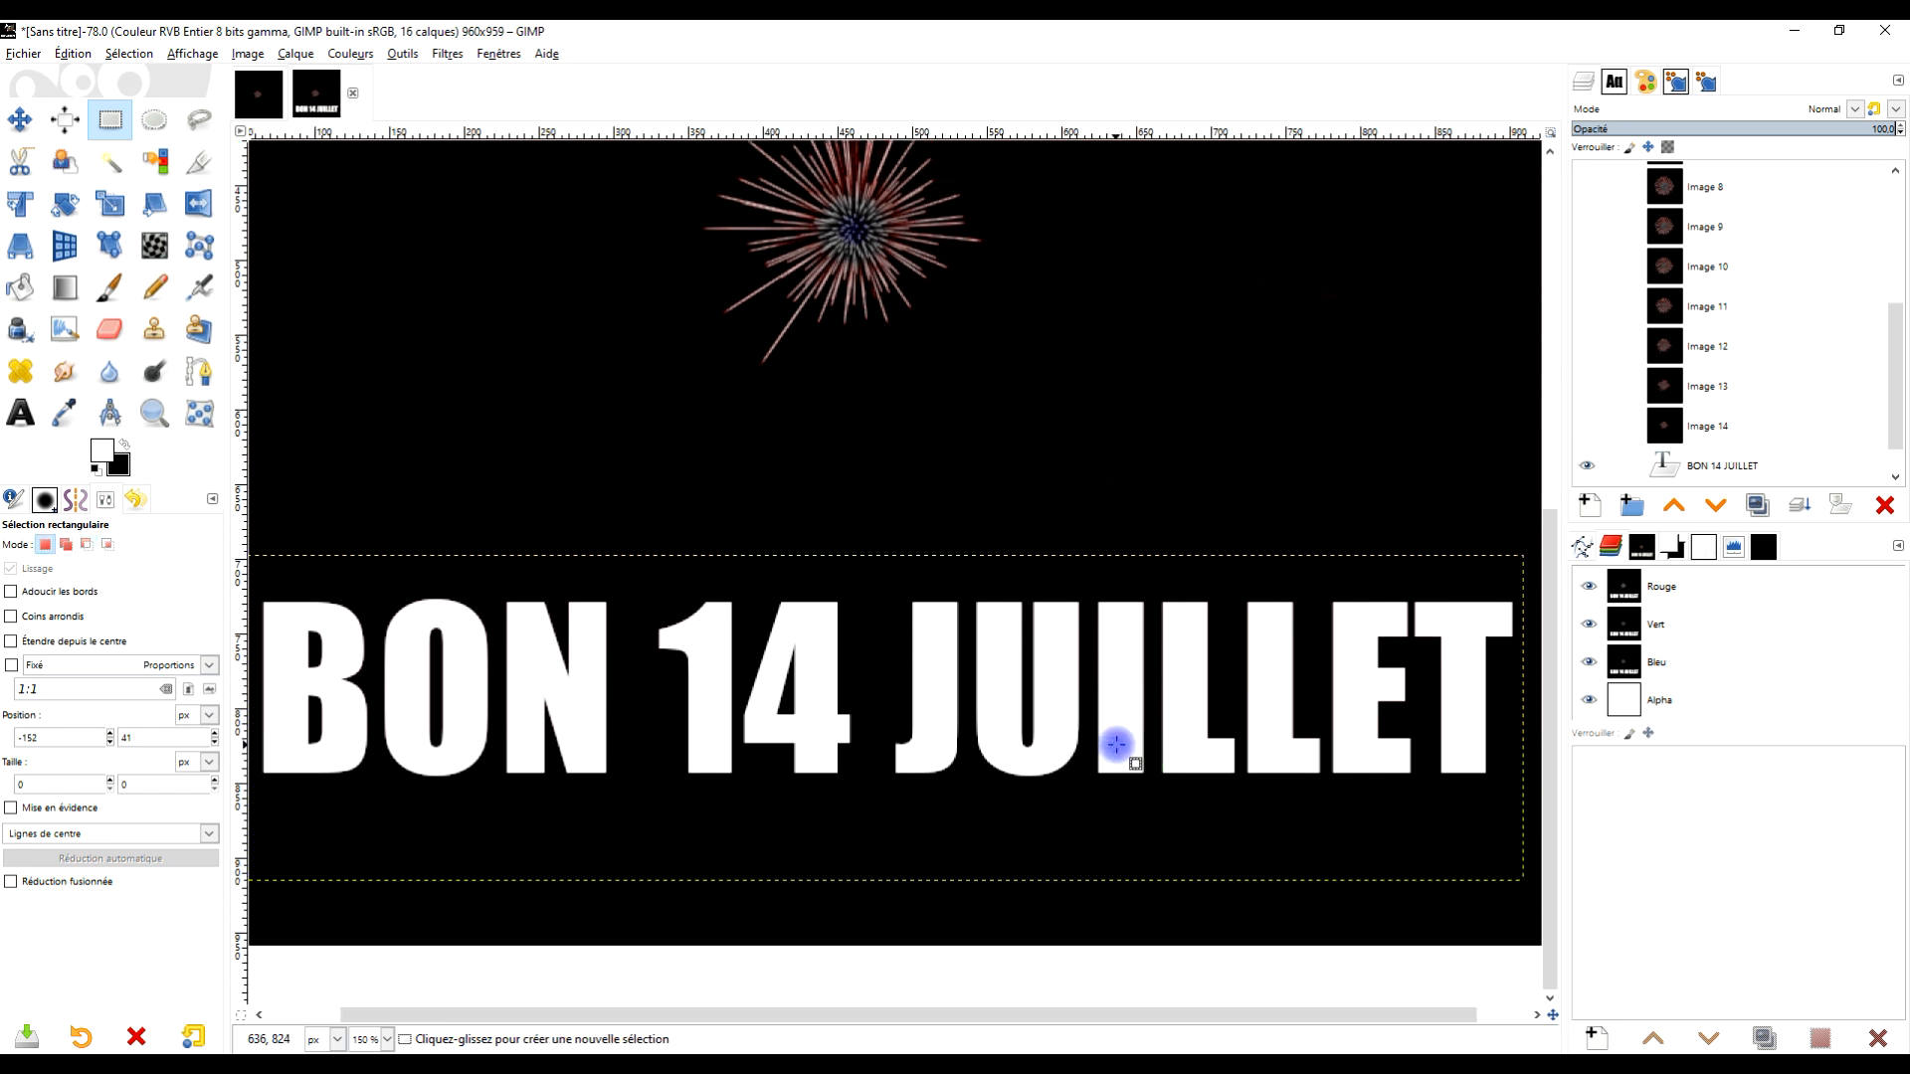
left_click(20, 412)
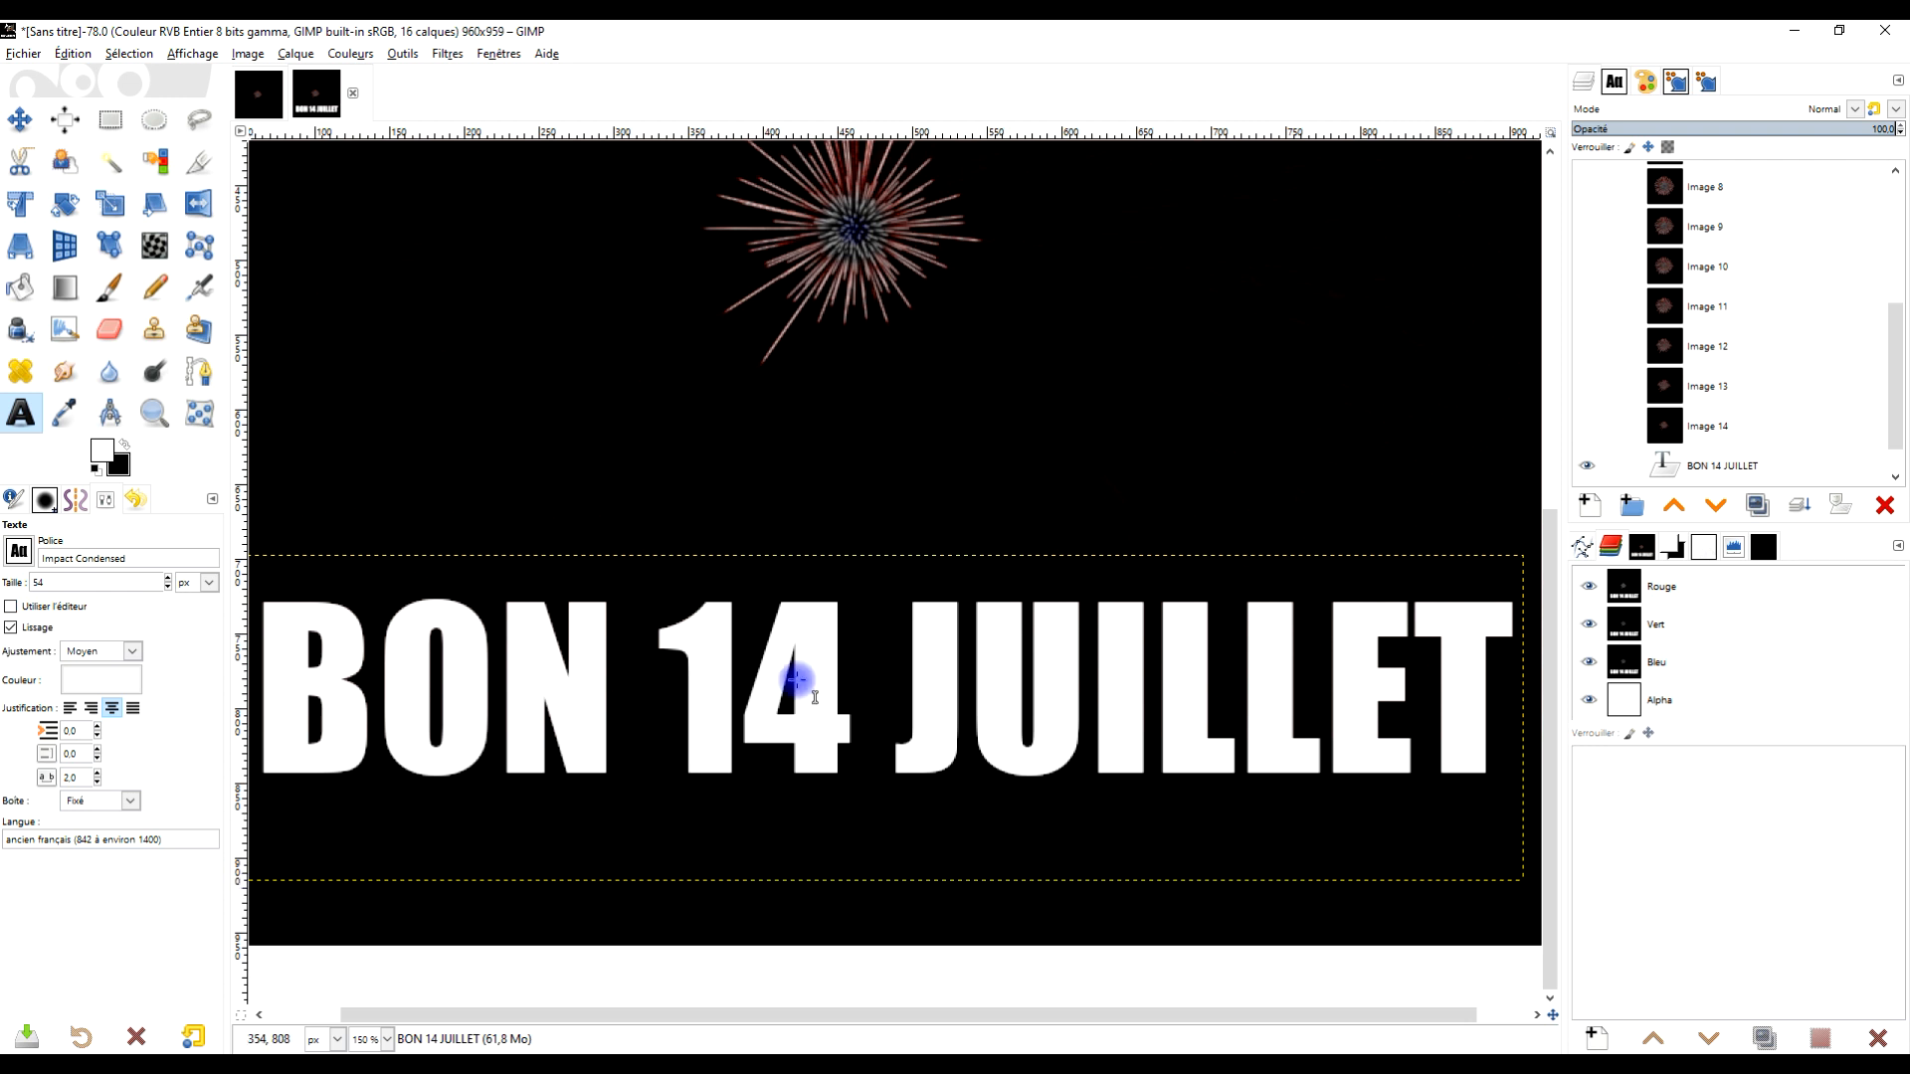
scroll(1163, 733, "down", 1)
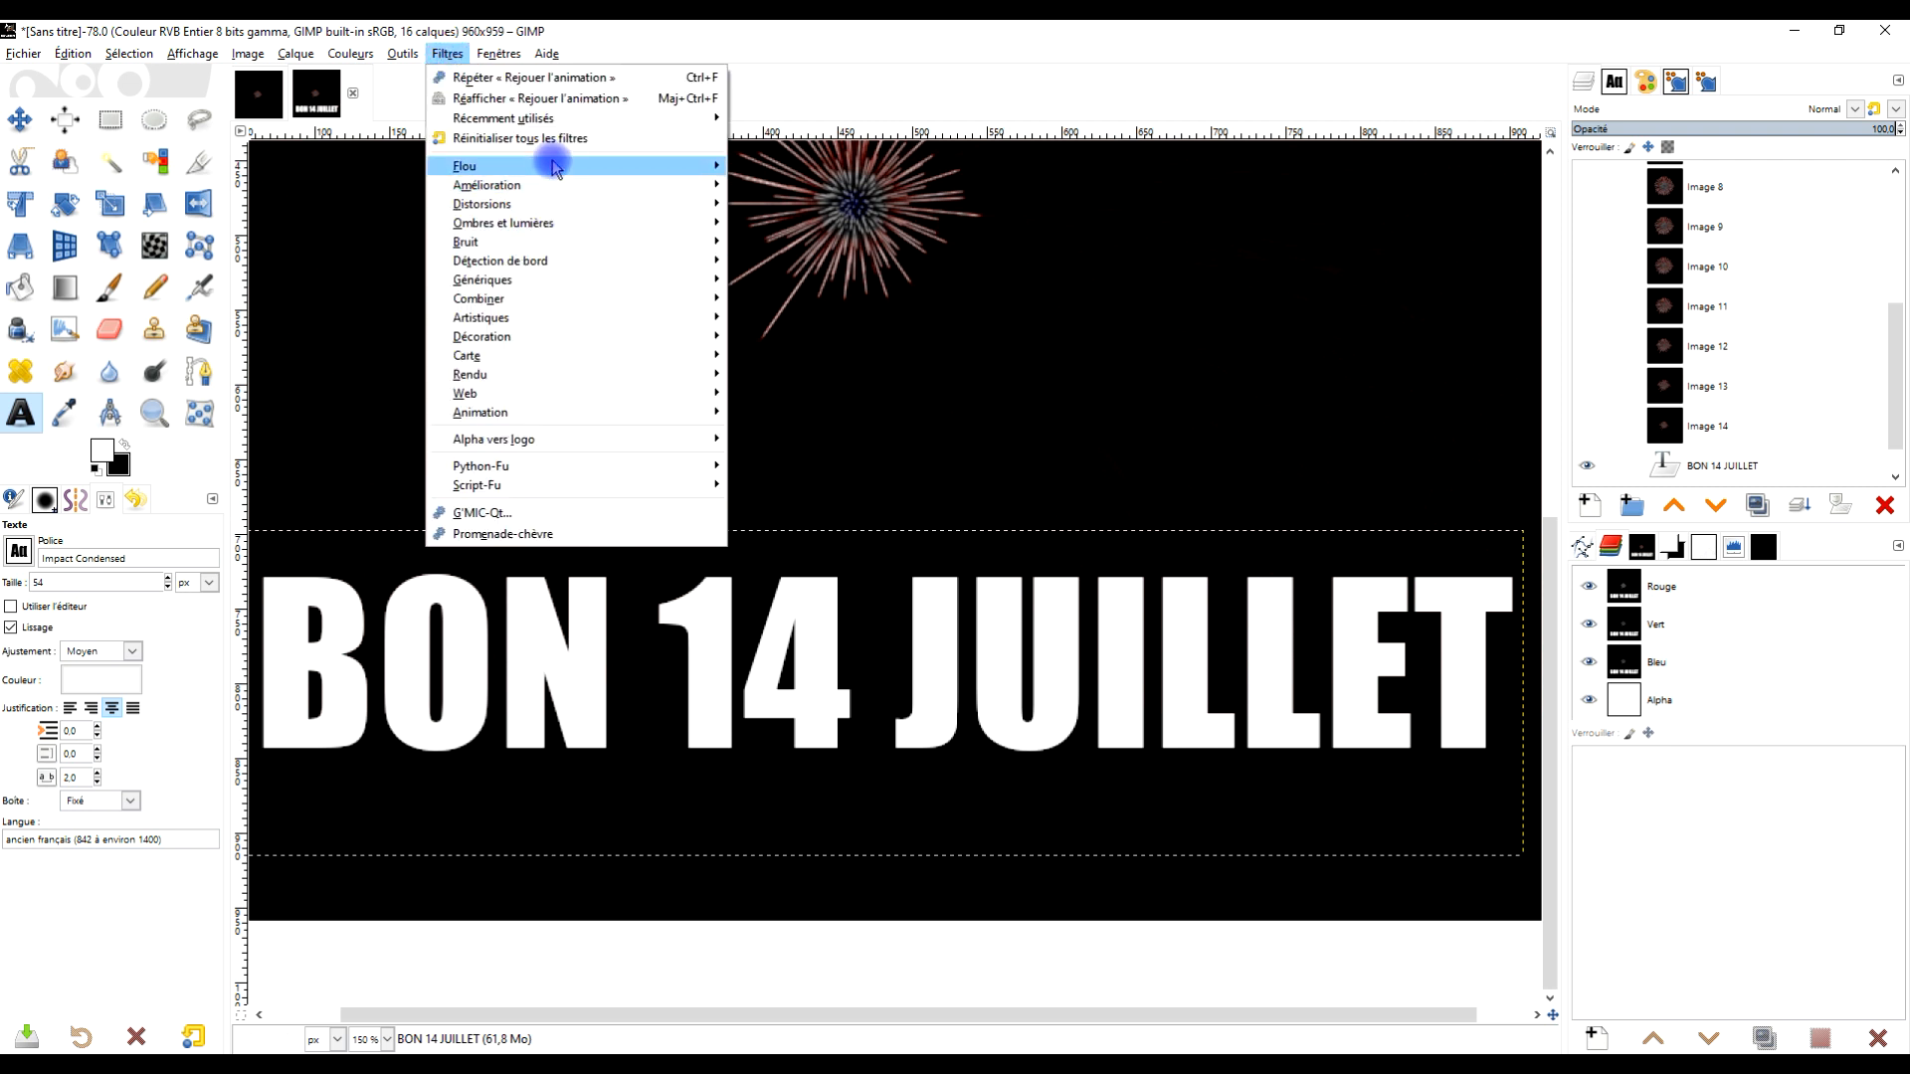
mouse_move(554, 163)
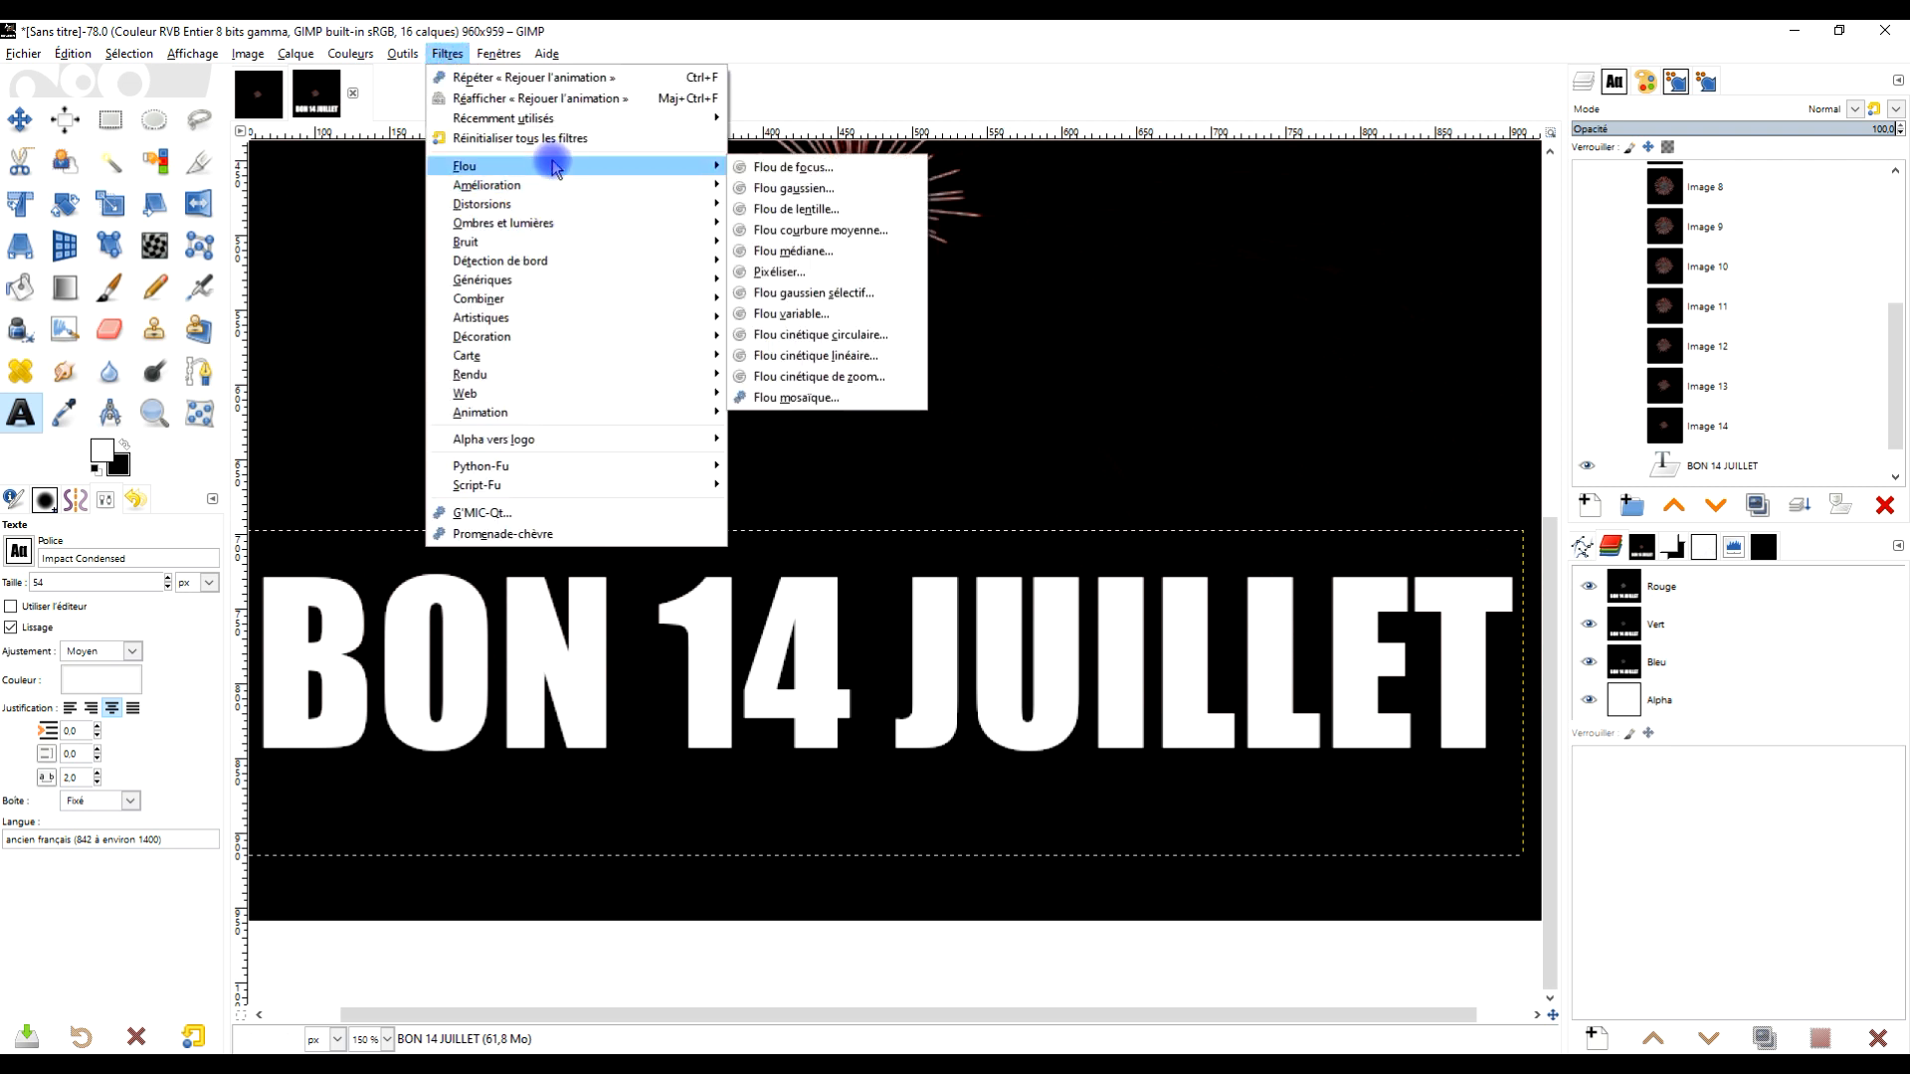
left_click(874, 234)
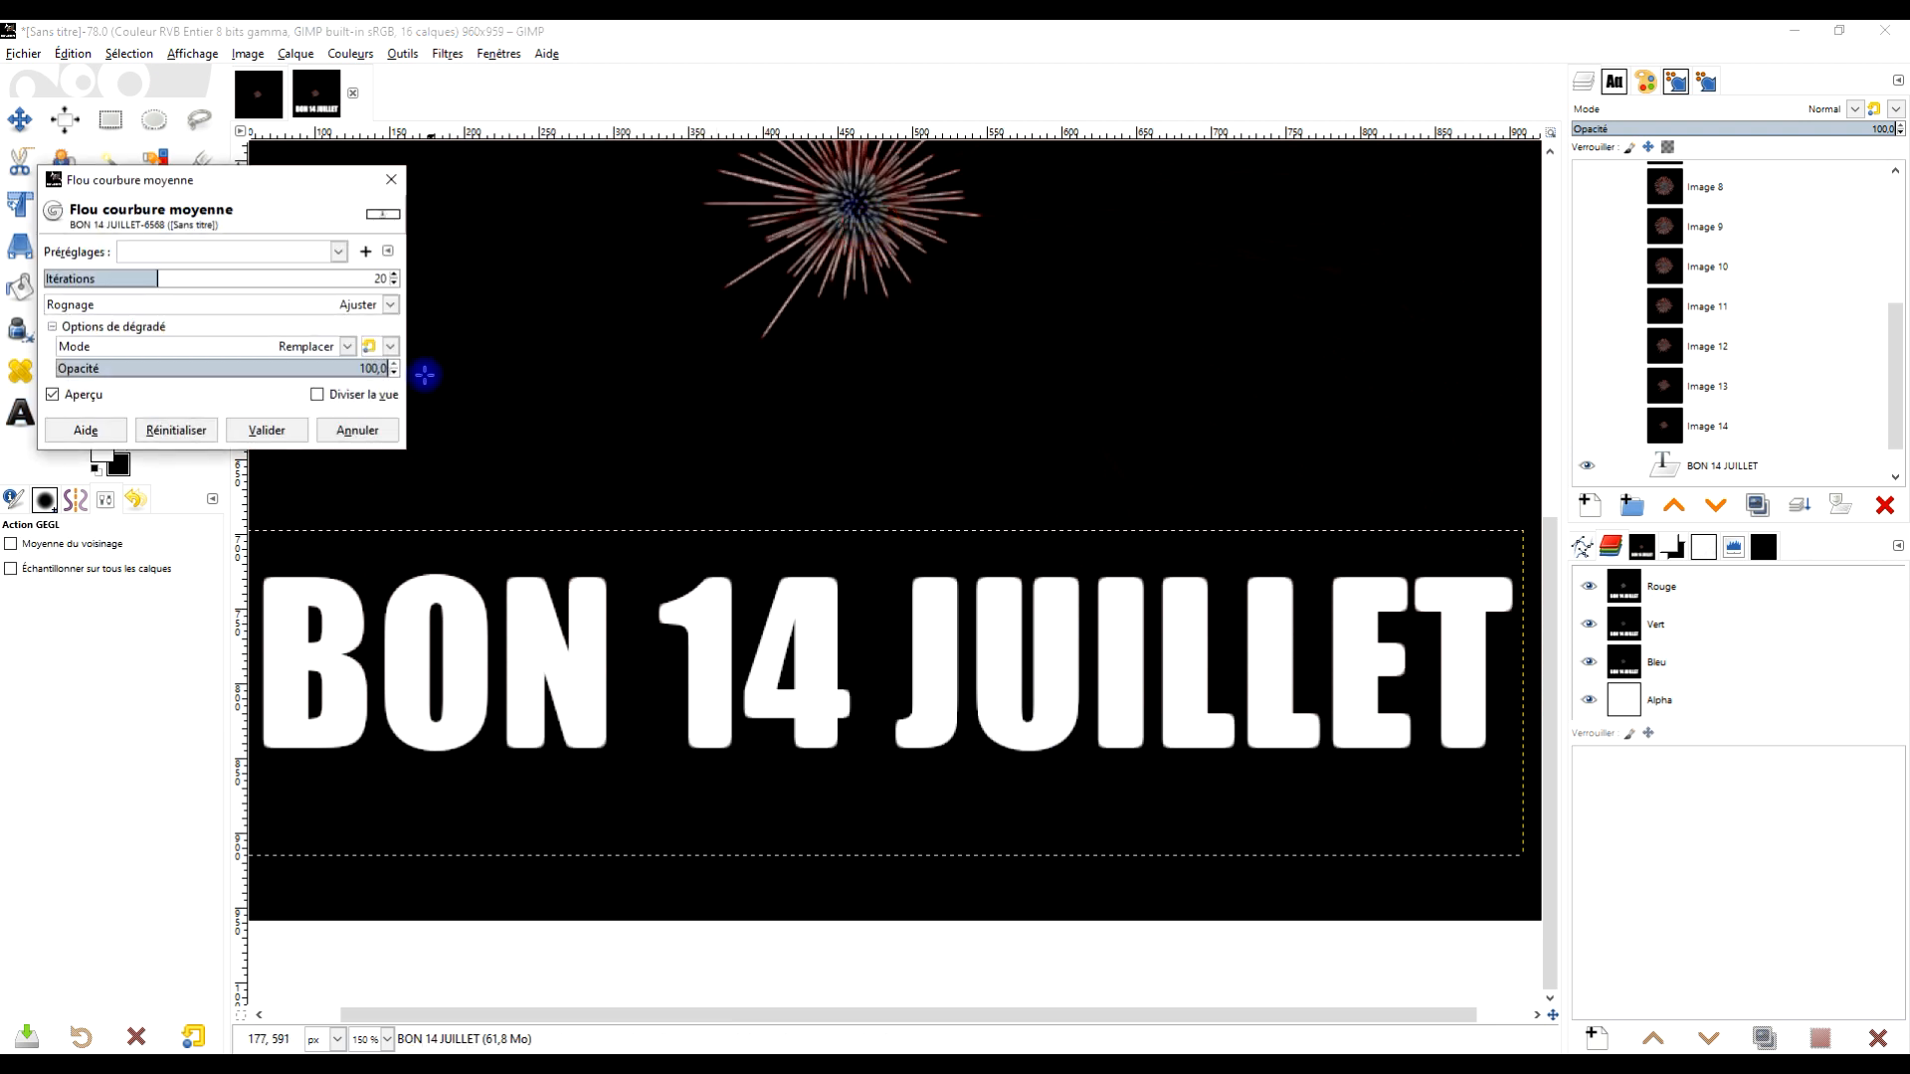
left_click(266, 429)
Move the text layer slightly lower in the image with the Move tool
left_click_drag(973, 512, 986, 564)
scroll(989, 512, "down", 3)
scroll(989, 513, "up", 1)
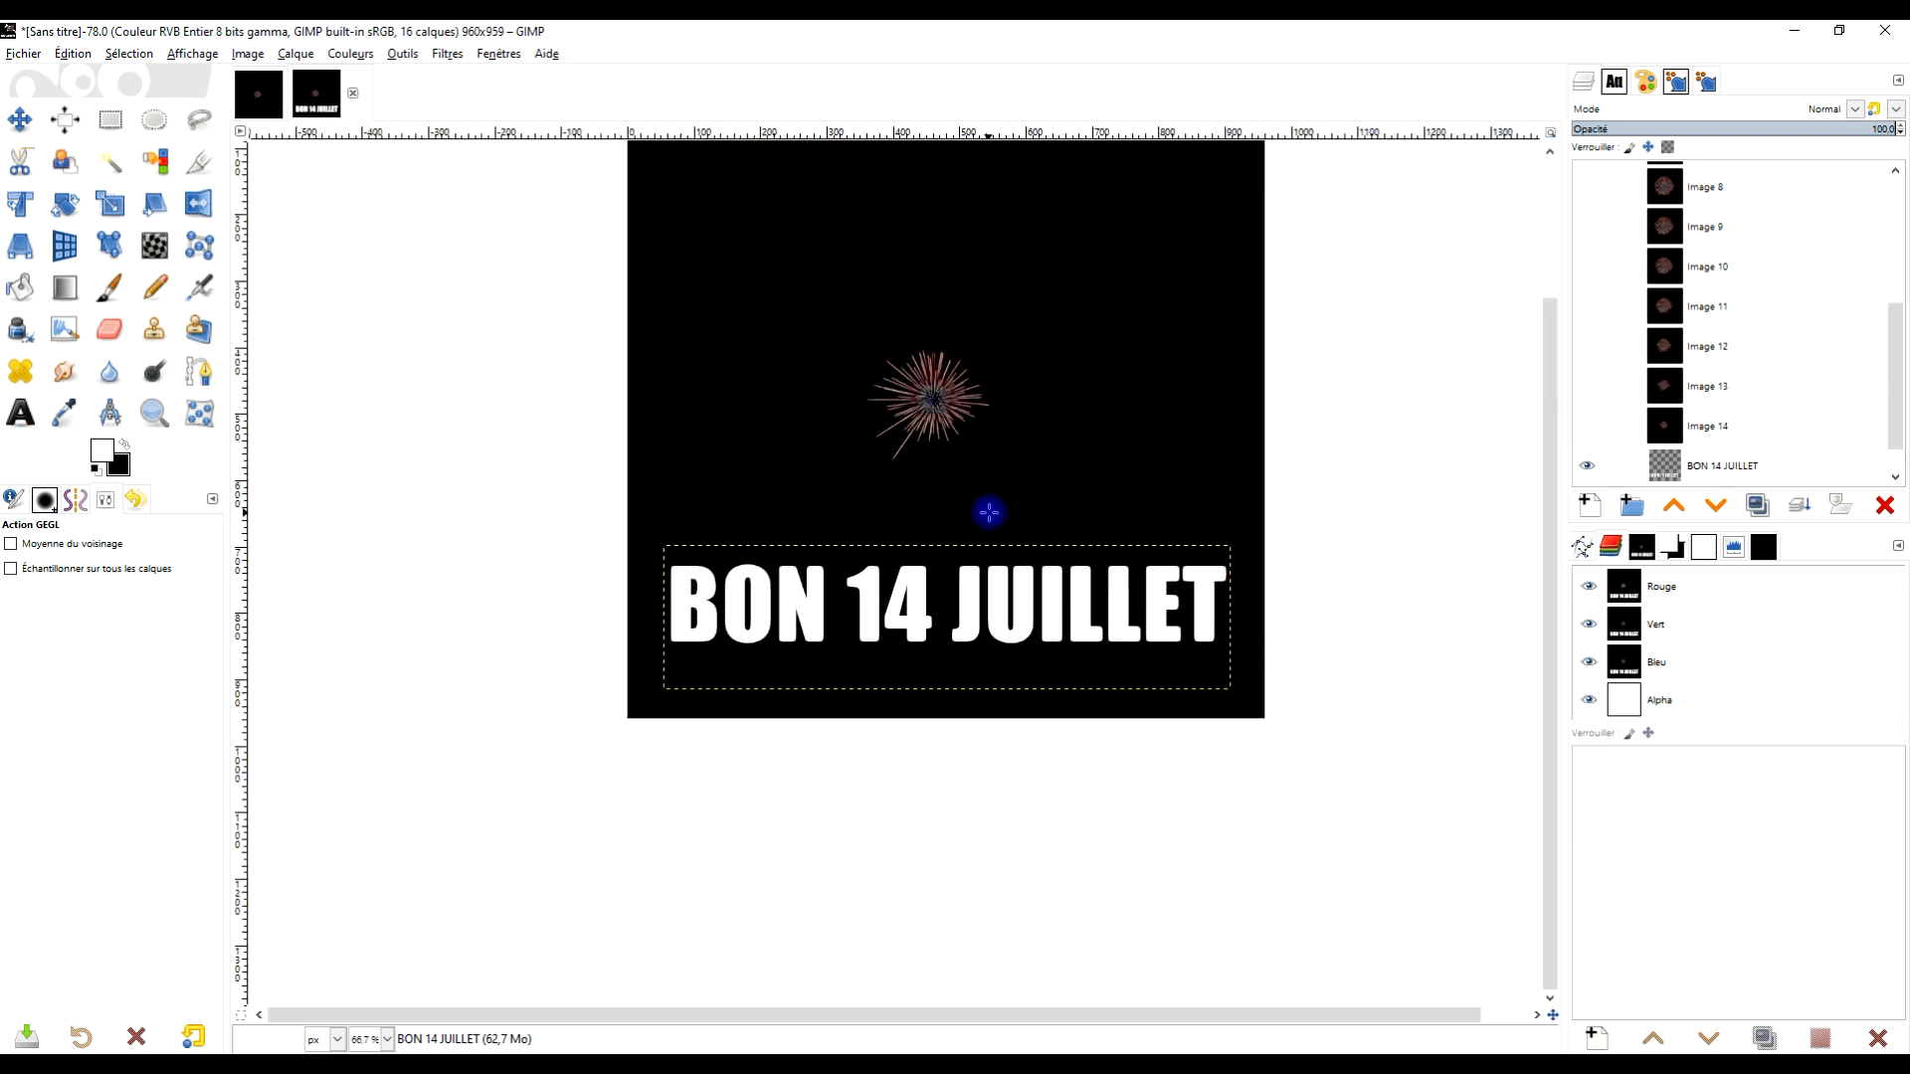
scroll(989, 512, "up", 1)
left_click_drag(1111, 548, 1015, 600)
left_click(1783, 477)
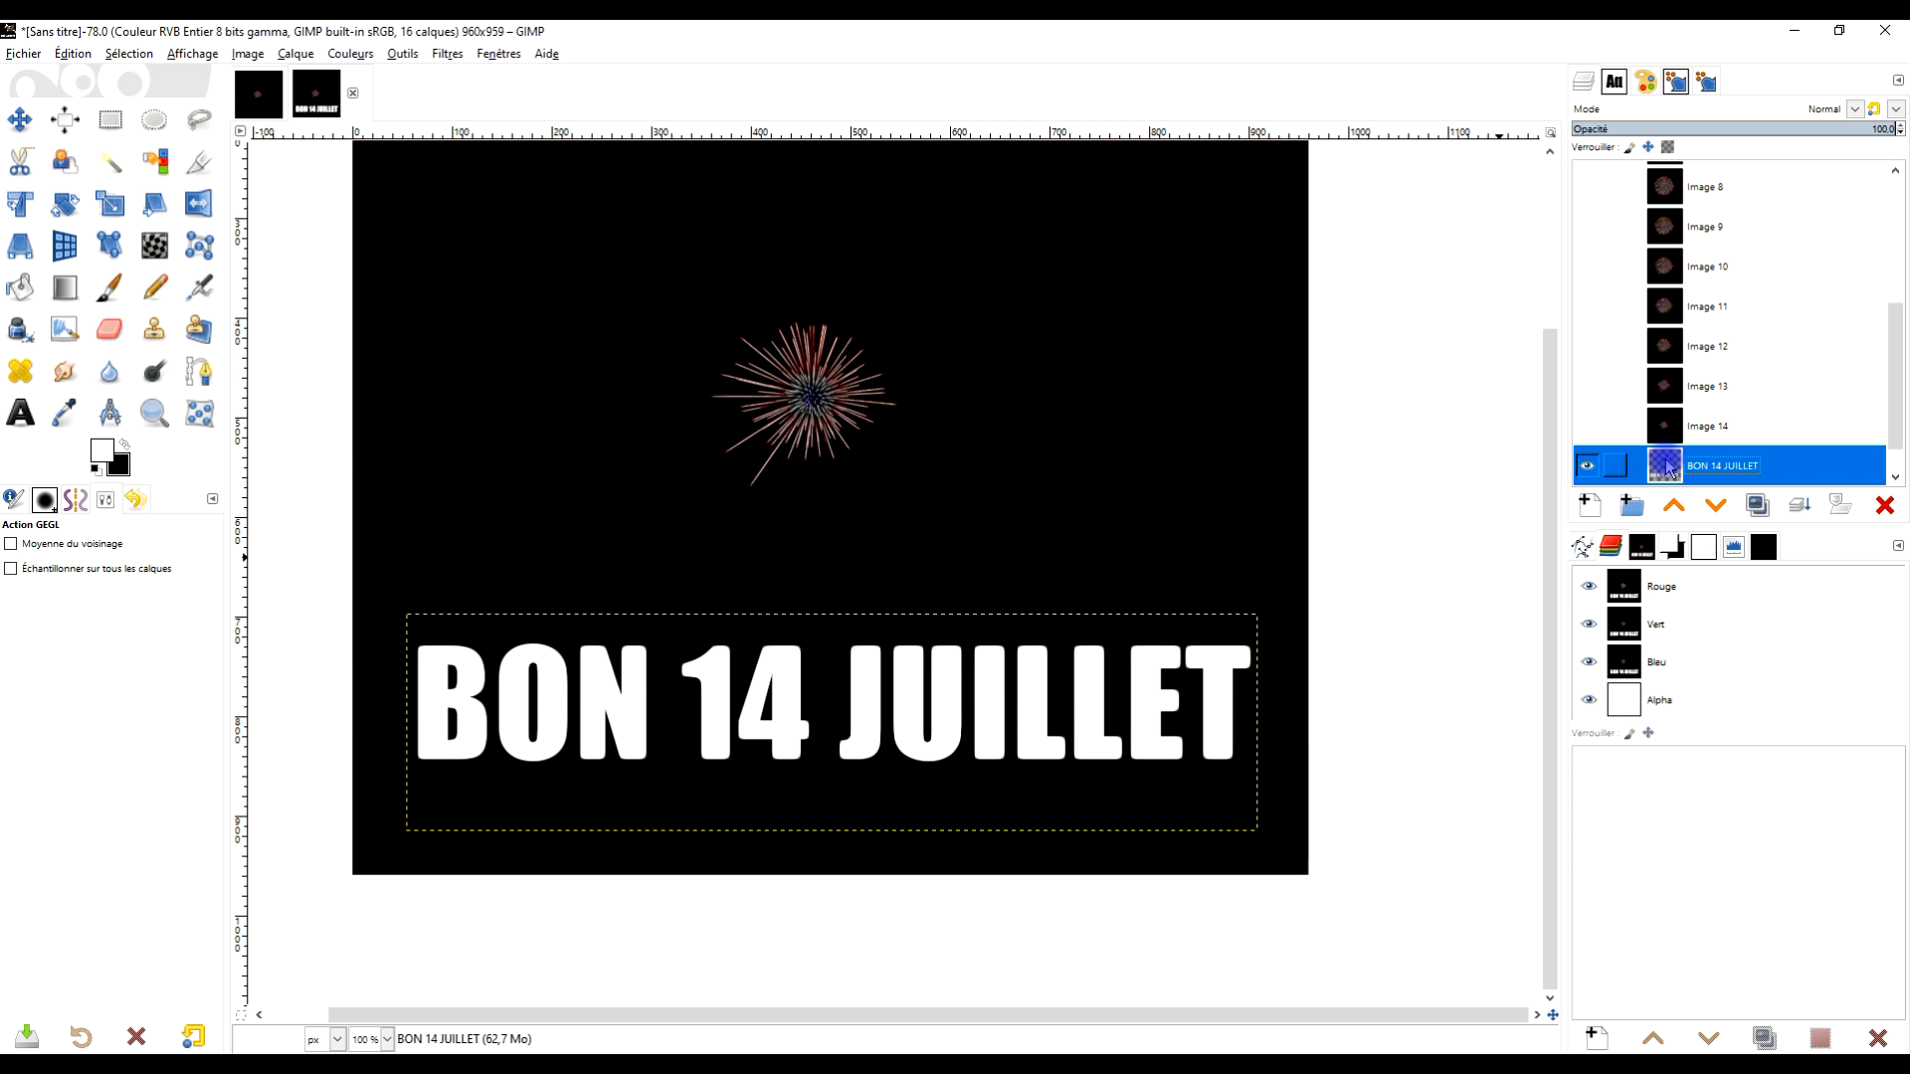
scroll(1811, 426, "down", 1)
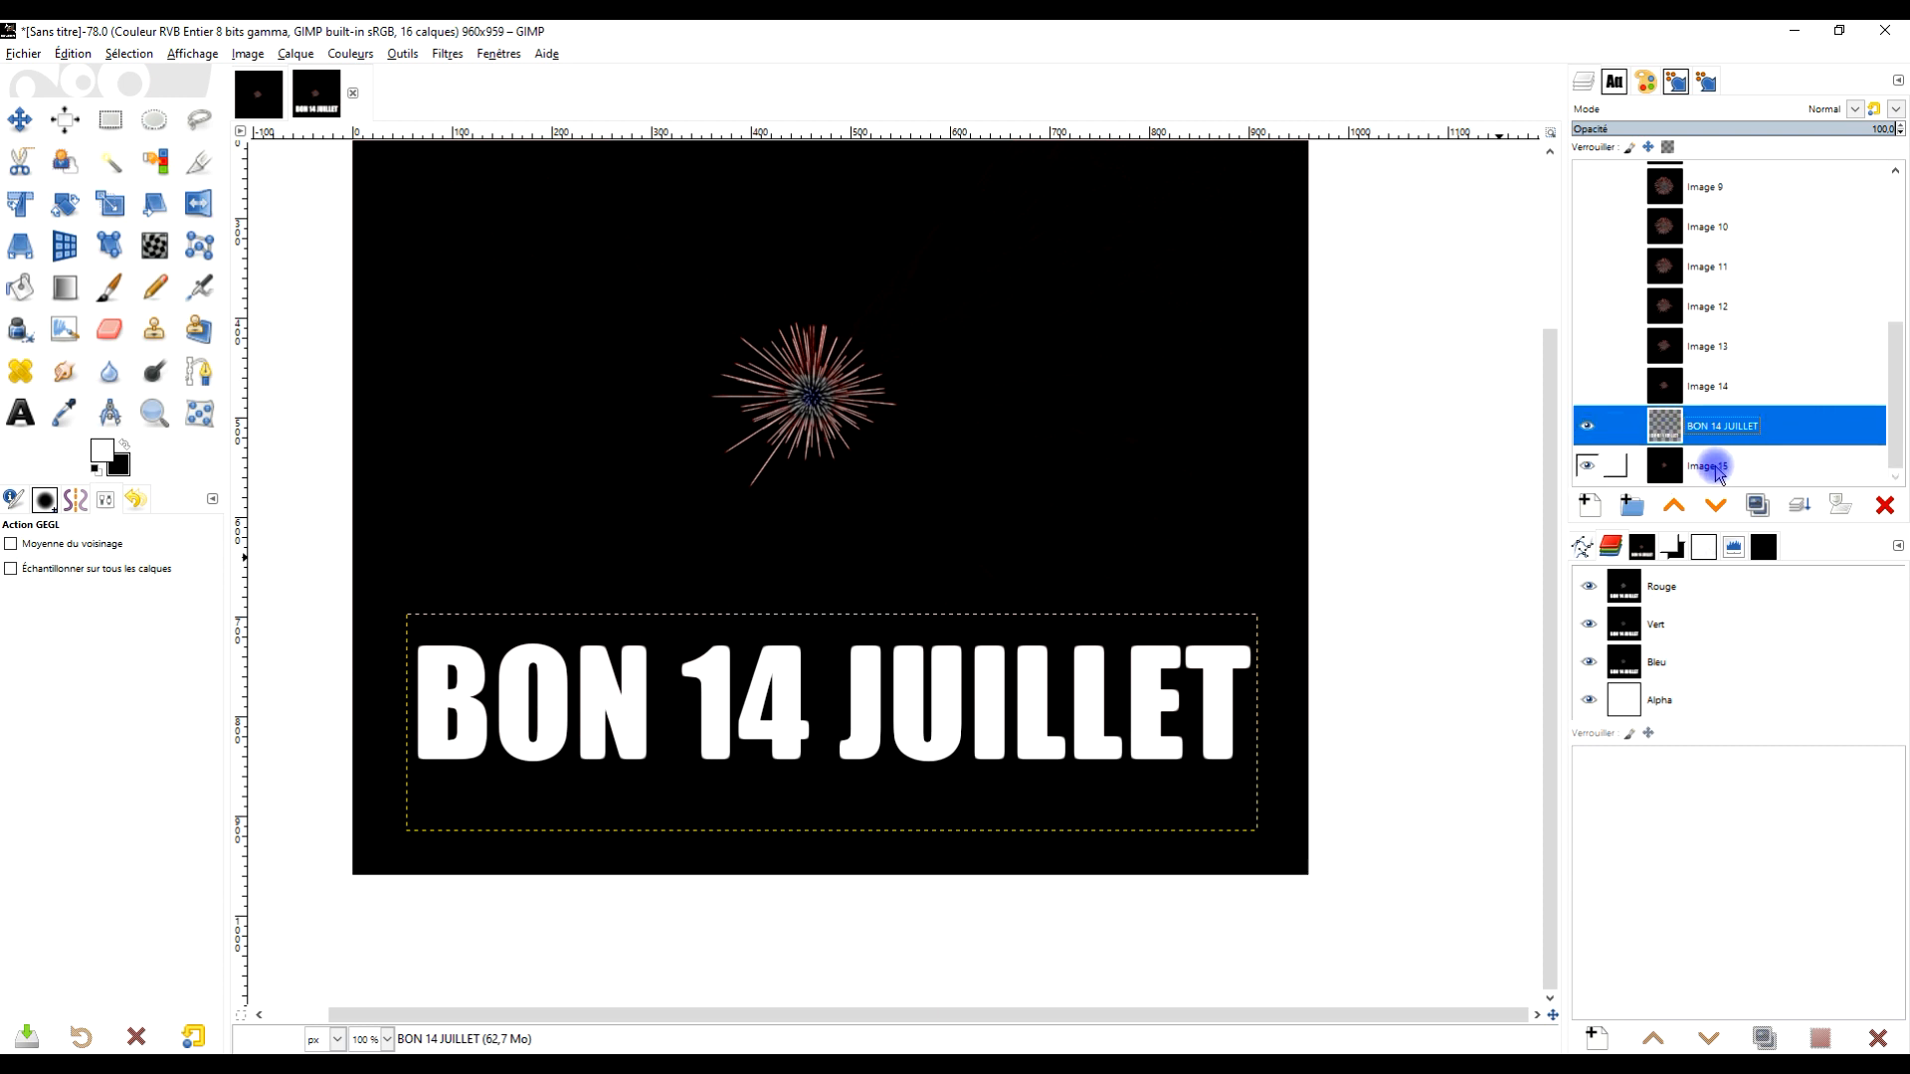
left_click(20, 119)
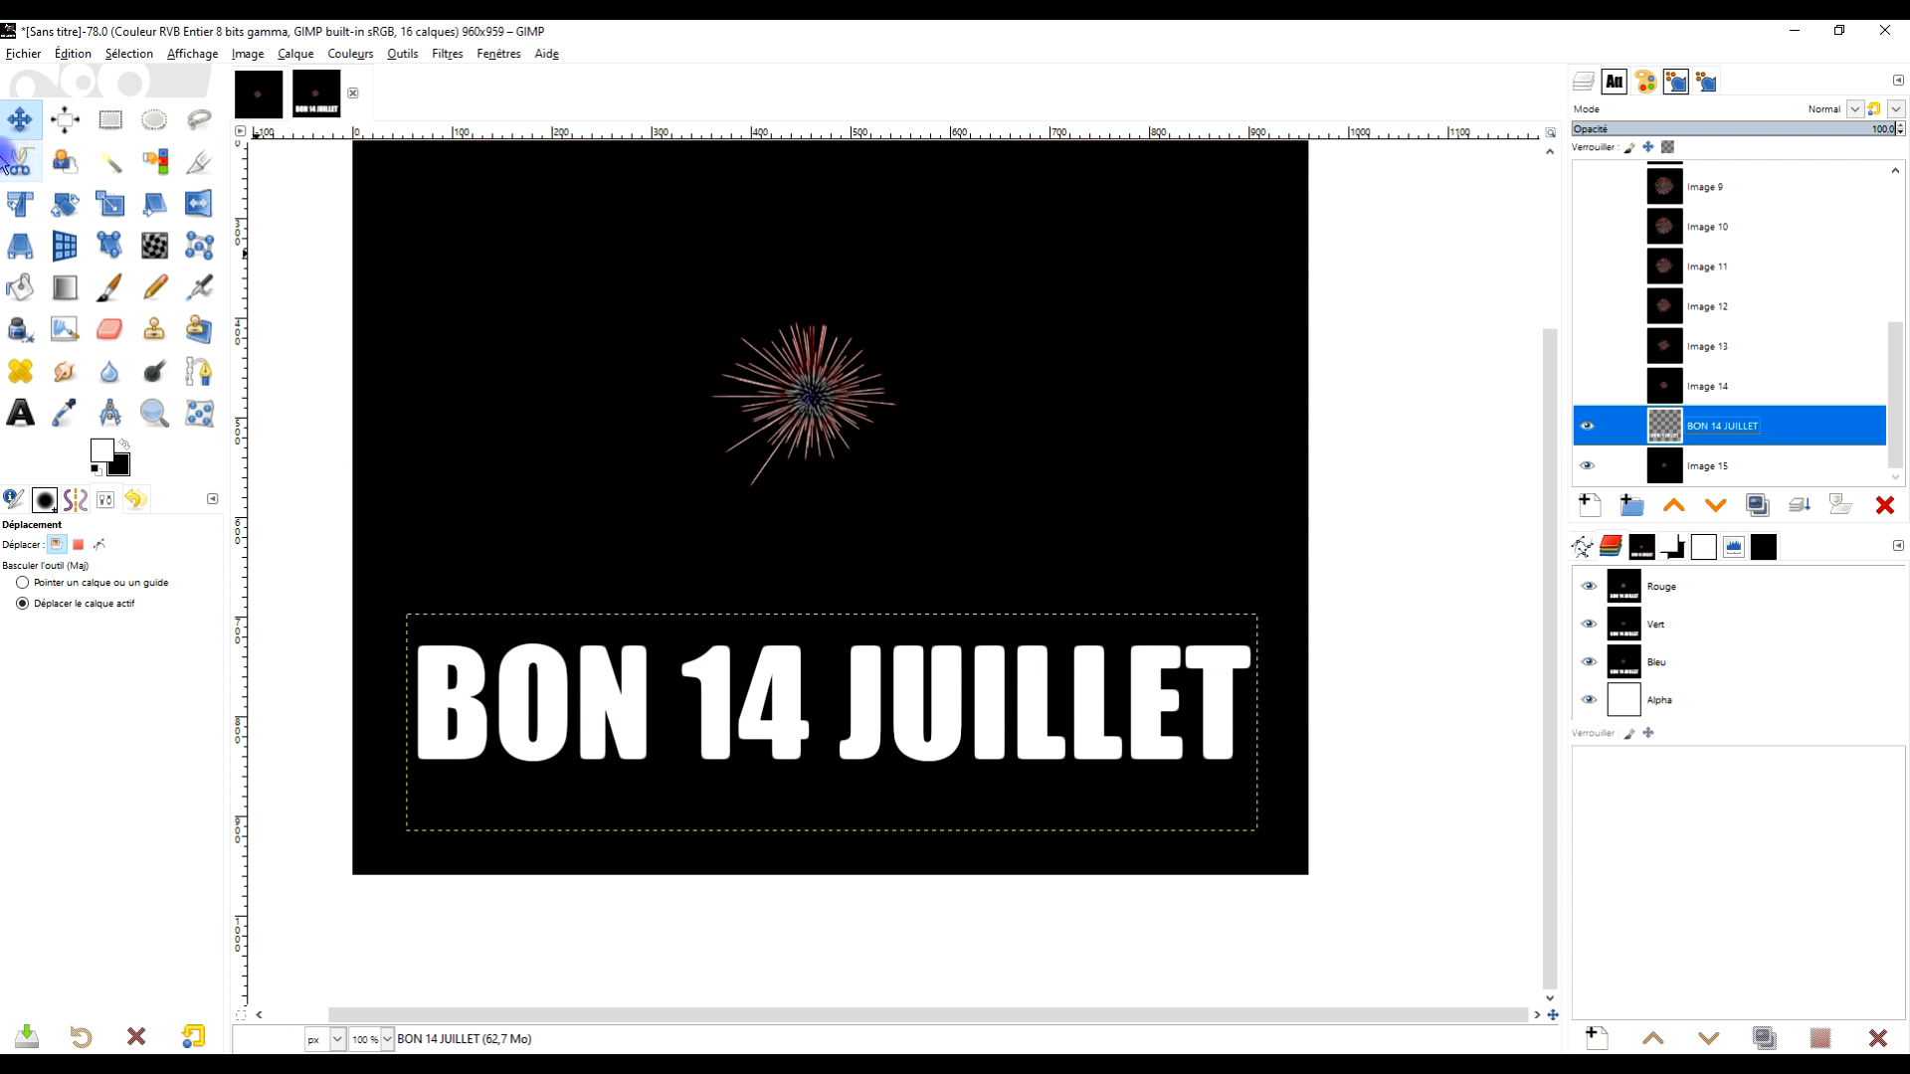
left_click_drag(842, 682, 854, 742)
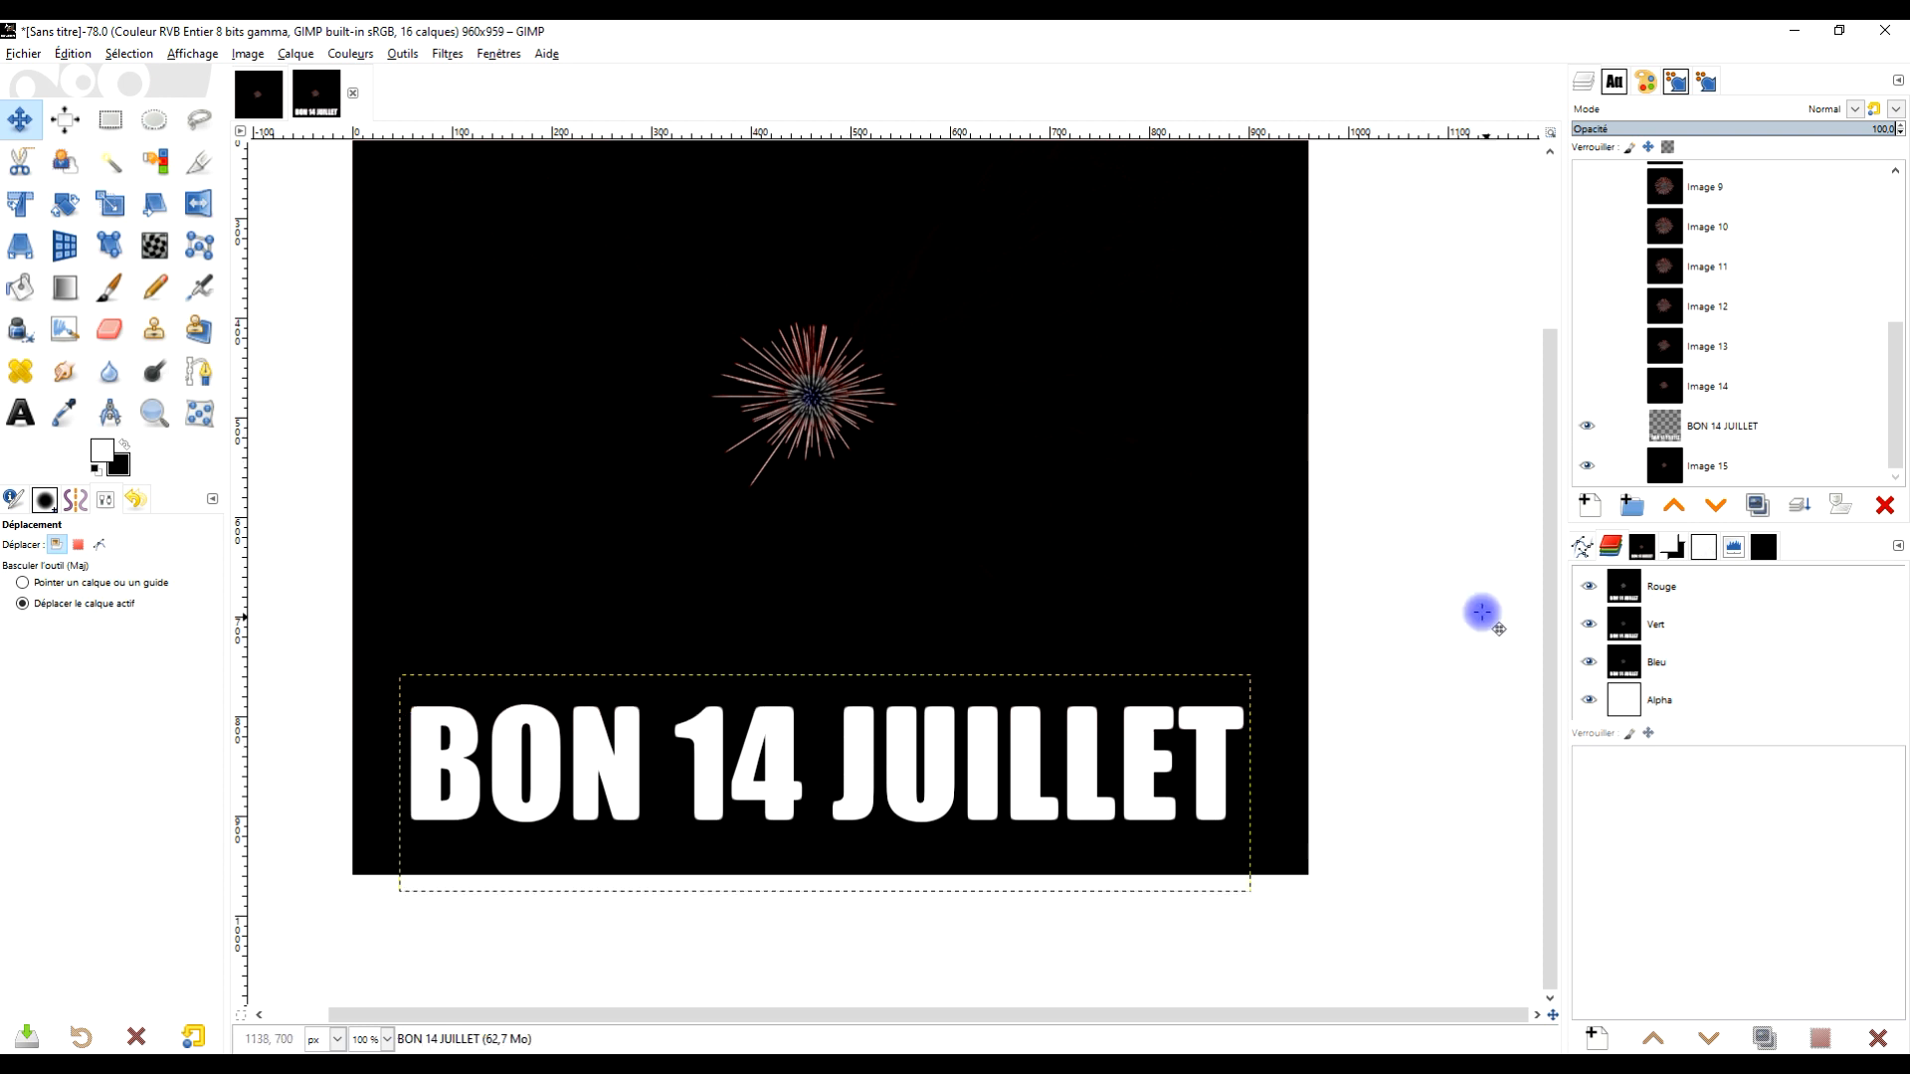
Fit the text layer to the image size and rename it #1
right_click(1671, 435)
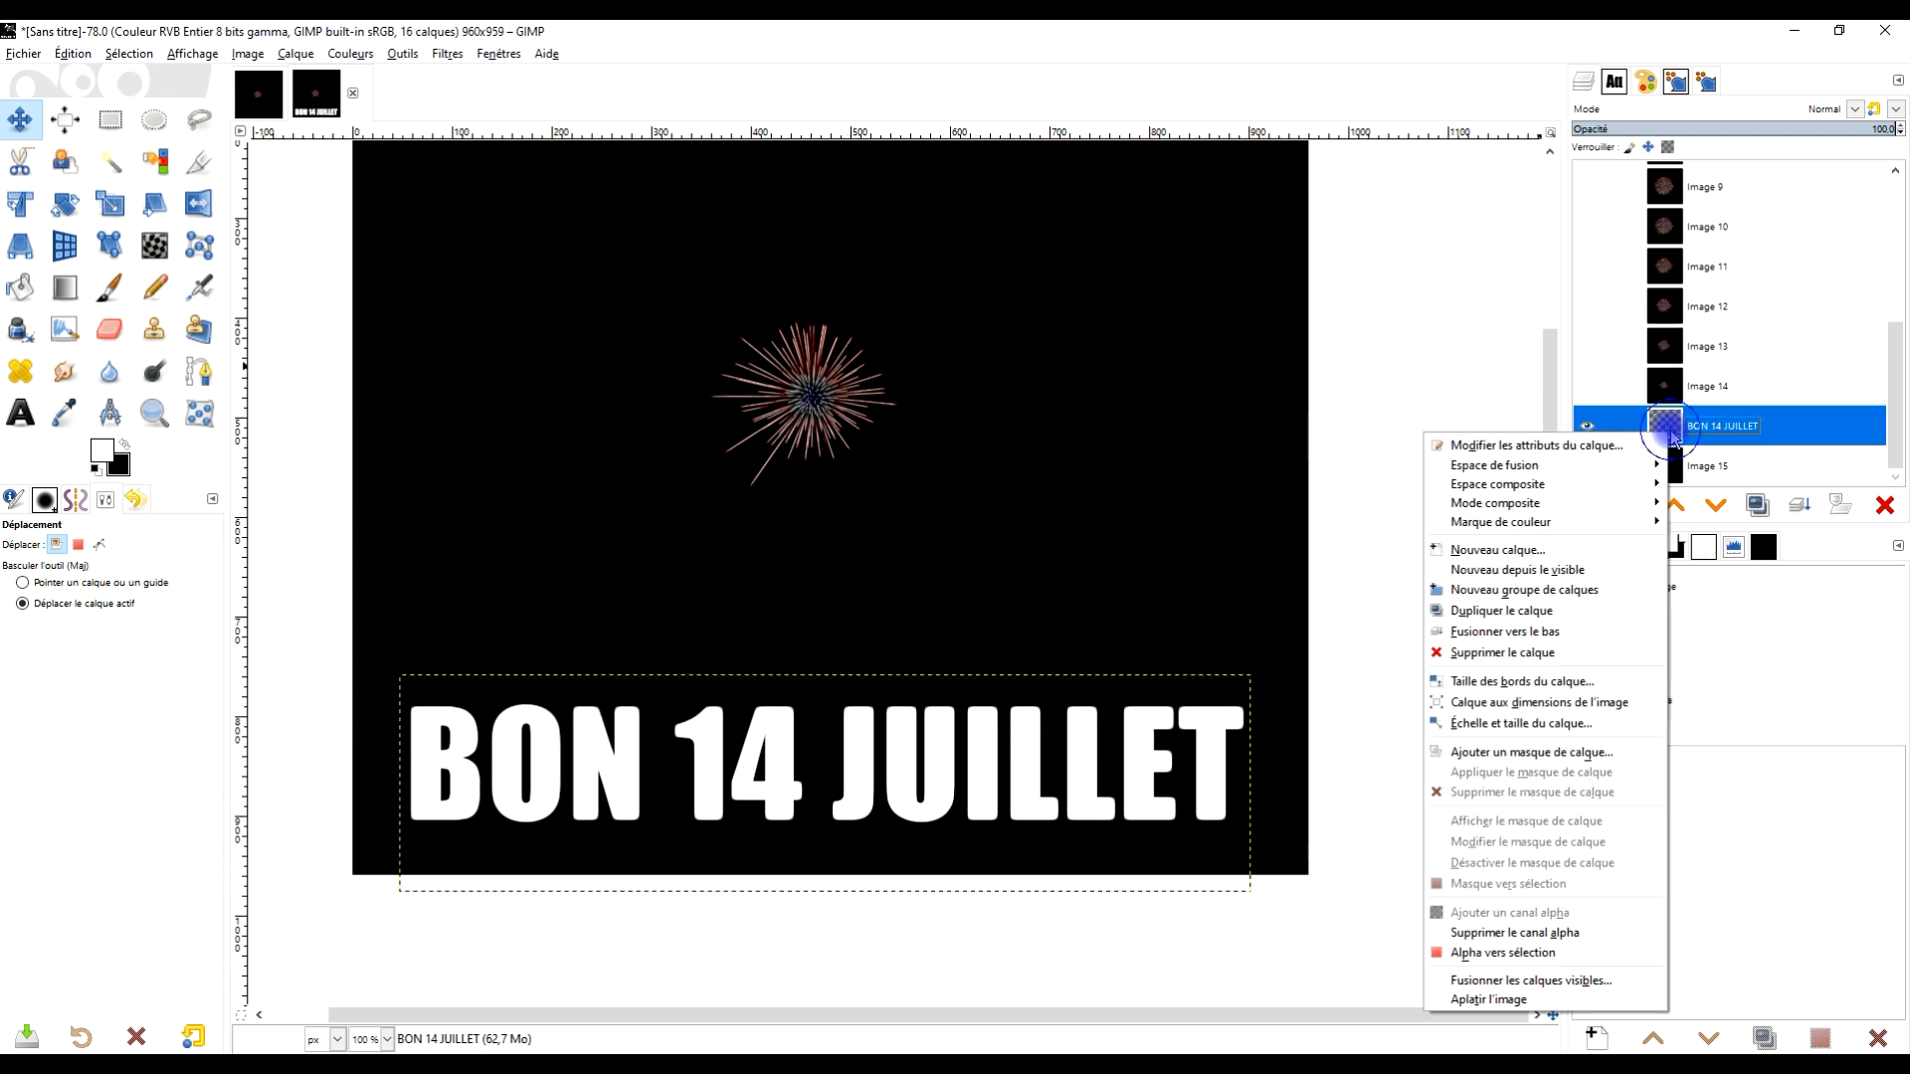
left_click(1603, 705)
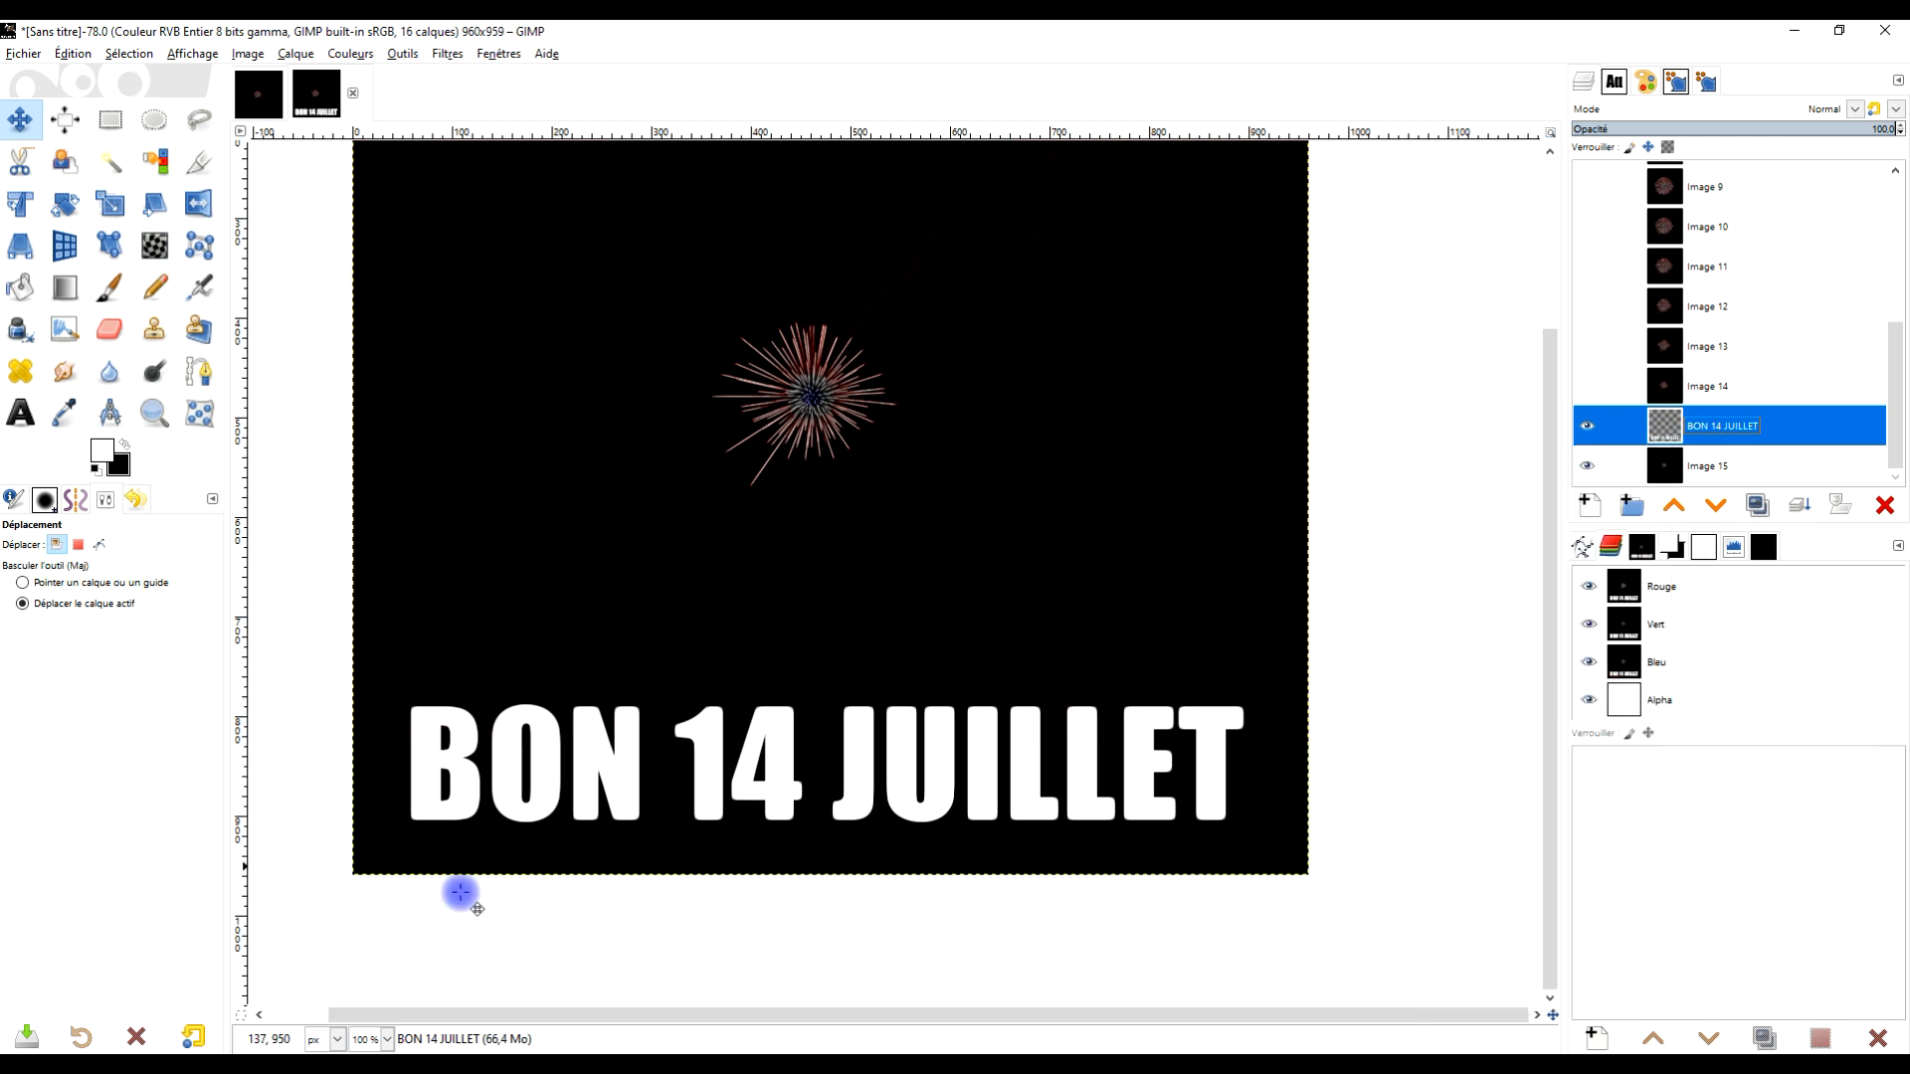
double_click(1821, 410)
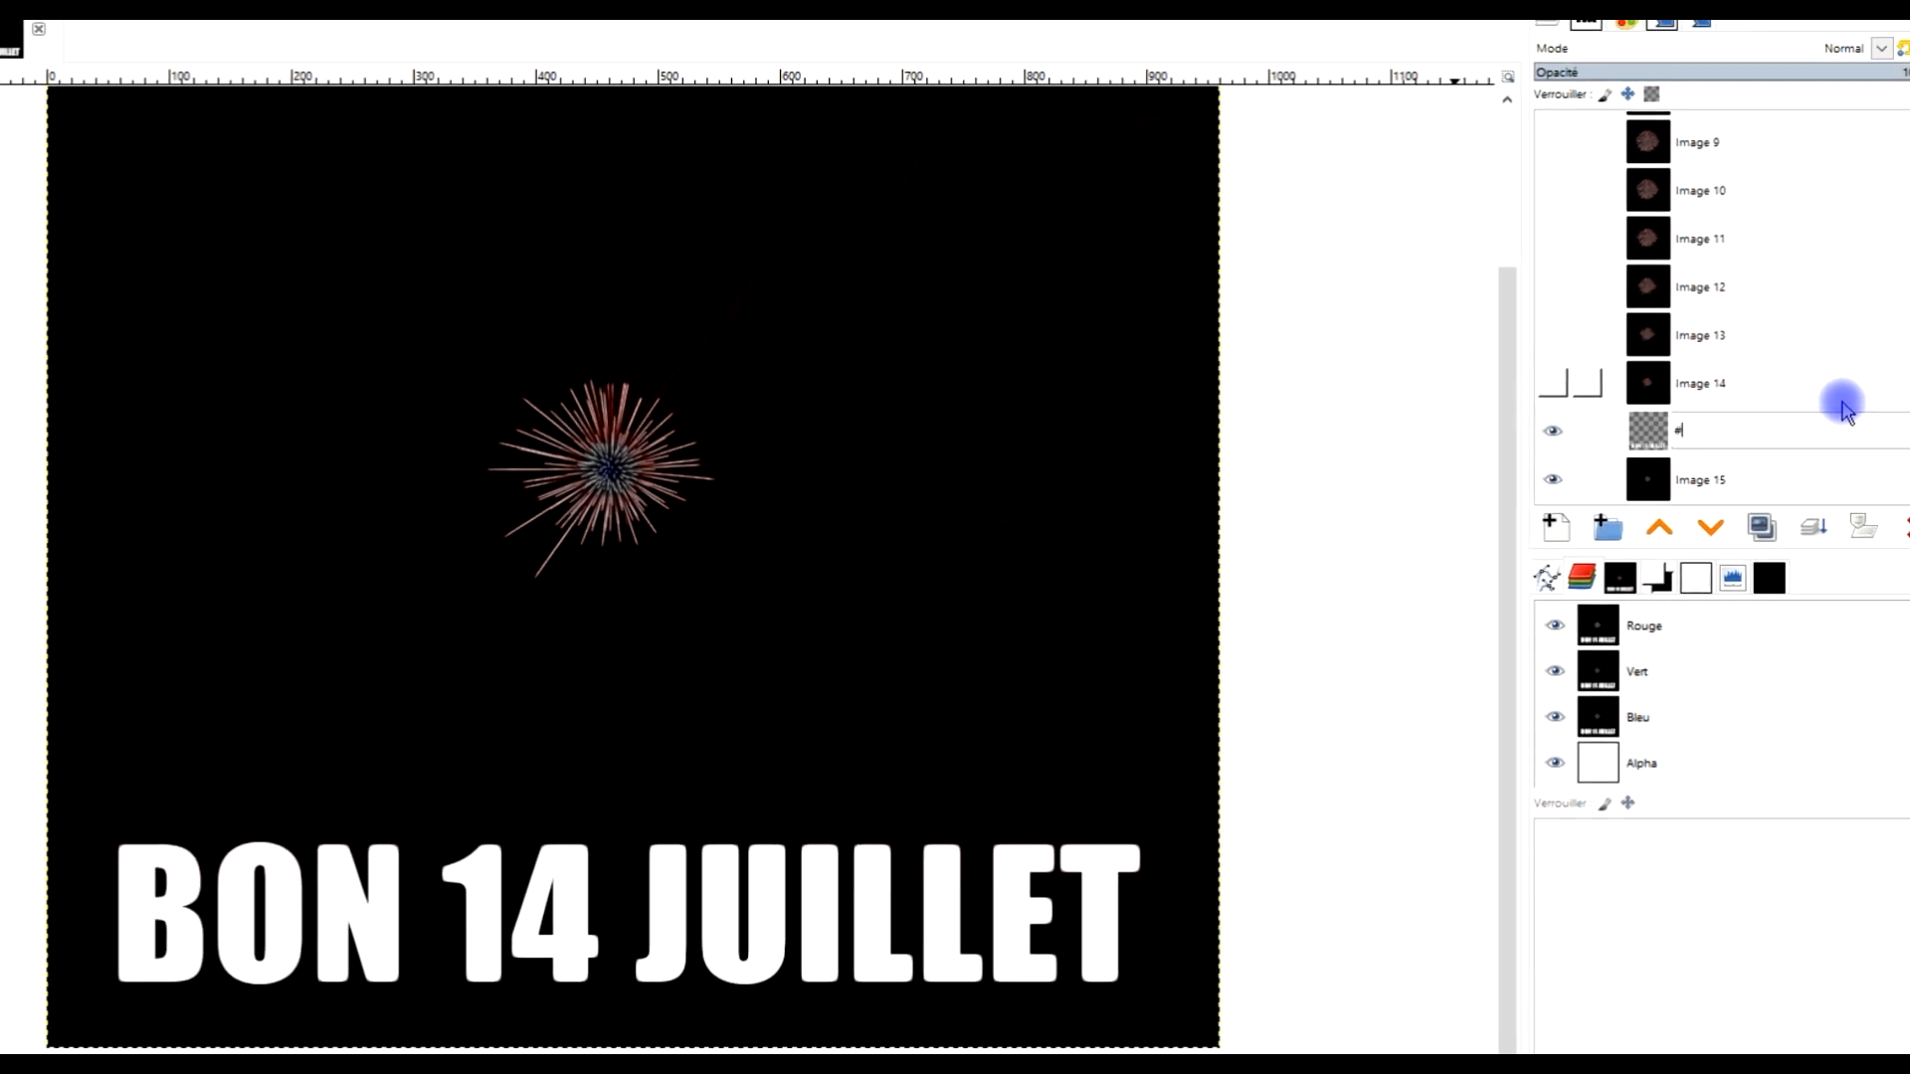
key("Return")
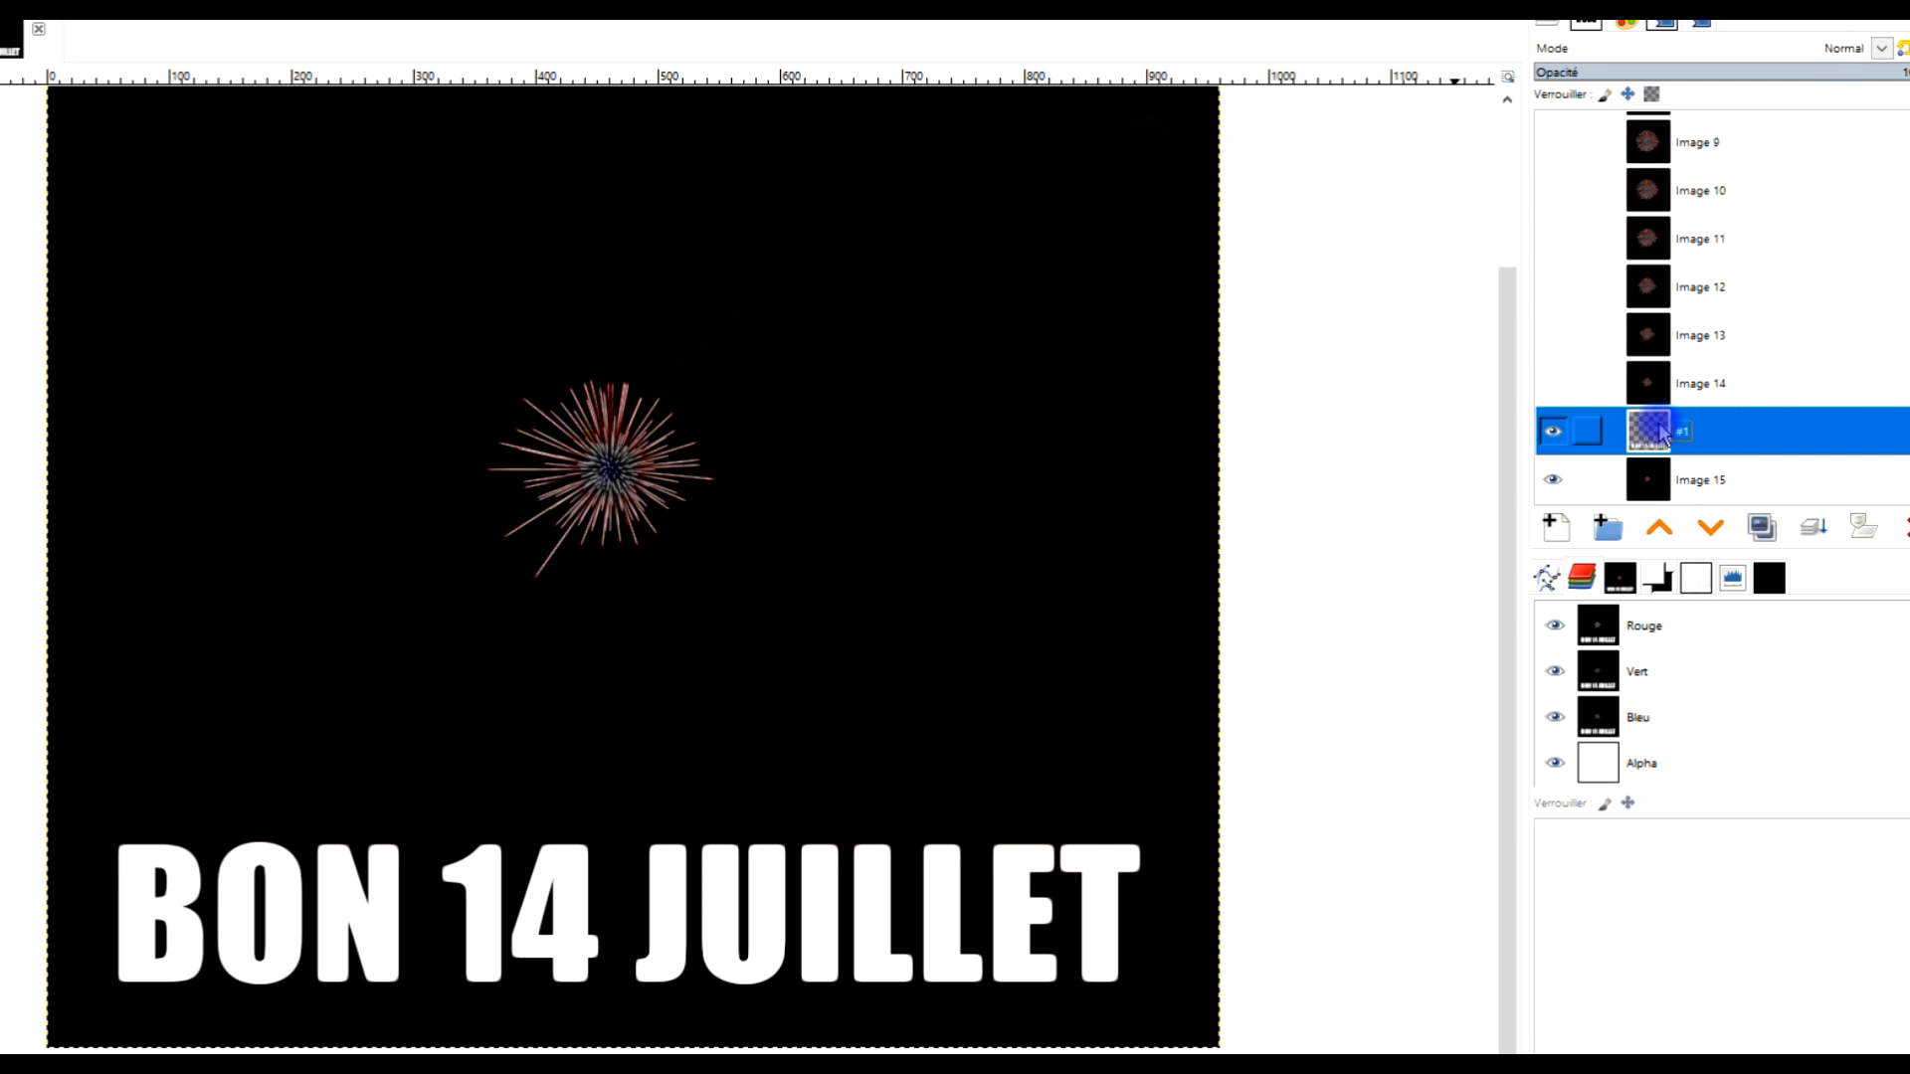
Move the #1 layer to the bottom of the layer stack, below Image 15, and make all layers visible
left_click_drag(1655, 435, 1659, 495)
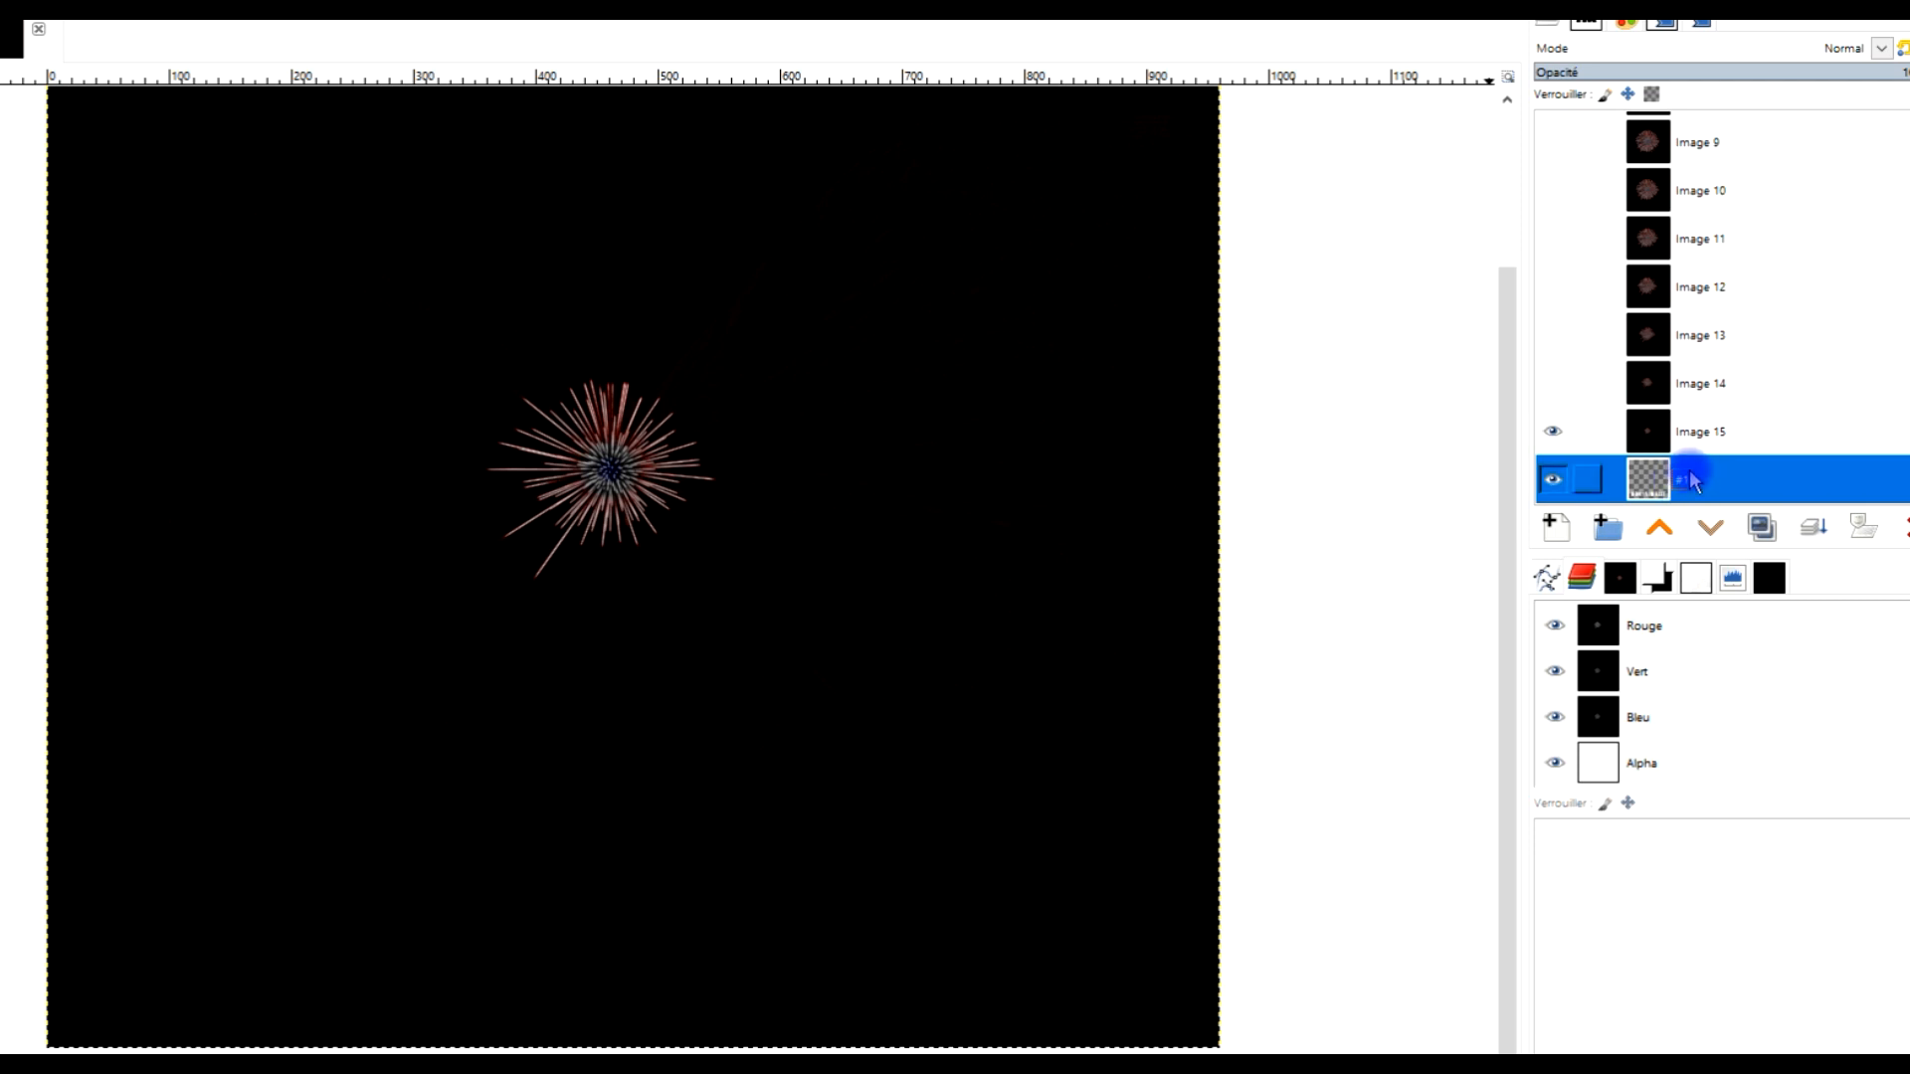
left_click(1555, 478)
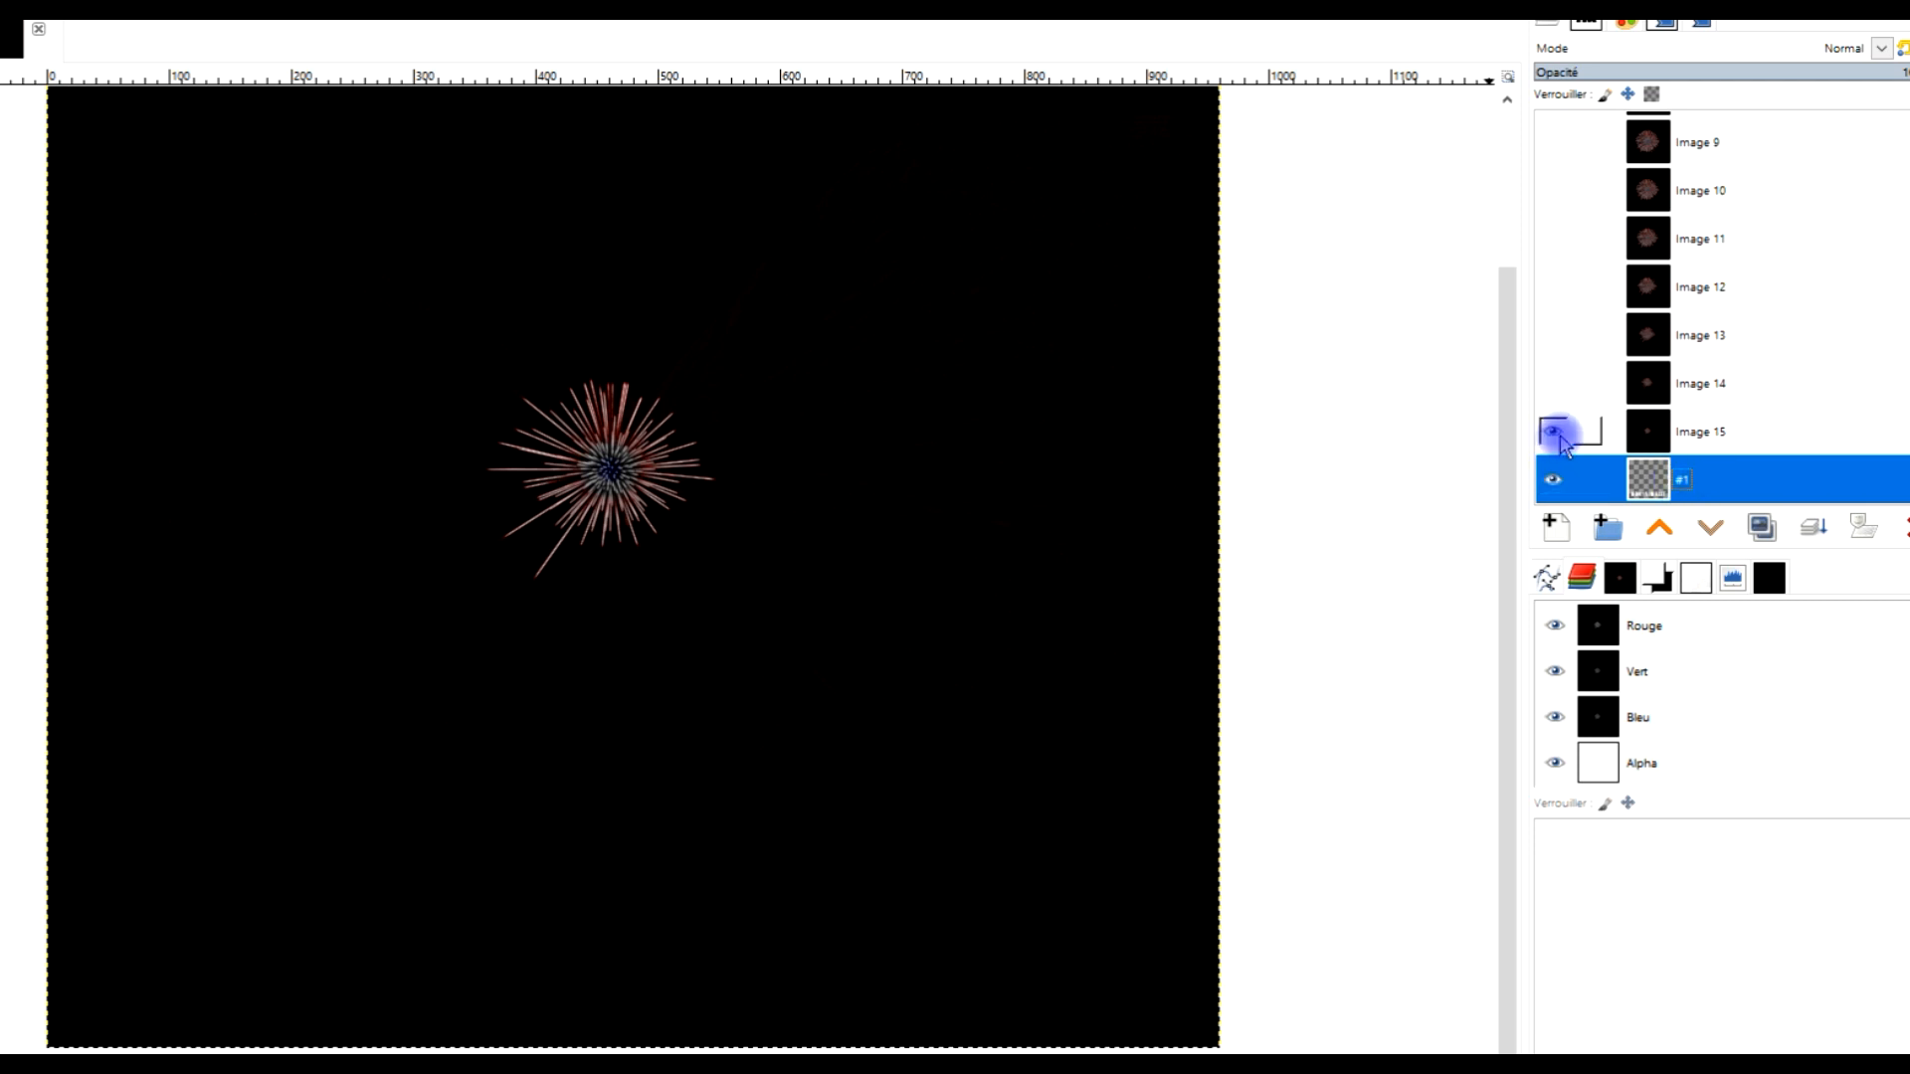
left_click(1558, 436, "shift")
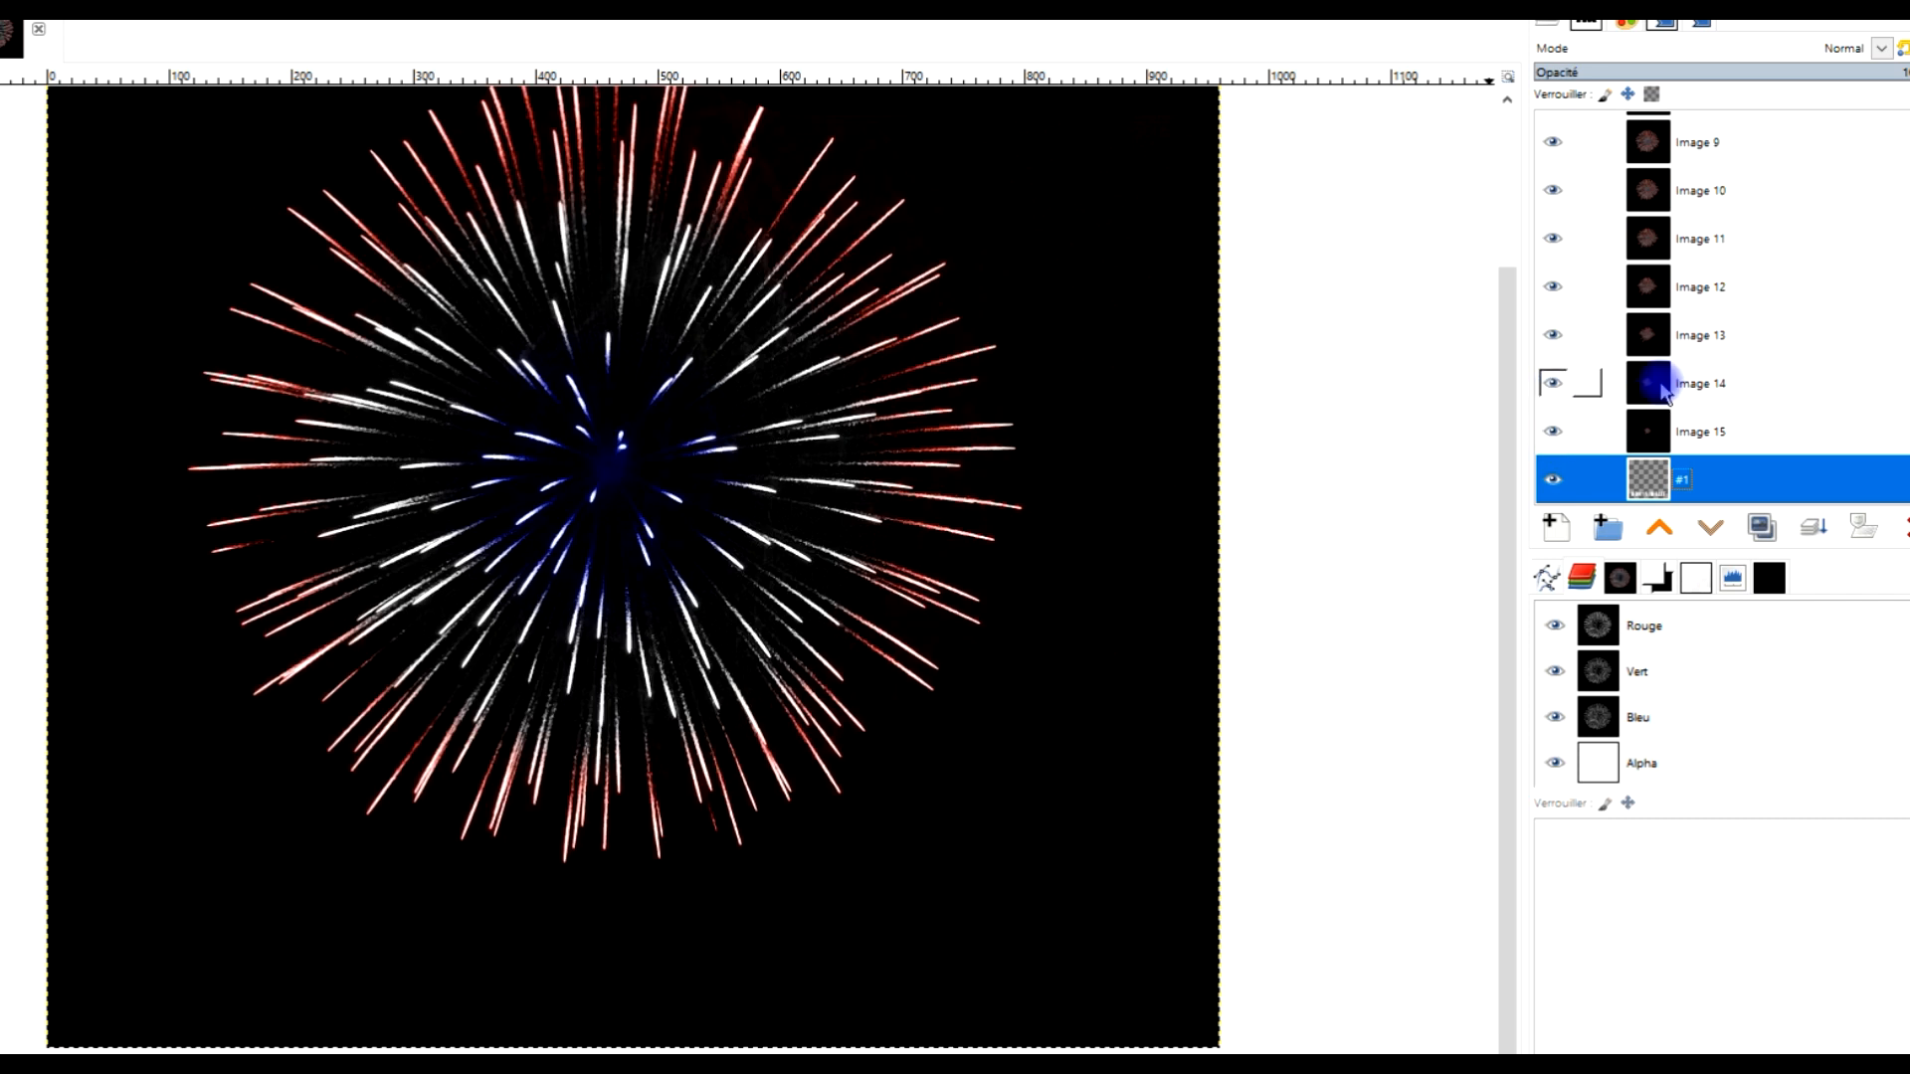
scroll(1765, 384, "up", 5)
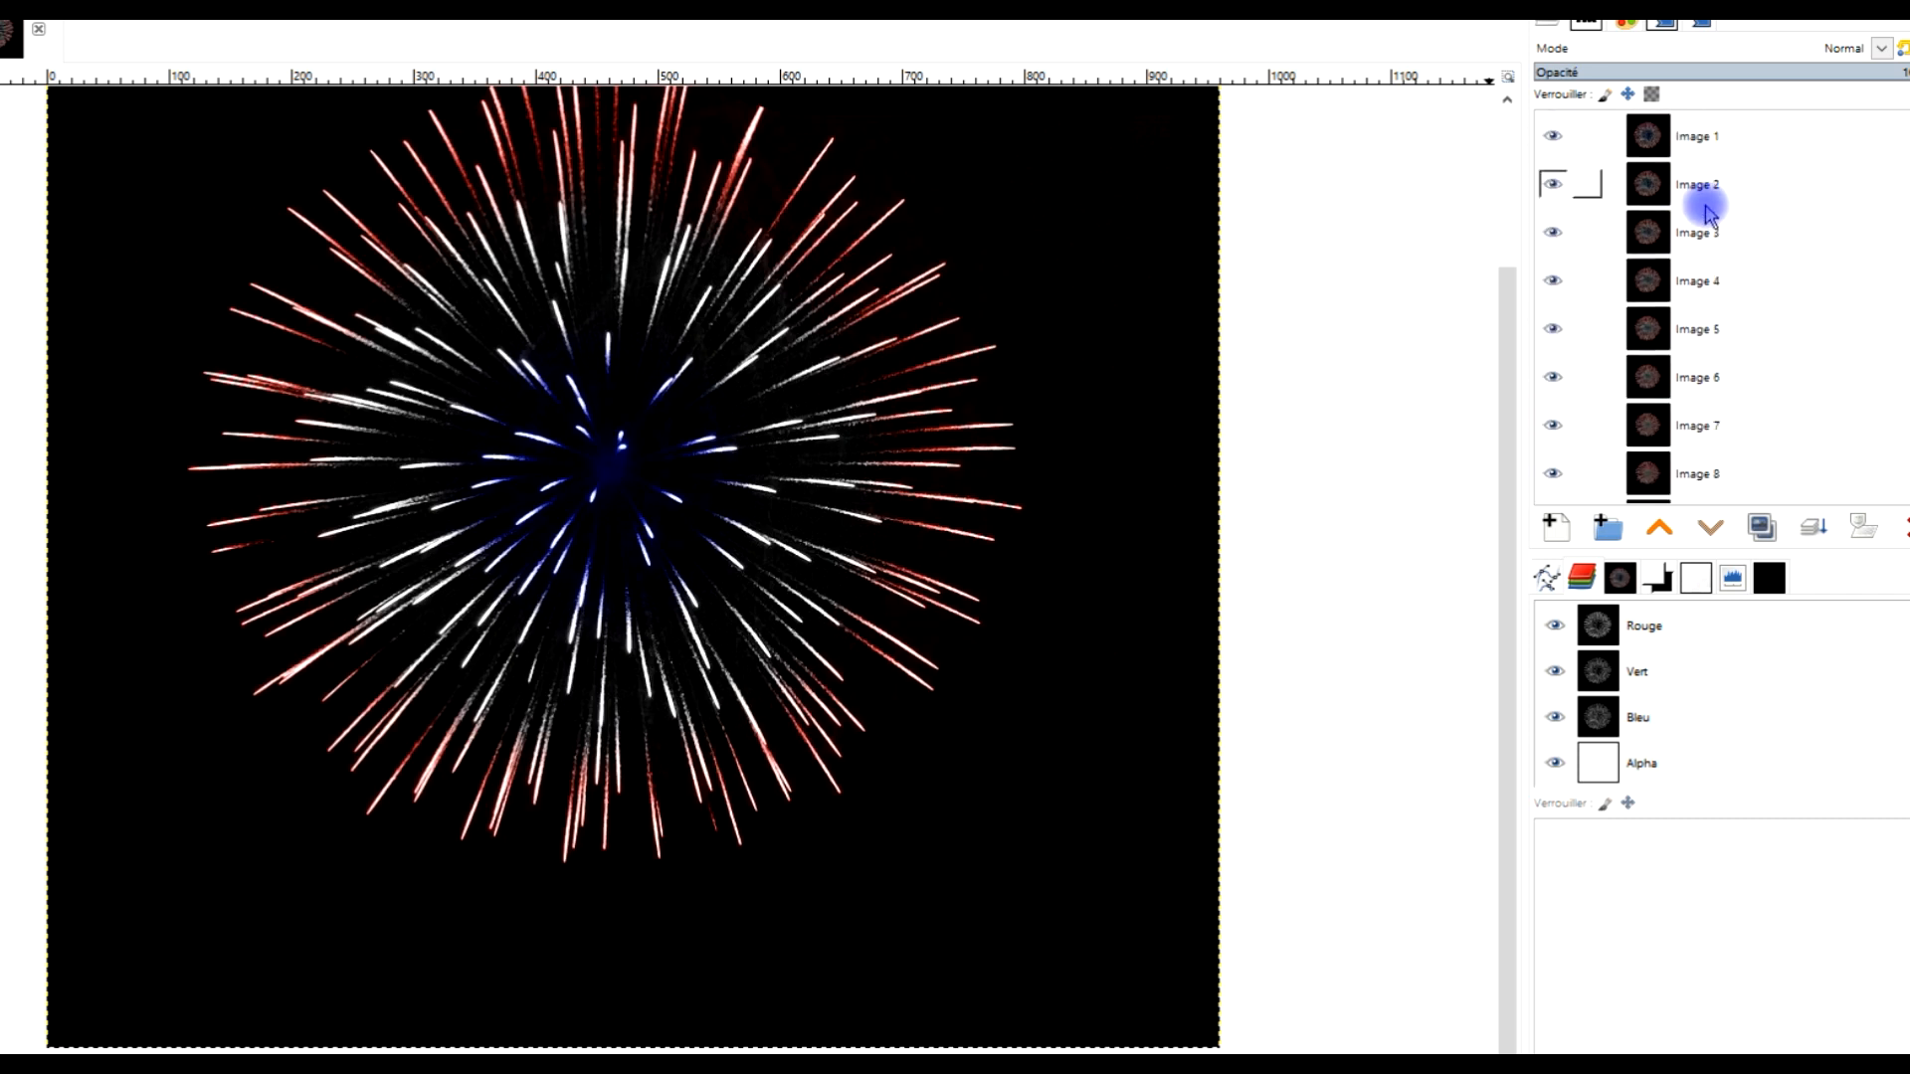
scroll(1705, 229, "down", 5)
left_click(1622, 493)
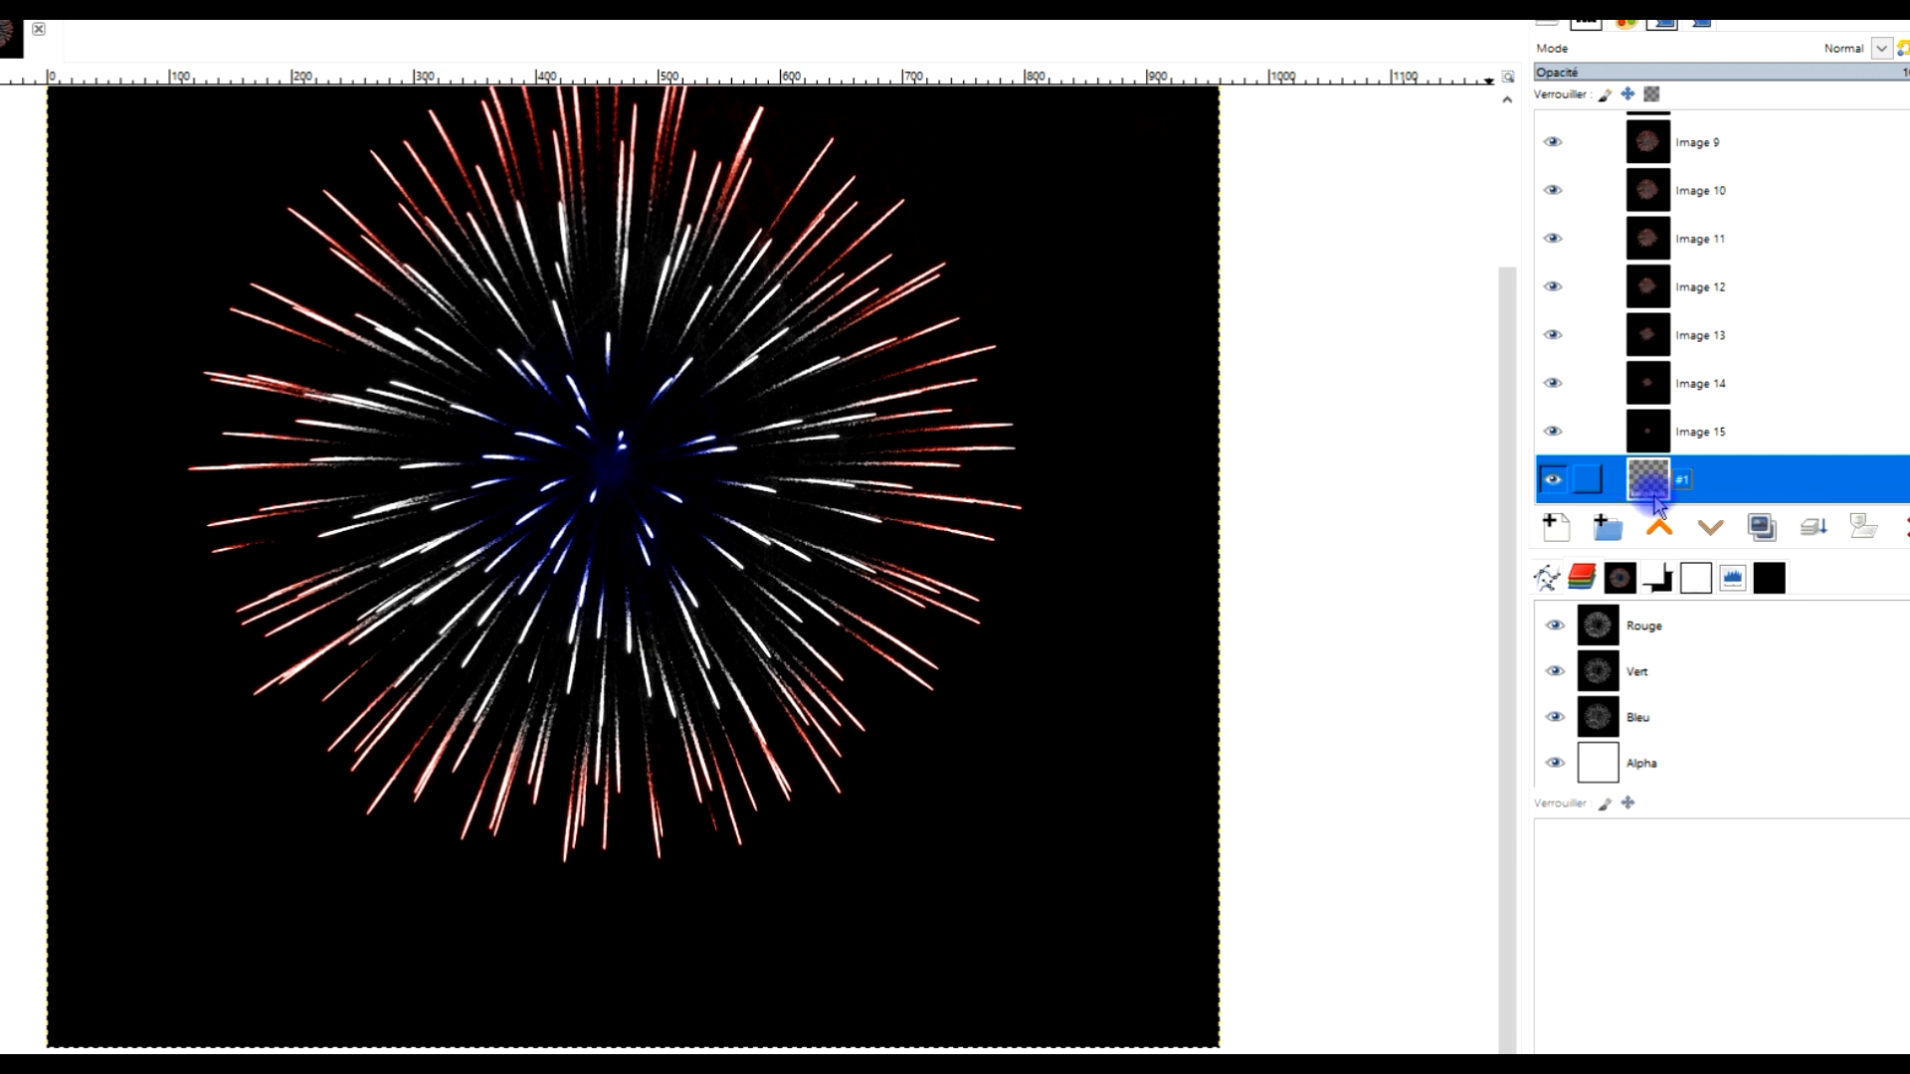
left_click(1552, 479, "shift")
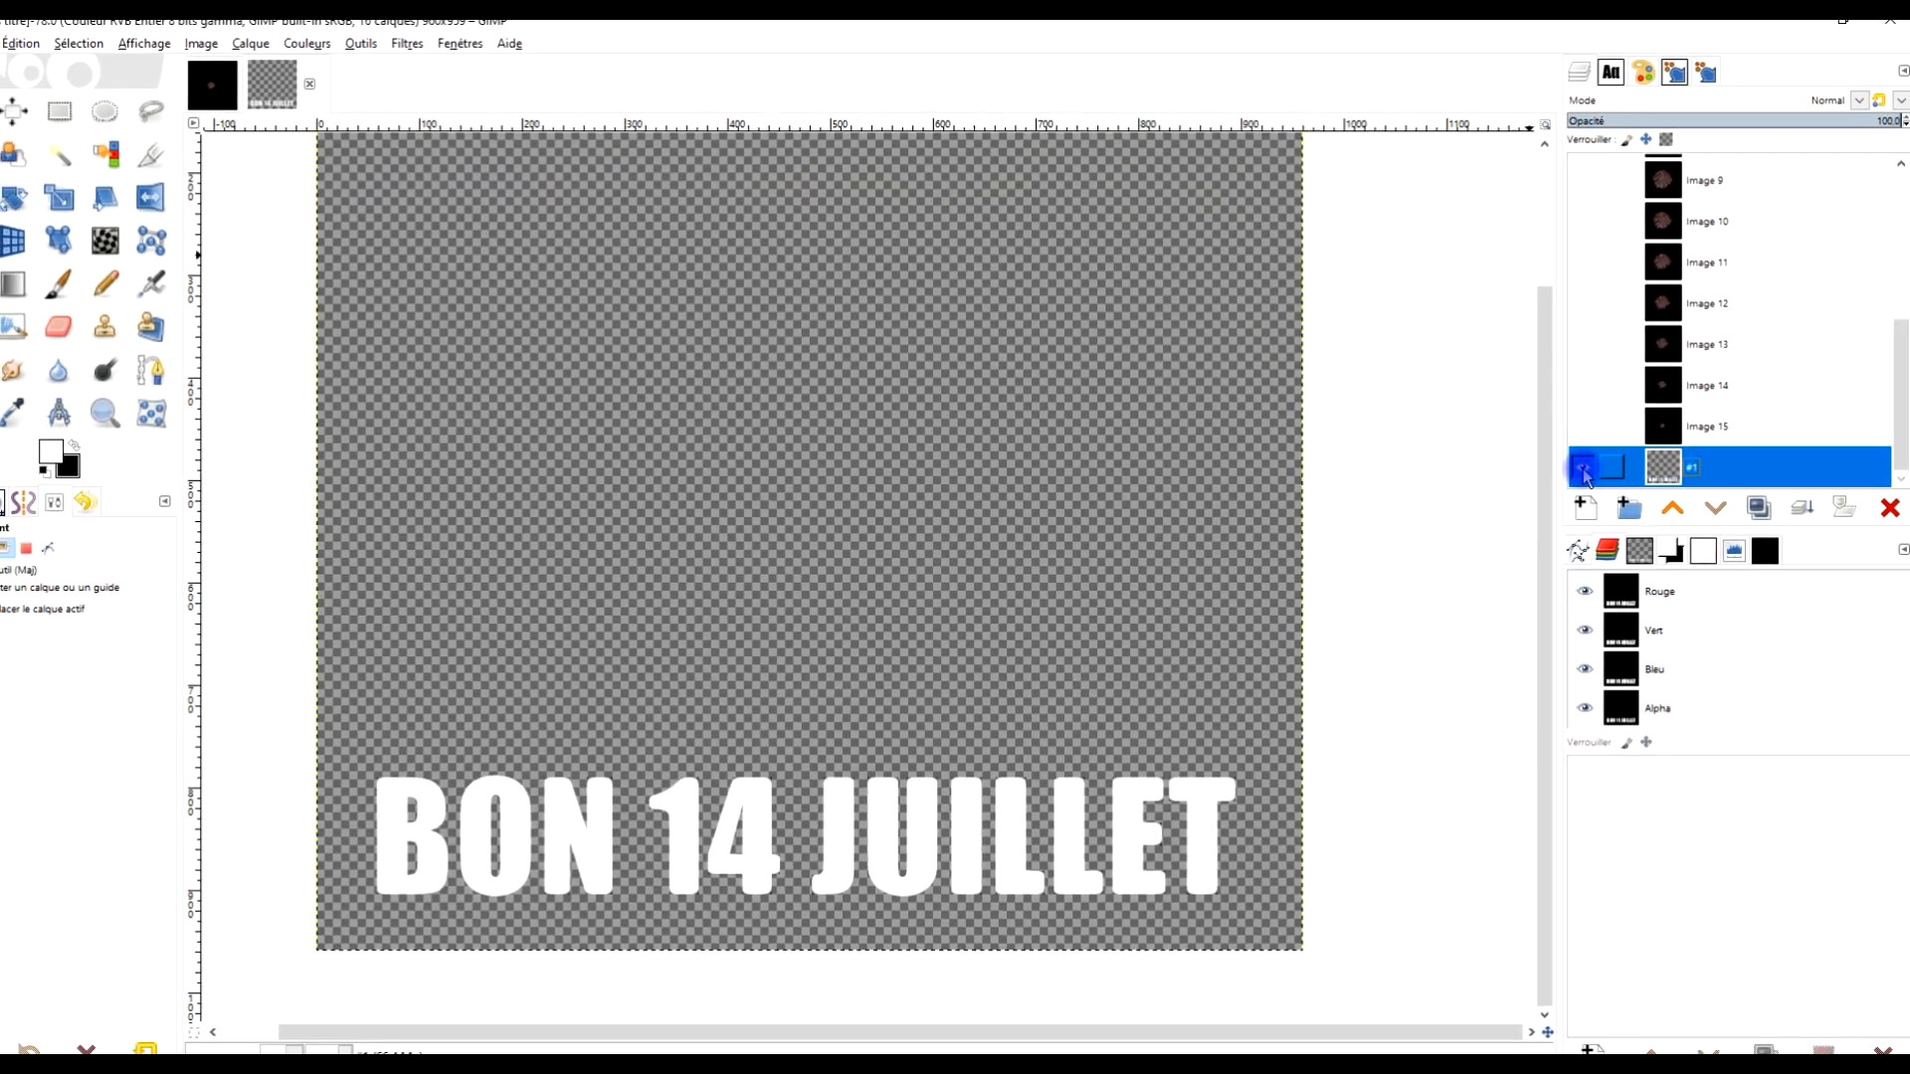
left_click(1574, 478, "shift")
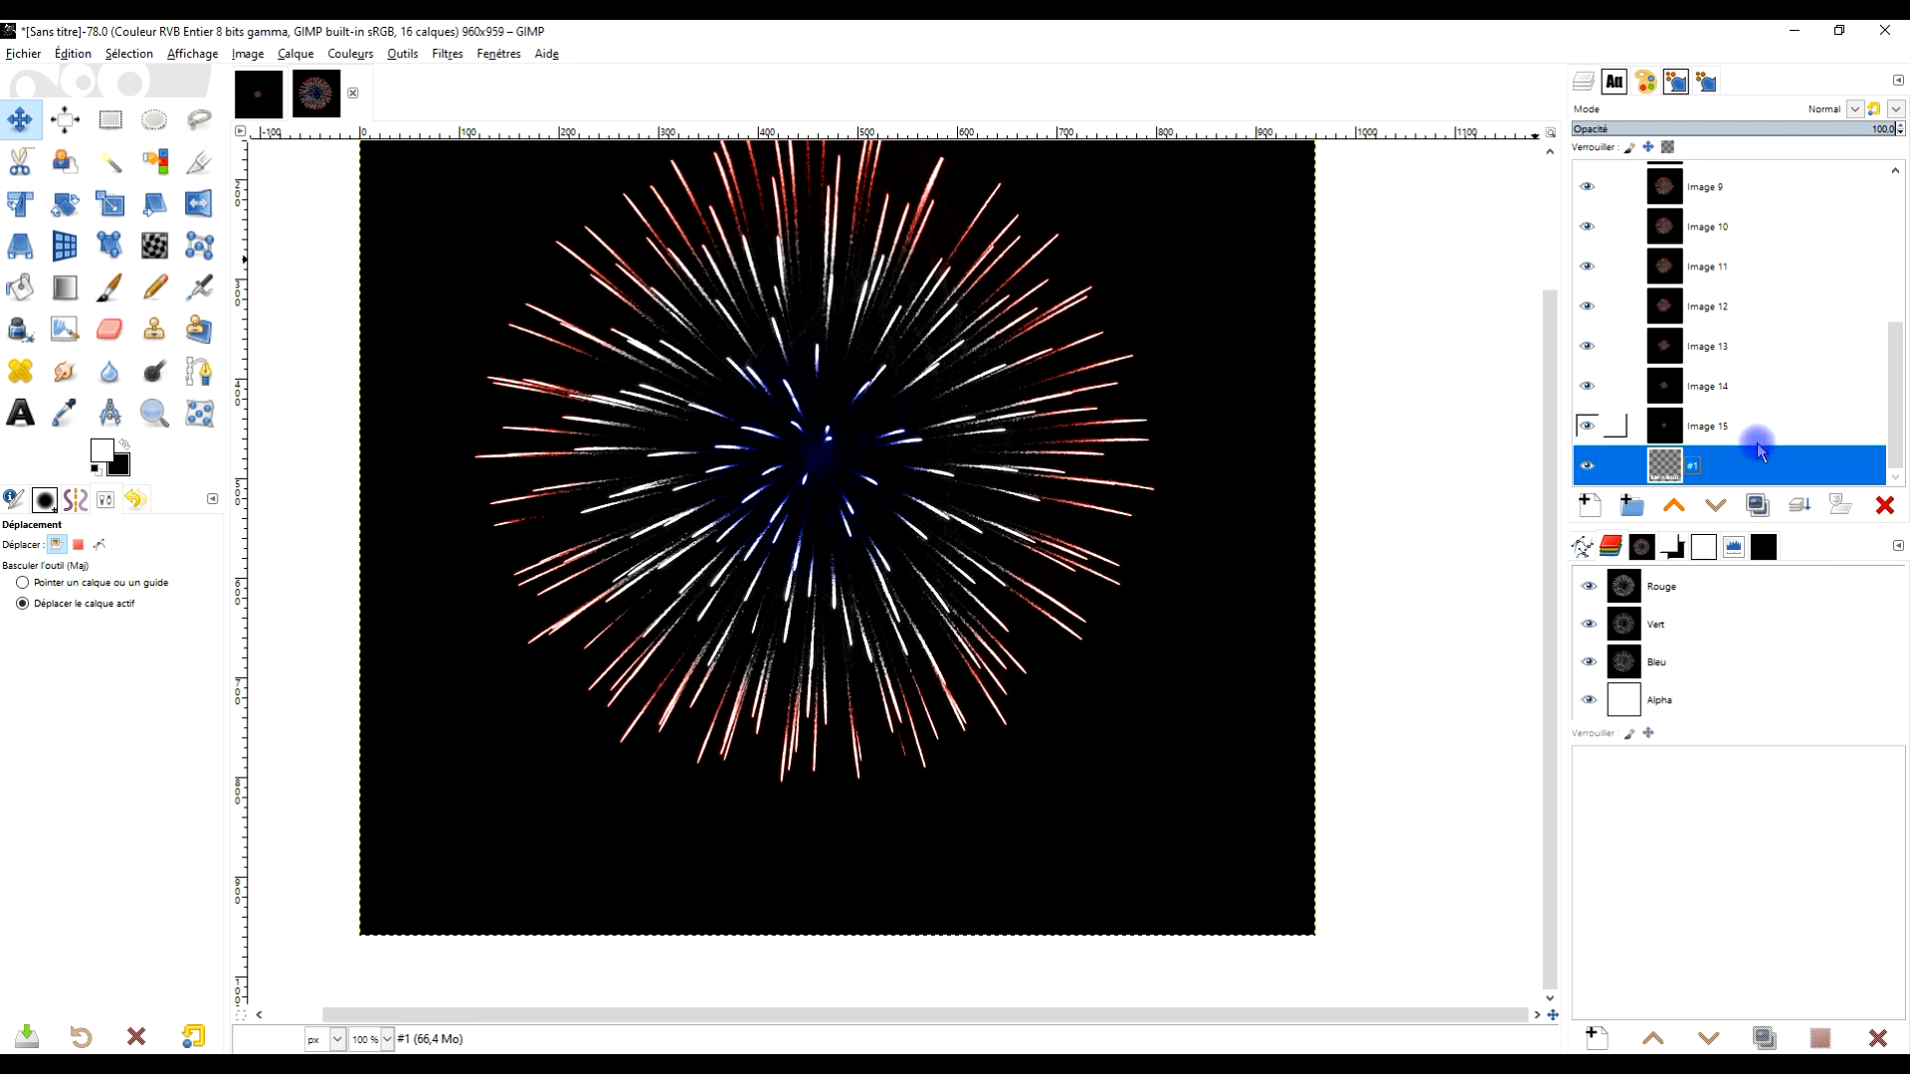
Run the Animation Blend filter with 1 intermediate frame, blur radius 0 and looping enabled
left_click(449, 54)
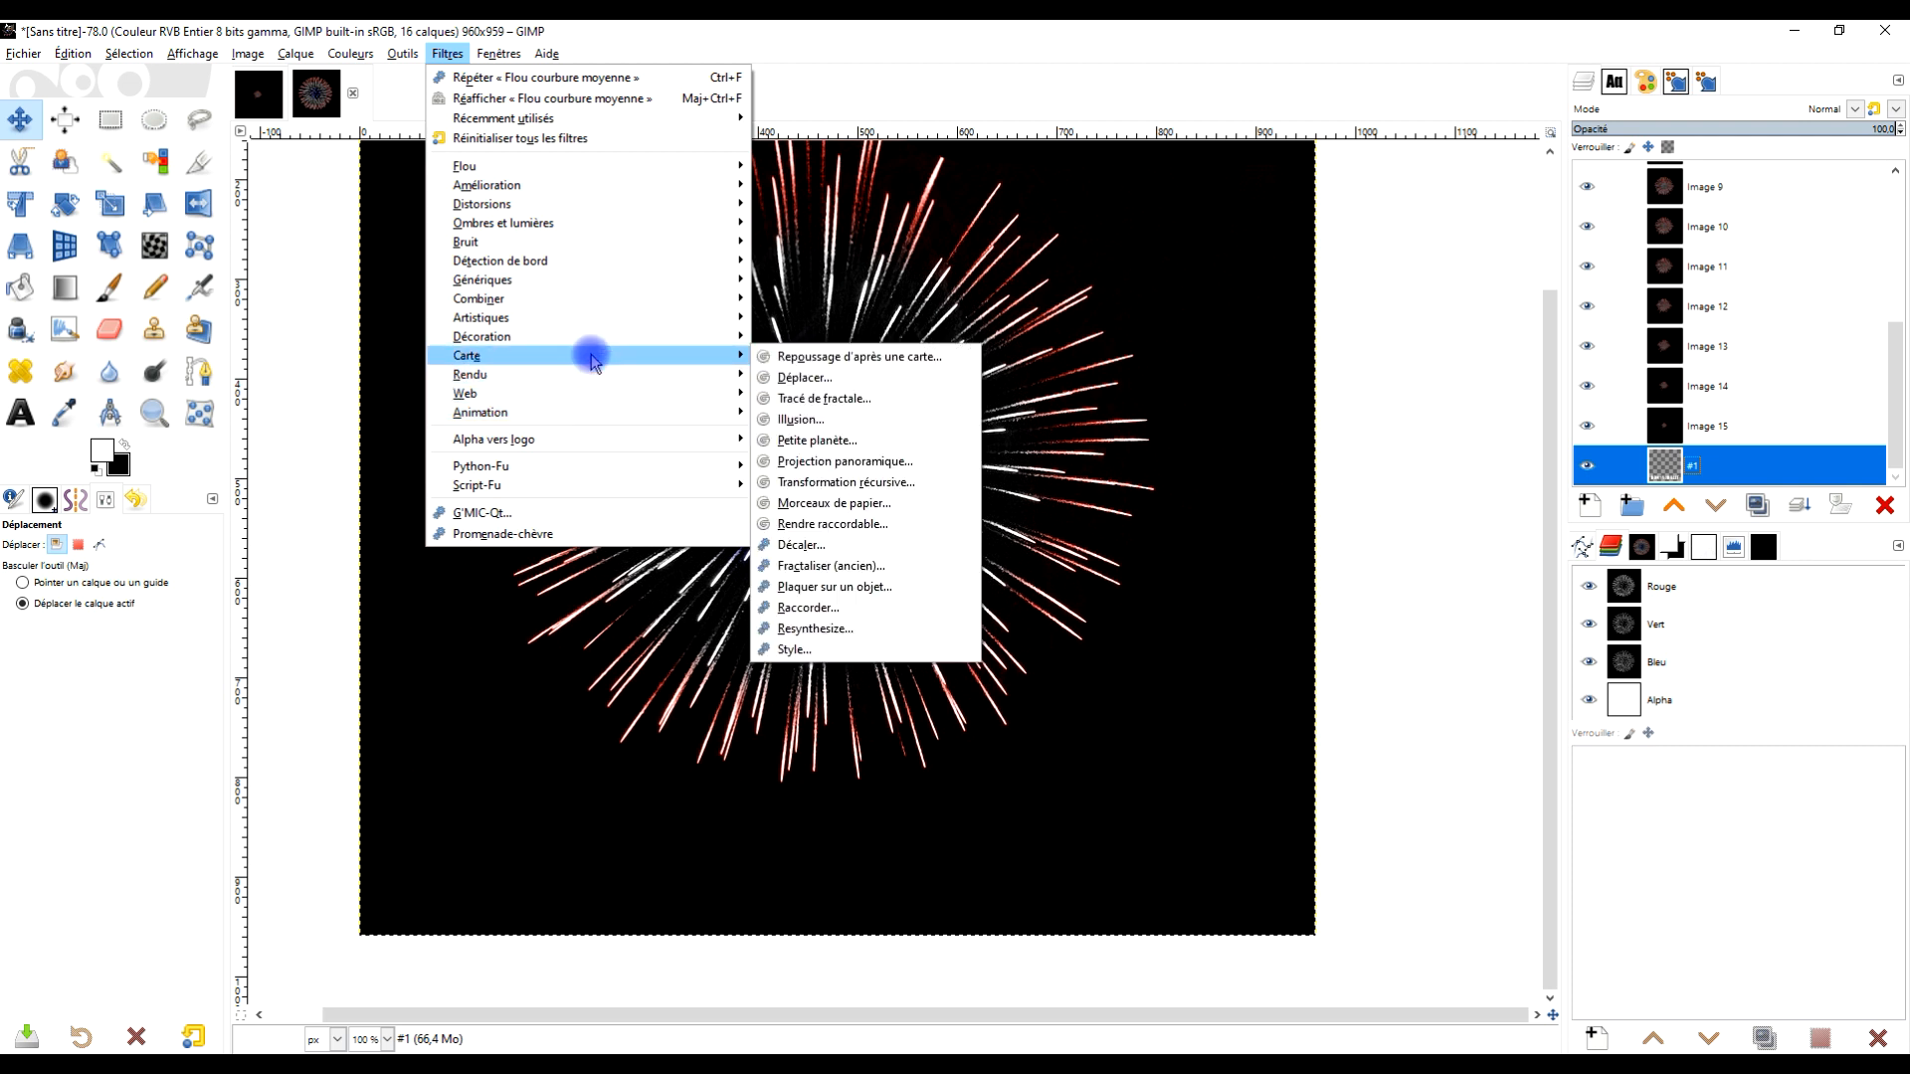
mouse_move(580, 412)
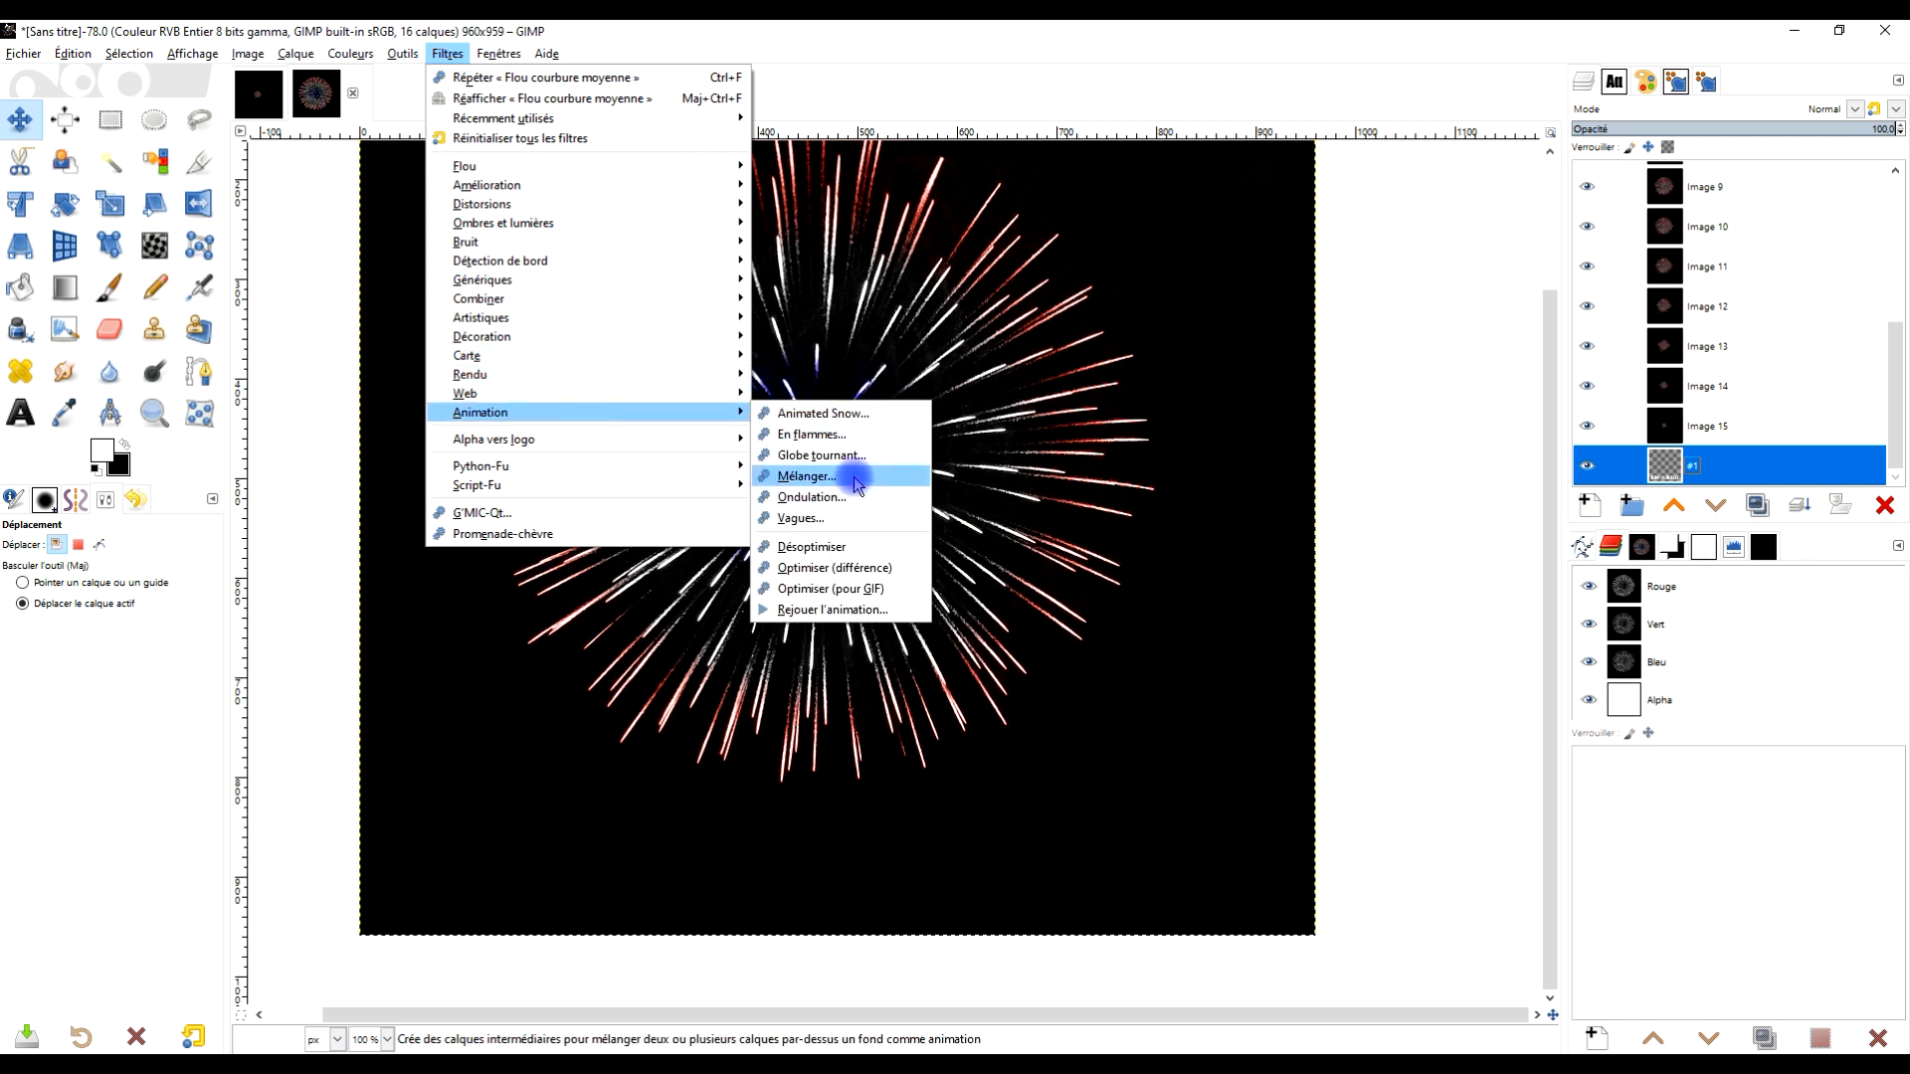
left_click(840, 476)
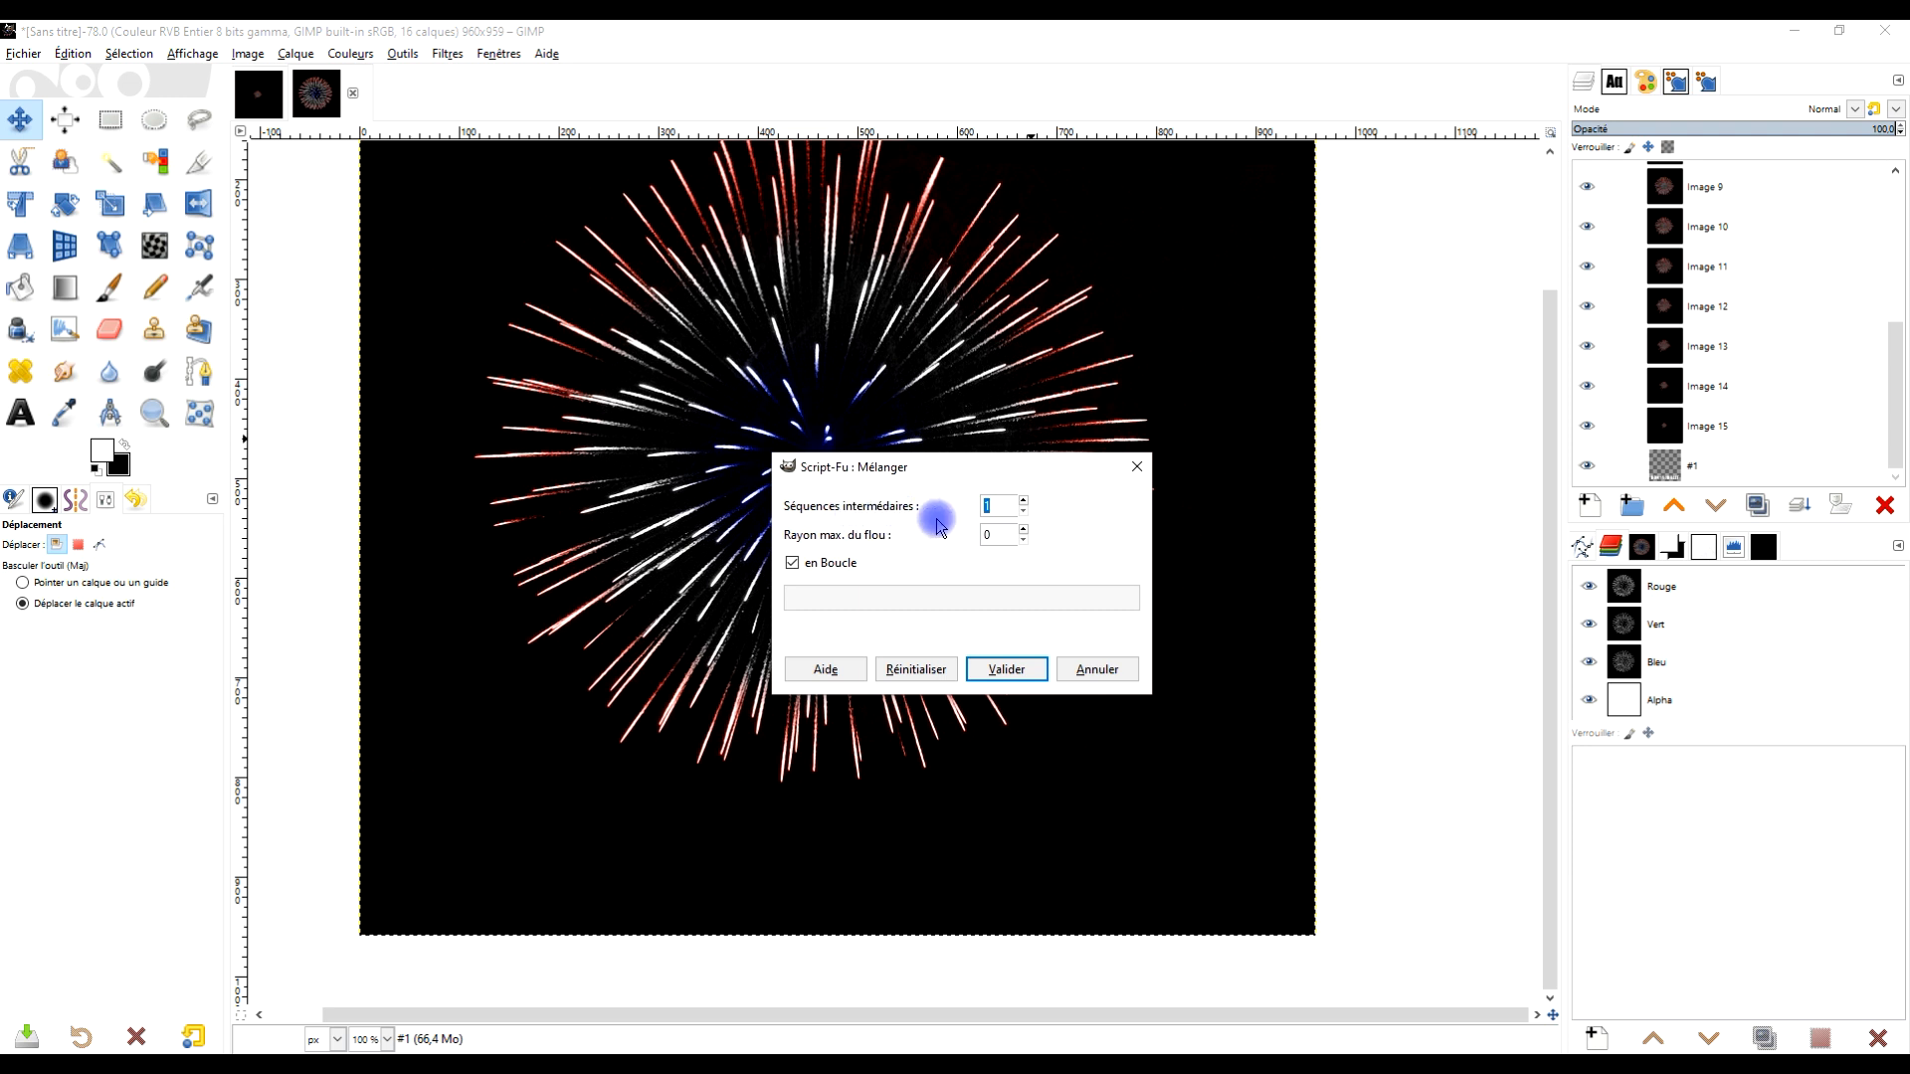
left_click(1010, 671)
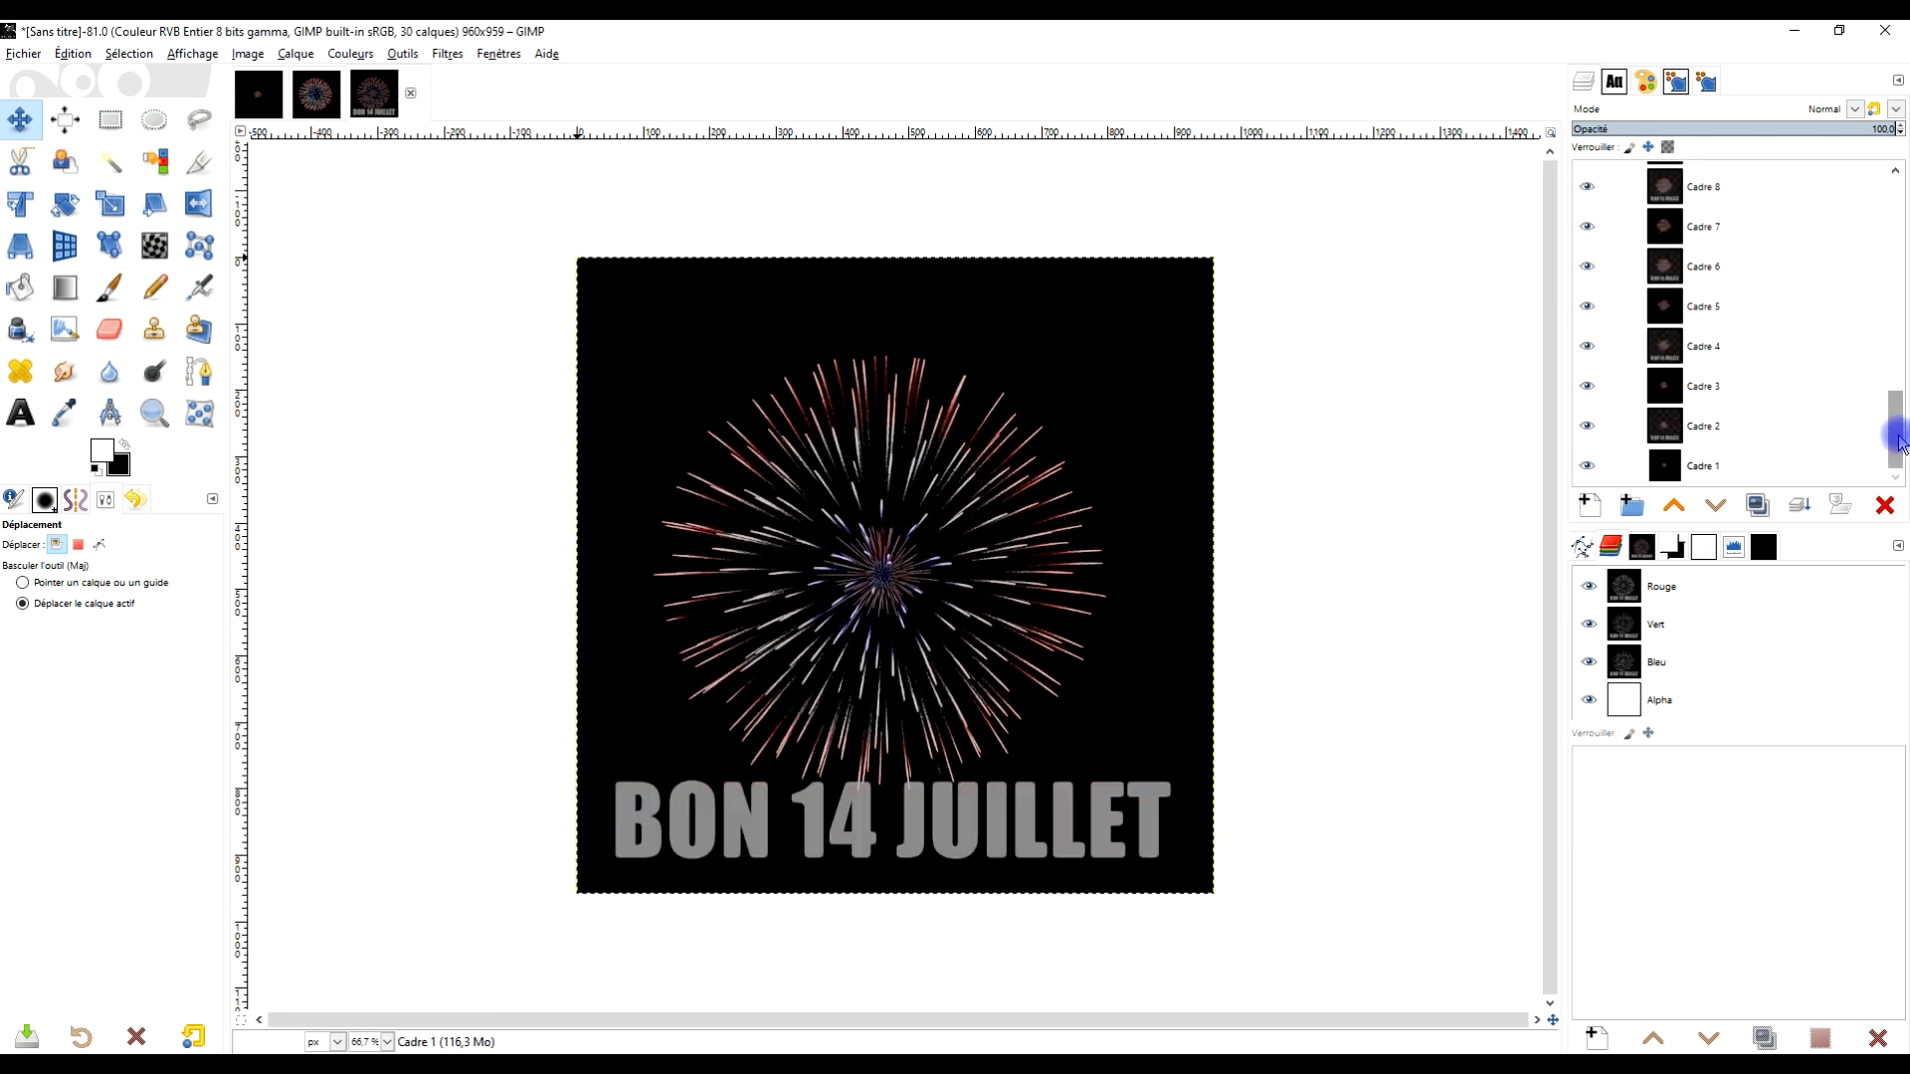
Play back the blended animation in the animation player, then close the player
left_click_drag(1898, 438, 1900, 169)
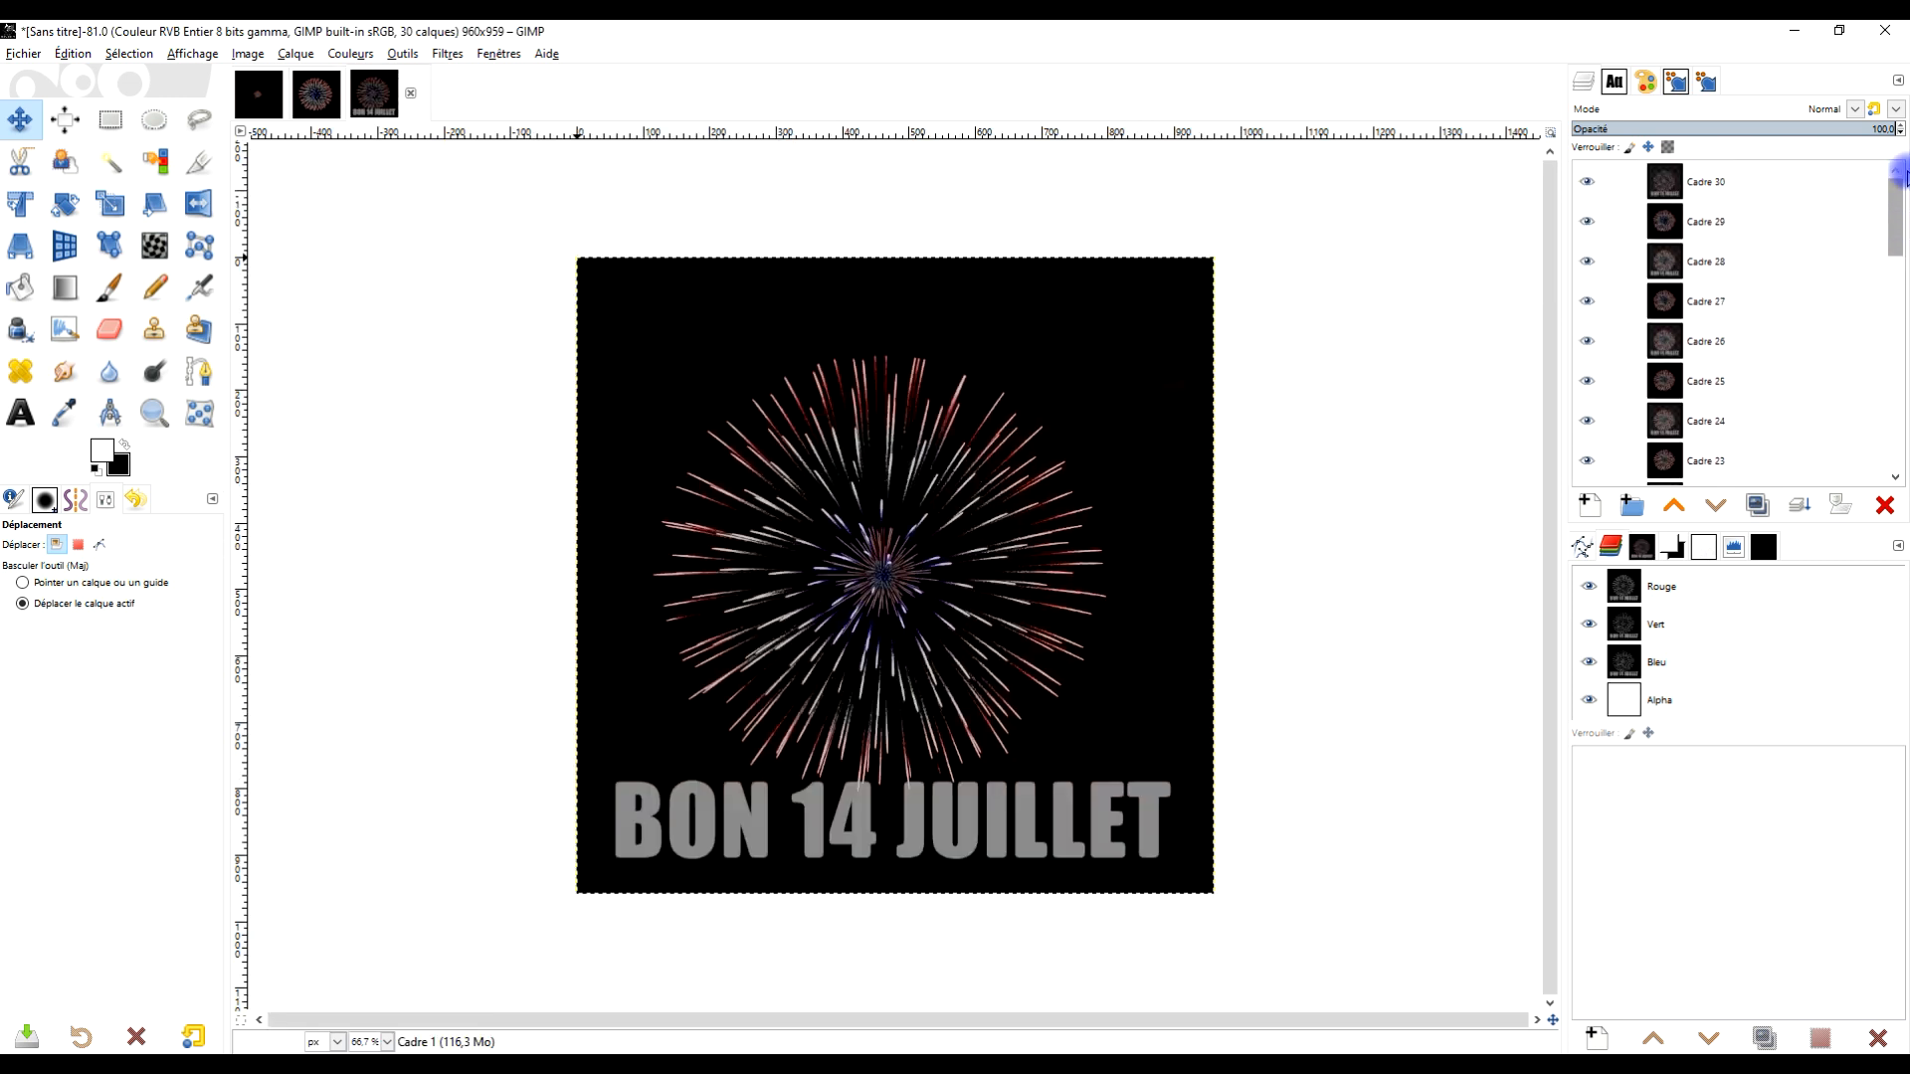
left_click(440, 54)
mouse_move(570, 414)
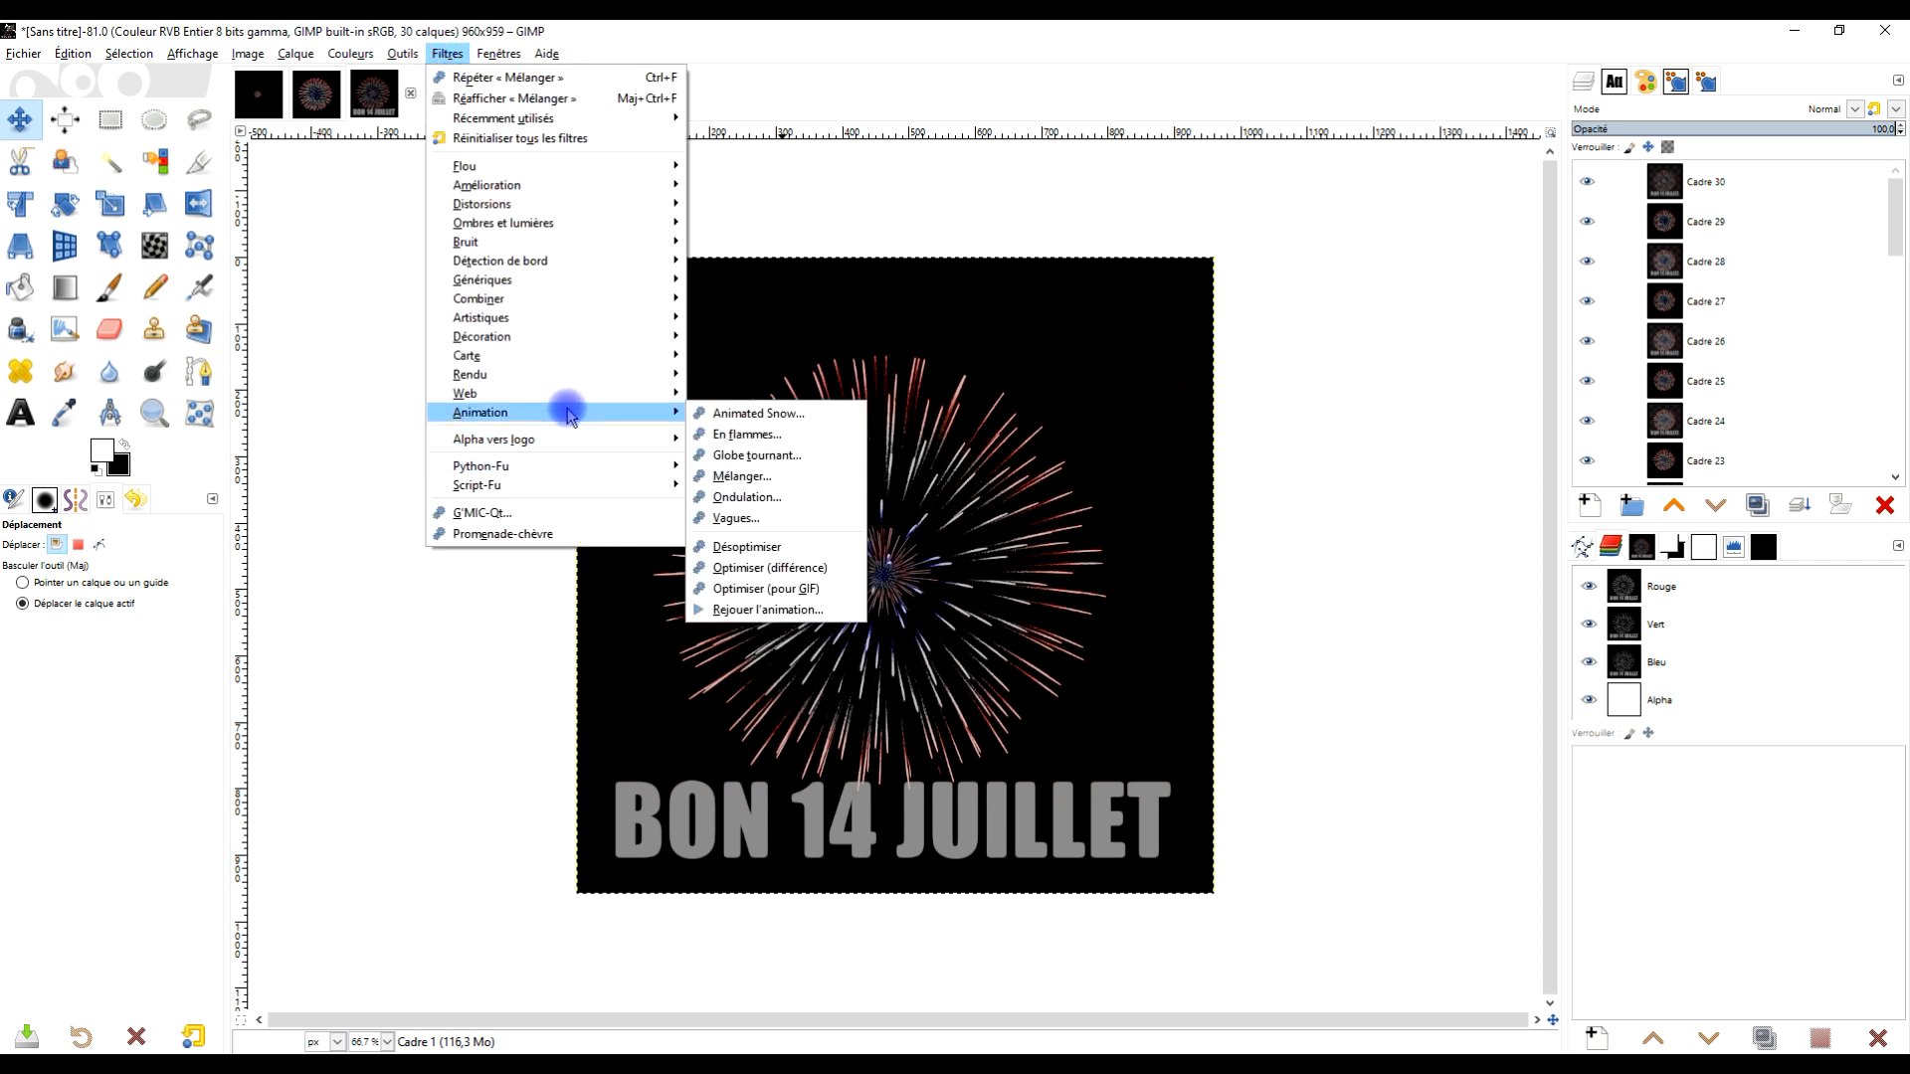
left_click(808, 609)
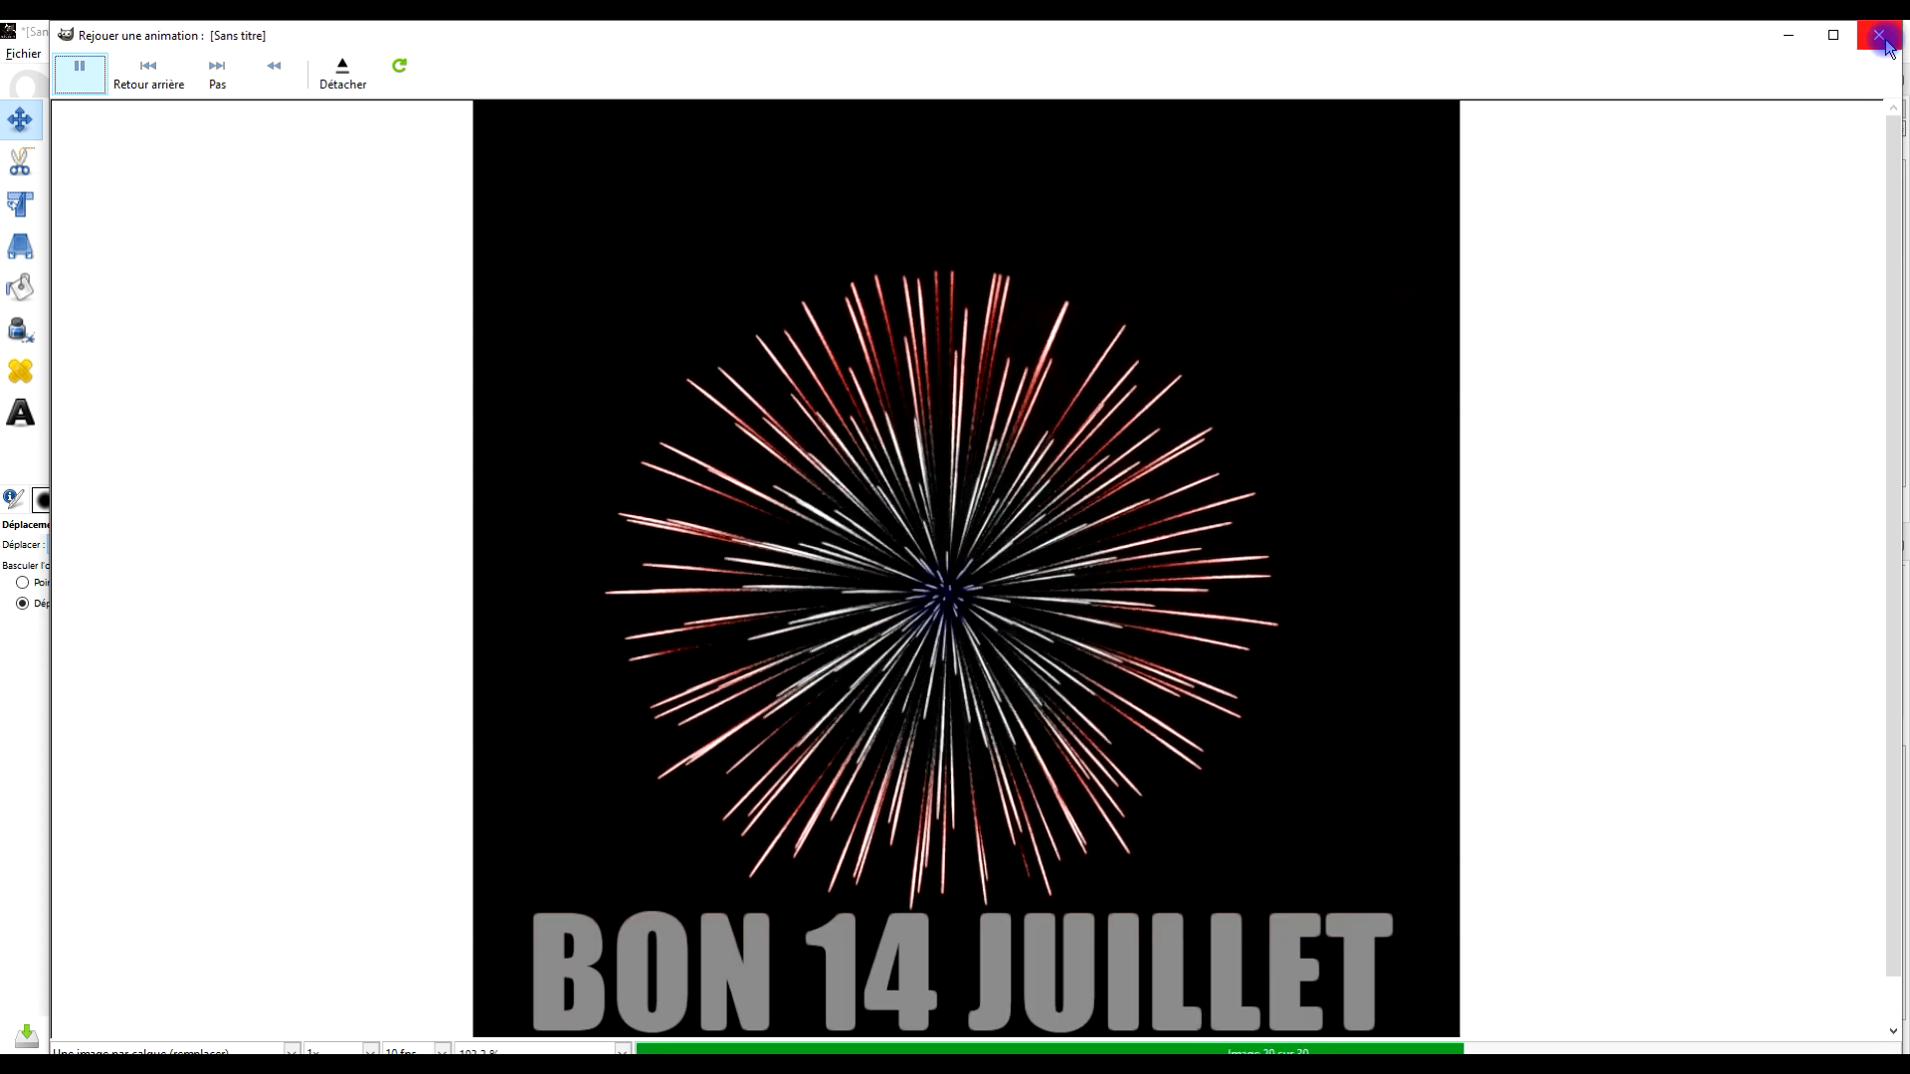
left_click(1838, 37)
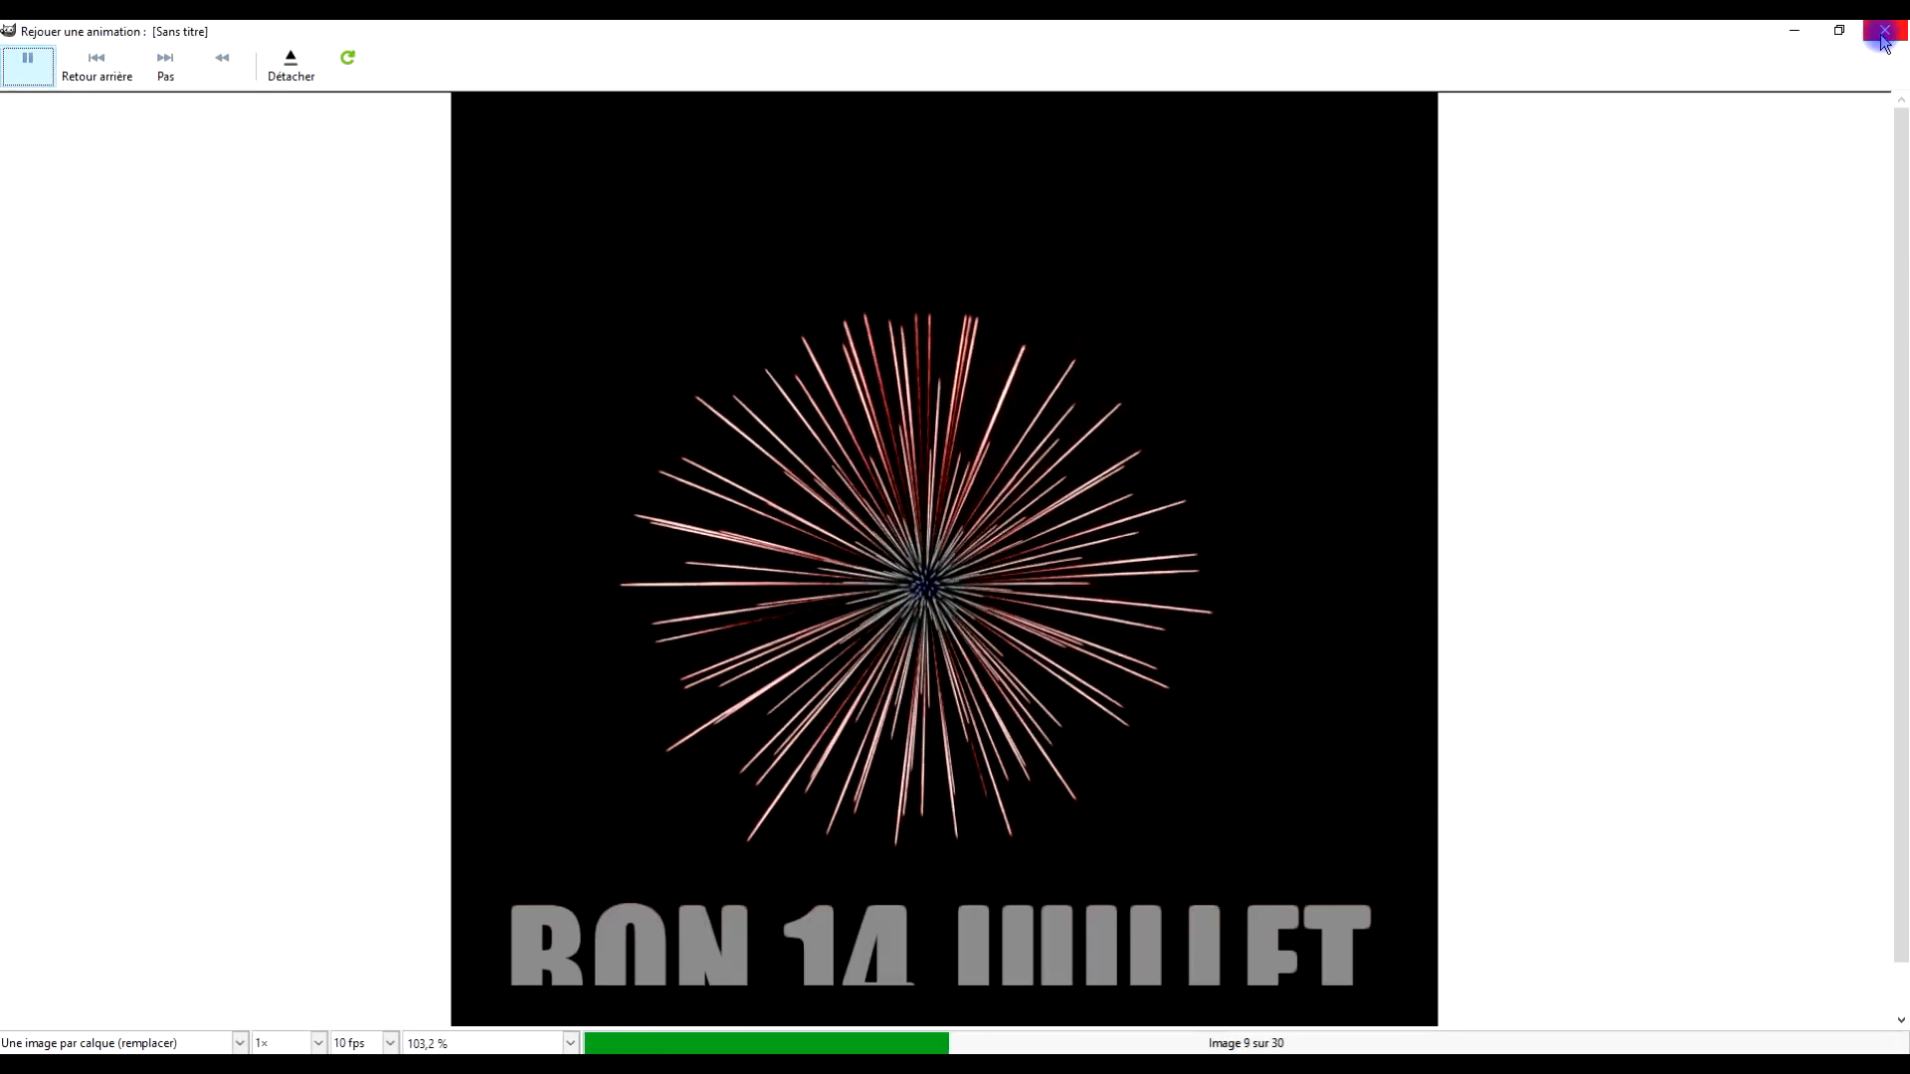
left_click(1885, 34)
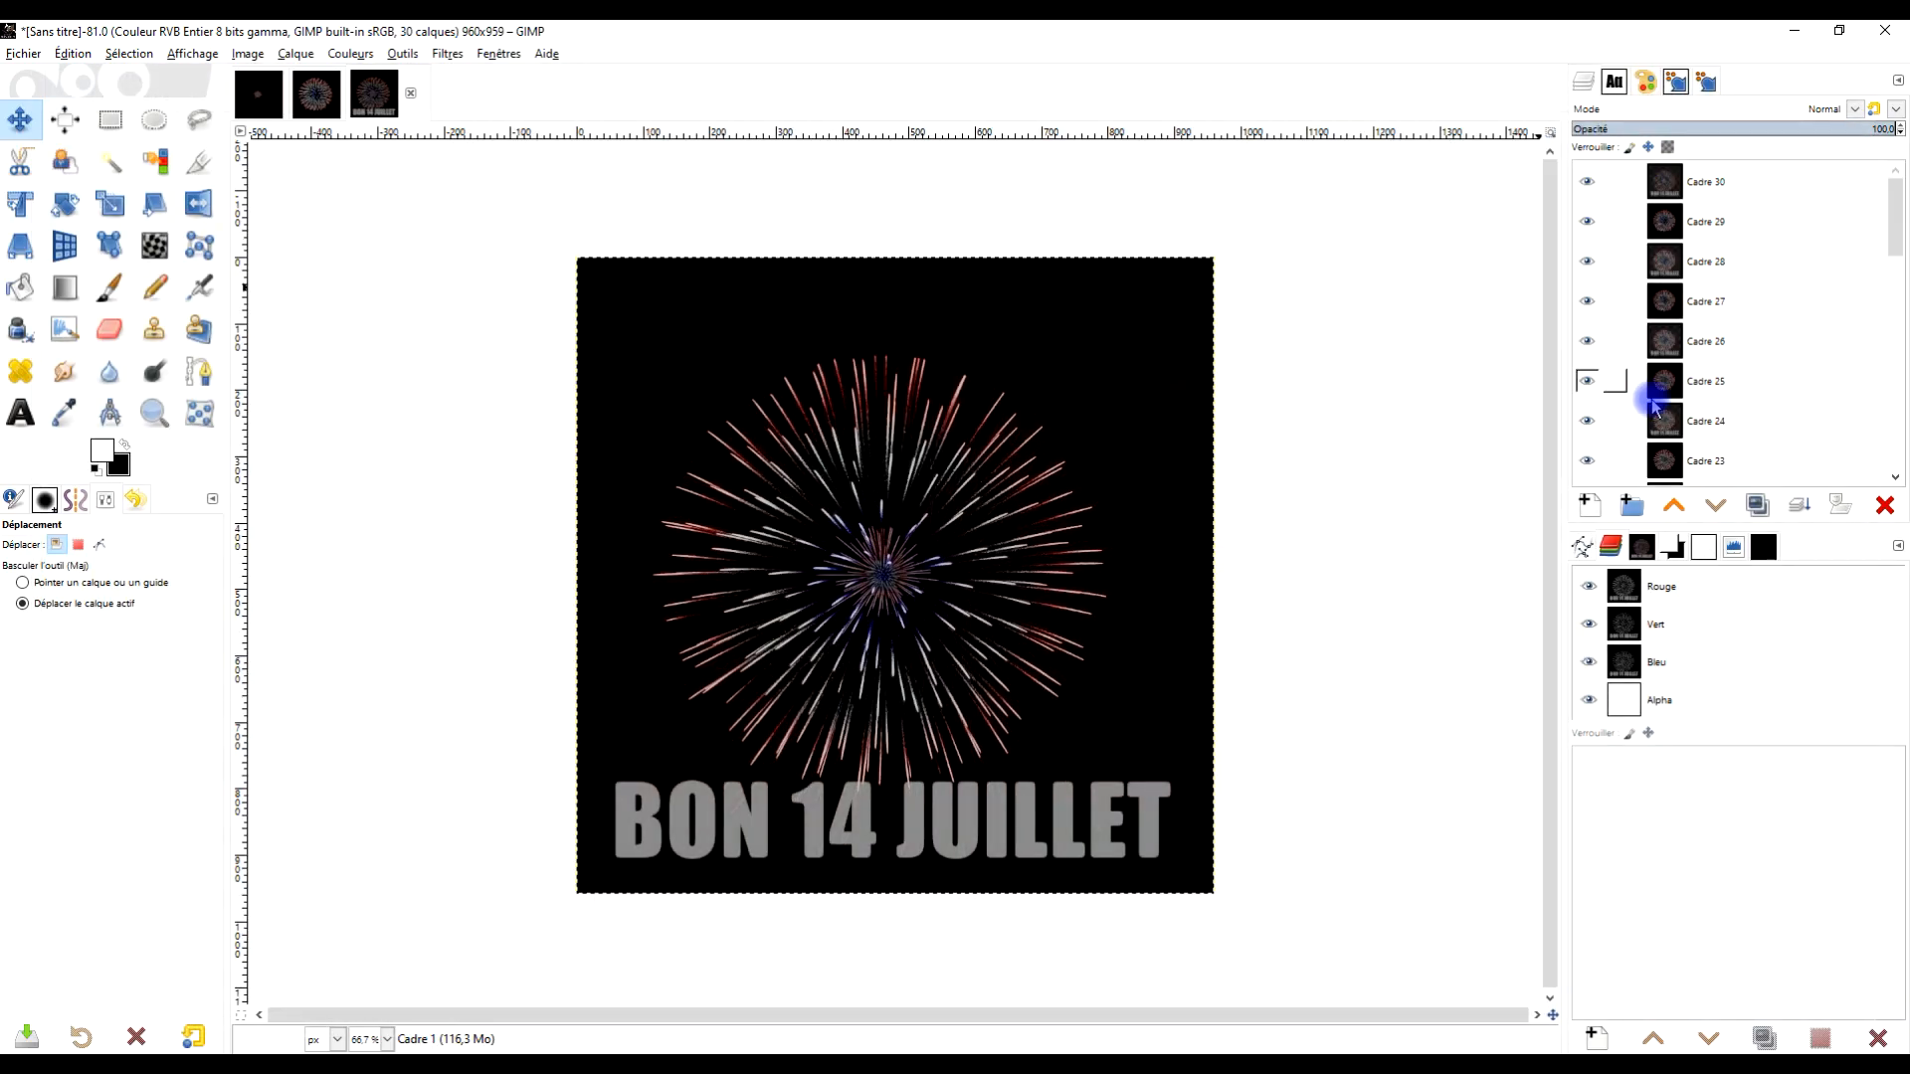
Close the blended image without saving, discarding its changes
left_click(410, 93)
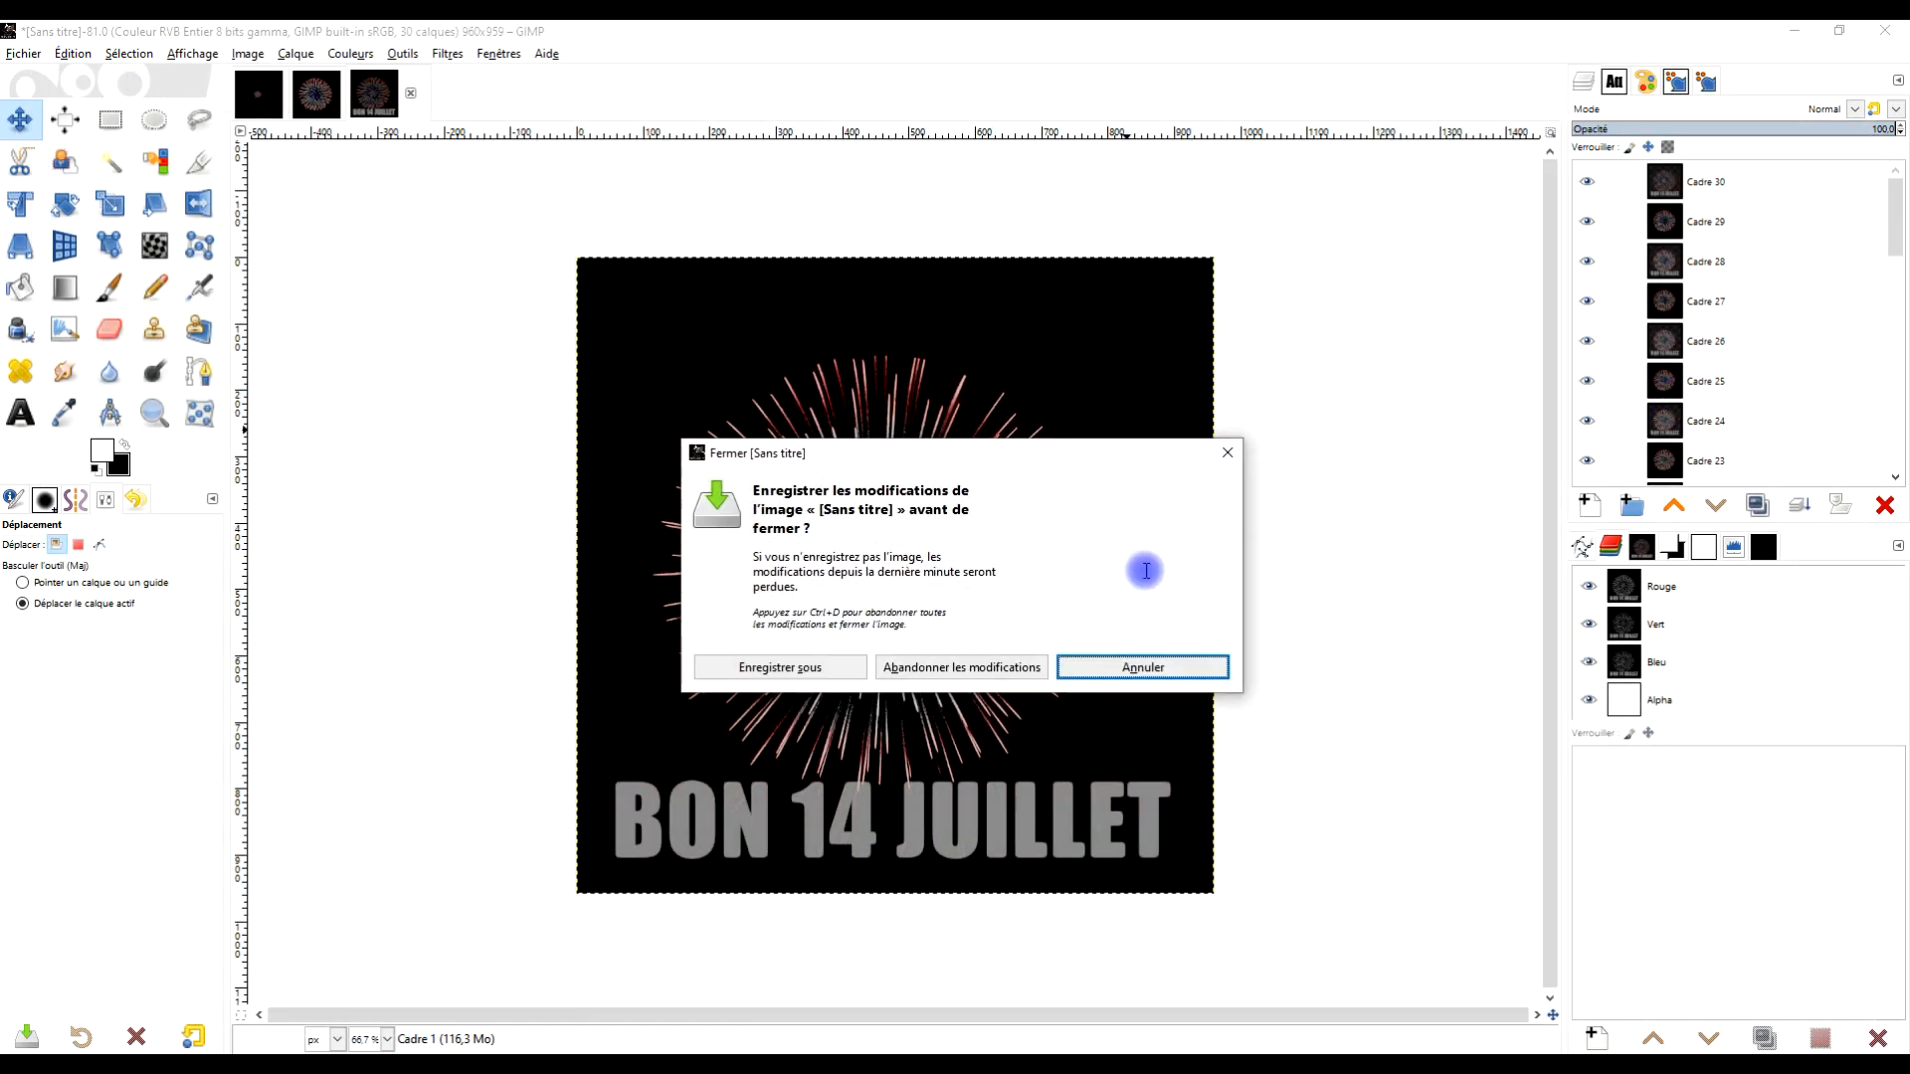
left_click(959, 668)
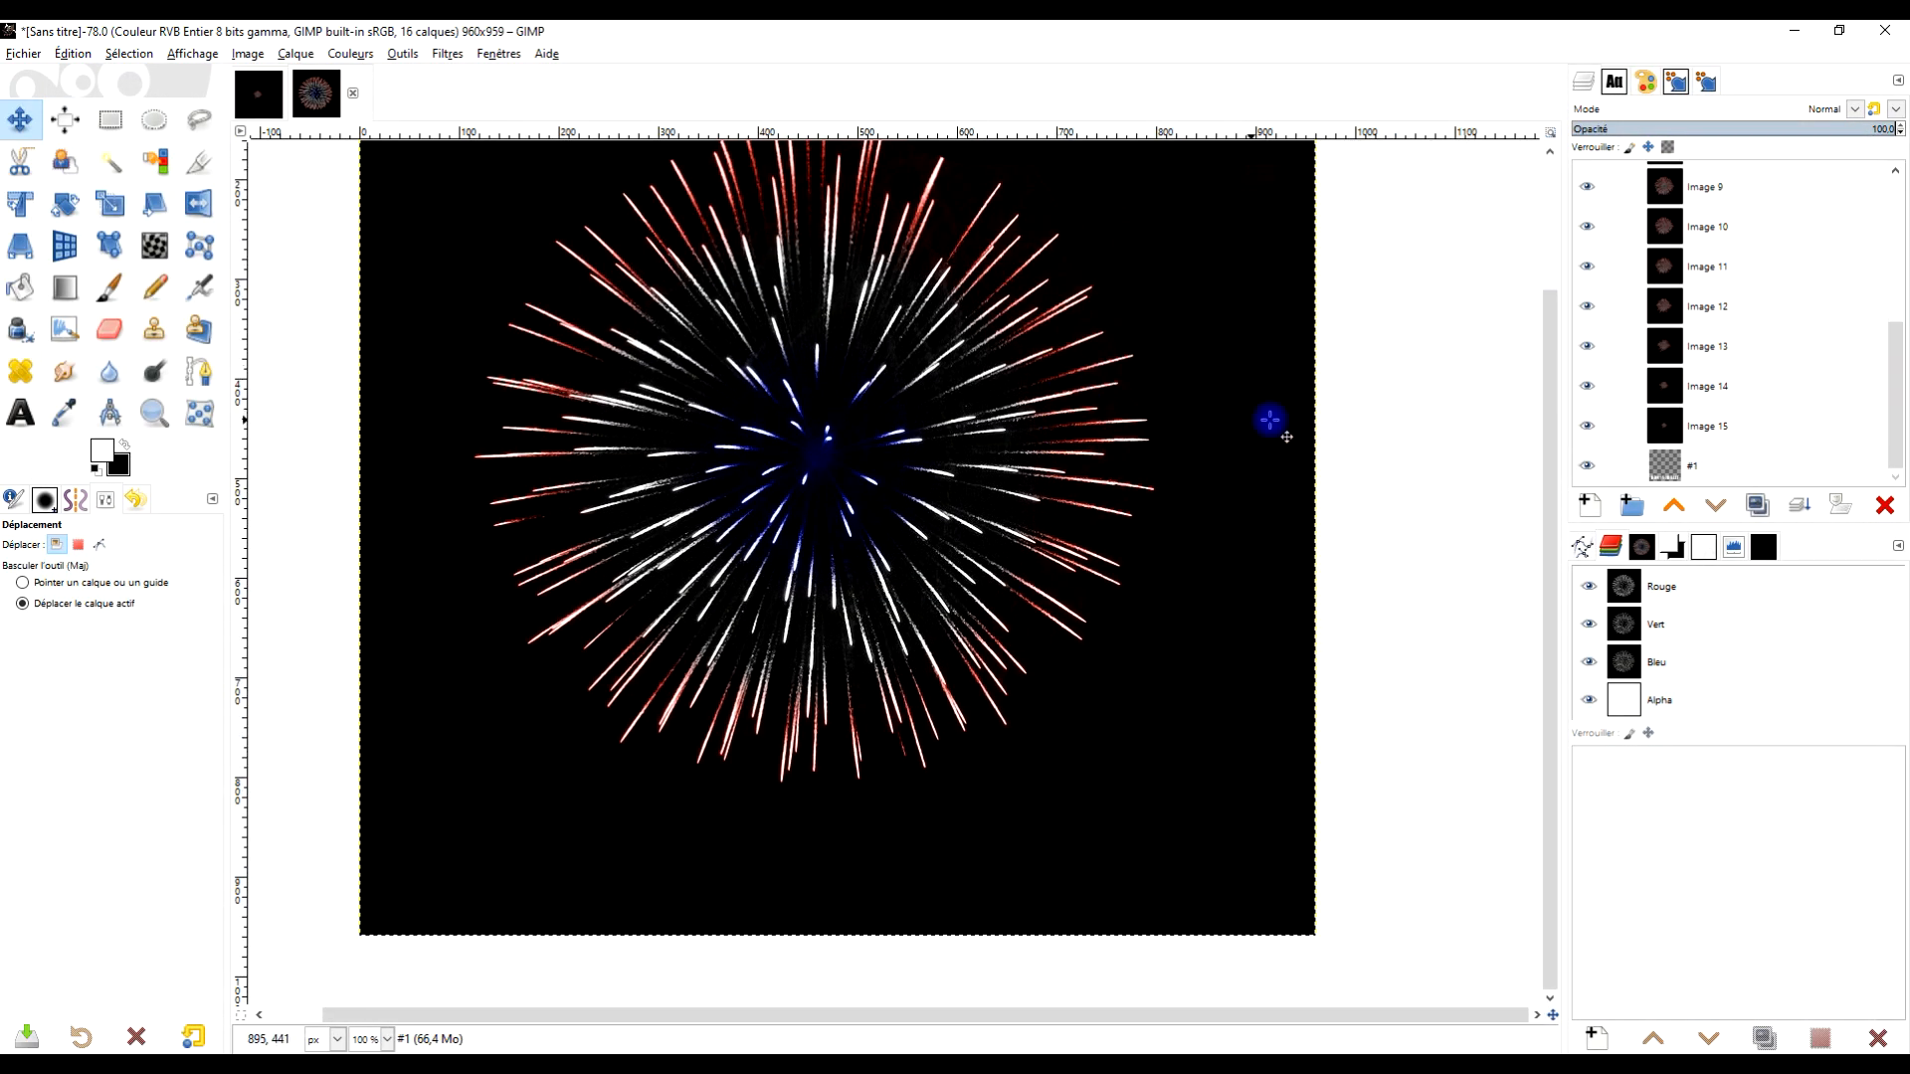
Duplicate the #1 text layer repeatedly, placing one copy just below each Image layer from Image 15 up to Image 1
left_click(1724, 476)
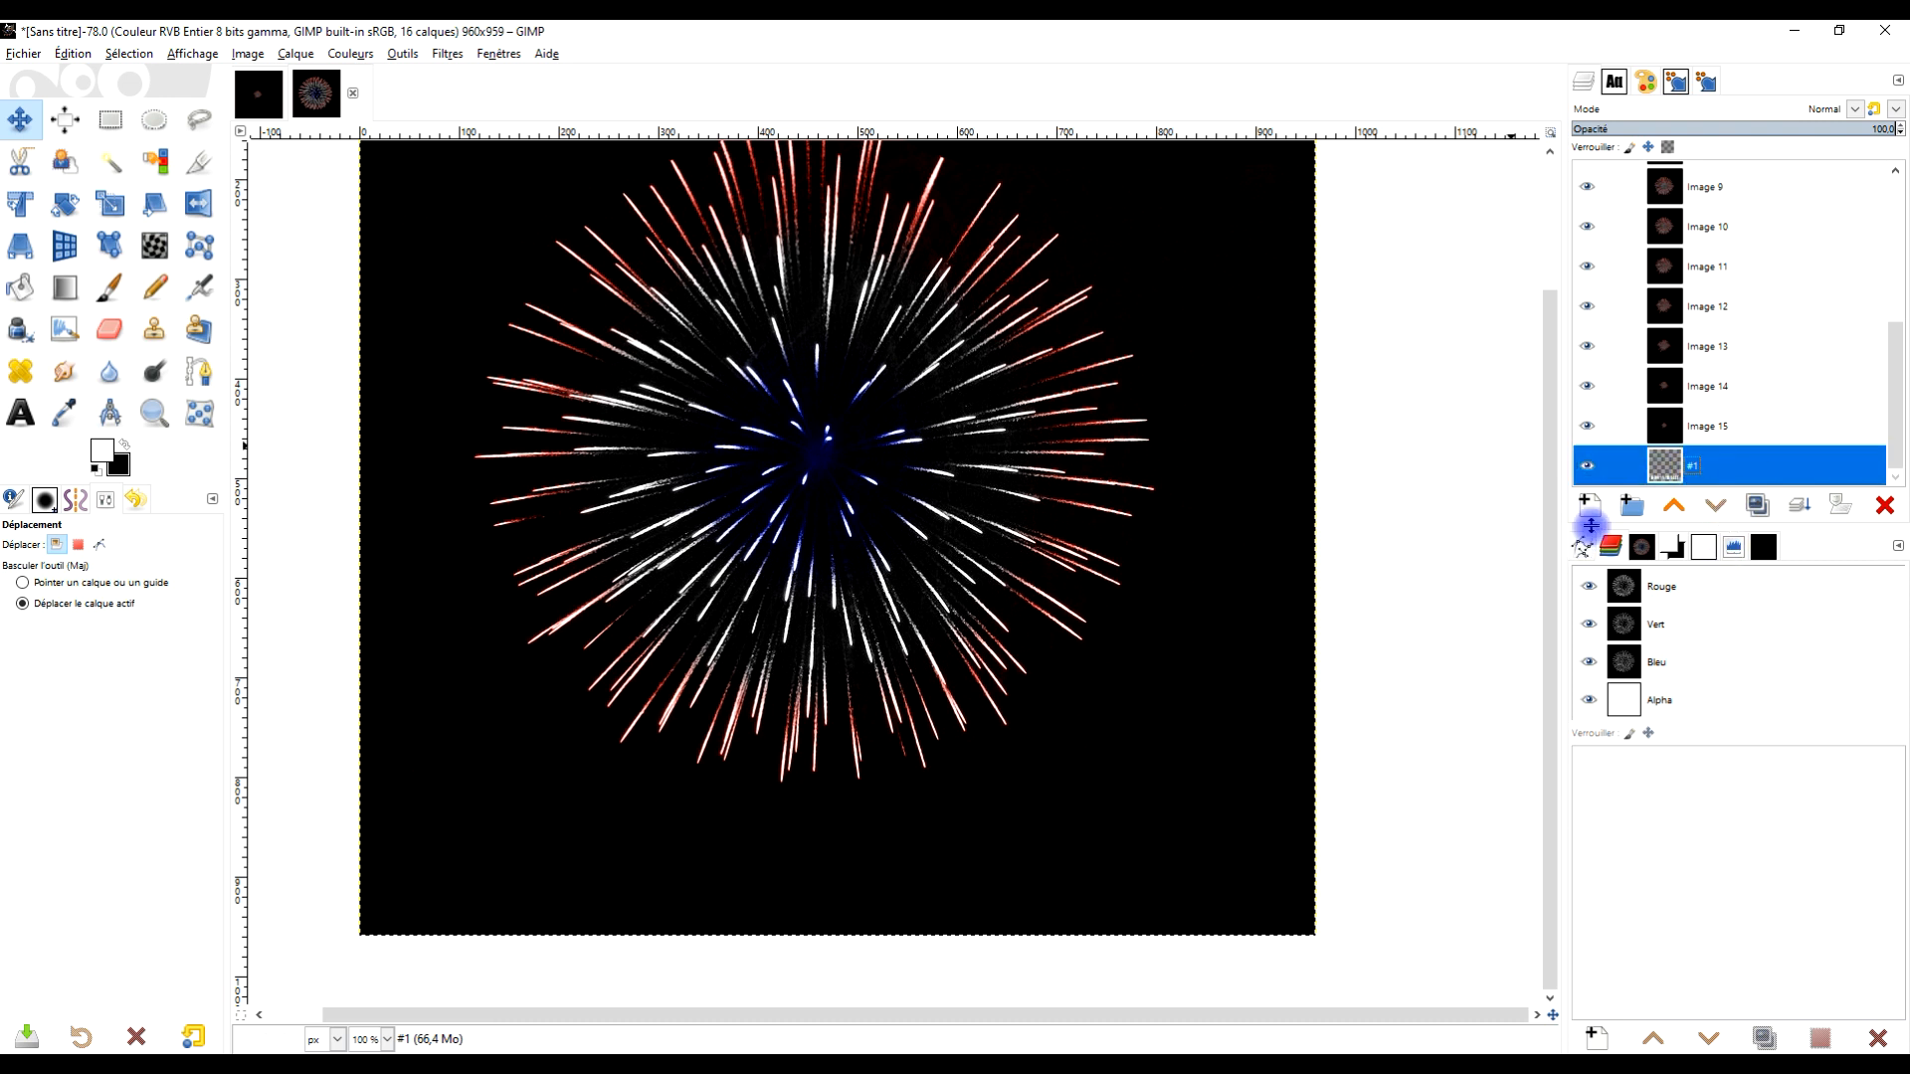
mouse_move(1679, 474)
left_mouse_down()
mouse_move(1696, 443)
mouse_move(1697, 473)
left_mouse_up()
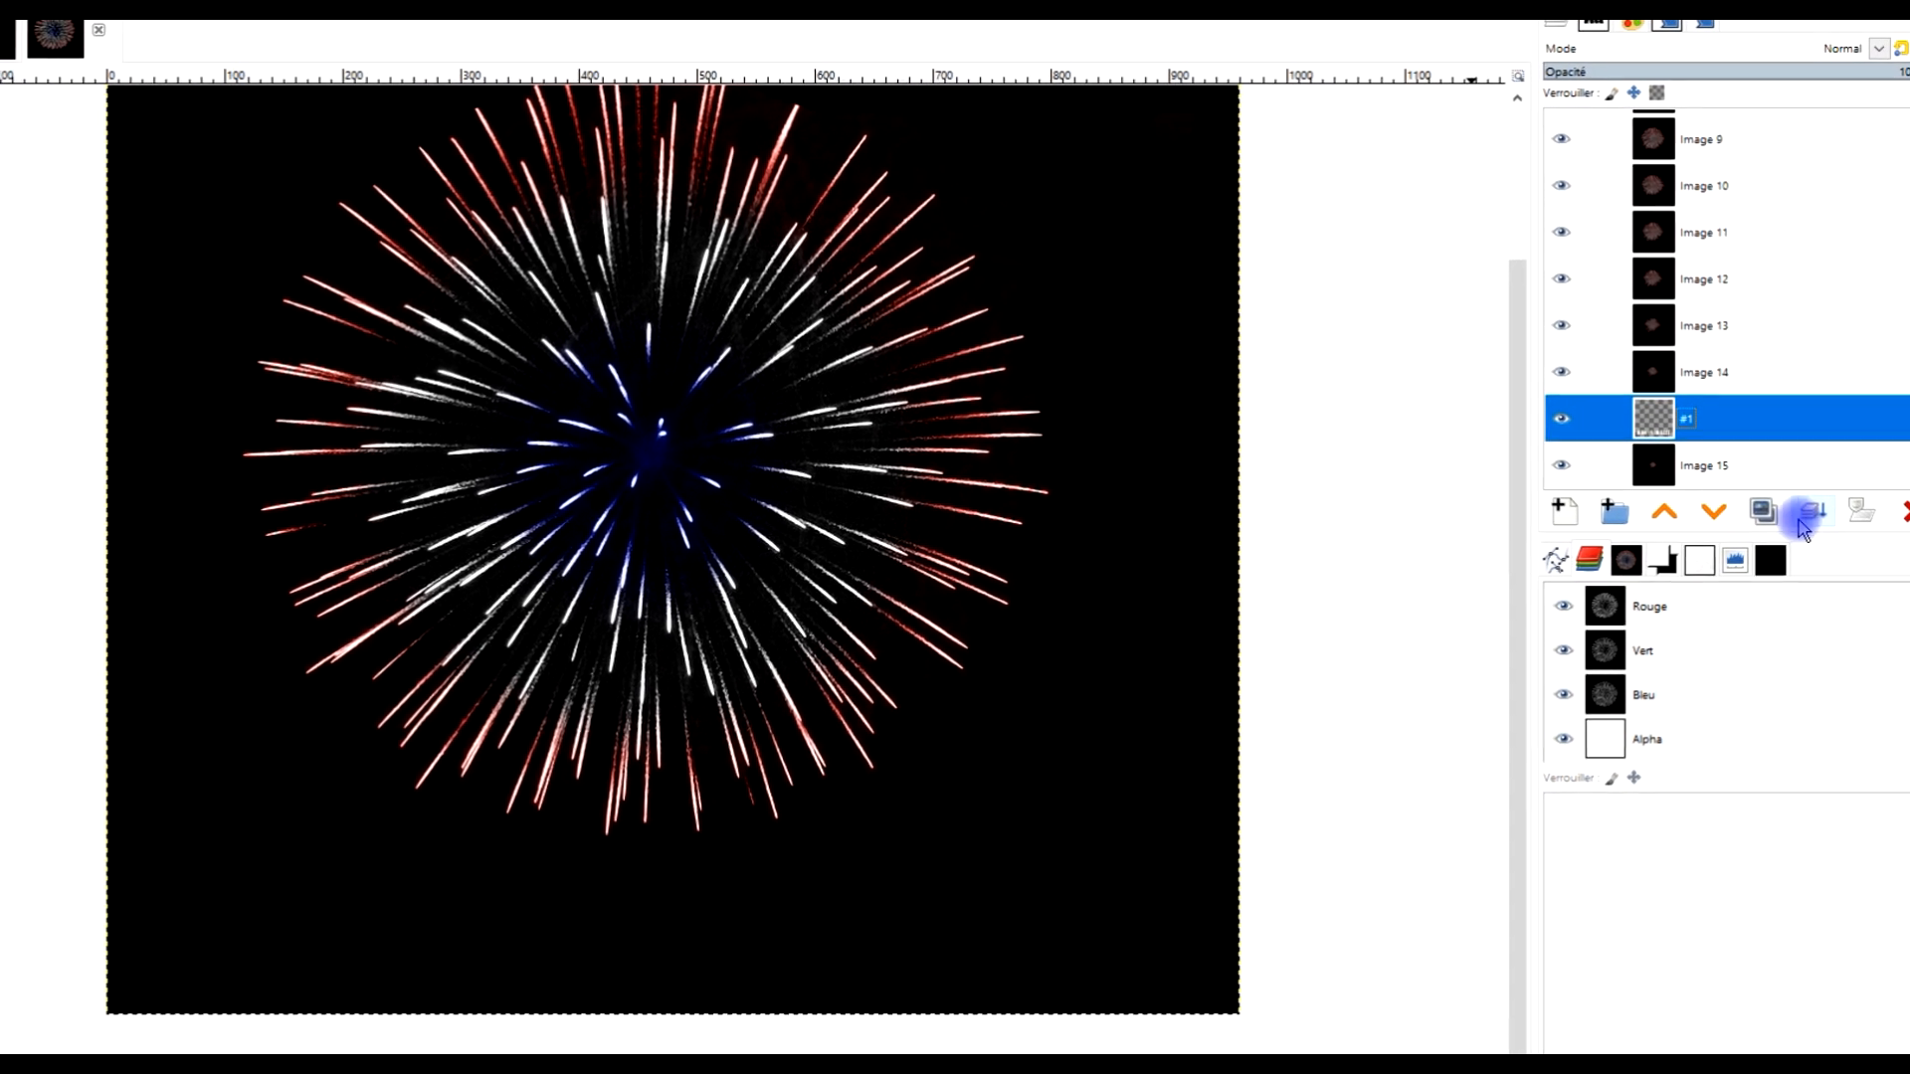
left_click(1761, 510)
left_click_drag(1694, 419, 1736, 280)
left_click(1766, 510)
left_click(1766, 512)
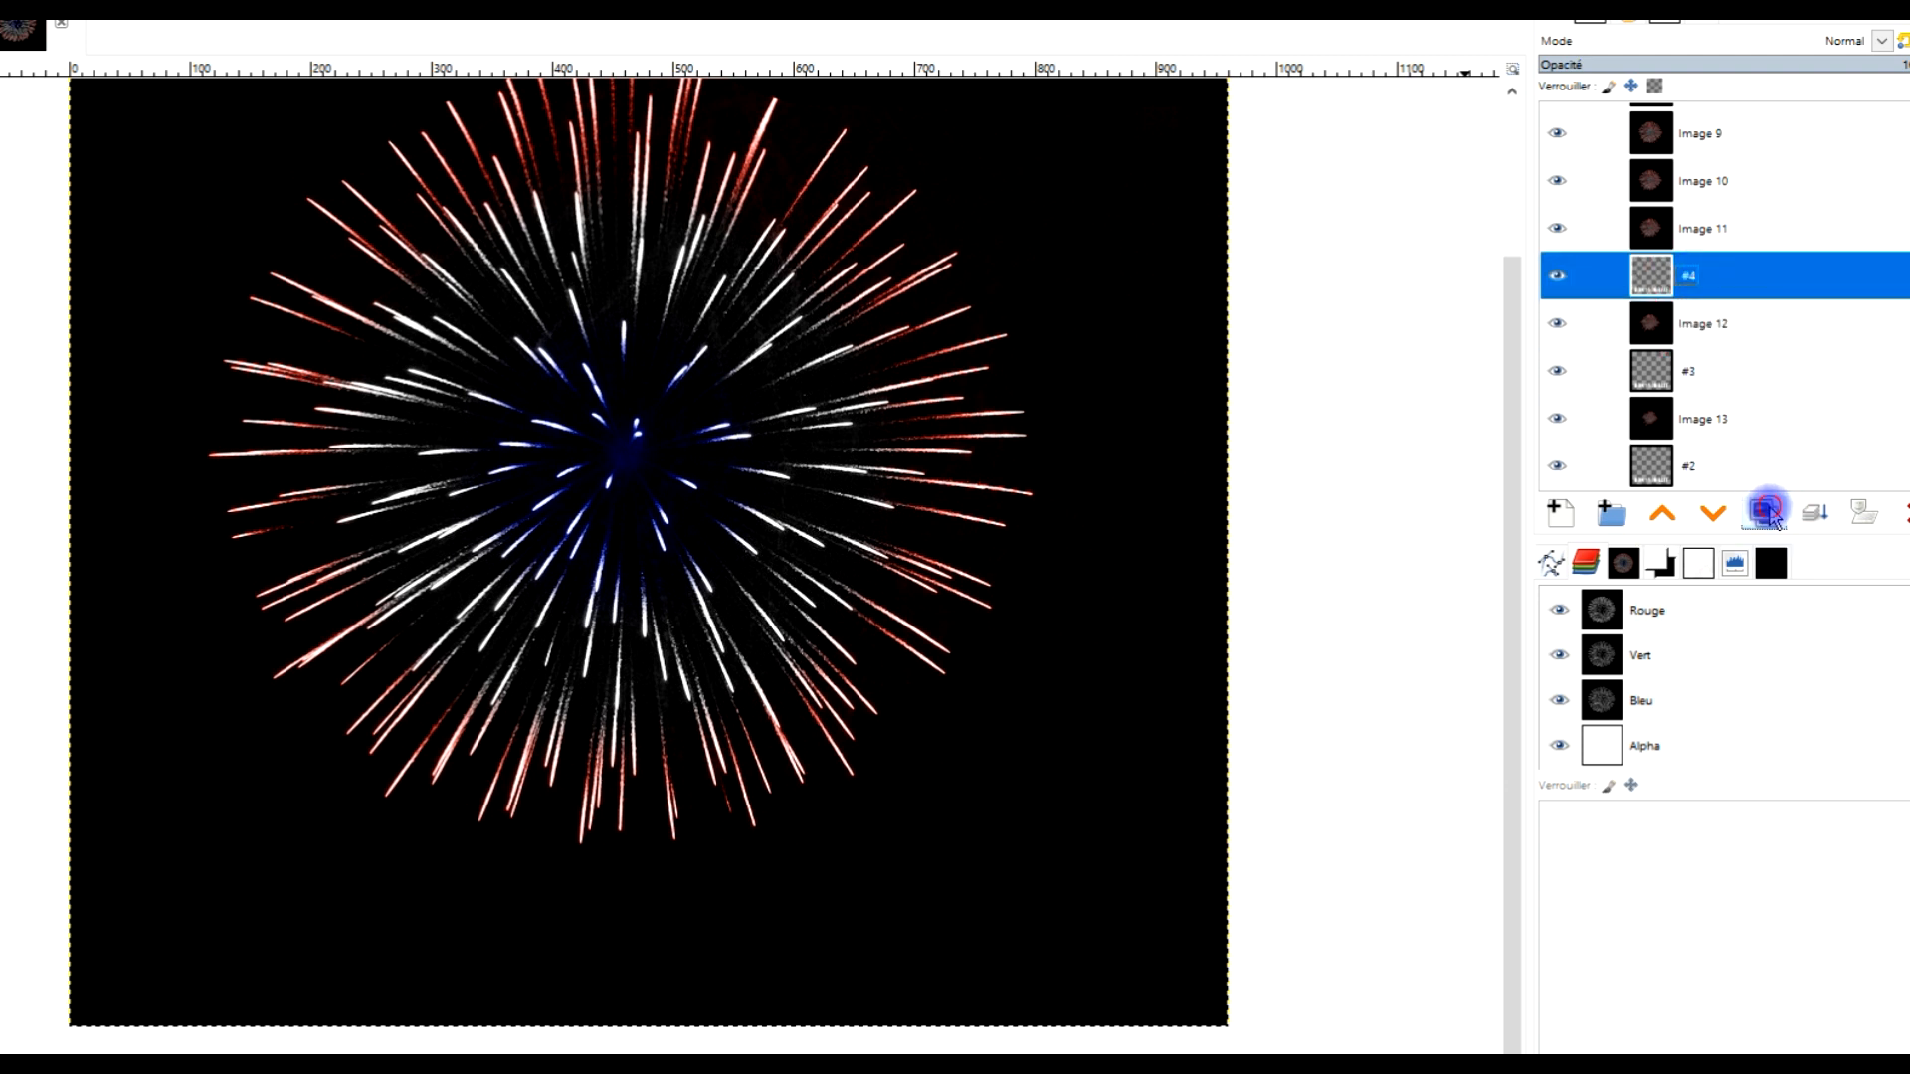
left_click(1767, 512)
left_click_drag(1689, 287, 1689, 227)
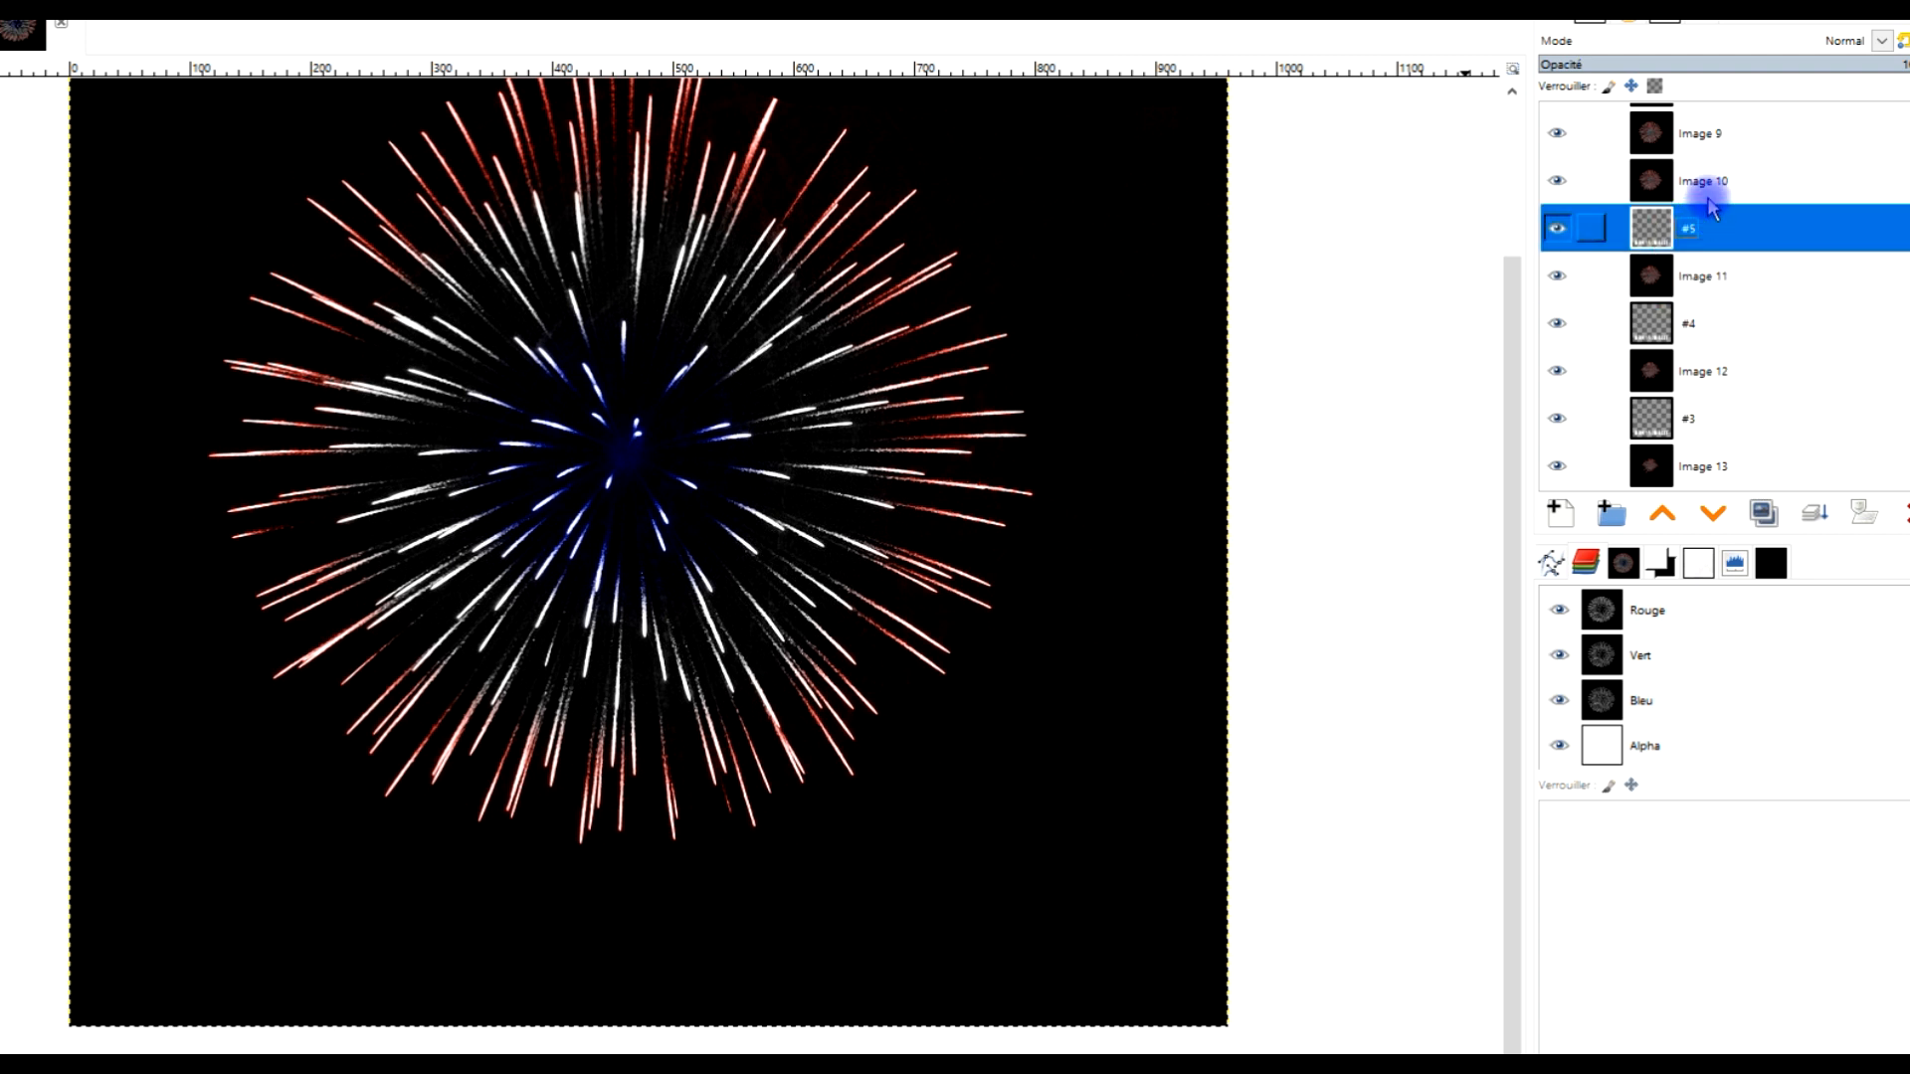
left_click(1773, 521)
scroll(1744, 259, "up", 3)
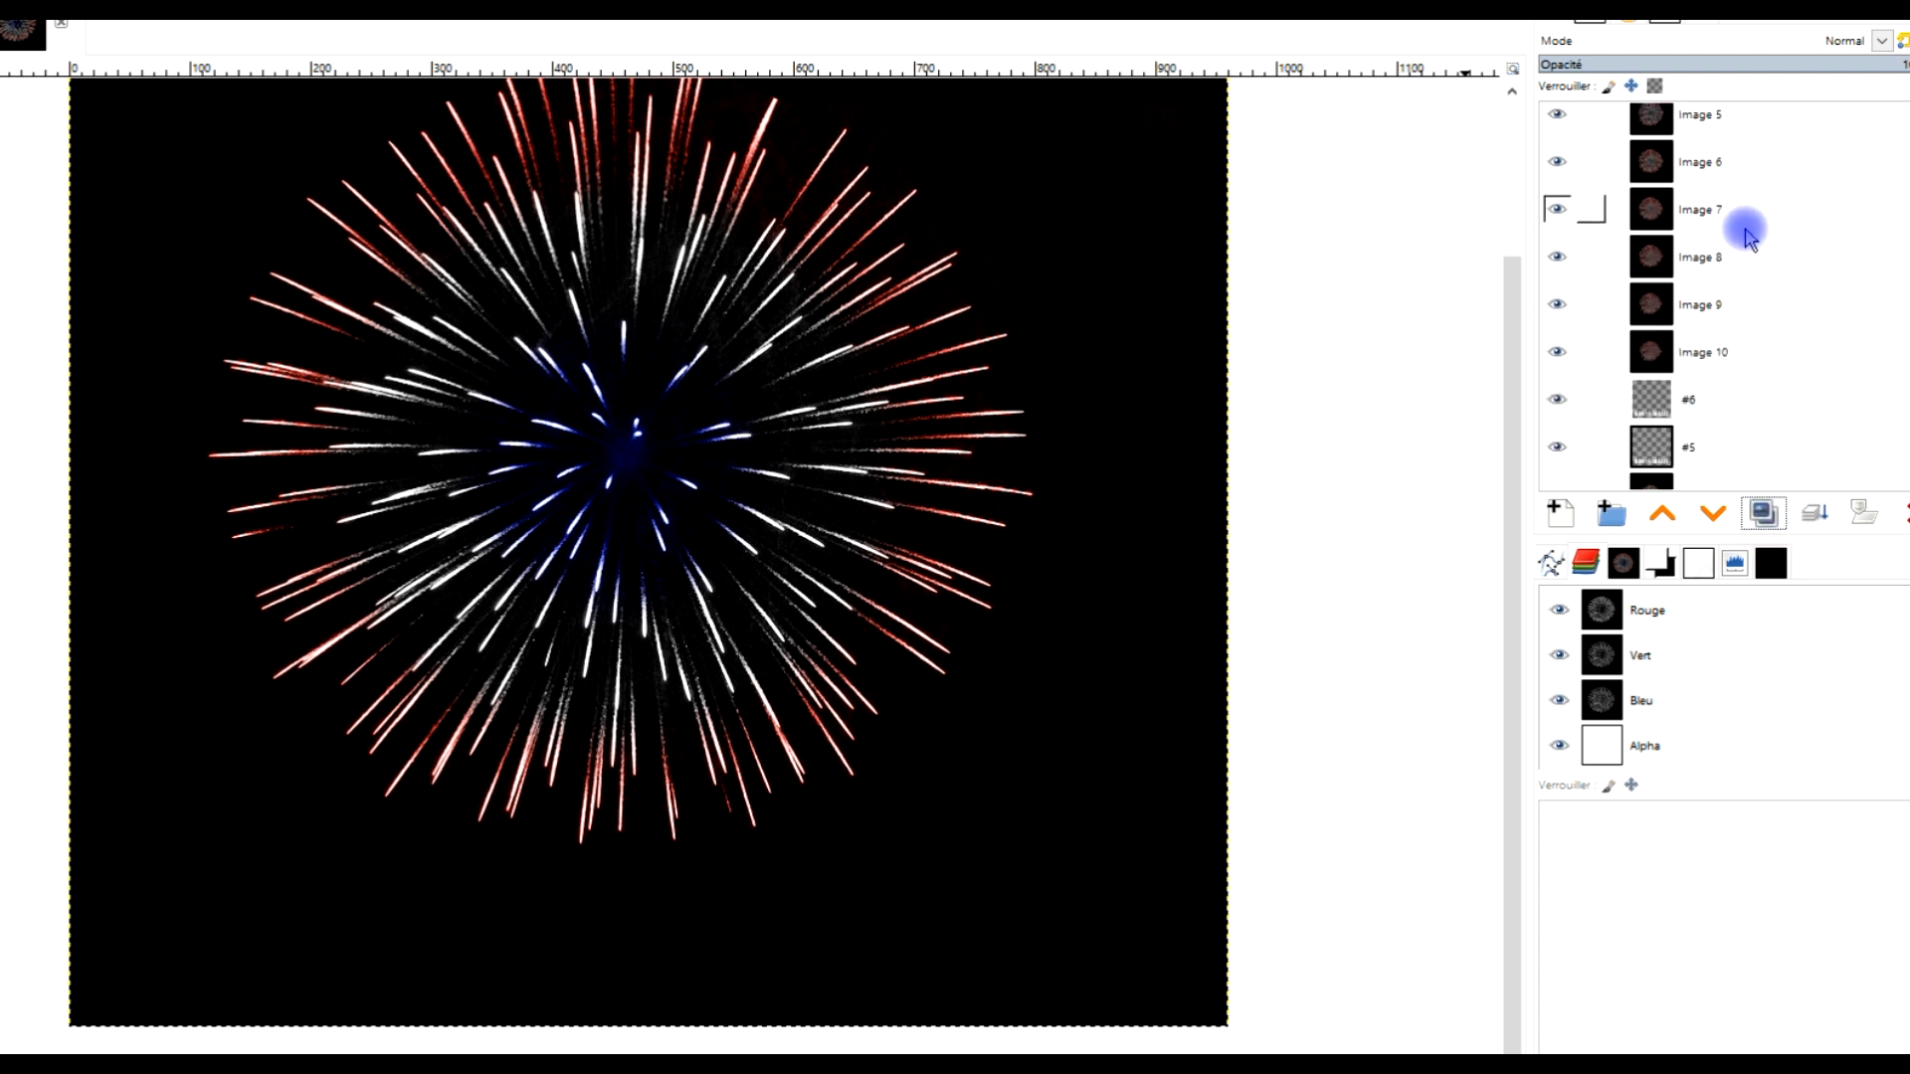
left_click_drag(1696, 396, 1686, 199)
left_click(1762, 513)
left_click(1762, 512)
left_click(1762, 512)
scroll(1748, 323, "up", 4)
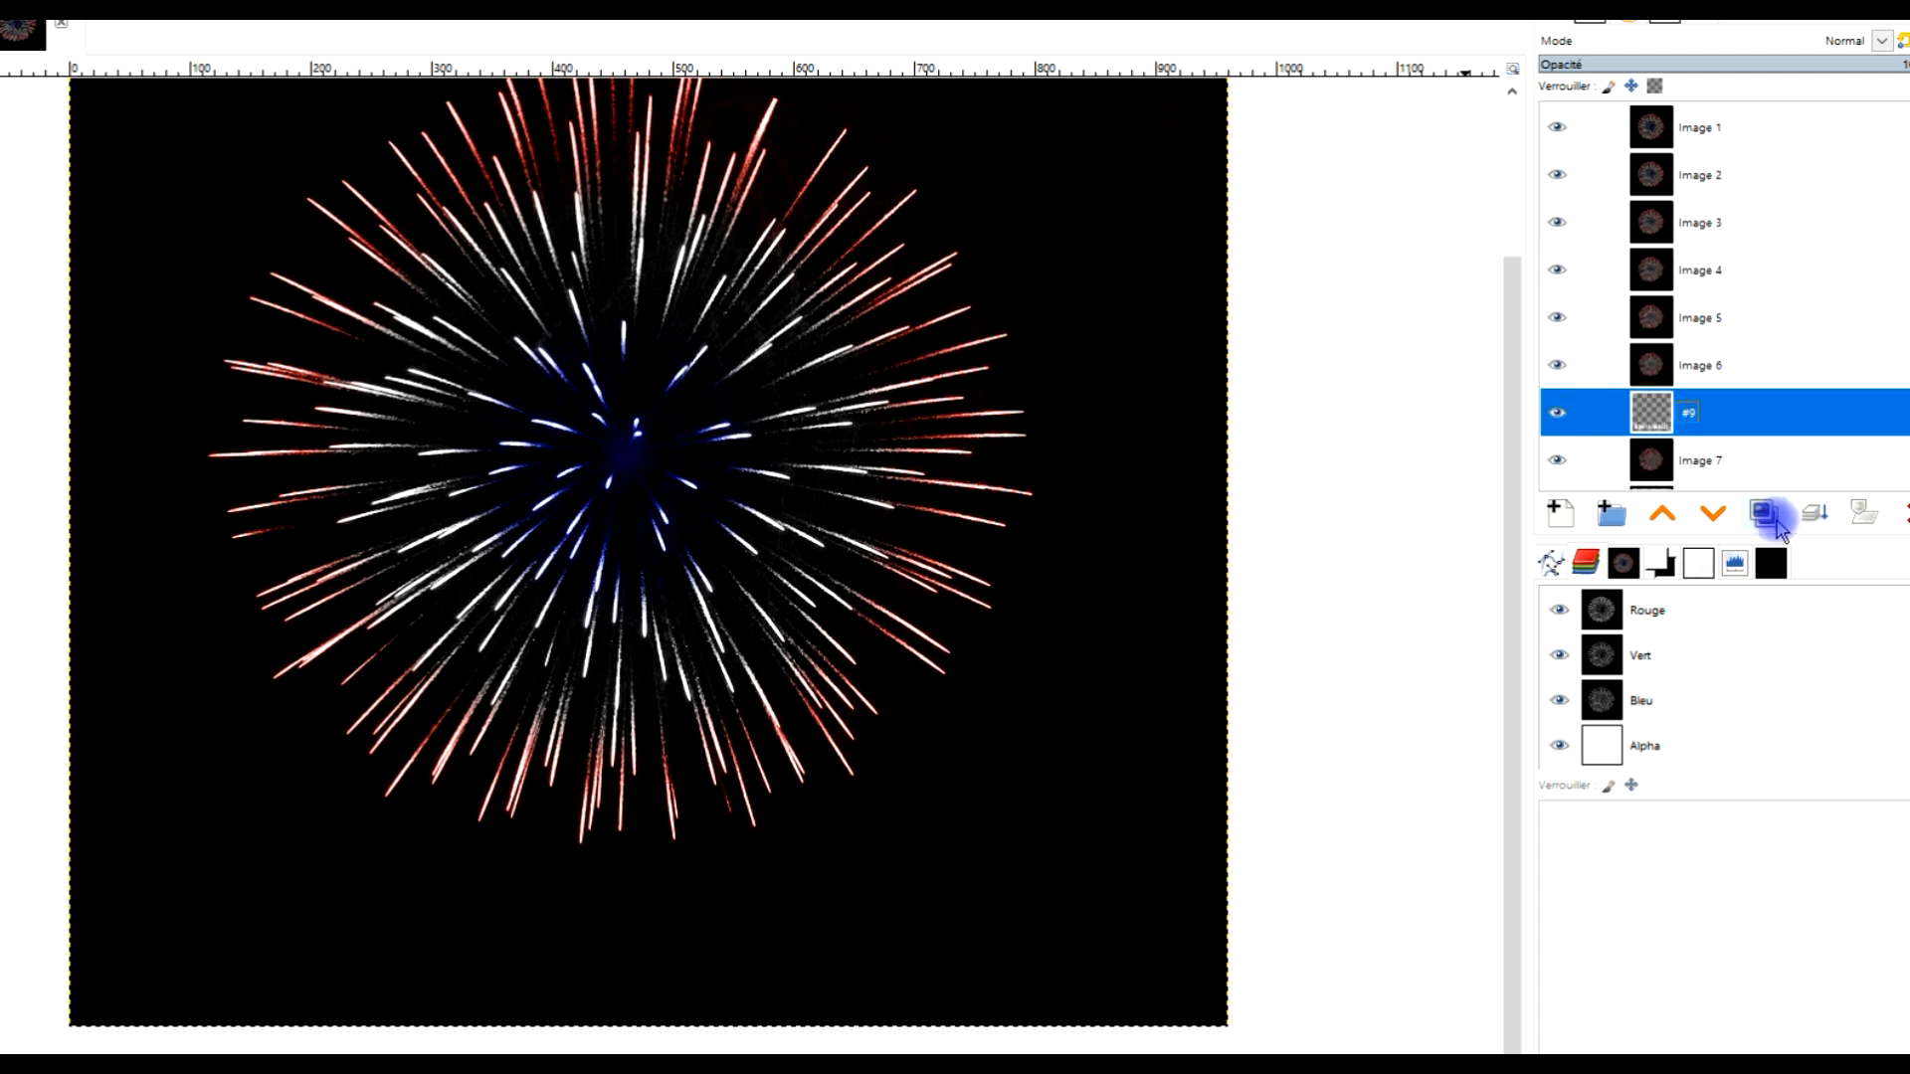
left_click(1764, 513)
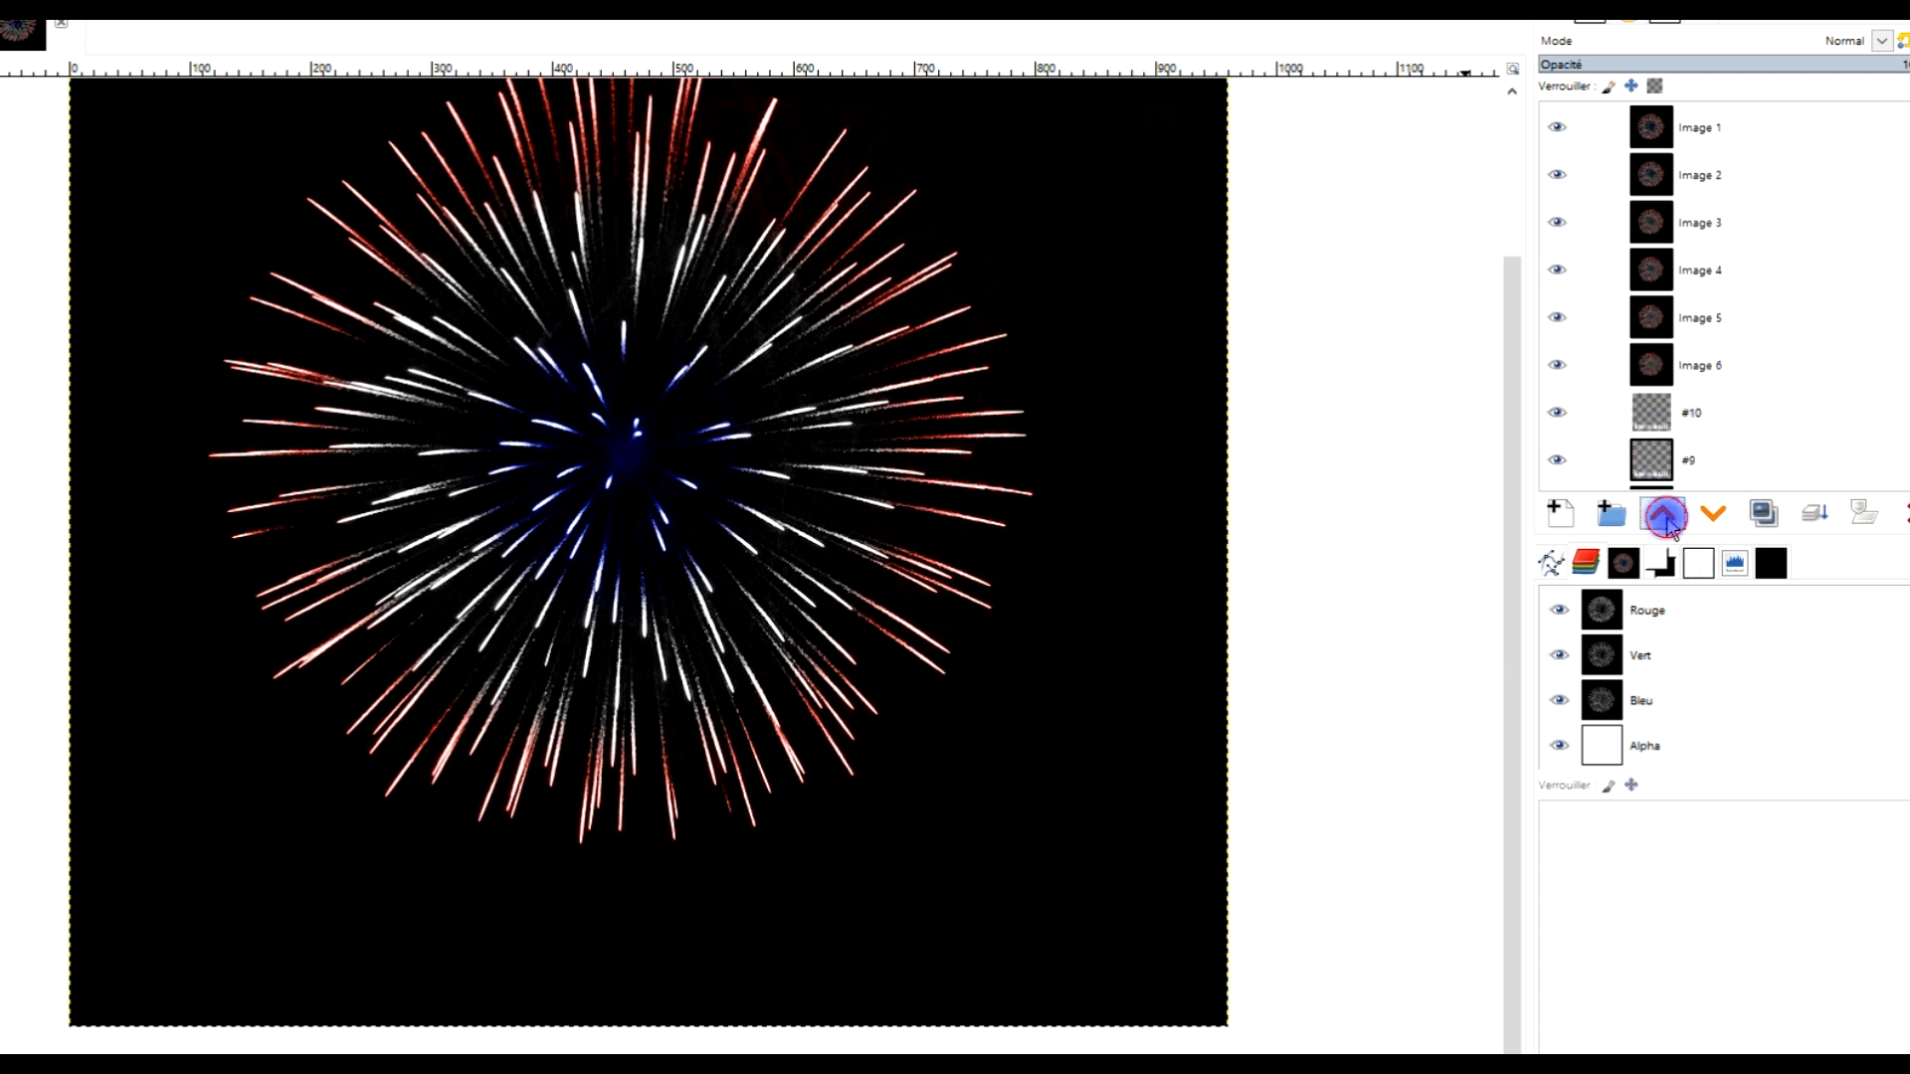
left_click(1664, 515)
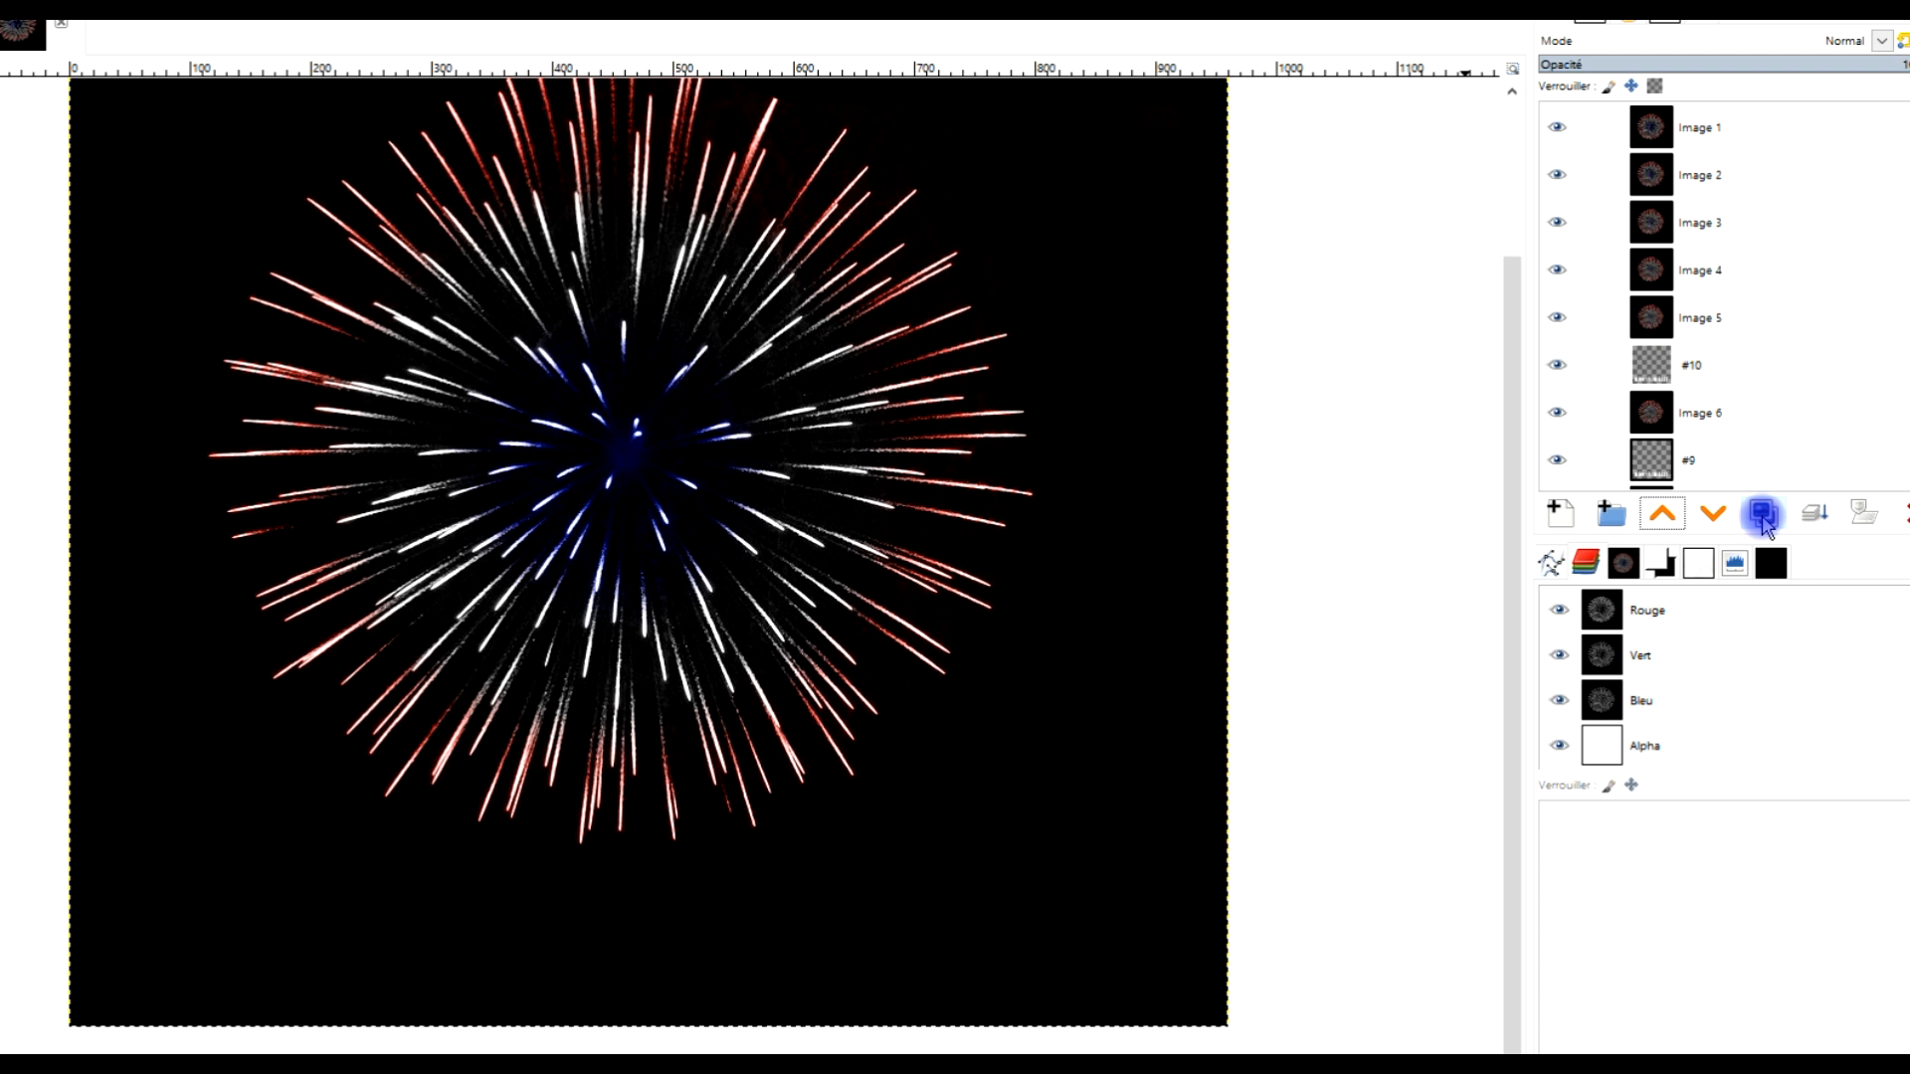
left_click(1762, 512)
left_click_drag(1661, 373, 1691, 162)
left_click(1761, 512)
left_click(1762, 514)
left_click(1765, 514)
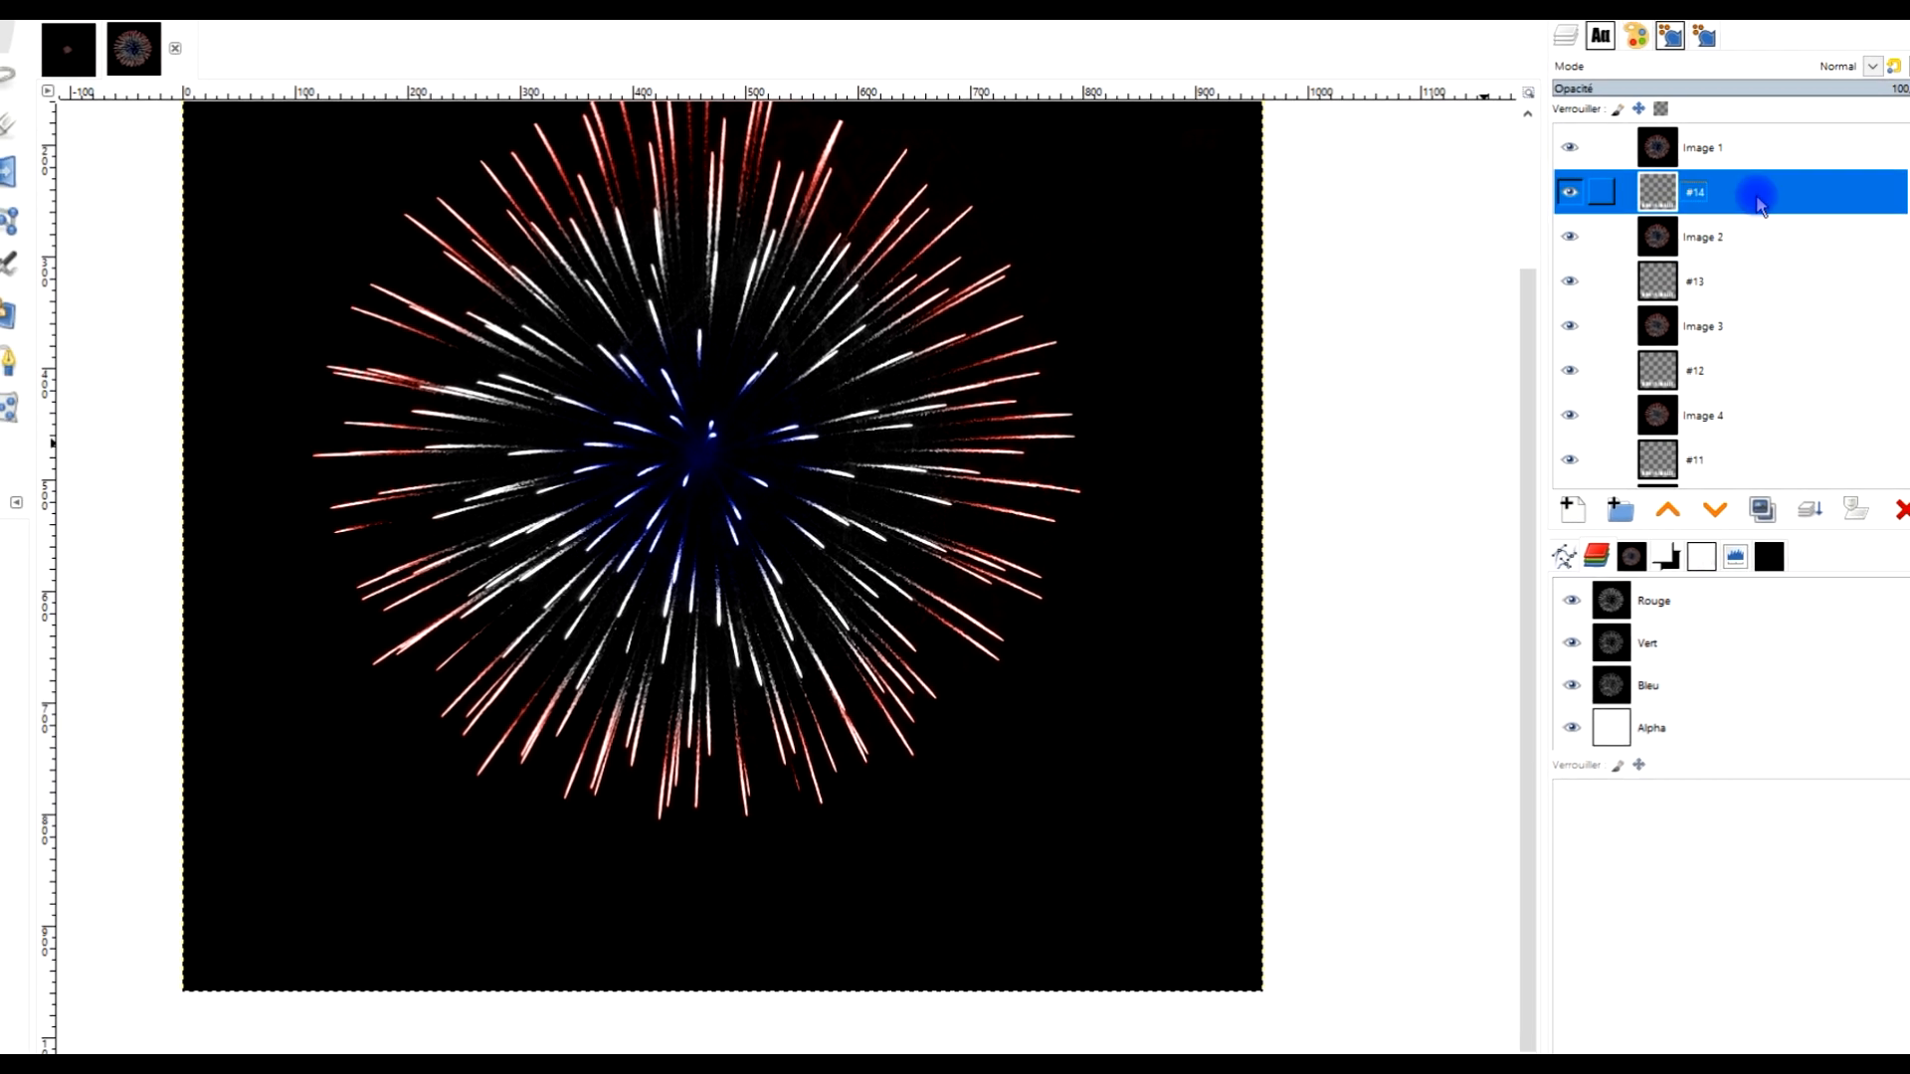
left_click(1761, 510)
left_click(739, 808)
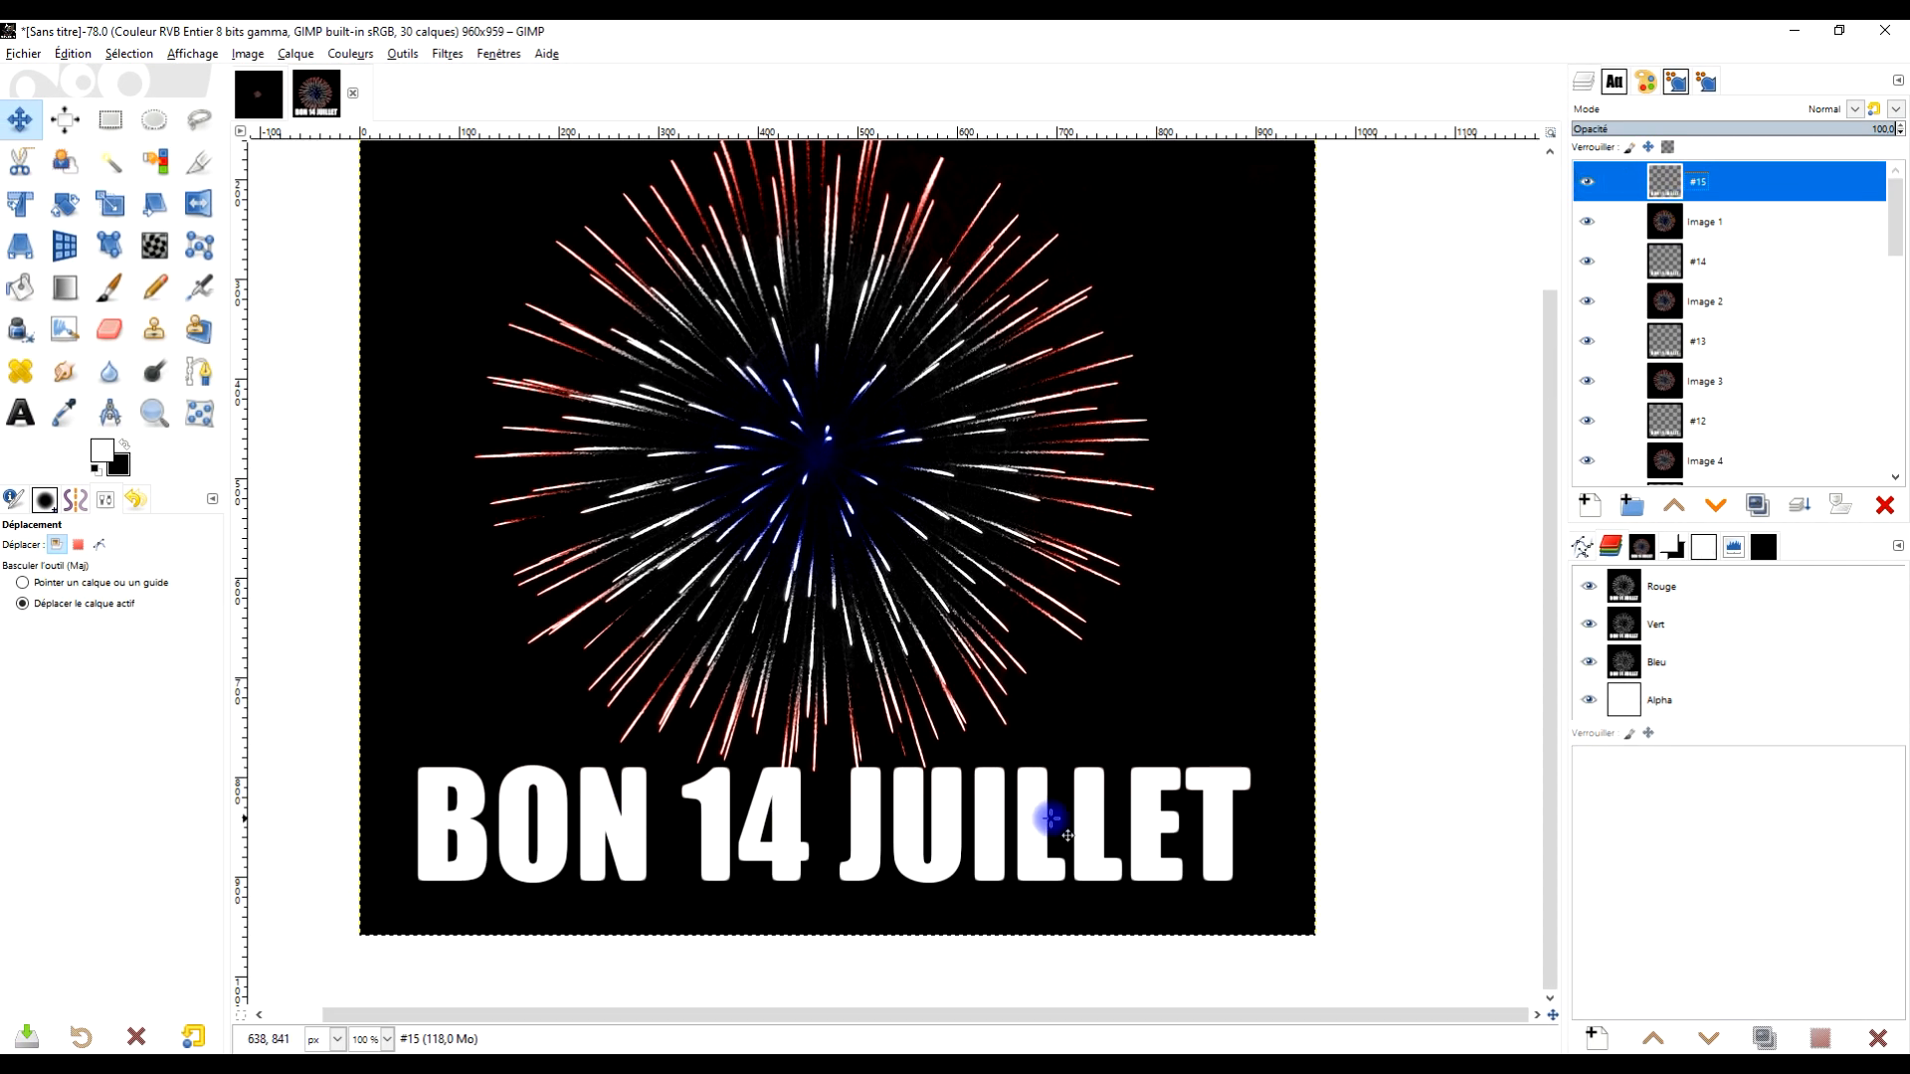
Merge each text layer copy down into the Image layer directly beneath it
left_click(1676, 181)
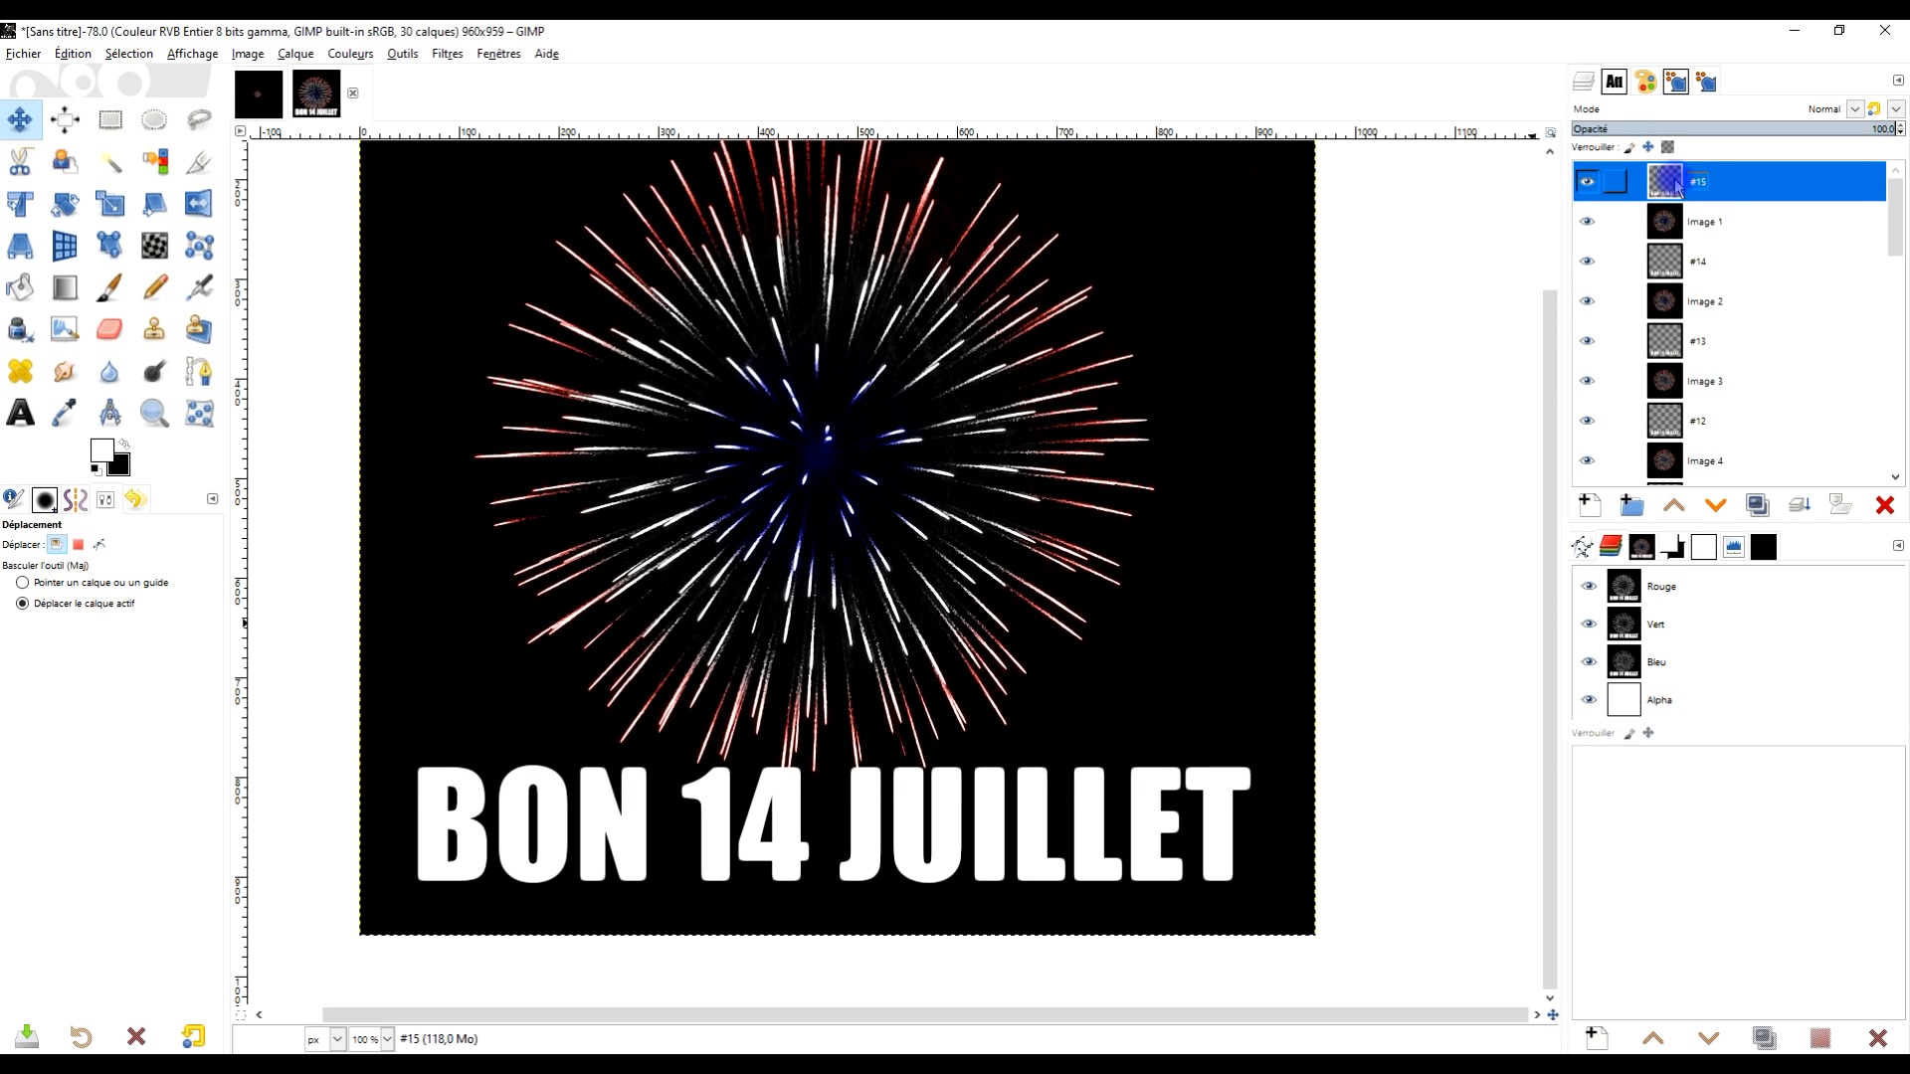
left_click(1802, 510)
left_click(1696, 225)
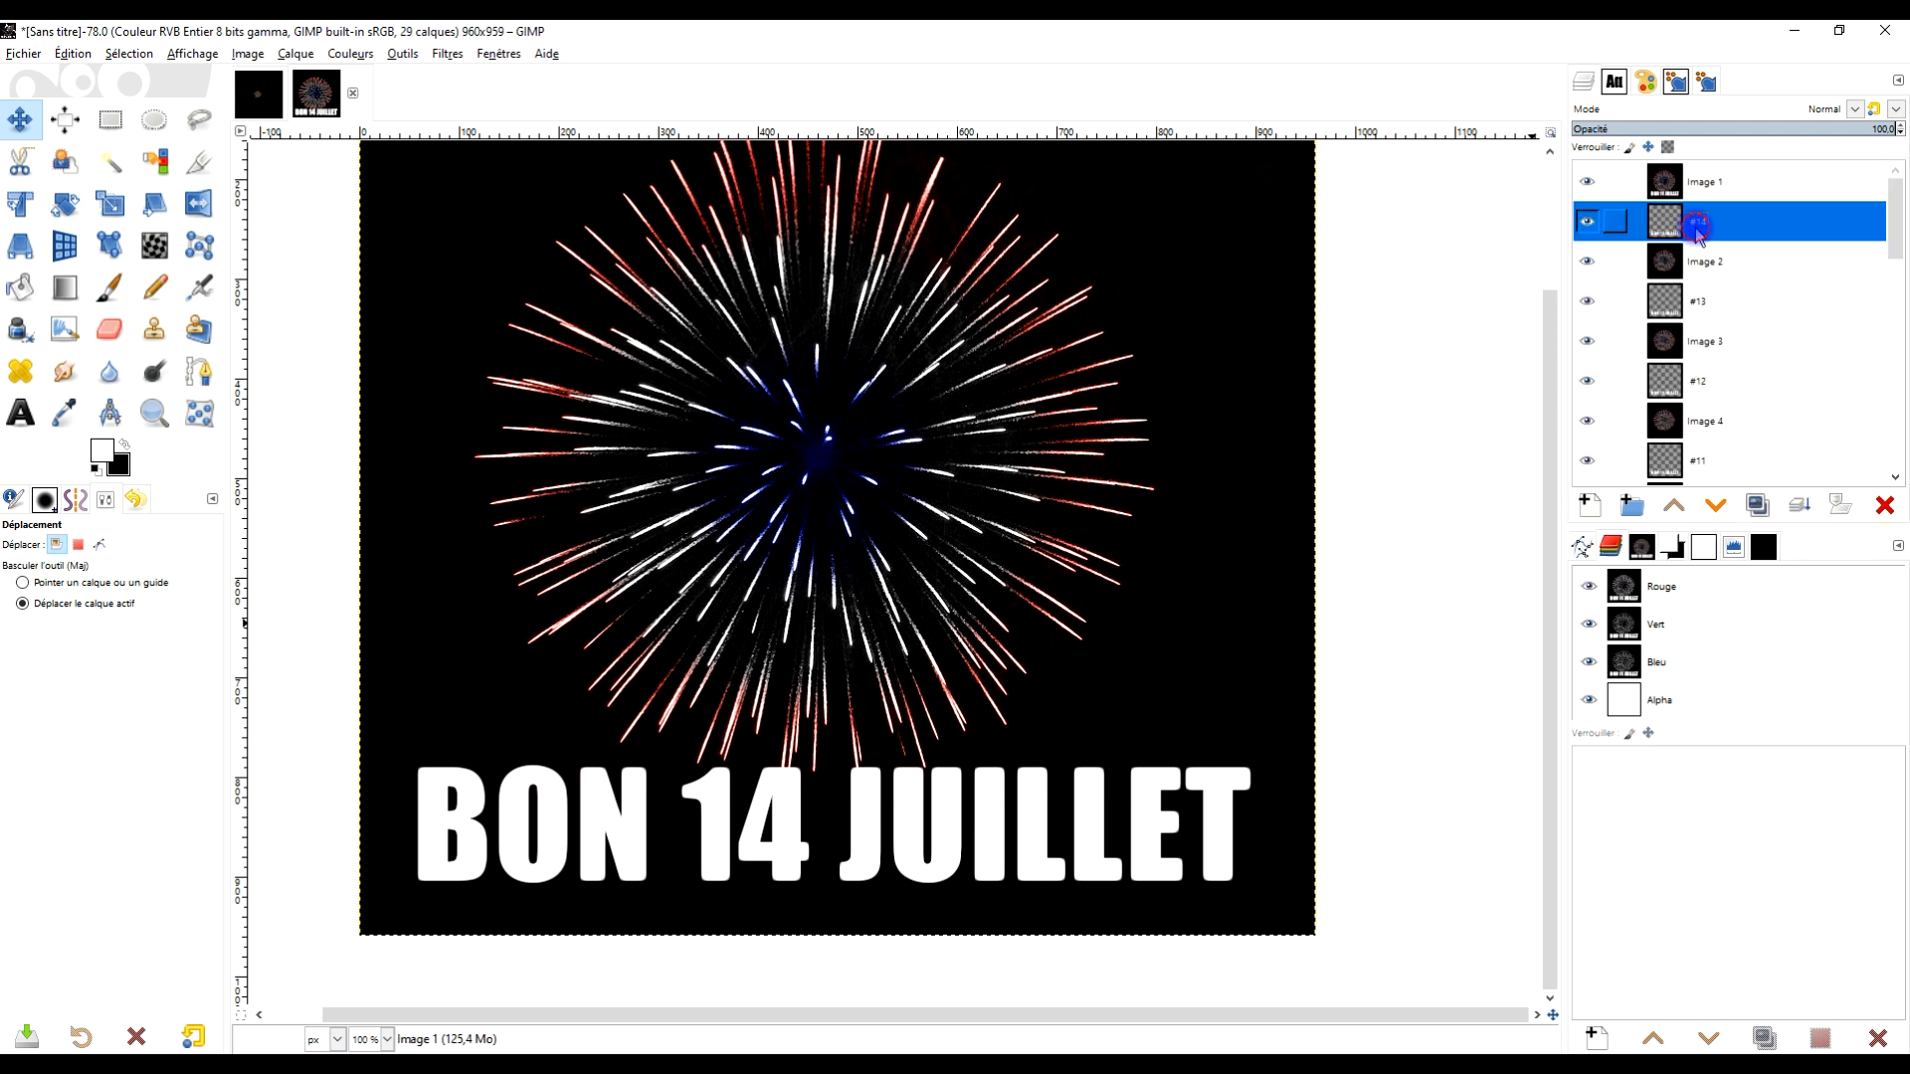
left_click(1800, 510)
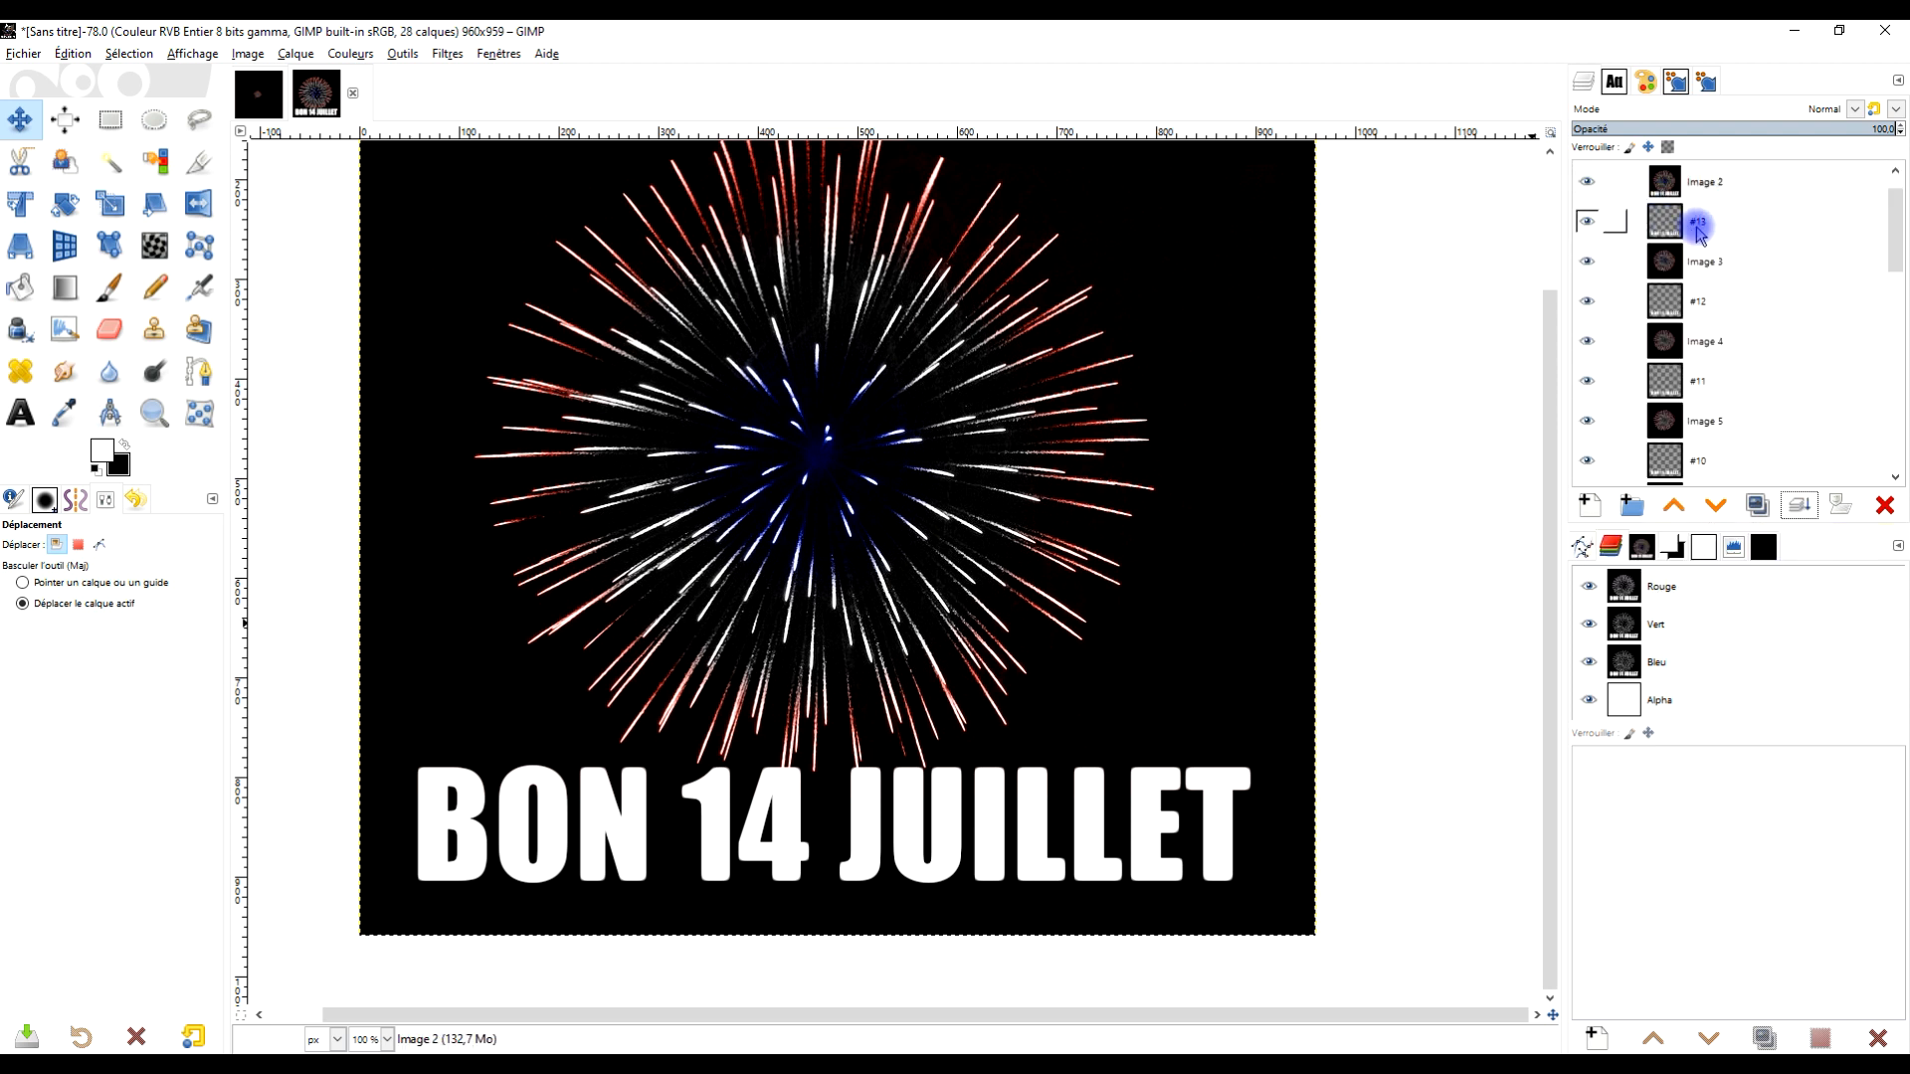
left_click(1698, 229)
left_click(1801, 511)
left_click(1698, 239)
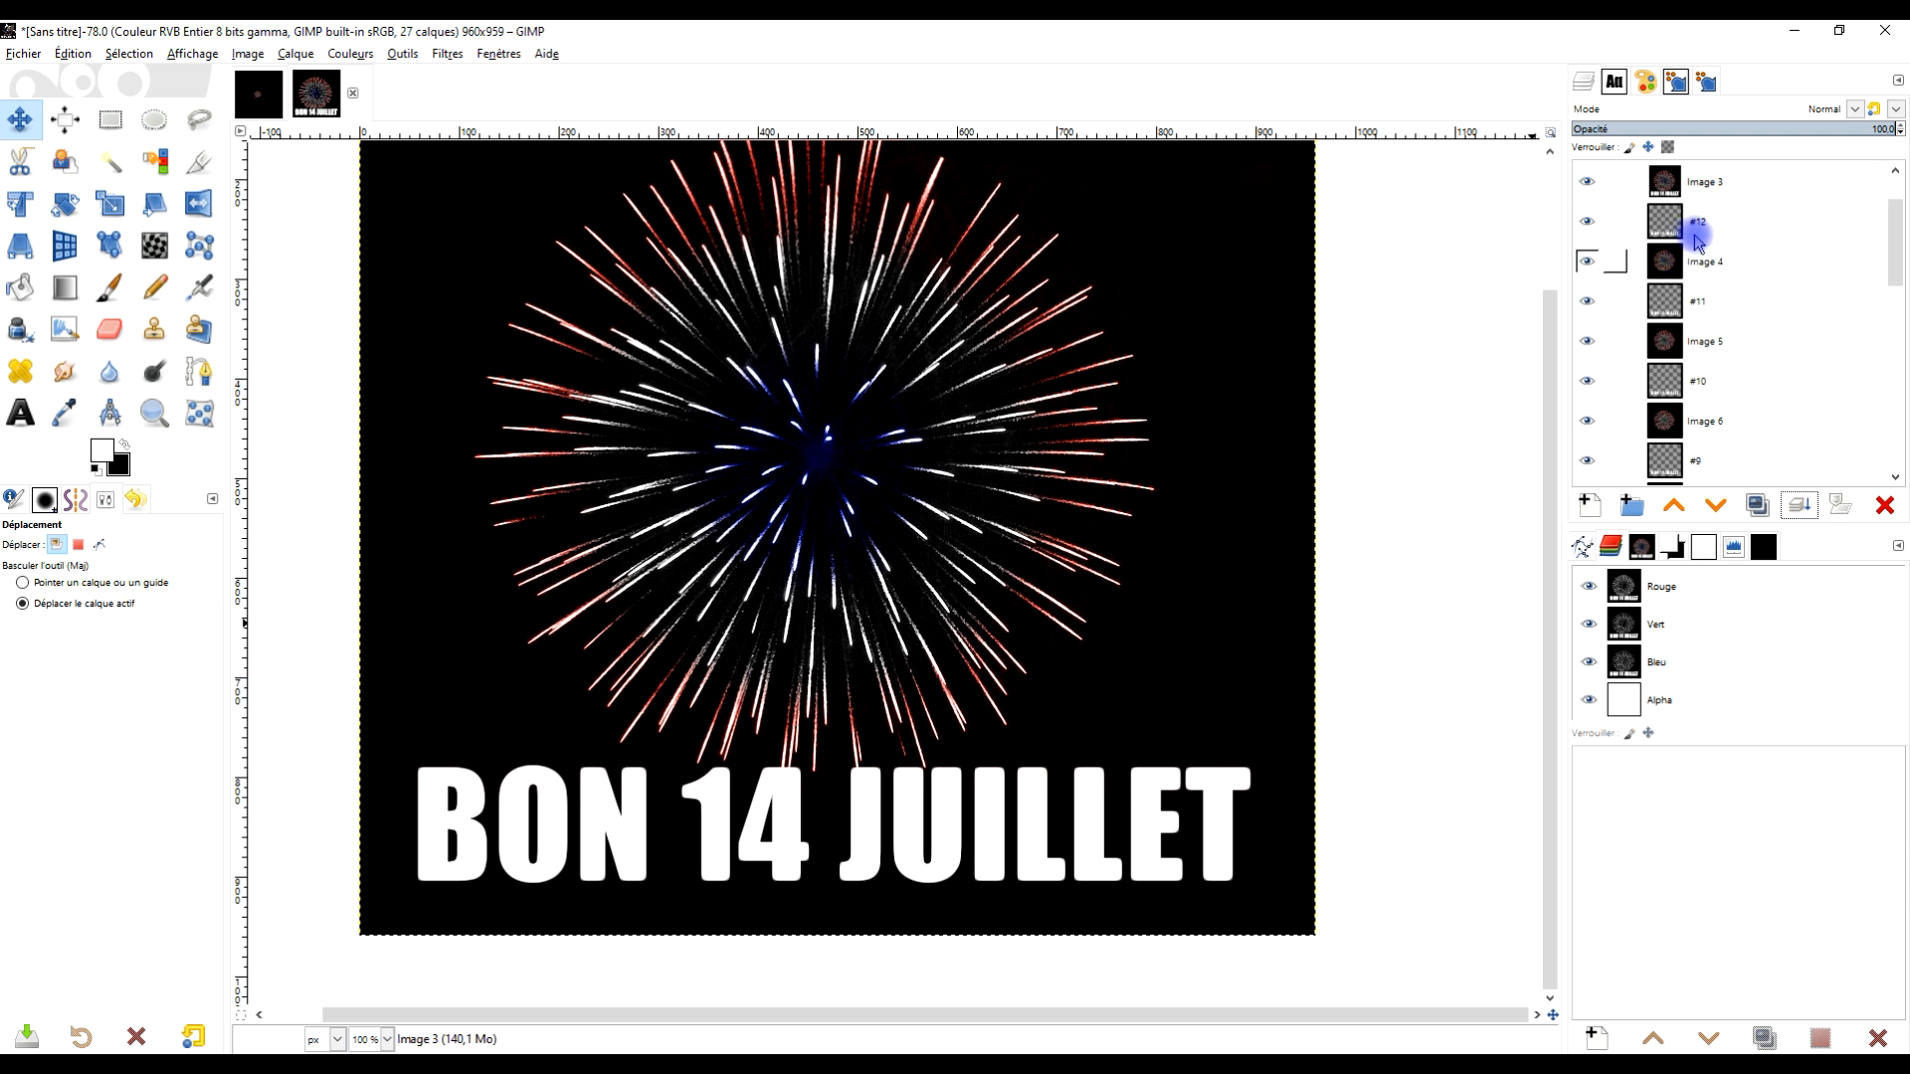
left_click(1698, 235)
left_click(1803, 509)
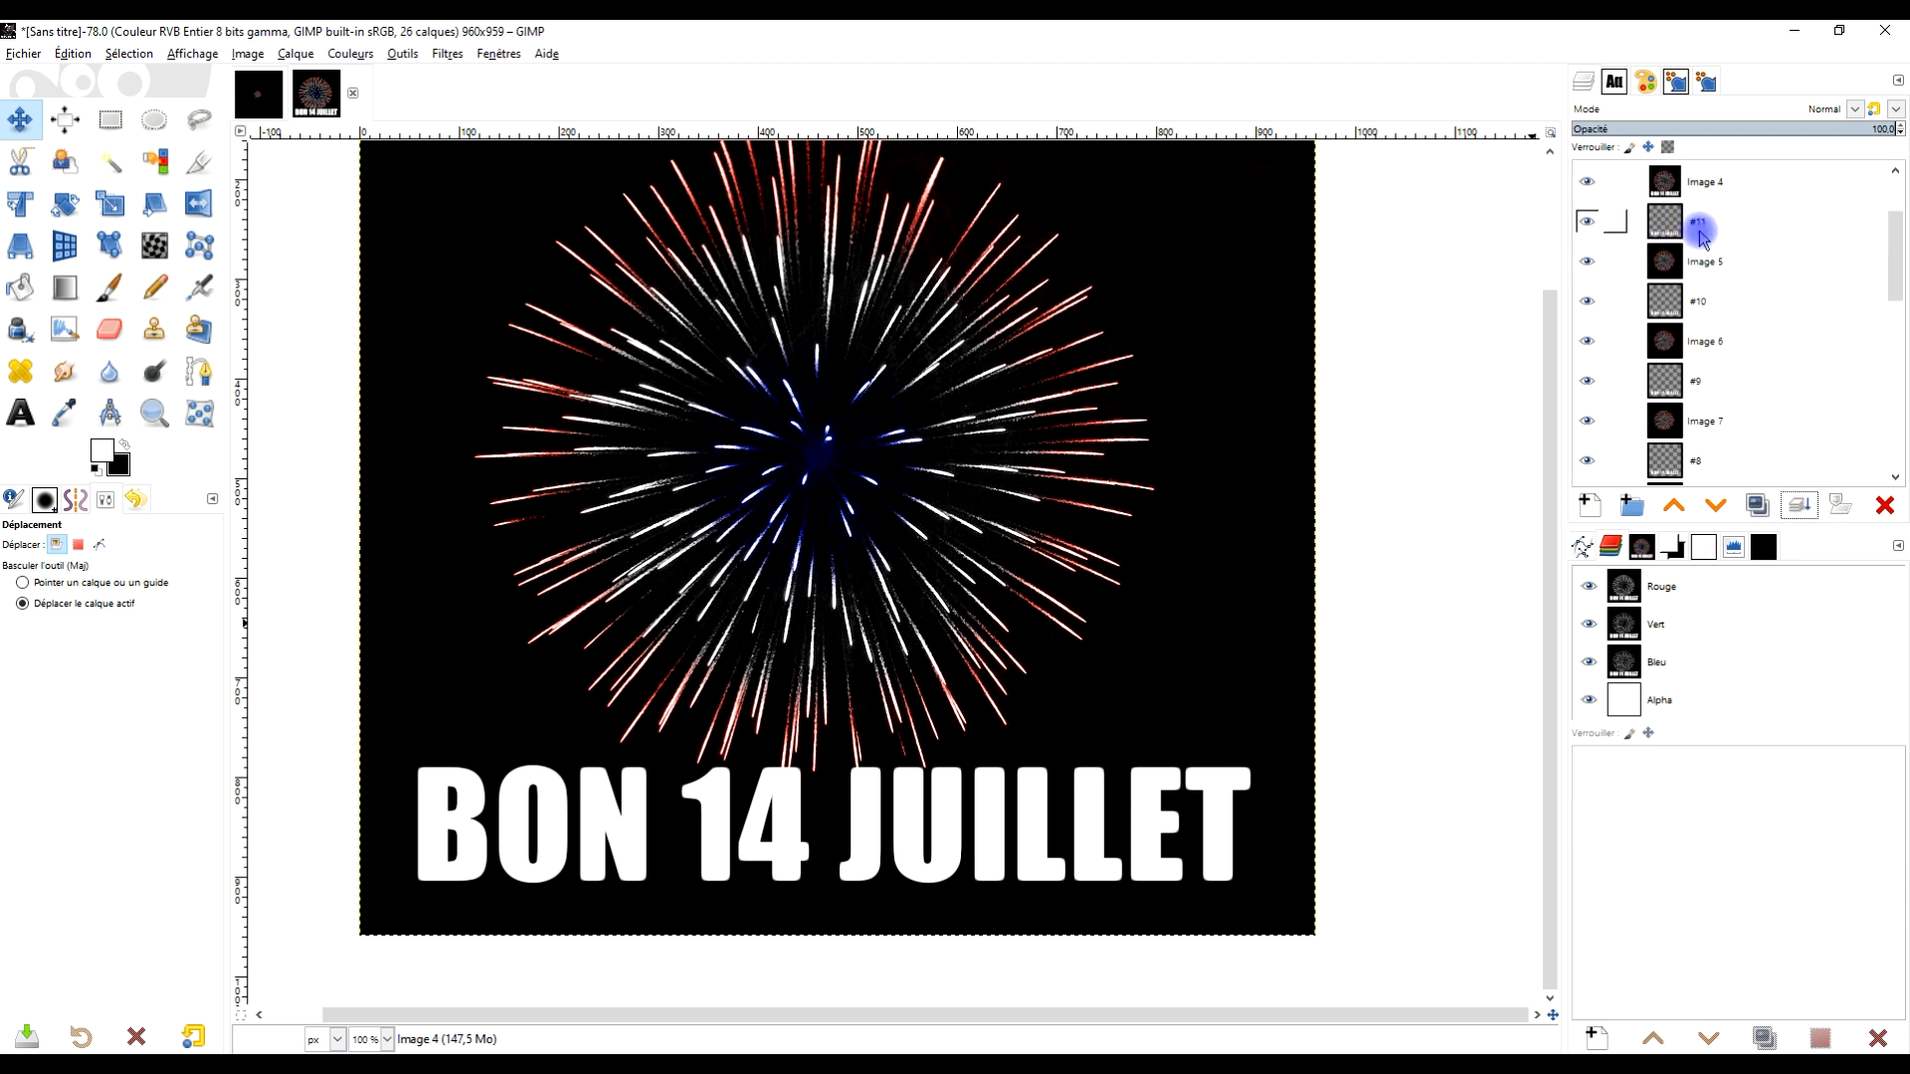
left_click(1699, 233)
left_click(1803, 510)
left_click(1699, 226)
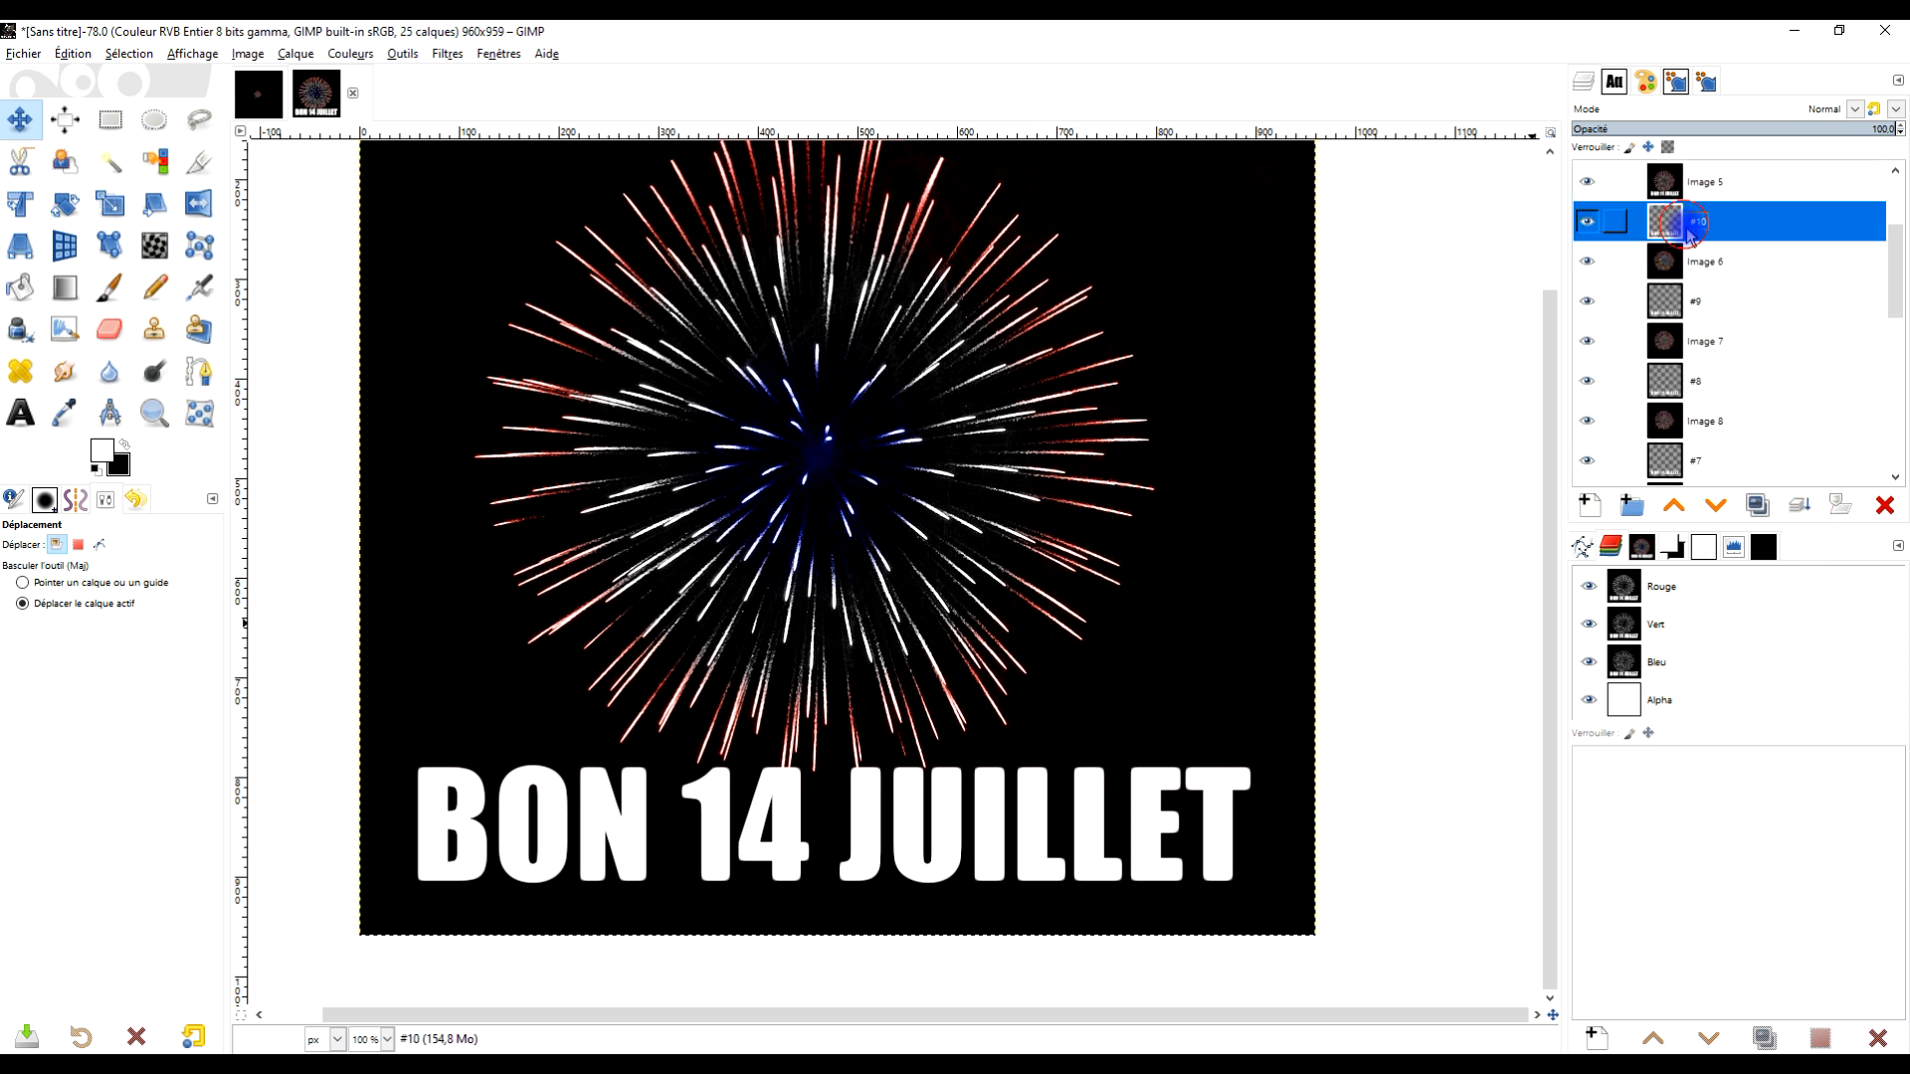
left_click(1799, 510)
left_click(1697, 225)
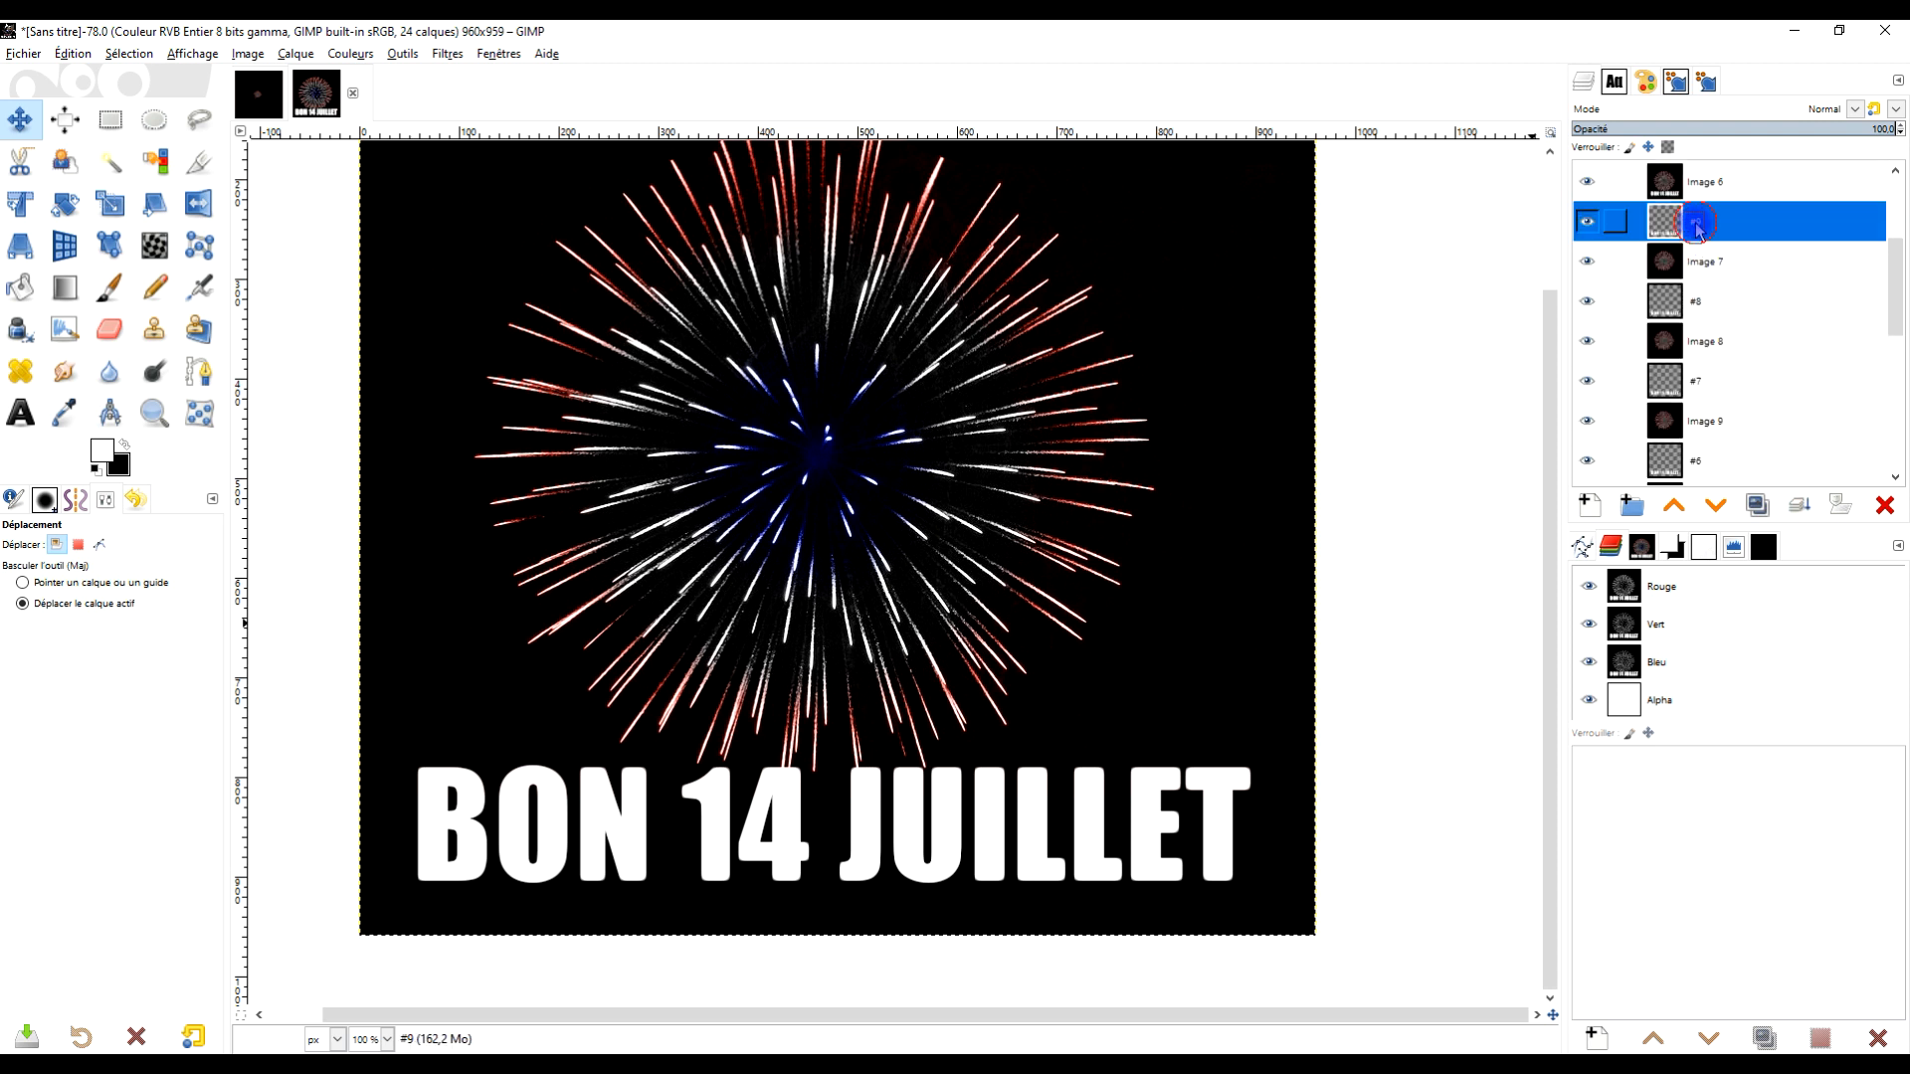
left_click(1793, 509)
left_click(1699, 227)
left_click(1798, 507)
left_click(1699, 223)
left_click(1799, 508)
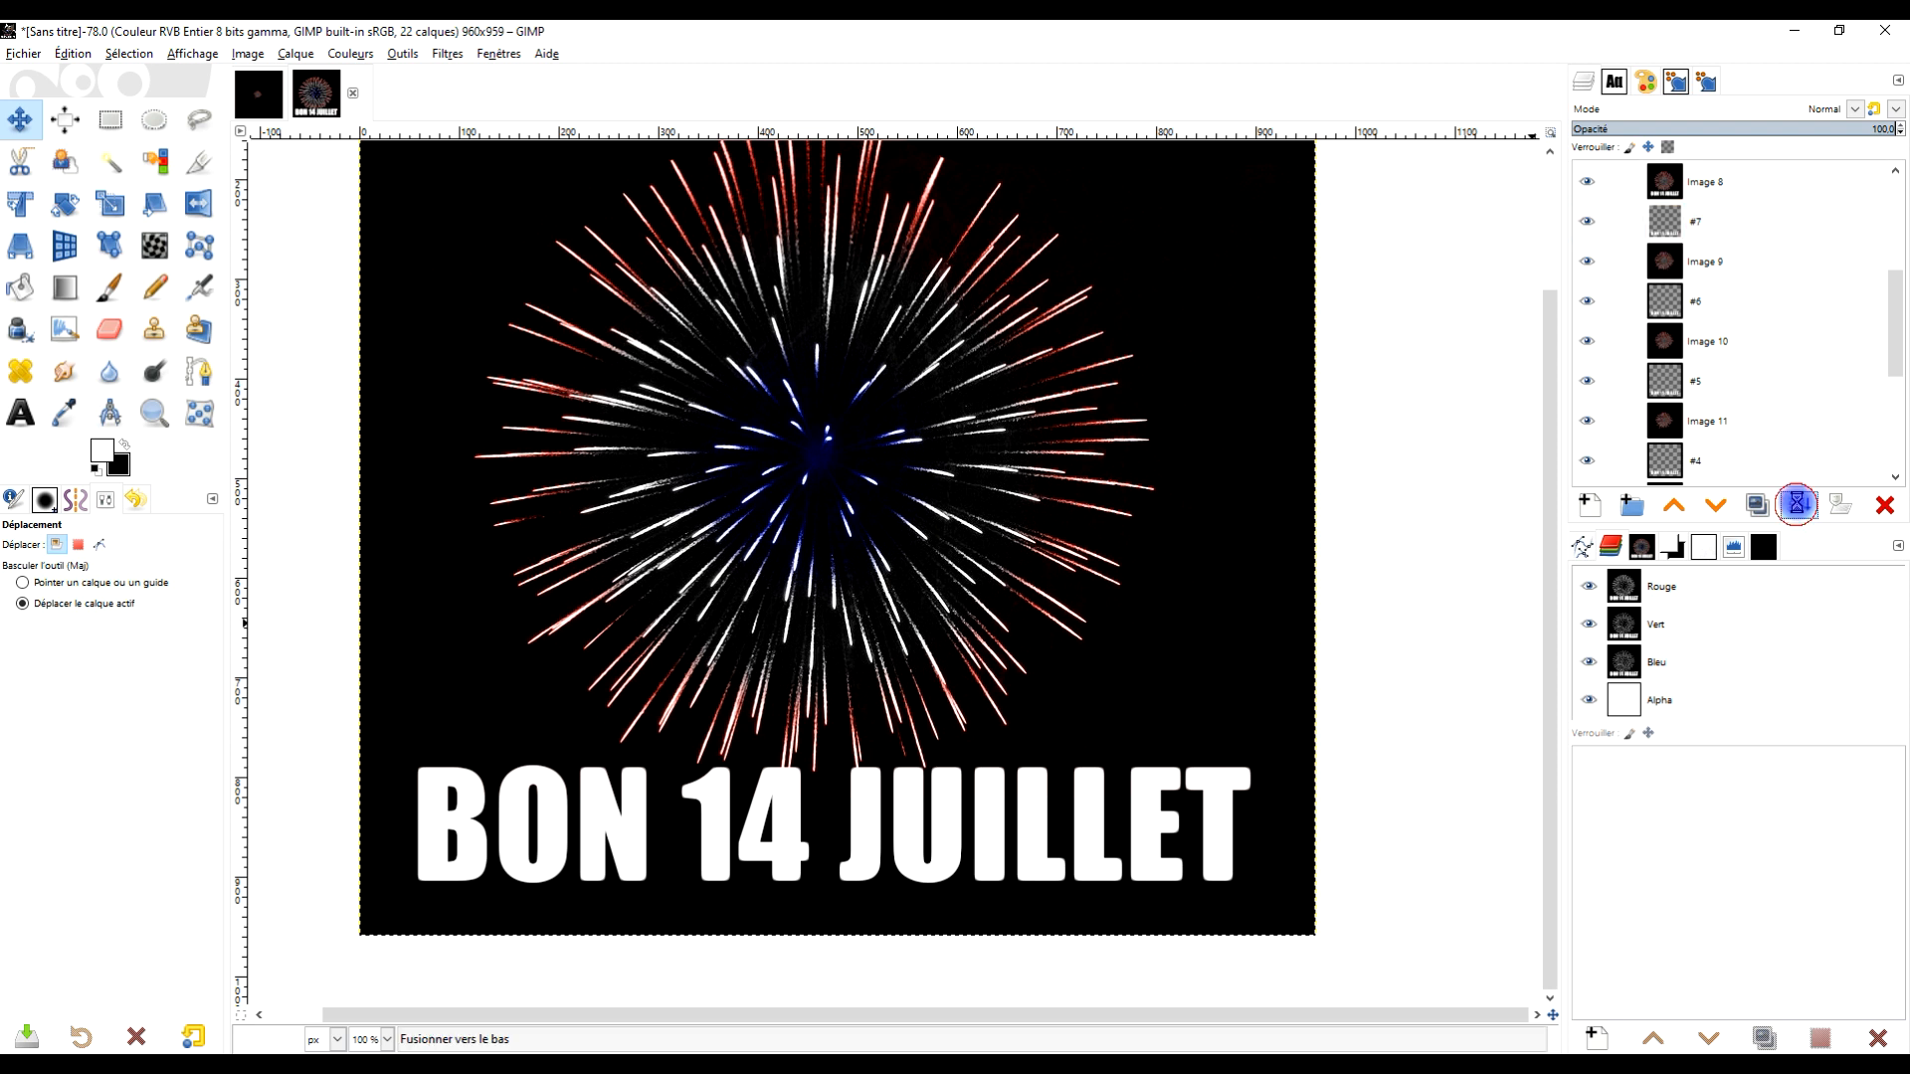
left_click(1697, 223)
left_click(1802, 508)
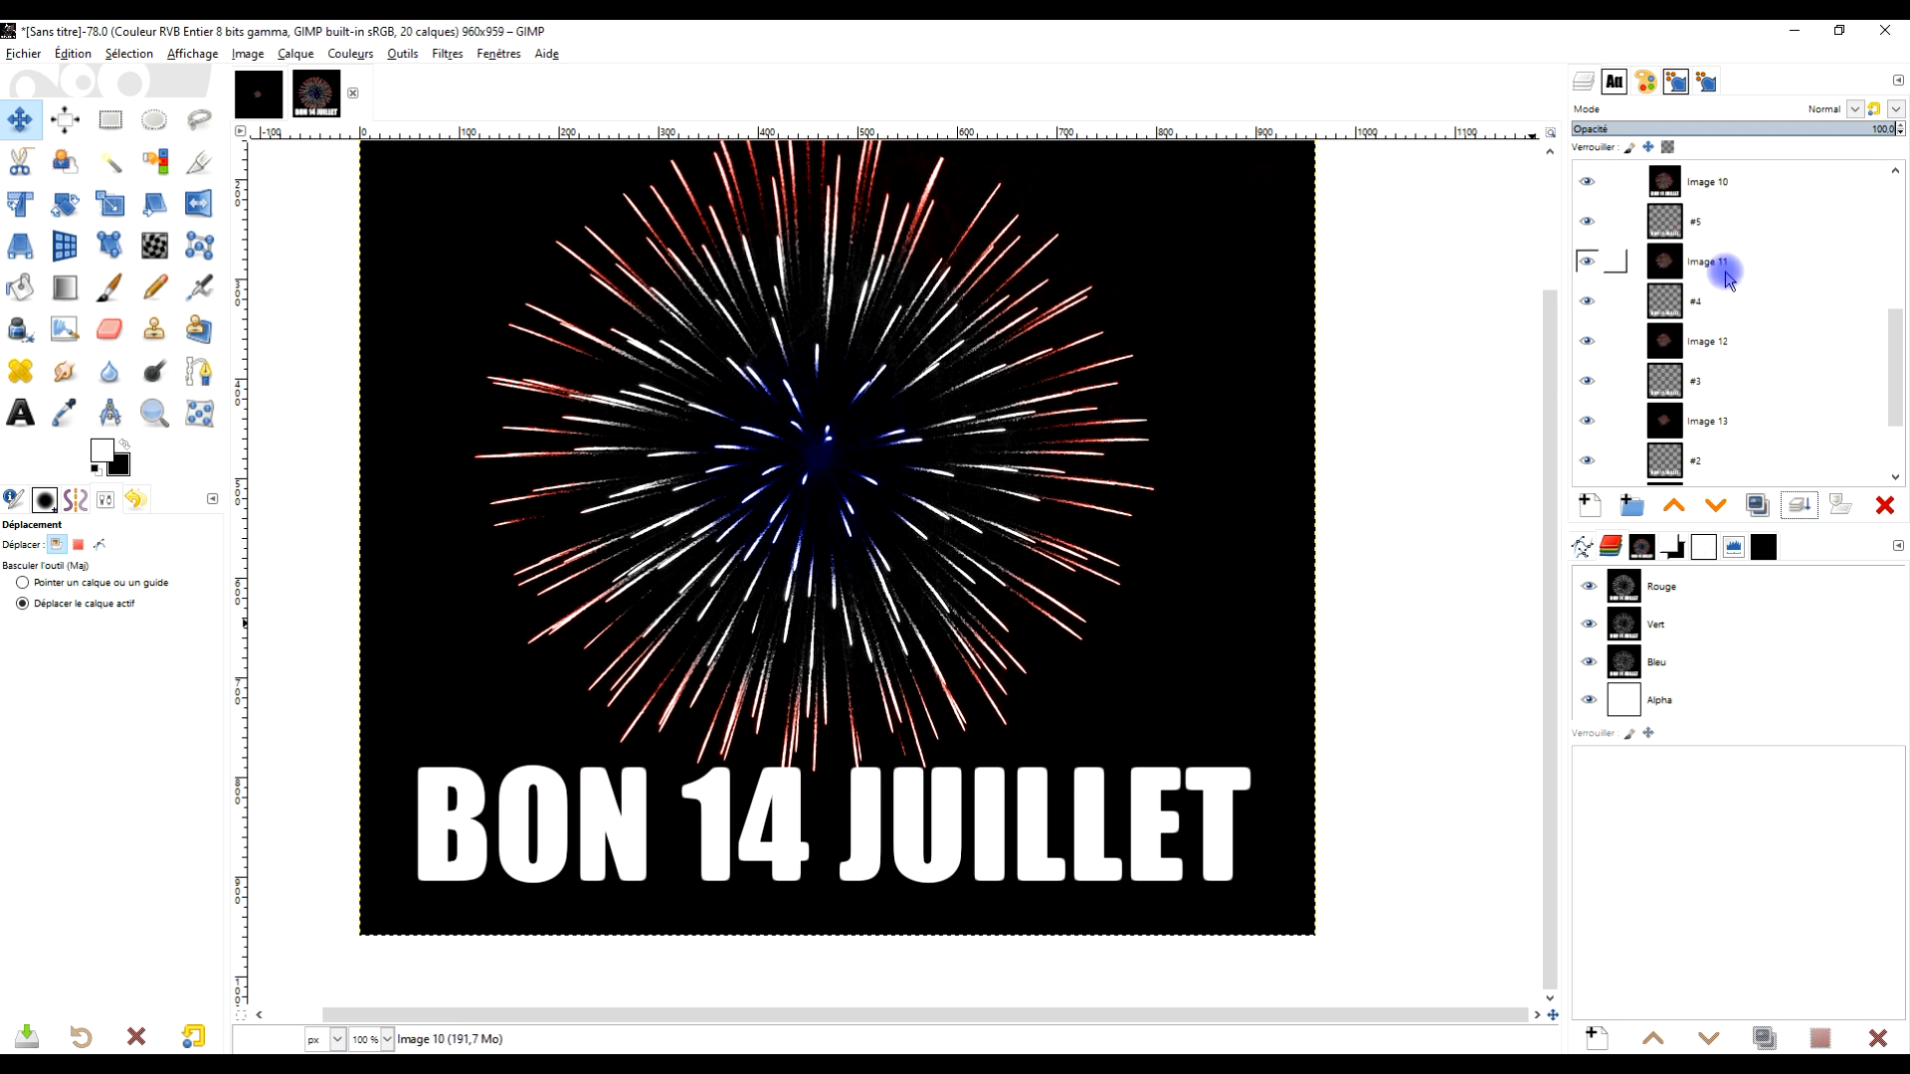
left_click(1717, 226)
left_click(1804, 507)
left_click(1707, 227)
left_click(1800, 505)
left_click(1707, 265)
left_click(1798, 507)
left_click(1704, 344)
left_click(1799, 508)
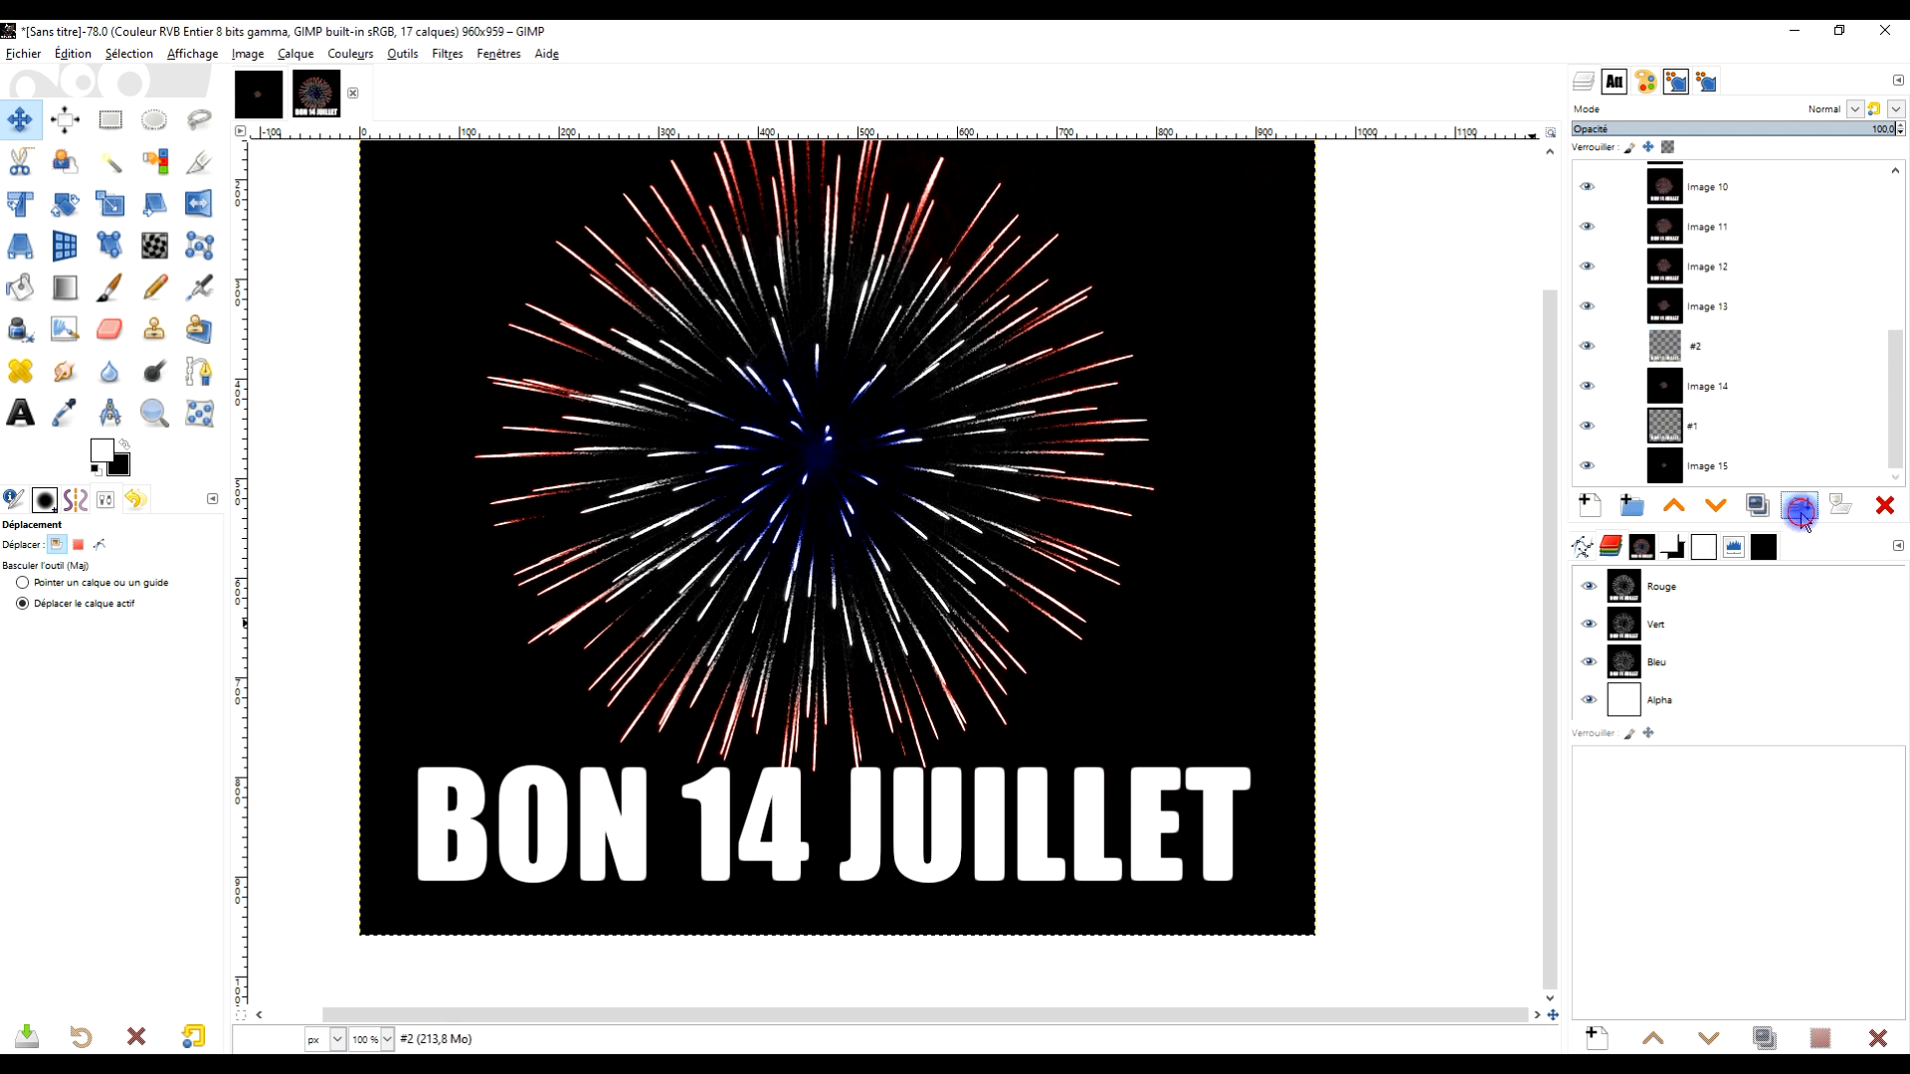
left_click(1711, 426)
left_click(1798, 505)
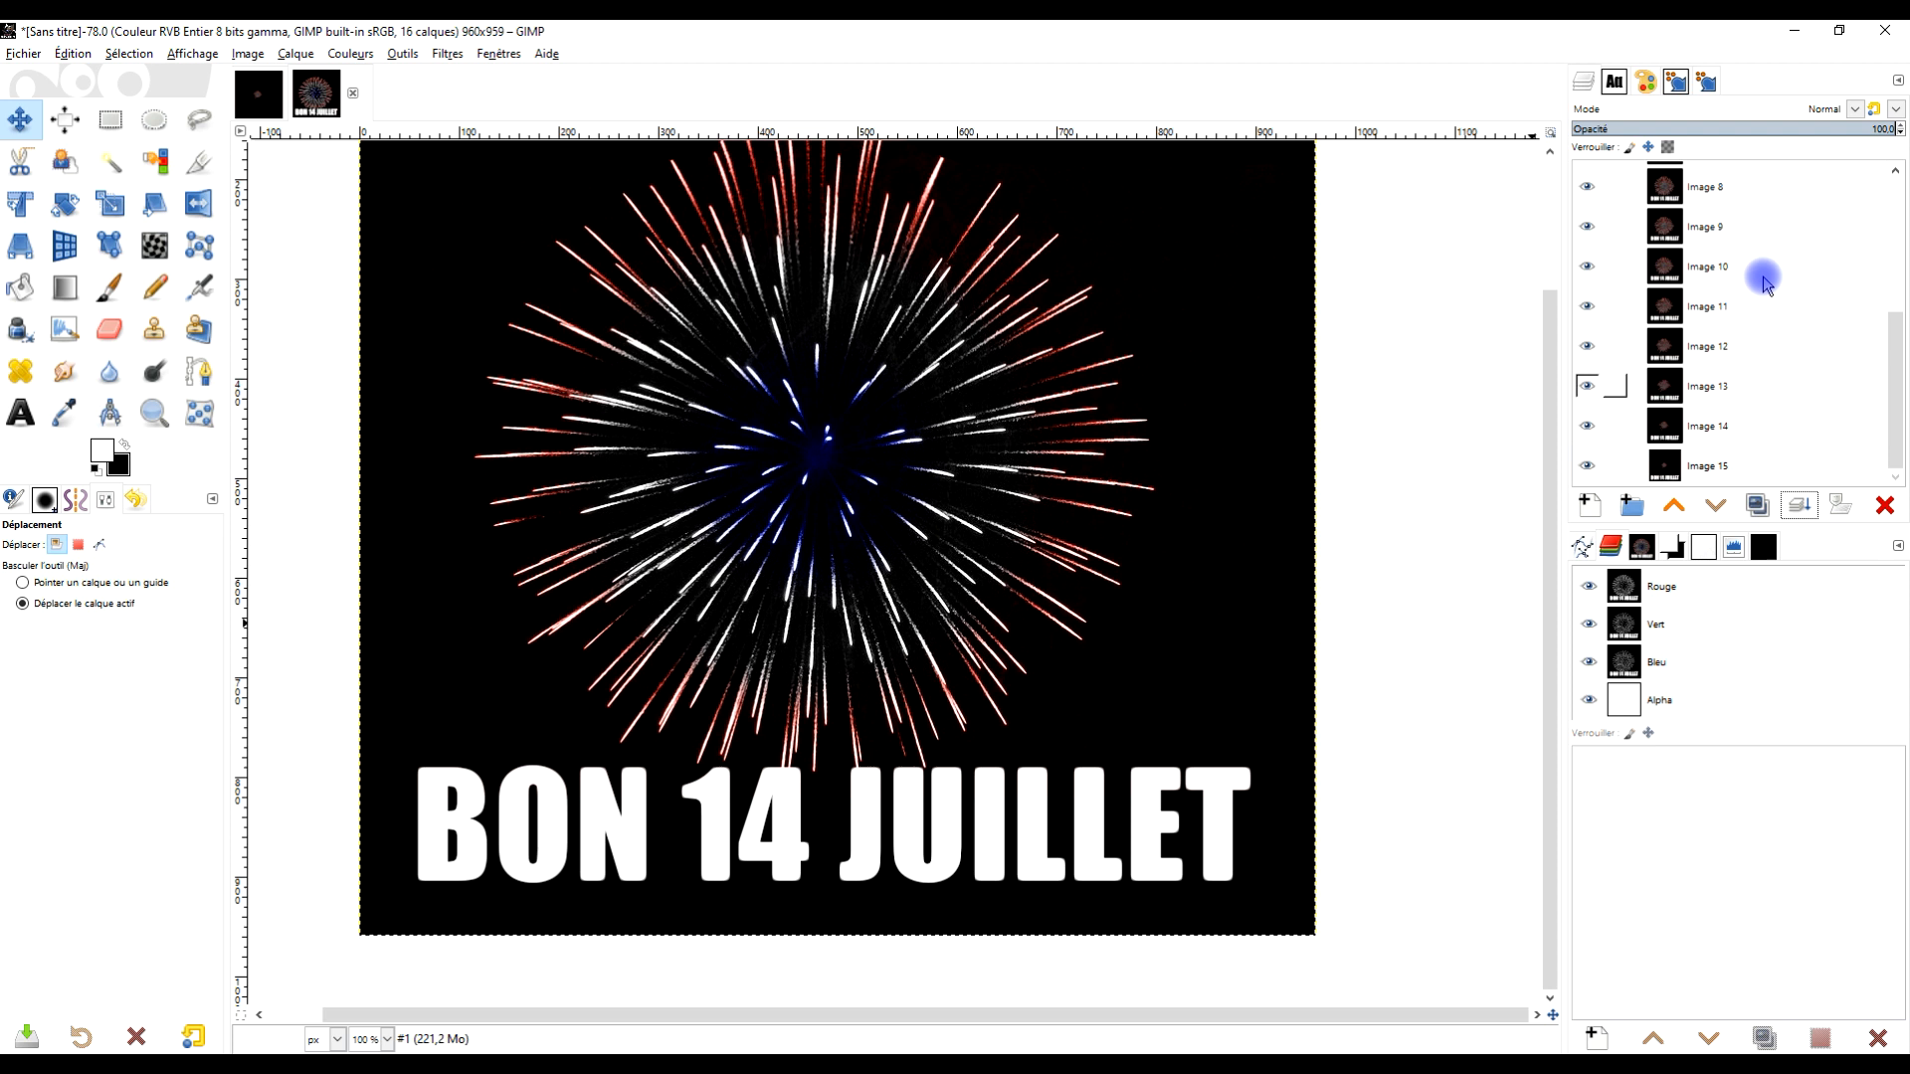
Play the merged frames in the animation player and set its zoom to 51%
scroll(1751, 418, "up", 4)
scroll(1756, 398, "down", 2)
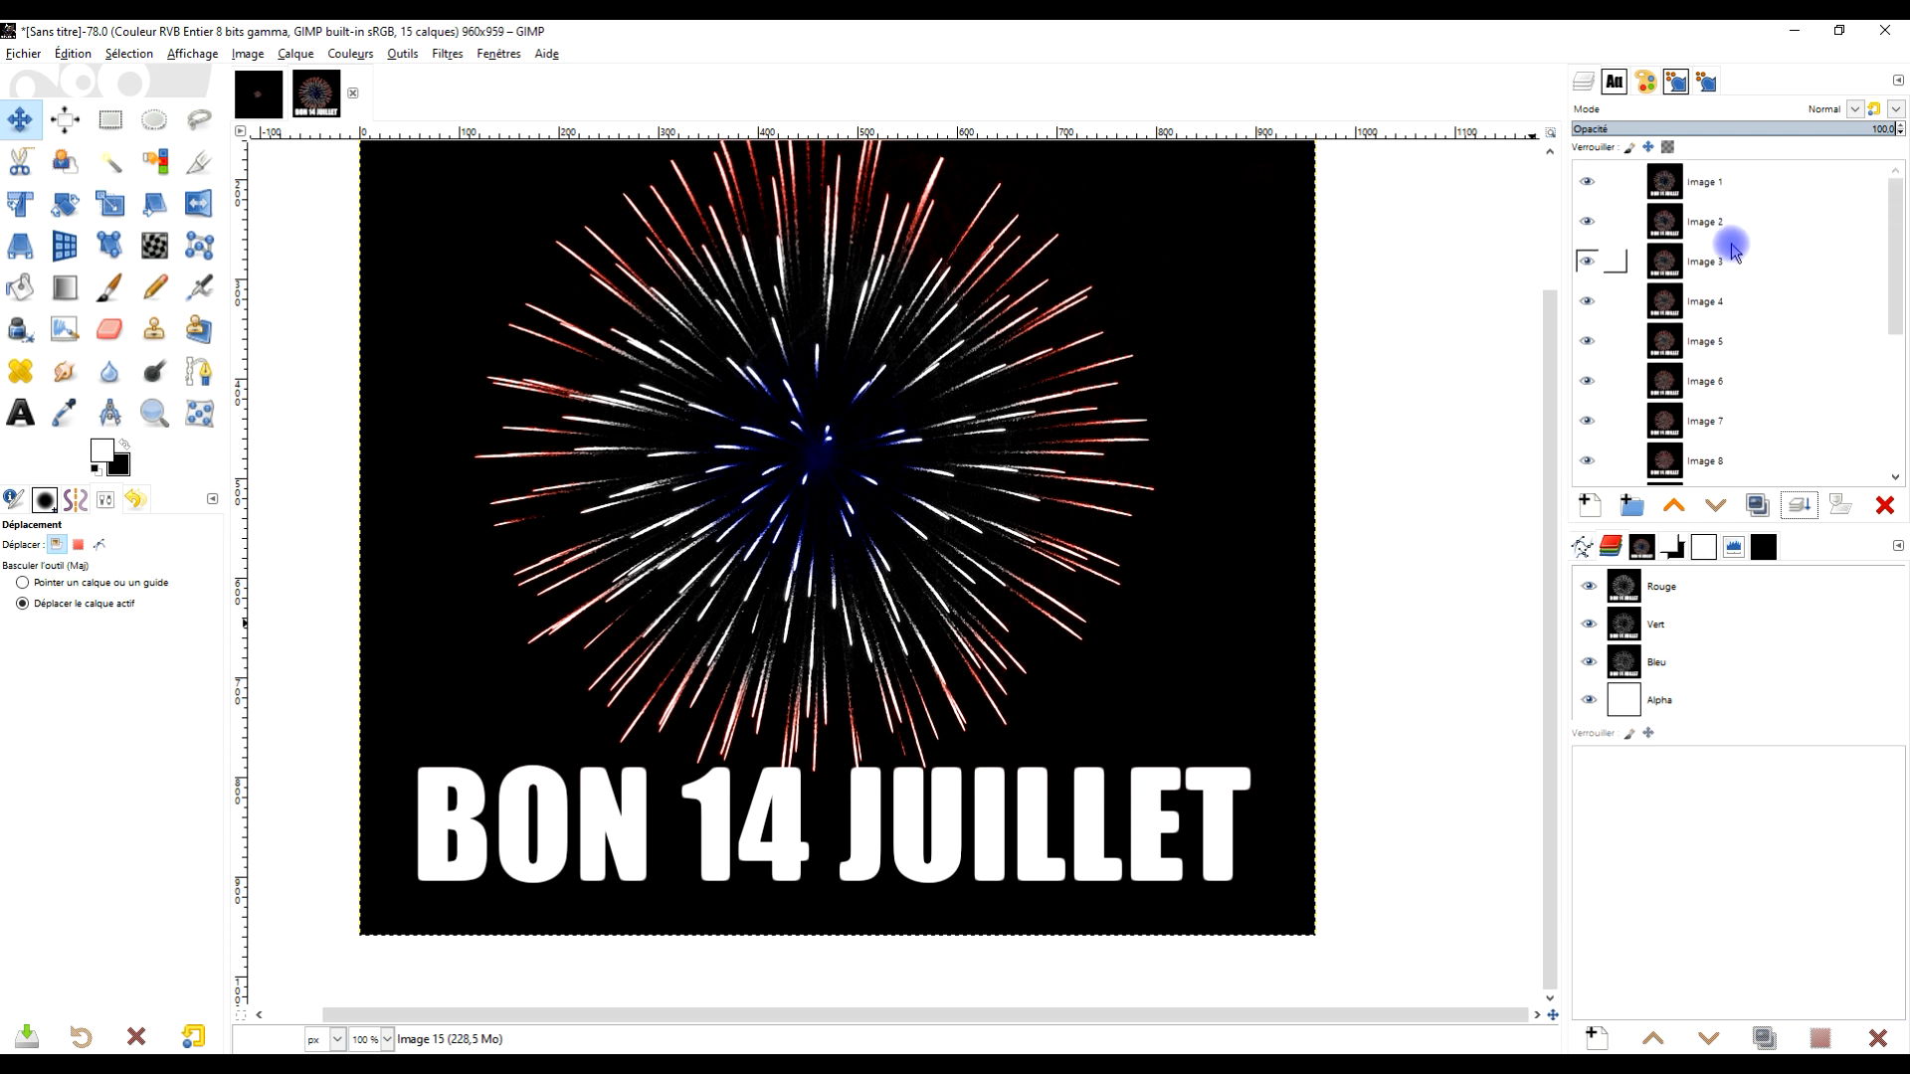
scroll(1727, 251, "down", 3)
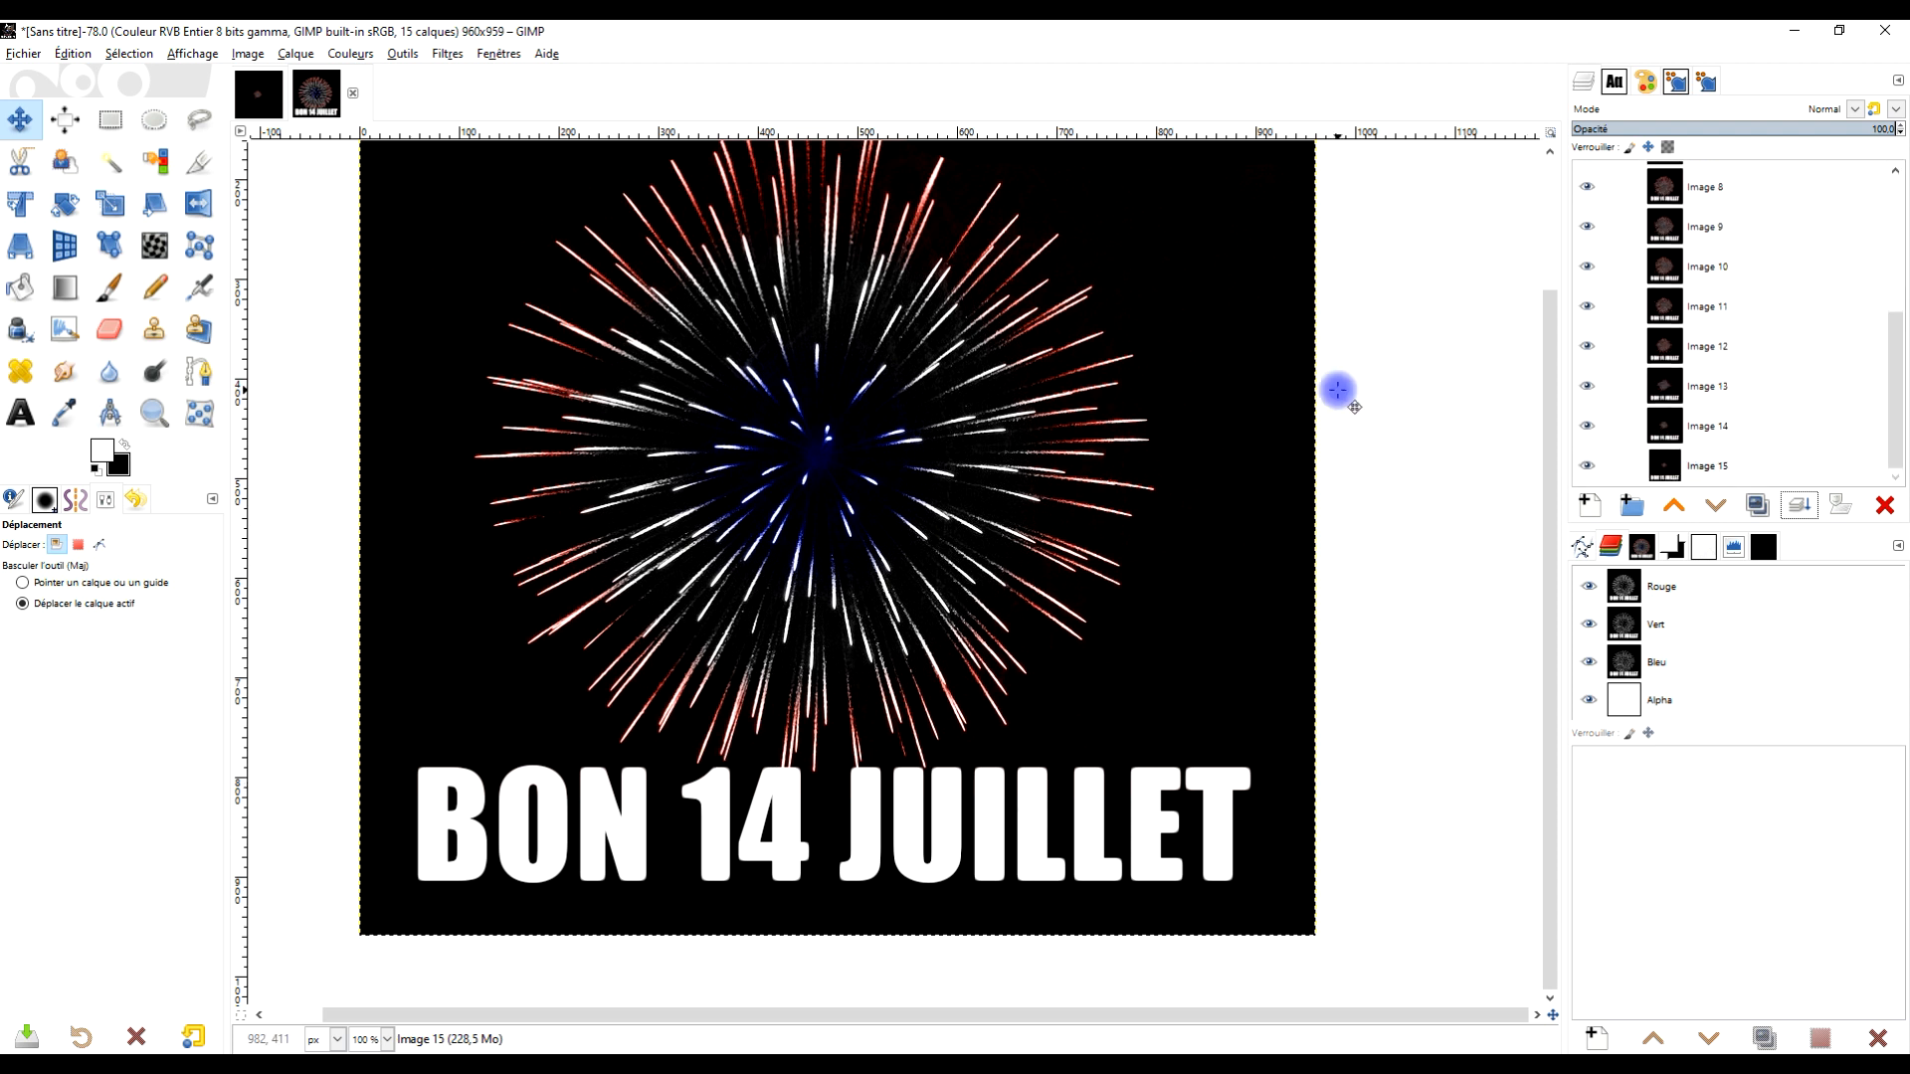
left_click(30, 57)
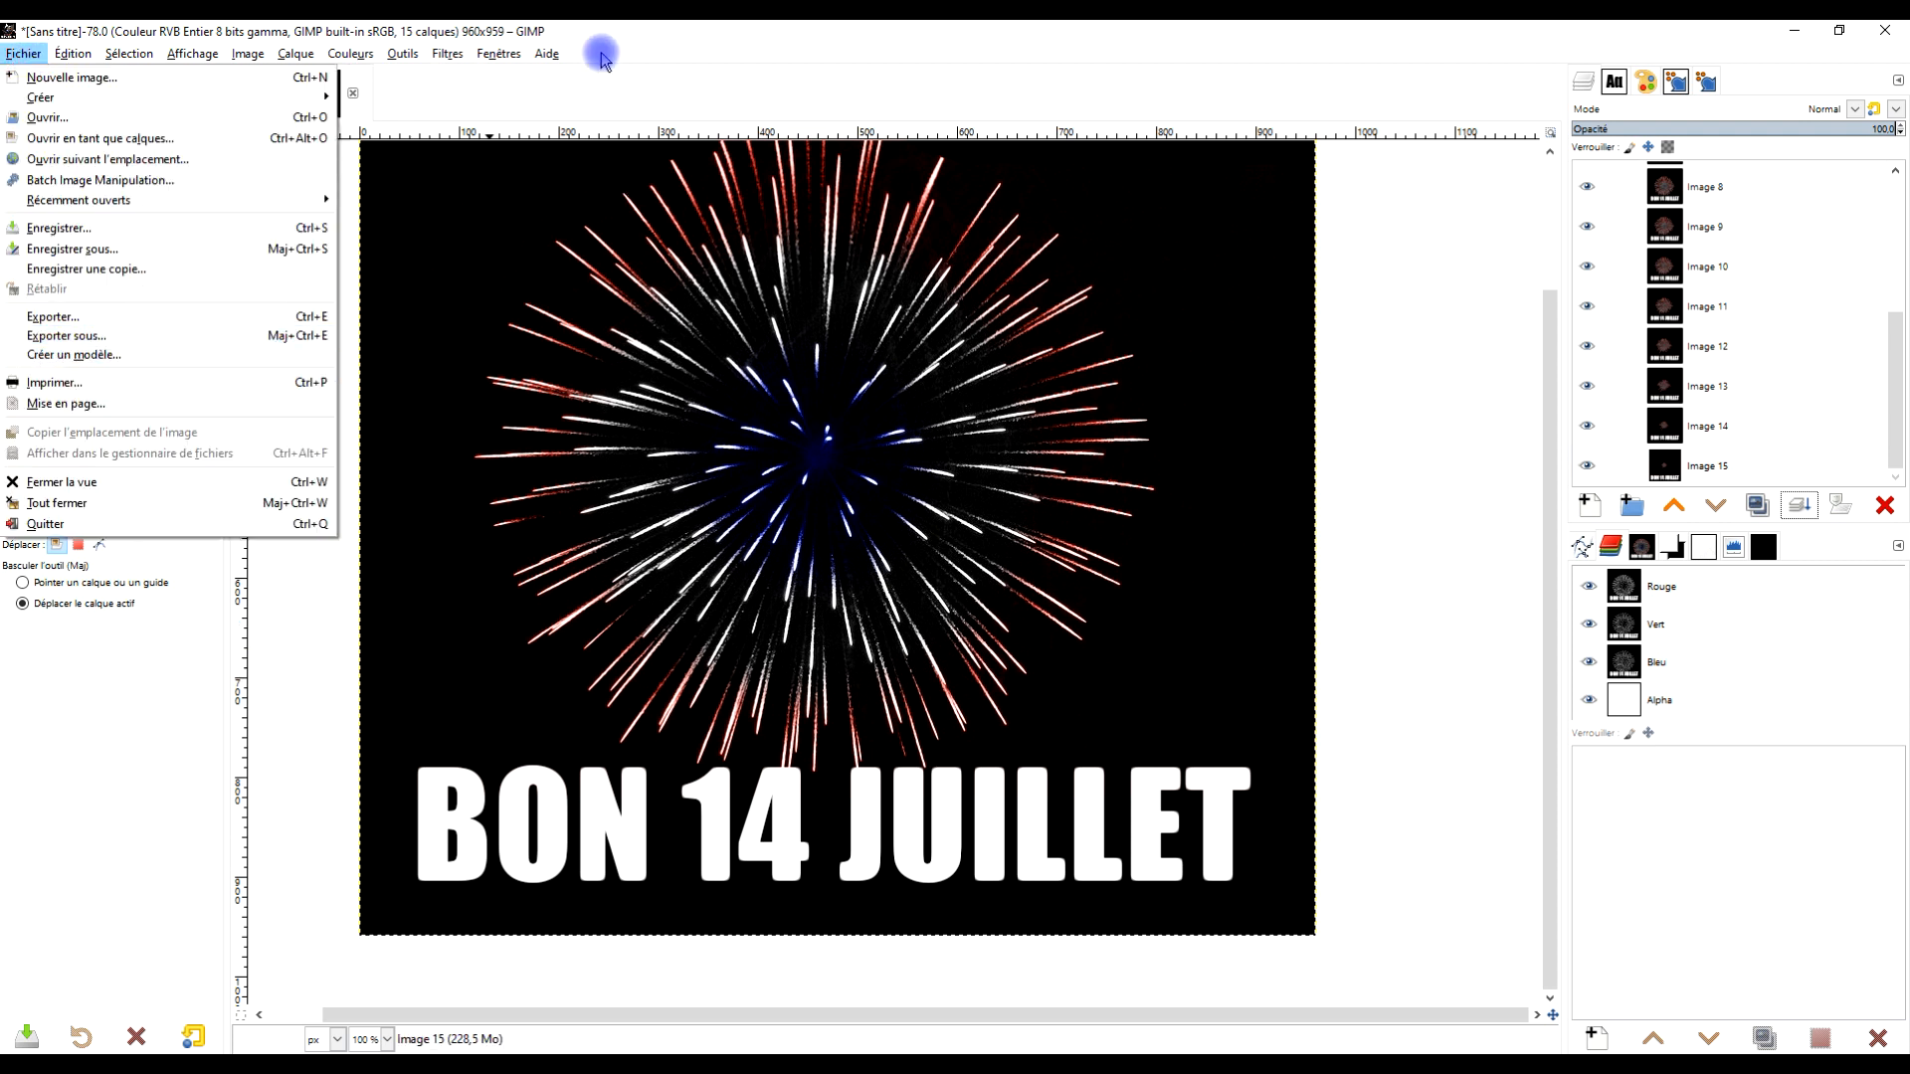
mouse_move(438, 57)
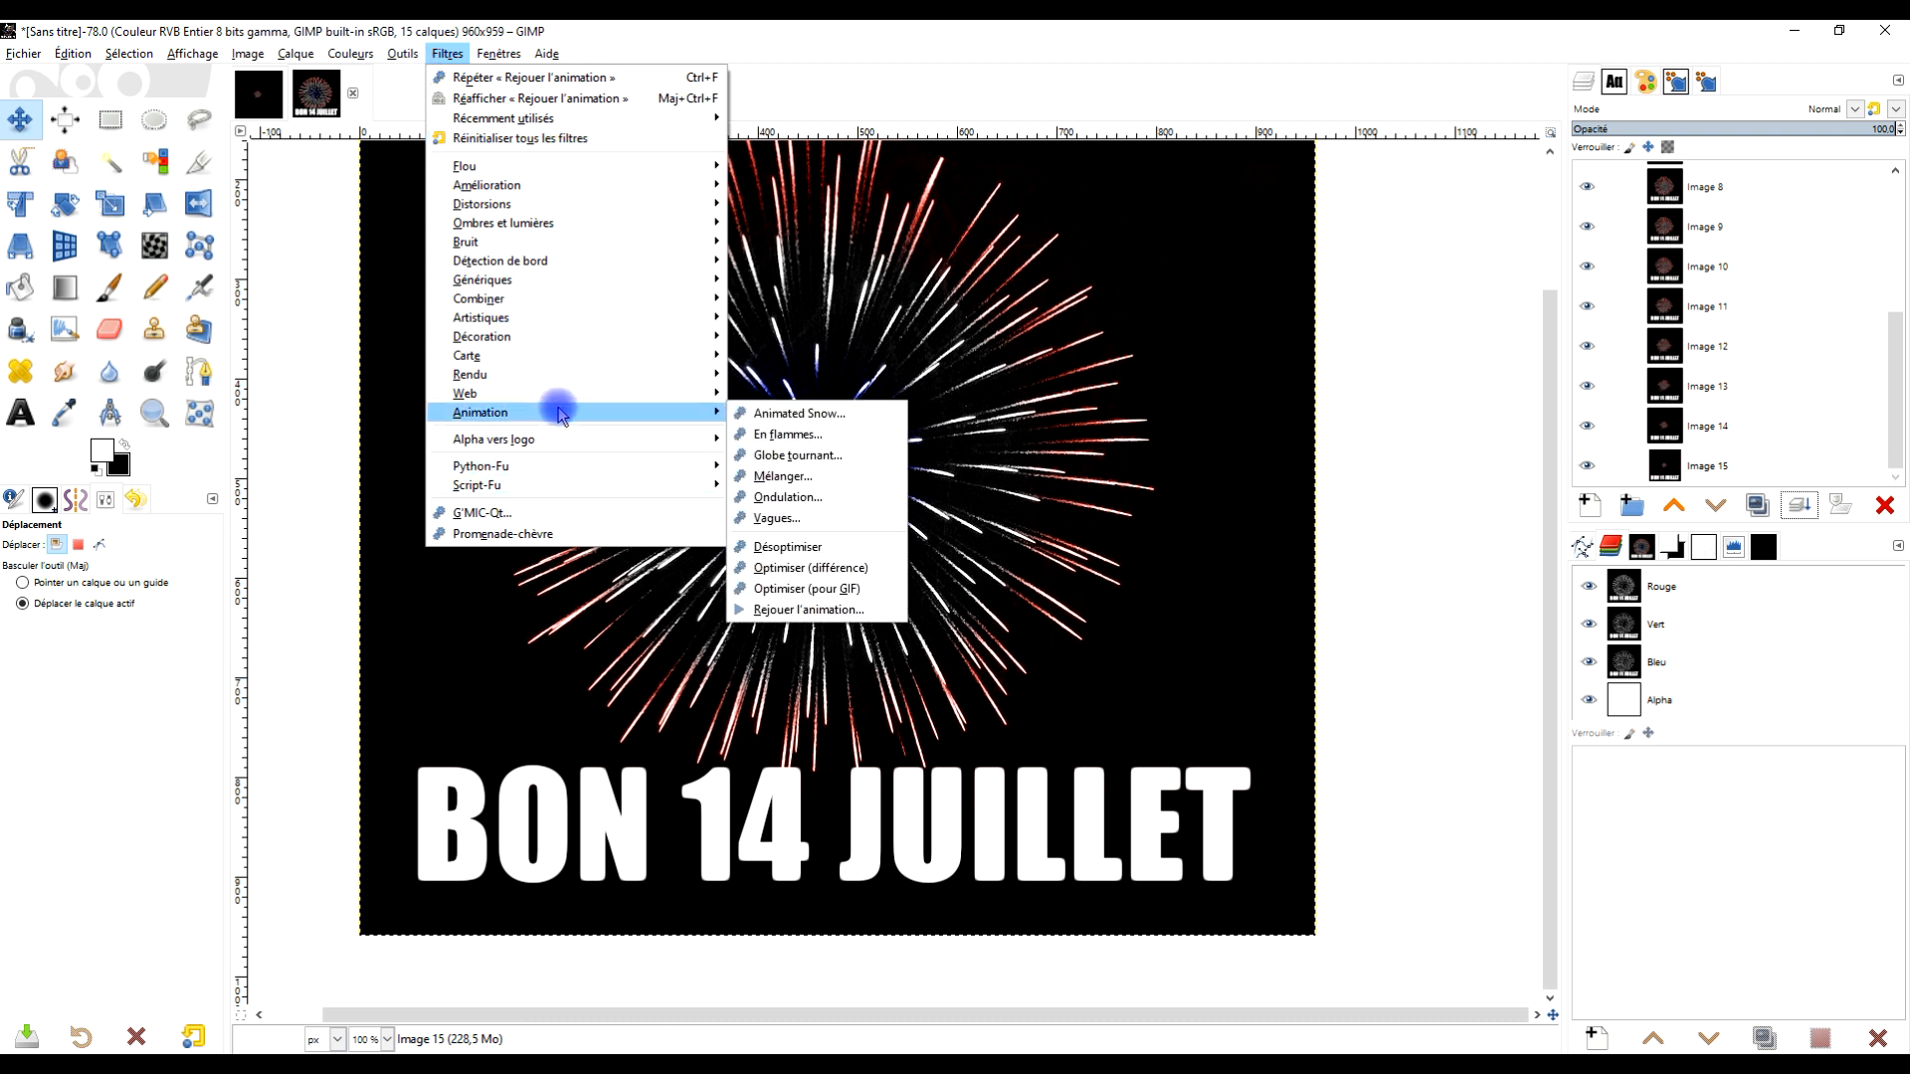
left_click(828, 611)
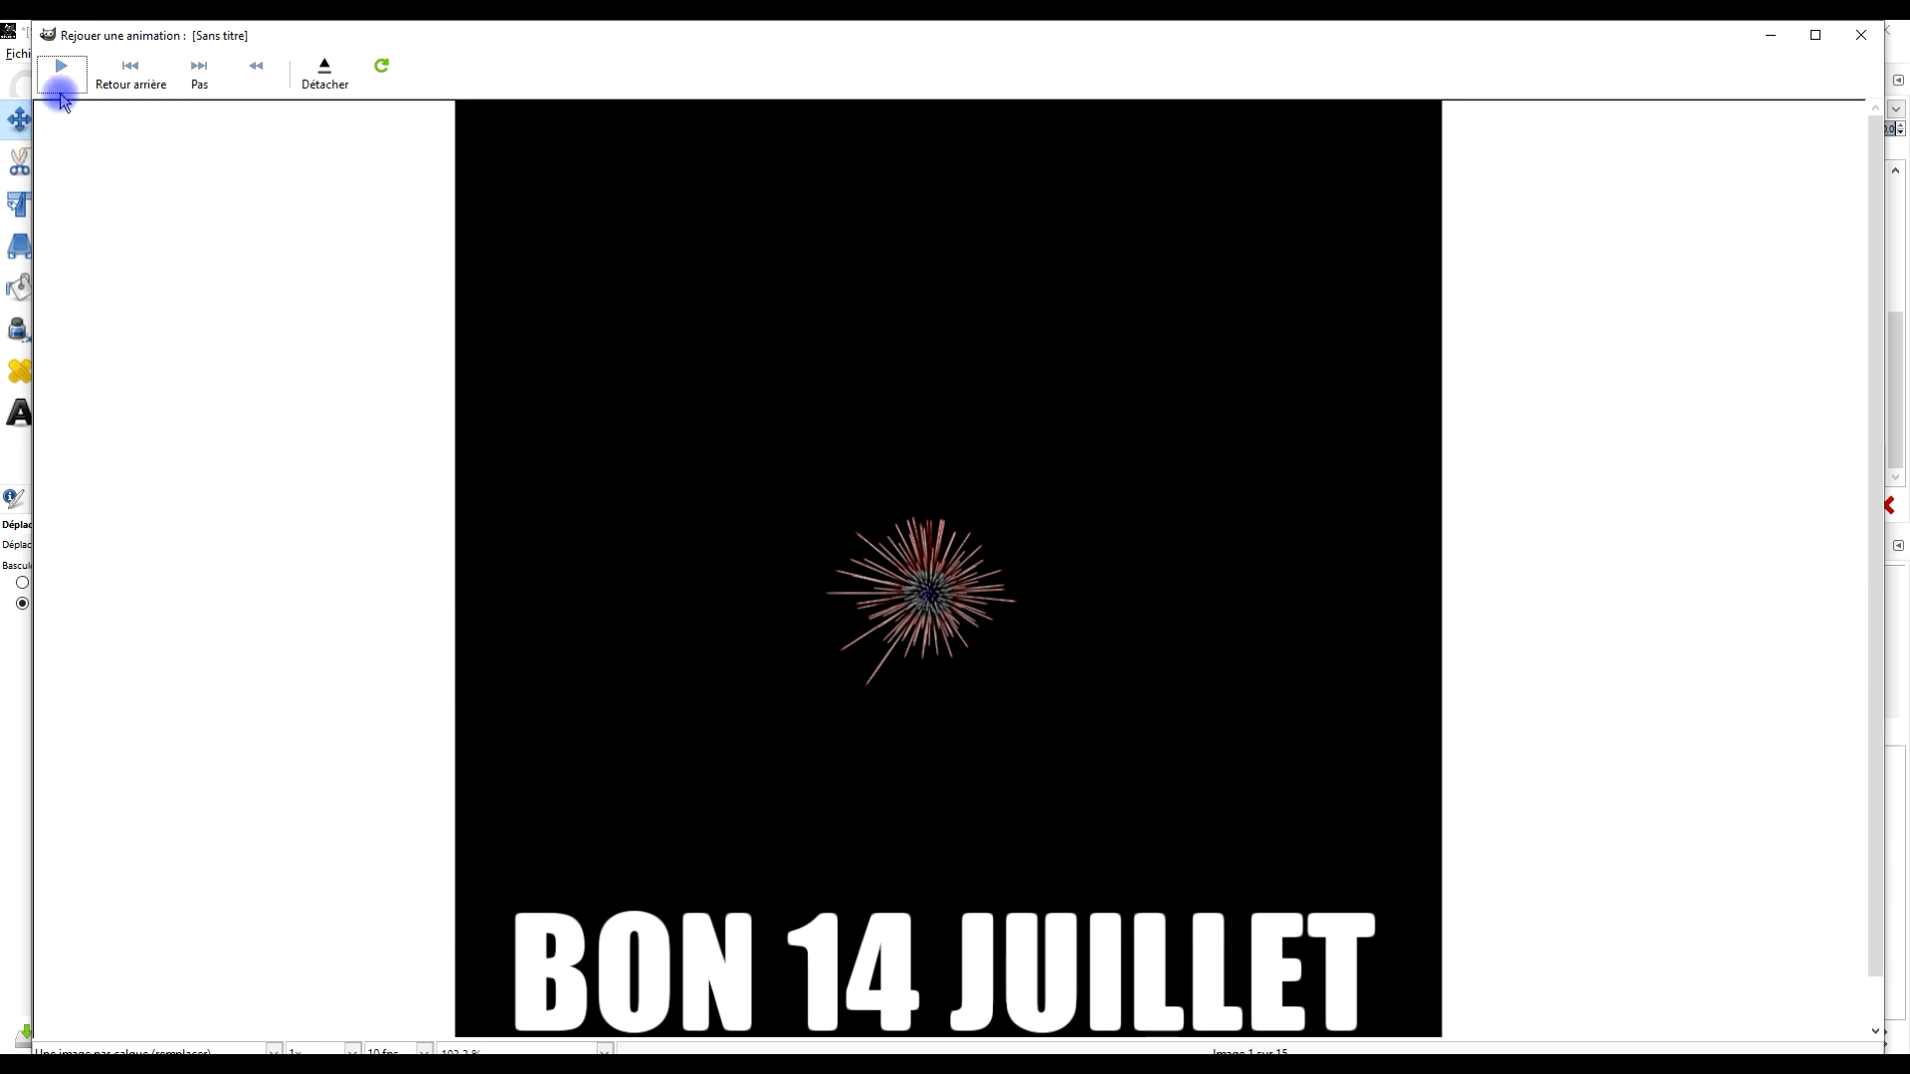
left_click(1812, 37)
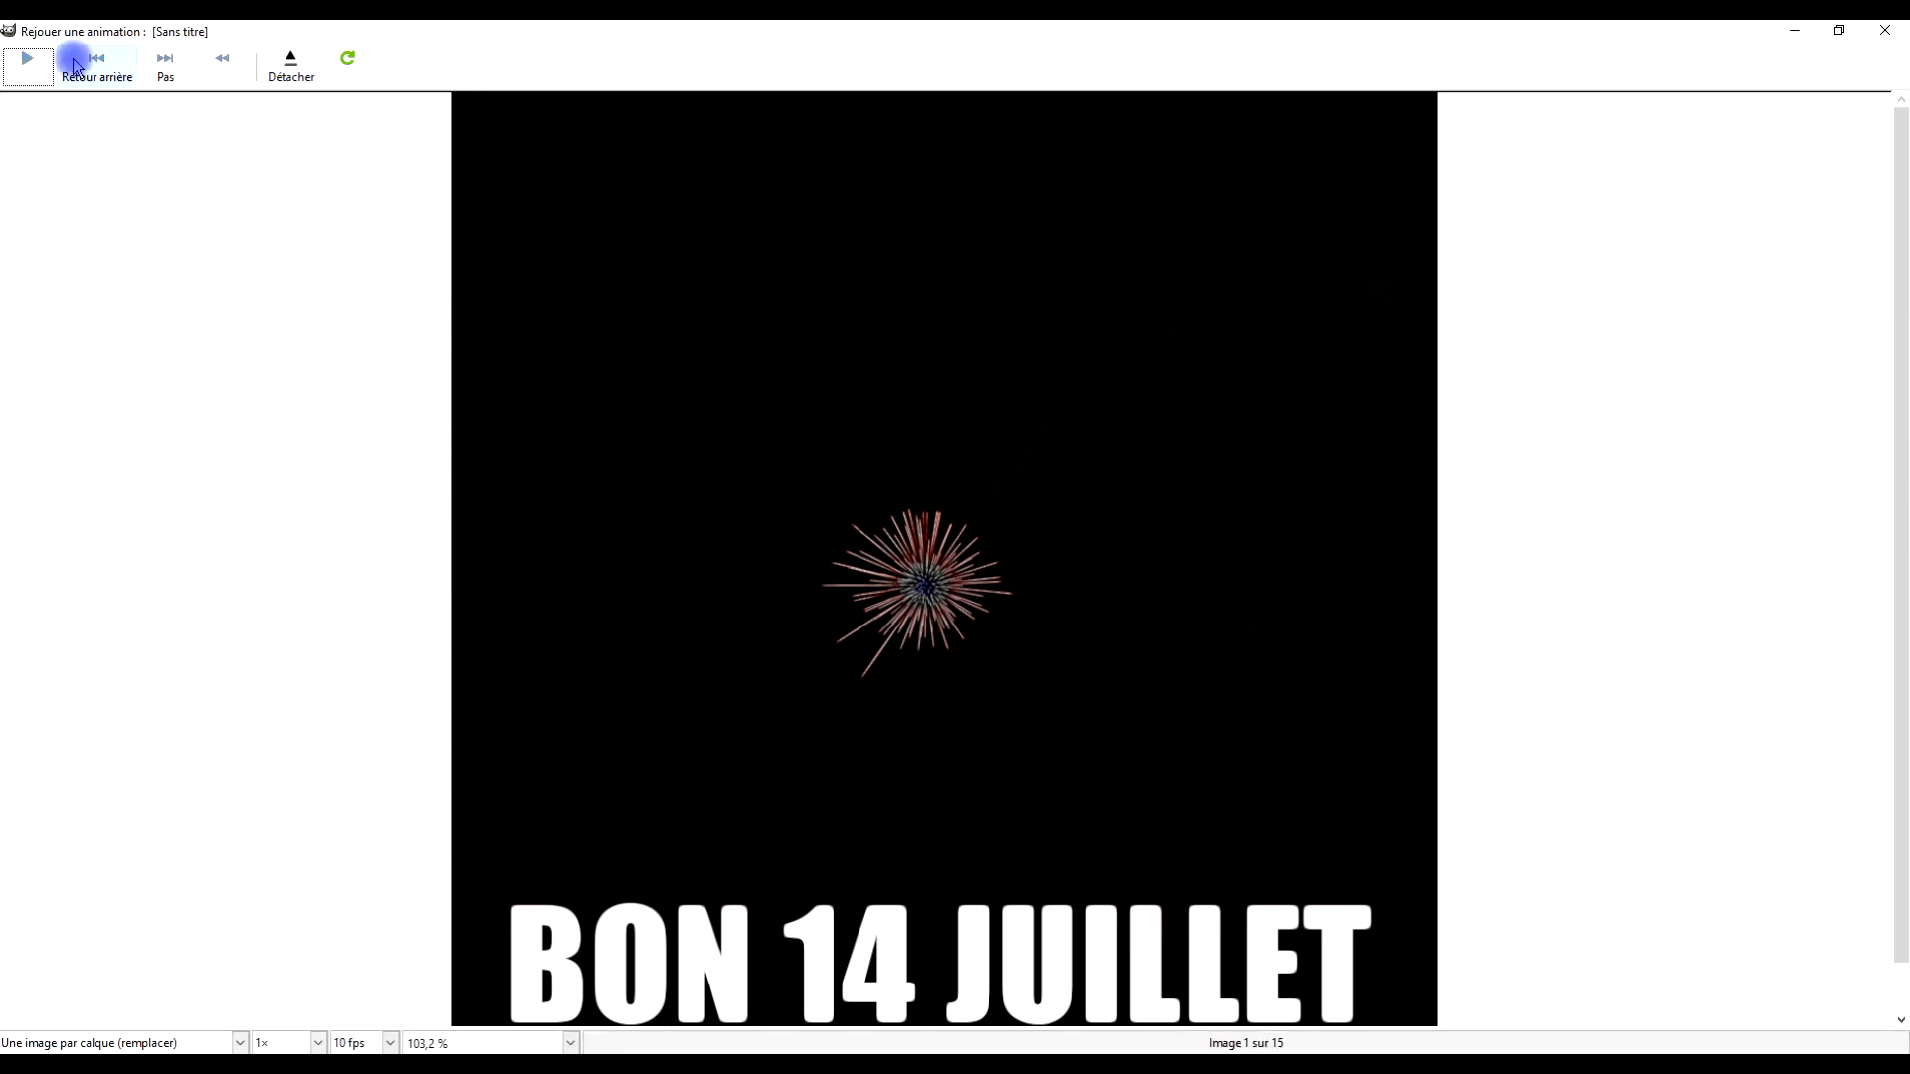
left_click(28, 62)
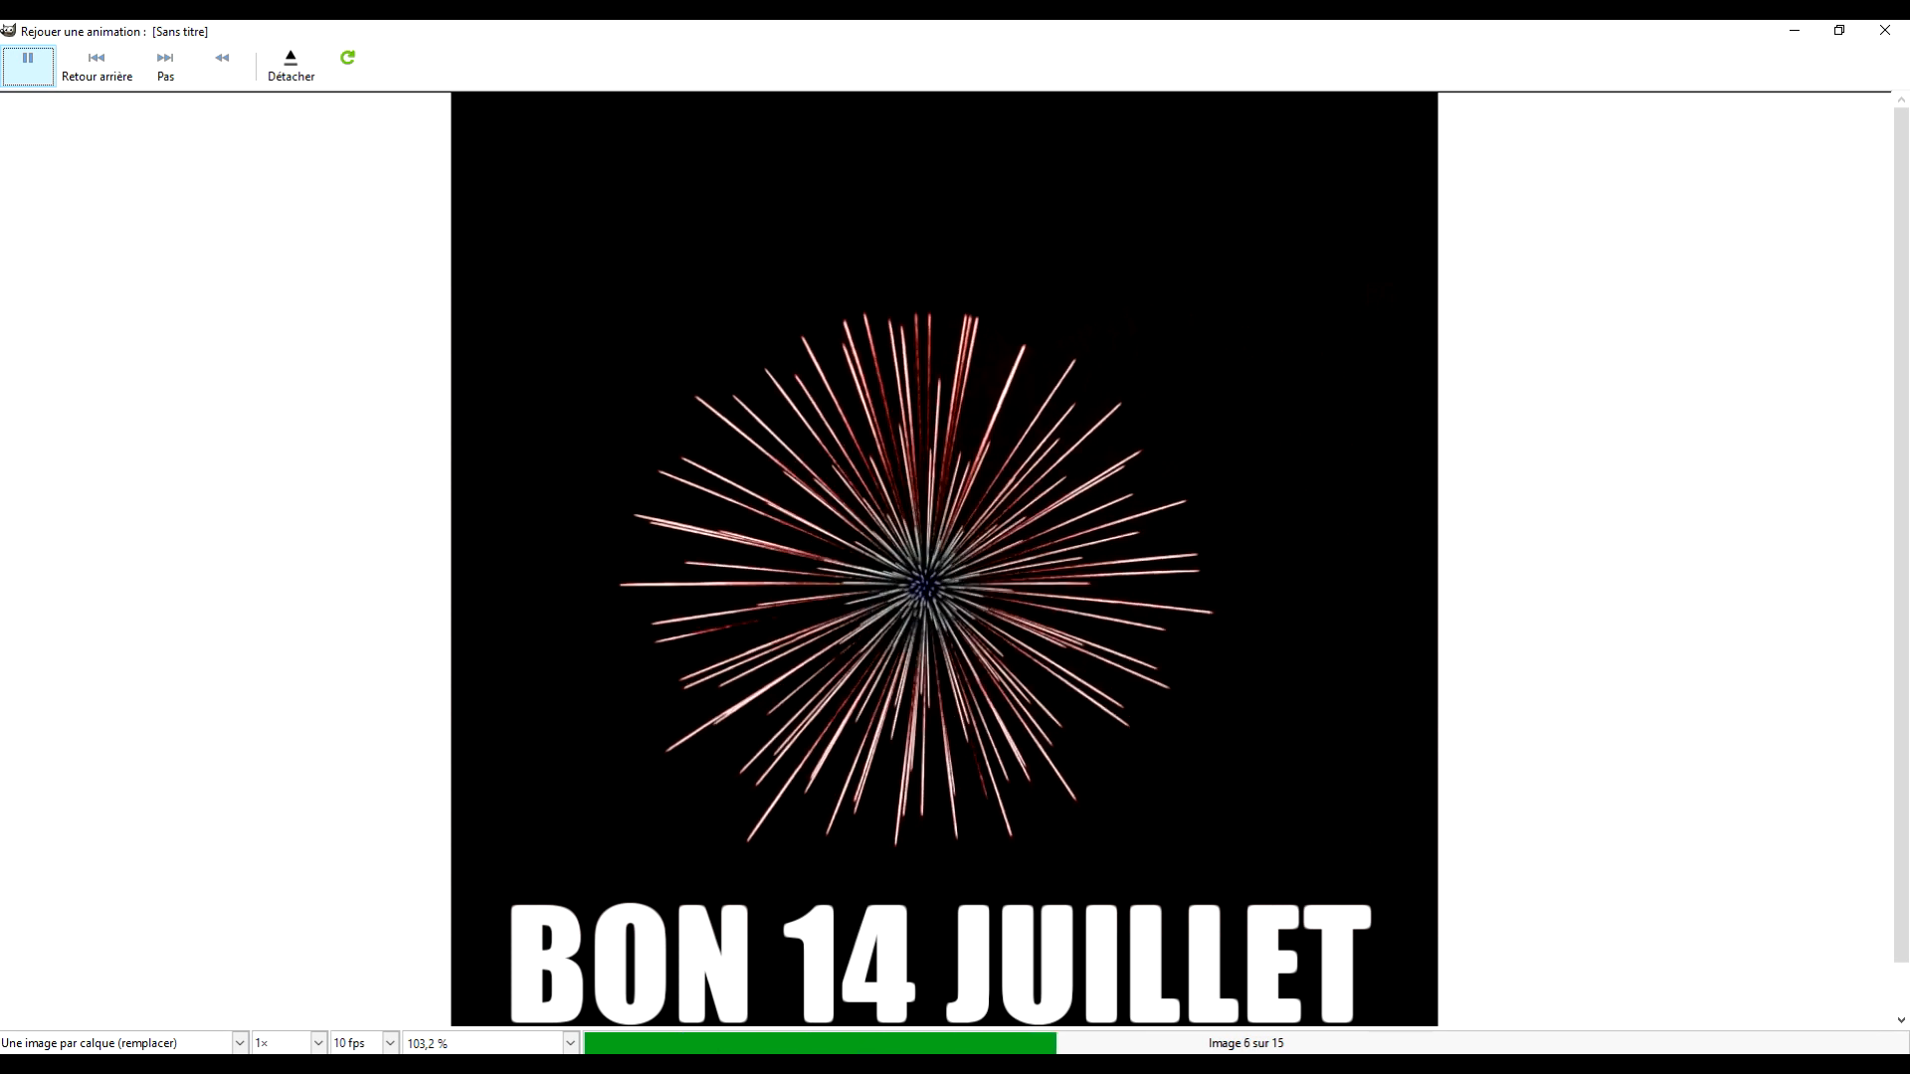
left_click(567, 1042)
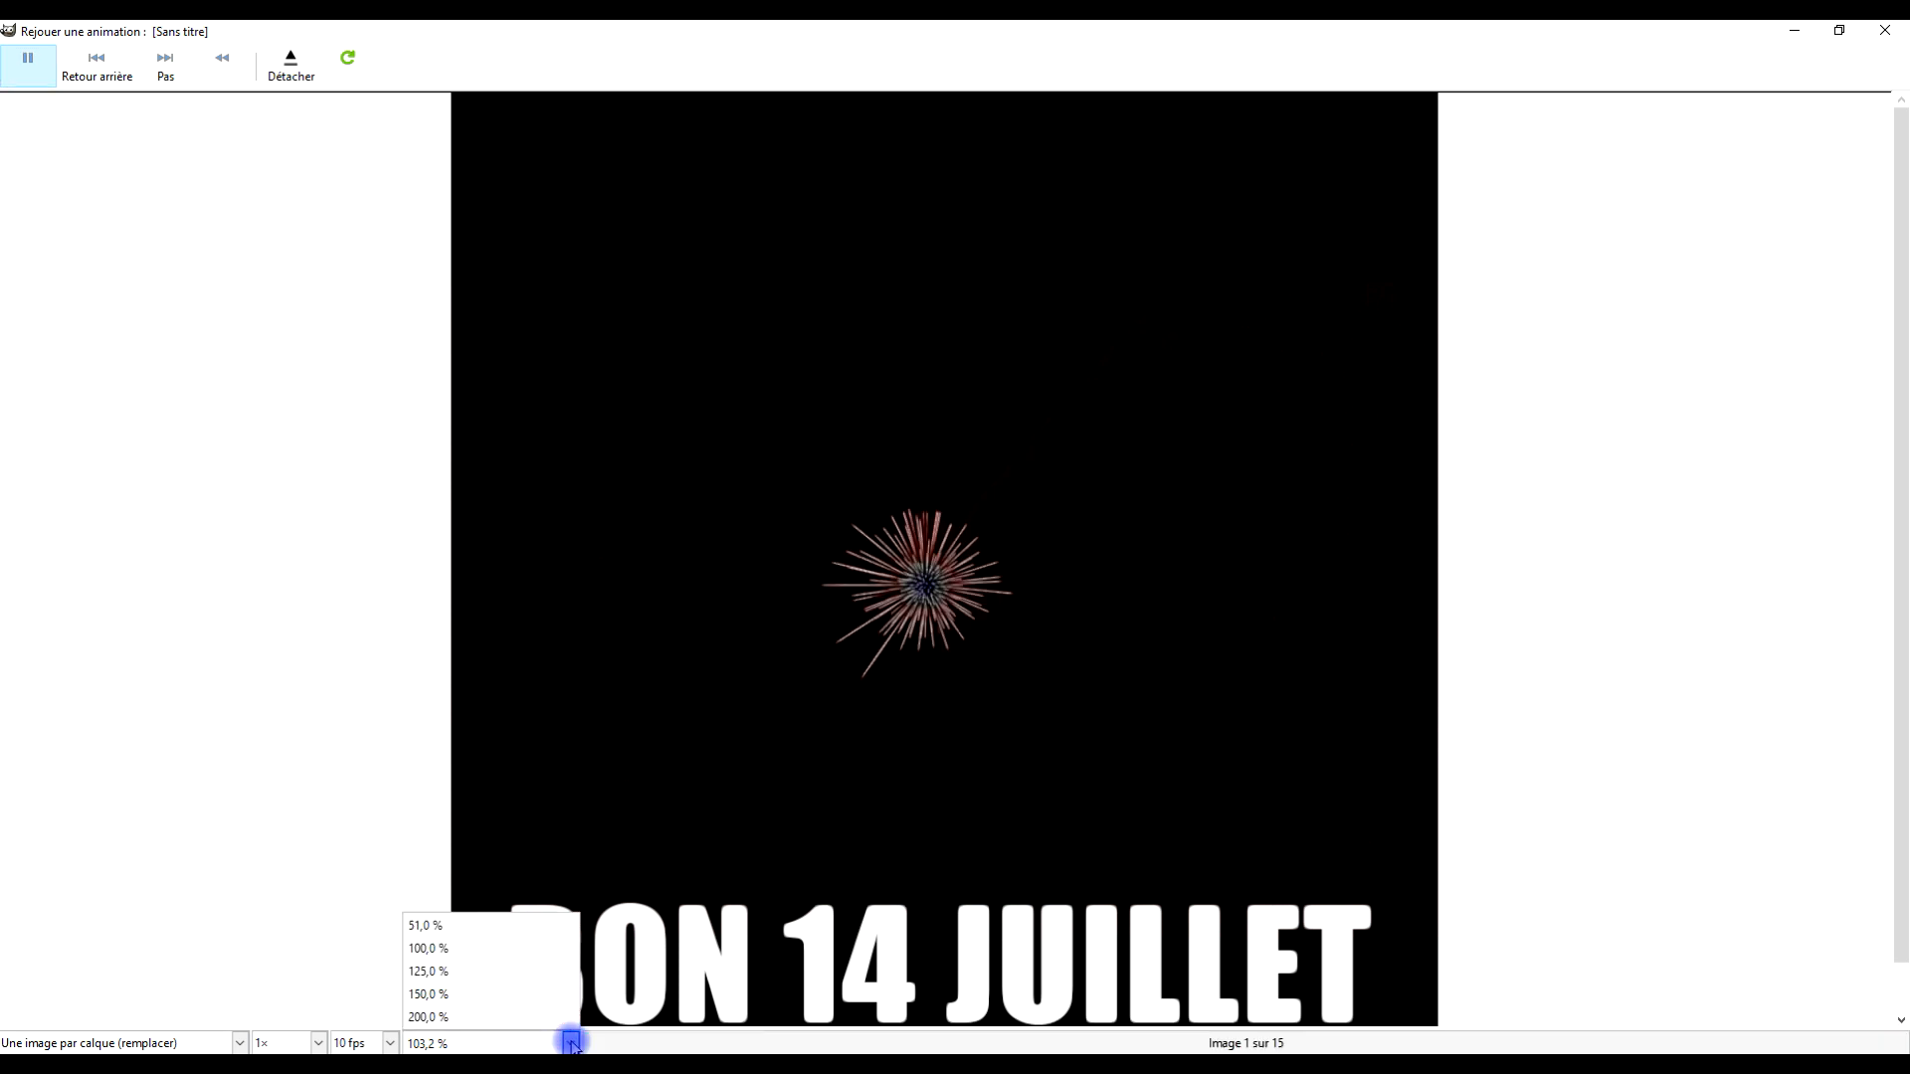
left_click(469, 925)
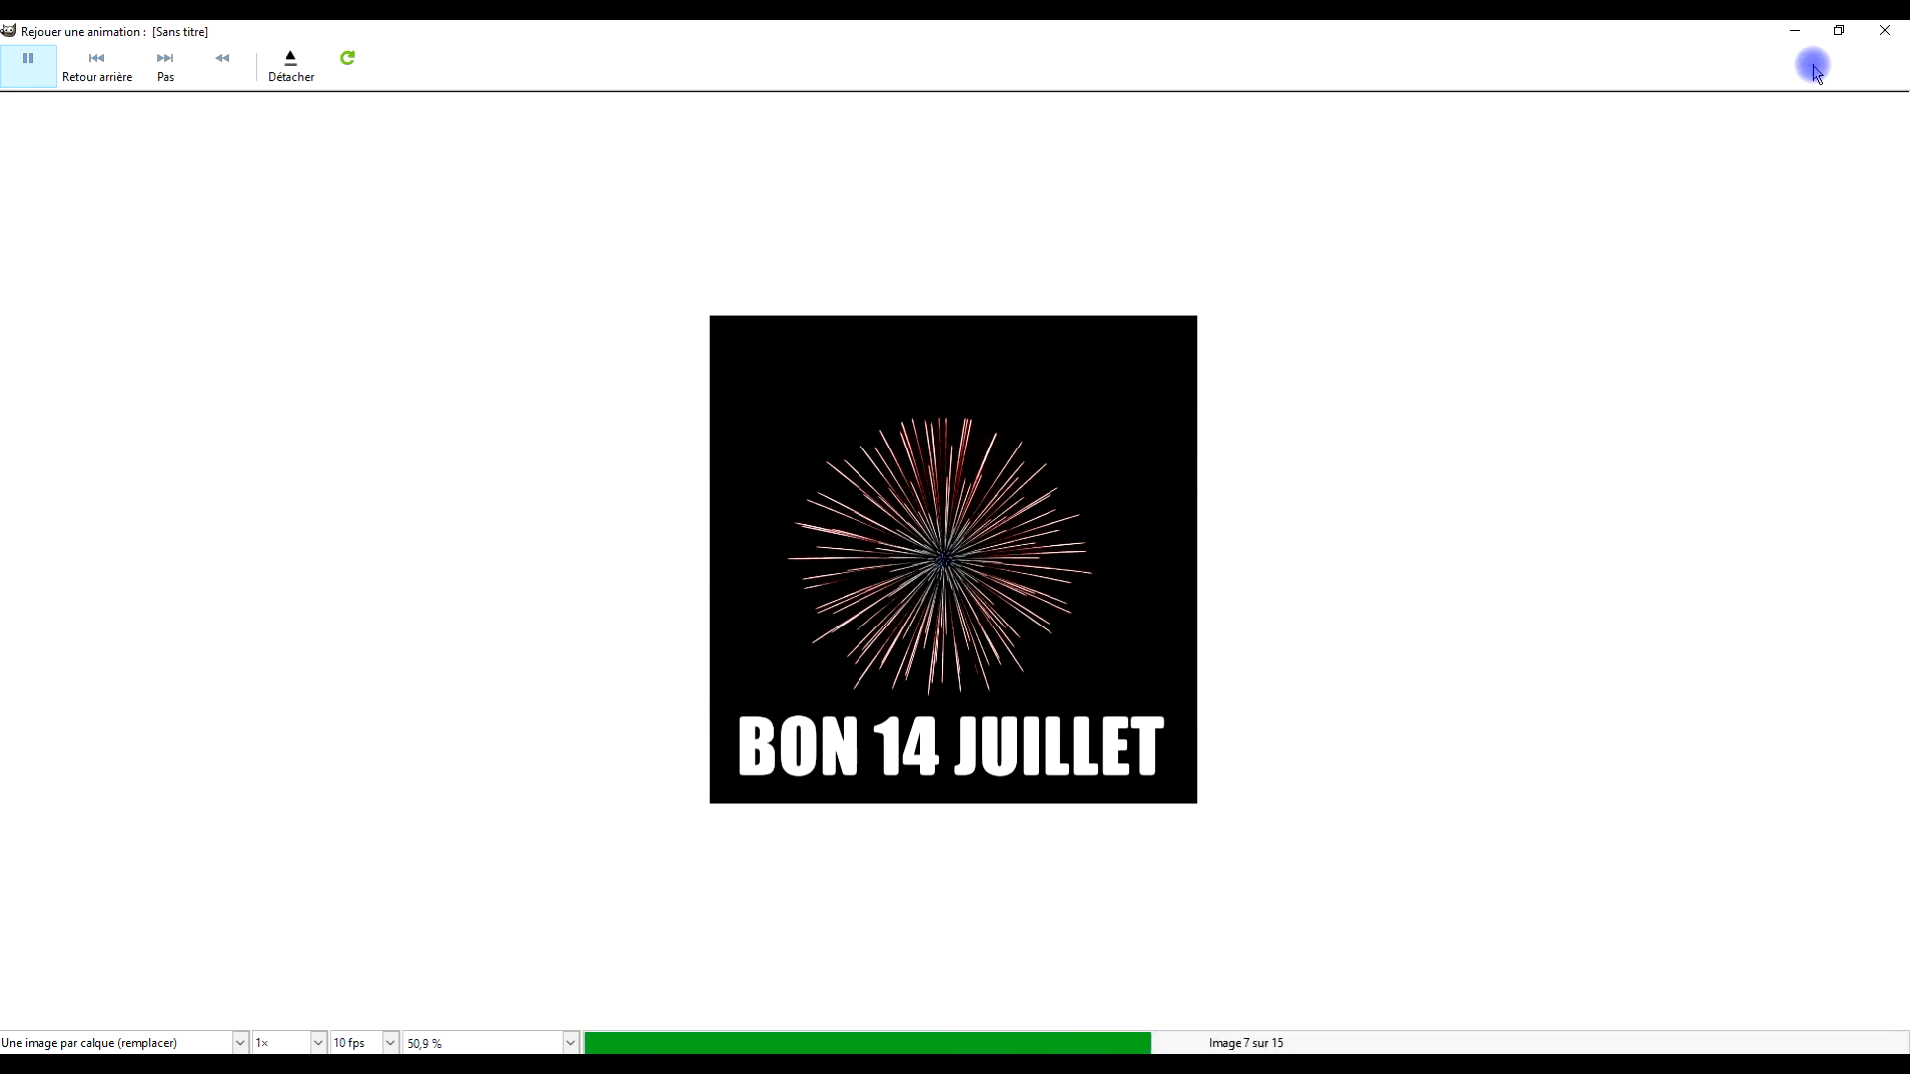
Close the animation player and start exporting the image, naming it 14juillet.gif in the GIMP folder
left_click(1885, 30)
left_click(14, 52)
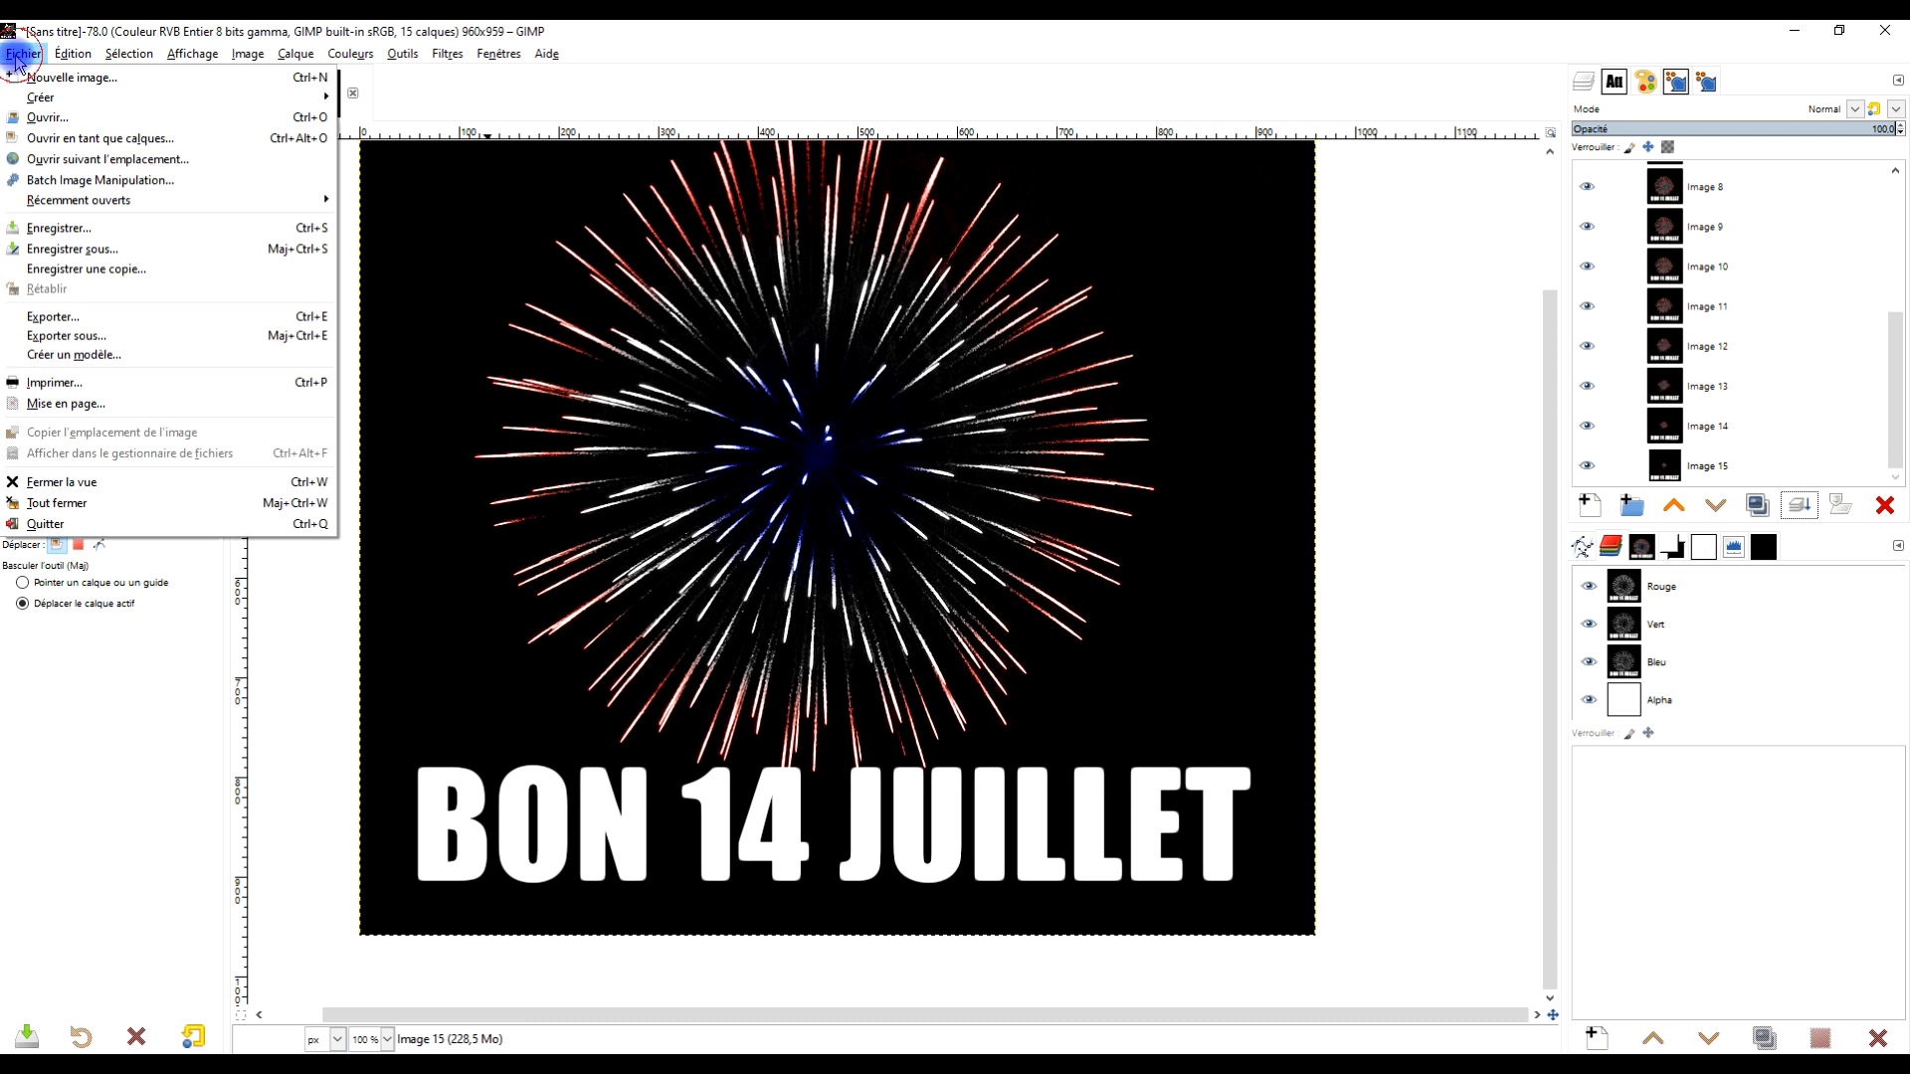
left_click(167, 317)
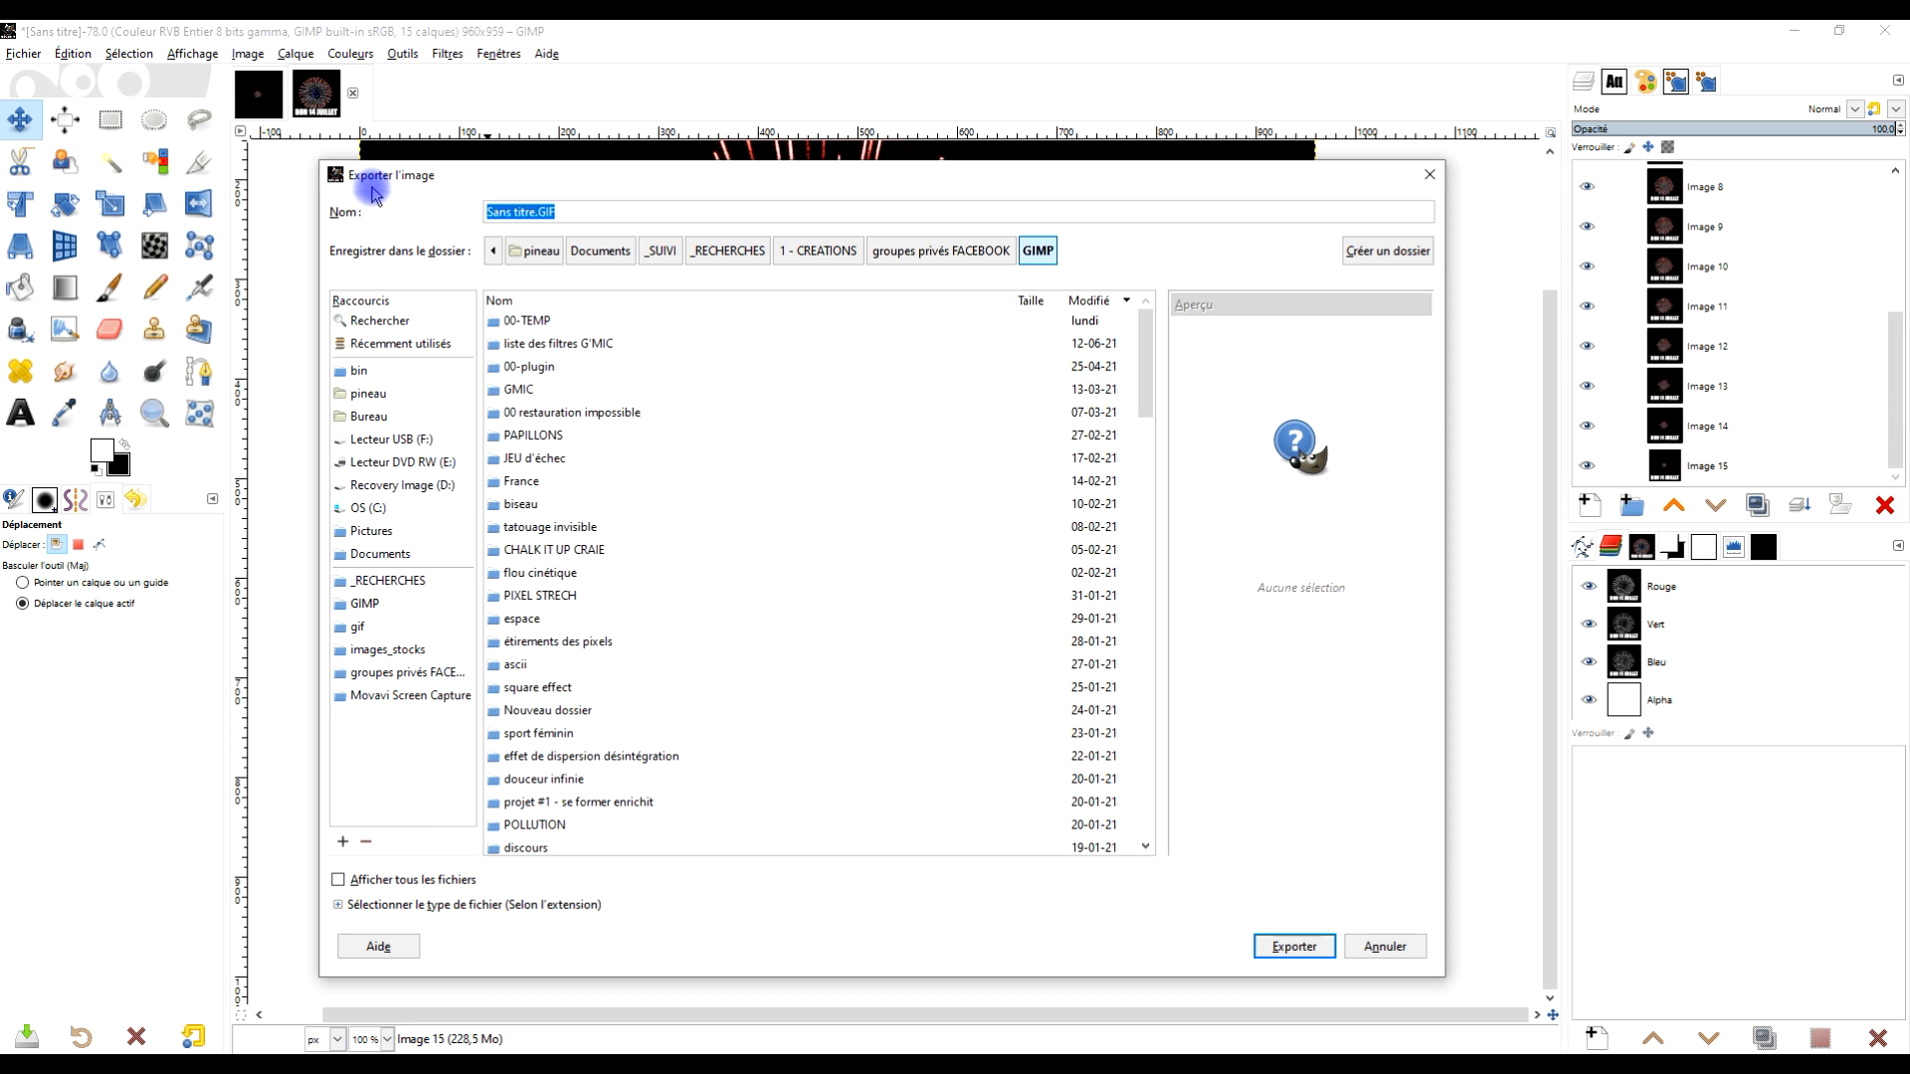
key("Caps_Lock")
type("14")
key("Caps_Lock")
type("juillet.gif")
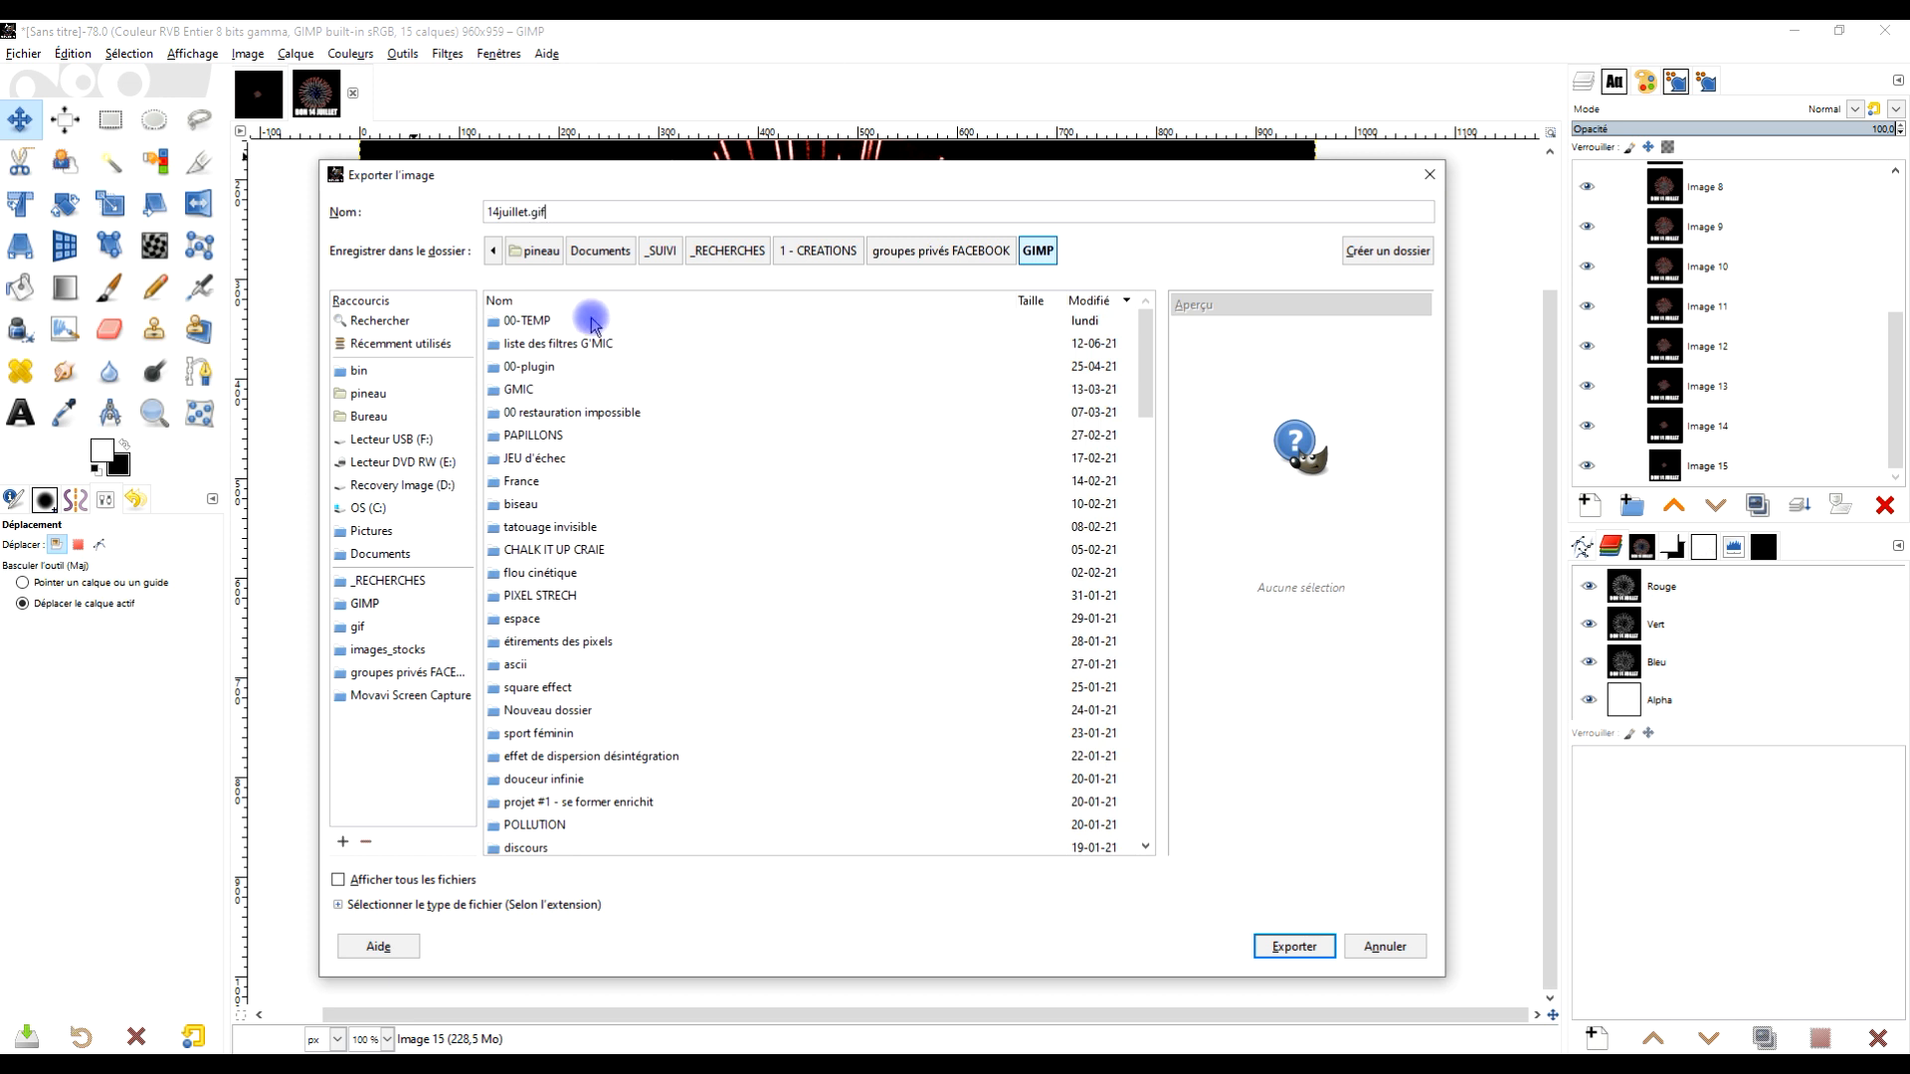
left_click(367, 601)
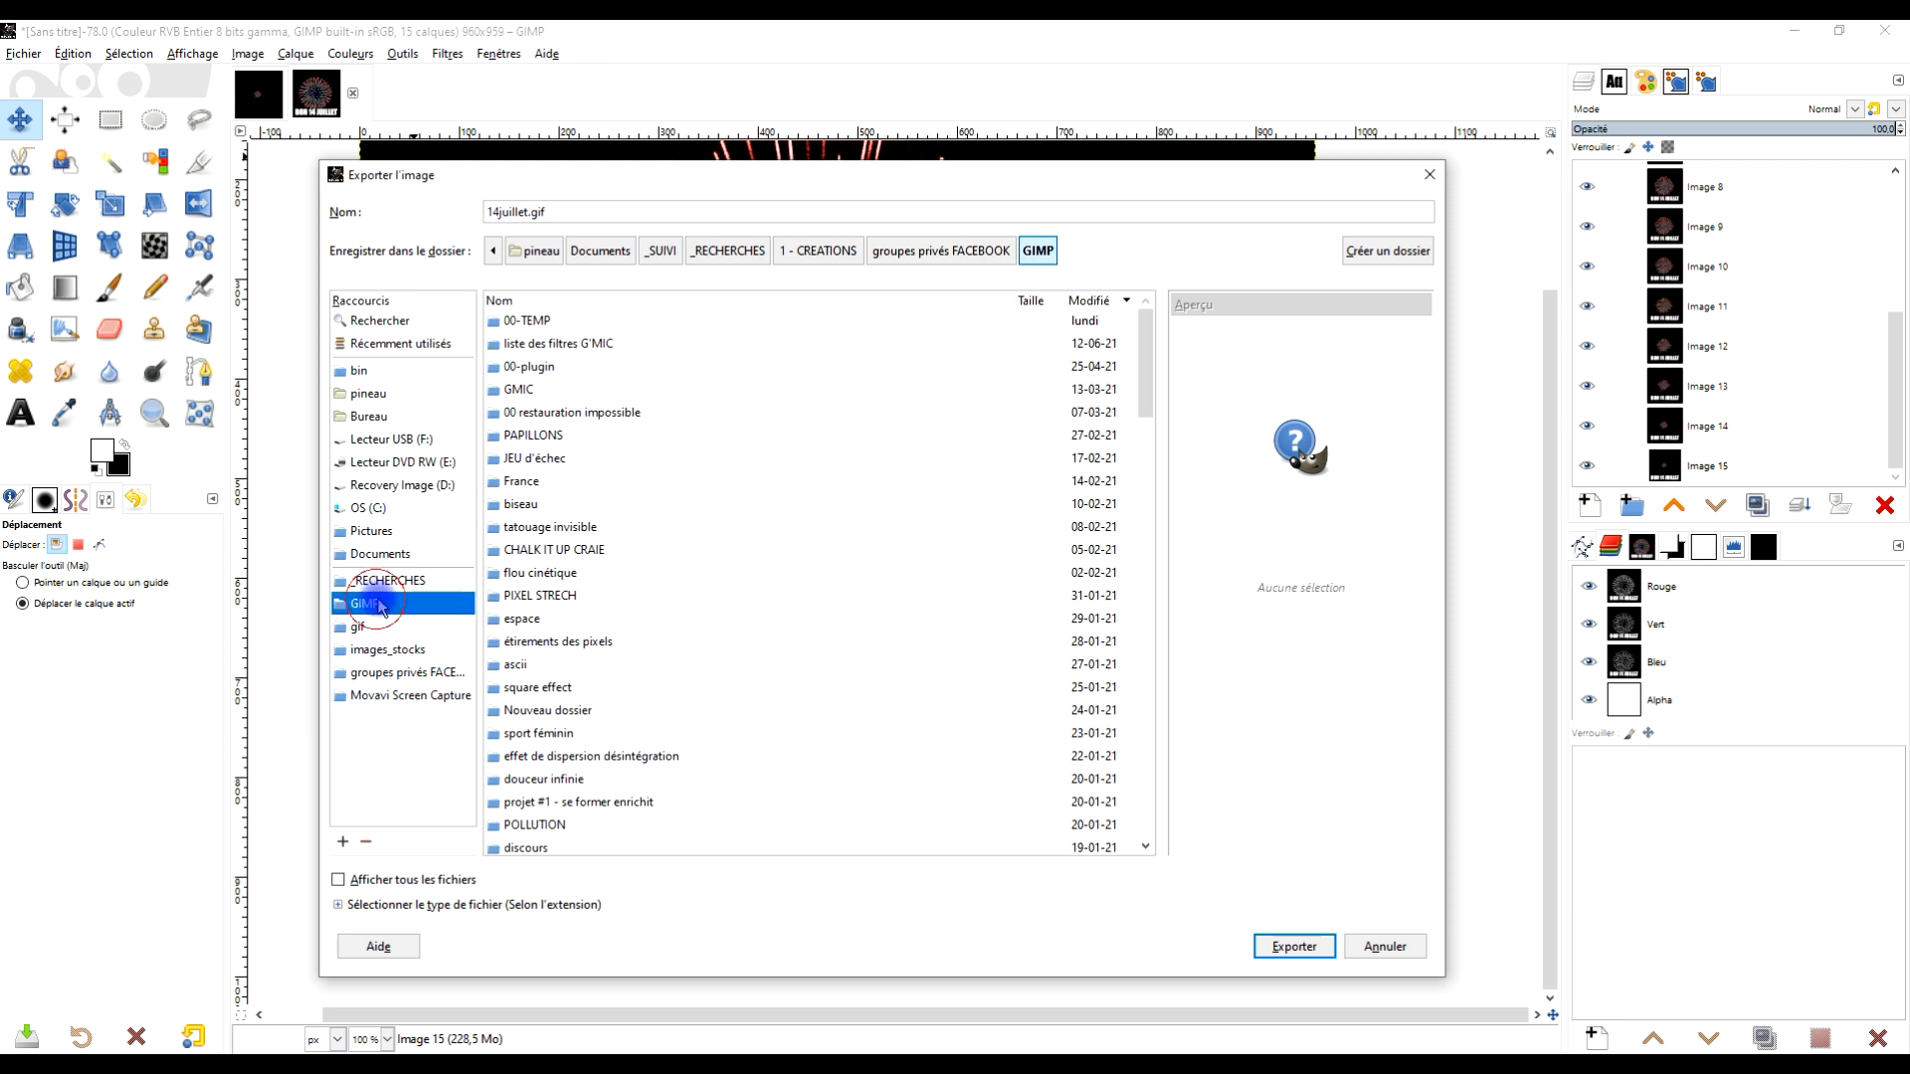
Export as an animated GIF with 500 ms delay, unchecking the options to apply delay and disposal to all frames
left_click(1294, 946)
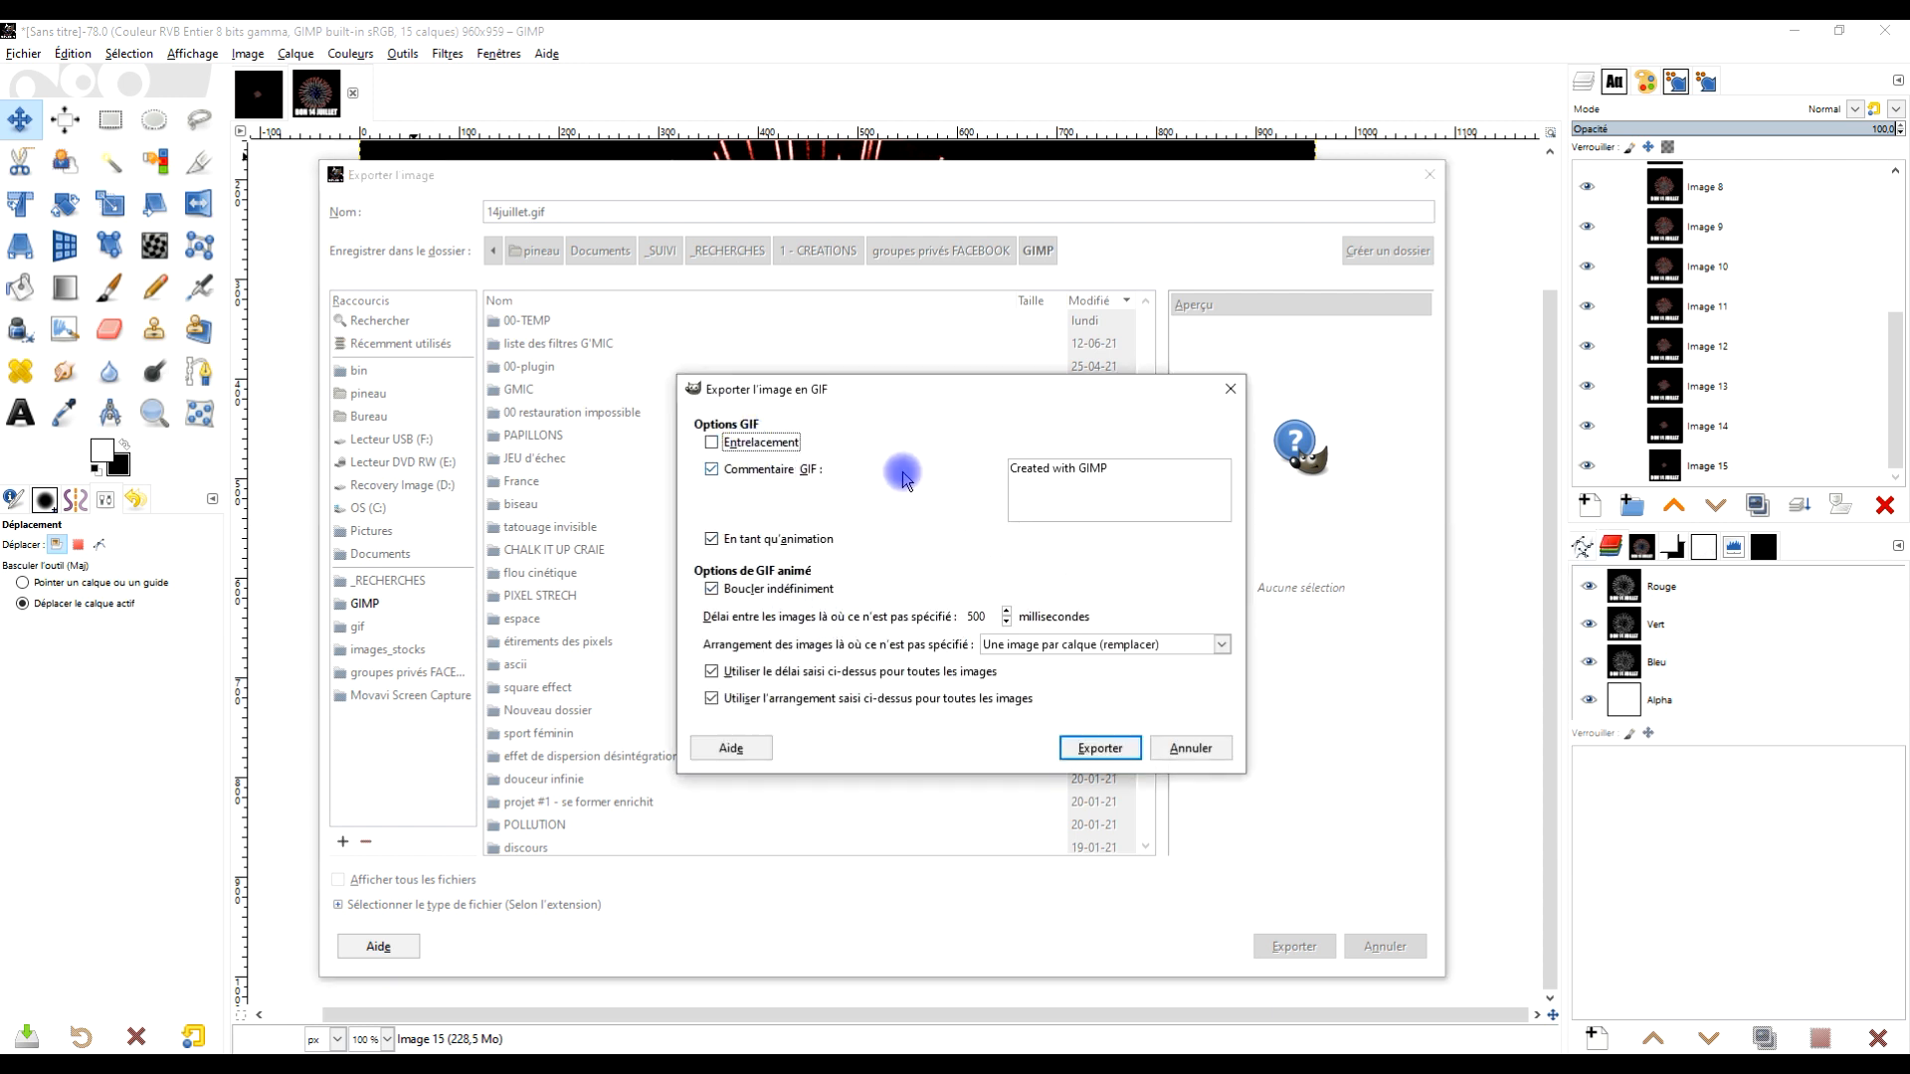
left_click(764, 542)
left_click(770, 543)
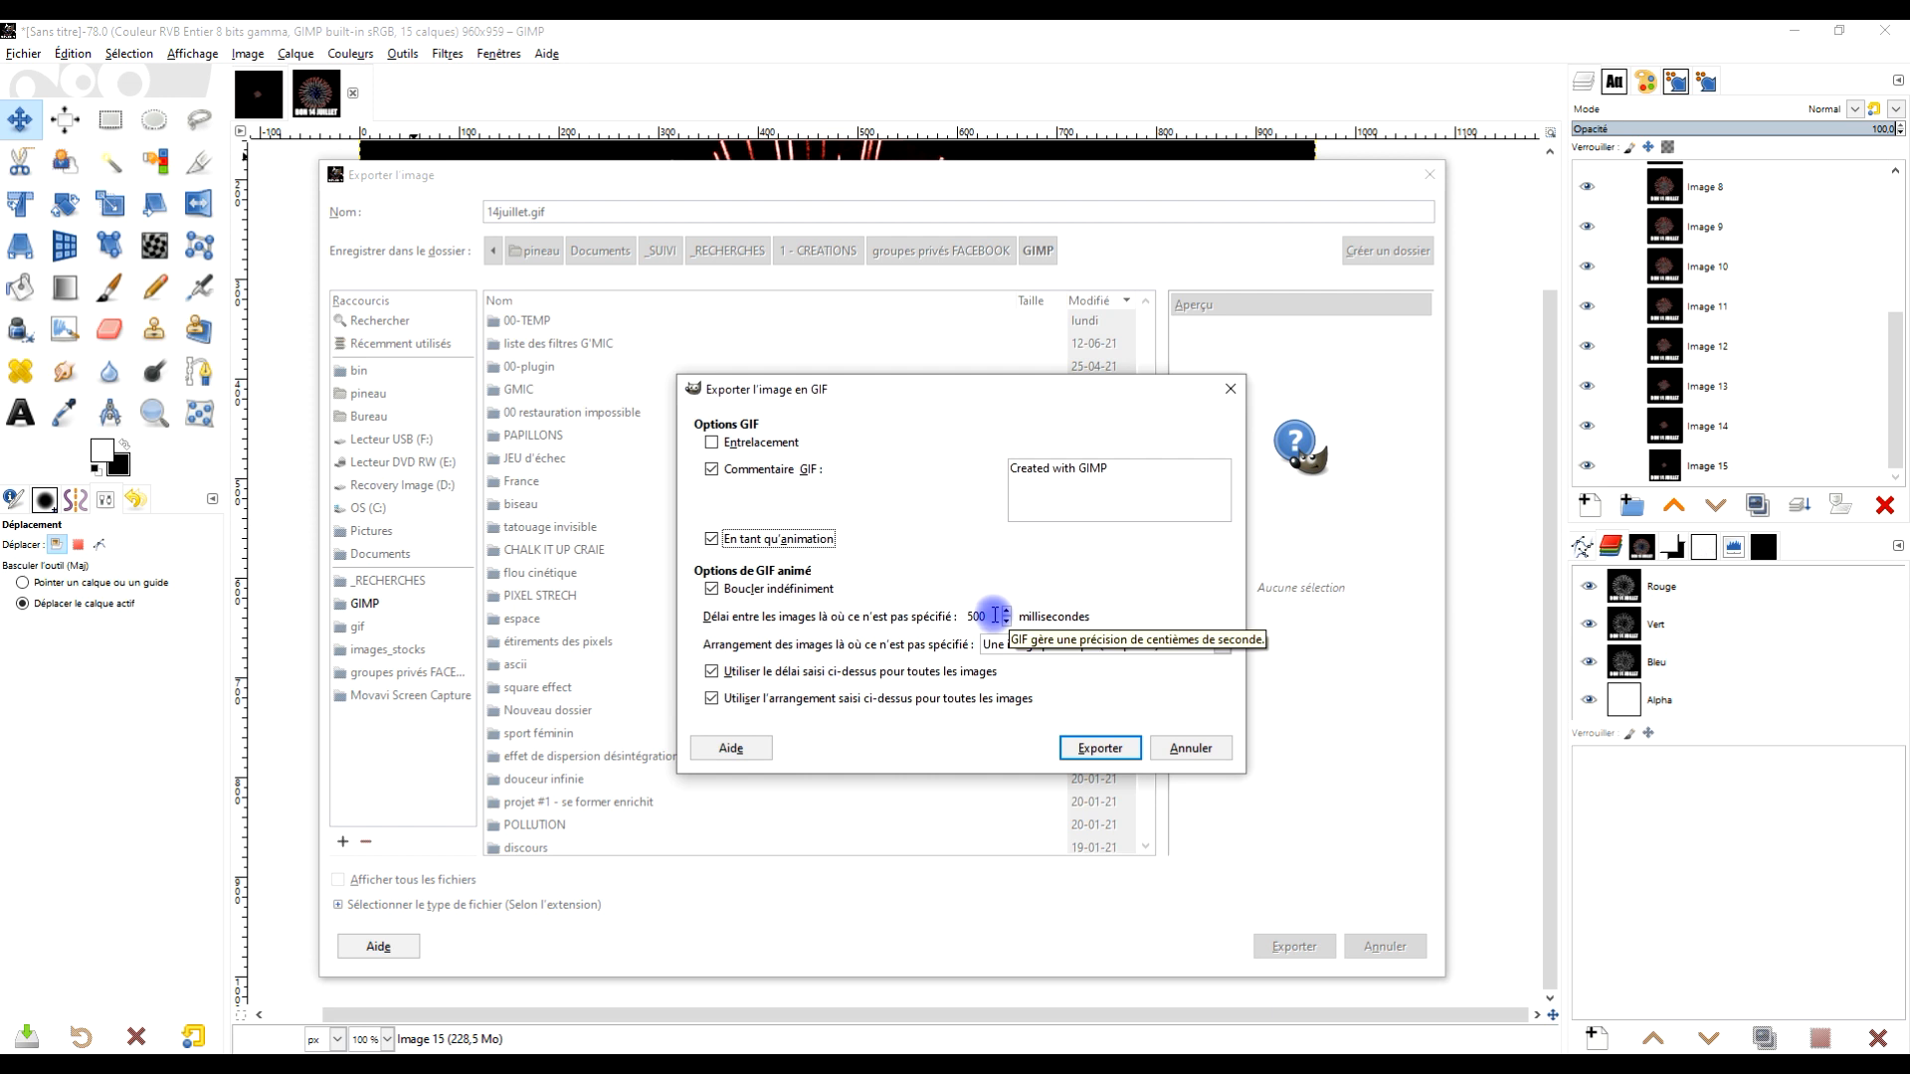
left_click(853, 671)
left_click(853, 699)
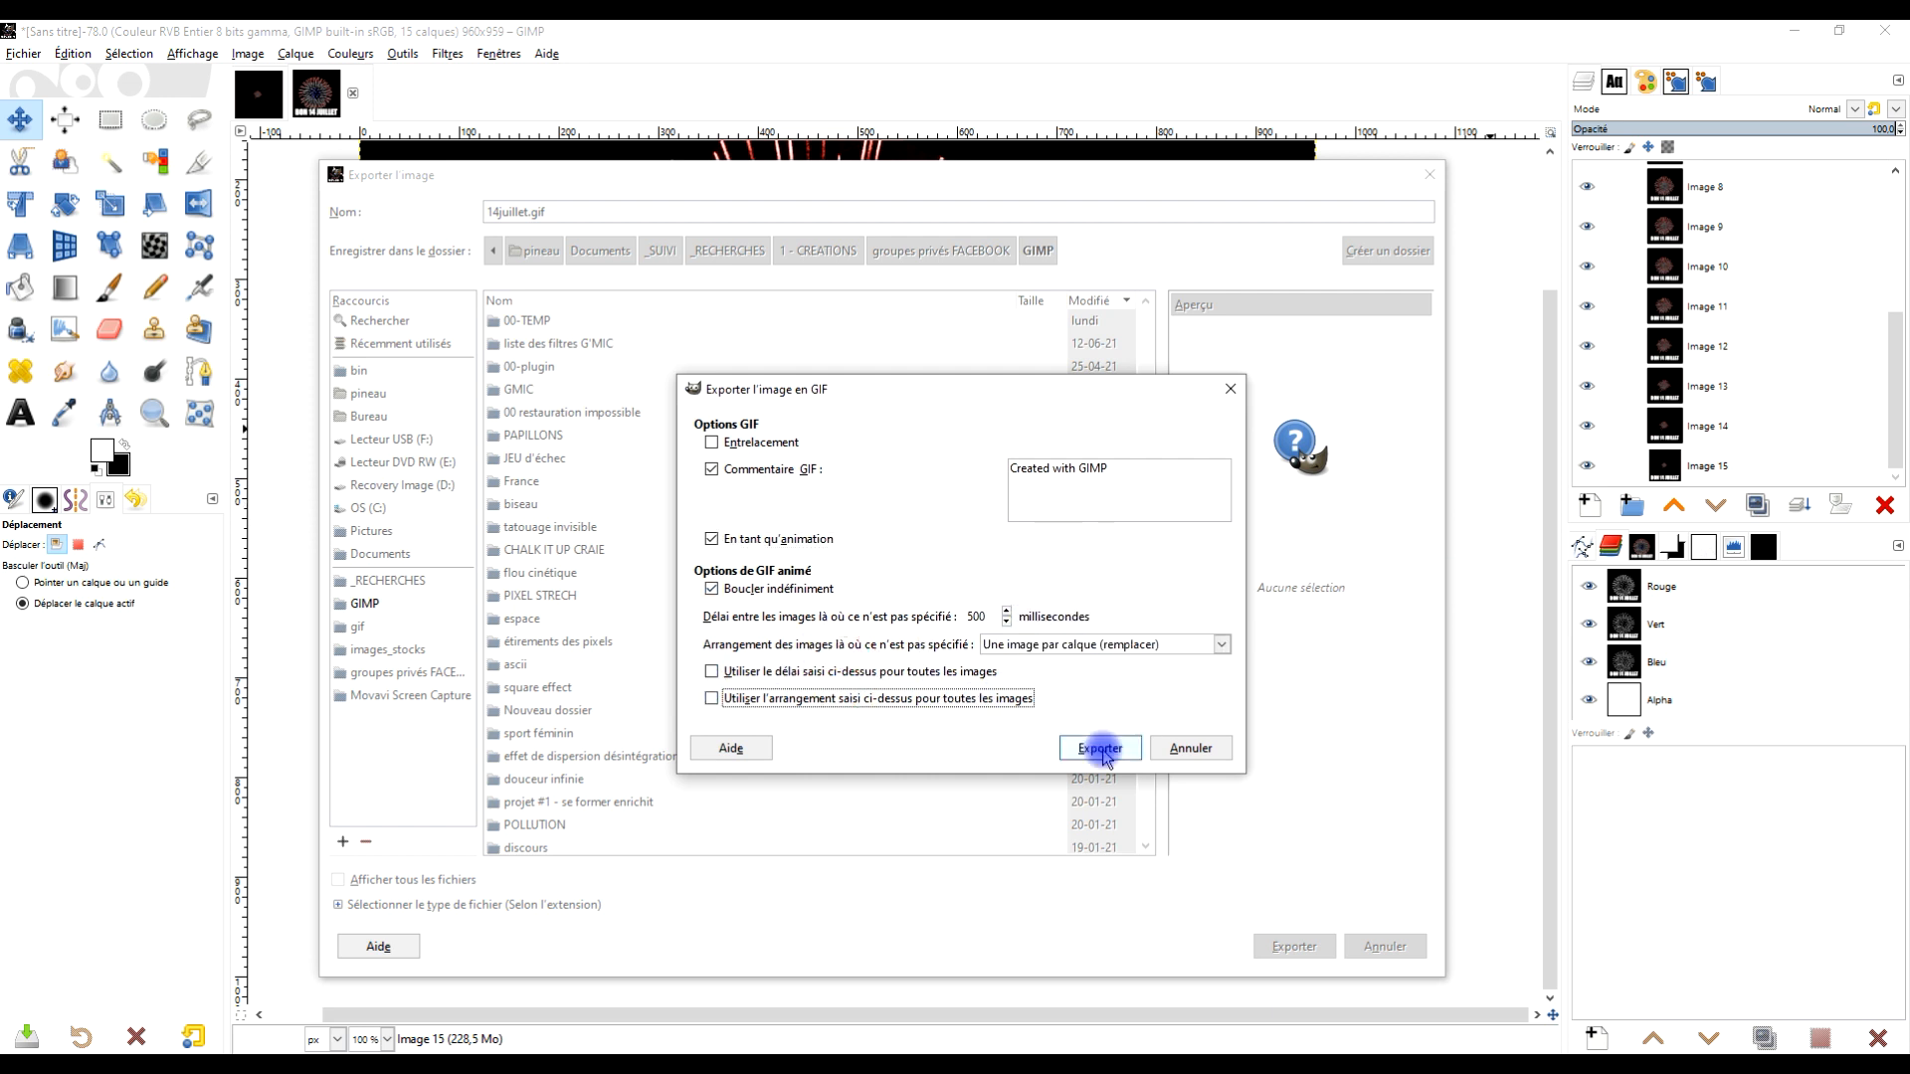
left_click(984, 611)
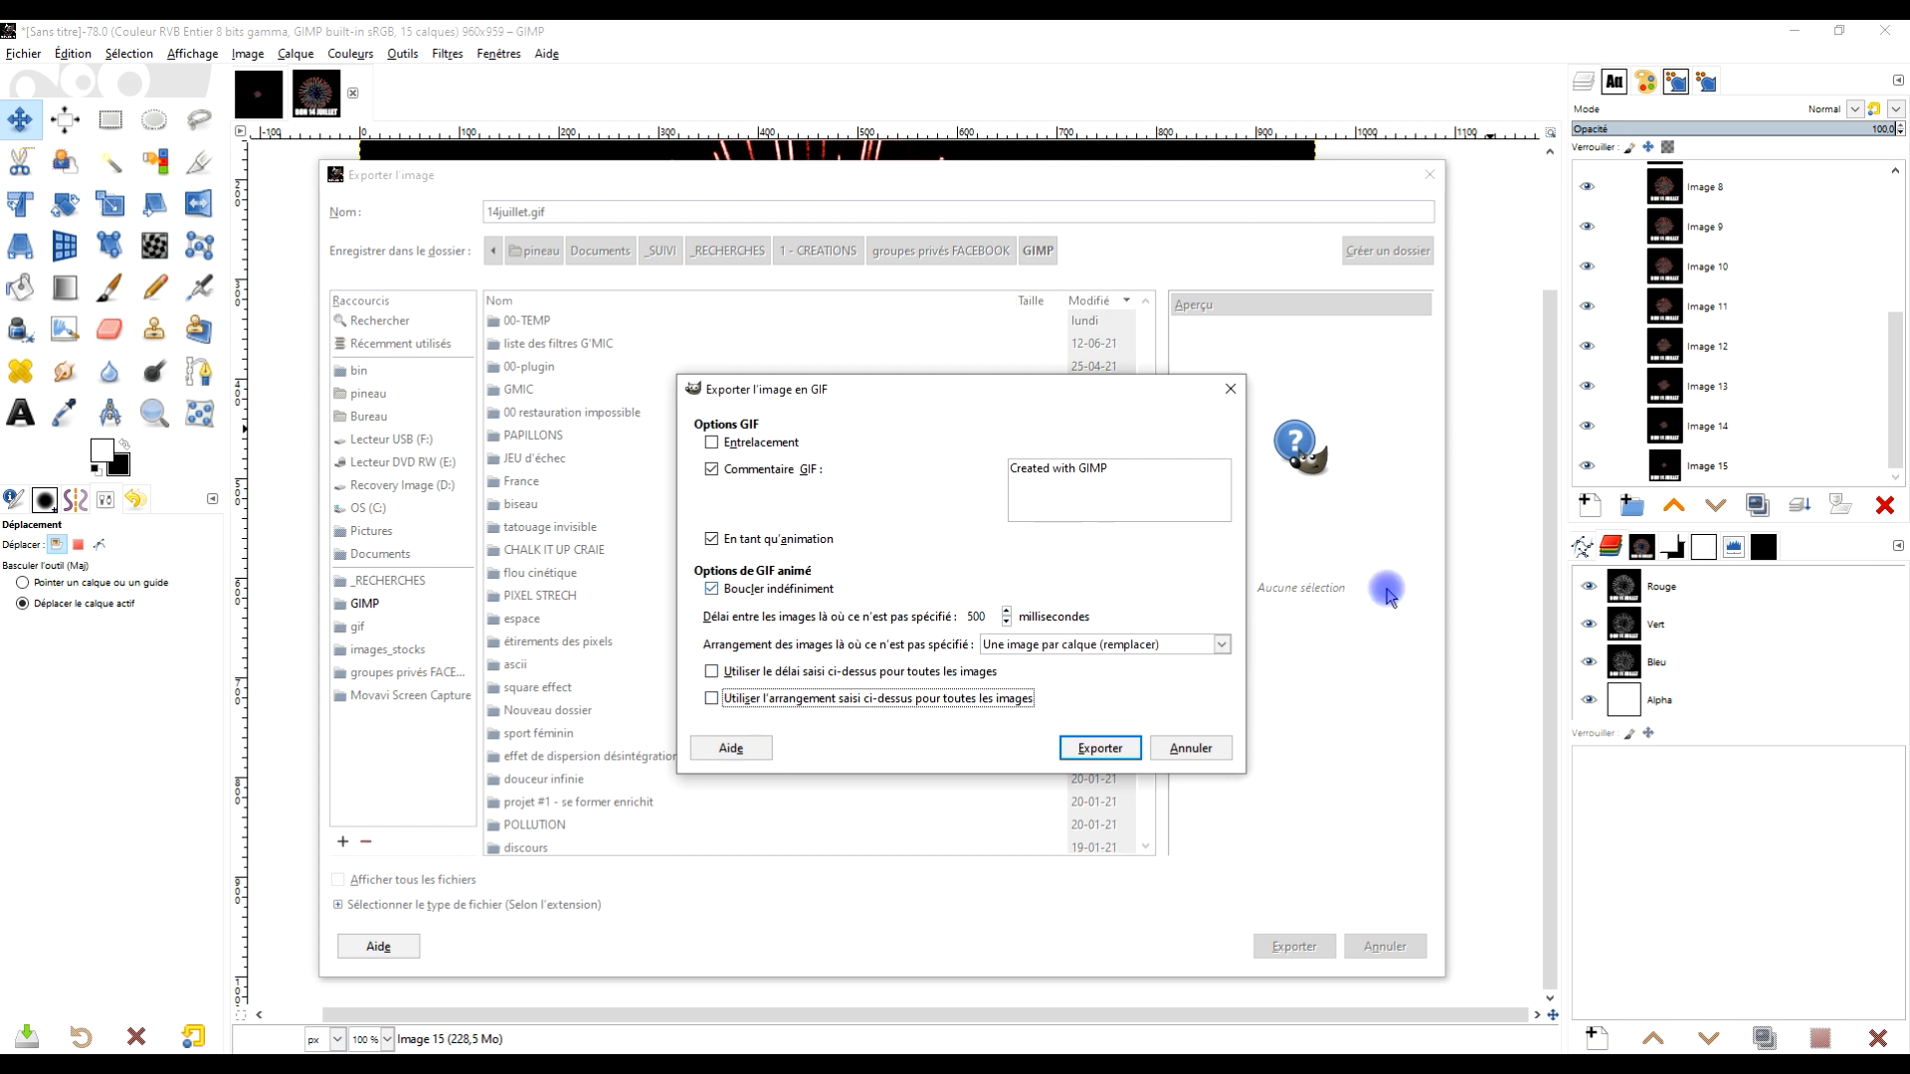
left_click(1098, 748)
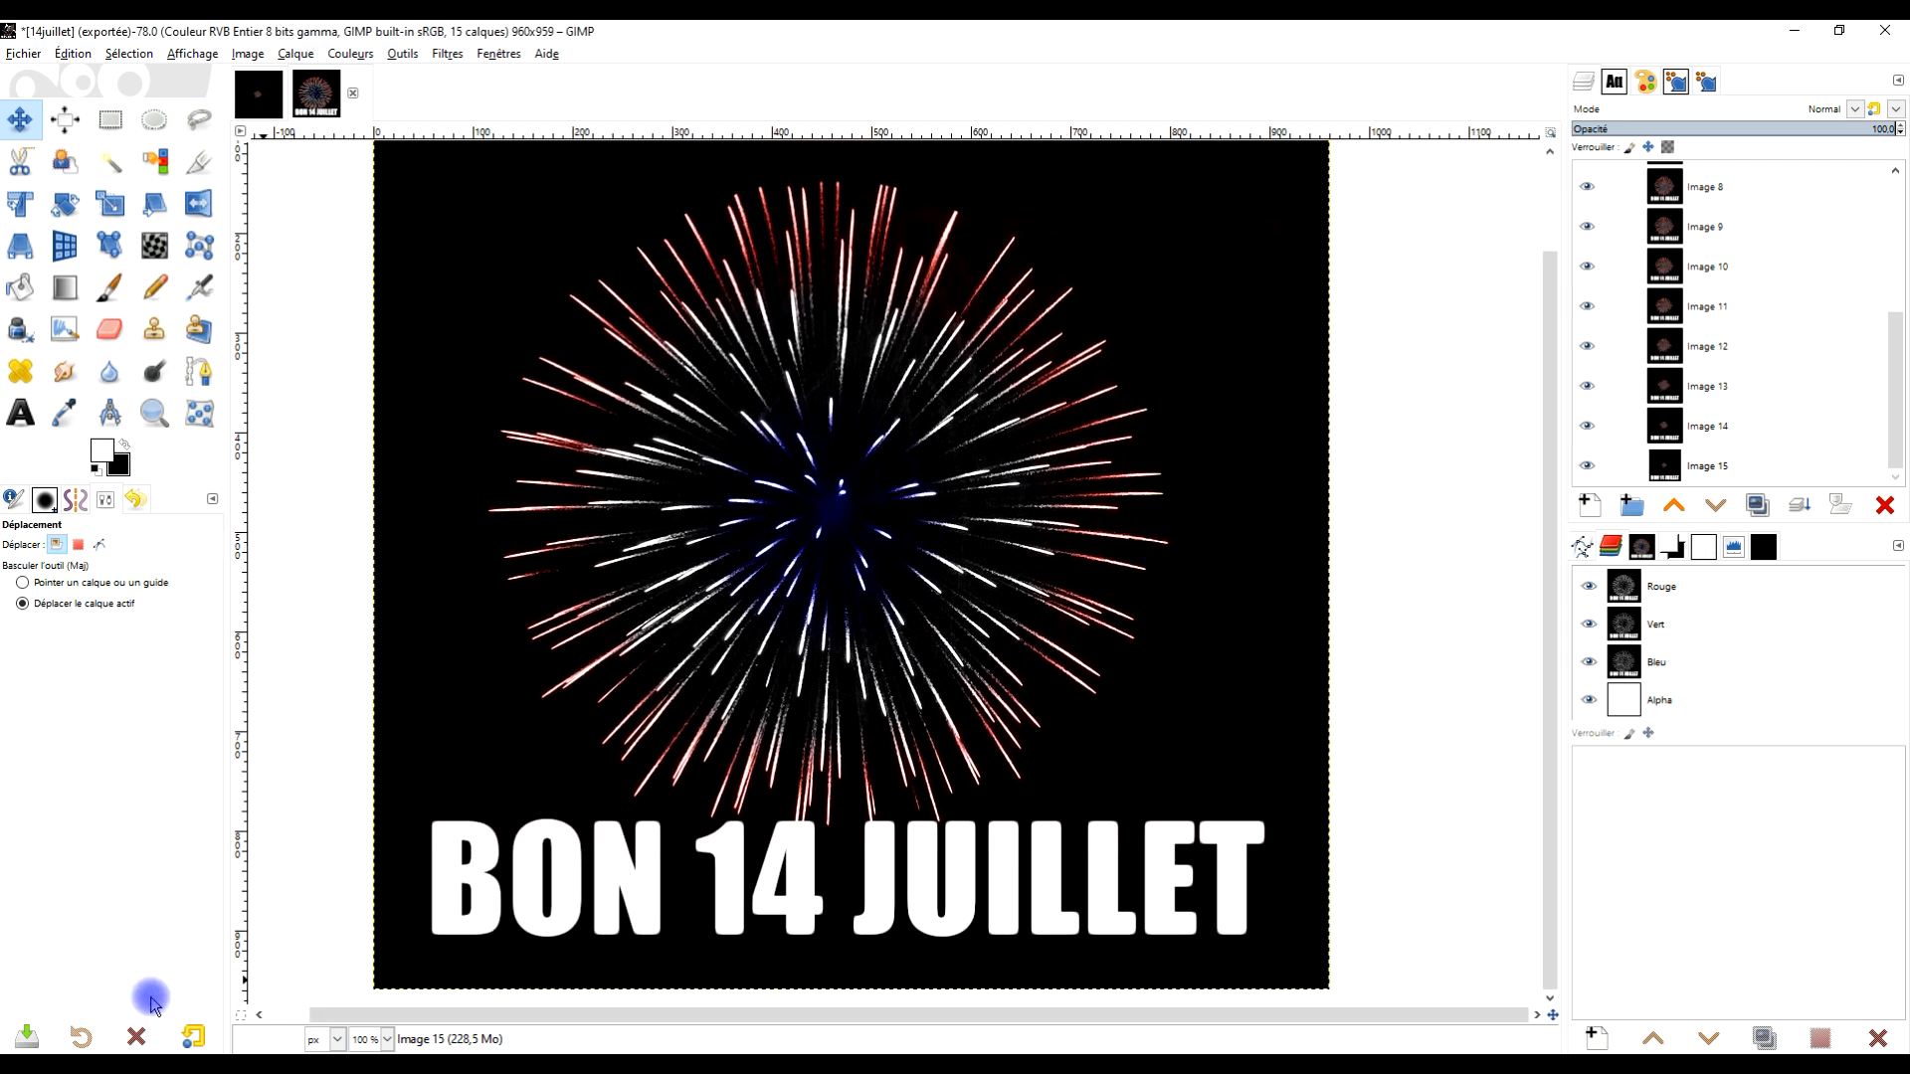
Switch to File Explorer and select the exported 14juillet GIF in the GIMP folder
key("alt+Tab")
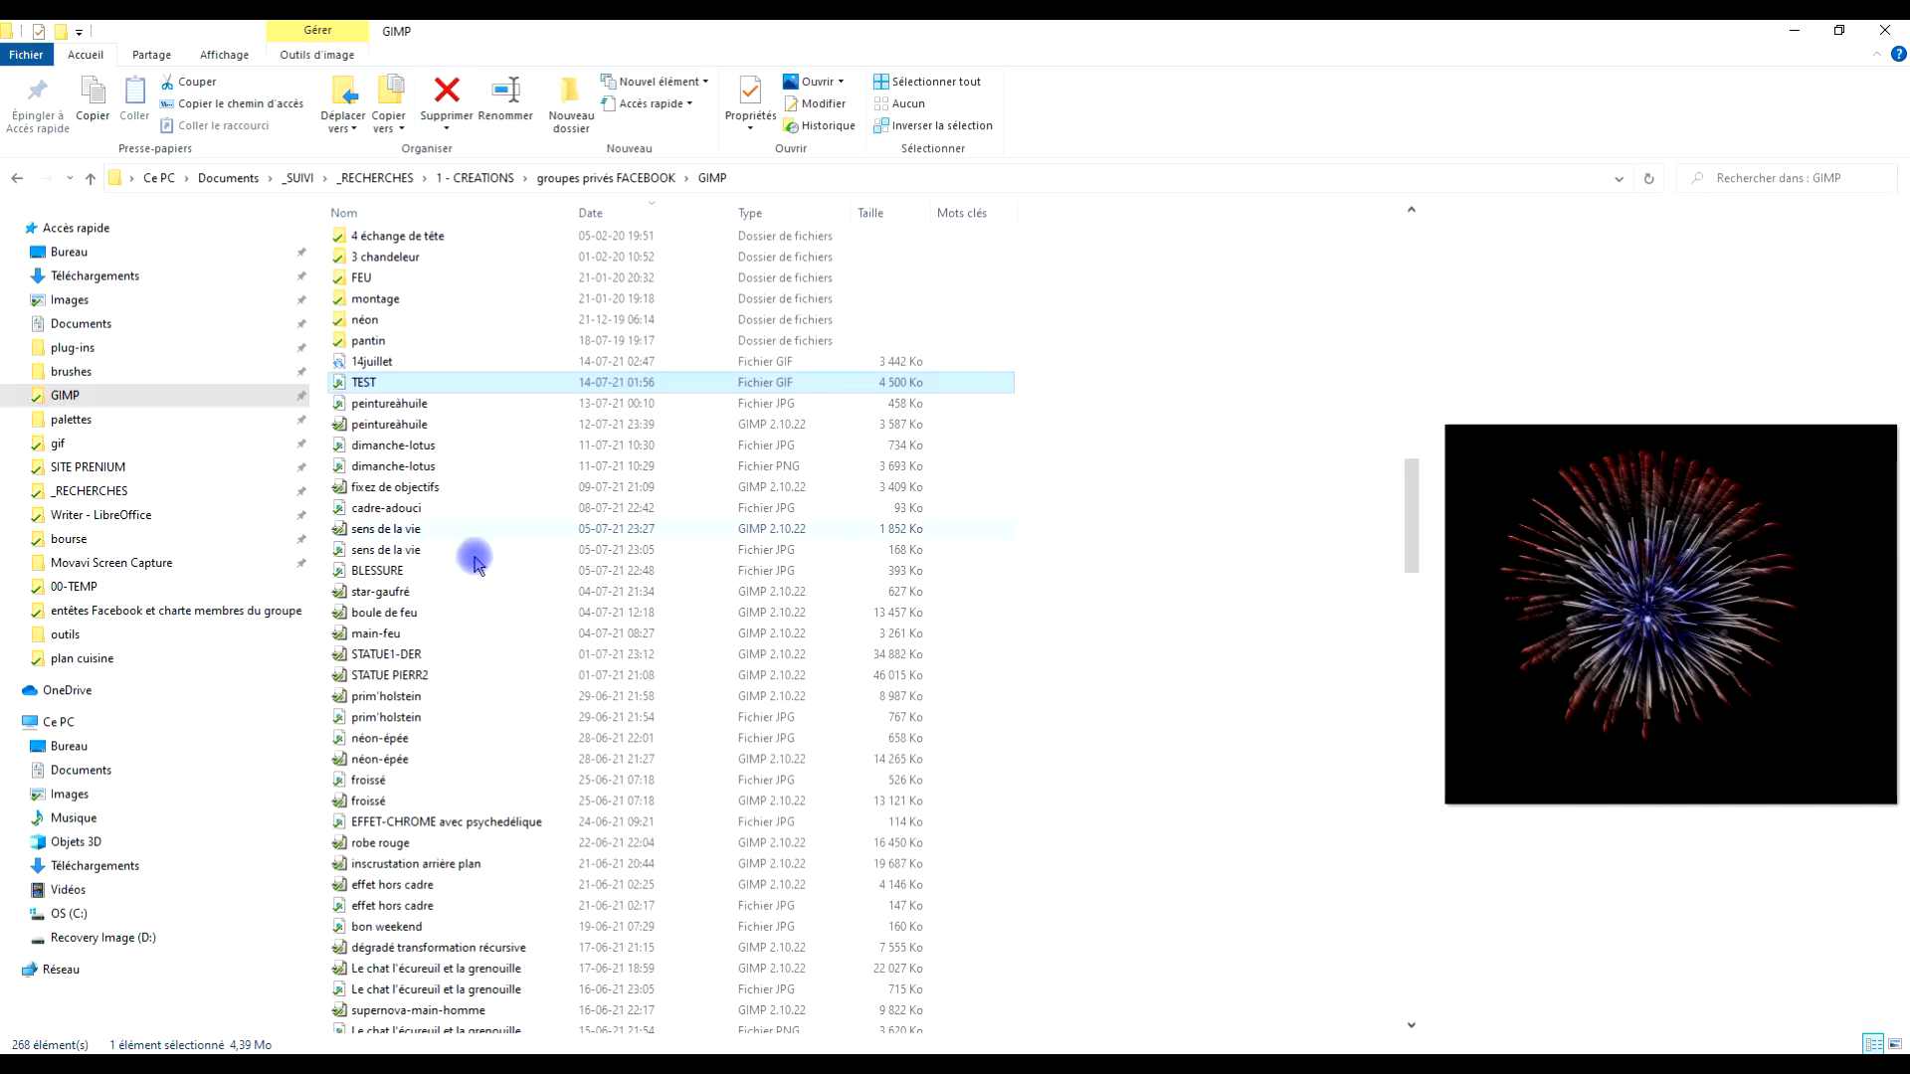
left_click(376, 364)
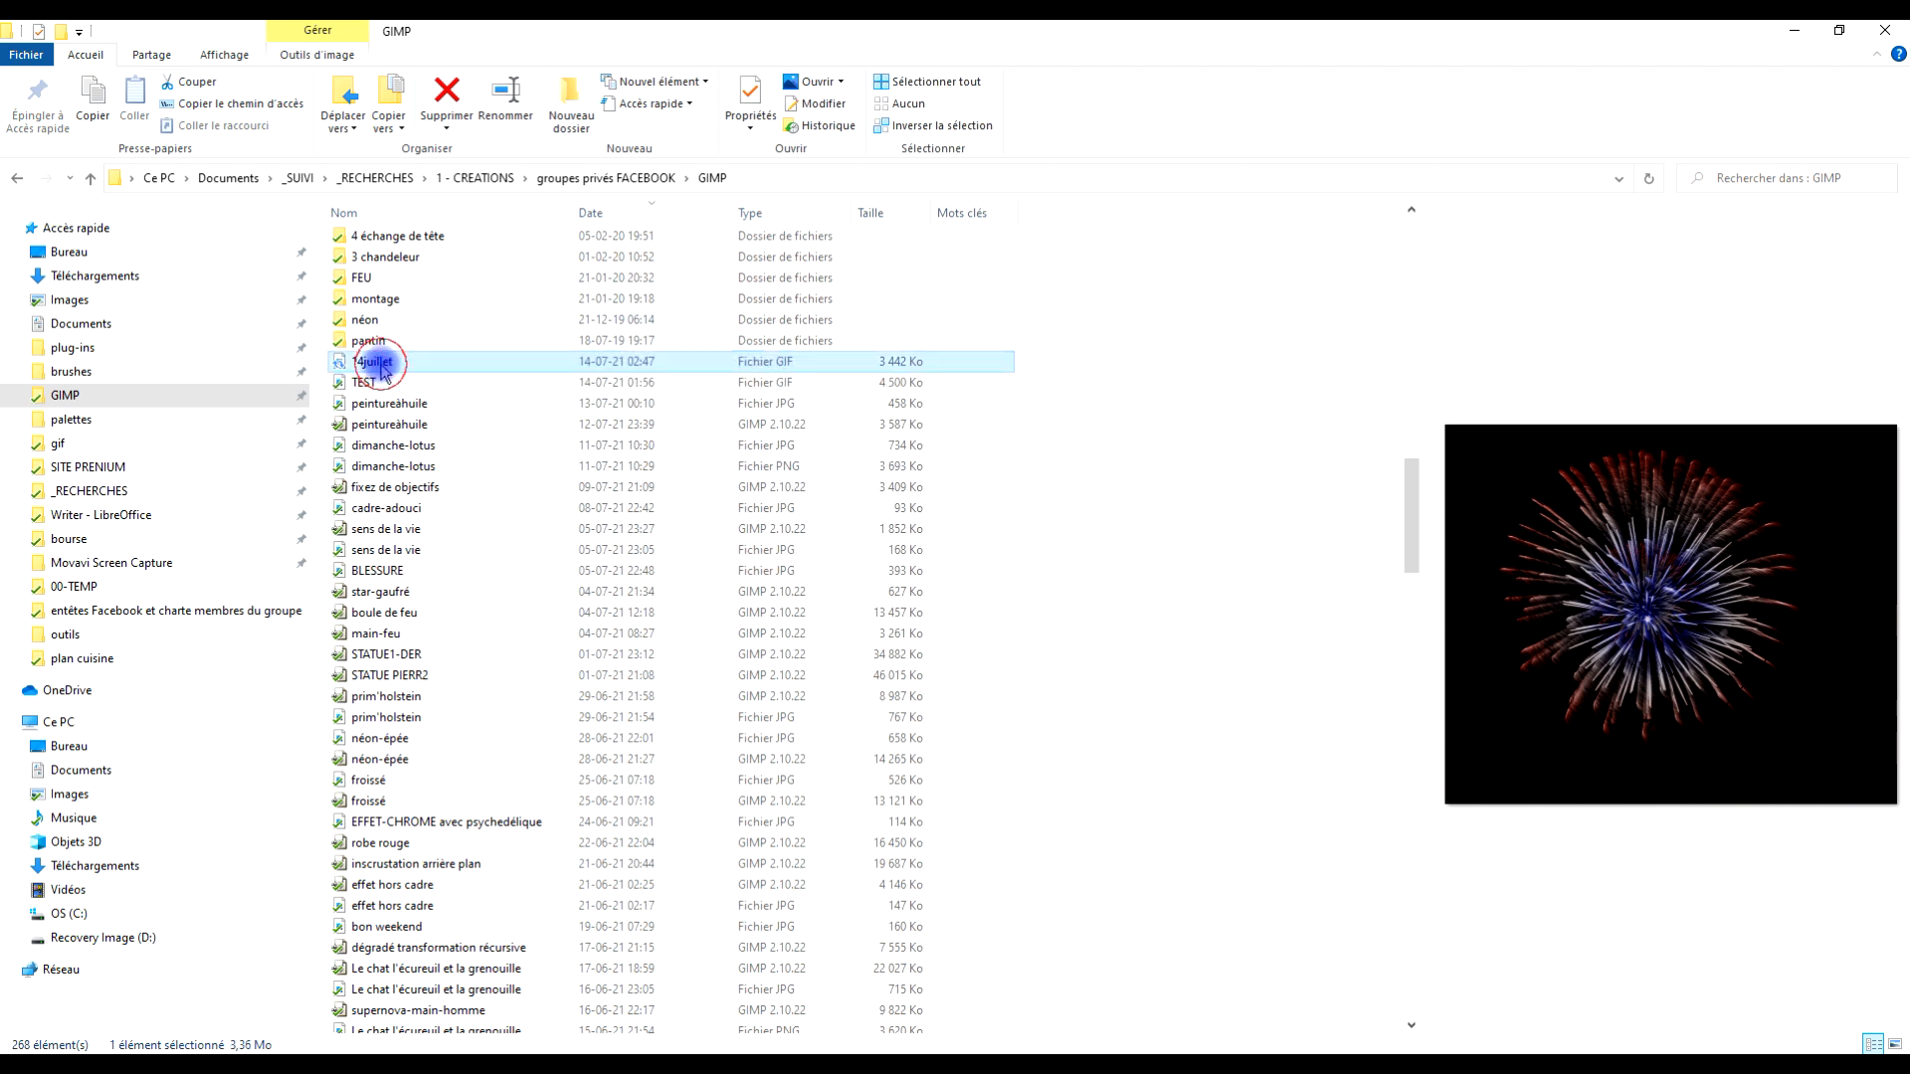